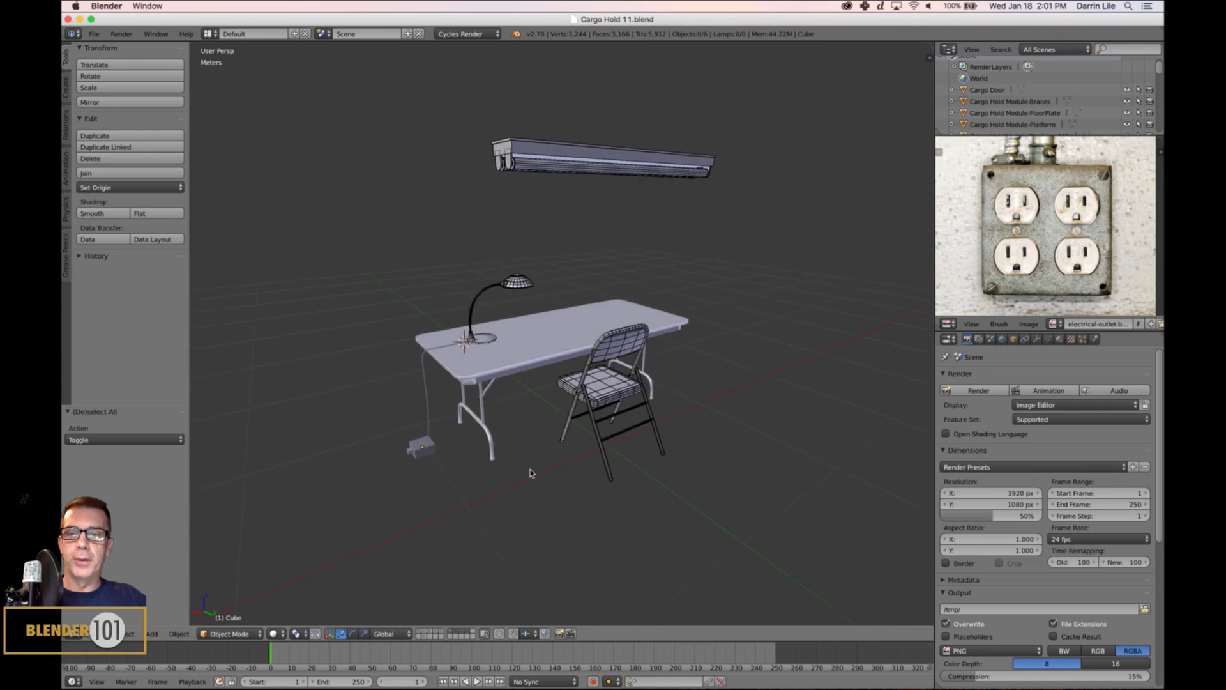
- Raise the lower end point of the lamp cord about 3.3 cm above the outlet box by the desk
shift+middle_drag(611, 496, 635, 477)
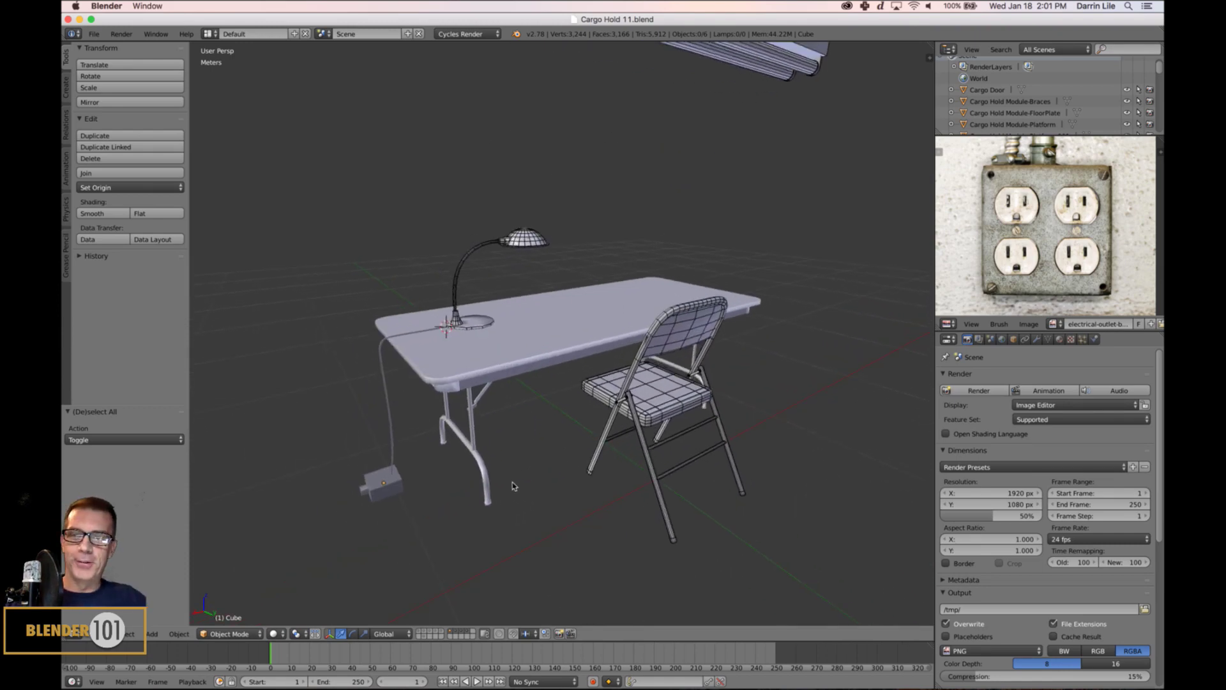
scroll(602, 408, down, 2)
shift+middle_drag(663, 418, 653, 421)
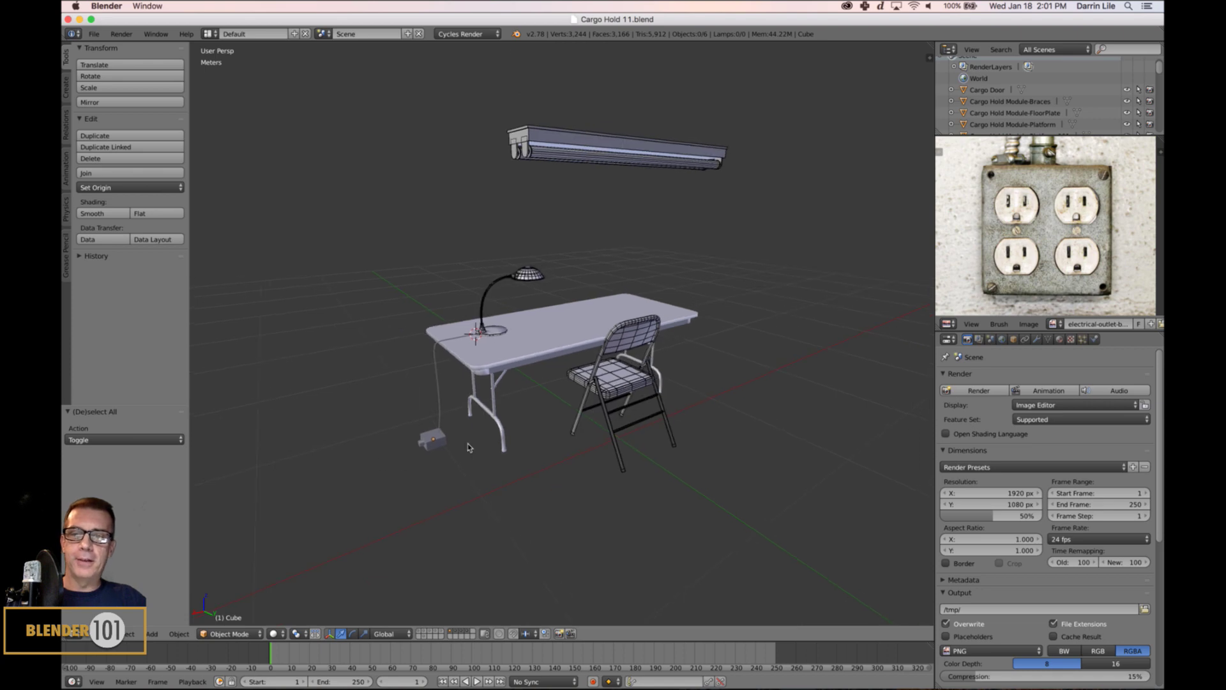
right_click(442, 440)
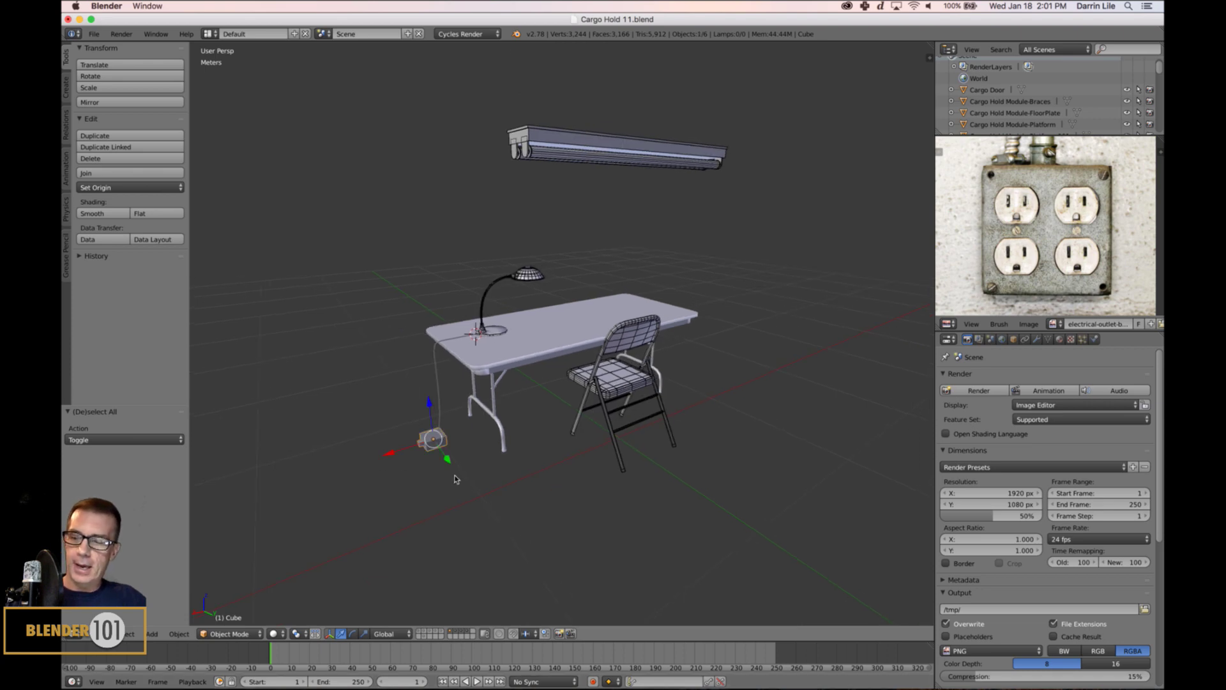
key(KP_Decimal)
scroll(659, 407, down, 3)
middle_drag(668, 405, 669, 420)
scroll(595, 353, down, 2)
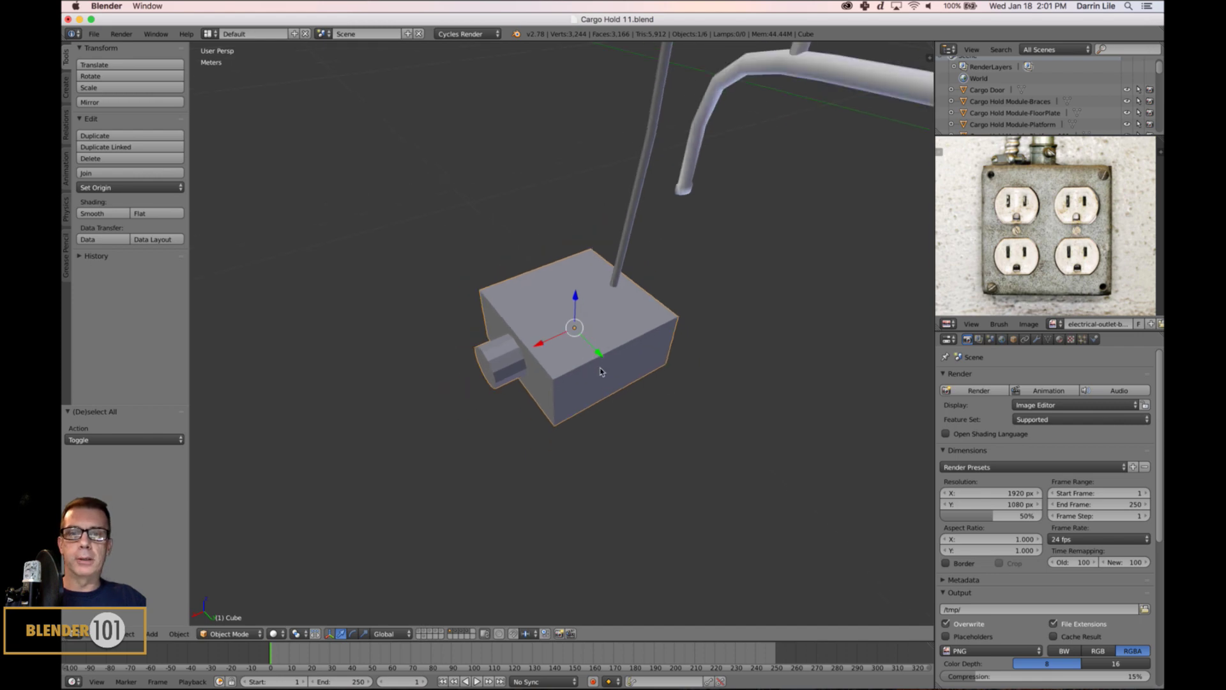
middle_drag(592, 390, 606, 285)
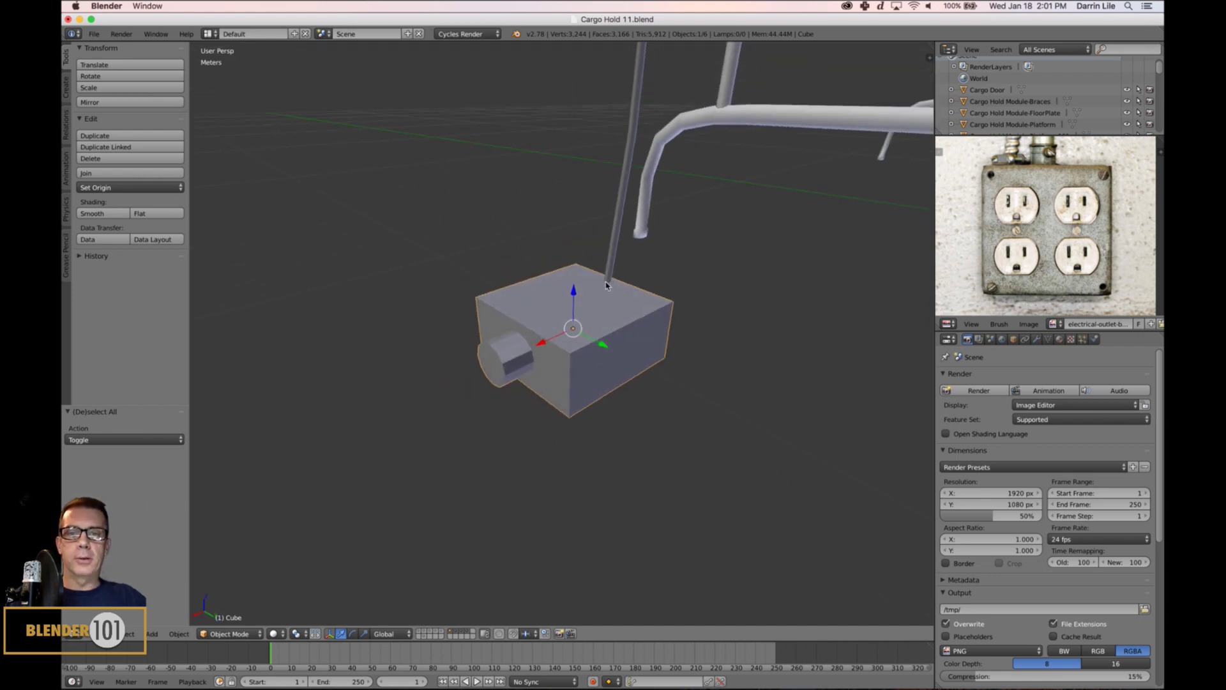
right_click(608, 276)
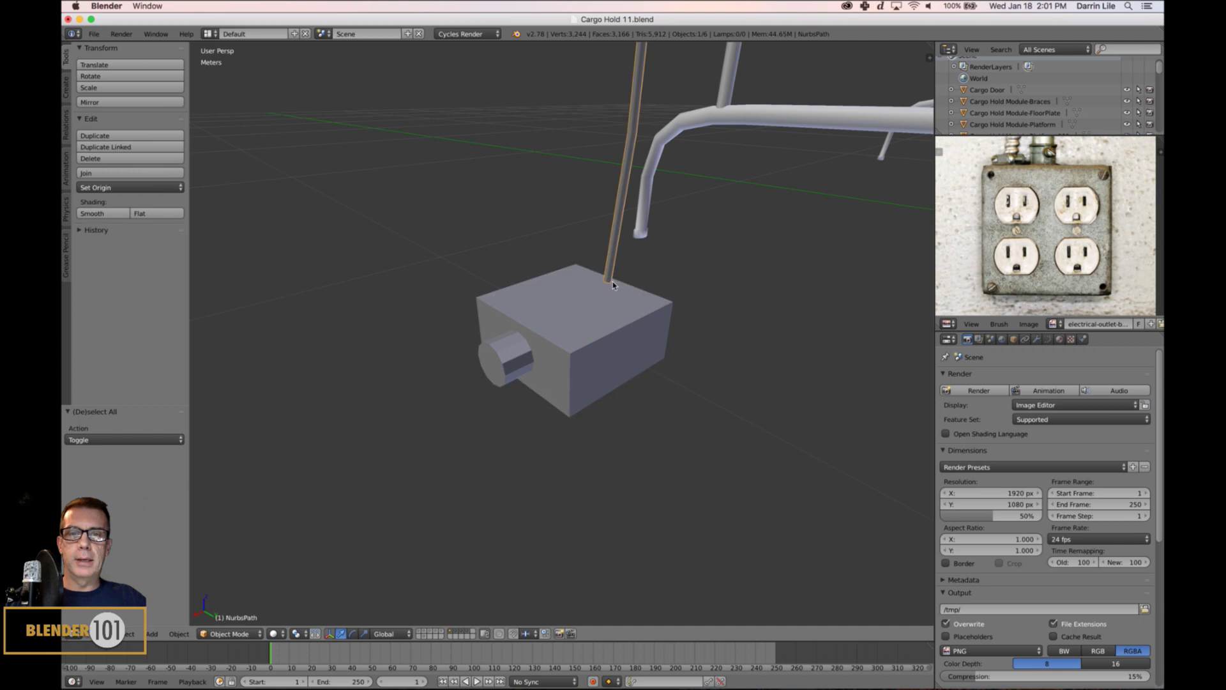
key(Tab)
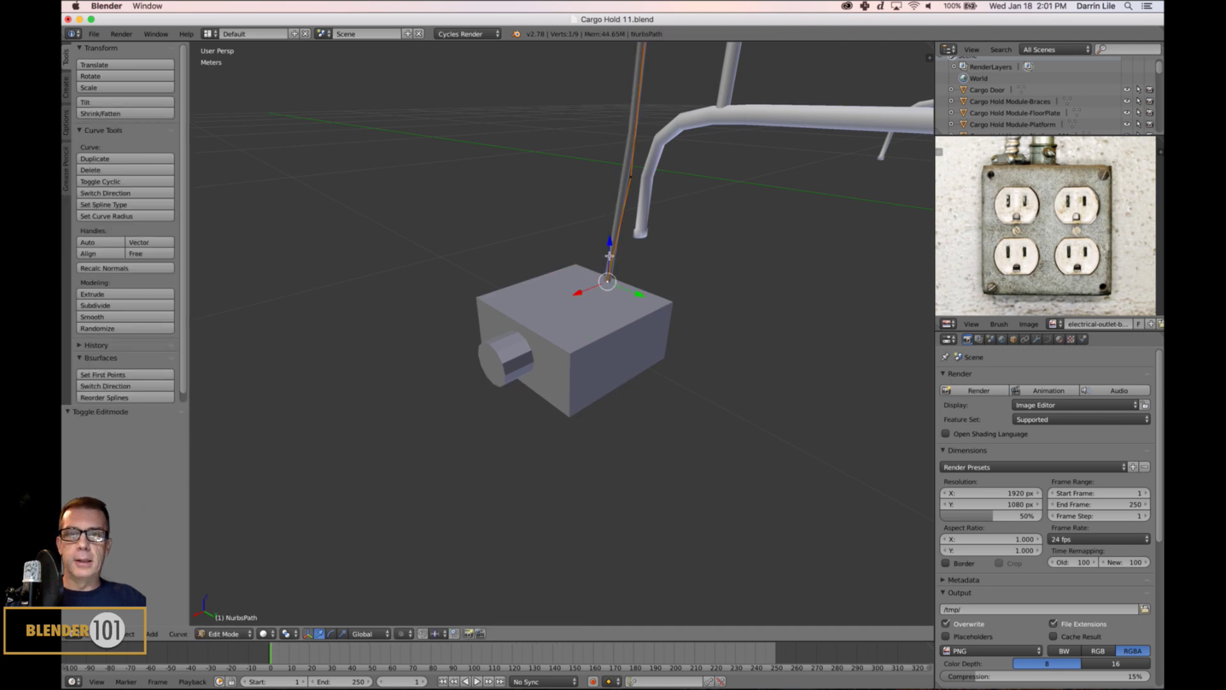
drag(609, 255, 612, 222)
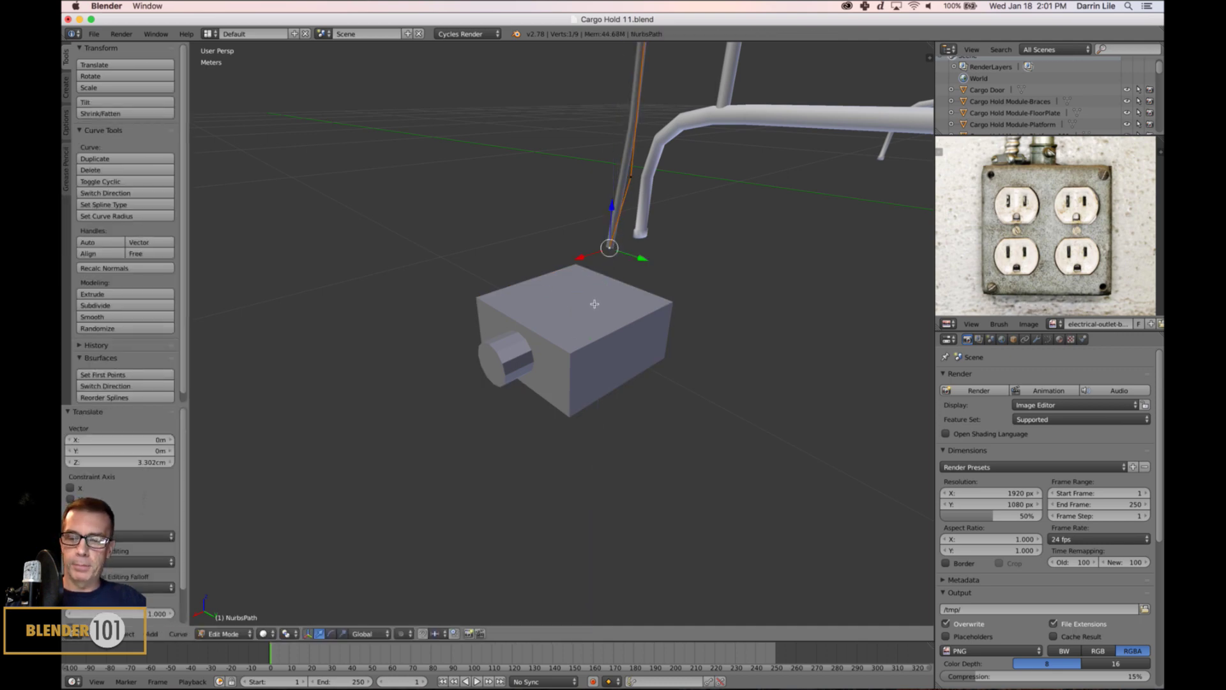
- Switch to Chrome to view the electrical plug image results, return to Blender, leave curve editing and shift the outlet reference image slightly
key(super+Tab)
click(539, 564)
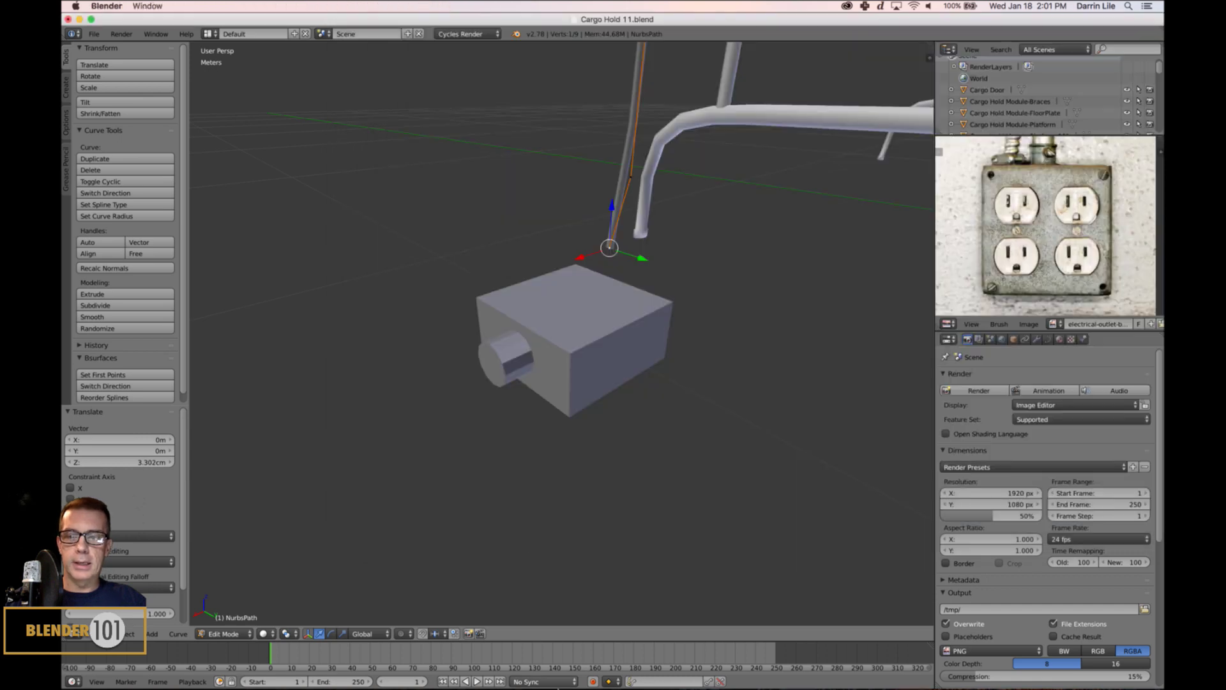
mouse_move(490, 679)
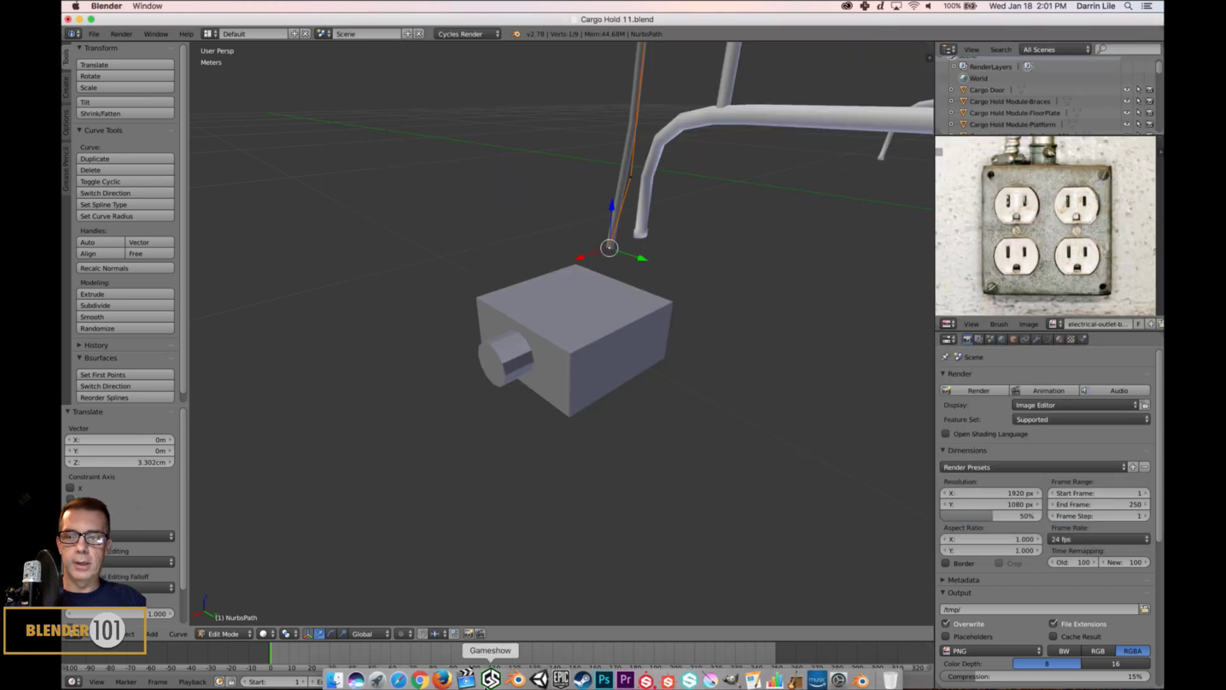
click(421, 679)
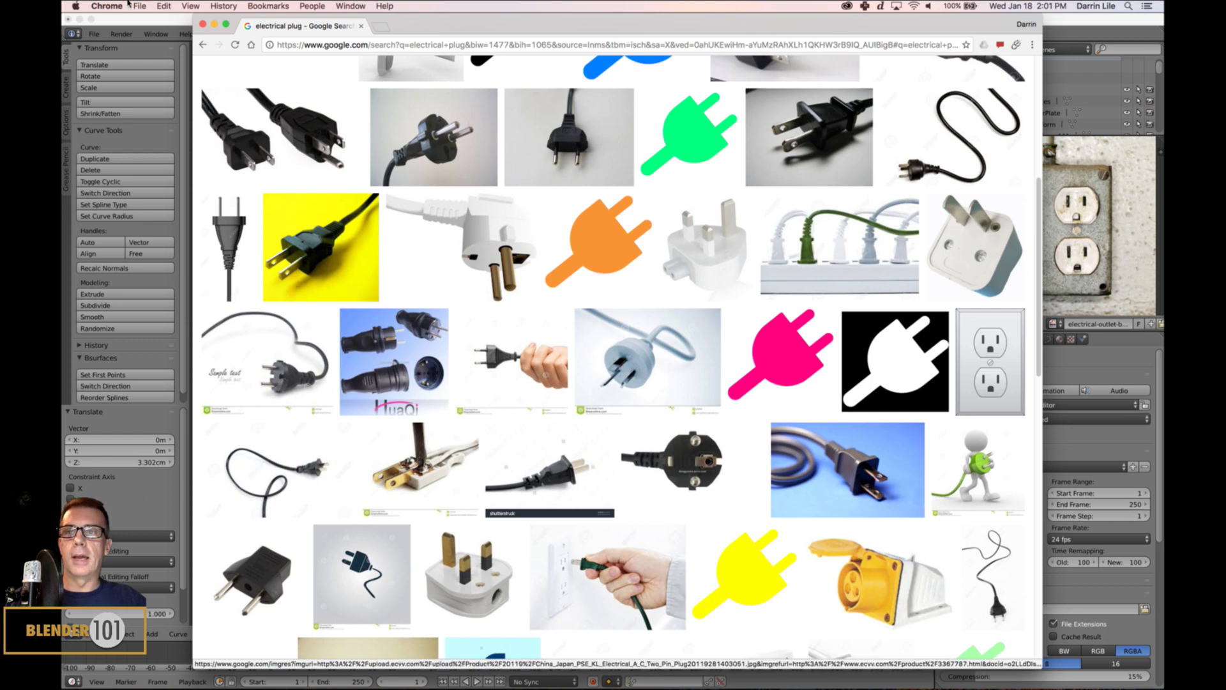
click(151, 24)
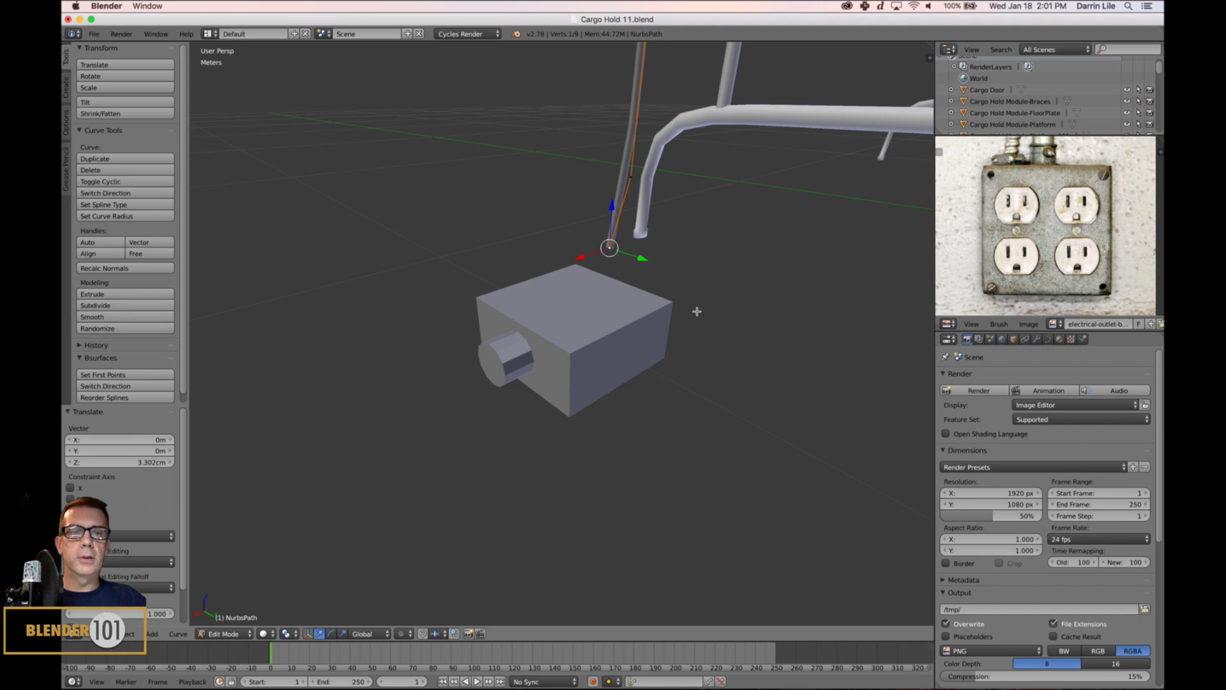
key(Tab)
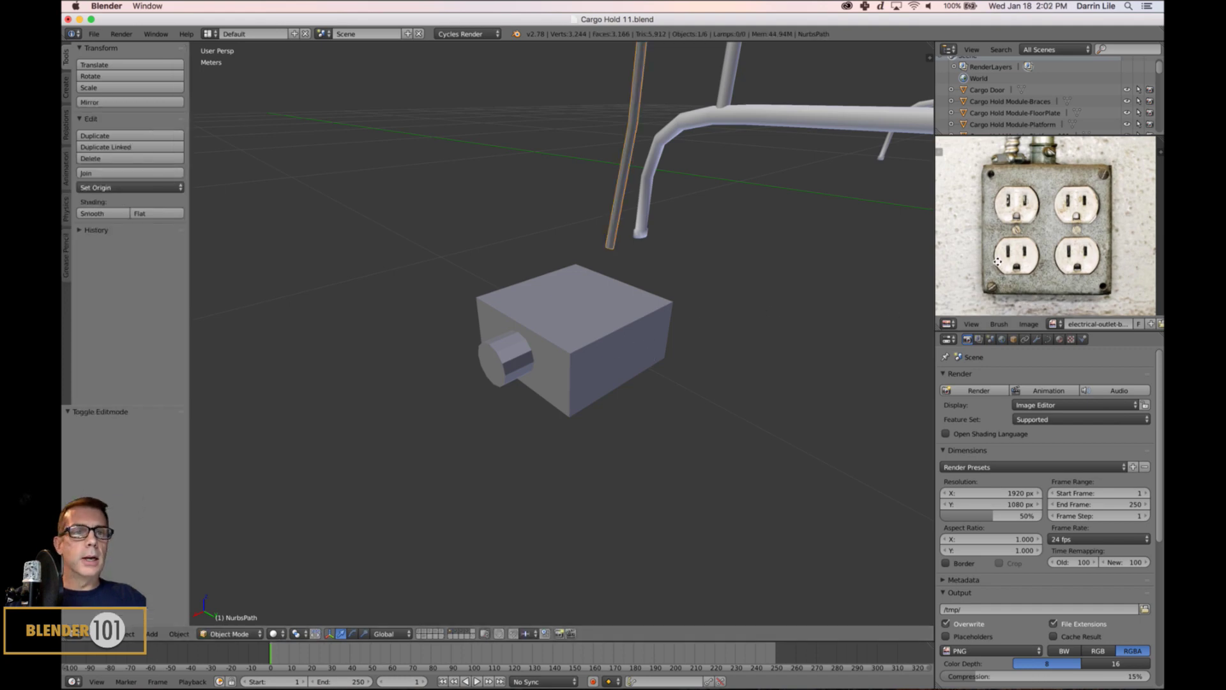
middle_drag(997, 262, 992, 256)
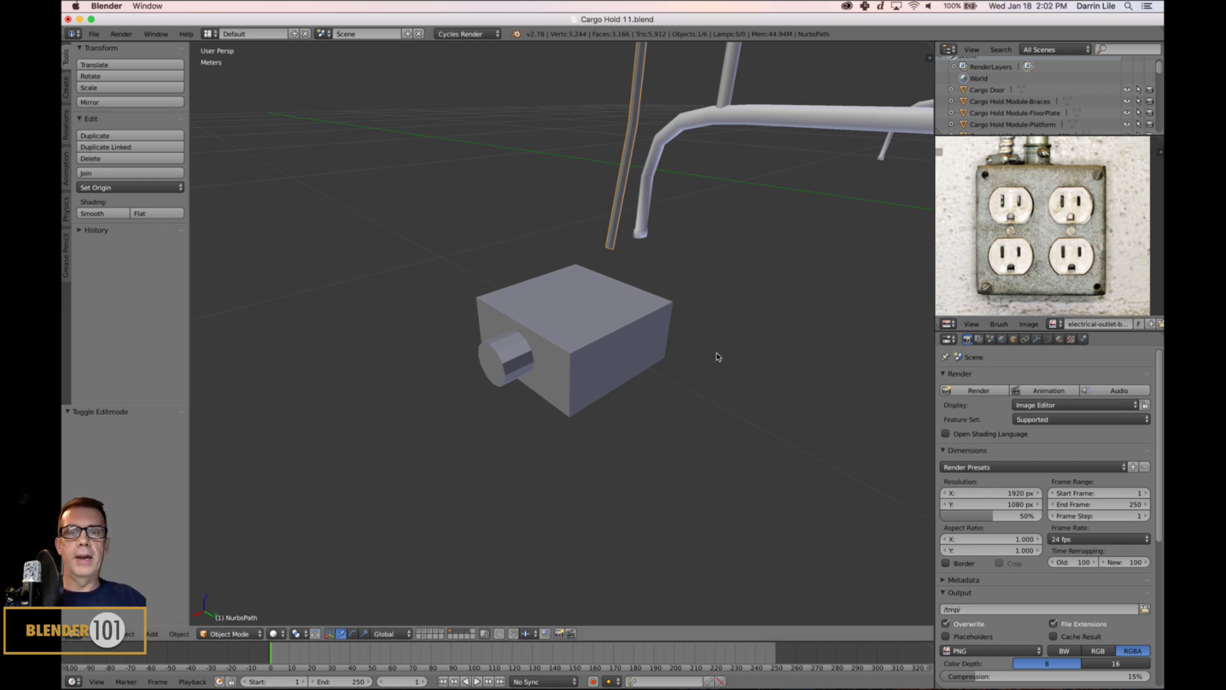
- Scale the round connector on the side of the outlet box uniformly to about 0.828 in Edit Mode
middle_drag(716, 353, 705, 369)
right_click(589, 380)
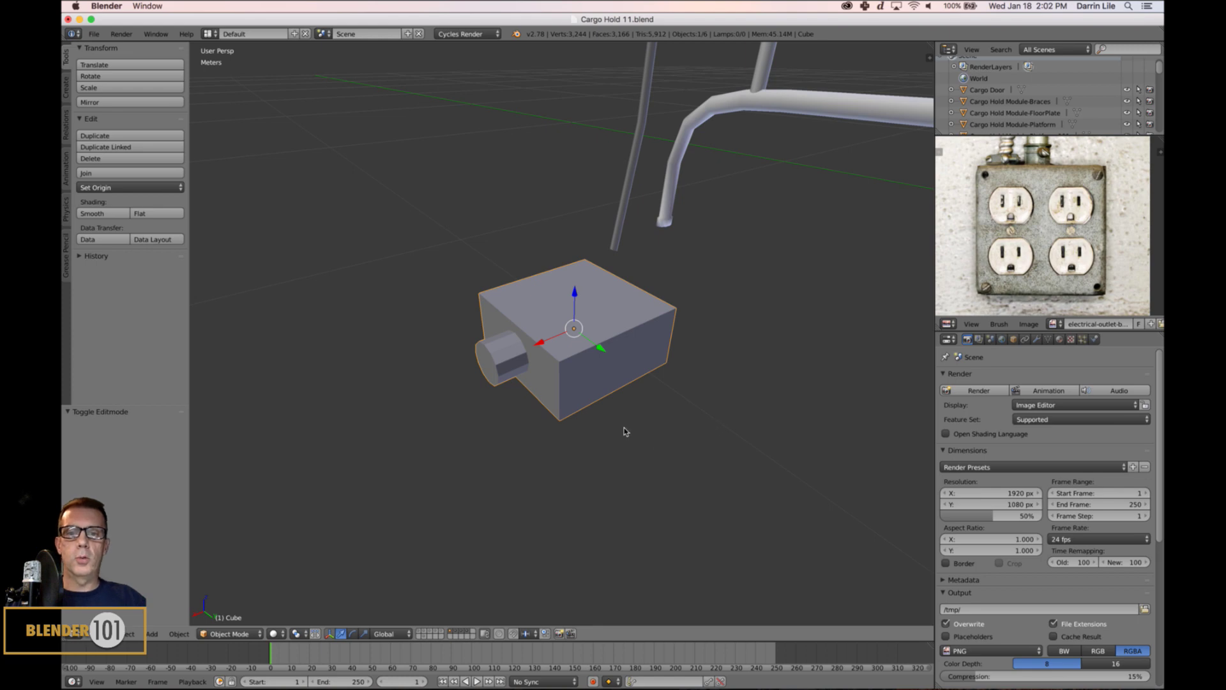
middle_drag(566, 415, 544, 372)
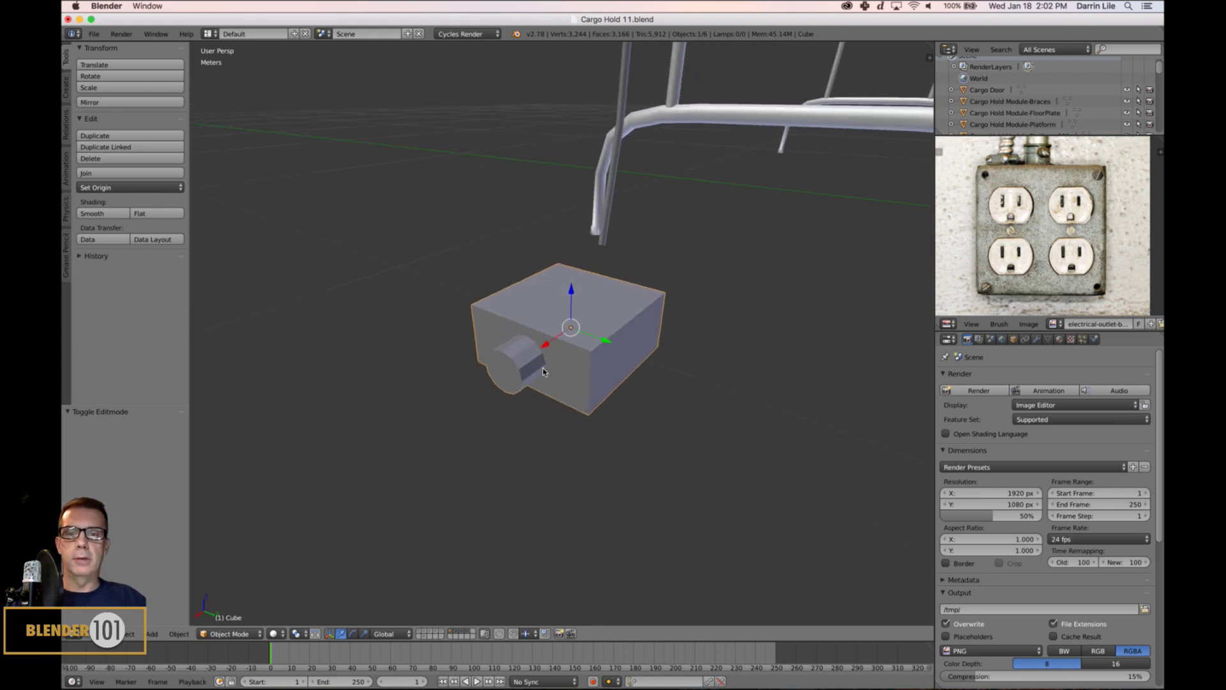
key(Tab)
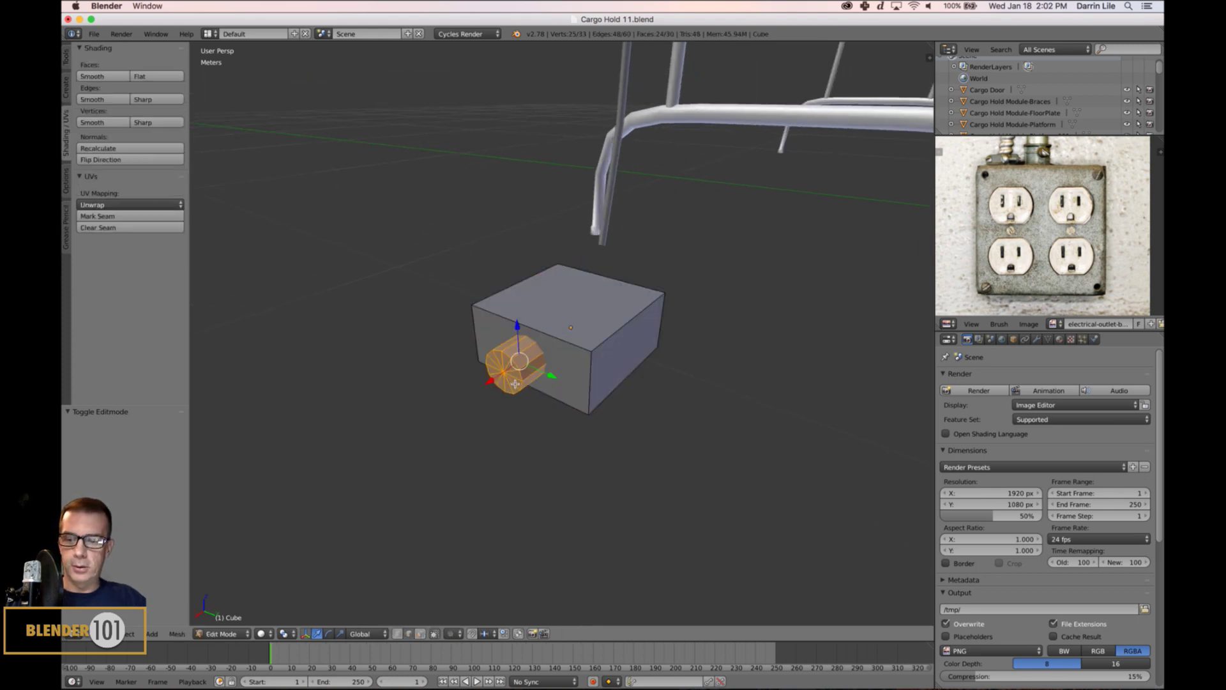
key(a)
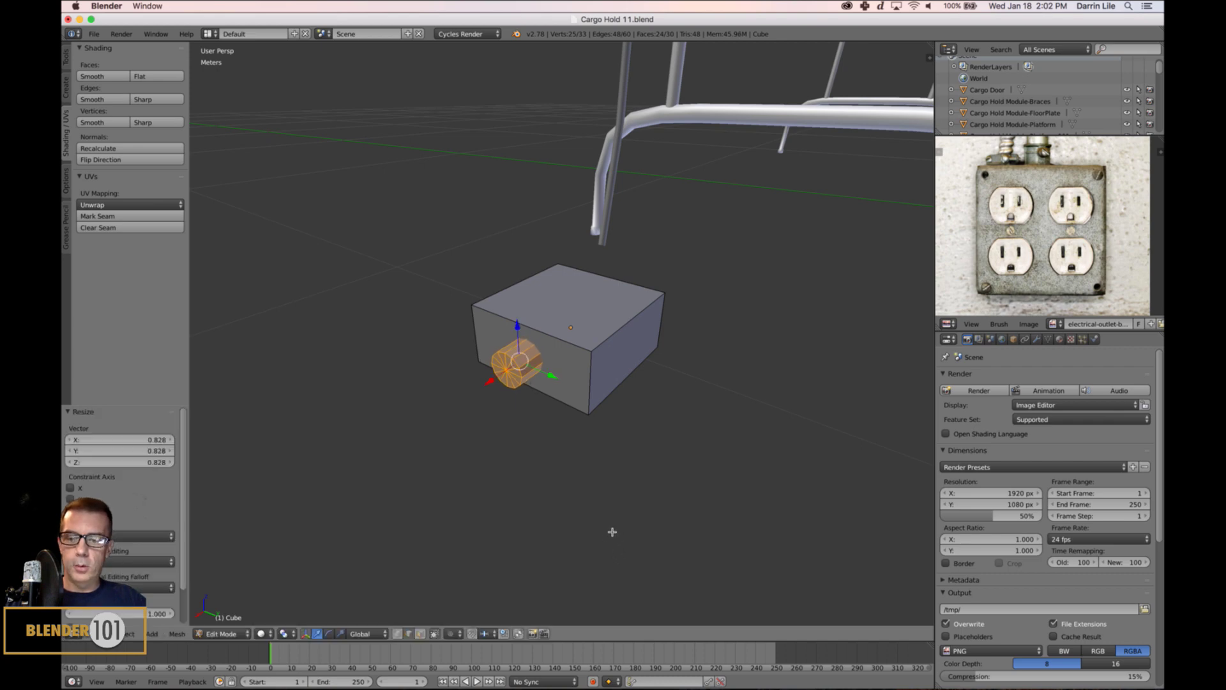
scroll(666, 465, down, 4)
mouse_move(682, 471)
middle_down()
mouse_move(663, 470)
mouse_move(681, 468)
middle_up()
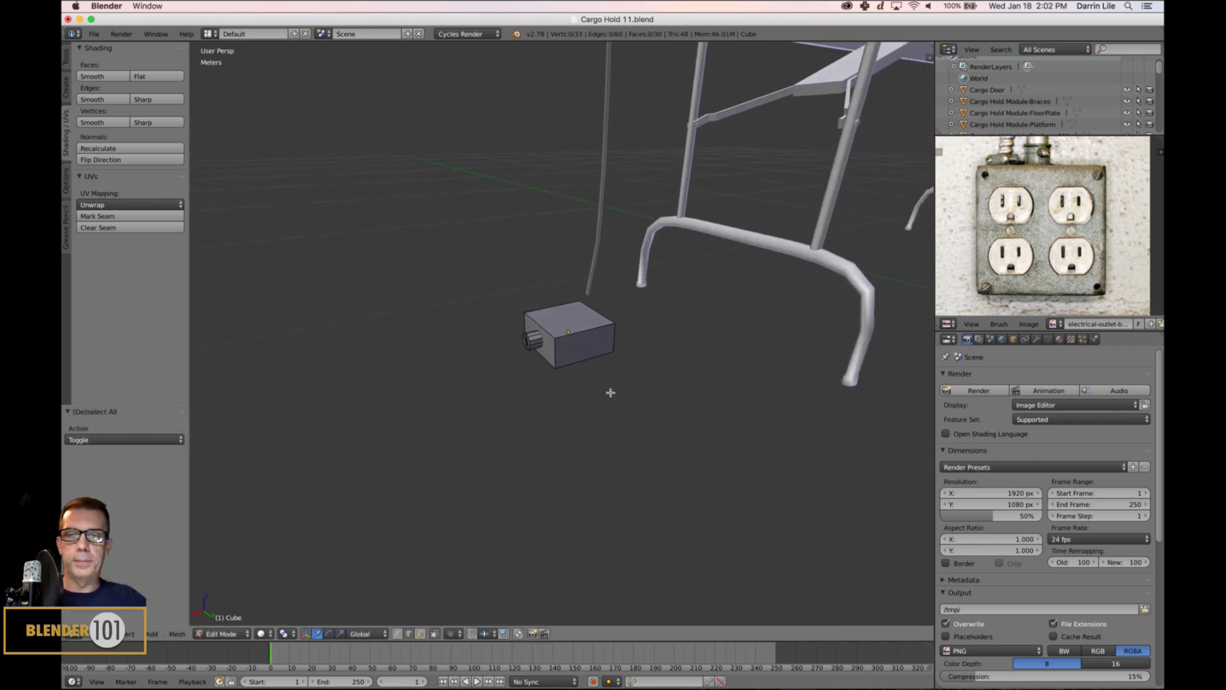
right_click(587, 355)
key(Tab)
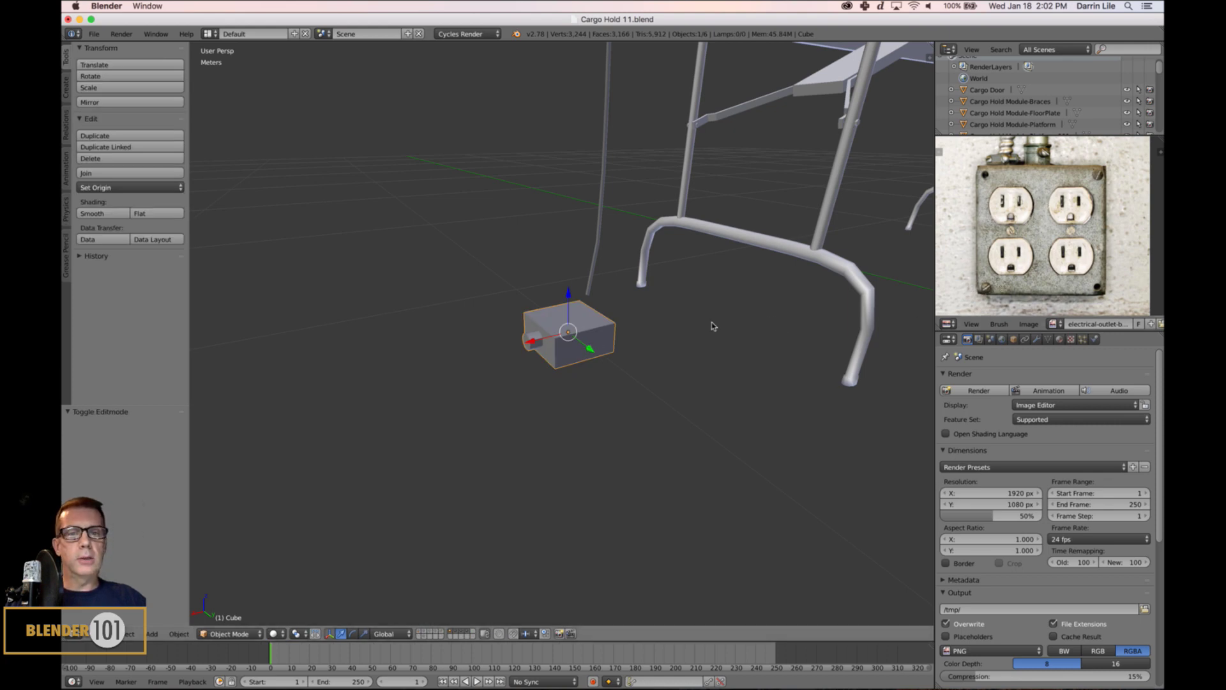
- Apply the scale of the outlet box object
scroll(706, 323, up, 4)
middle_drag(660, 353, 664, 358)
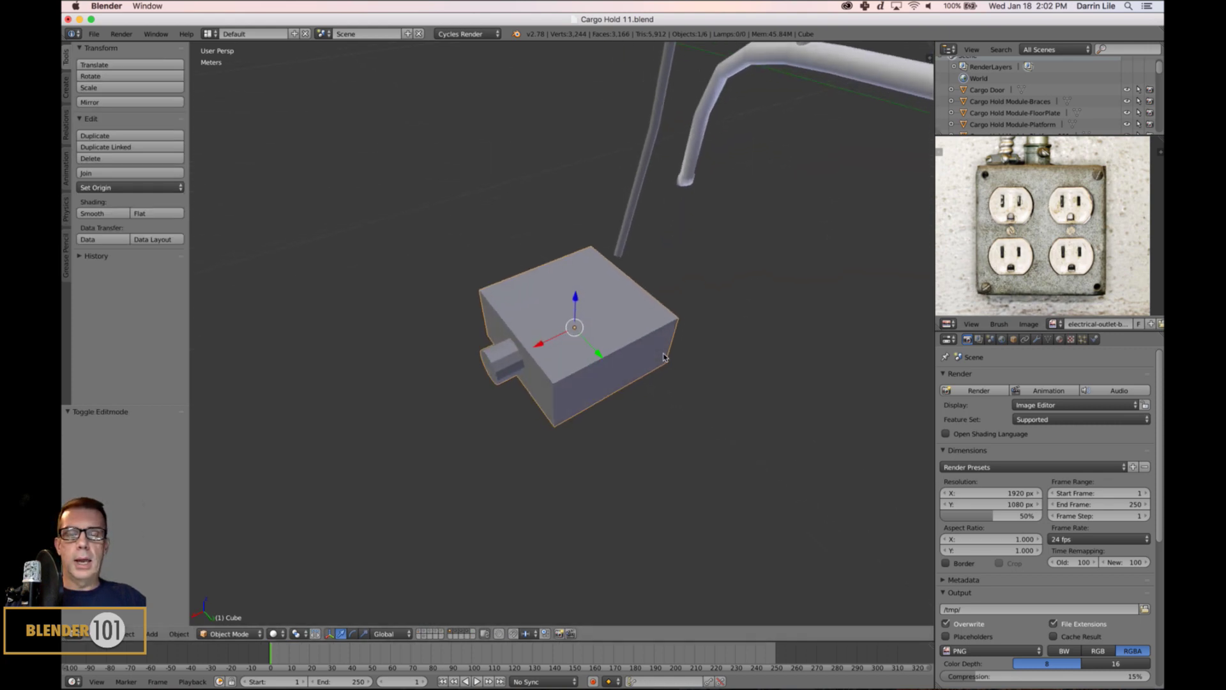
middle_drag(633, 265, 619, 253)
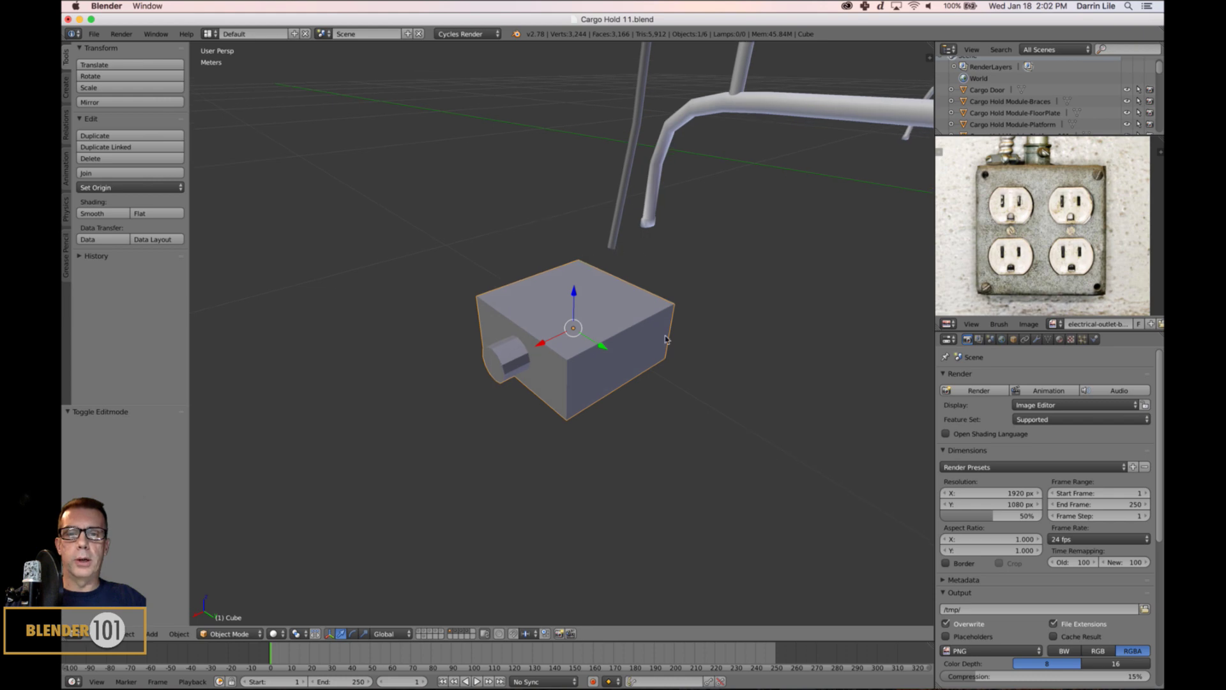
middle_drag(664, 339, 662, 354)
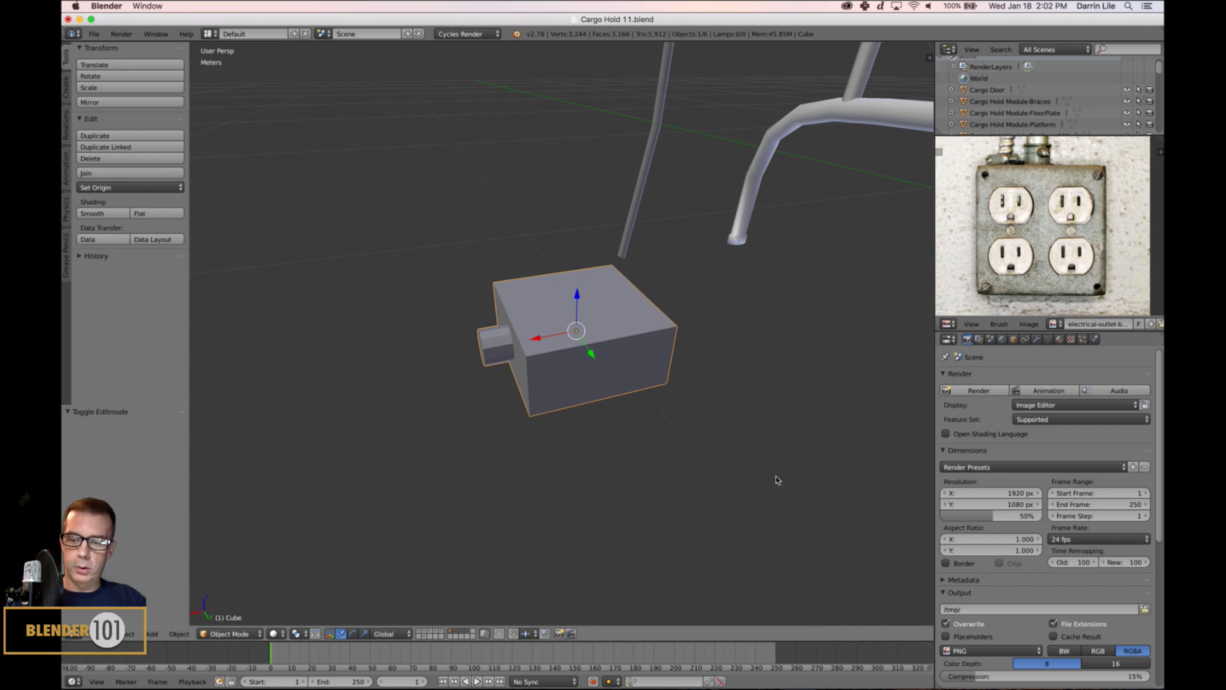
key(ctrl+a)
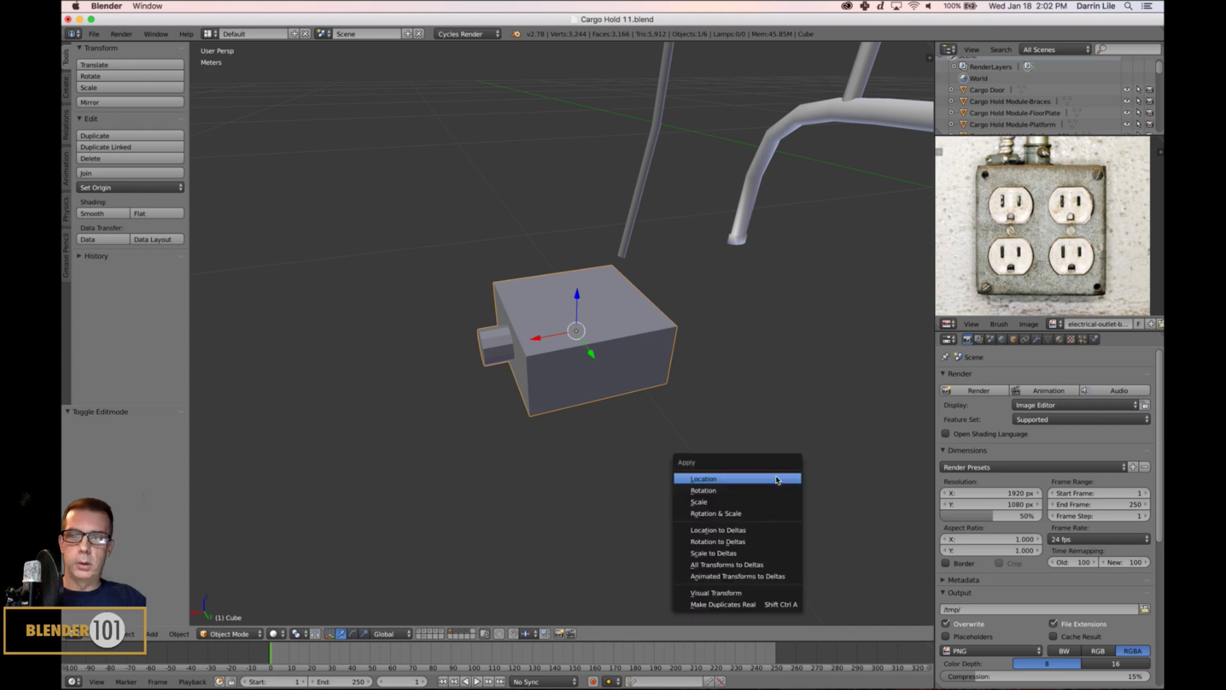
click(712, 502)
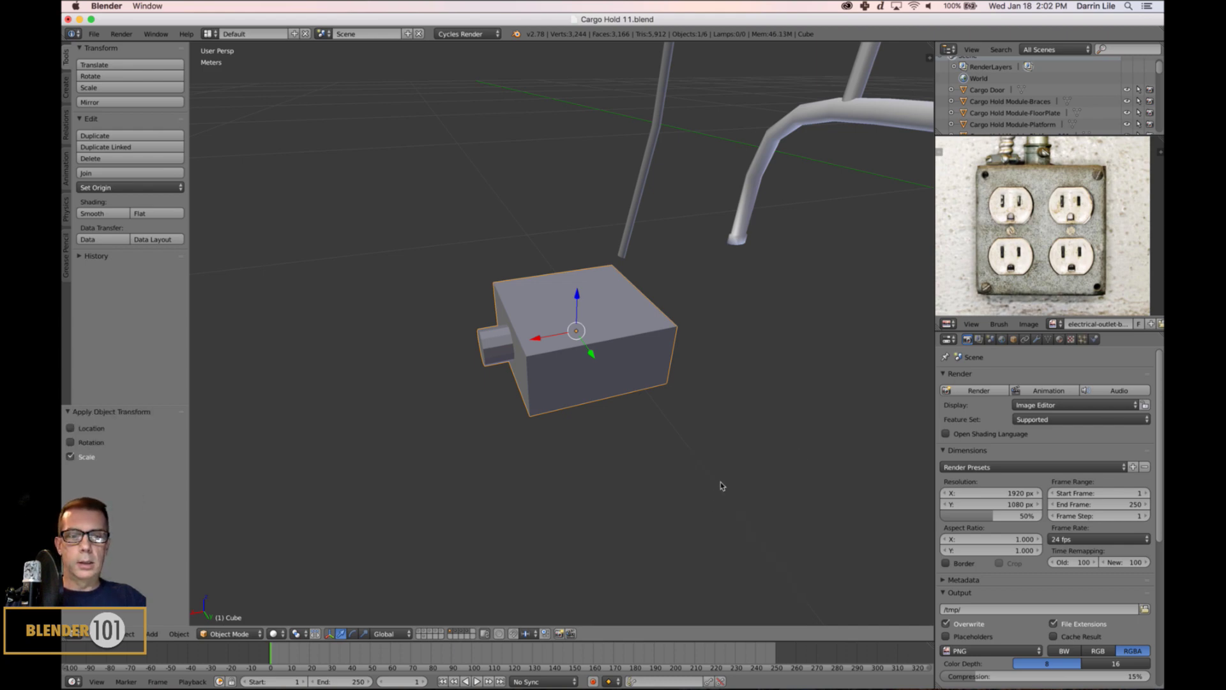
click(207, 34)
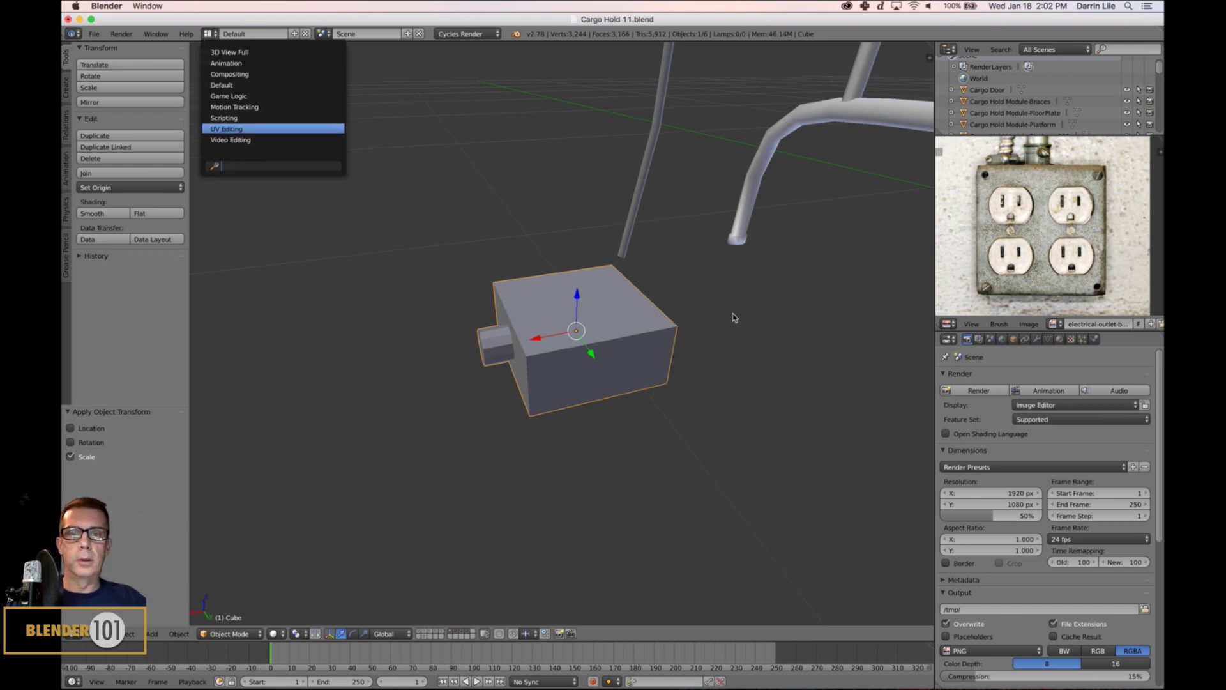
click(461, 178)
- Delete the large underside face of the outlet box mesh and return to Object Mode
middle_drag(670, 411, 632, 361)
key(Tab)
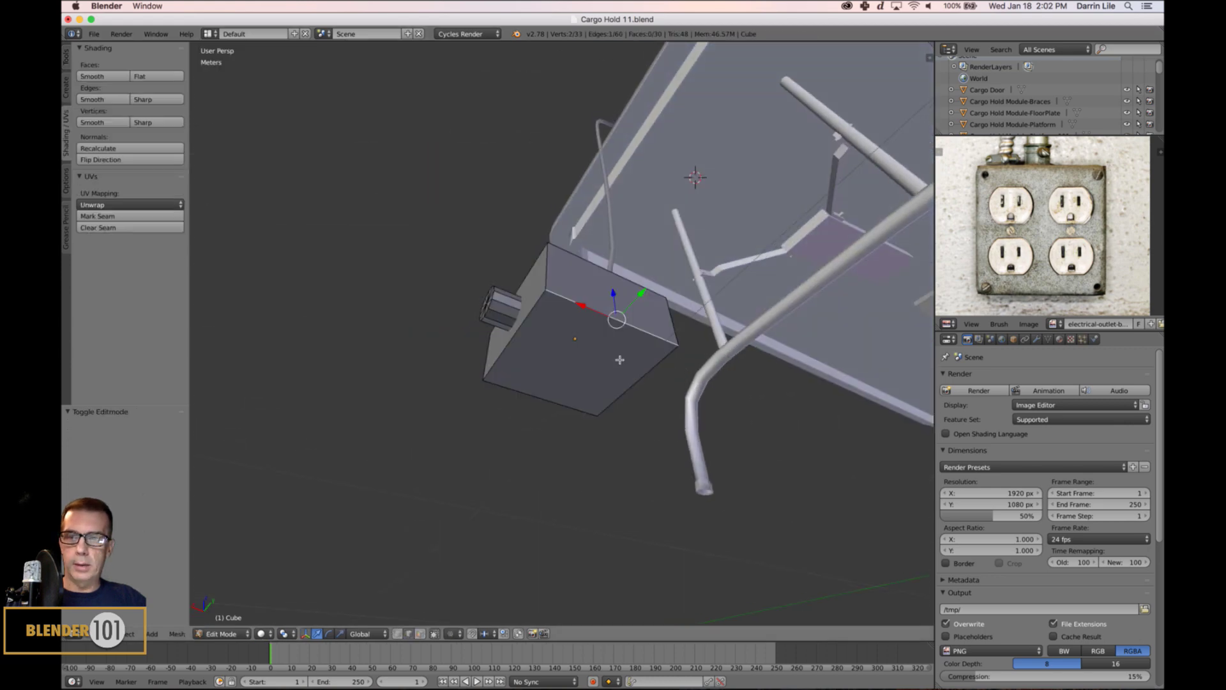
key(ctrl+Tab)
click(594, 386)
right_click(593, 373)
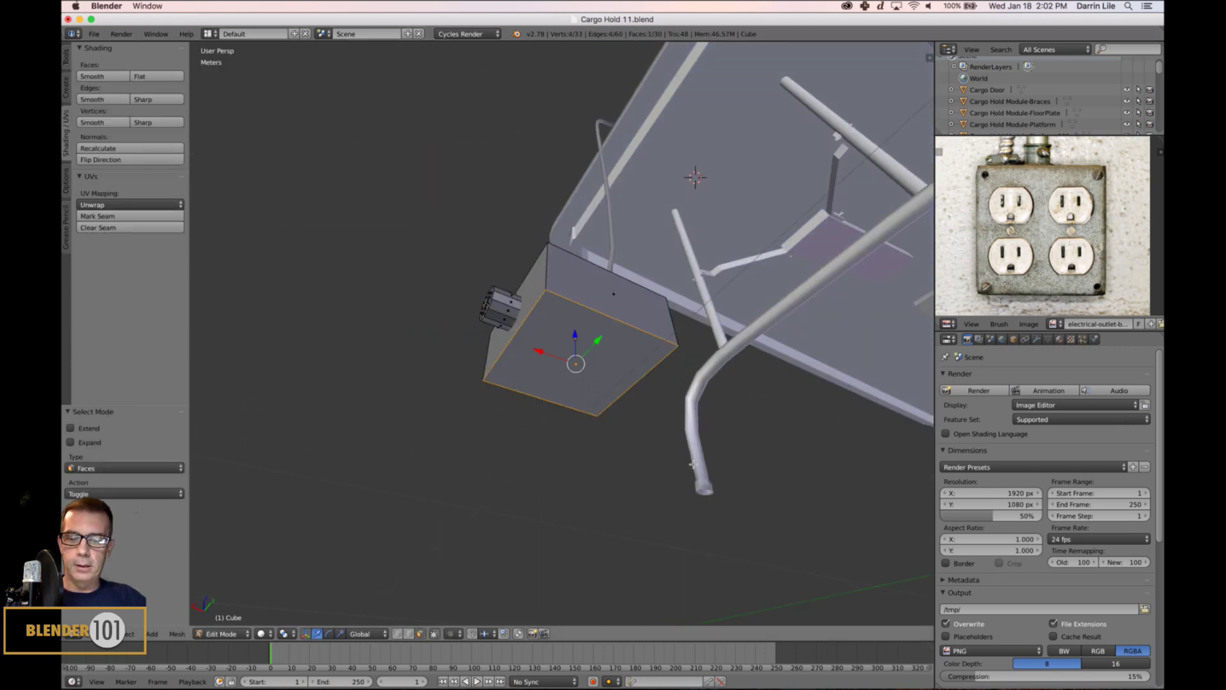
key(x)
click(662, 483)
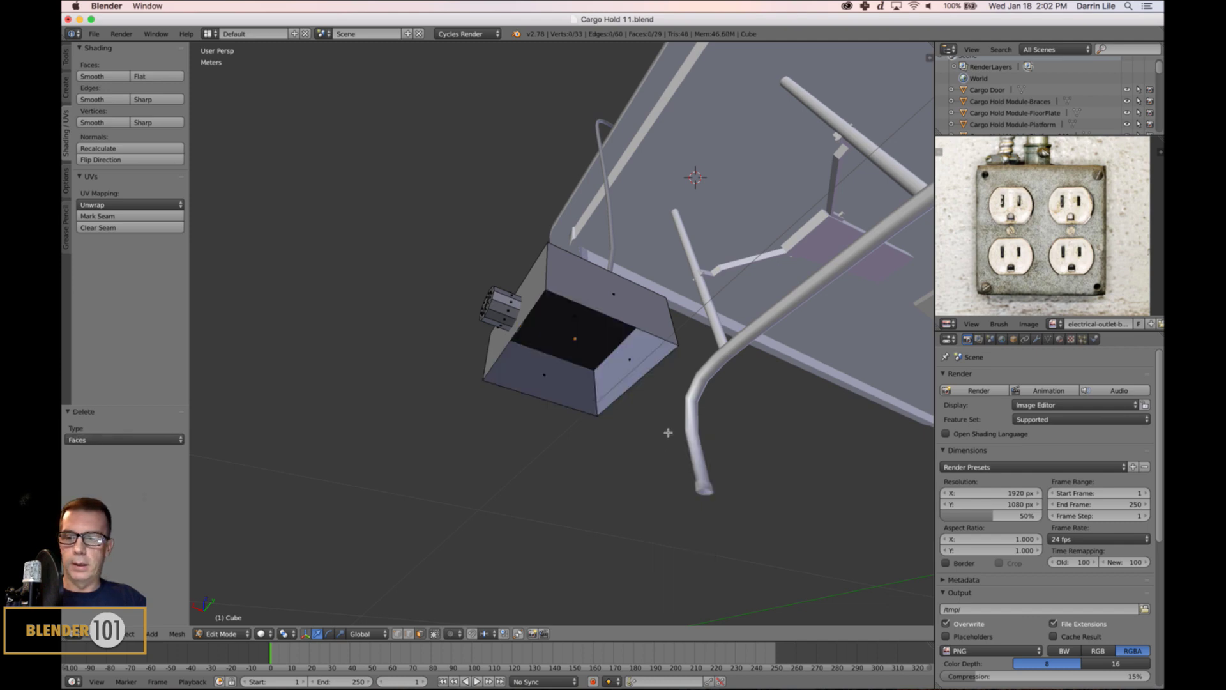
key(Tab)
middle_drag(703, 373, 705, 431)
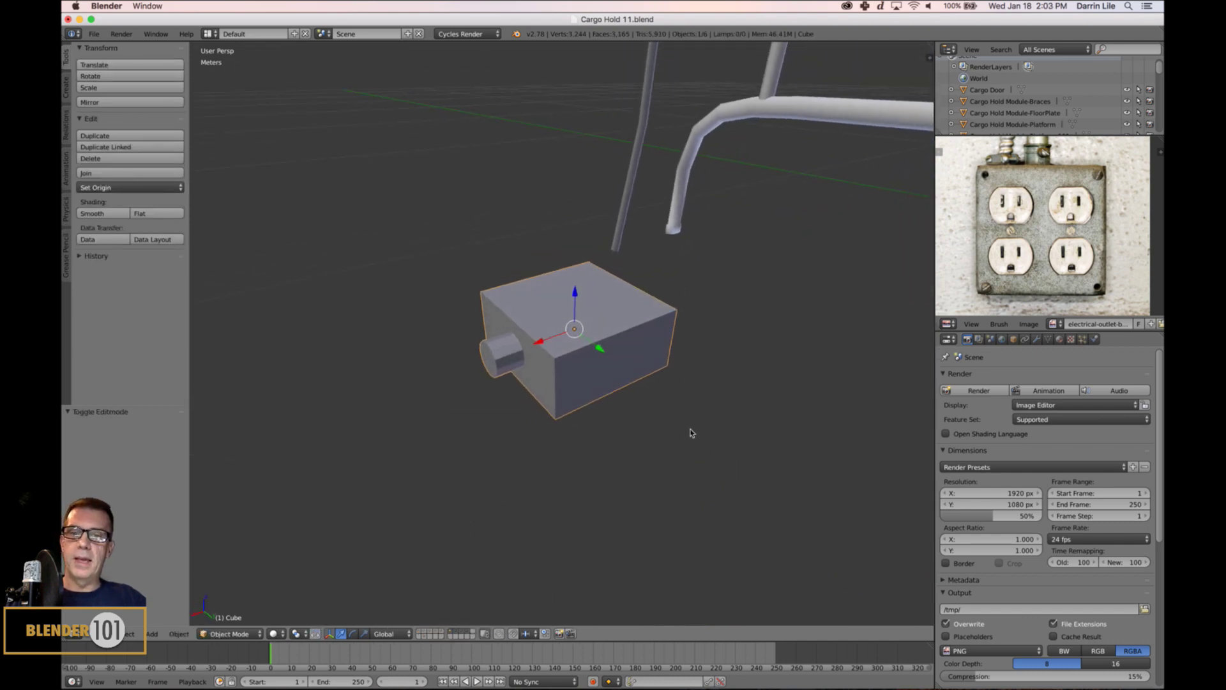
- Change the screen layout to UV Editing and frame the outlet box in the 3D view
click(209, 33)
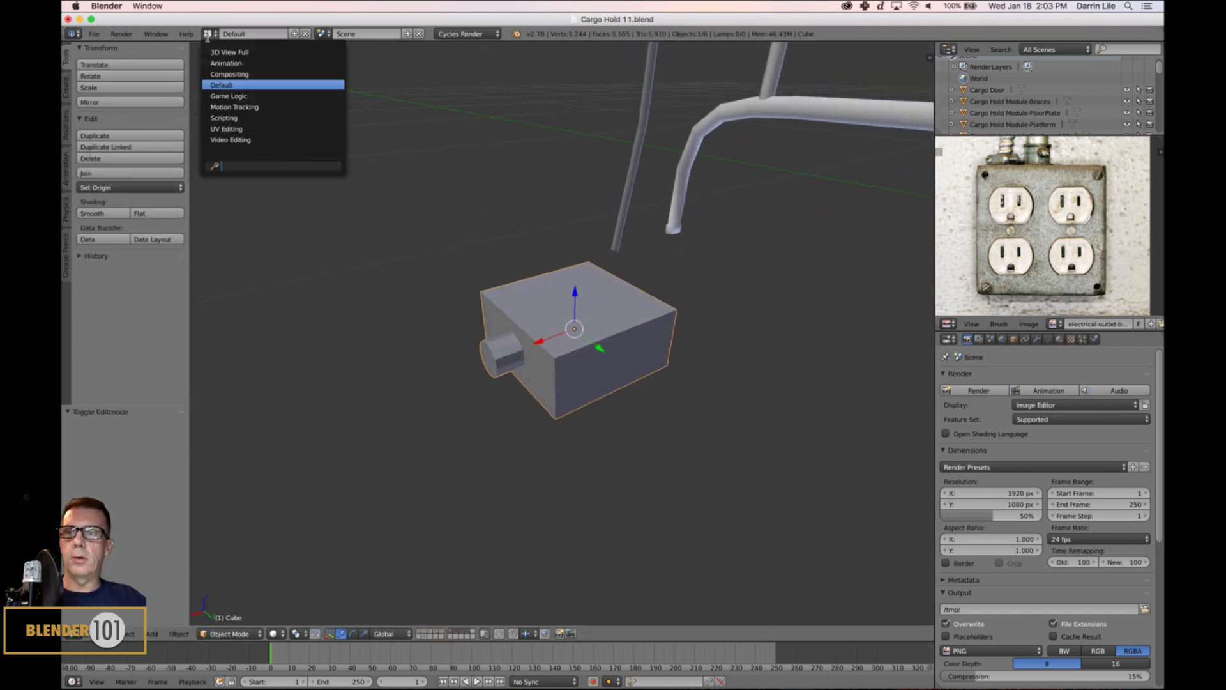
click(227, 130)
key(KP_Decimal)
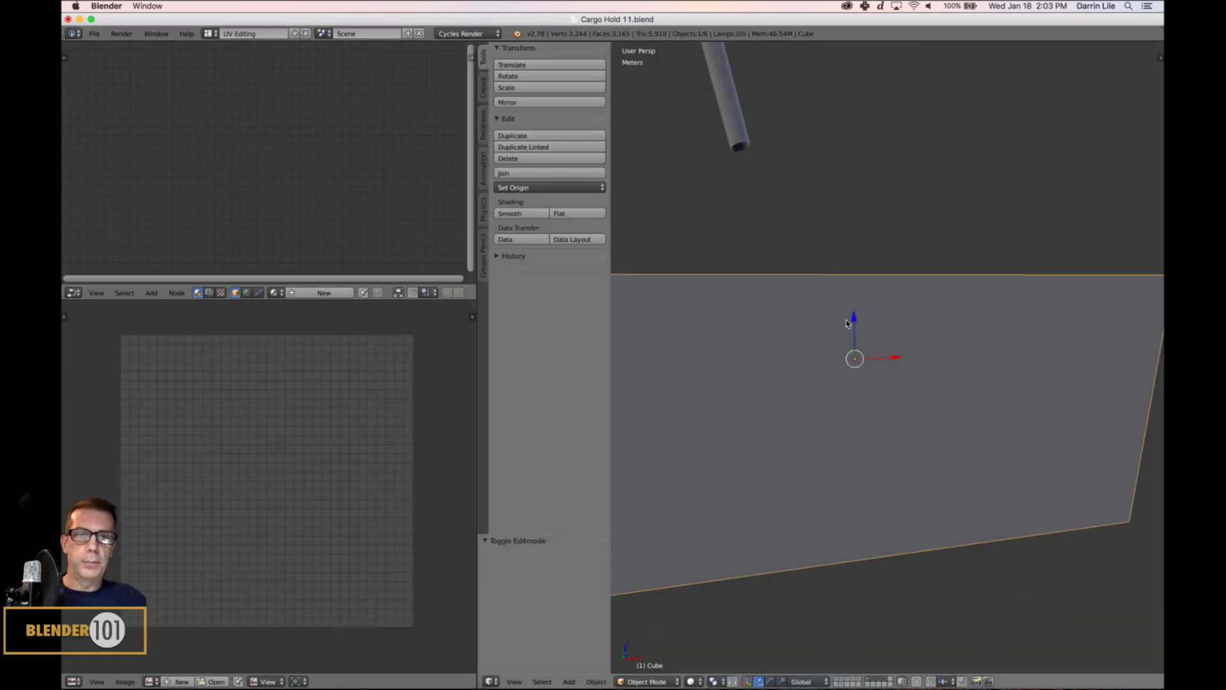
middle_drag(848, 323, 876, 431)
scroll(802, 343, down, 3)
- Enter Edit Mode with edge selection and mark the outlet box's four vertical corner edges as seams
key(Tab)
key(ctrl+Tab)
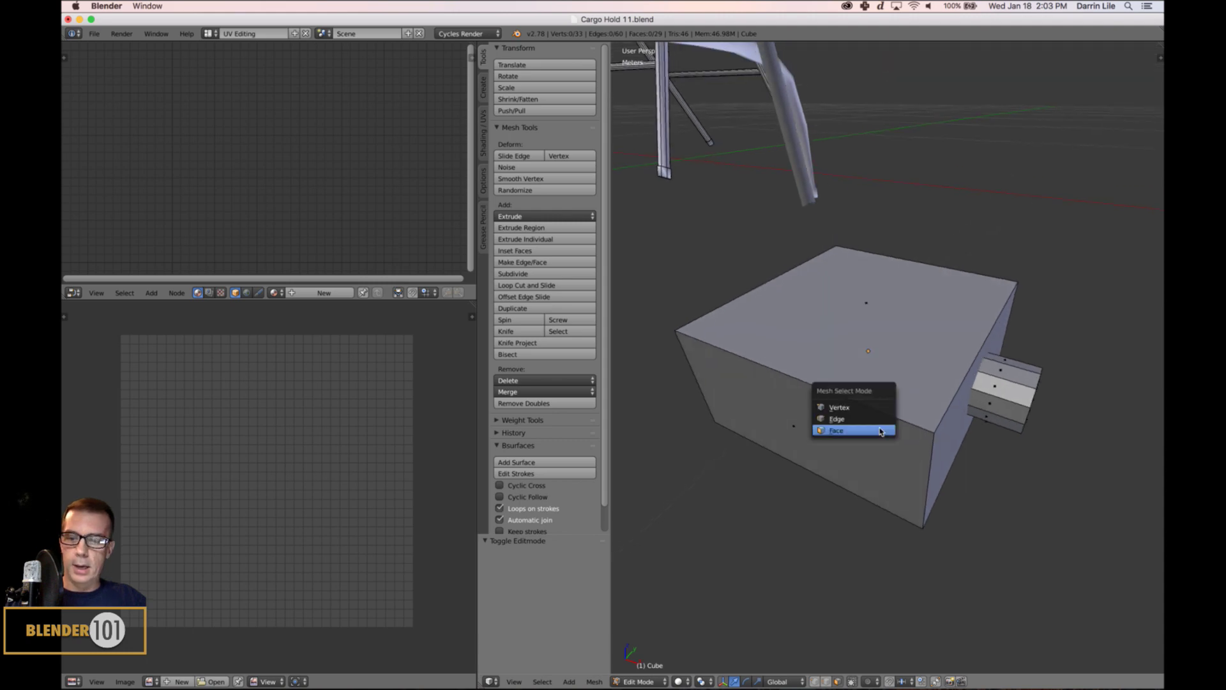
click(849, 418)
right_click(923, 470)
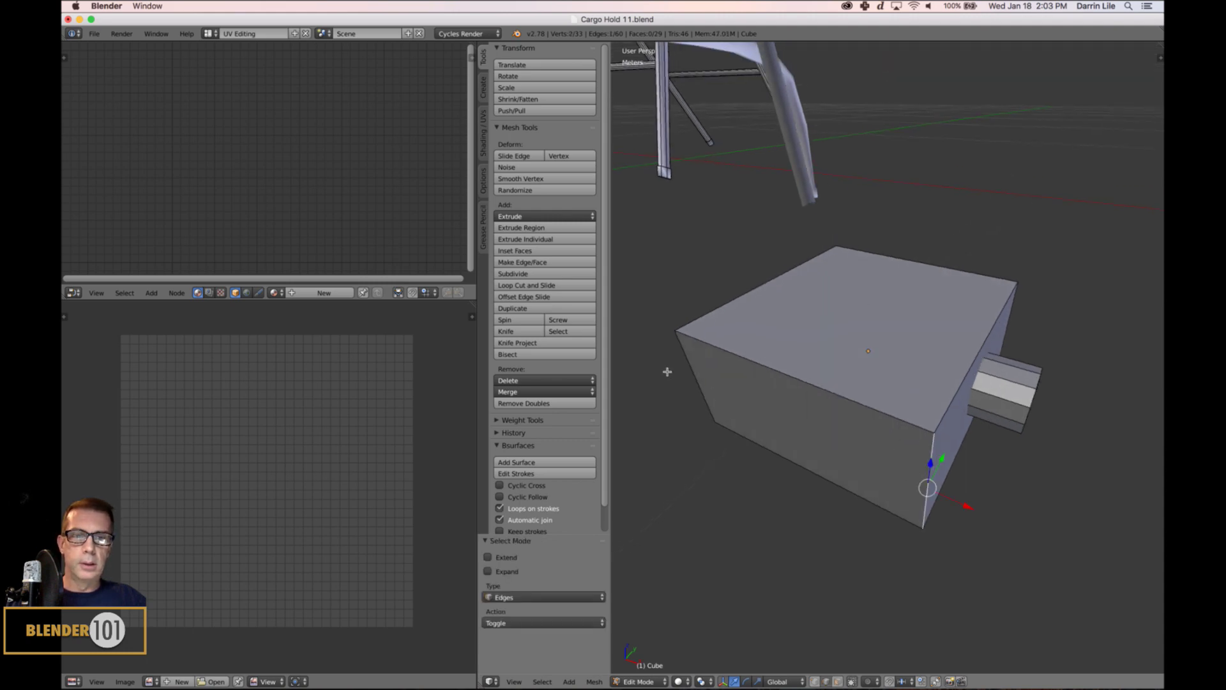
shift+right_click(696, 378)
middle_drag(662, 400, 771, 391)
shift+right_click(933, 475)
shift+right_click(735, 382)
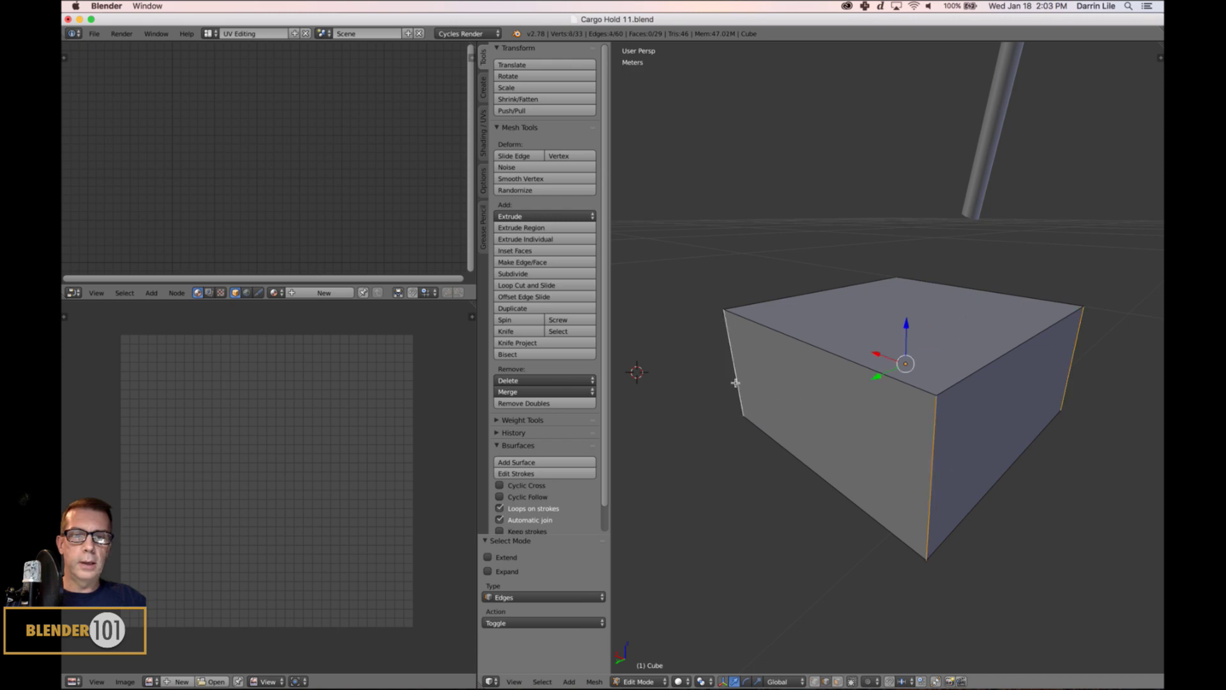
middle_drag(936, 485, 851, 470)
key(ctrl+e)
click(986, 468)
- Select only the linked box part of the mesh, without the round connector, and unwrap it
key(a)
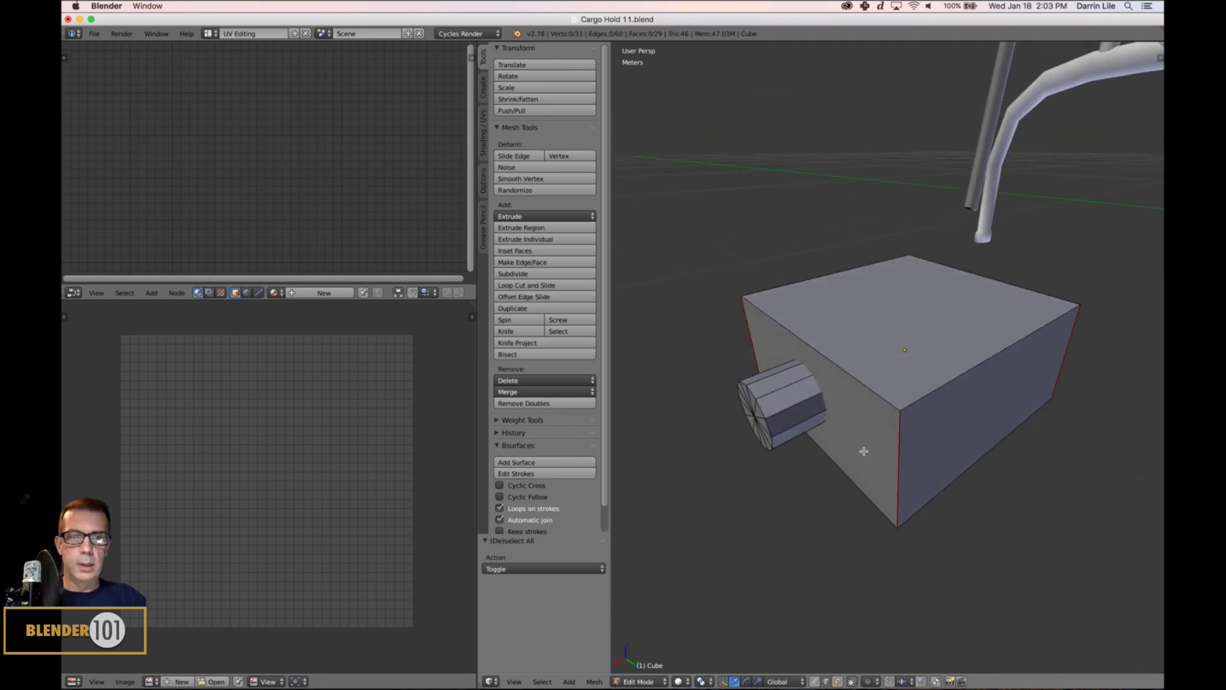
key(l)
middle_drag(899, 419, 906, 435)
key(u)
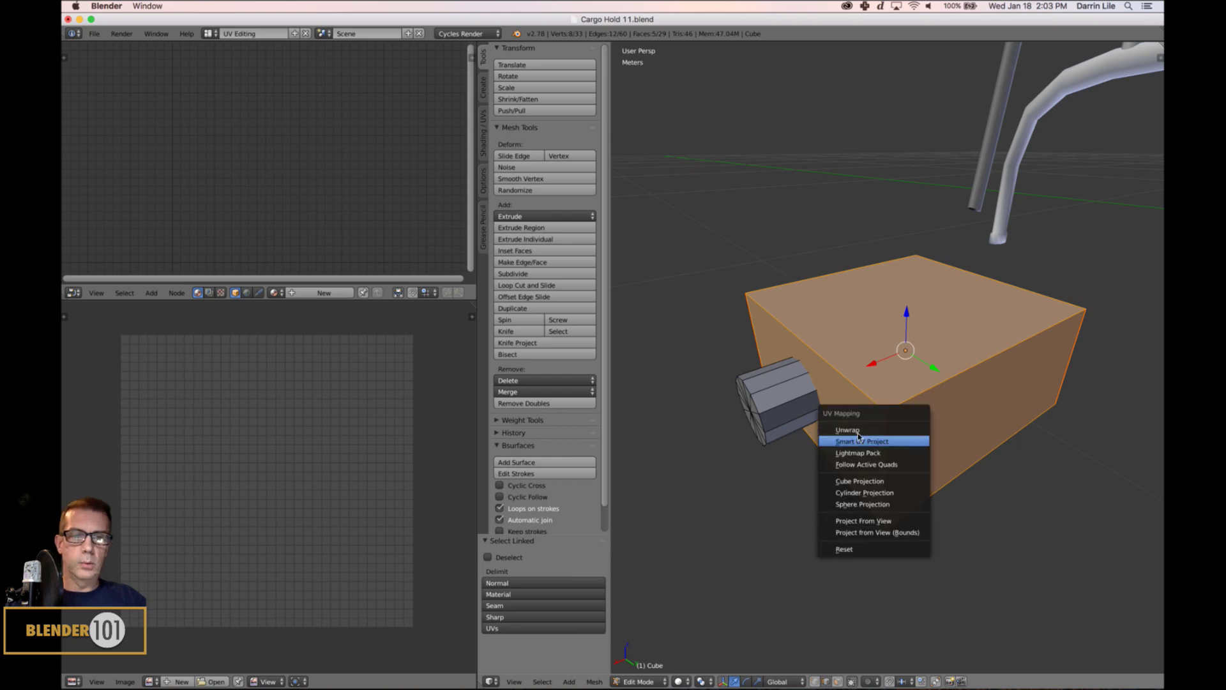
click(866, 433)
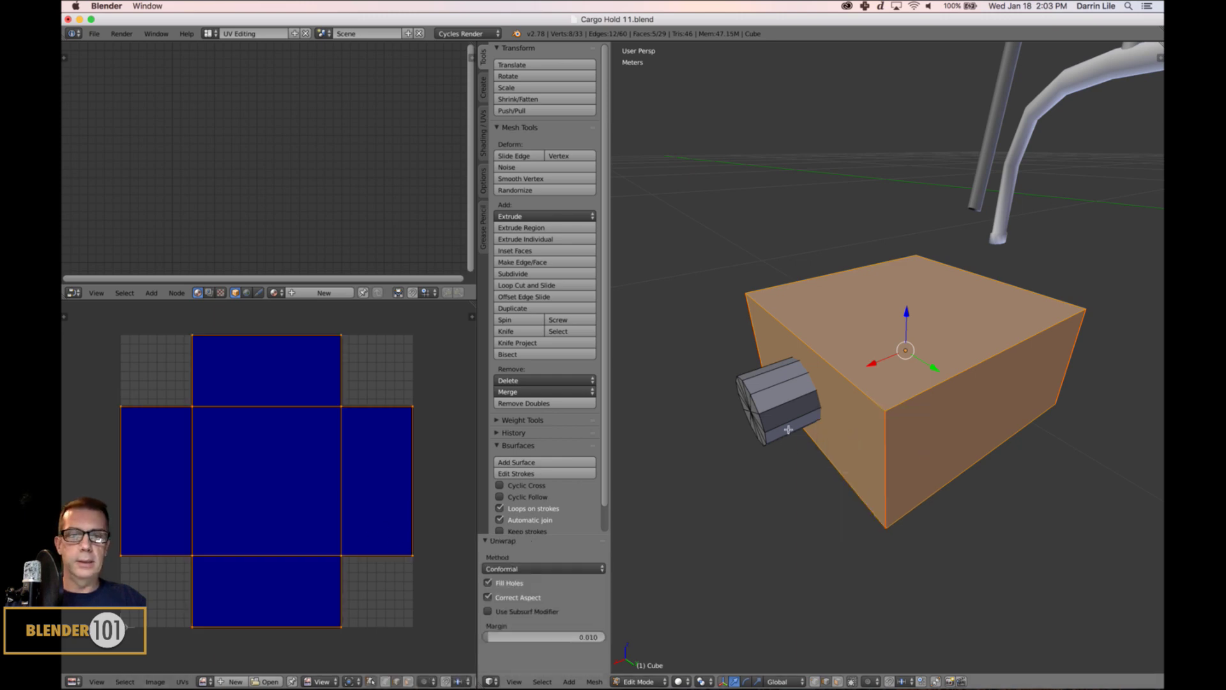
- Mark the edge loop around the outer end cap of the round connector as a seam
middle_drag(765, 427, 788, 432)
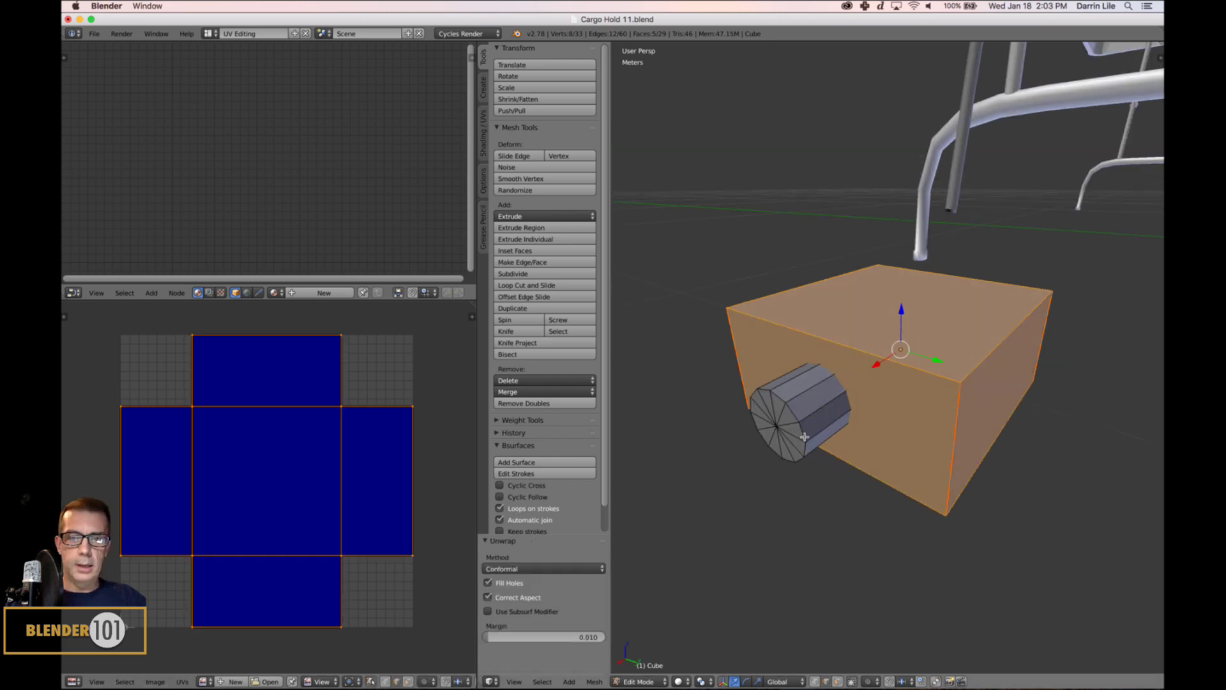
key(a)
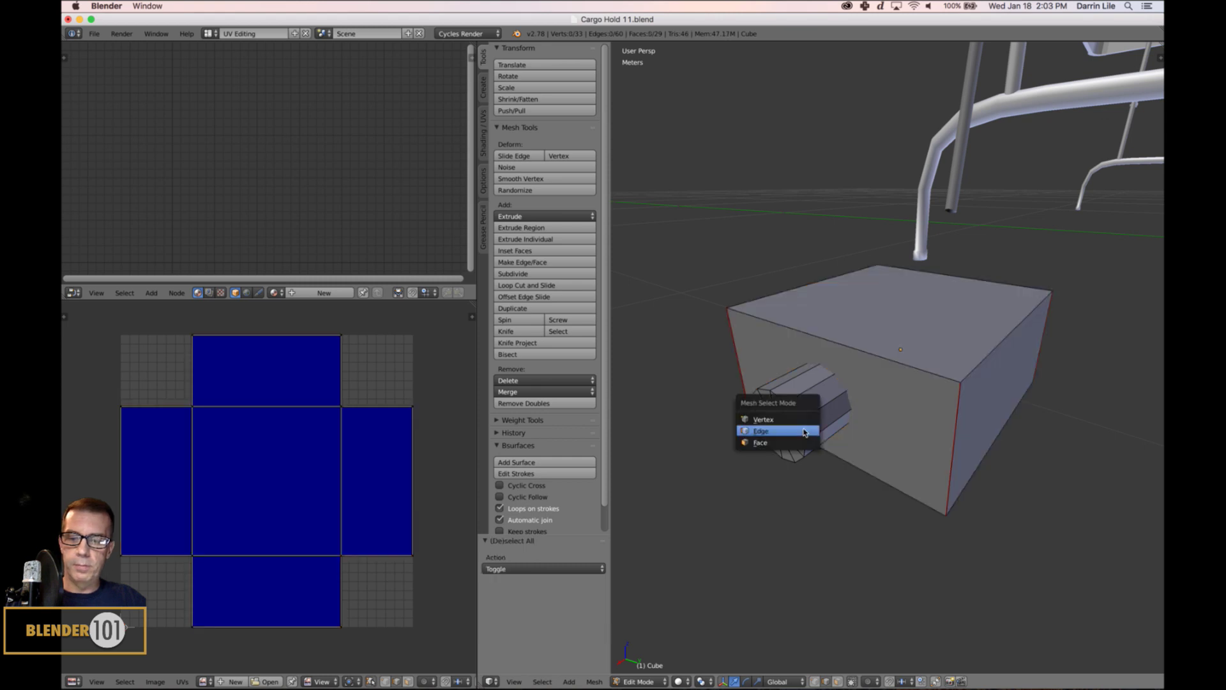
alt+right_click(794, 418)
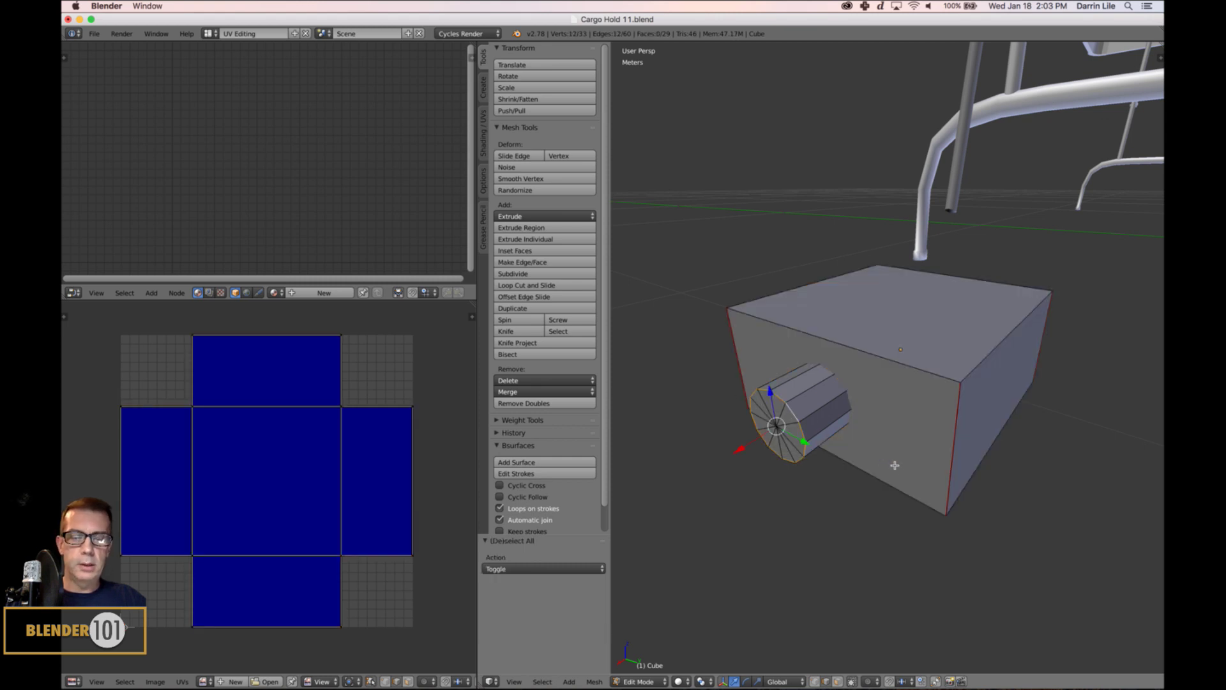
middle_drag(895, 466, 844, 466)
scroll(843, 457, up, 6)
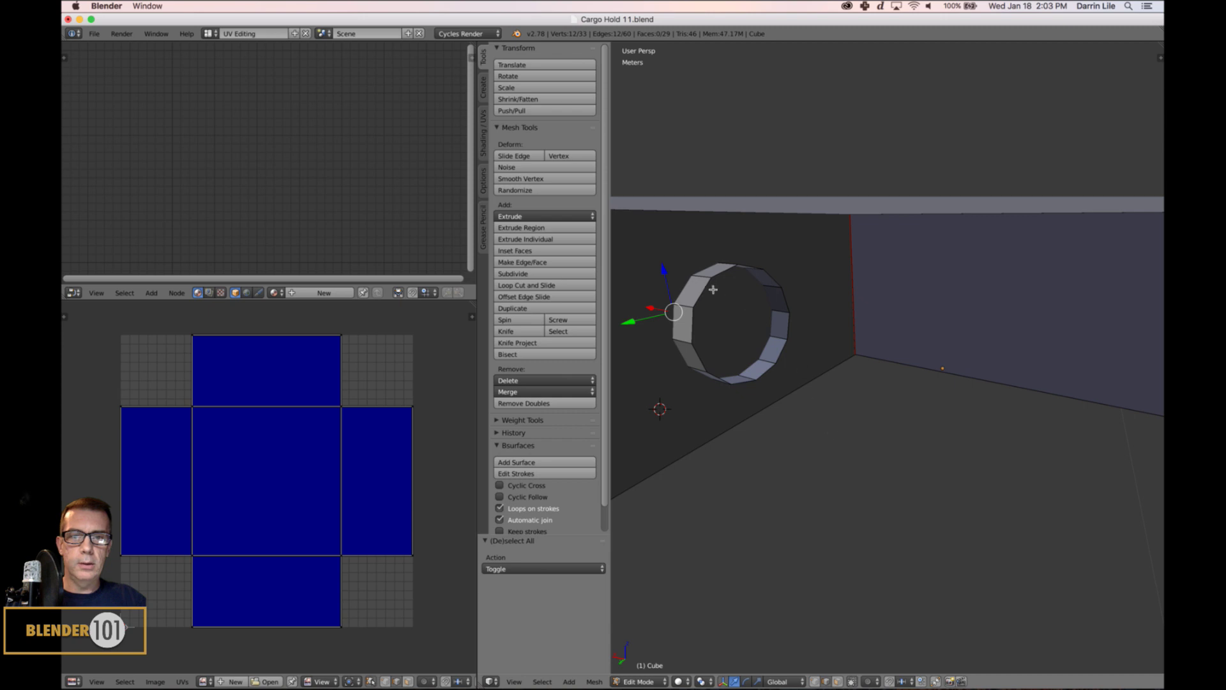
scroll(750, 354, down, 8)
middle_drag(750, 355, 820, 406)
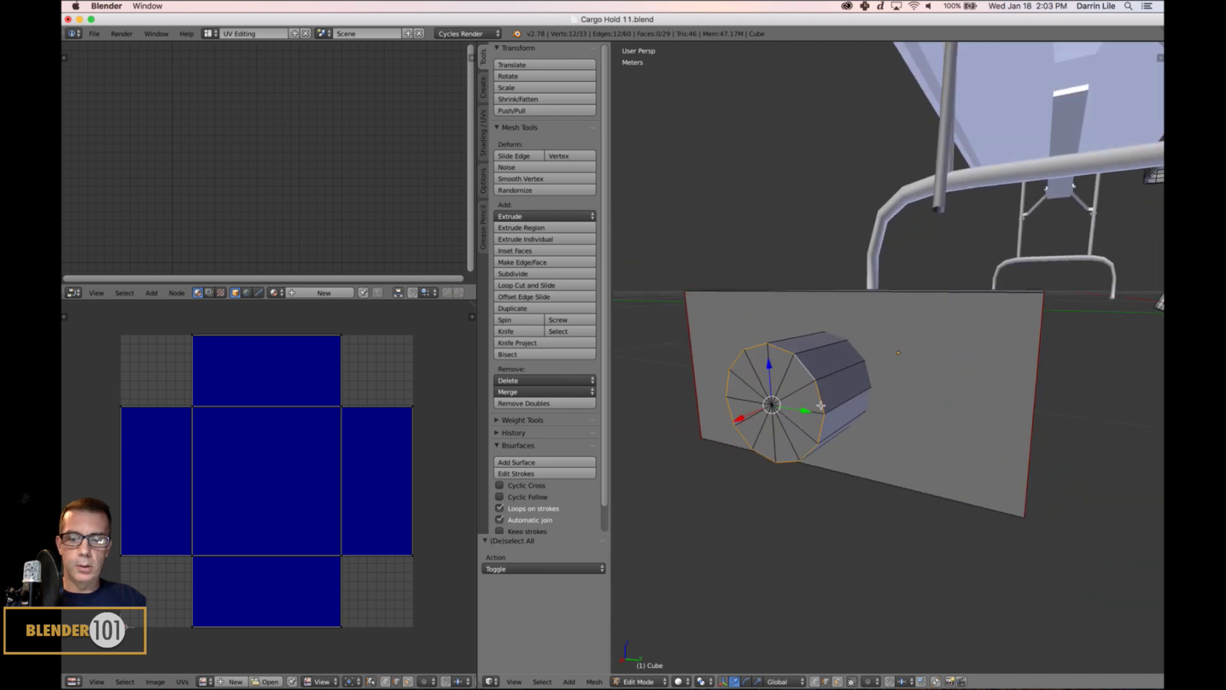
key(ctrl+e)
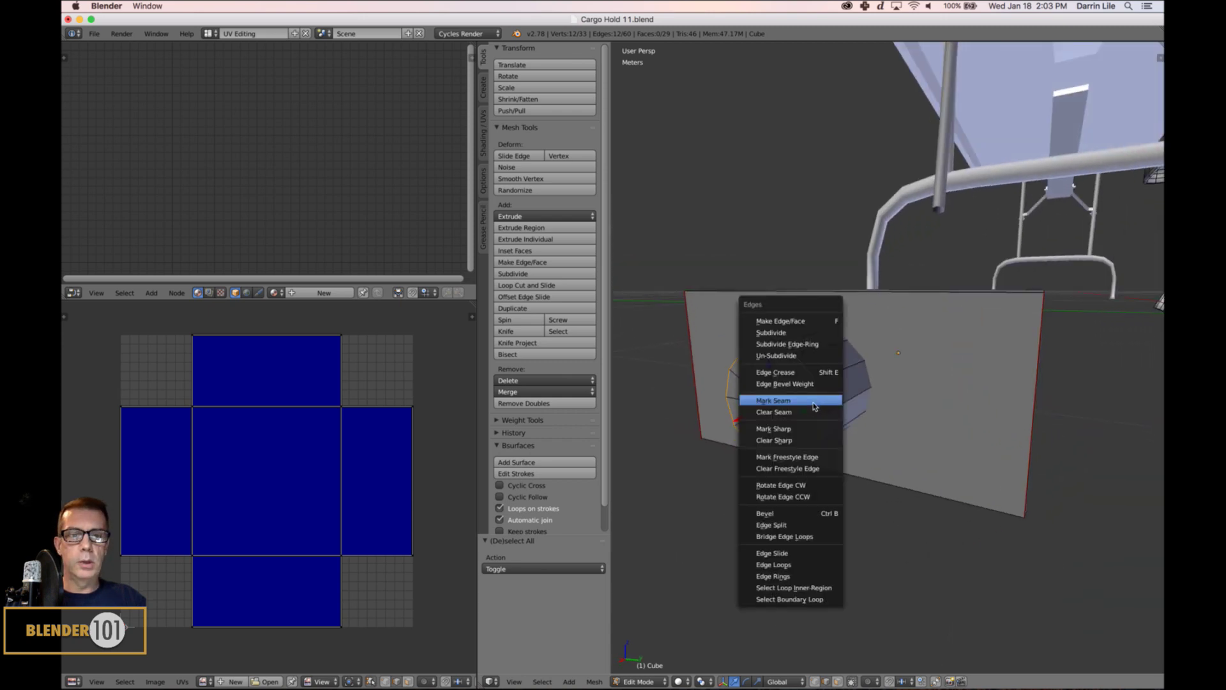
click(815, 401)
- Select the whole round connector and unwrap it with only the end cap loop as a seam
key(a)
key(l)
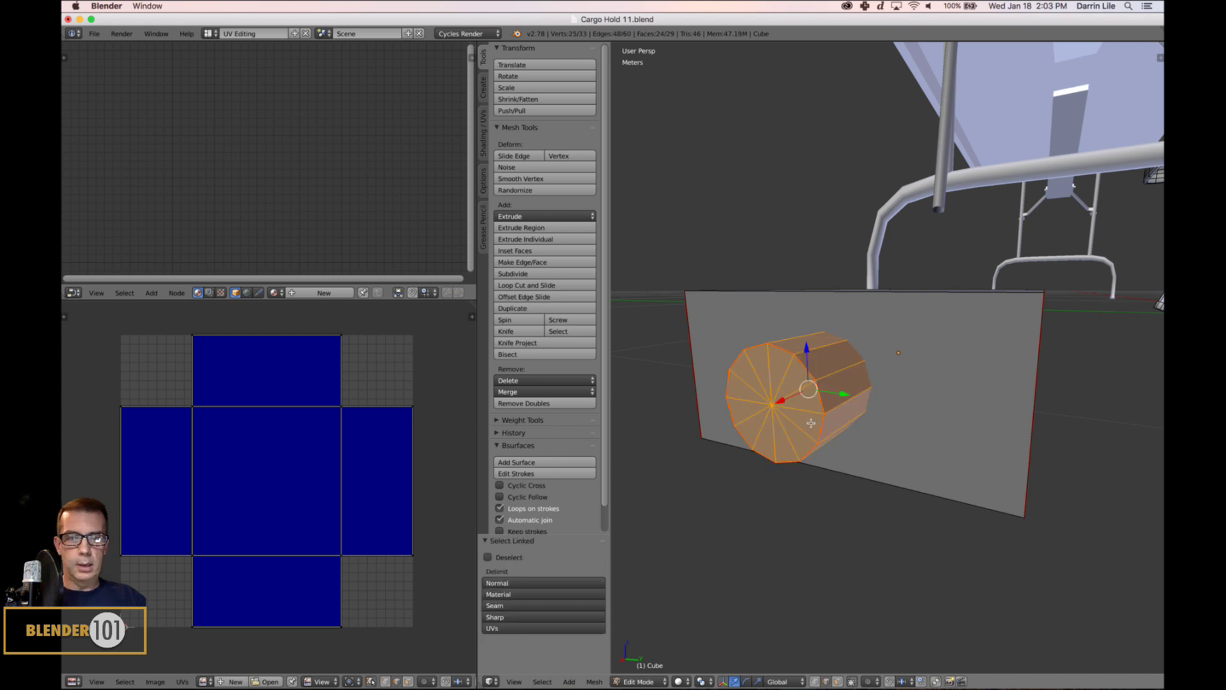
key(u)
click(806, 424)
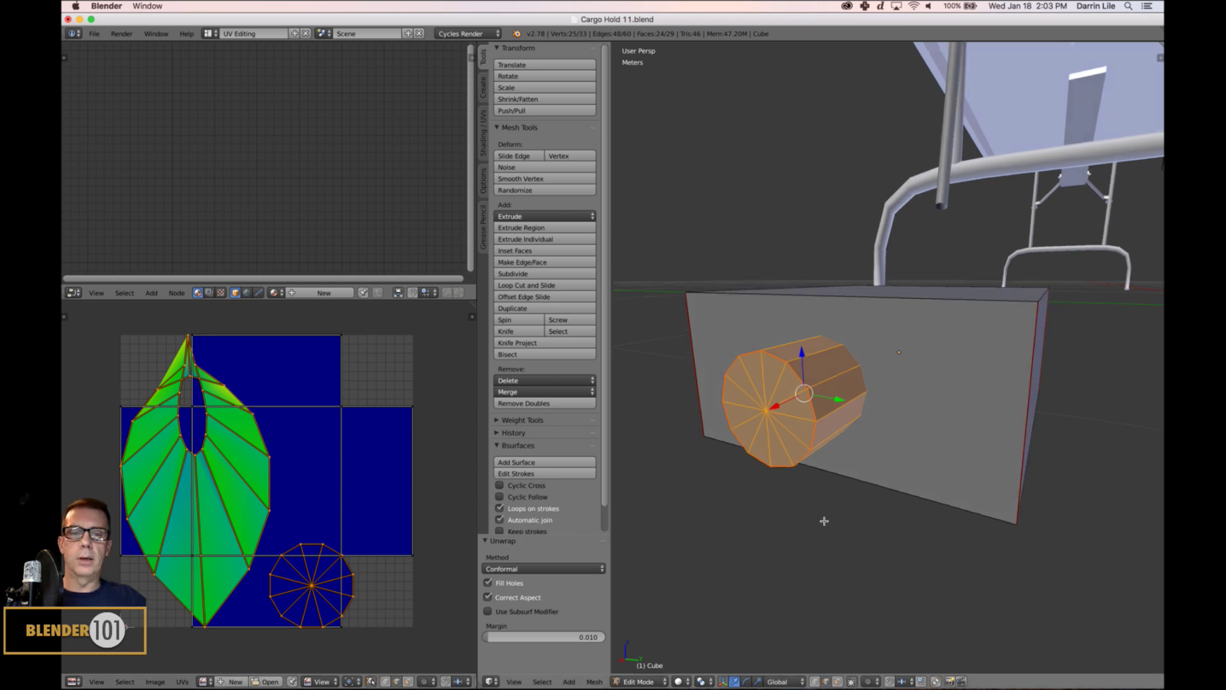
- Mark one lengthwise edge on the underside of the round connector as a seam
middle_drag(823, 511, 830, 493)
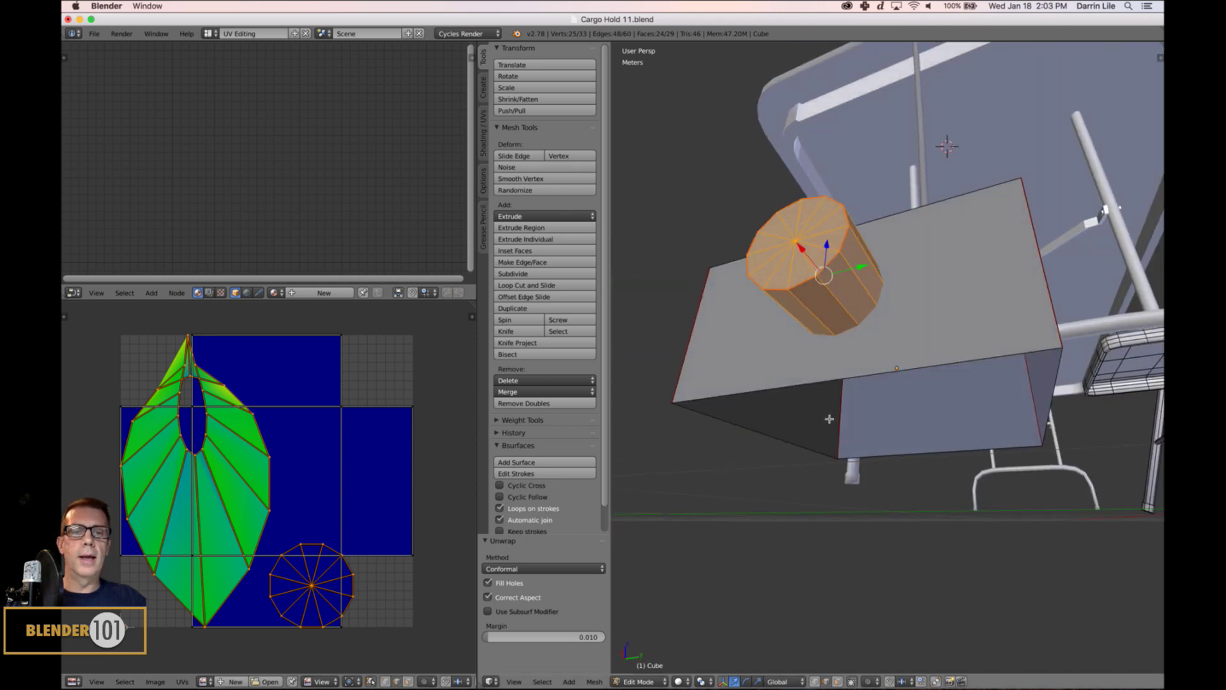
right_click(814, 319)
key(ctrl+e)
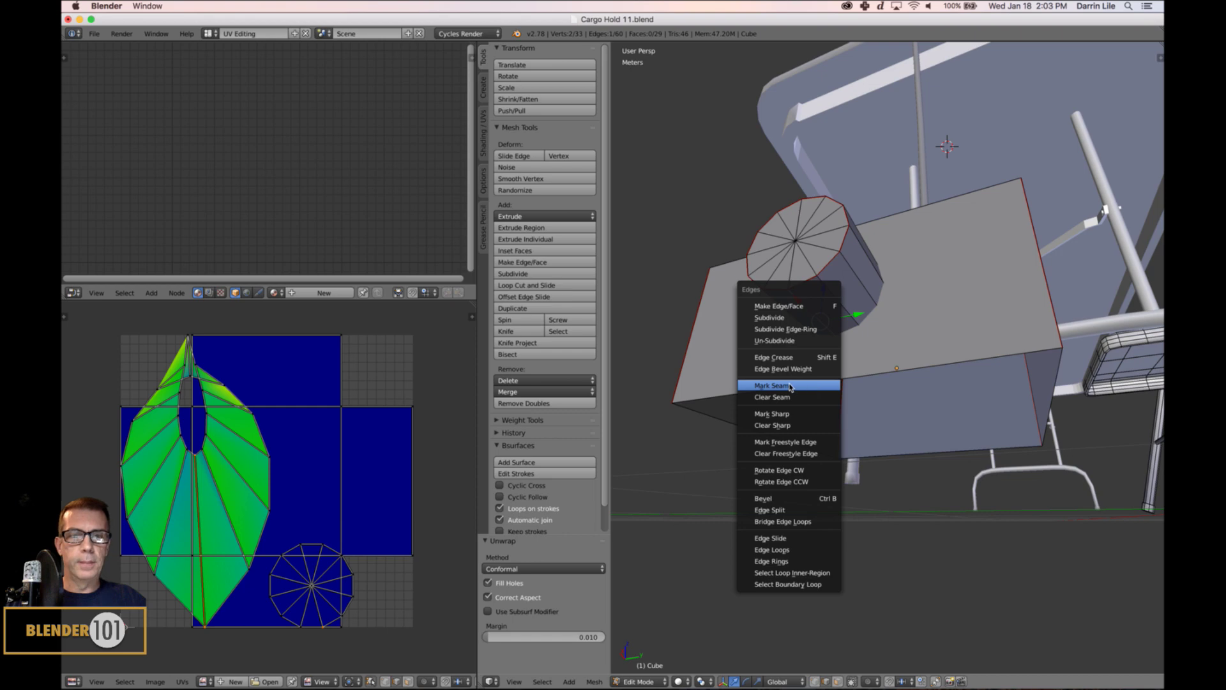
click(790, 386)
- Select the linked geometry of the round connector again and unwrap it using the added lengthwise seam
key(a)
middle_drag(858, 318, 852, 343)
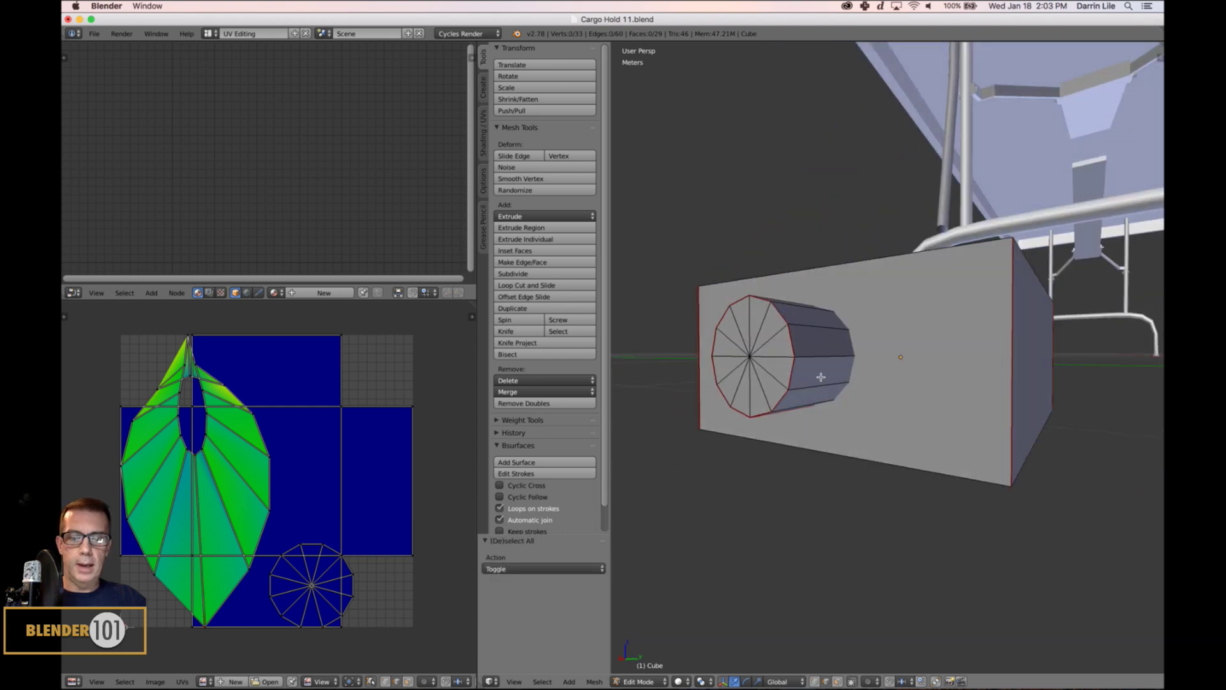
key(l)
key(u)
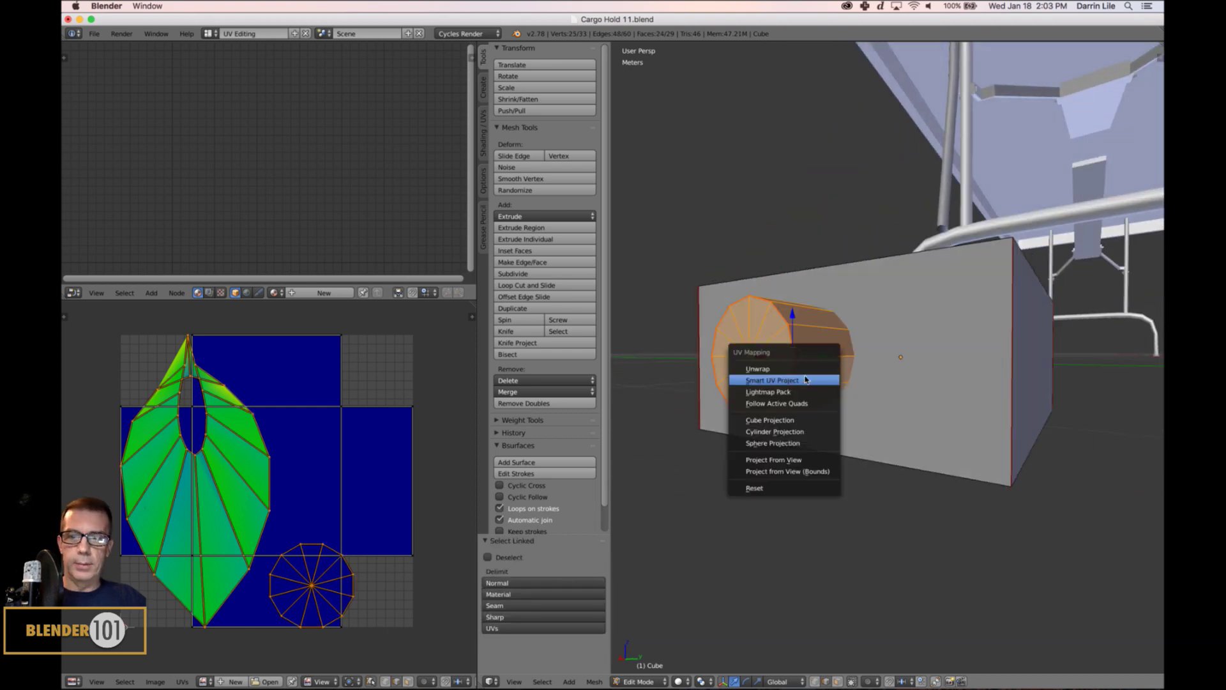
click(757, 368)
- Average the scale of all UV islands of the outlet box and pack them within the UV bounds
scroll(328, 504, down, 3)
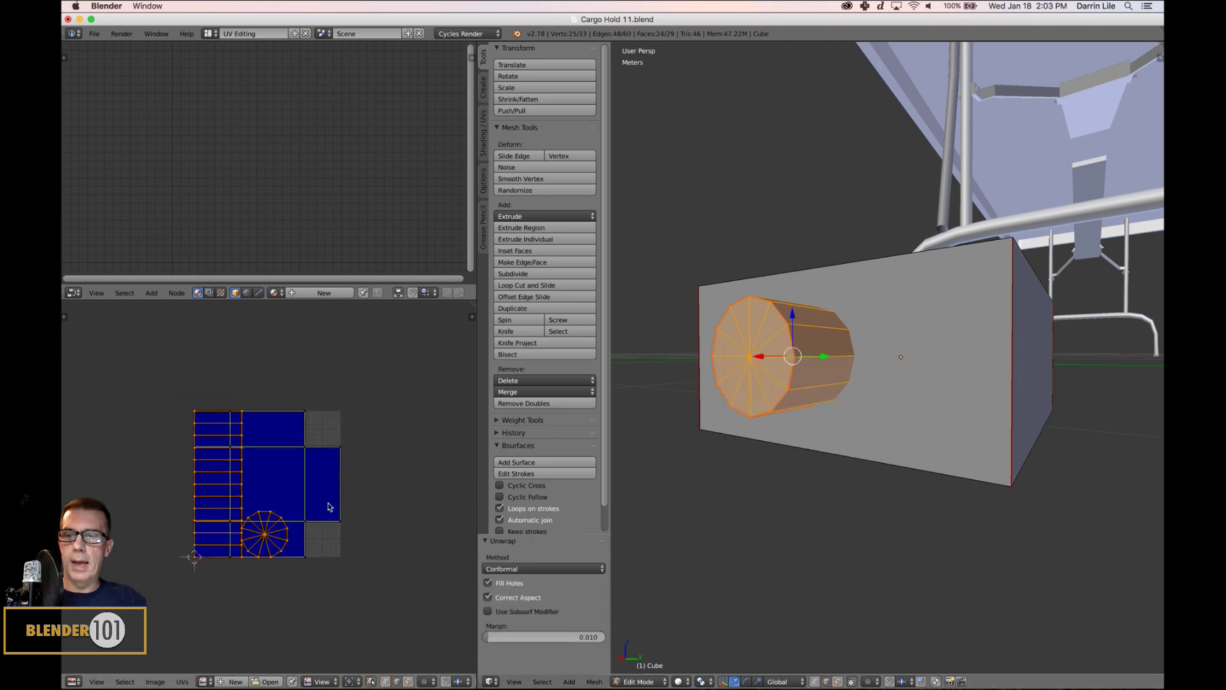
scroll(330, 501, up, 2)
key(a)
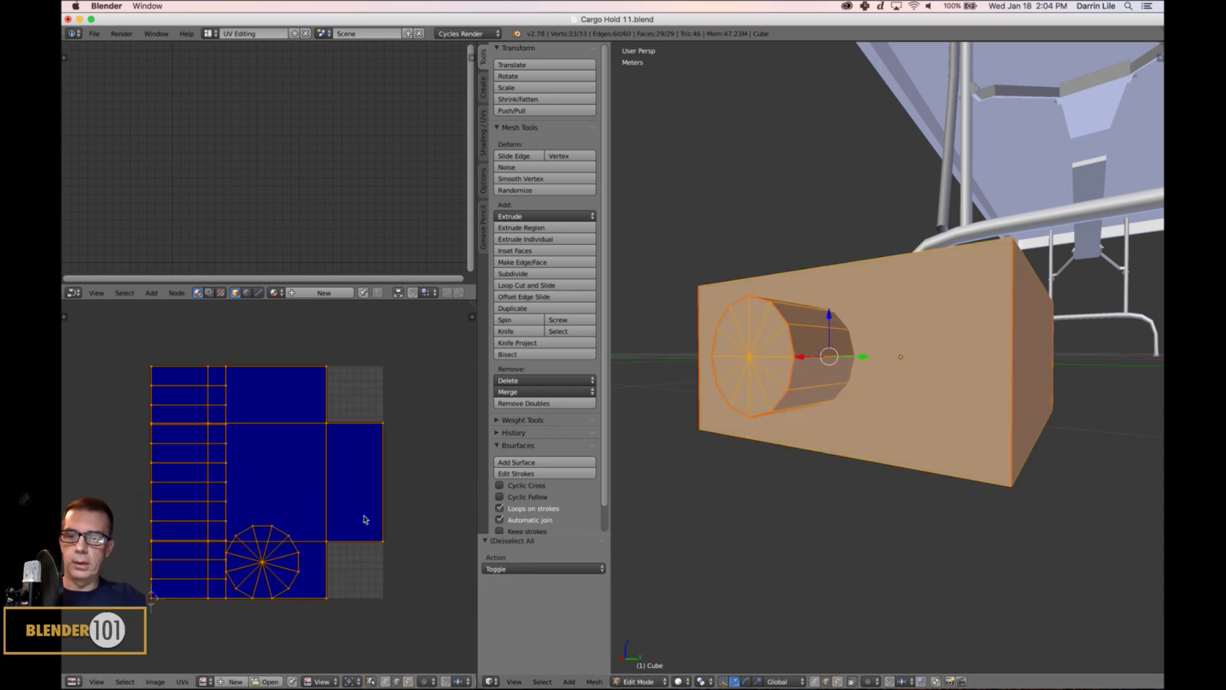
key(ctrl+a)
key(ctrl+p)
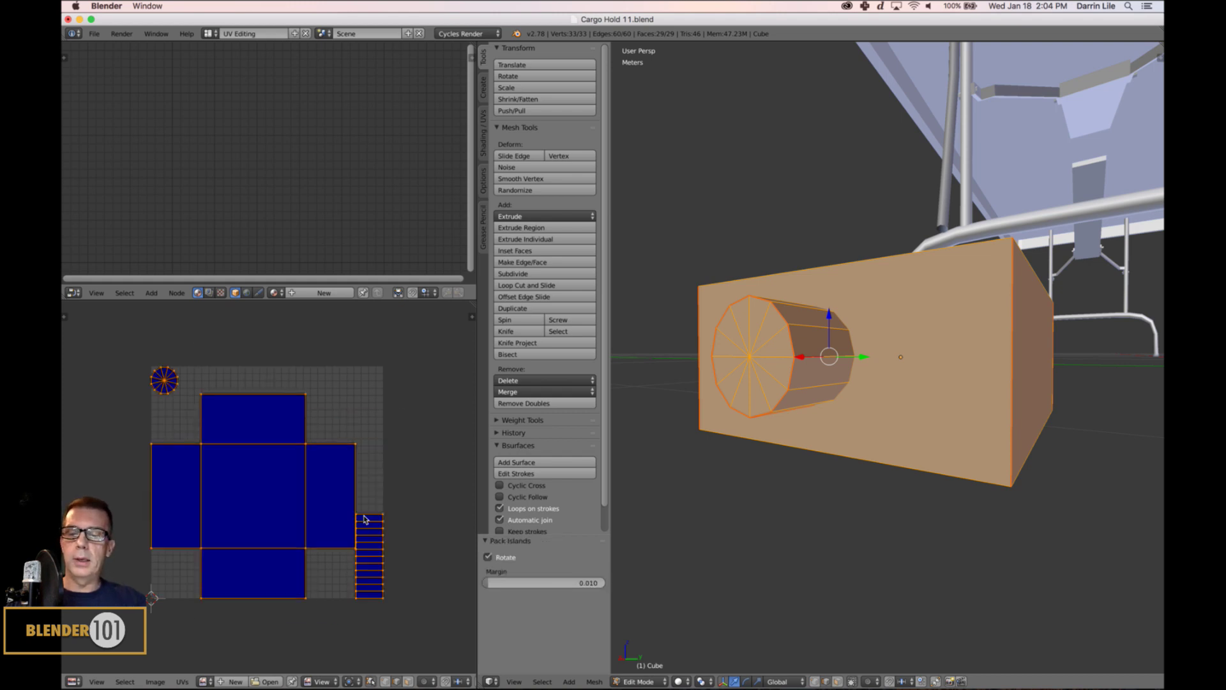
key(a)
- Turn off UV selection syncing, select the whole mesh, and pick the connector's strip-shaped island in island selection mode
scroll(754, 569, down, 3)
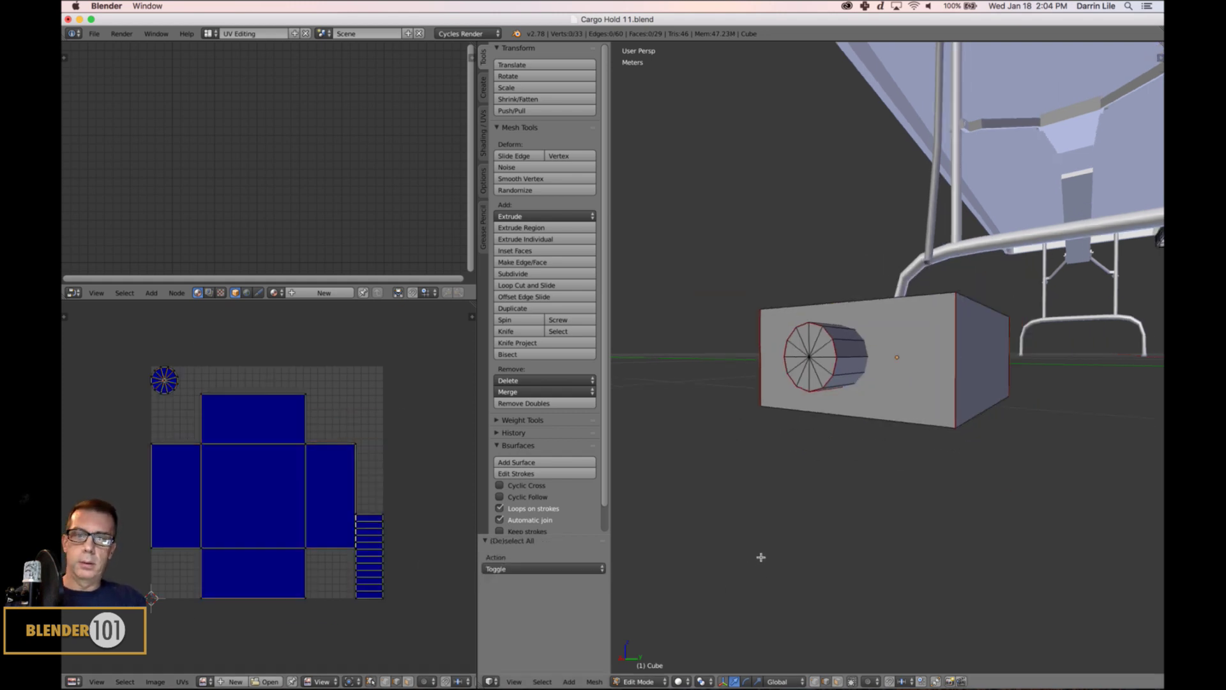
middle_drag(761, 556, 785, 566)
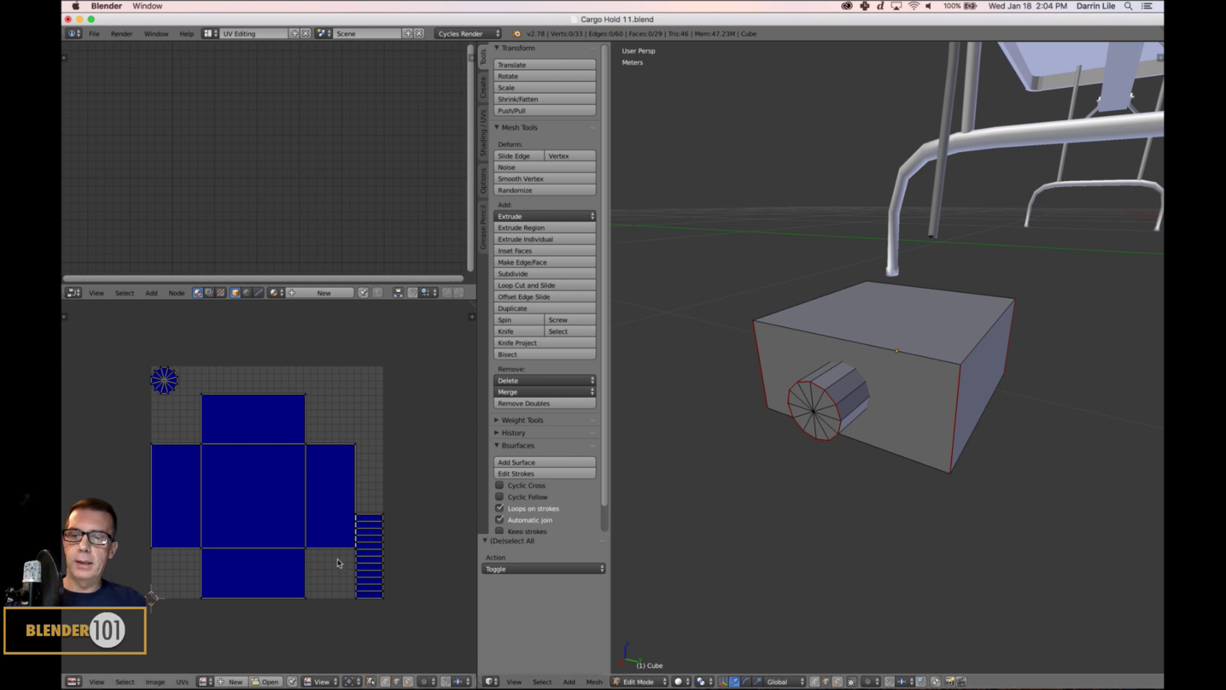
scroll(408, 563, up, 2)
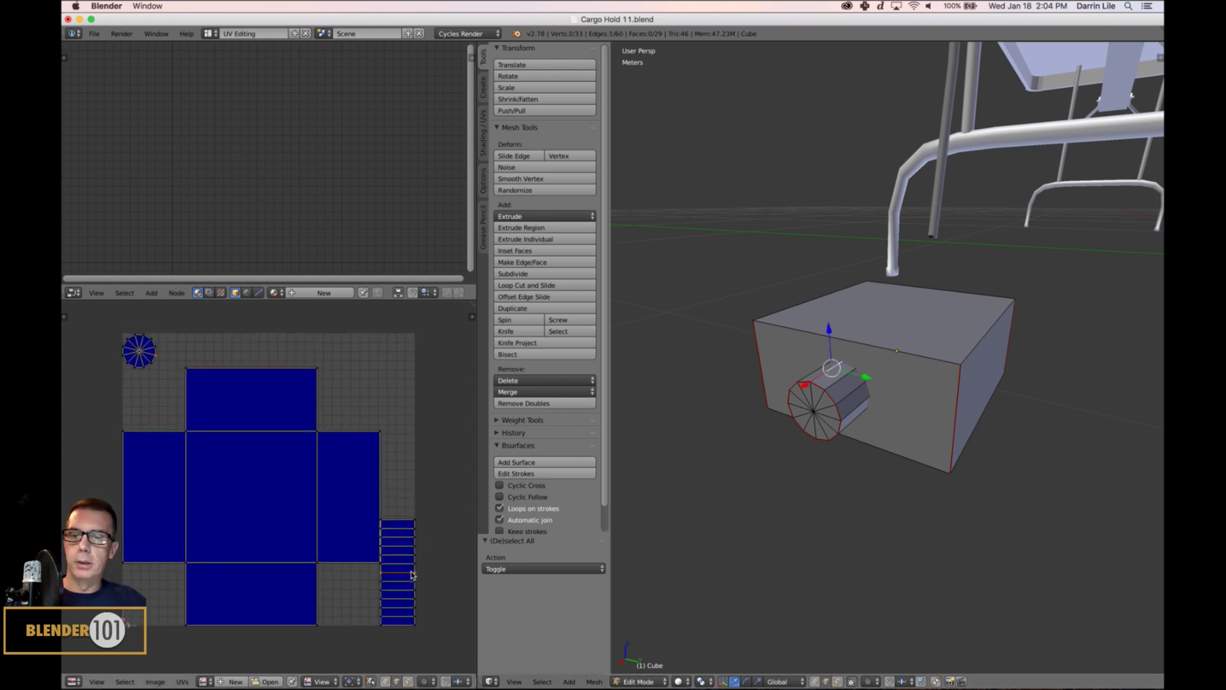
click(408, 681)
click(373, 682)
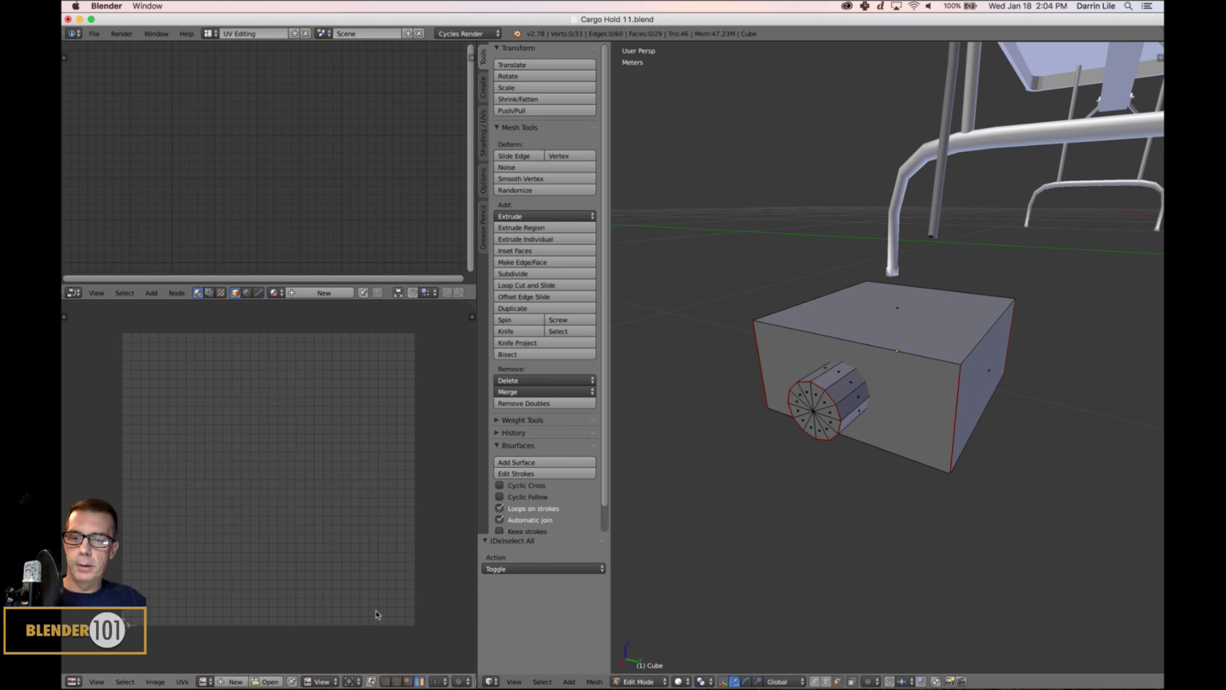
key(a)
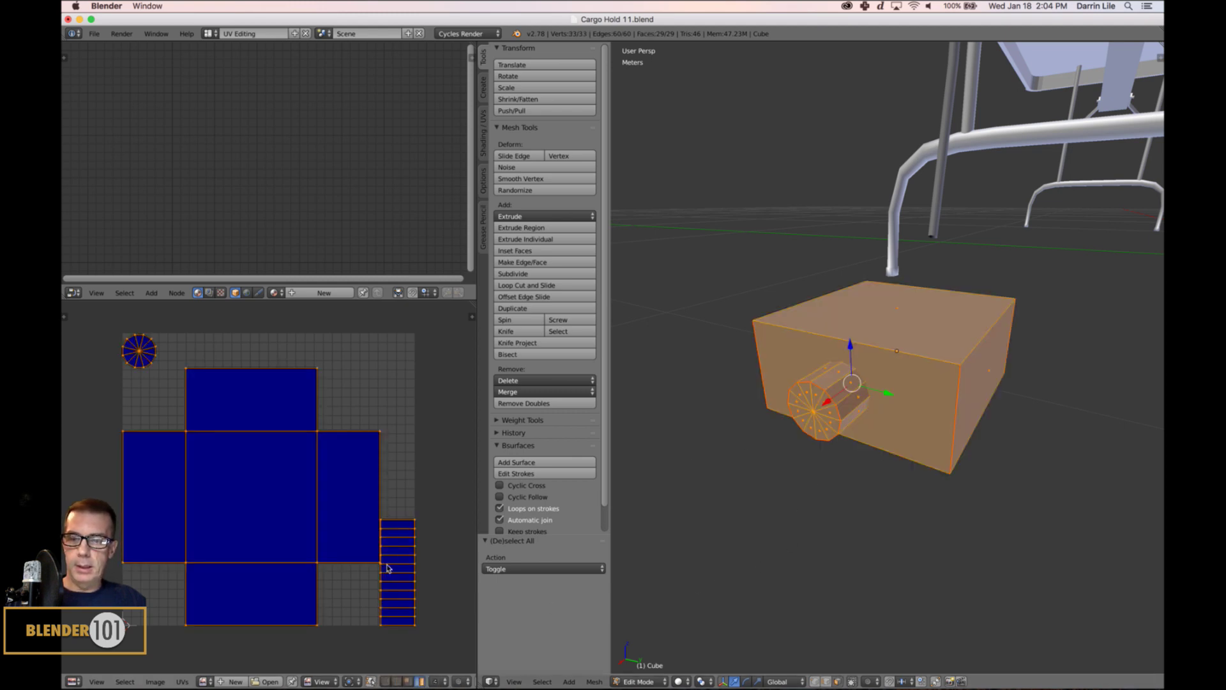
click(403, 598)
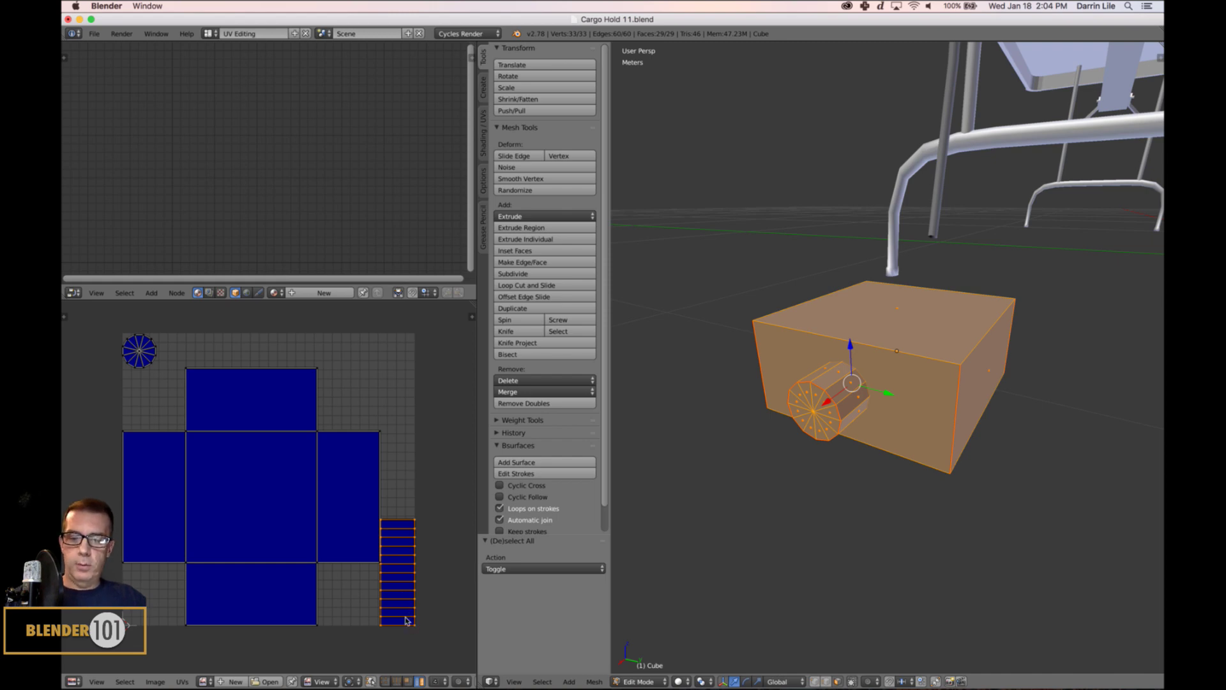
- Try moving the connector's strip-shaped UV island to another spot in the UV layout
key(g)
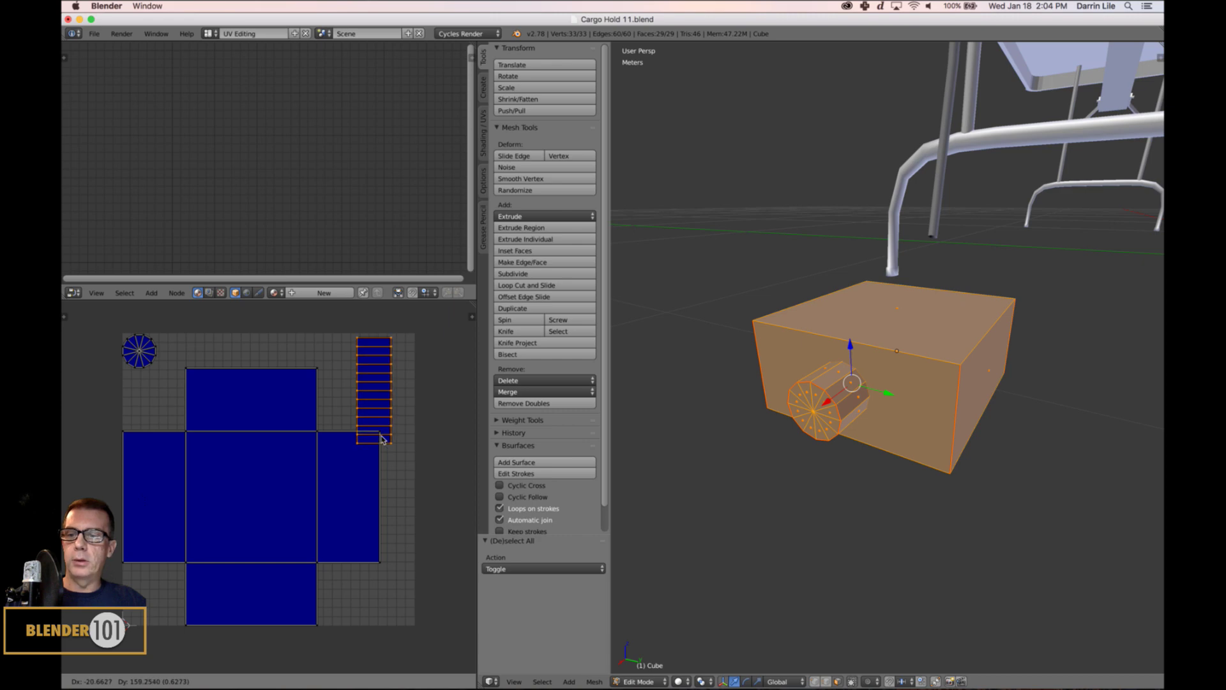
click(396, 501)
scroll(368, 523, down, 2)
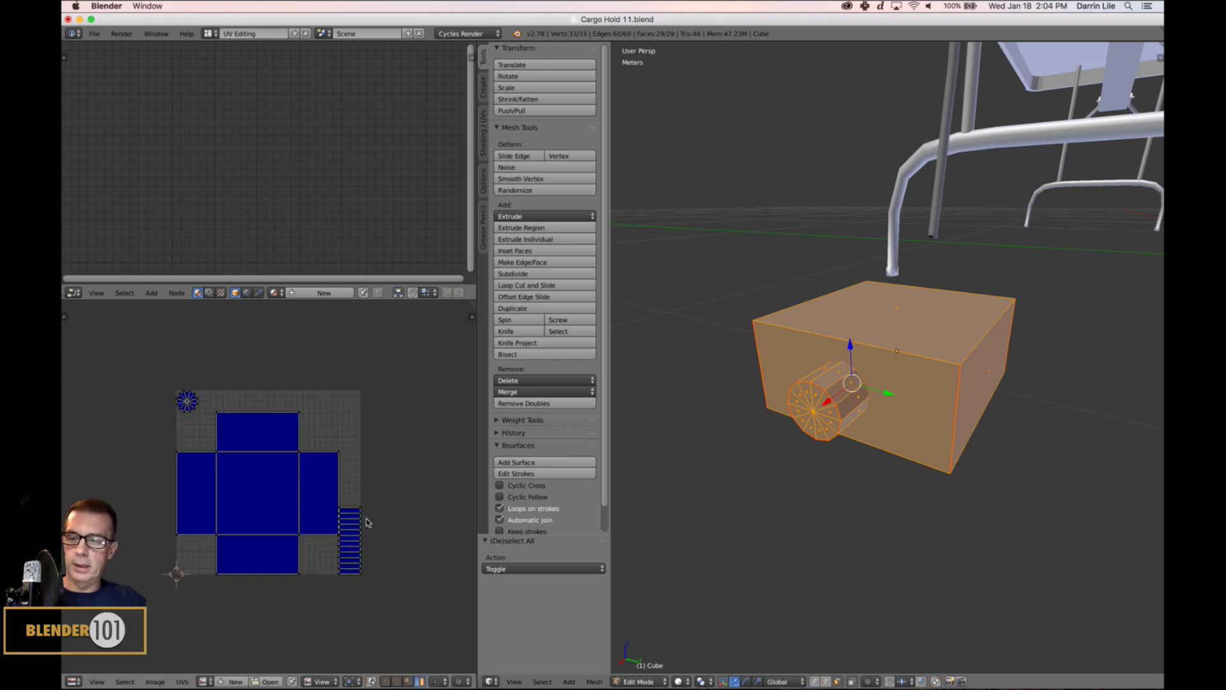
scroll(372, 519, up, 1)
- Save the scene over the existing file Cargo Hold 11.blend
key(ctrl+s)
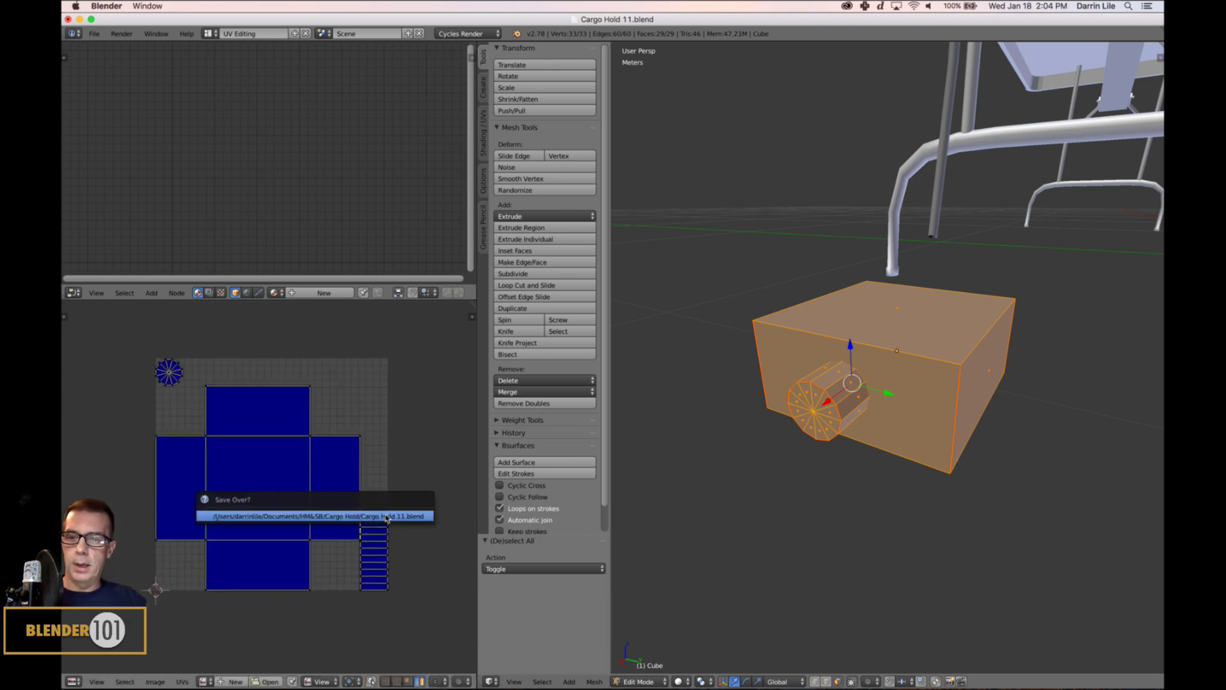
click(385, 516)
scroll(423, 533, up, 2)
scroll(422, 529, down, 1)
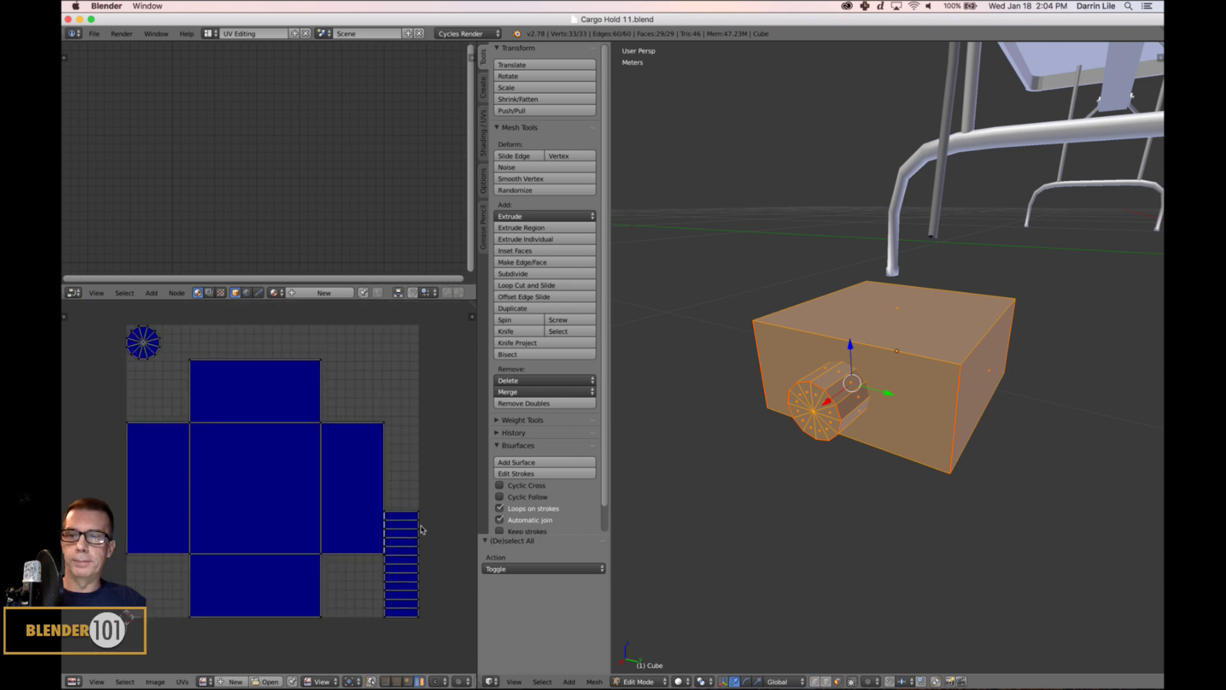
scroll(423, 533, right, 1)
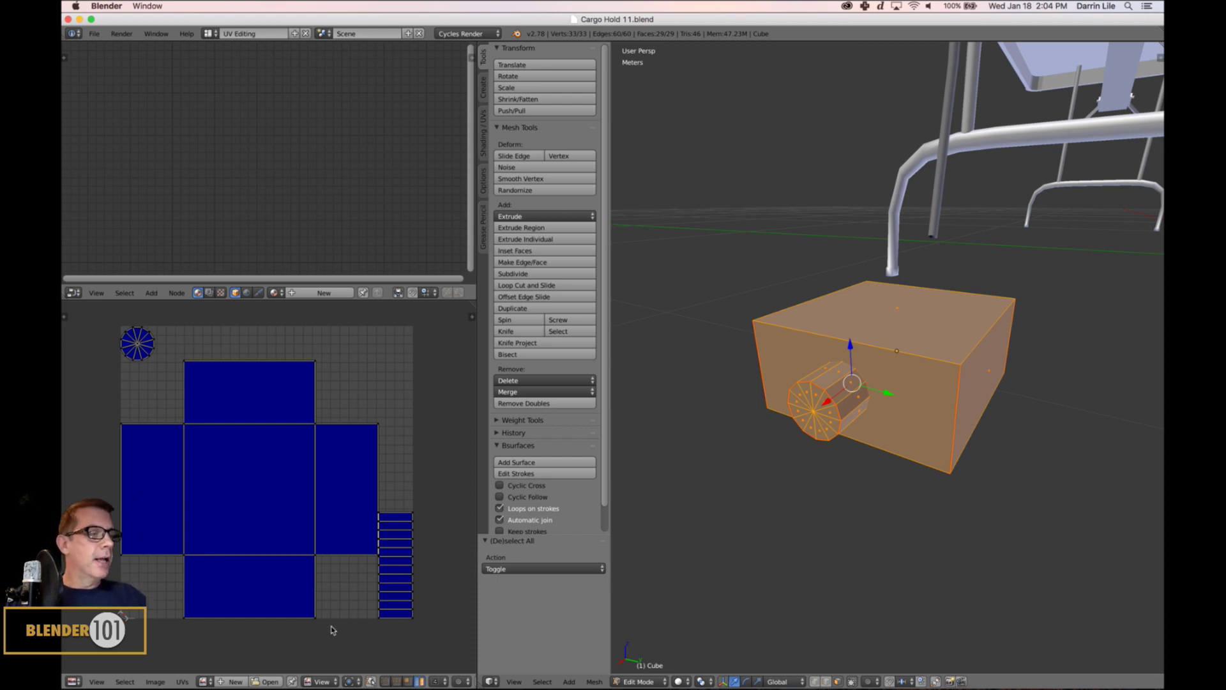
- Leave Edit Mode and return the outlet box to Object Mode
middle_drag(898, 516, 899, 527)
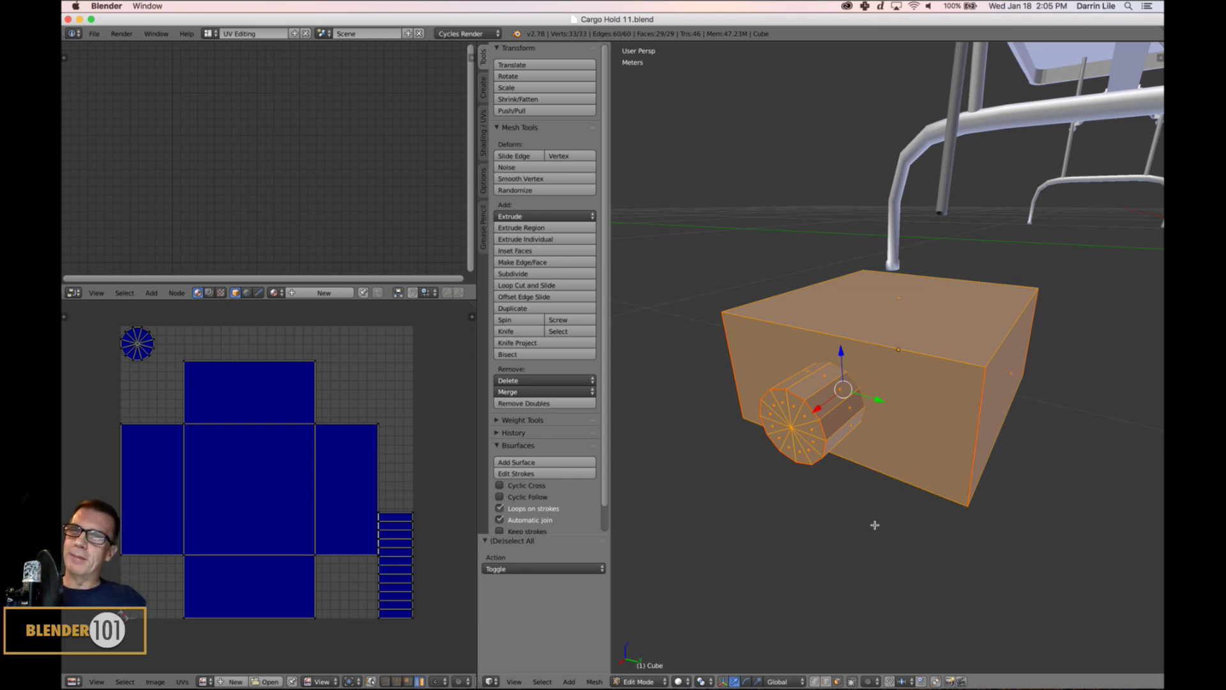
key(Tab)
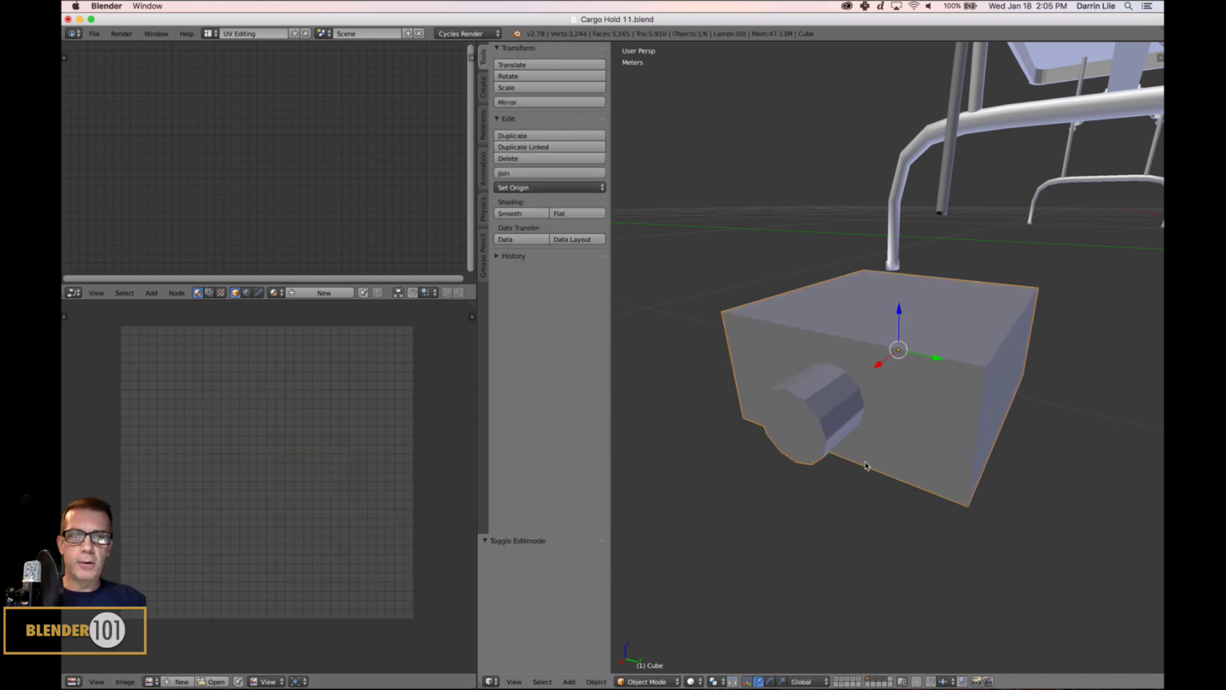
scroll(952, 445, down, 4)
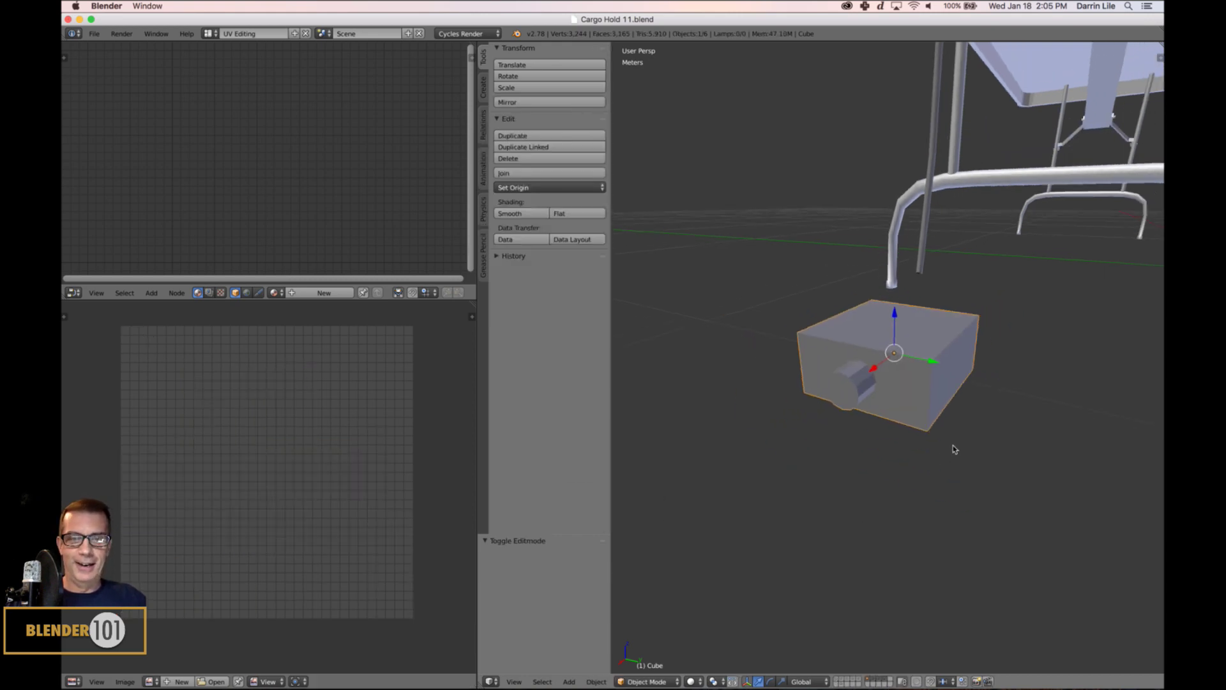
middle_drag(952, 446, 947, 476)
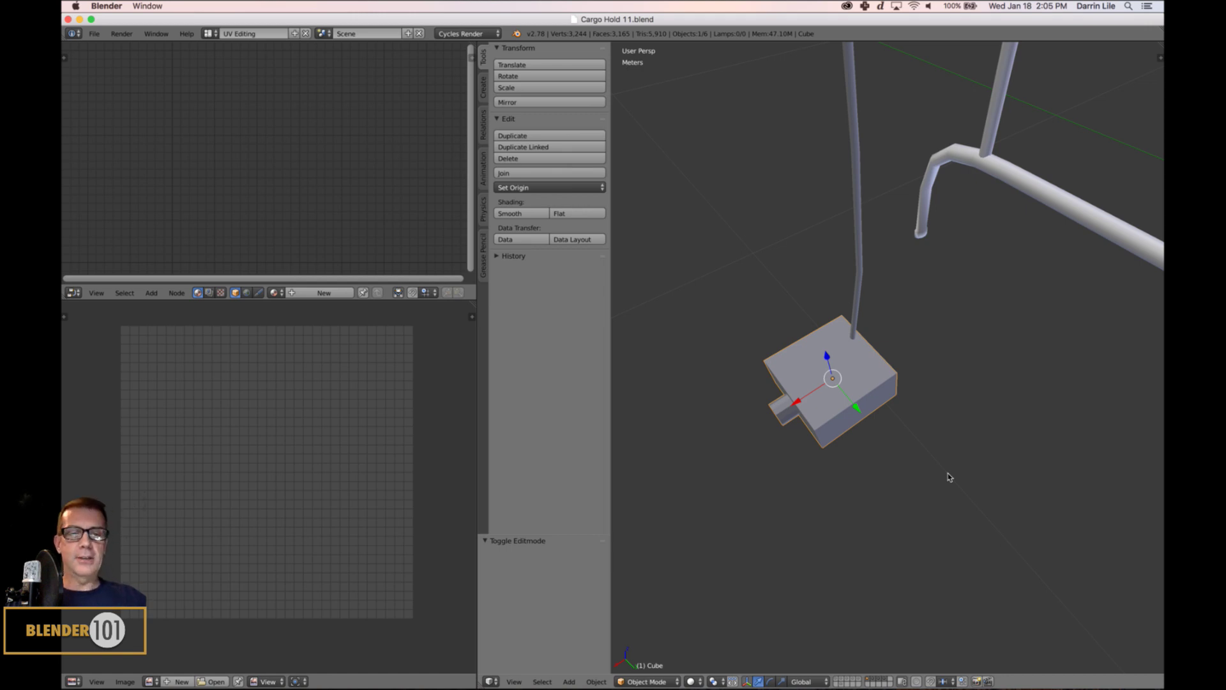
middle_drag(869, 550, 988, 522)
scroll(881, 534, up, 4)
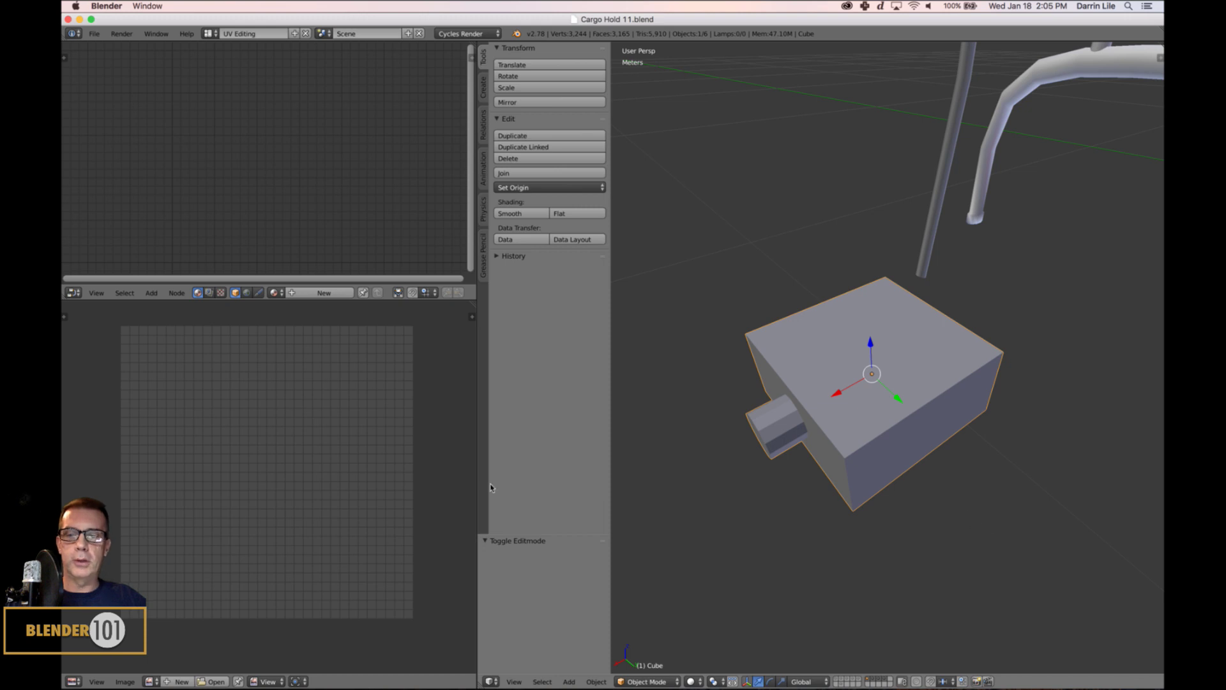
middle_drag(282, 471, 273, 481)
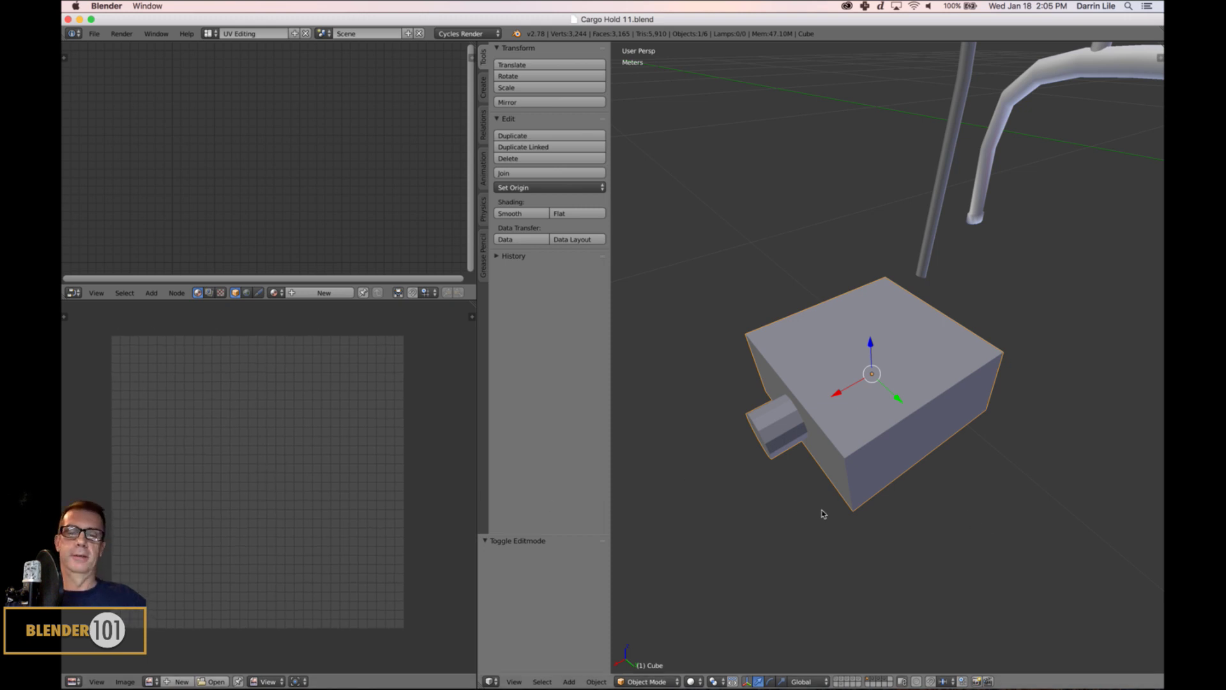
- Switch to the Default screen layout and examine the outlet box model from several angles beside the outlet reference photo
click(211, 33)
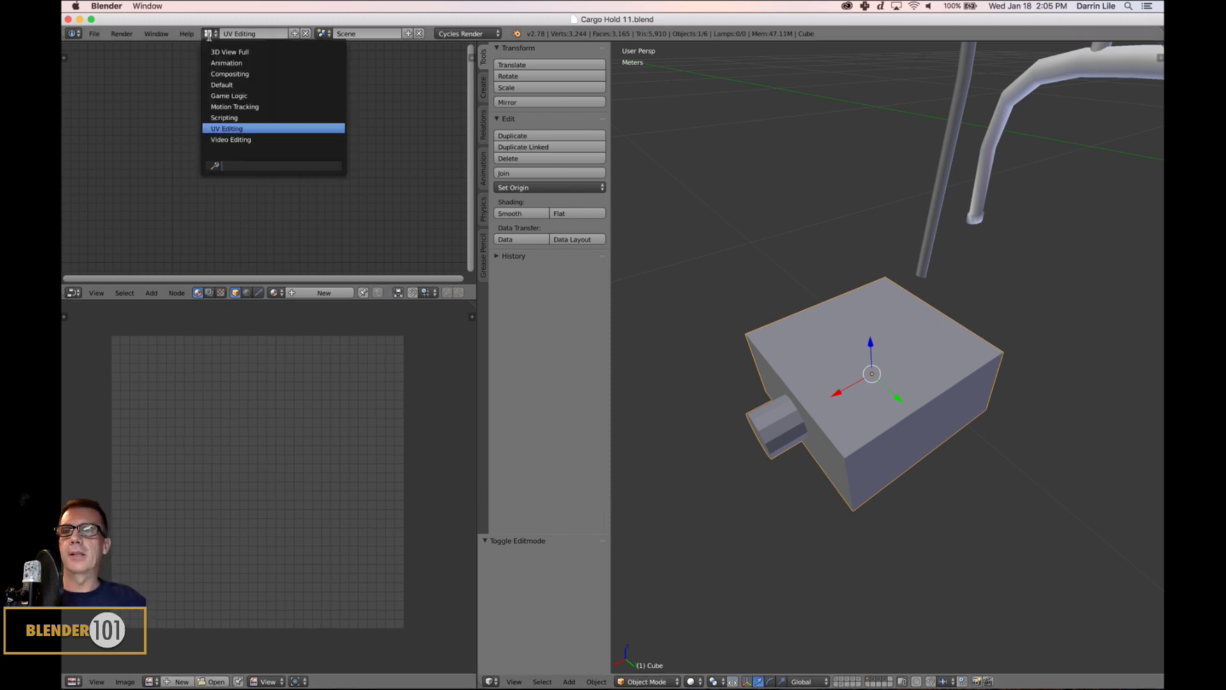
click(221, 85)
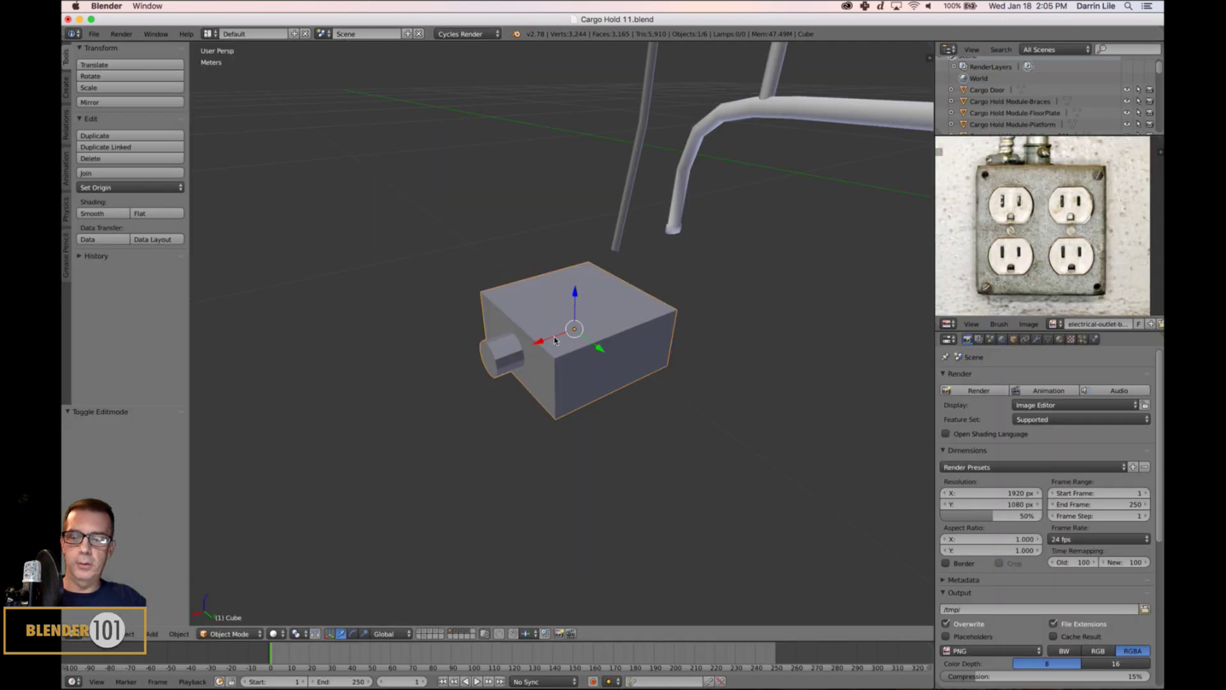
middle_drag(556, 348, 598, 413)
scroll(606, 395, up, 4)
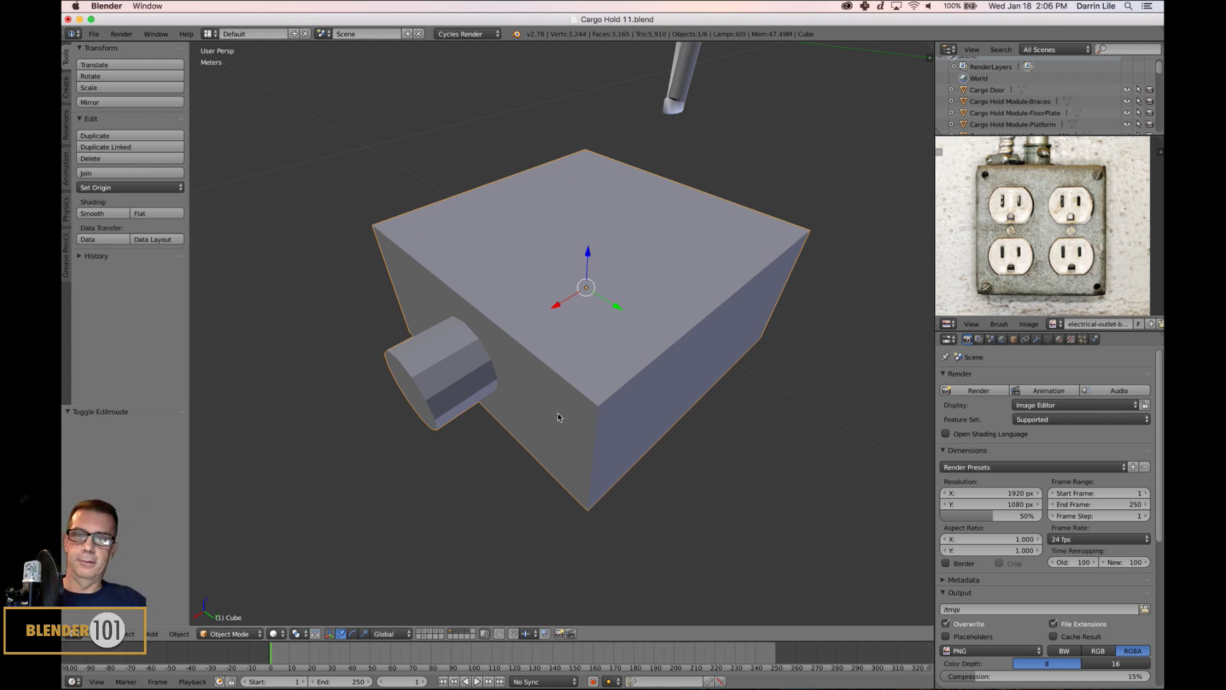
scroll(563, 402, down, 1)
middle_drag(554, 407, 565, 409)
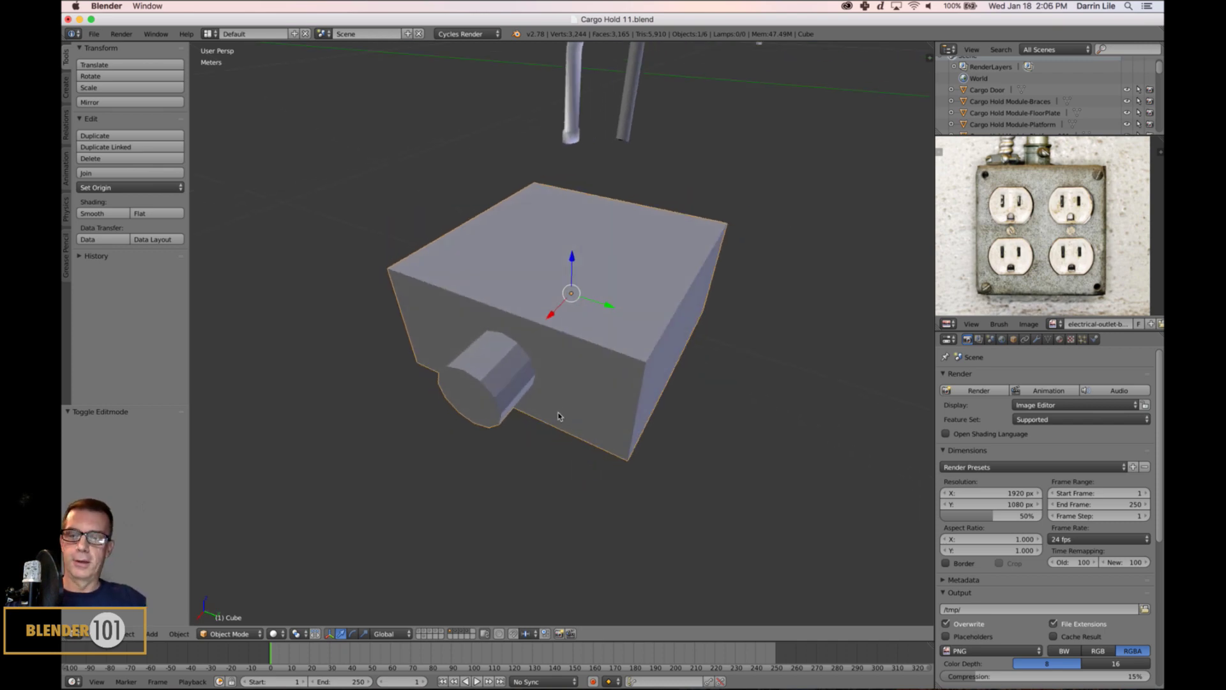
middle_drag(655, 377, 643, 376)
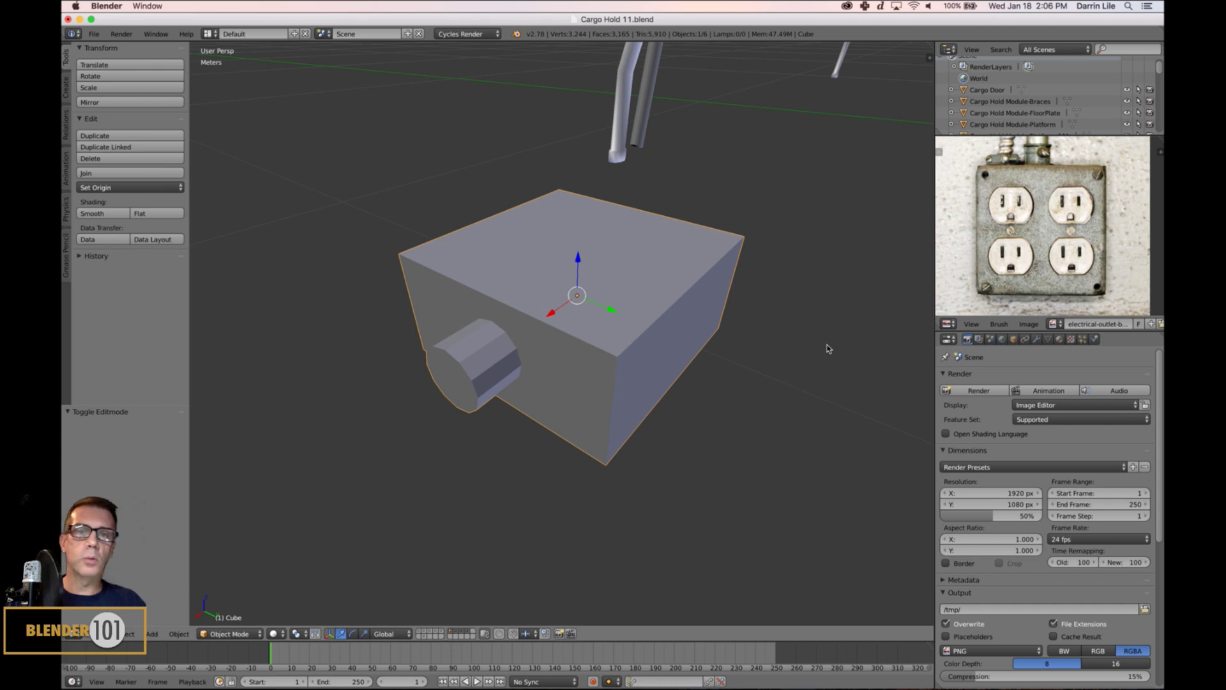
mouse_move(727, 358)
middle_down()
mouse_move(703, 356)
mouse_move(718, 367)
middle_up()
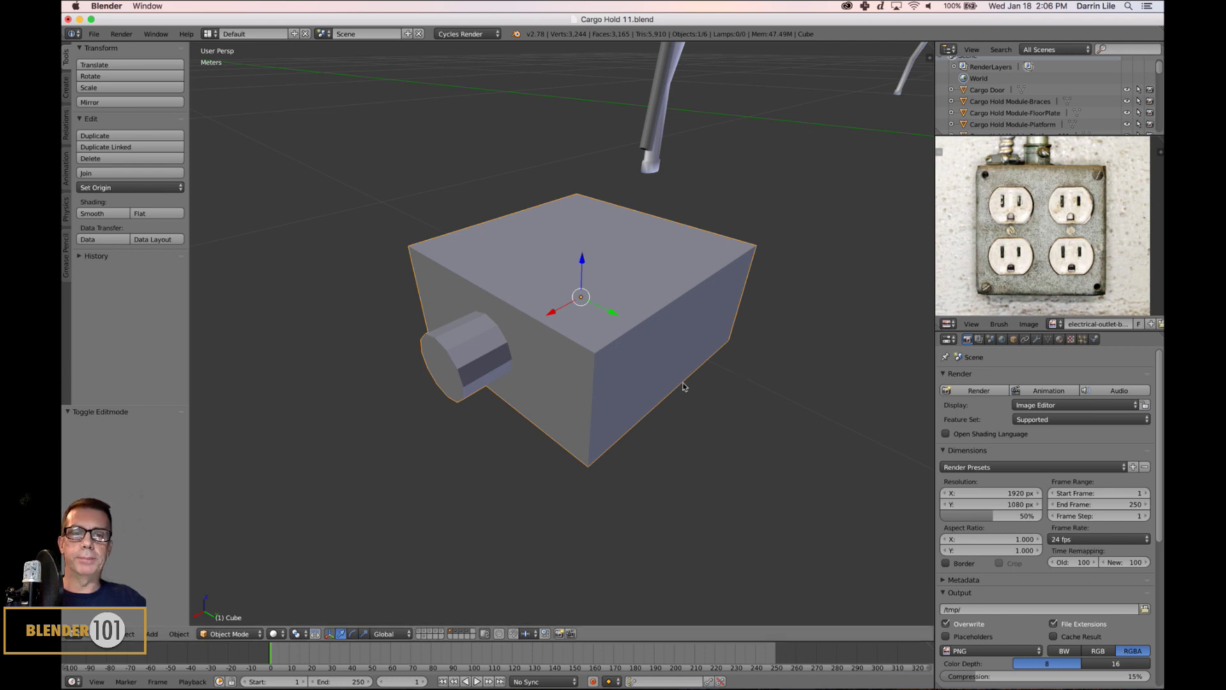
- Return to the UV Editing layout, put the outlet box in Edit Mode and select all of its UV islands
click(212, 33)
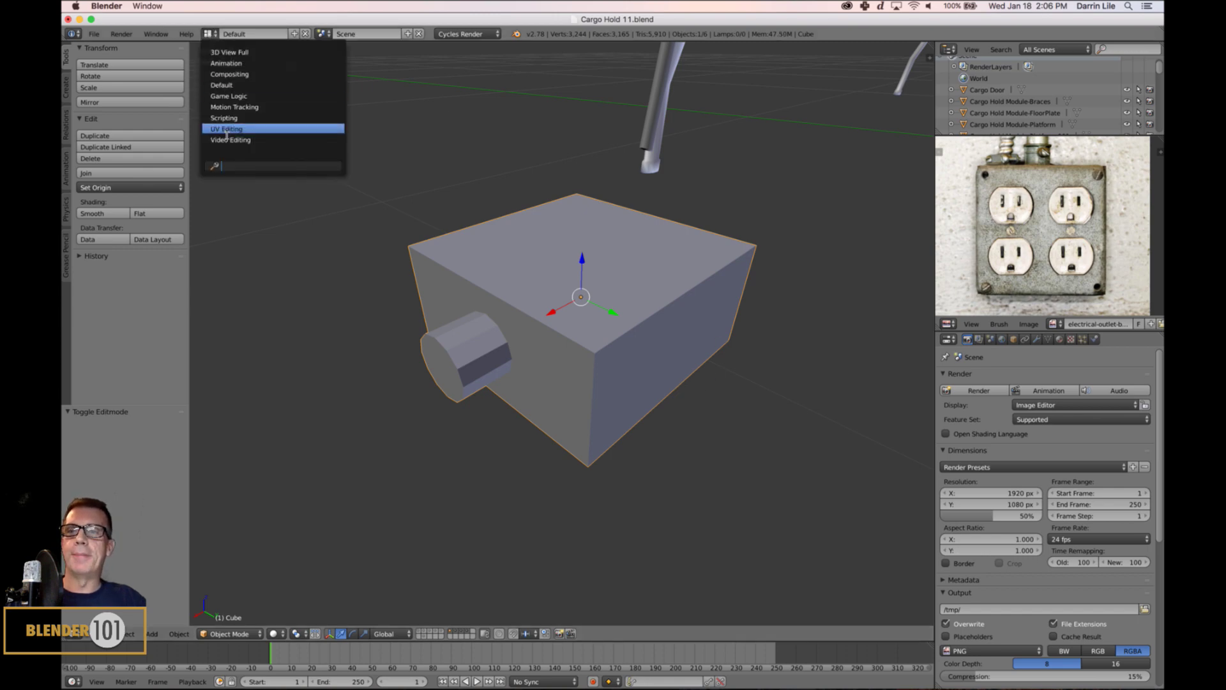
click(226, 130)
key(Tab)
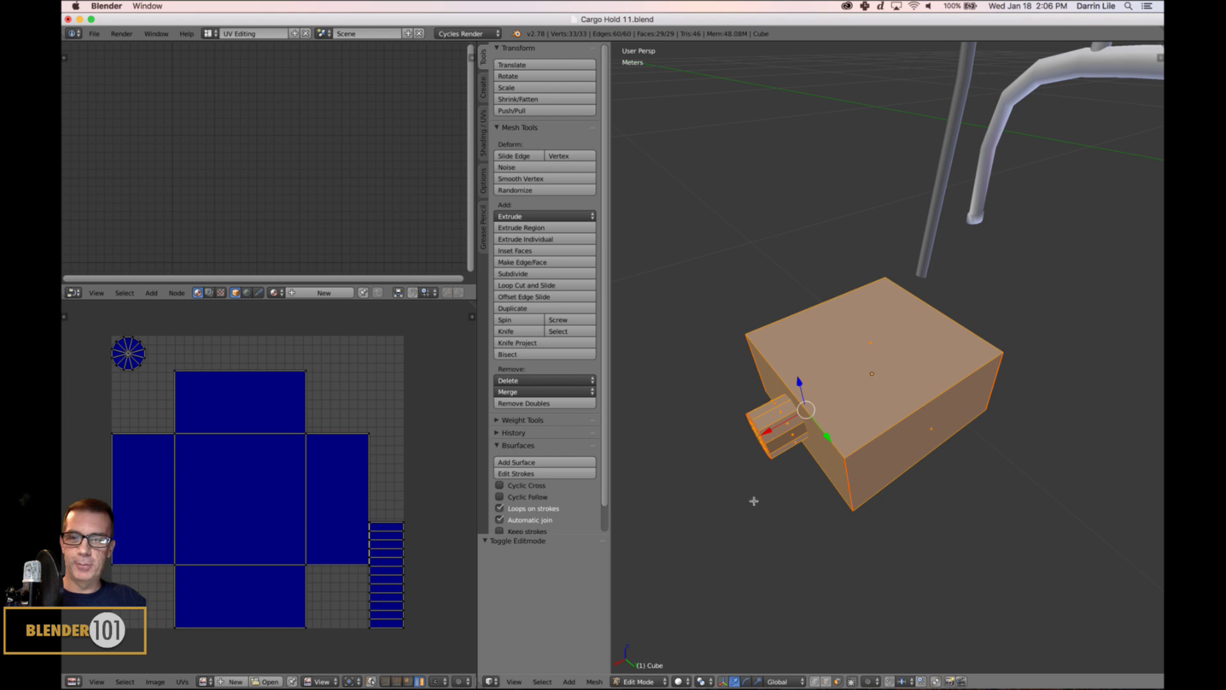
middle_drag(367, 555, 376, 544)
key(a)
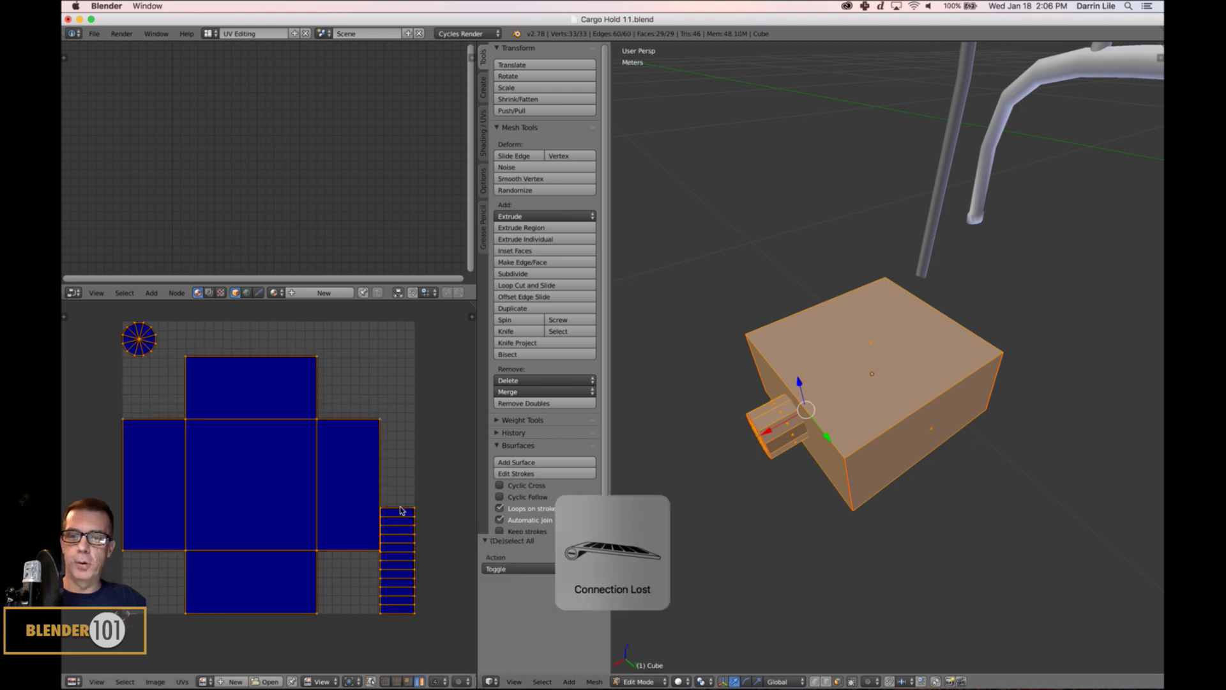
- Start a UV layout export as a PNG image and set its size to 2048 by 2048 pixels
click(191, 683)
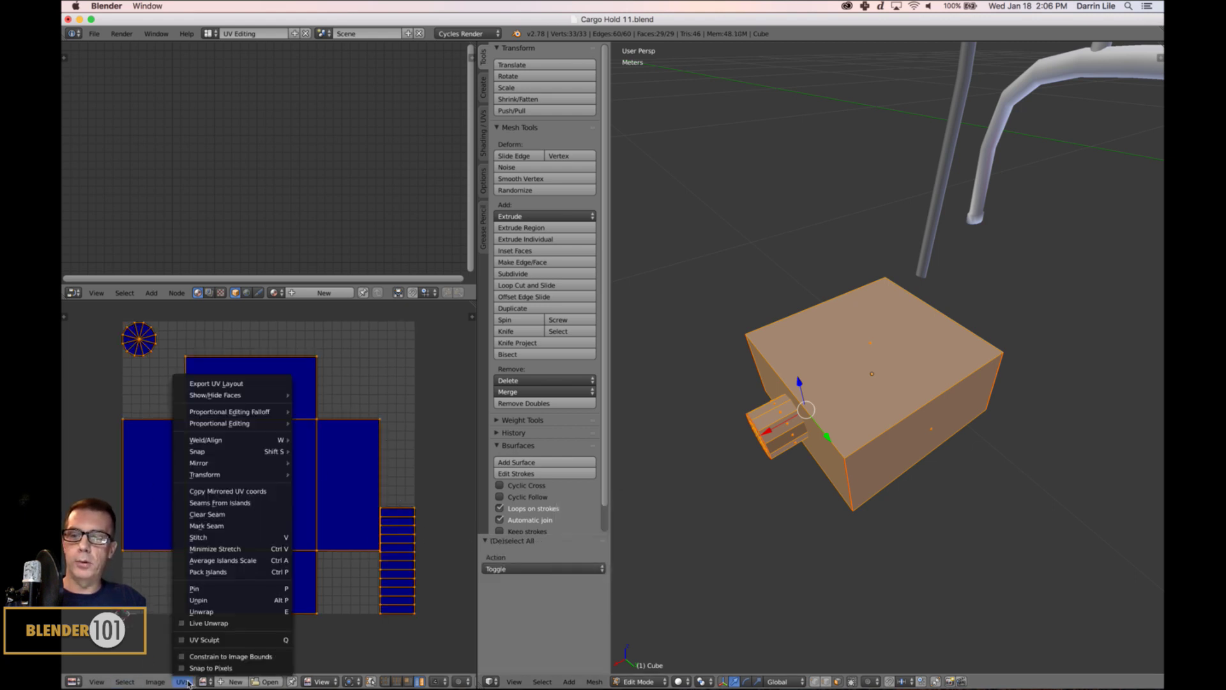
click(223, 384)
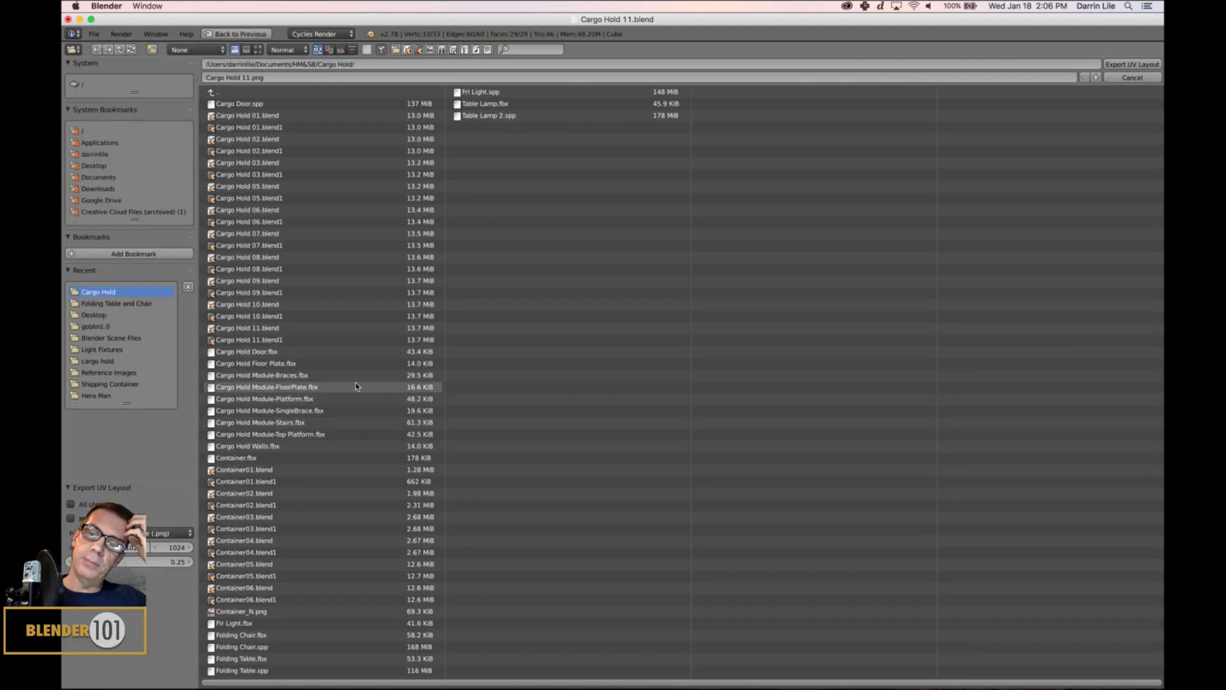
click(132, 546)
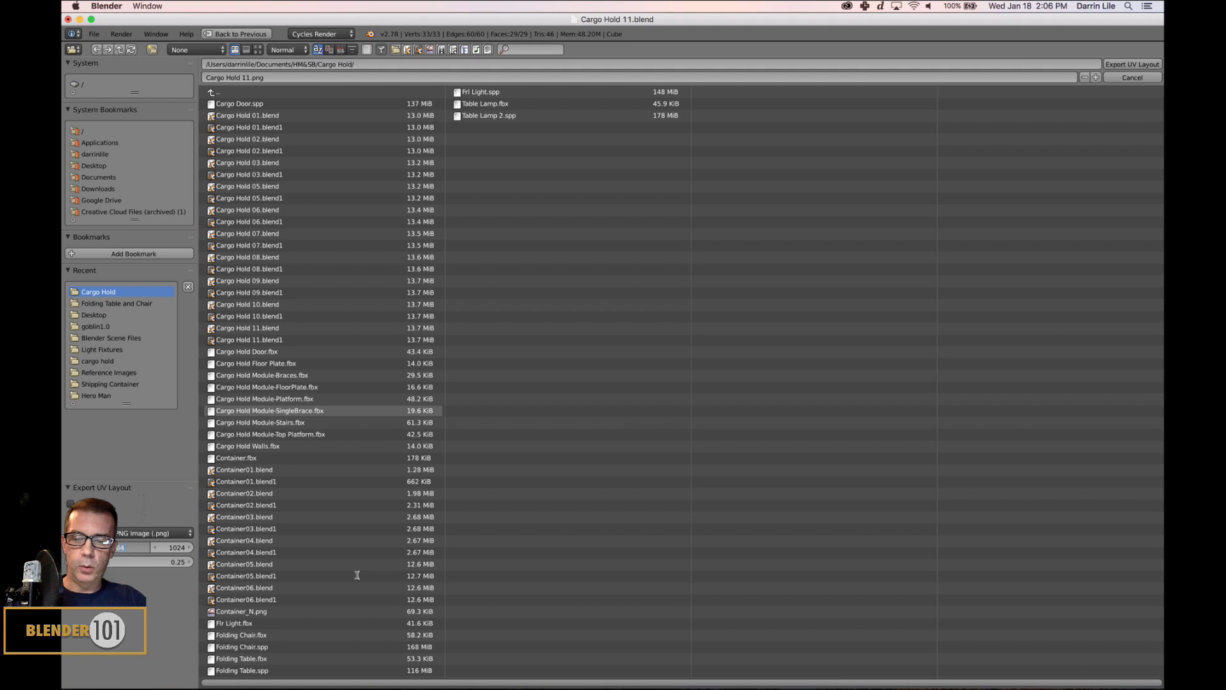
key(Tab)
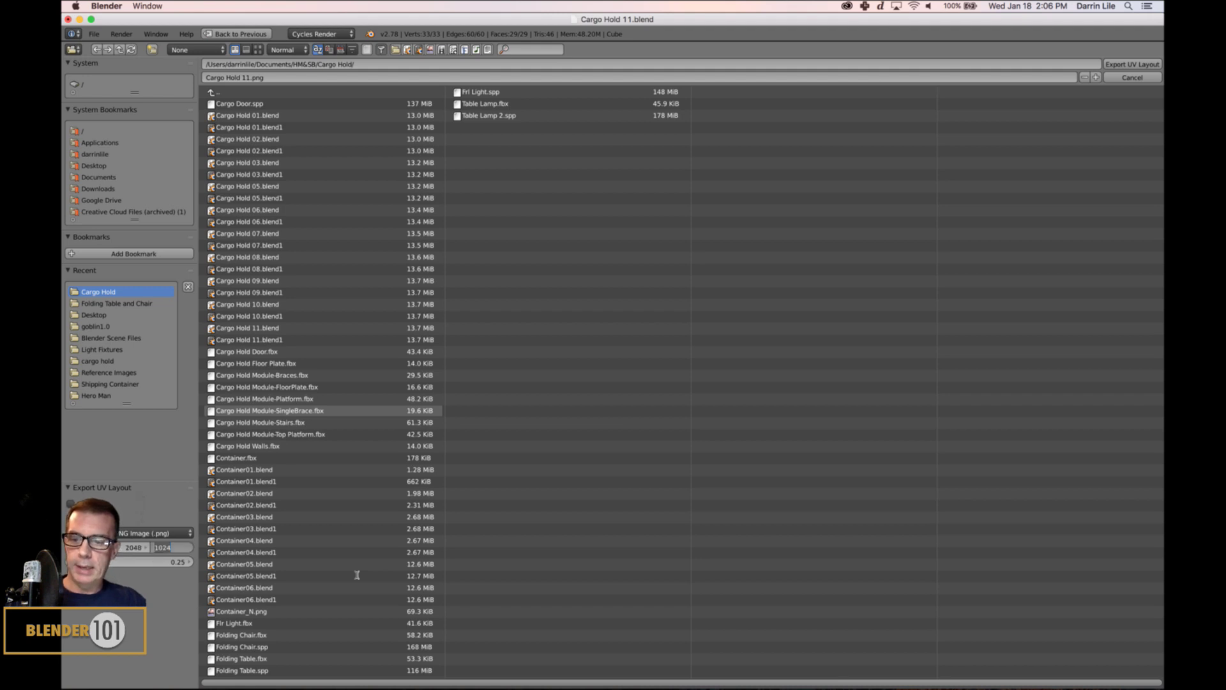
text(2048)
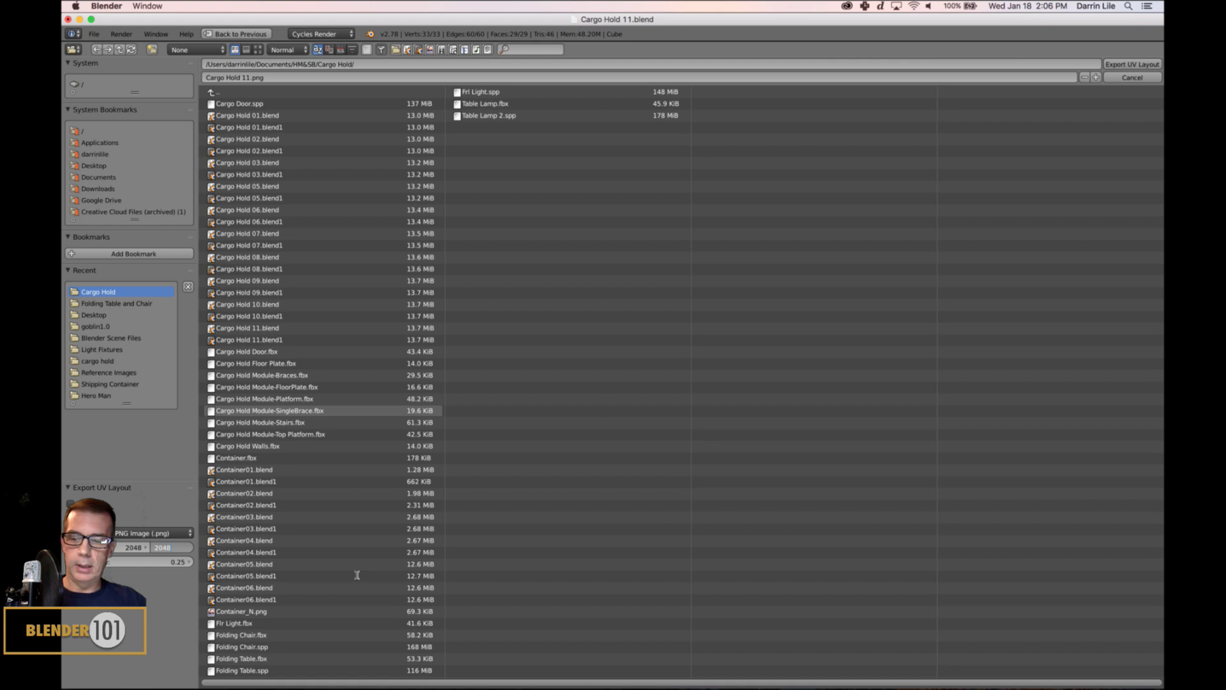
key(Return)
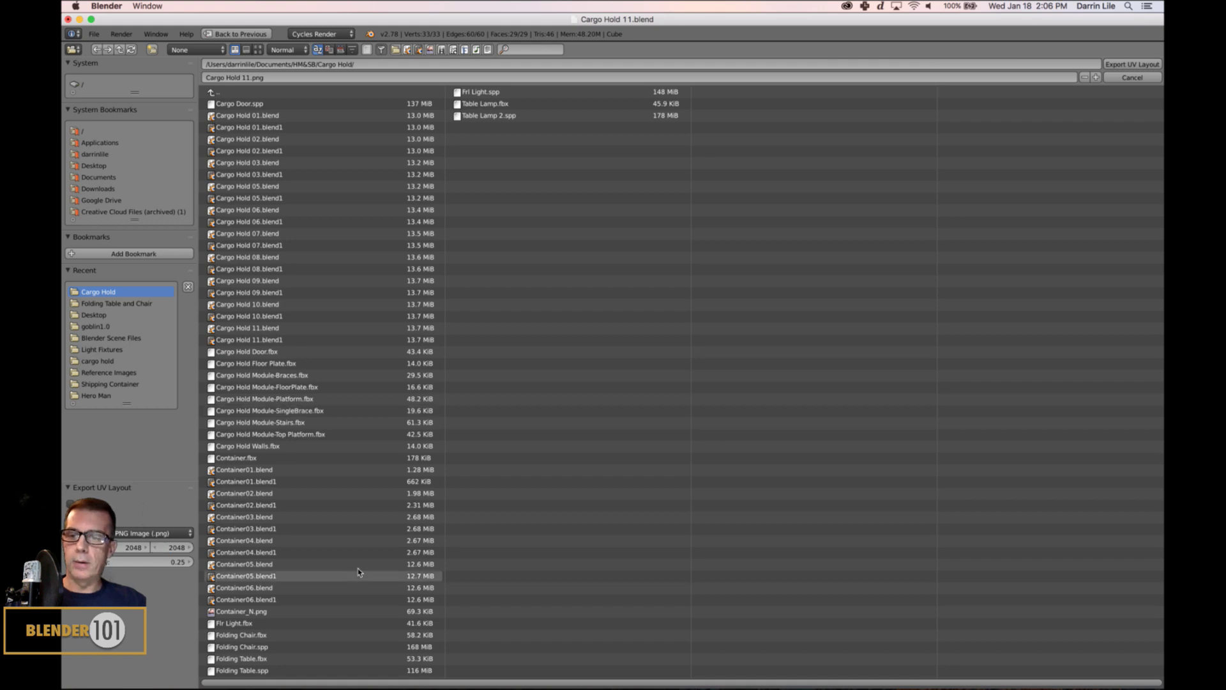
- Create a folder named Outlet Box inside the HM&SB Textures folder and open it as the export destination
click(212, 92)
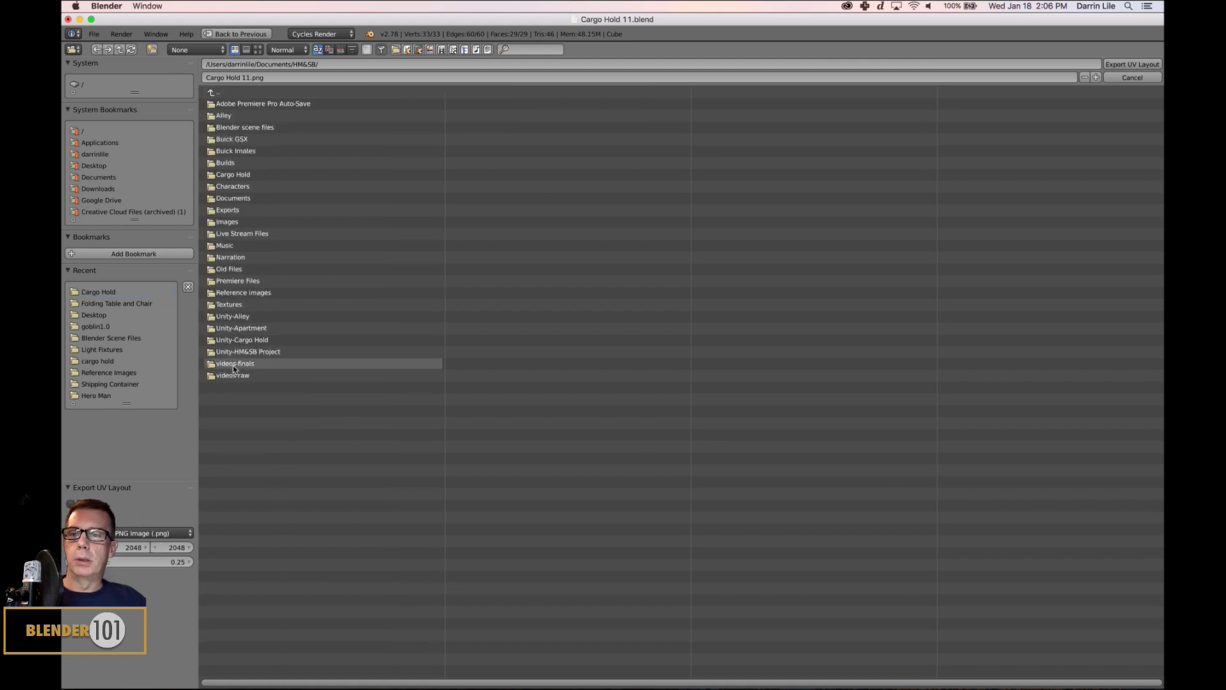
click(238, 305)
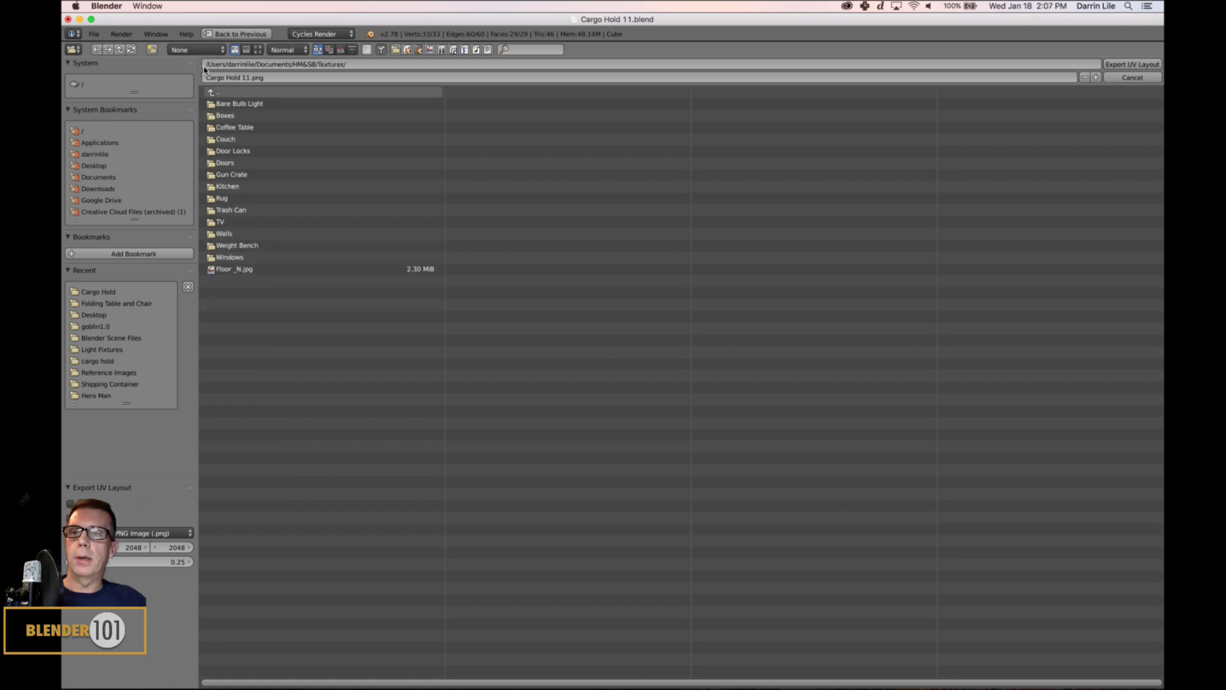
click(152, 49)
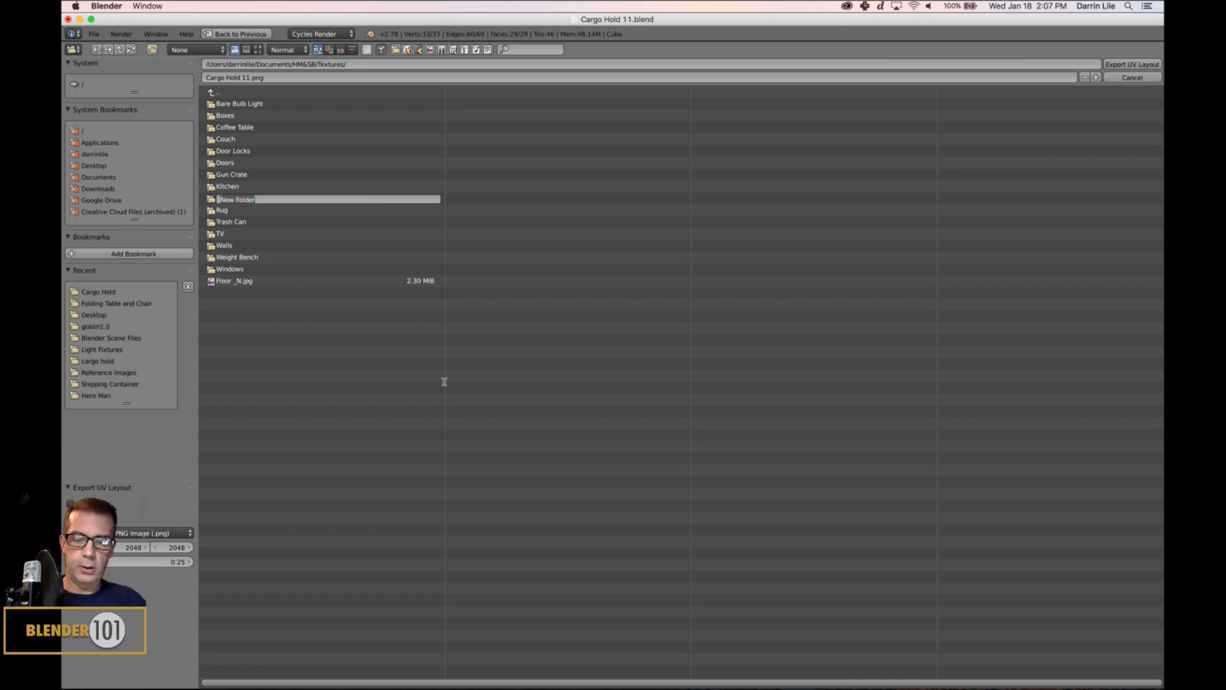
text(C)
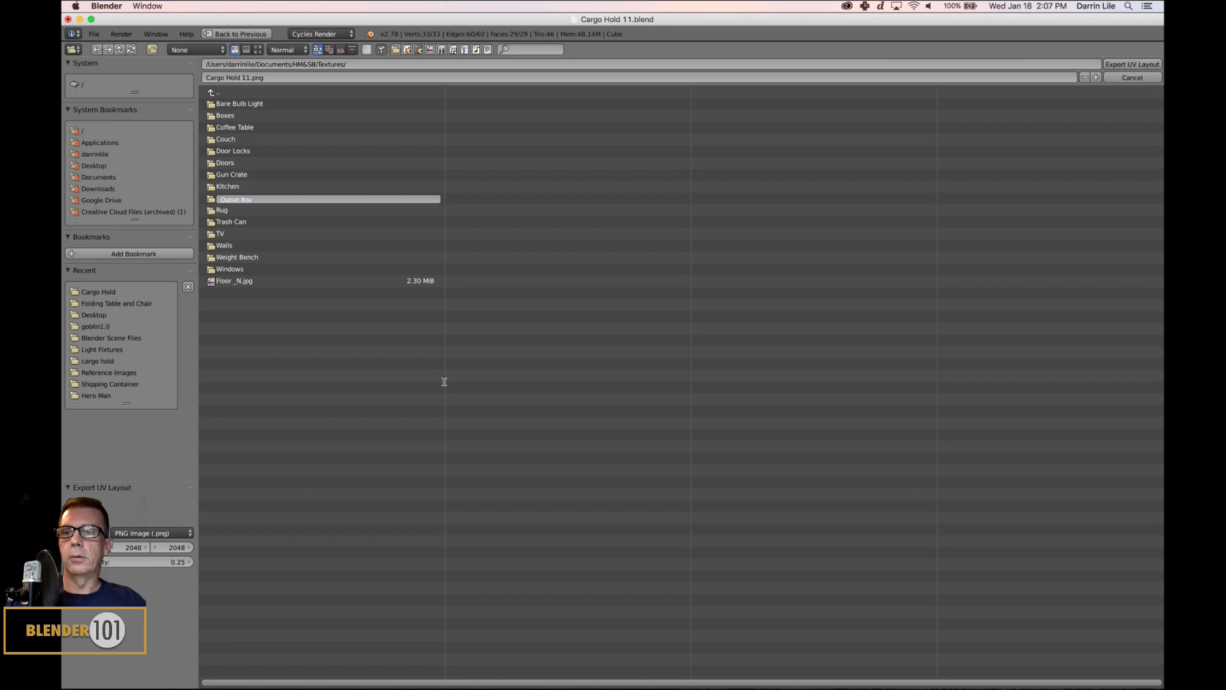
key(Return)
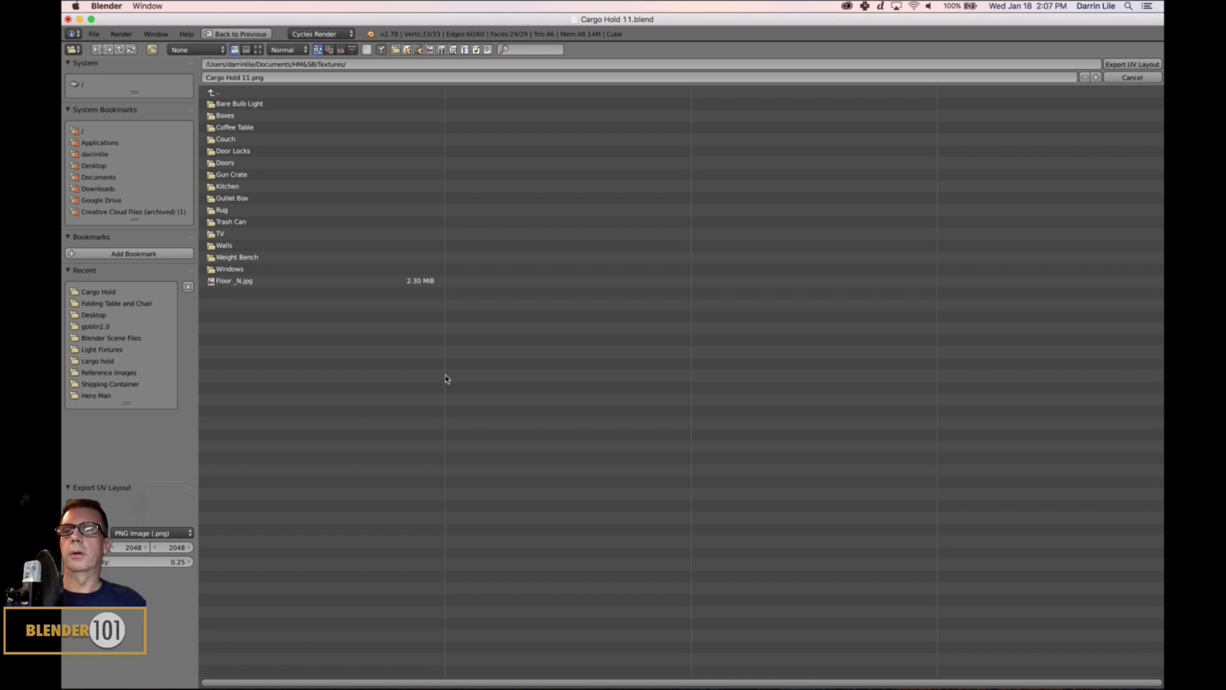
click(235, 197)
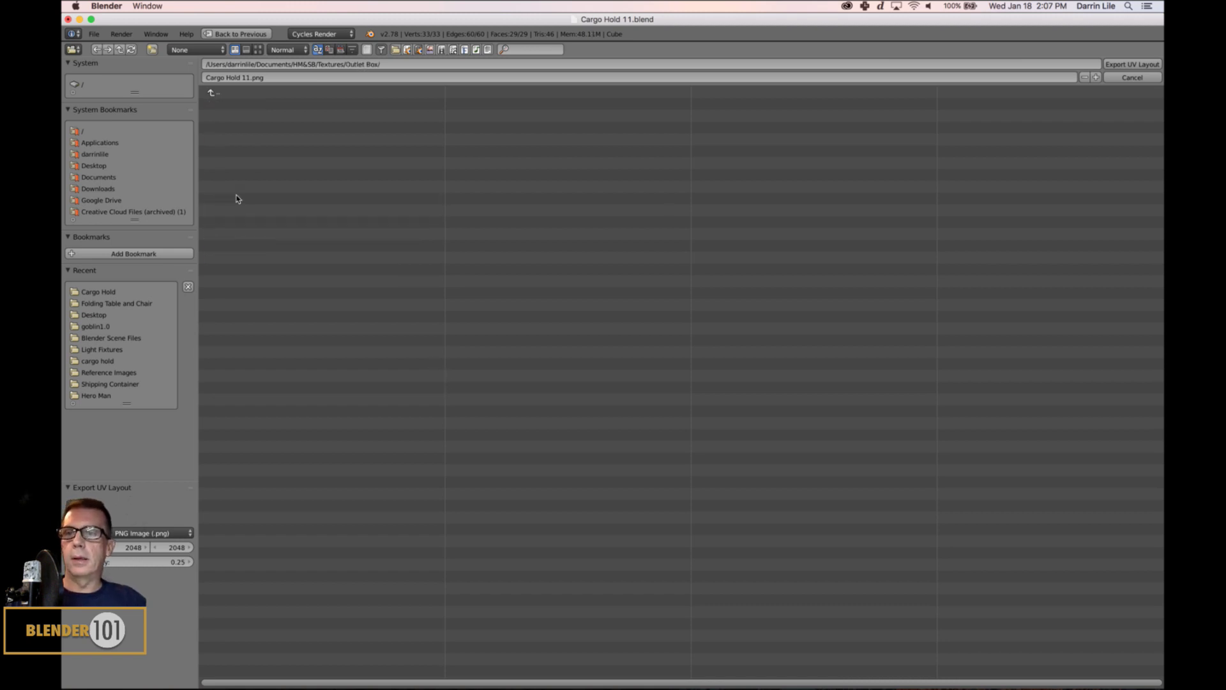
- Name the export file Outlet Box.png and export the UV layout into the Outlet Box folder
click(249, 78)
drag(252, 78, 199, 81)
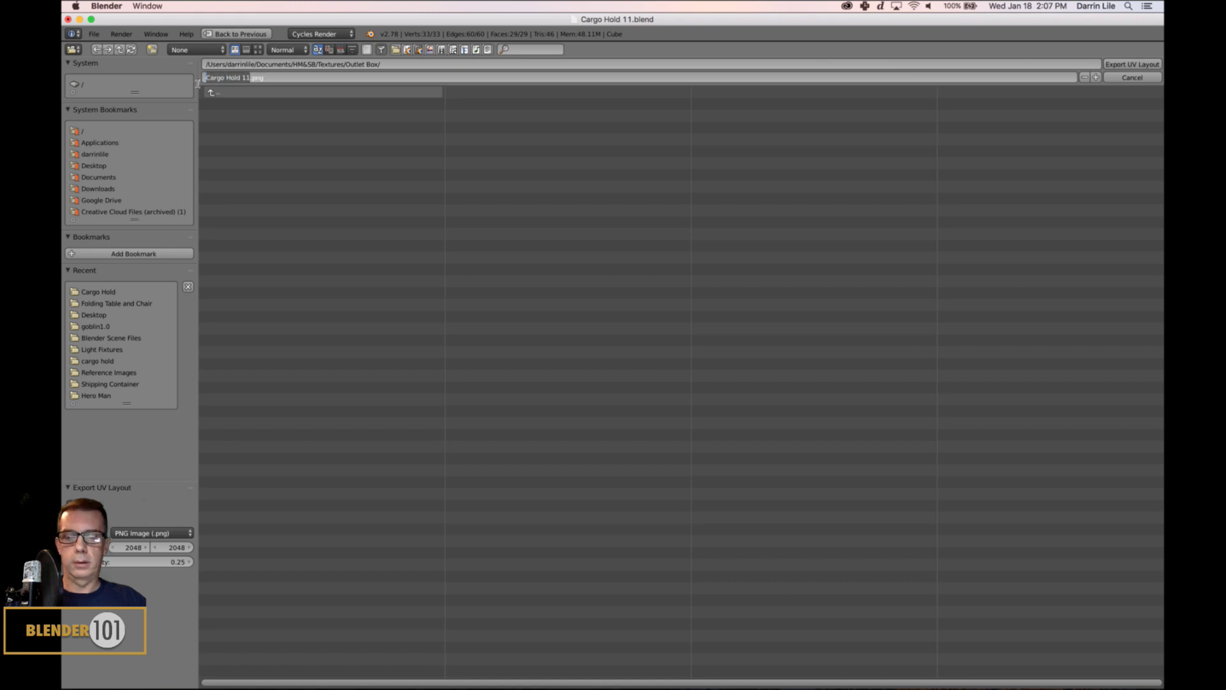
text(Outlet Box)
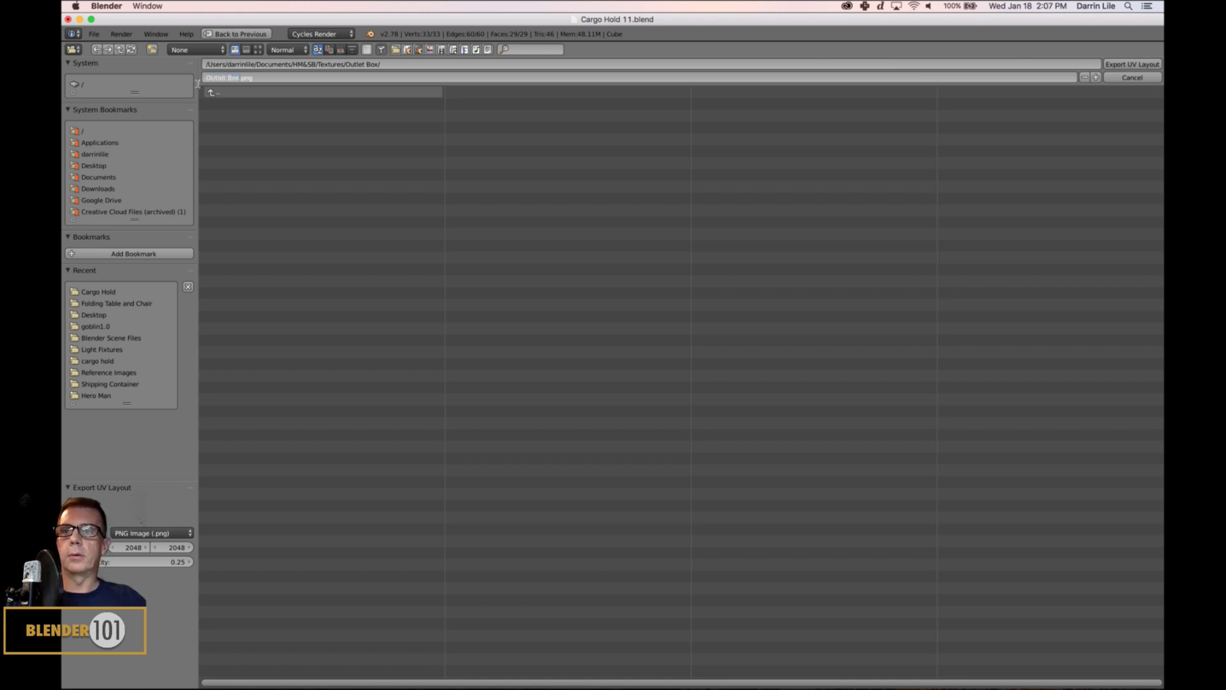
key(Return)
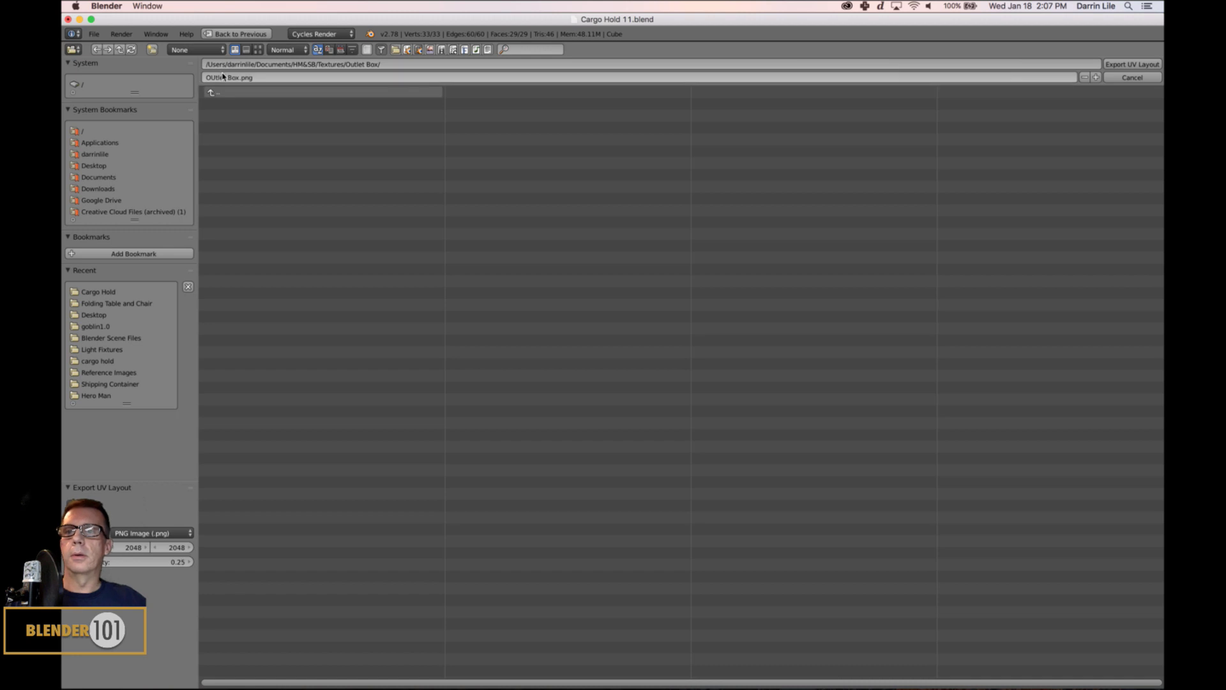
click(217, 77)
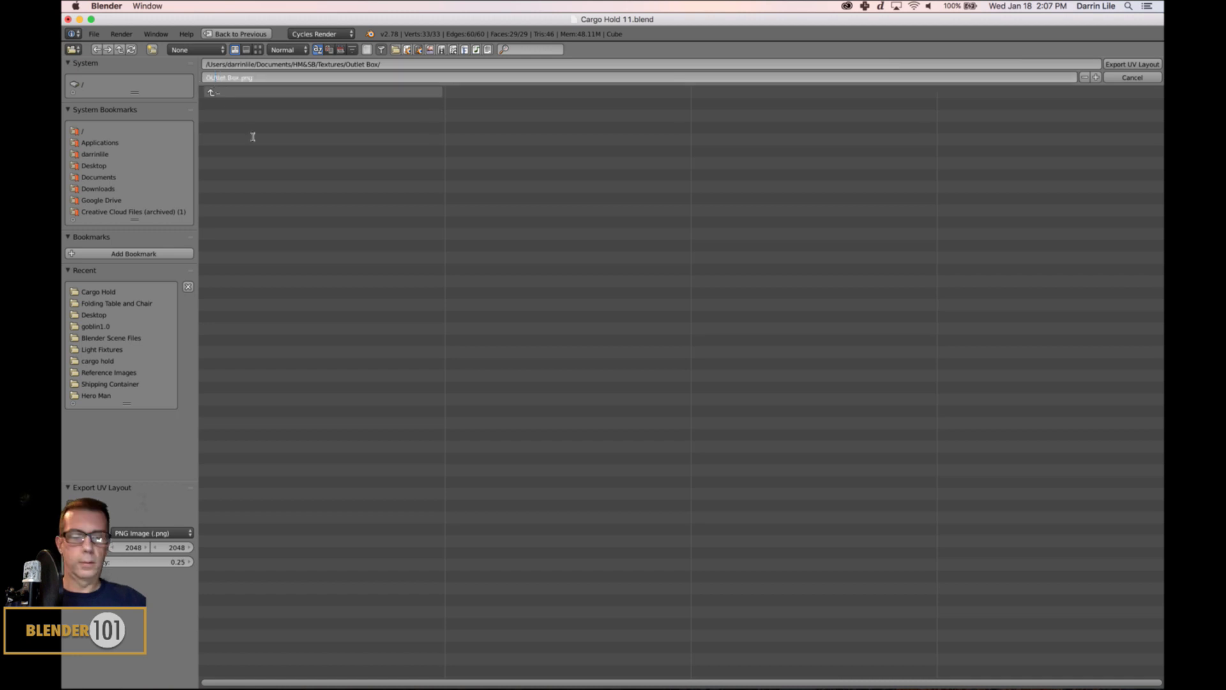
key(BackSpace)
text(u)
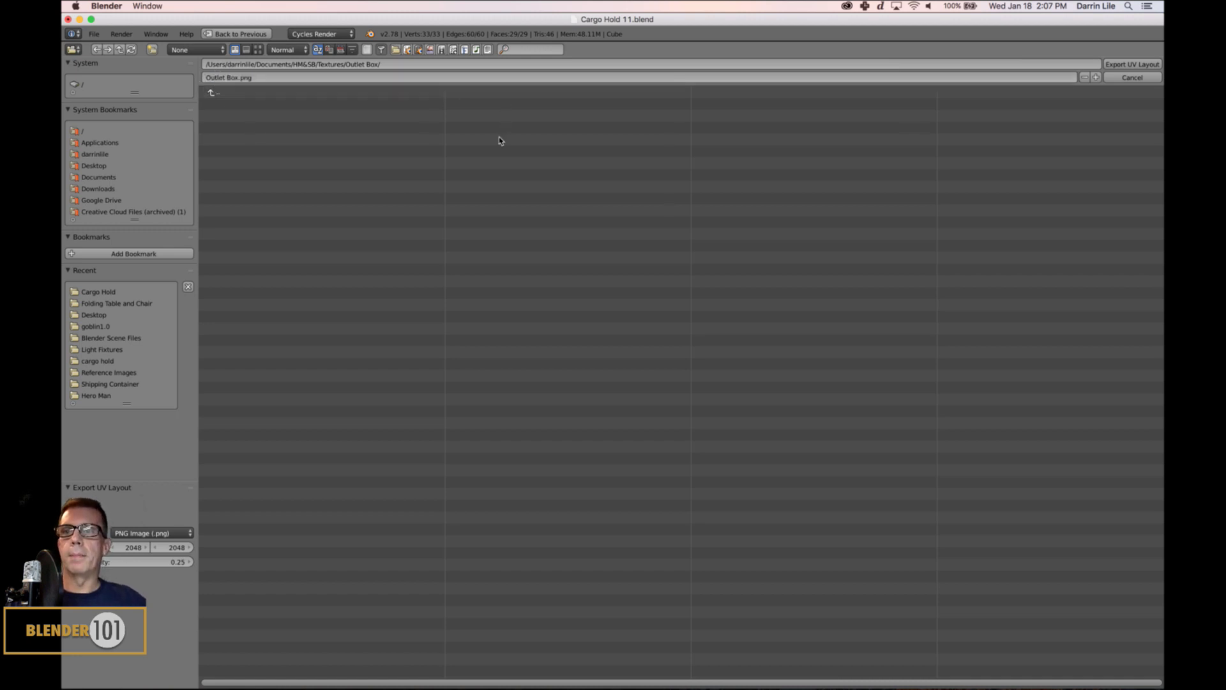
key(Return)
click(1127, 65)
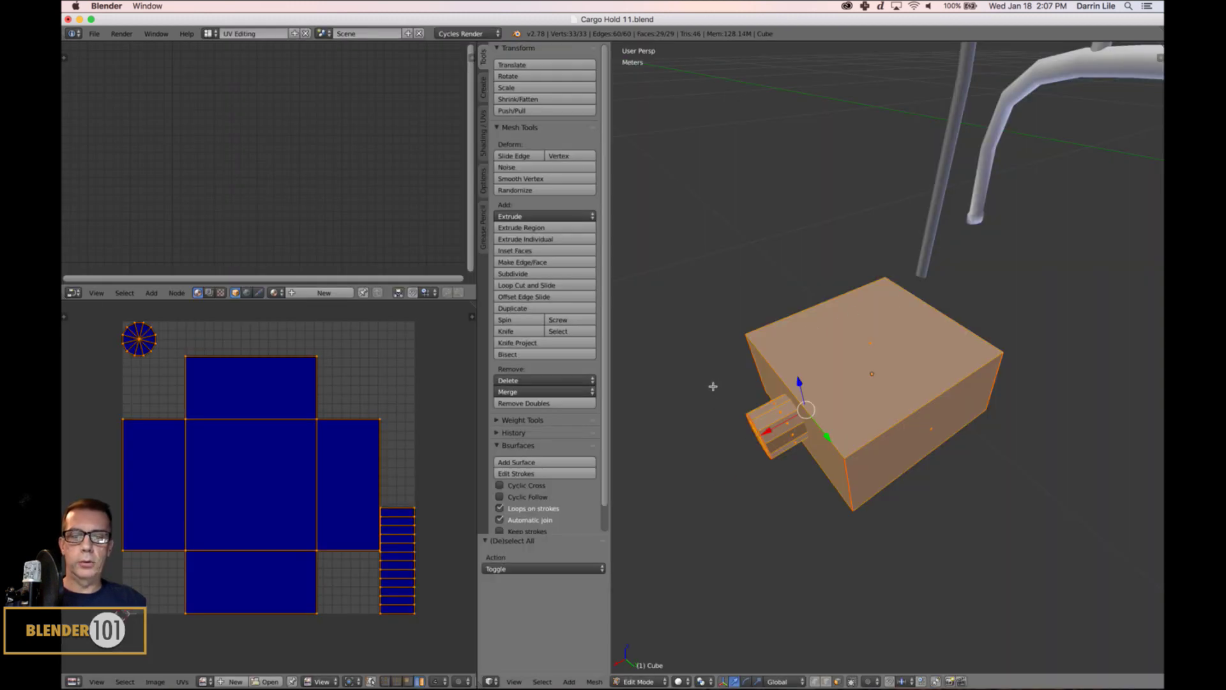
- Switch to Photoshop and open Outlet Box.png from the Outlet Box folder inside Documents, HM&SB, Textures
click(596, 681)
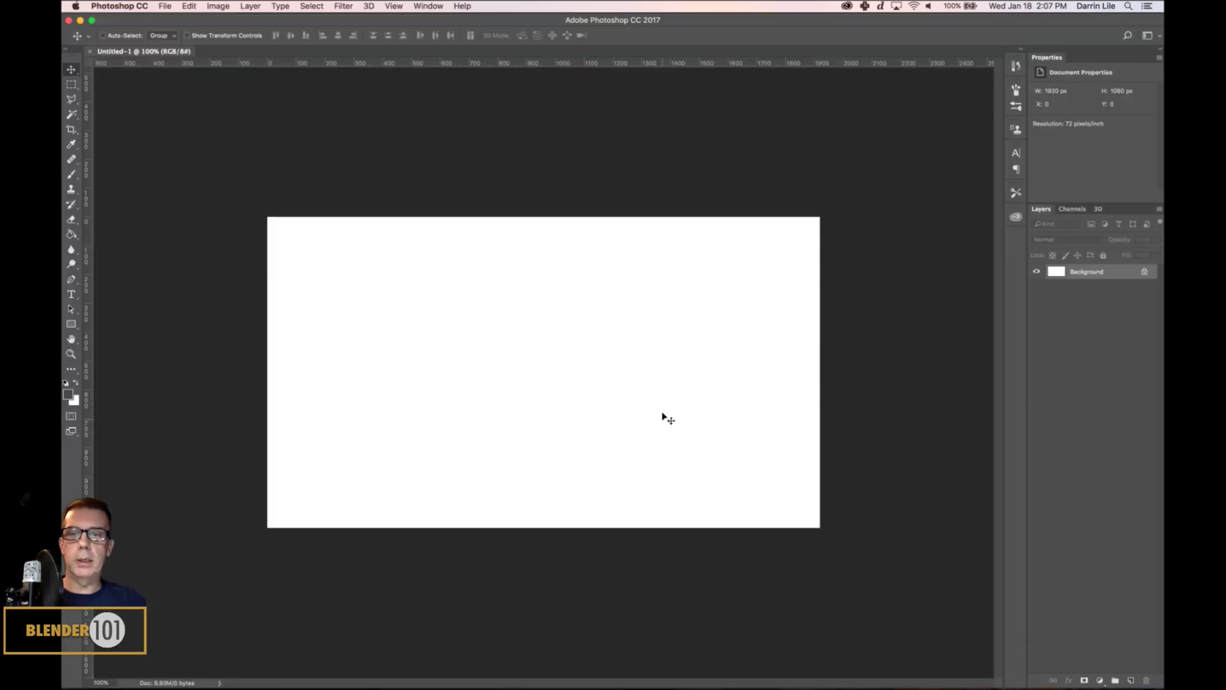
key(super+o)
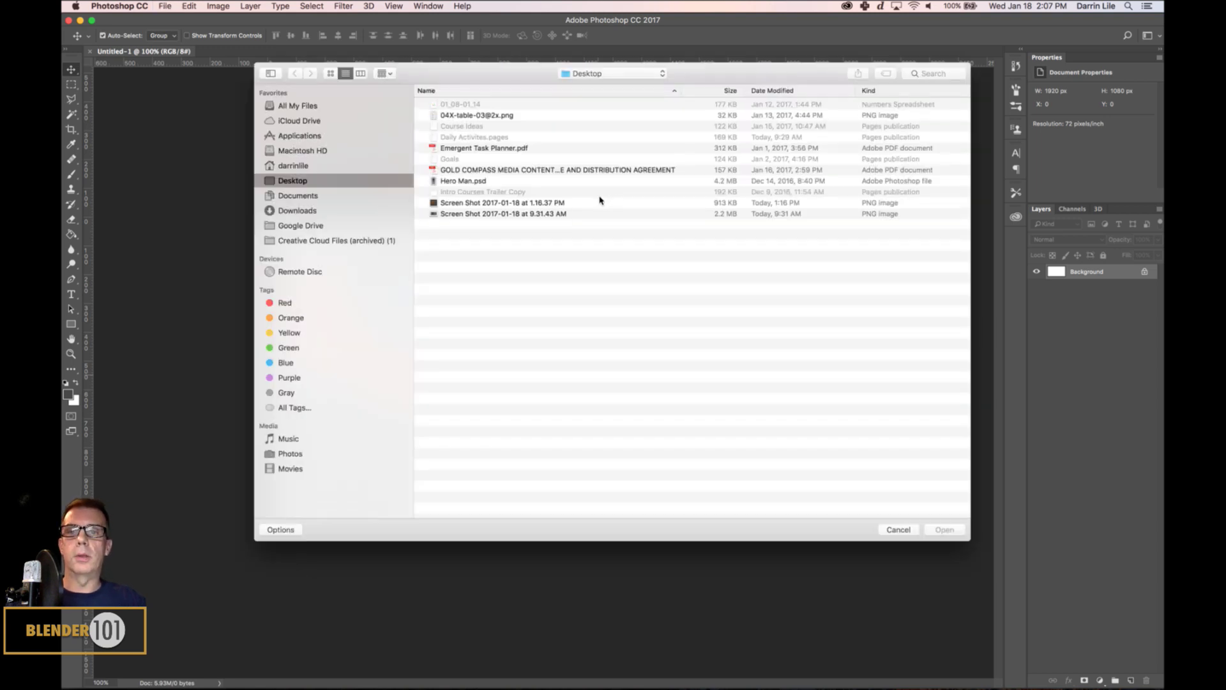
click(295, 195)
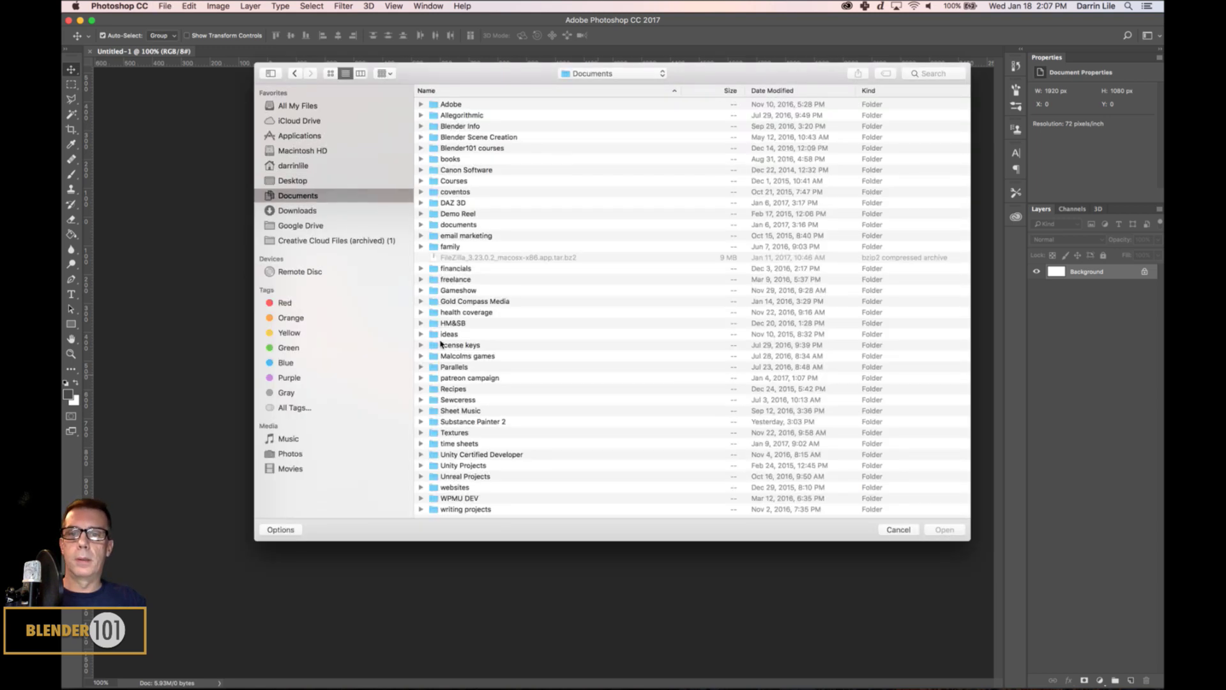
double_click(463, 323)
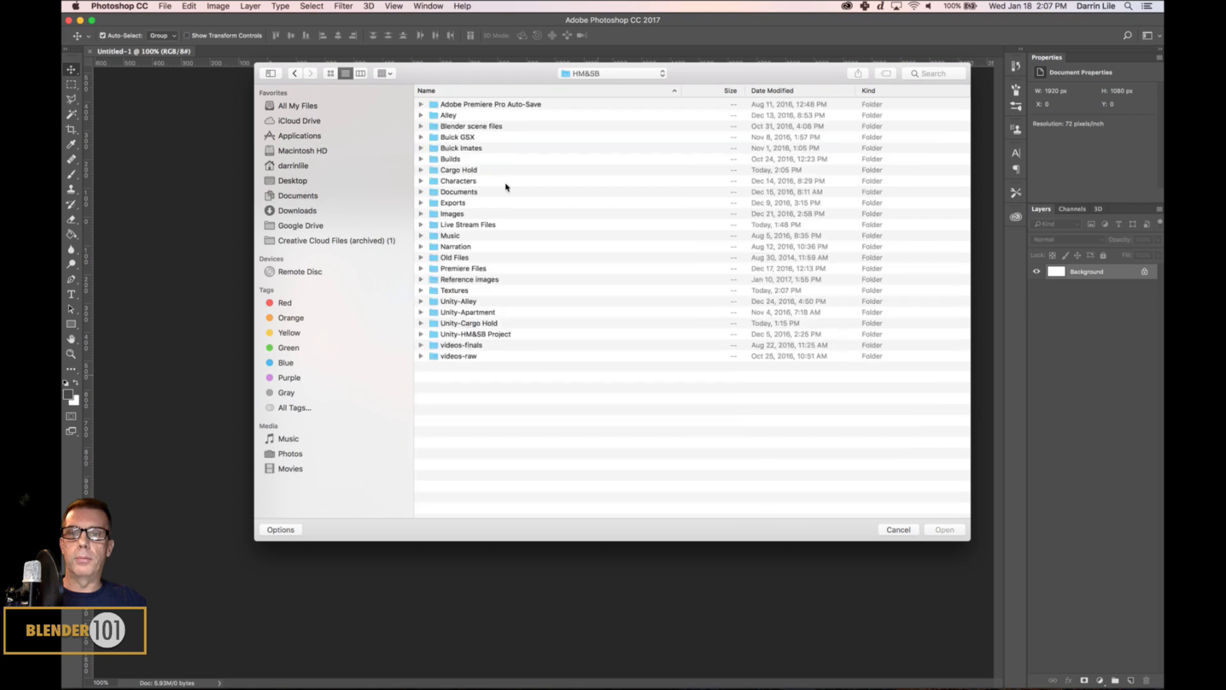
double_click(464, 291)
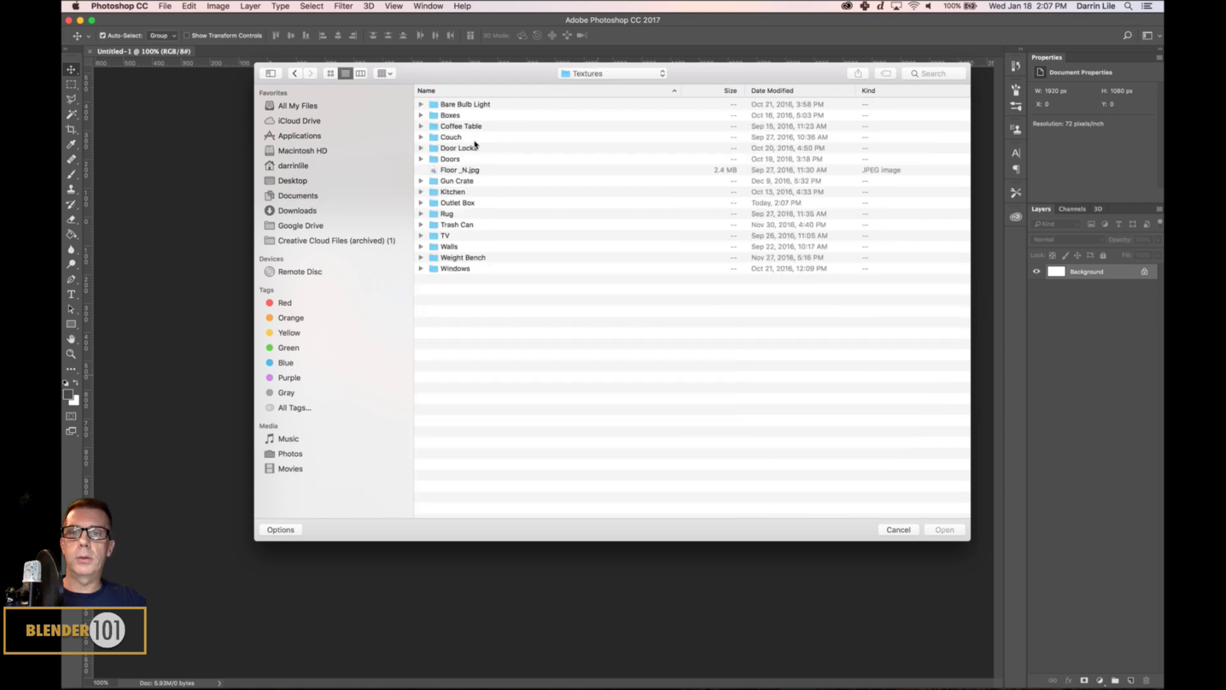
double_click(458, 203)
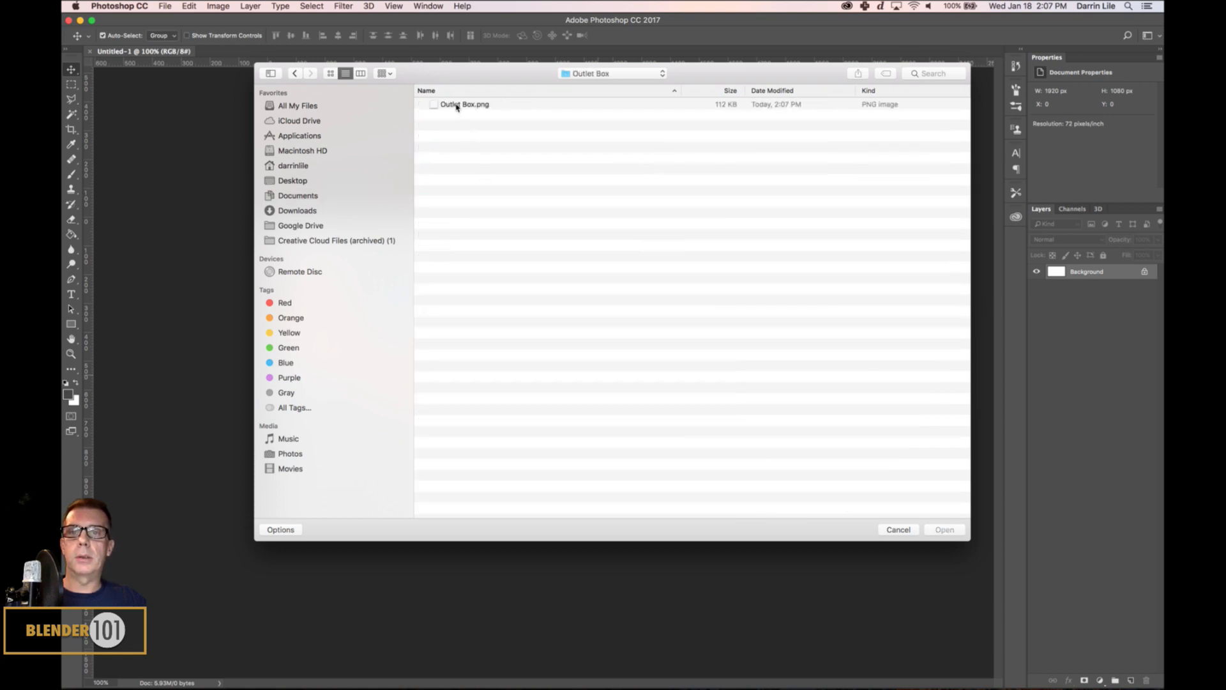
click(455, 104)
click(945, 530)
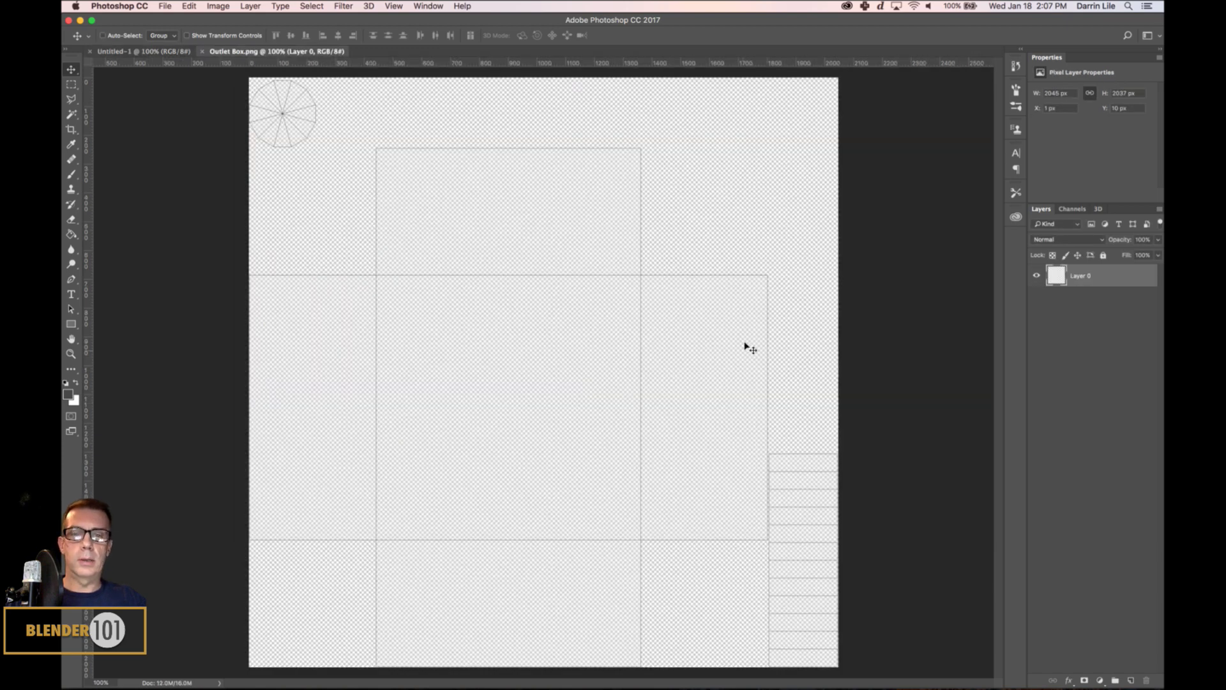
- Rename the UV layout layer as uvs
double_click(1080, 276)
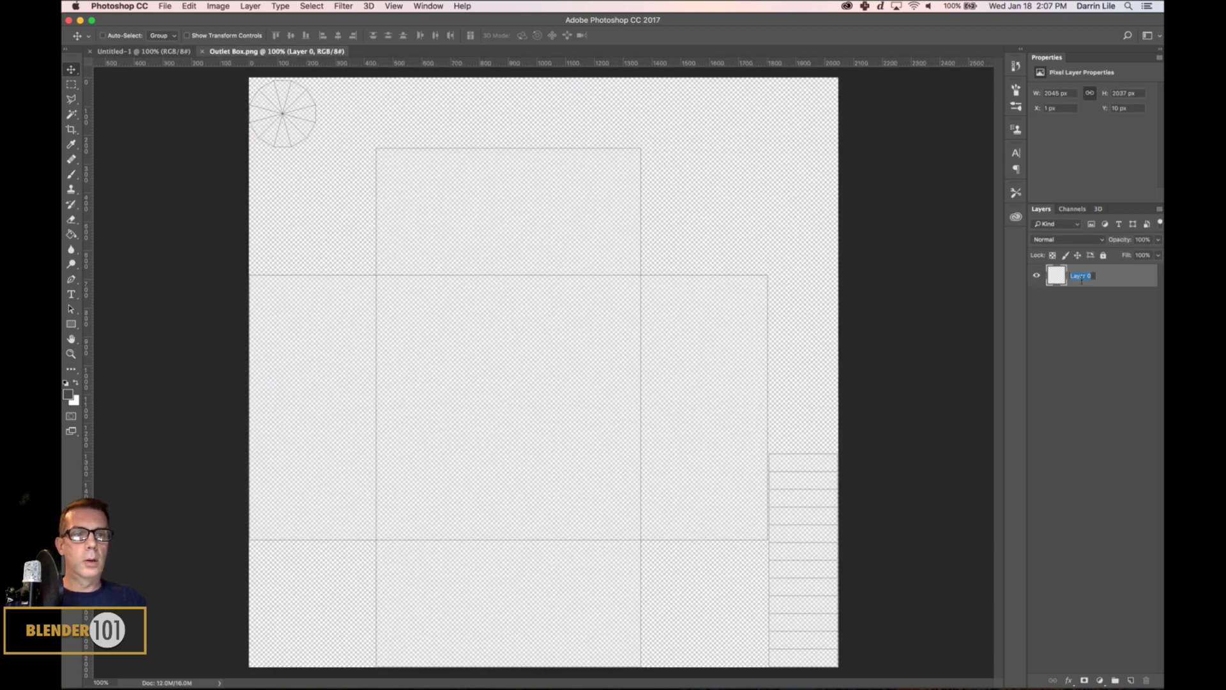
text(uvs)
key(Return)
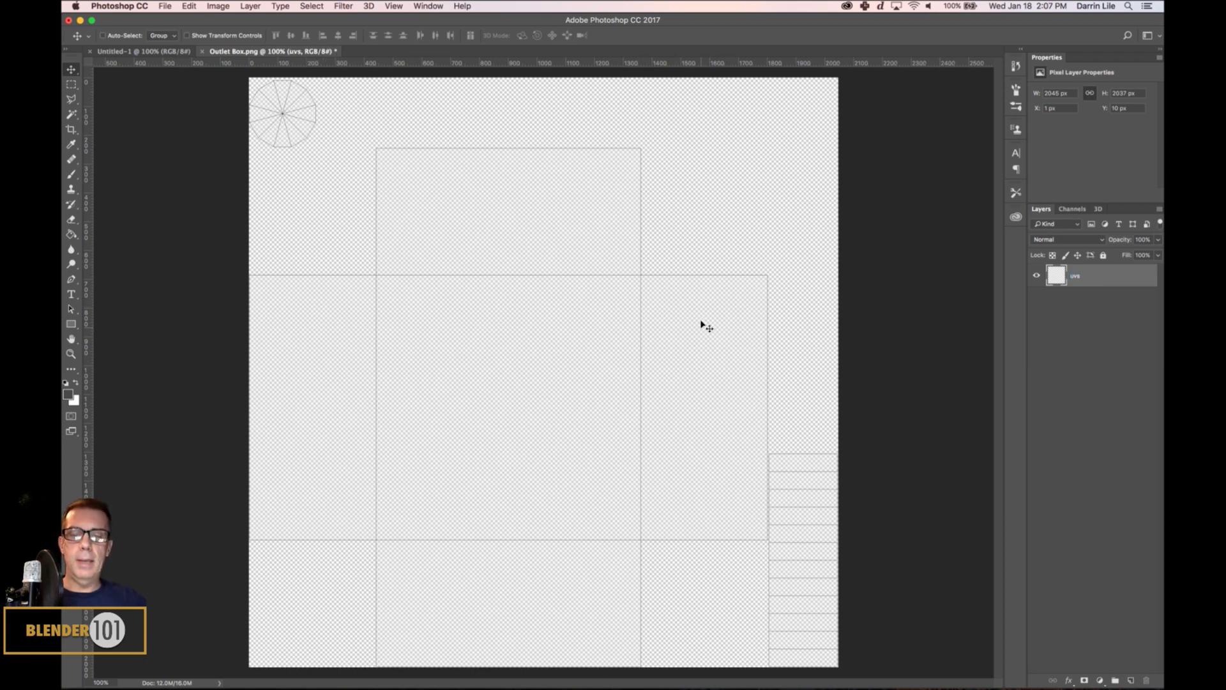
- Start opening another image and browse to the Folding Table and Chair folder inside HM&SB, Reference images
key(super+o)
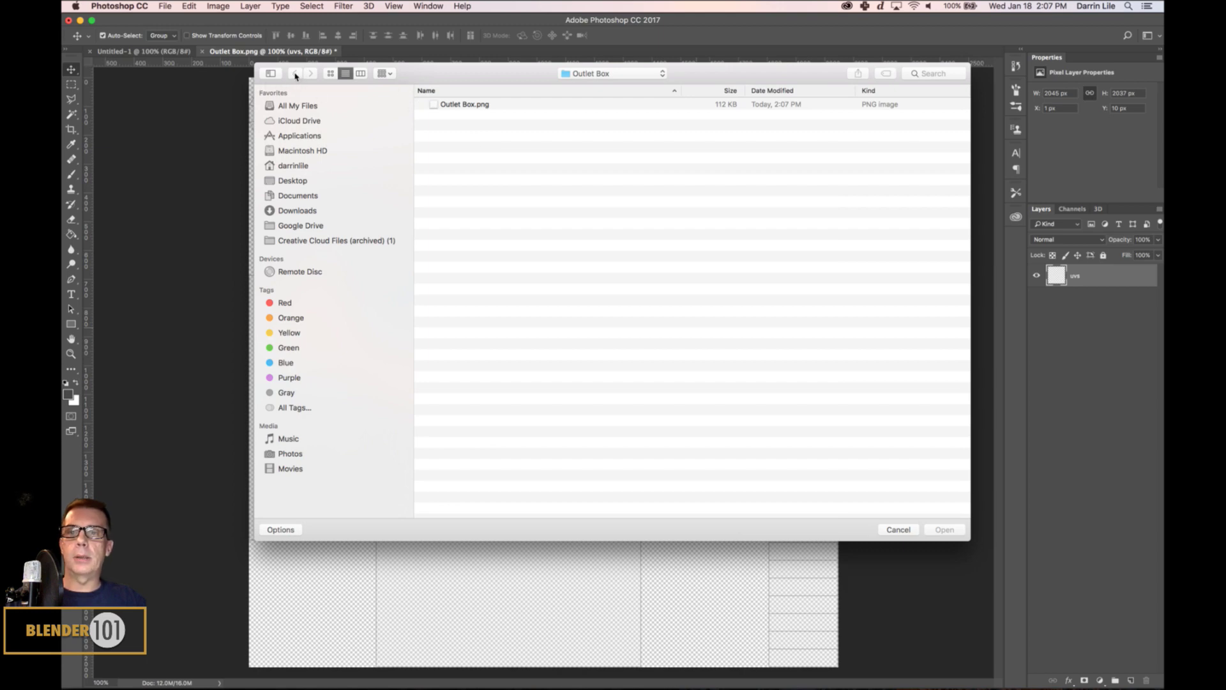
click(607, 72)
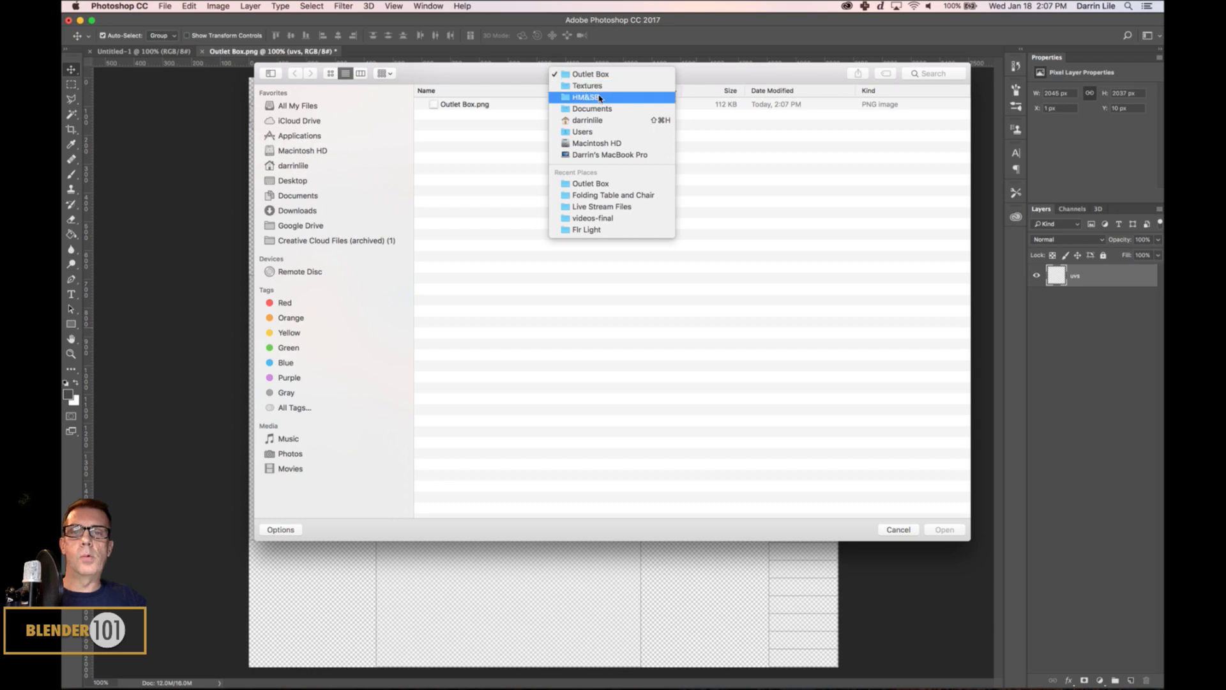
click(600, 98)
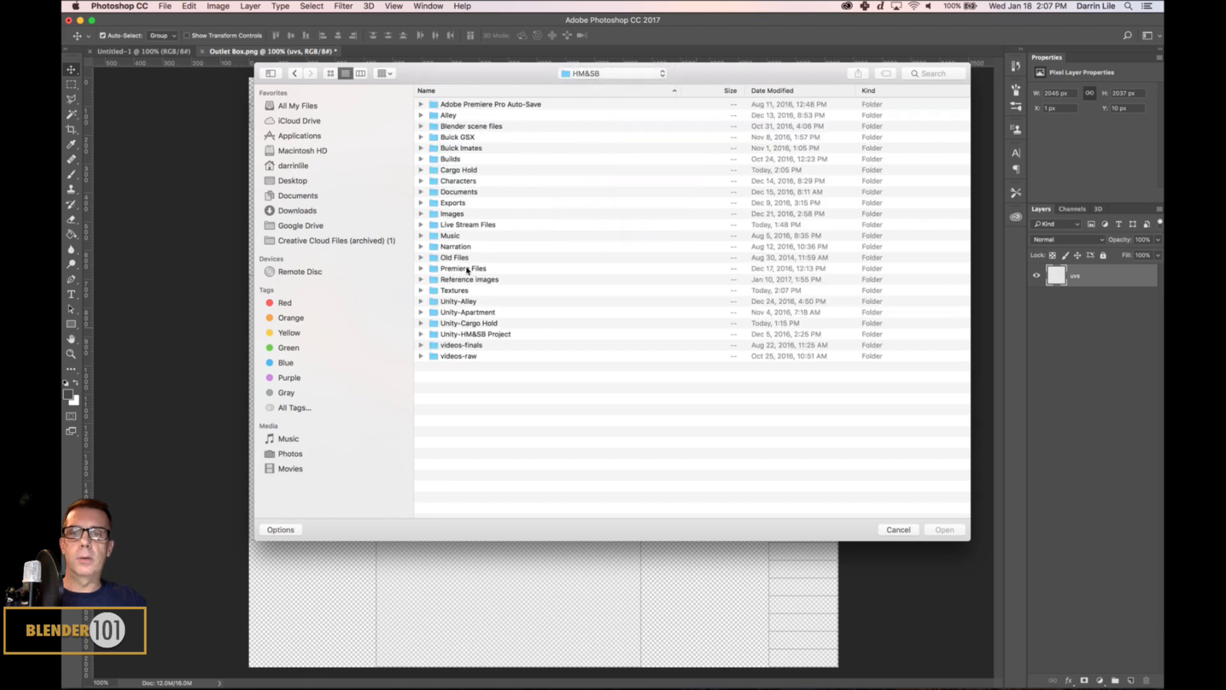
double_click(471, 280)
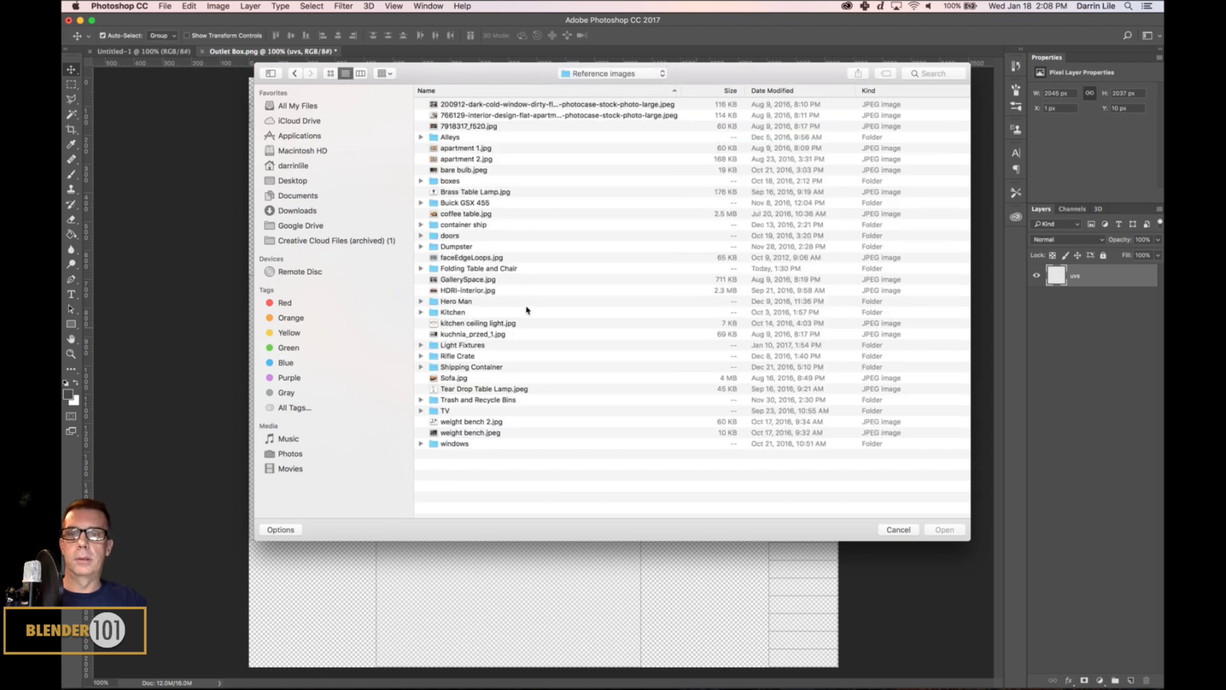
double_click(473, 269)
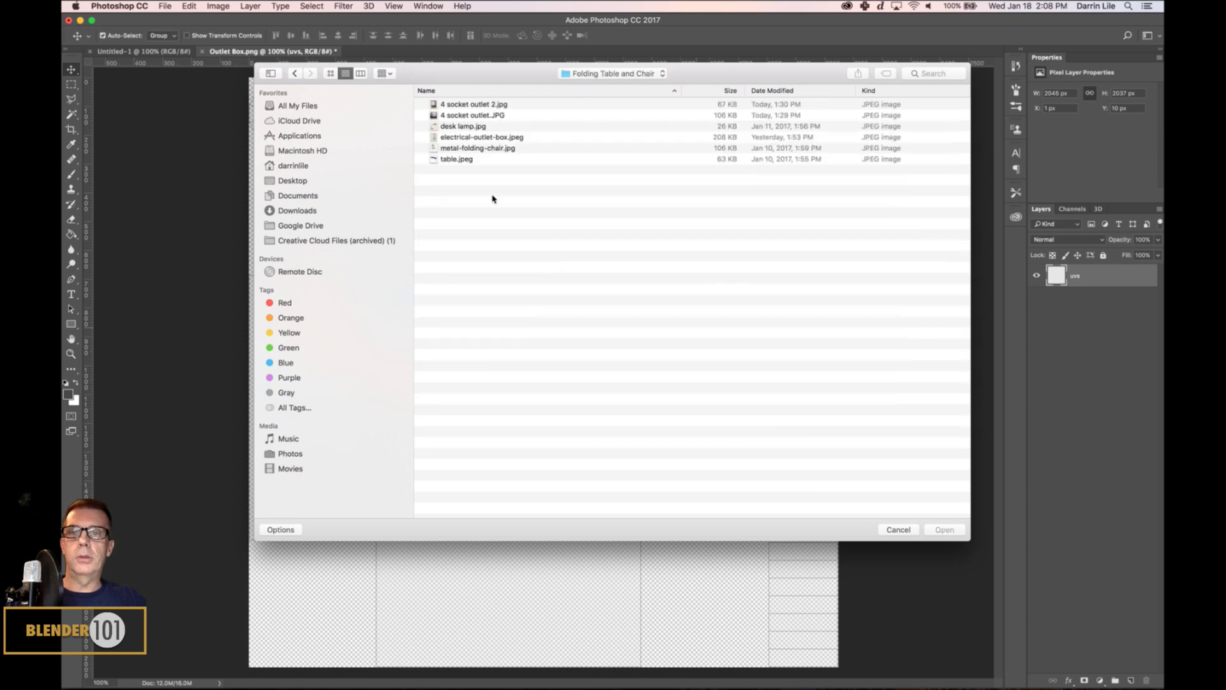
- Preview the reference images in the folder and open electrical-outlet-box.jpeg
click(466, 104)
key(space)
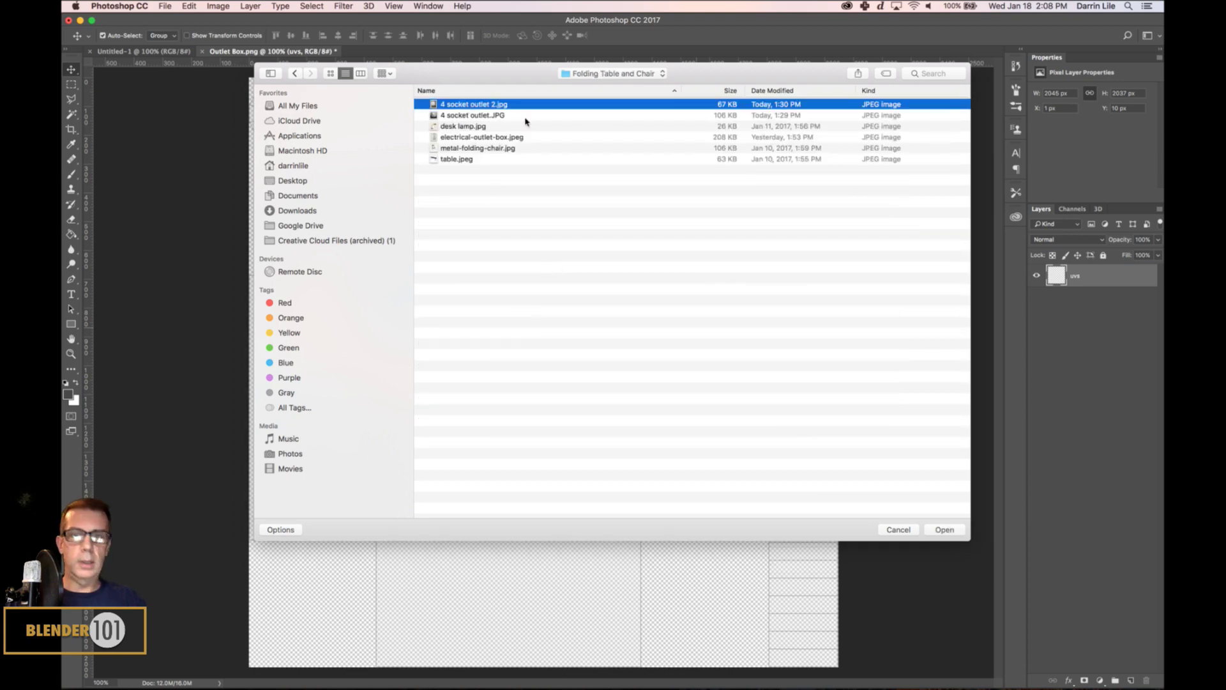
key(Down)
key(Down)
key(Down)
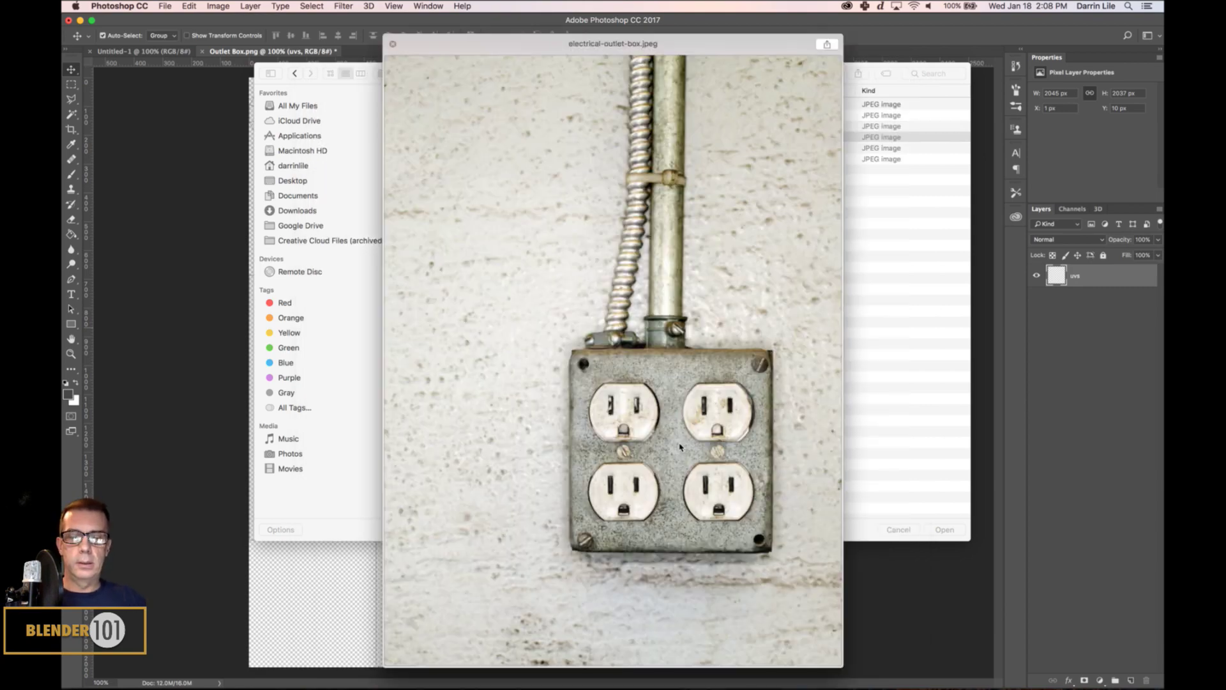
key(space)
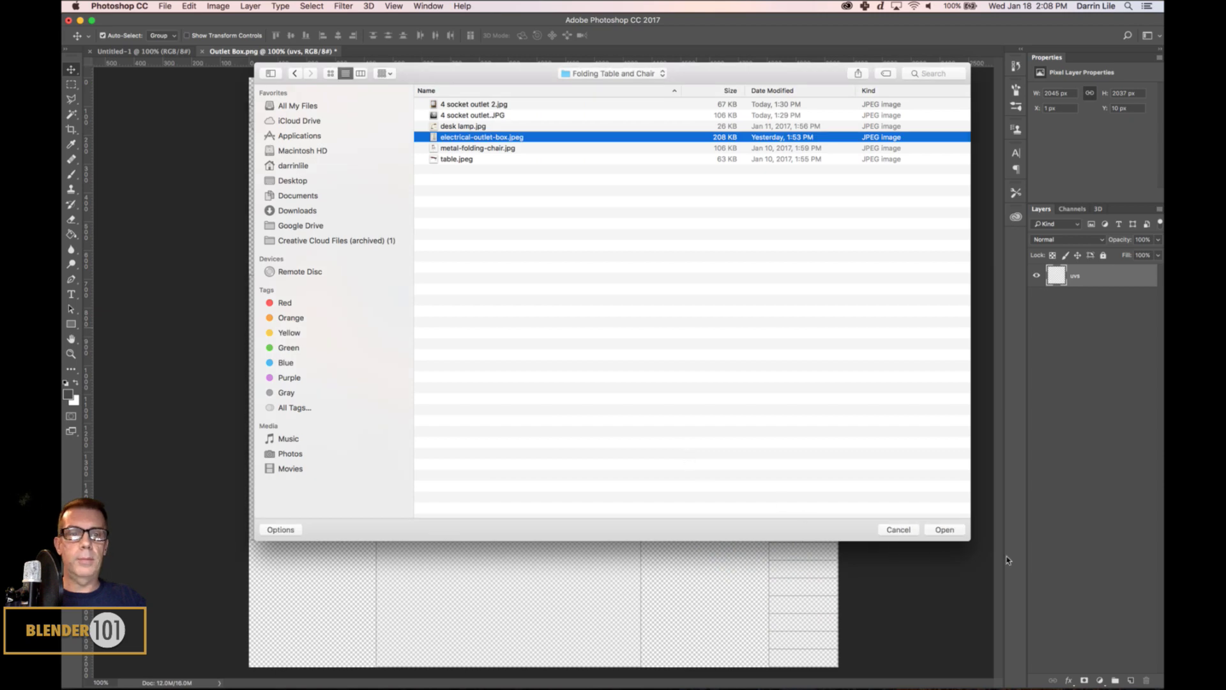
click(948, 531)
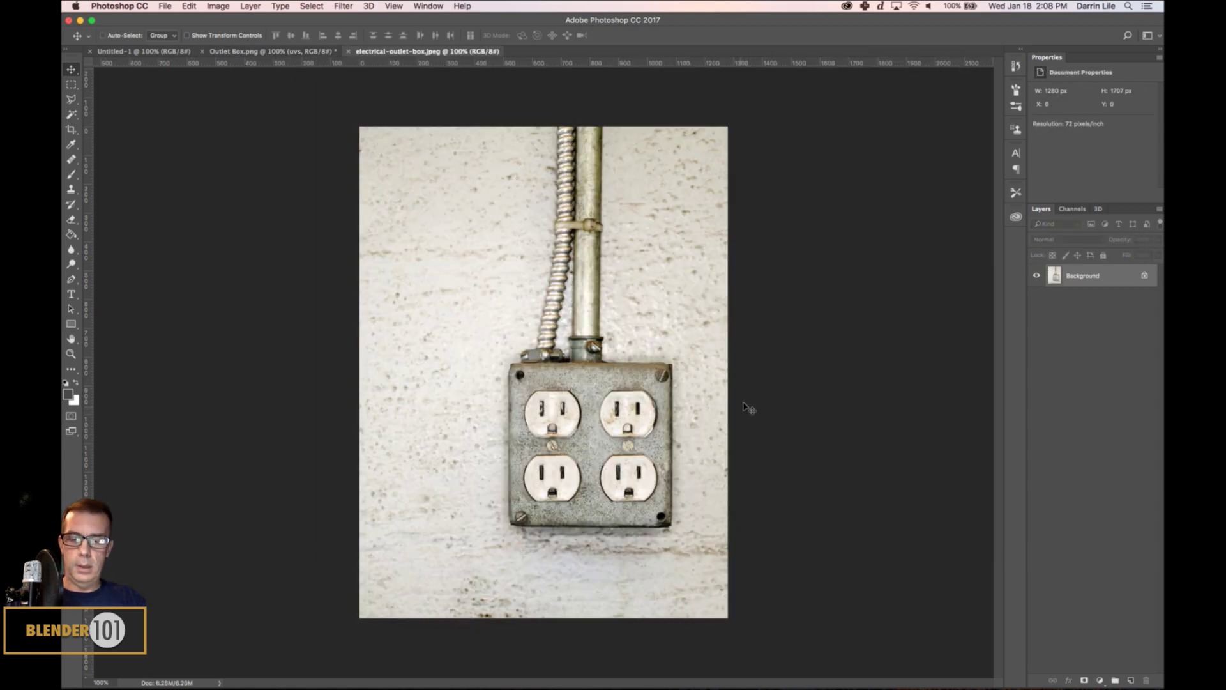
- Copy a rectangular selection of the four-socket outlet plate and paste it into the Outlet Box.png document
key(m)
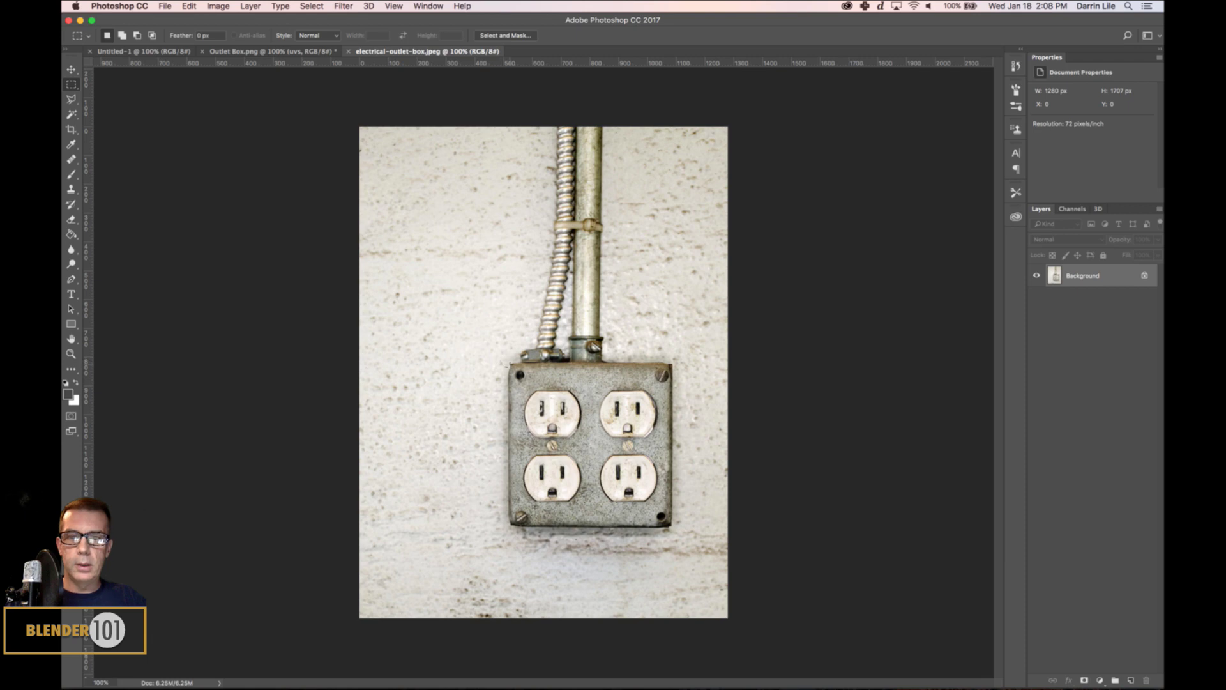
drag(508, 366, 671, 529)
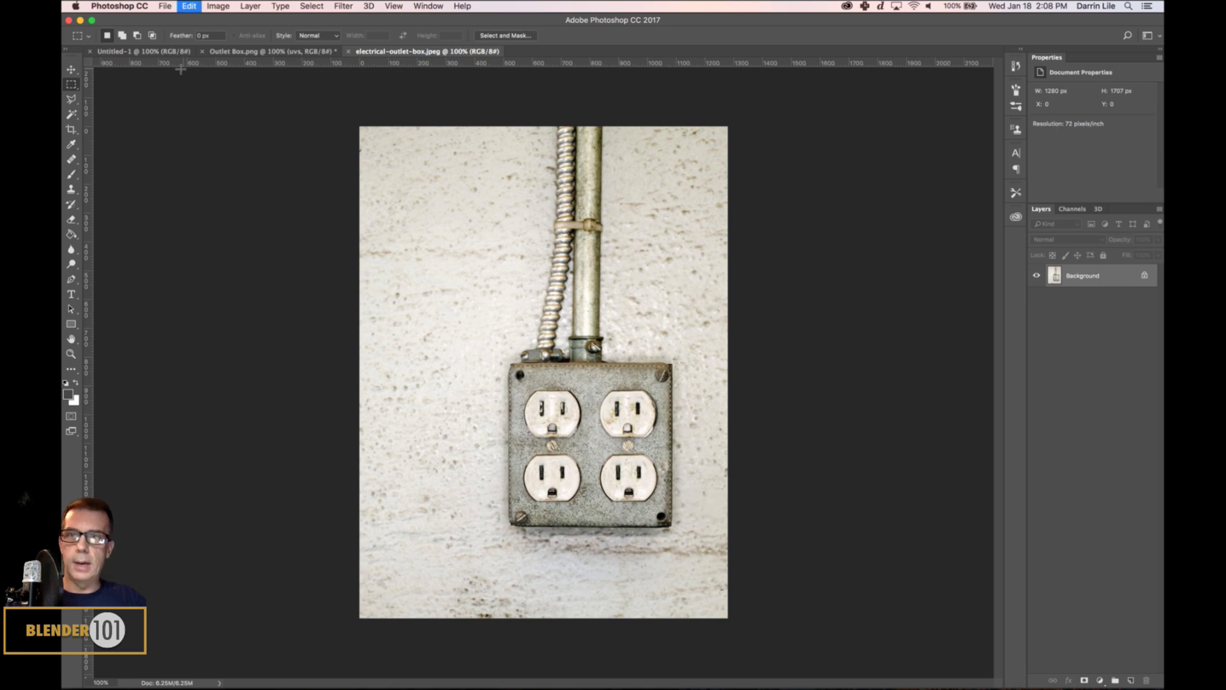
click(268, 51)
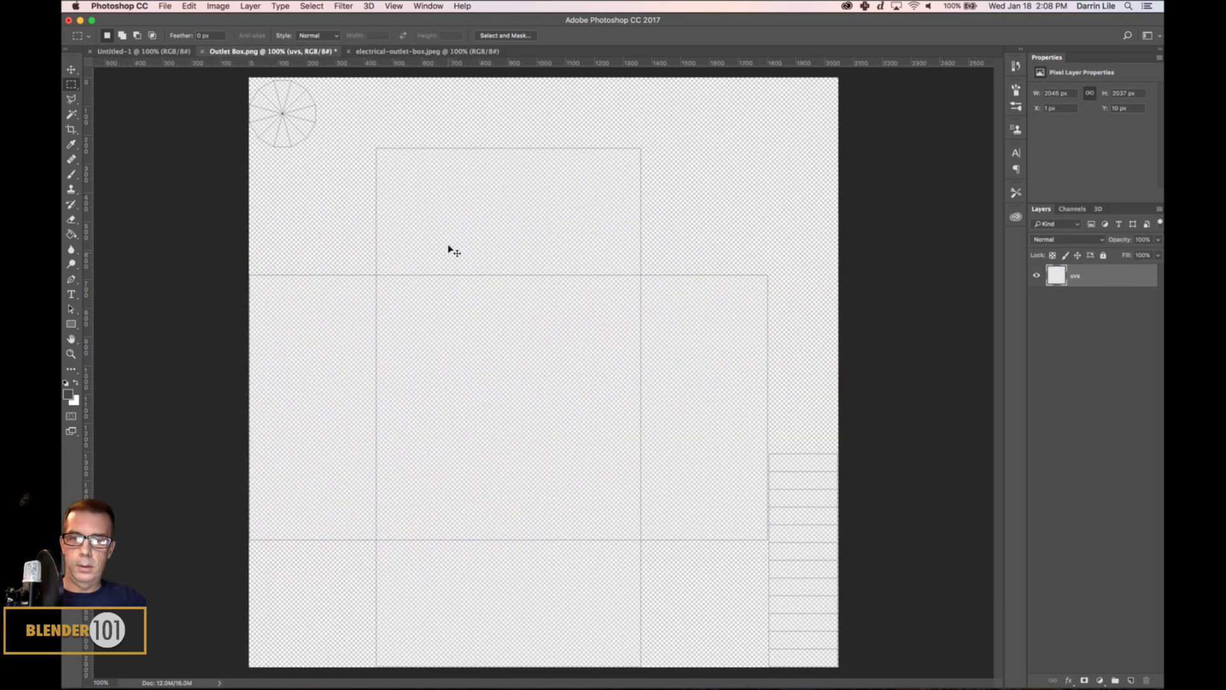
key(super+v)
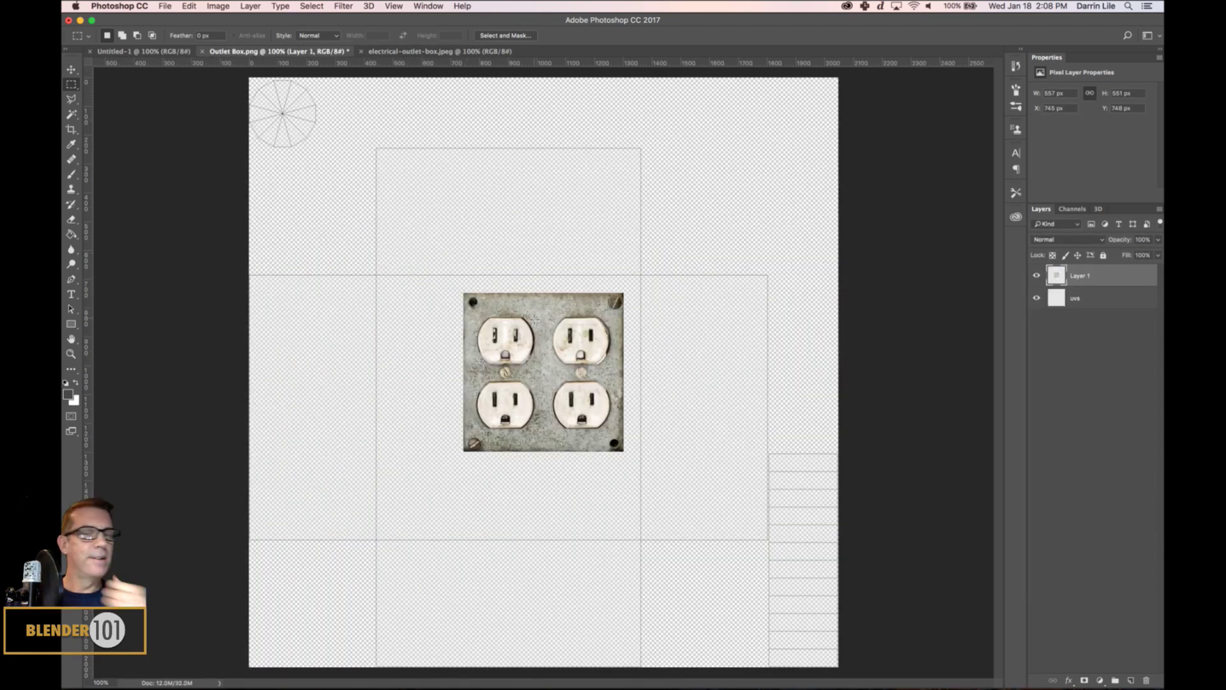
- Align the pasted outlet plate with the large central UV square, scale it to about 167.5%, and place its layer below the uvs layer
click(71, 69)
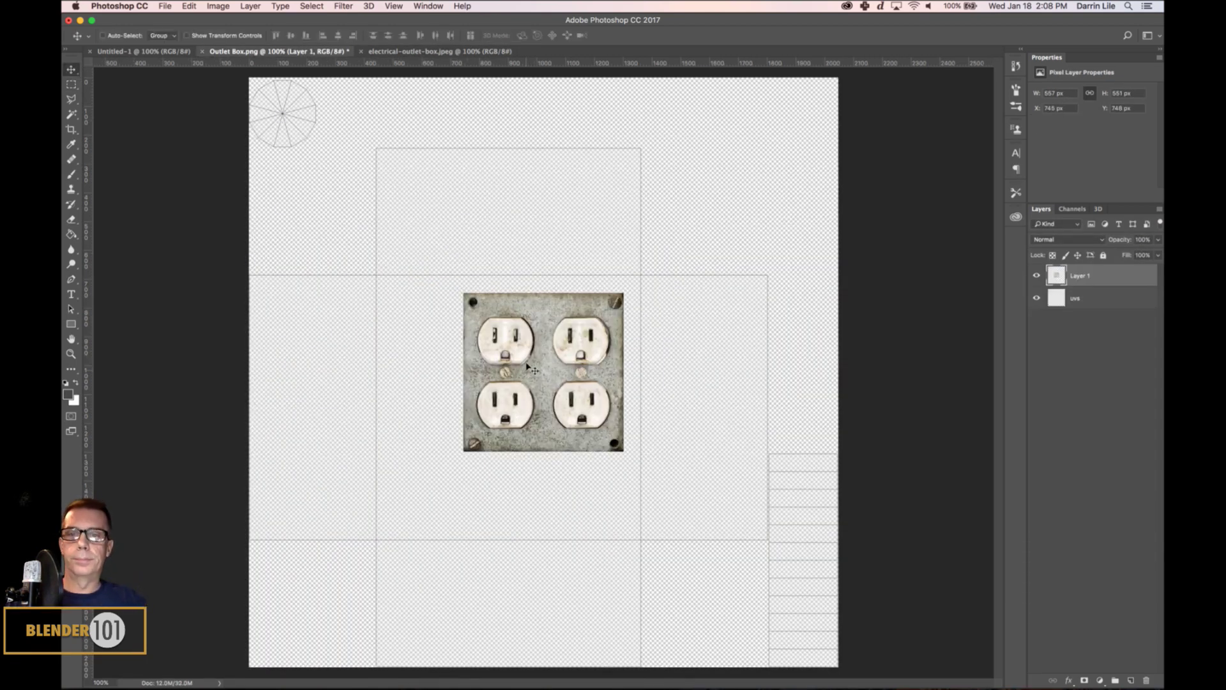
click(186, 36)
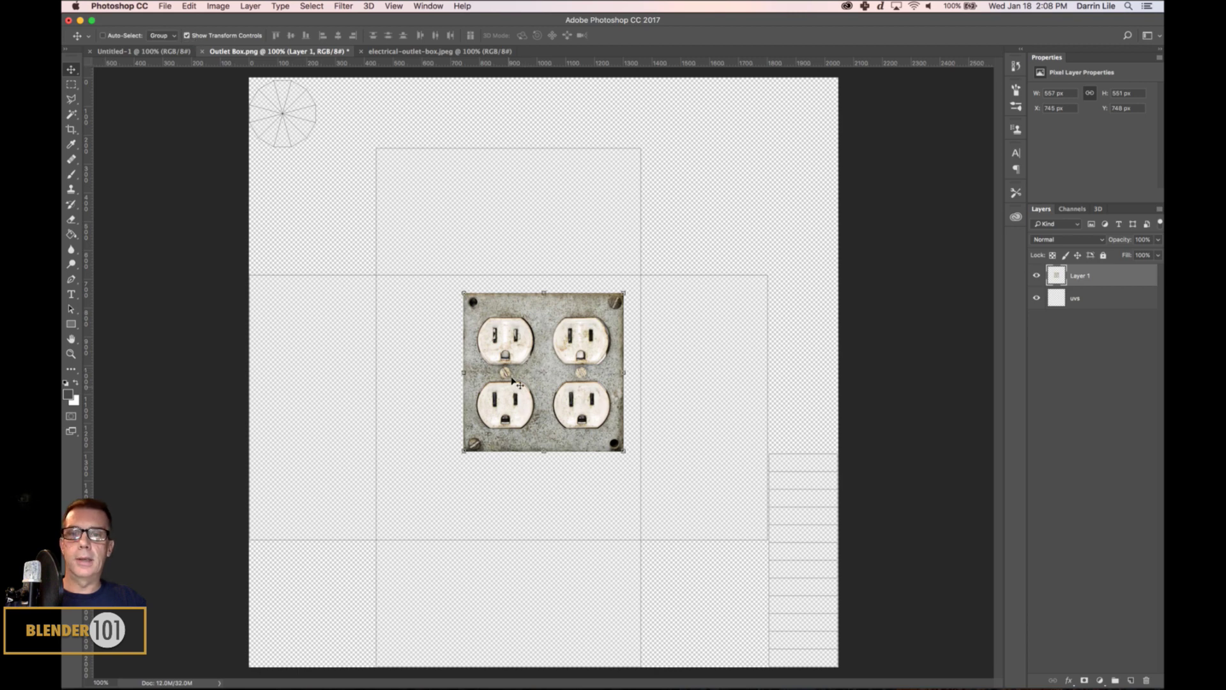
drag(538, 377, 450, 359)
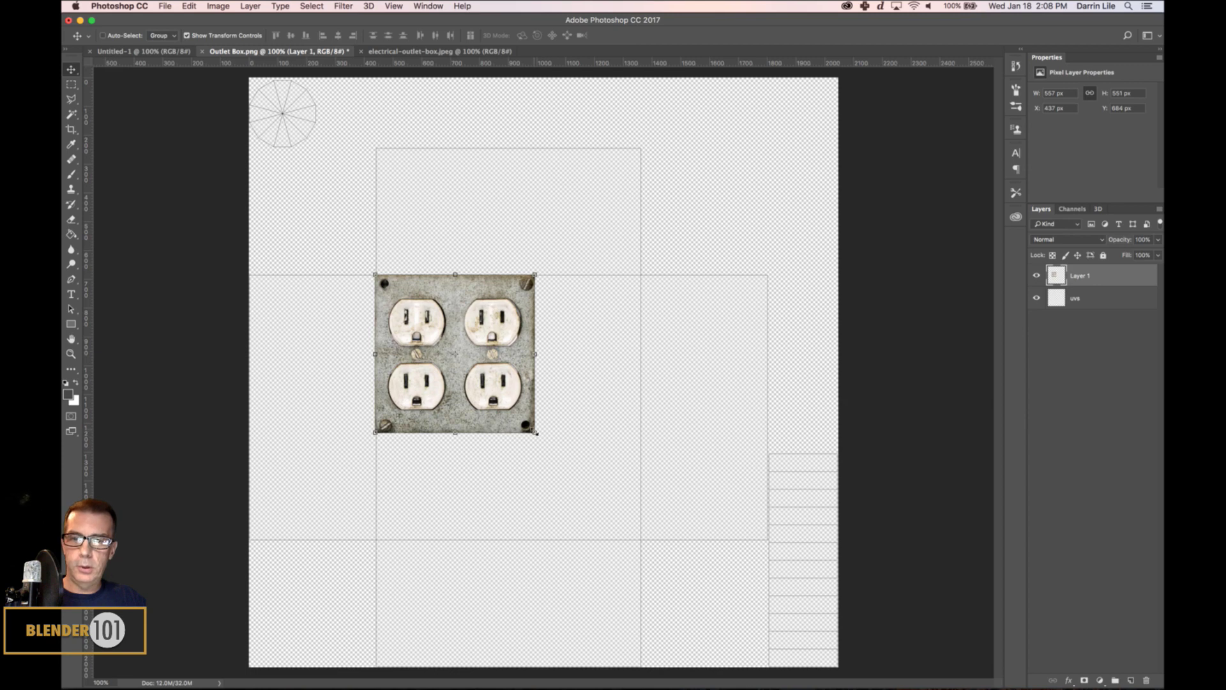
drag(535, 433, 627, 556)
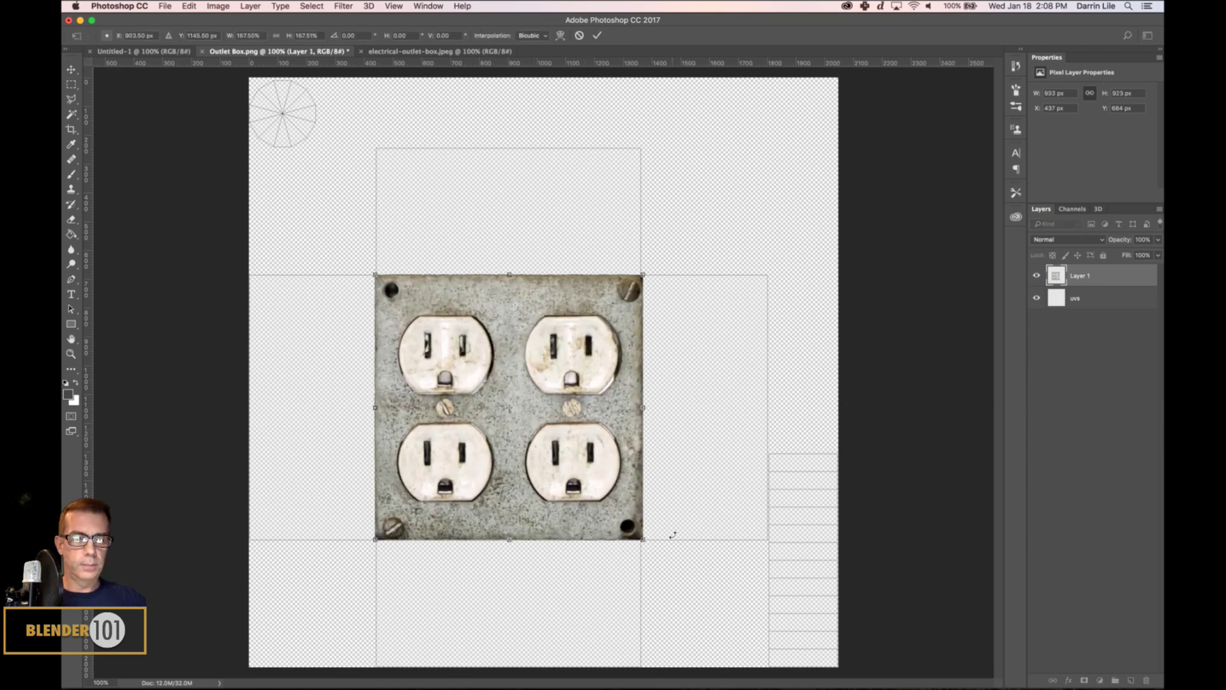
key(Return)
drag(1096, 275, 1090, 335)
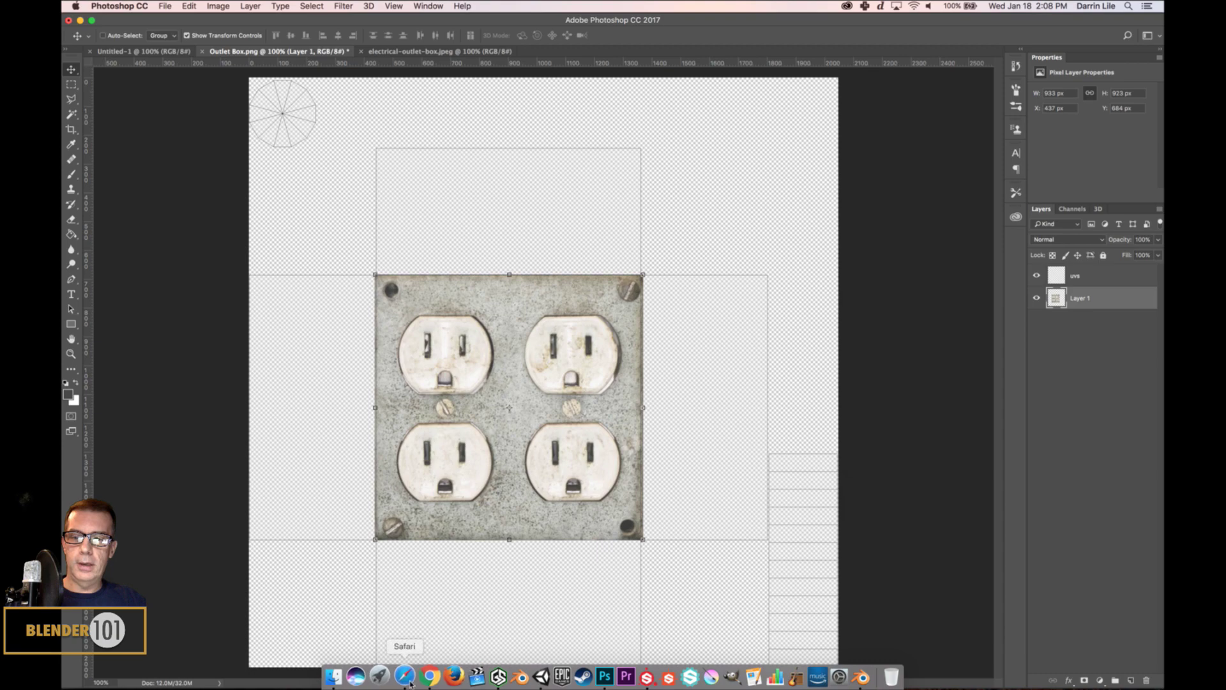
- Switch to Safari and search textures.com for metal
click(406, 673)
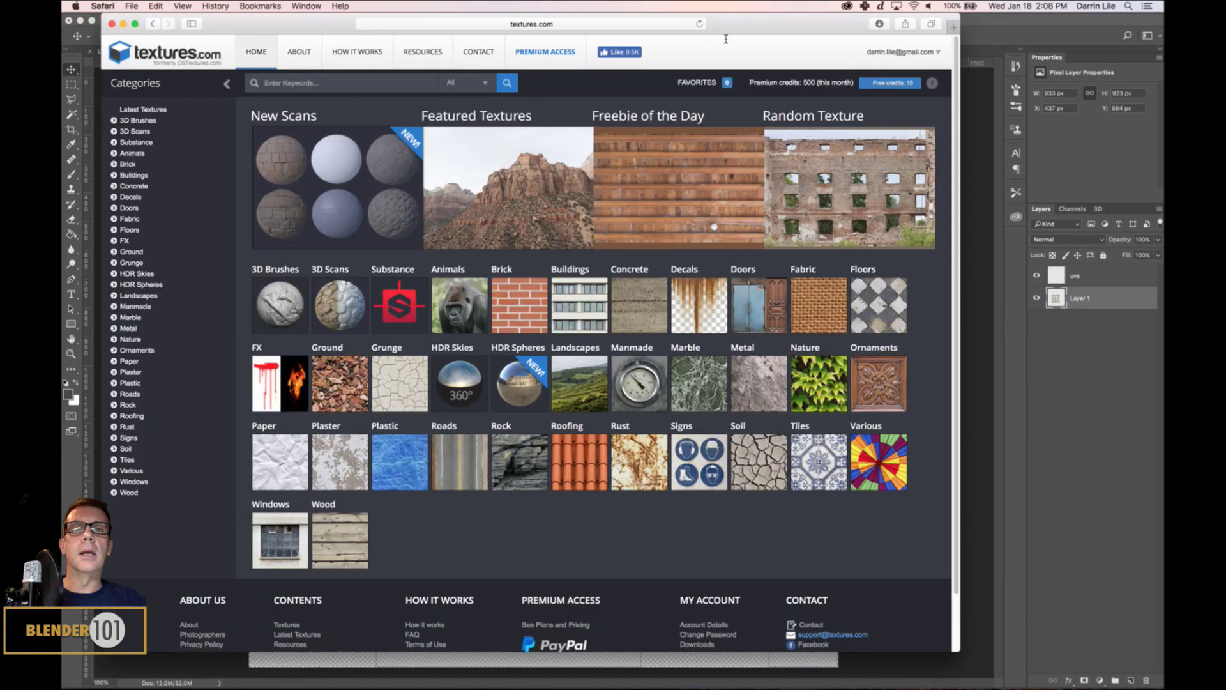
drag(726, 29, 792, 30)
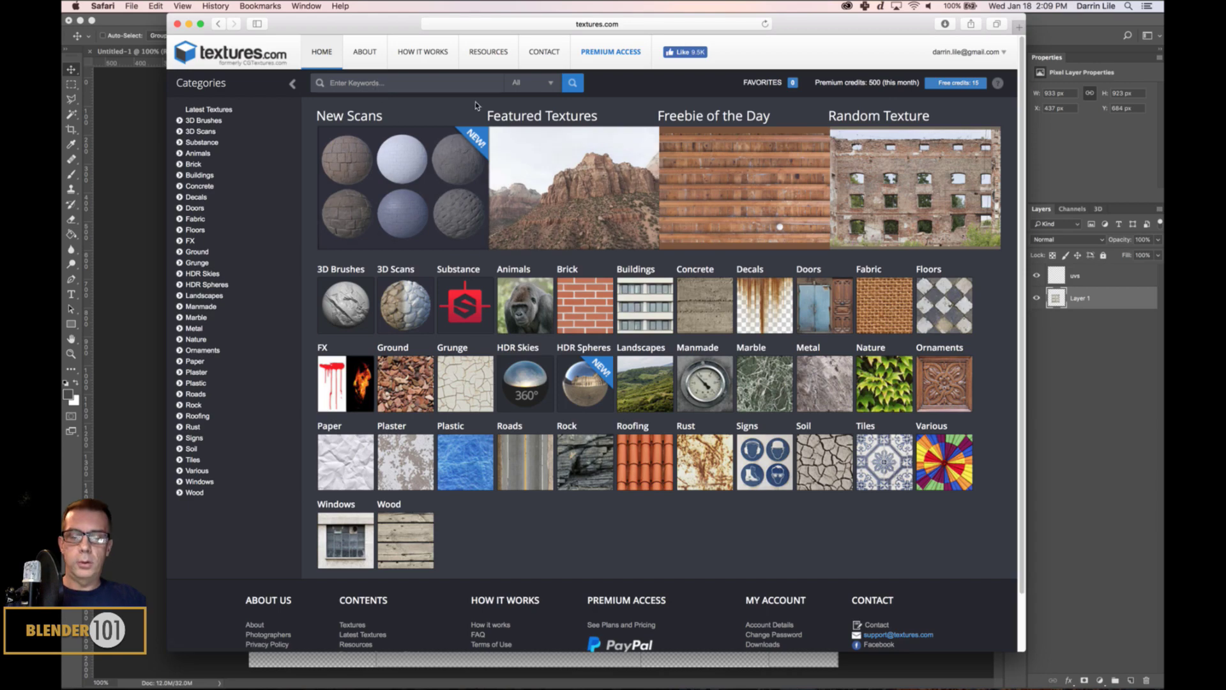
text(metal)
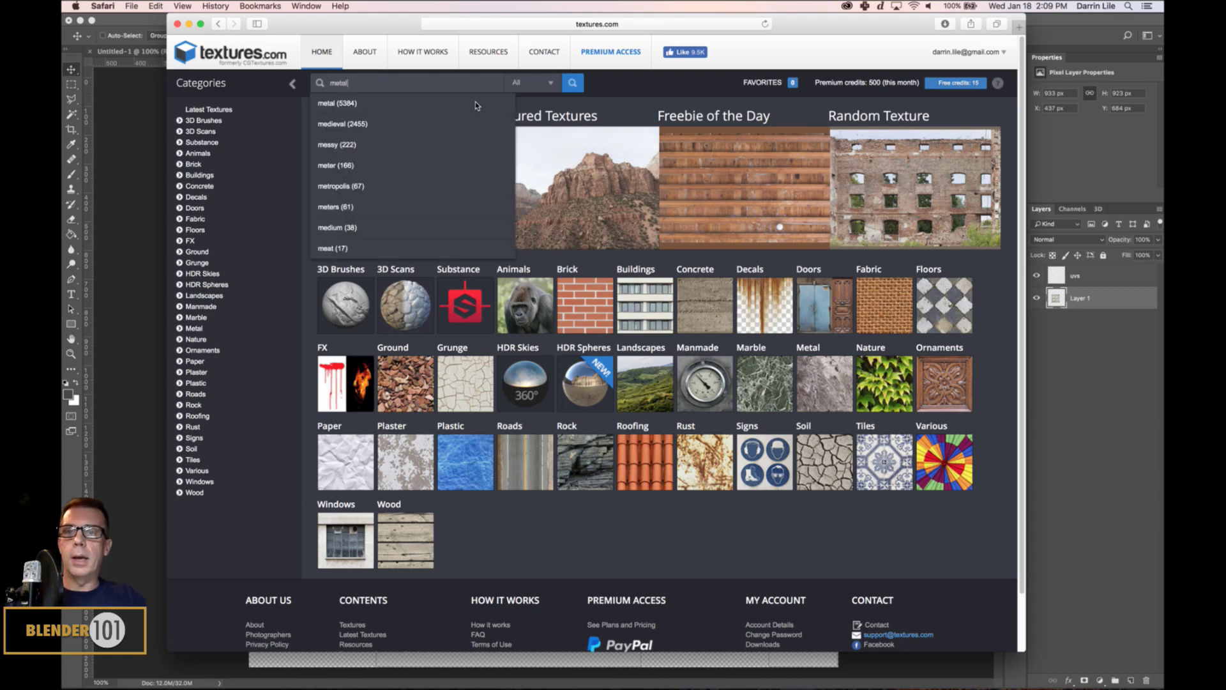
key(Return)
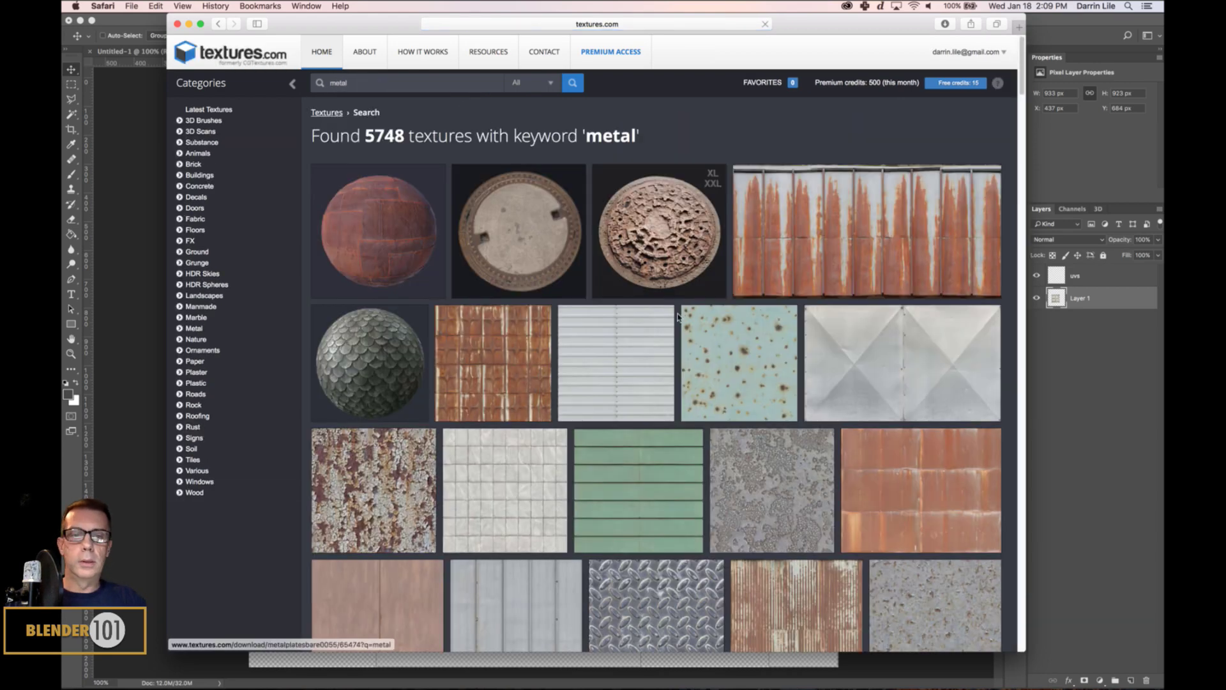
- Open the RustPaint0305 texture from the results and download its seamless Image 1 in Medium size, 1600x1600
scroll(939, 396, down, 5)
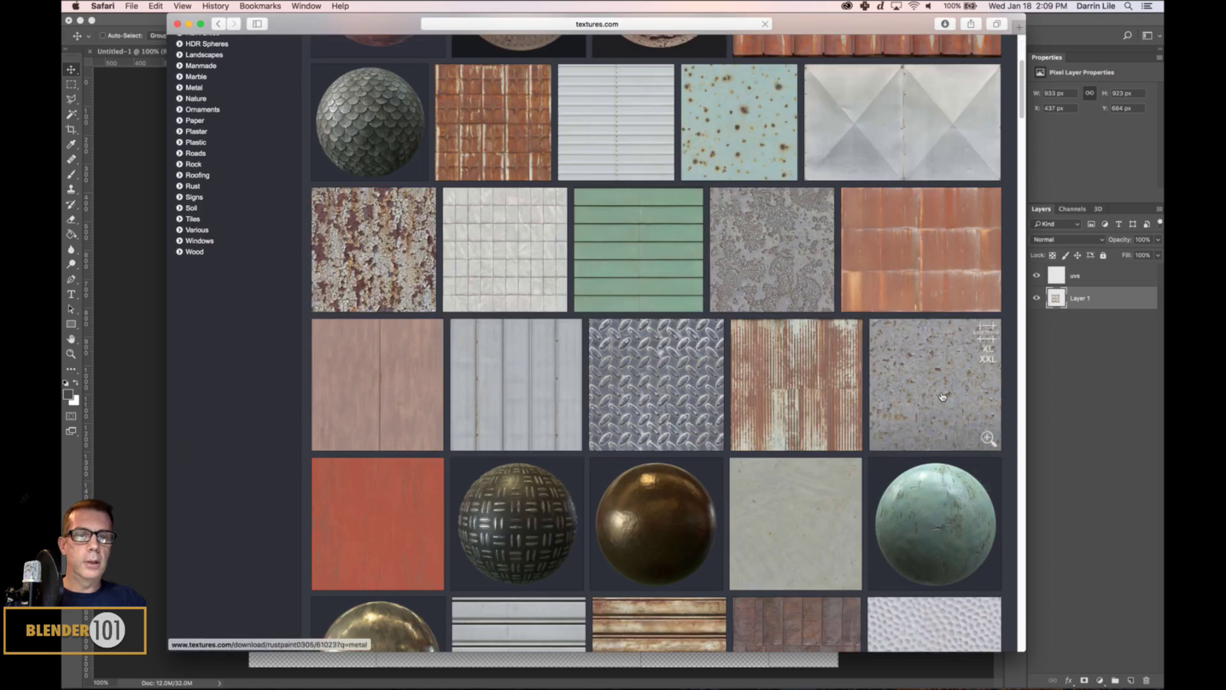
click(942, 396)
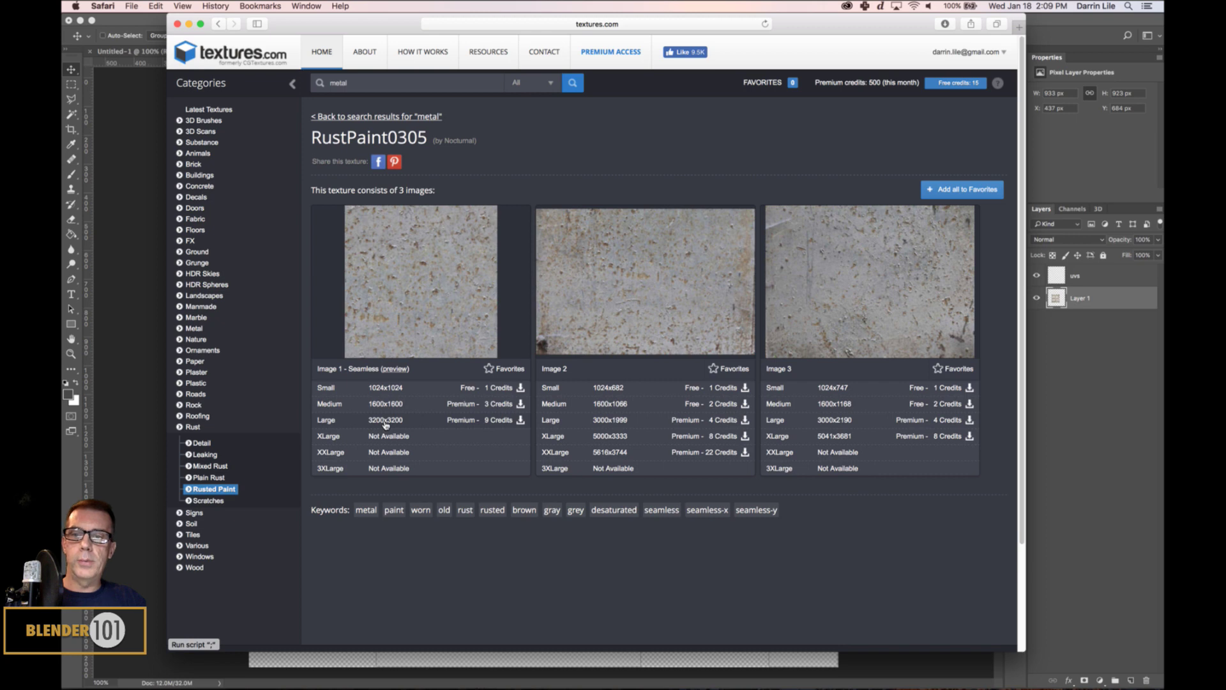
mouse_move(385, 425)
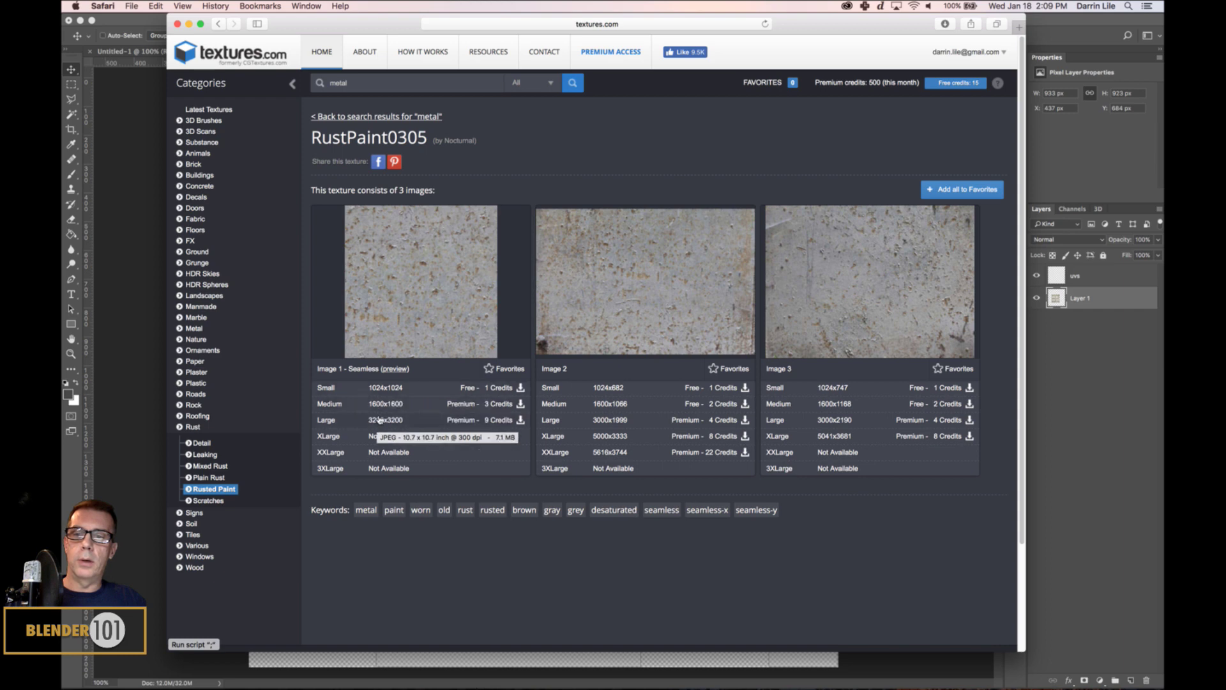
click(392, 407)
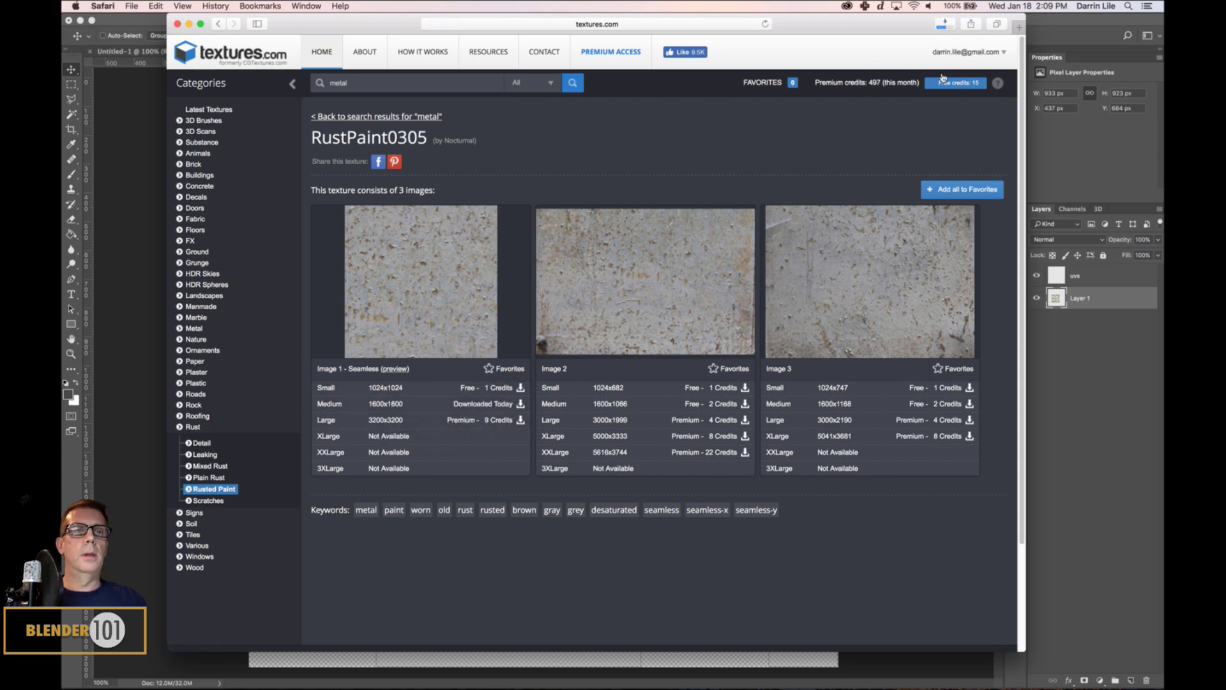
- Switch to Photoshop and open RustPaint0305_1_seamless_M.jpg from the Downloads folder
click(951, 26)
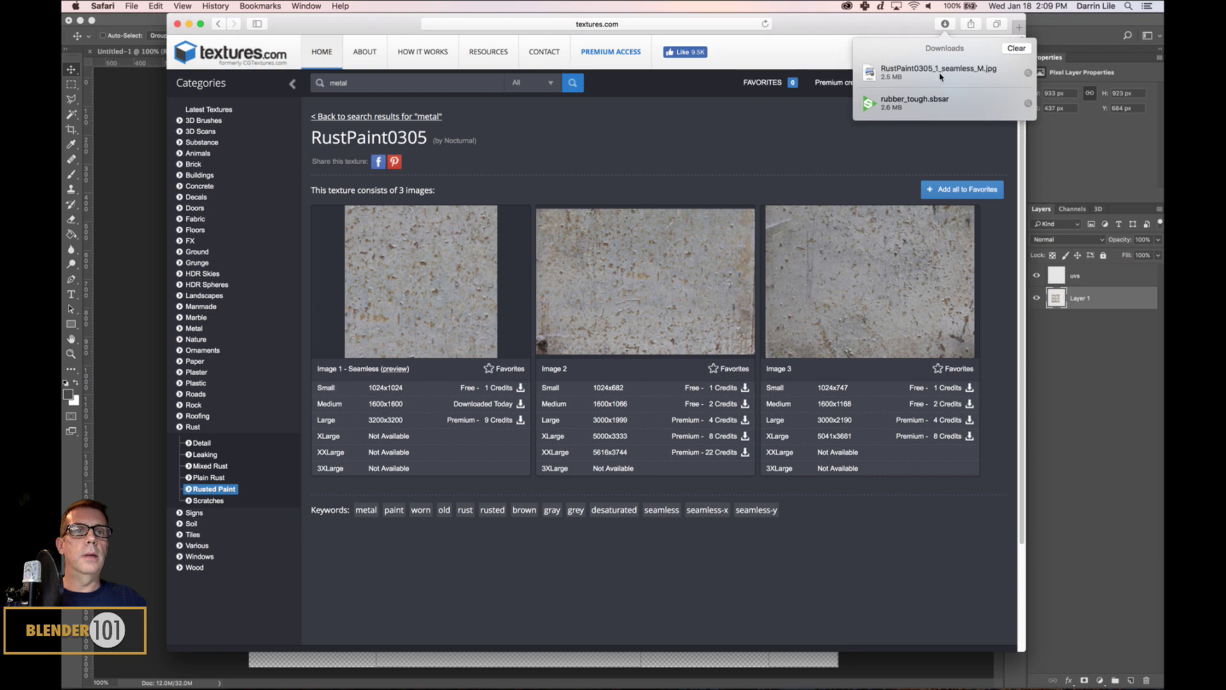
click(1053, 22)
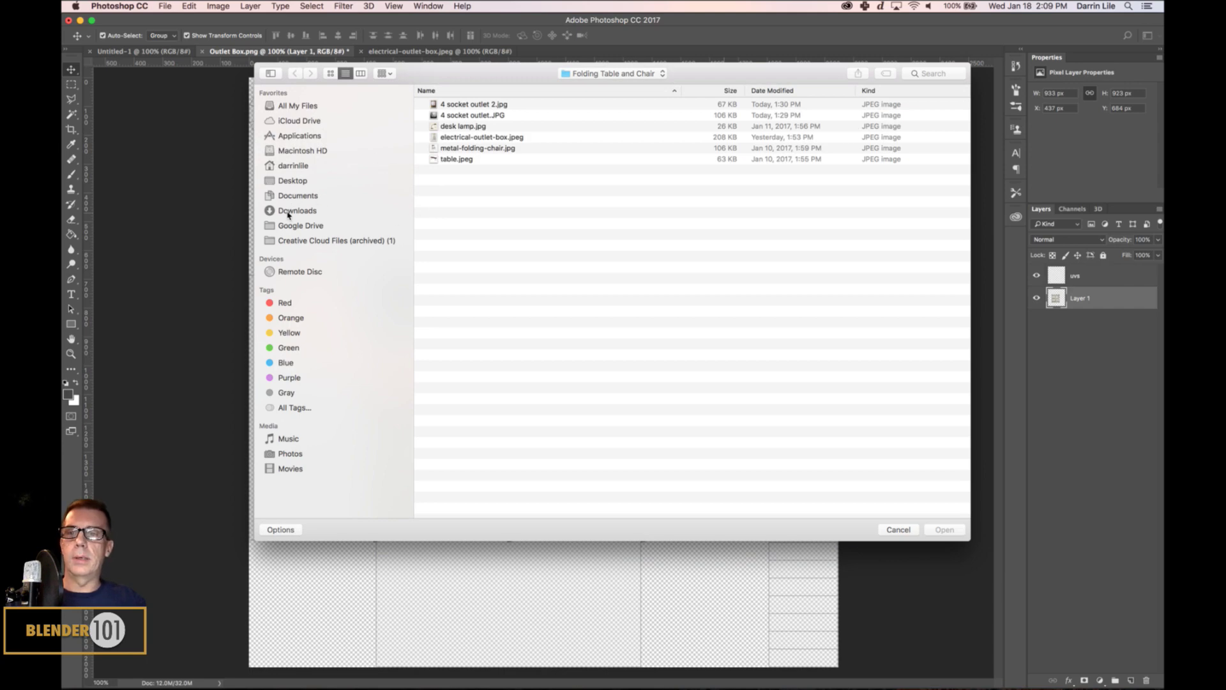
click(290, 213)
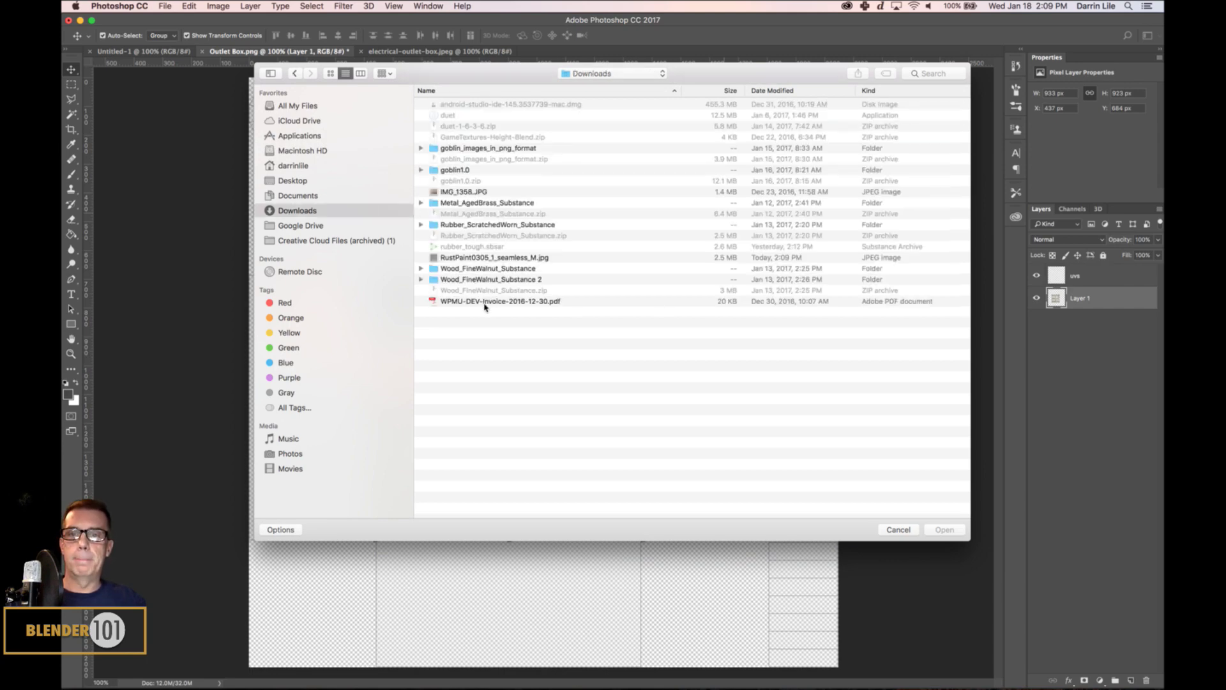
click(481, 258)
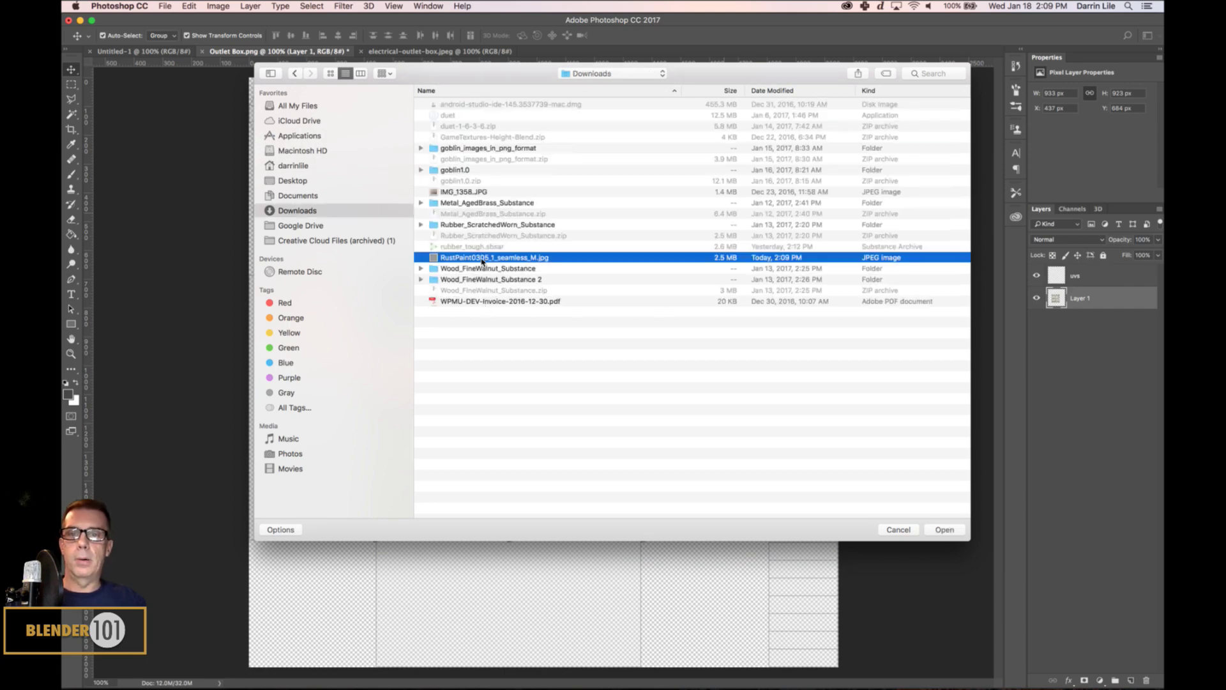
click(948, 530)
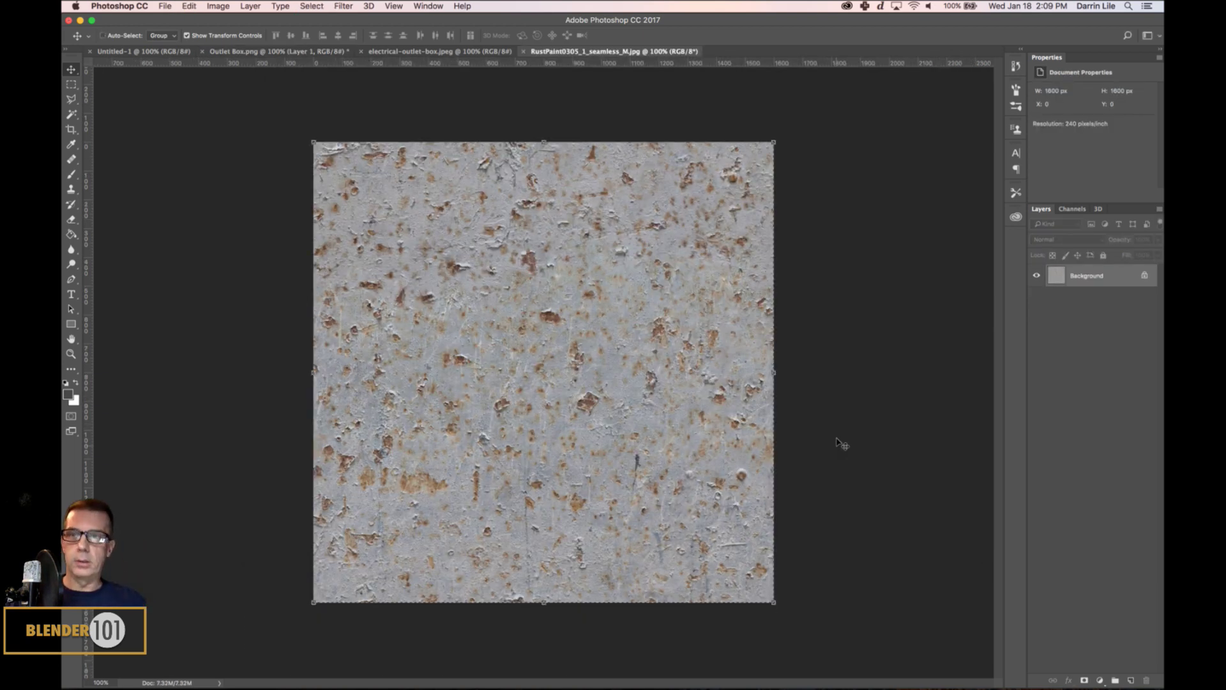
- Place the rust texture in Outlet Box.png and scale it proportionally to about 462 px square over the left half of the upper UV panel
shift+drag(297, 49, 631, 345)
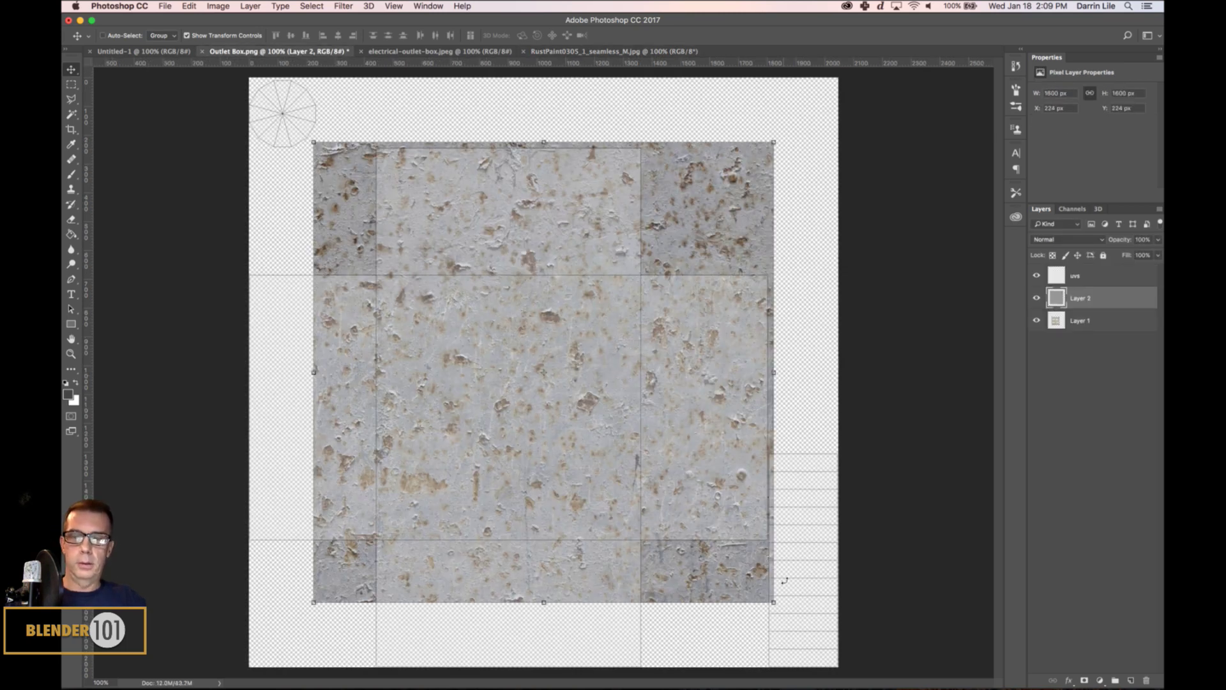
shift+drag(772, 603, 472, 238)
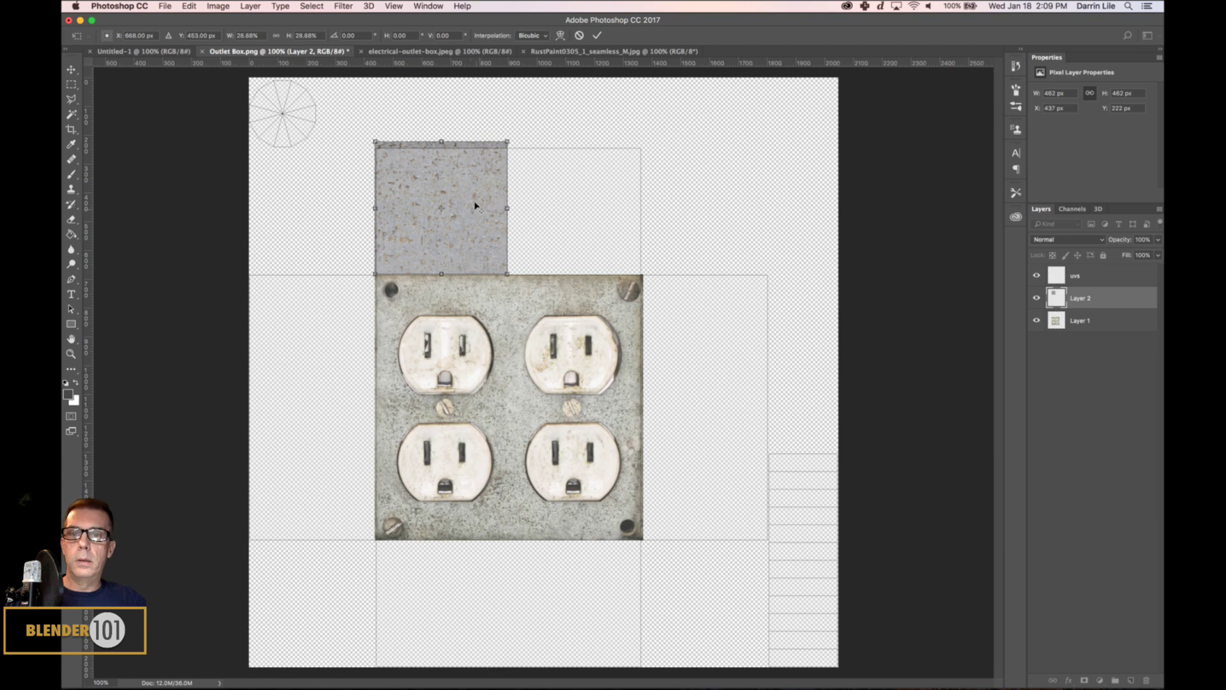
drag(475, 206, 574, 217)
key(super+z)
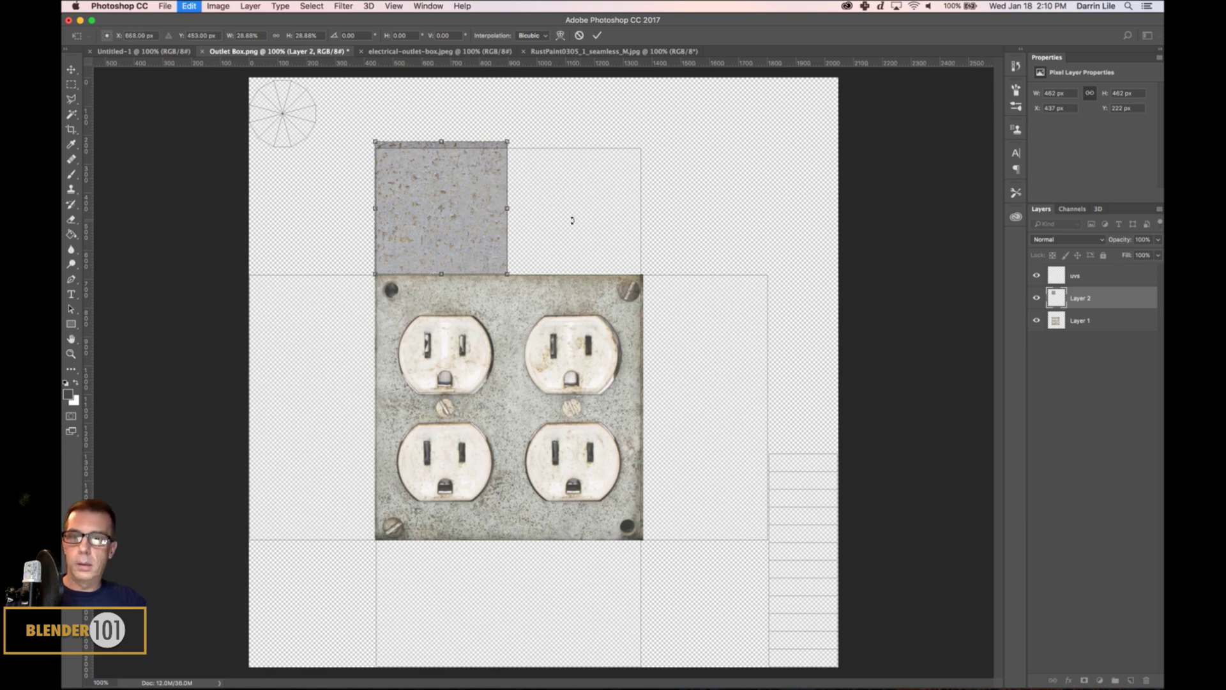
key(Return)
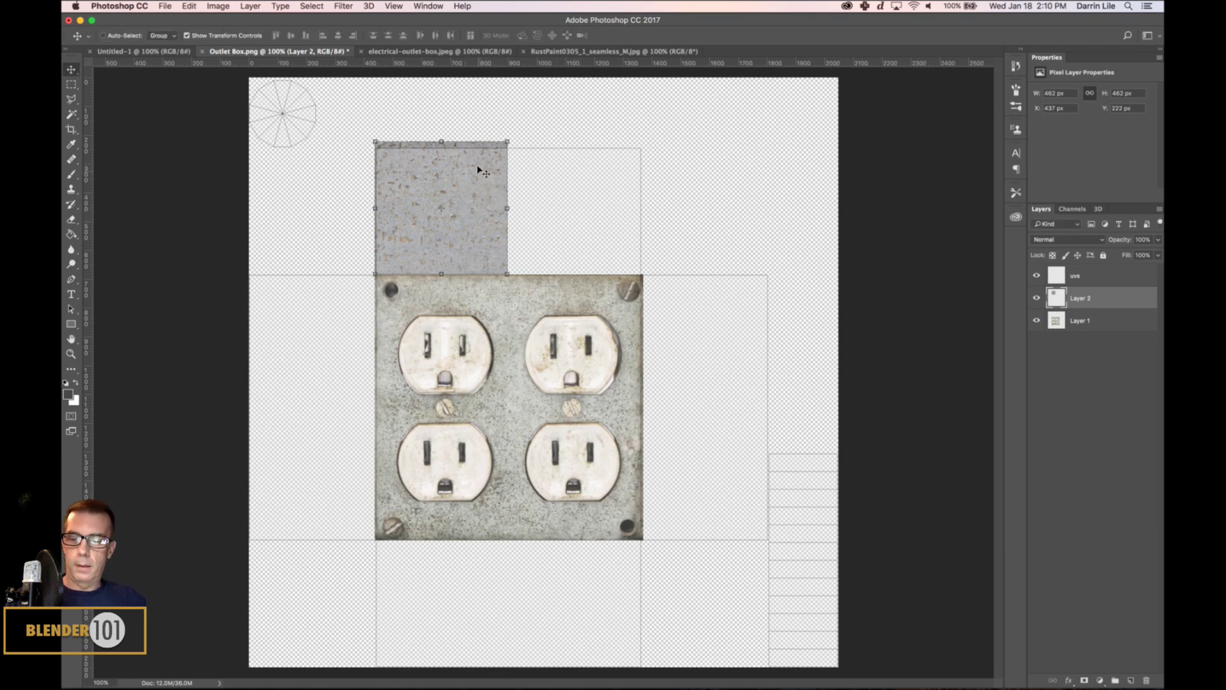
- Duplicate the metal tile to fill the panel above the outlets, and copy the tile pair to the lower panel and toward the right panel
alt+drag(473, 171, 603, 177)
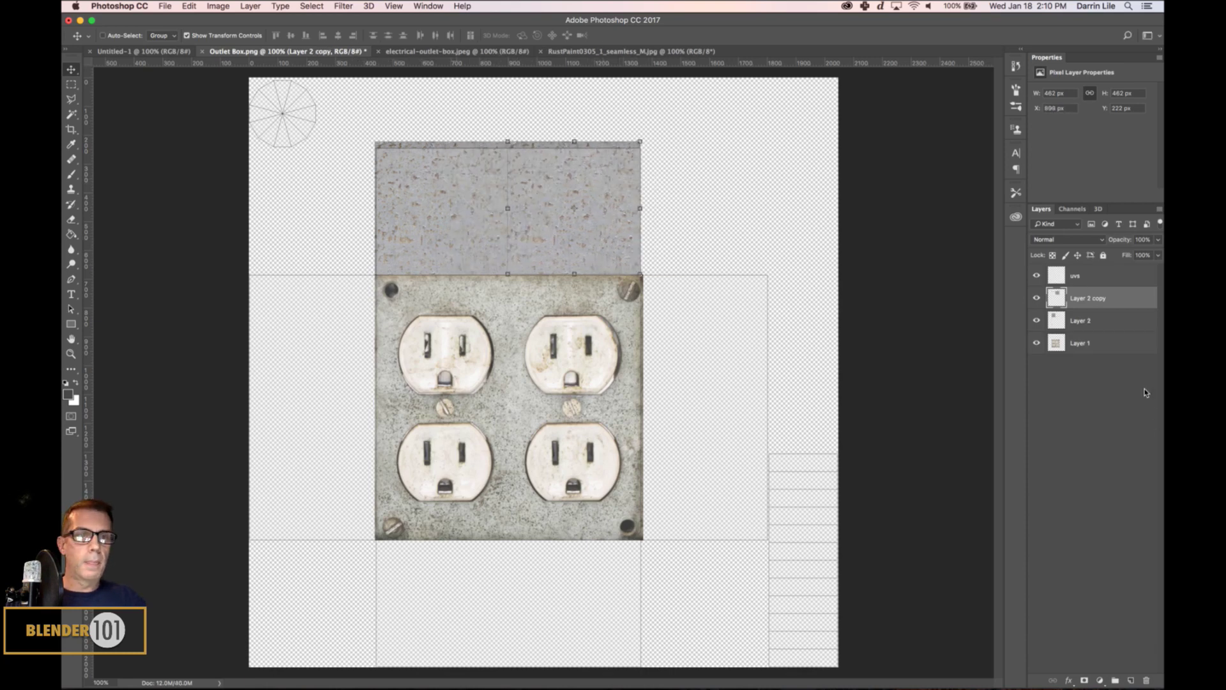
shift+click(1112, 319)
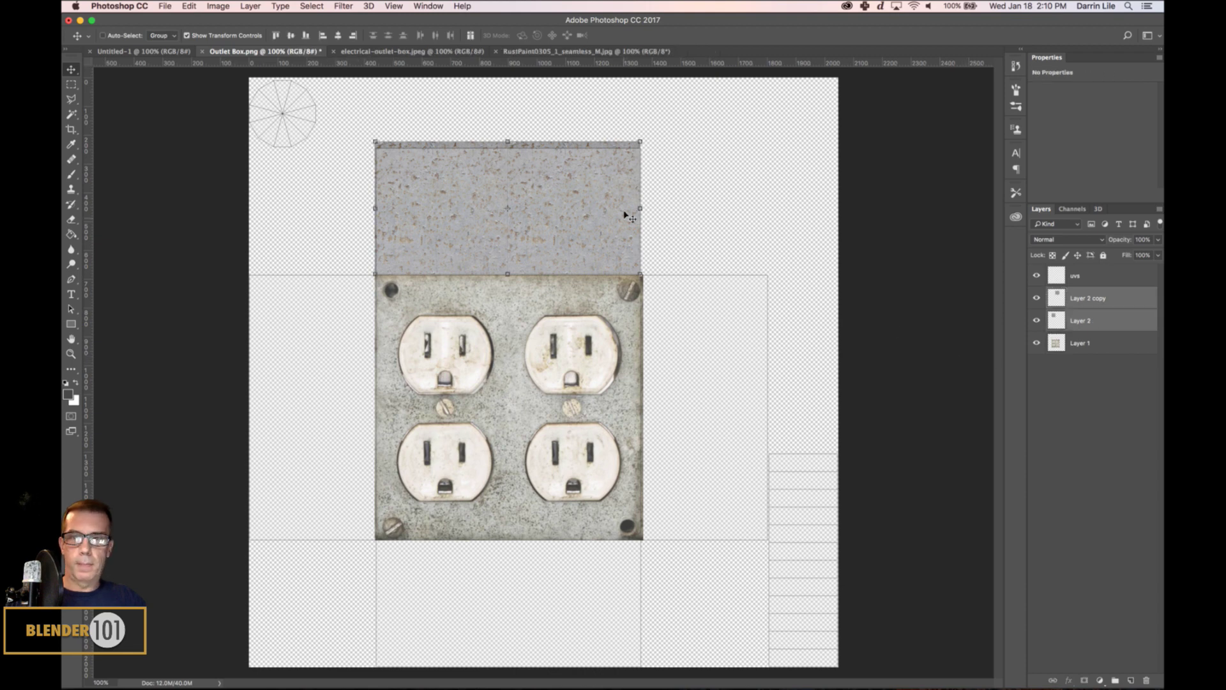
alt+shift+drag(550, 189, 831, 431)
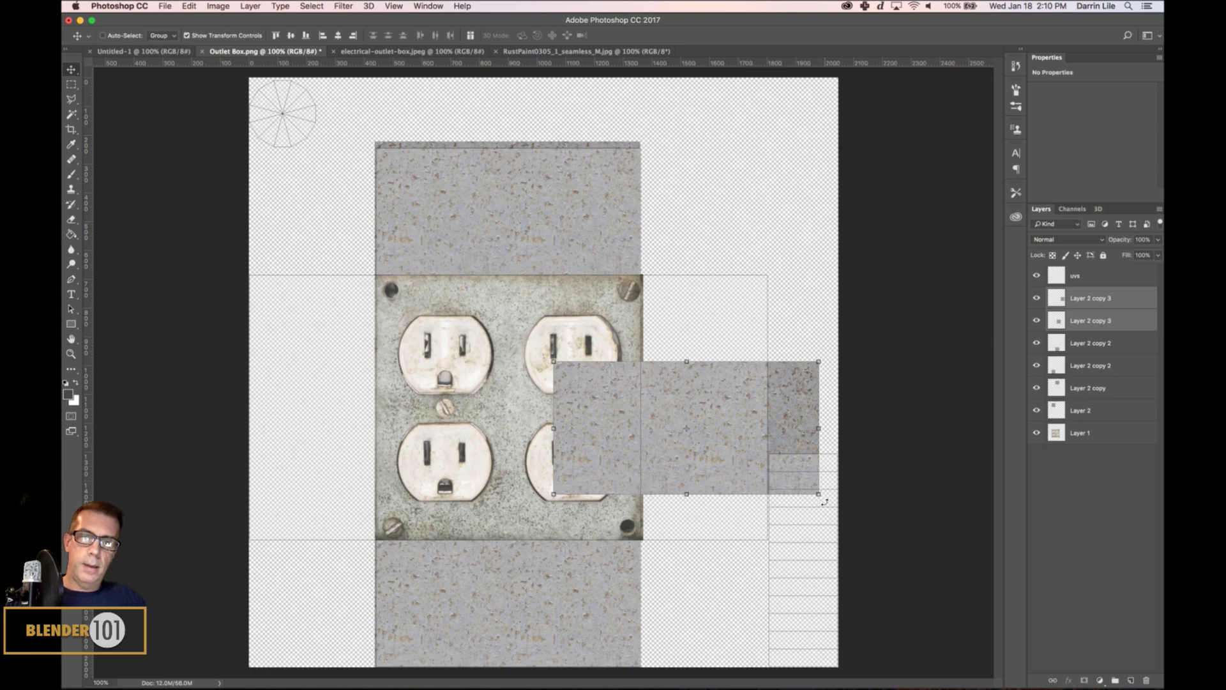
- Rotate the newest metal pair by -90°, align it with the panel right of the outlets, and duplicate it onto the left panel
shift+drag(825, 502, 782, 191)
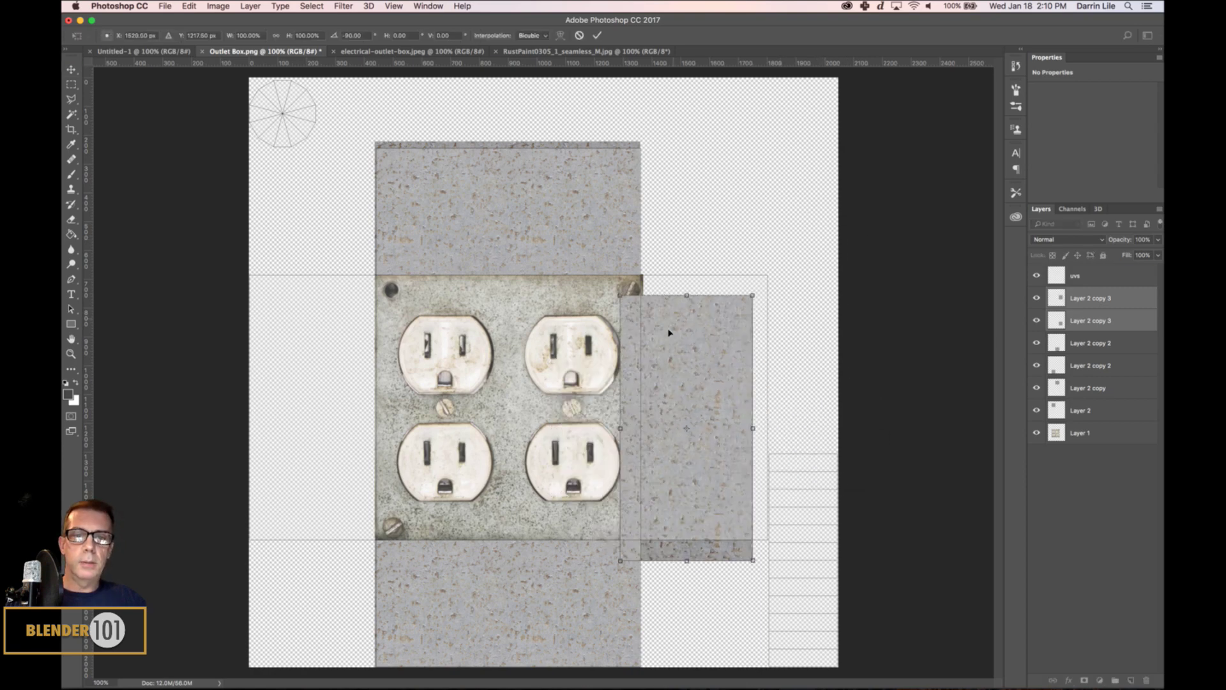
drag(681, 370, 697, 350)
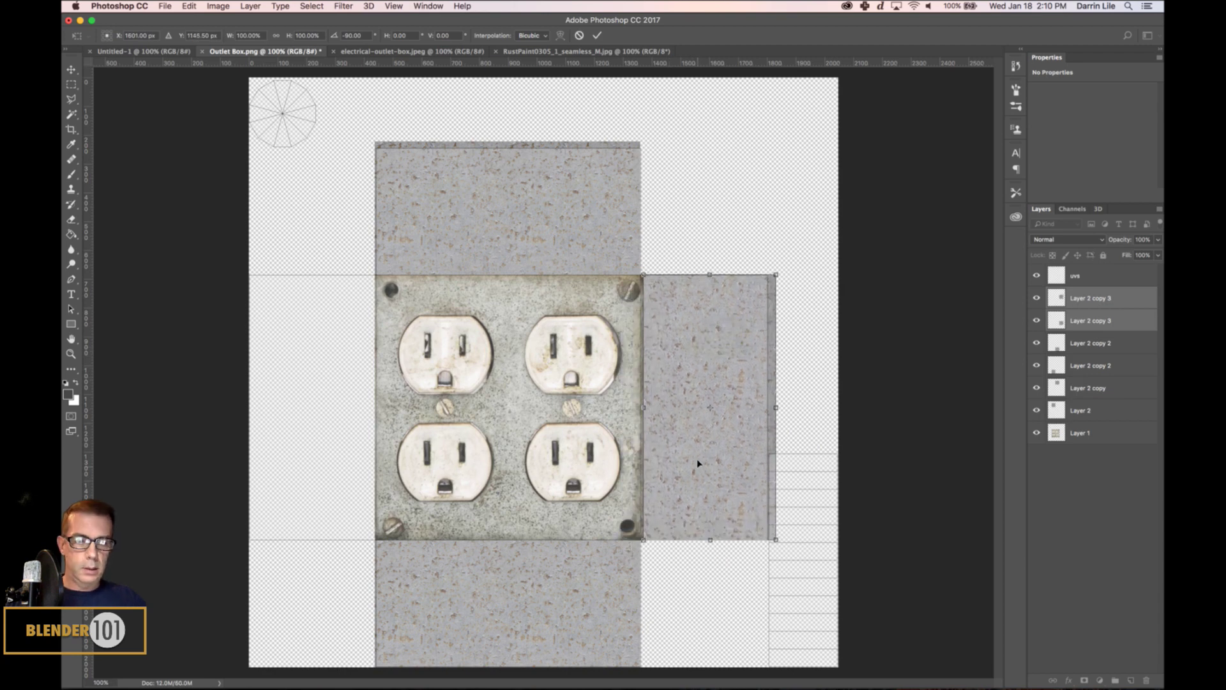
key(Left)
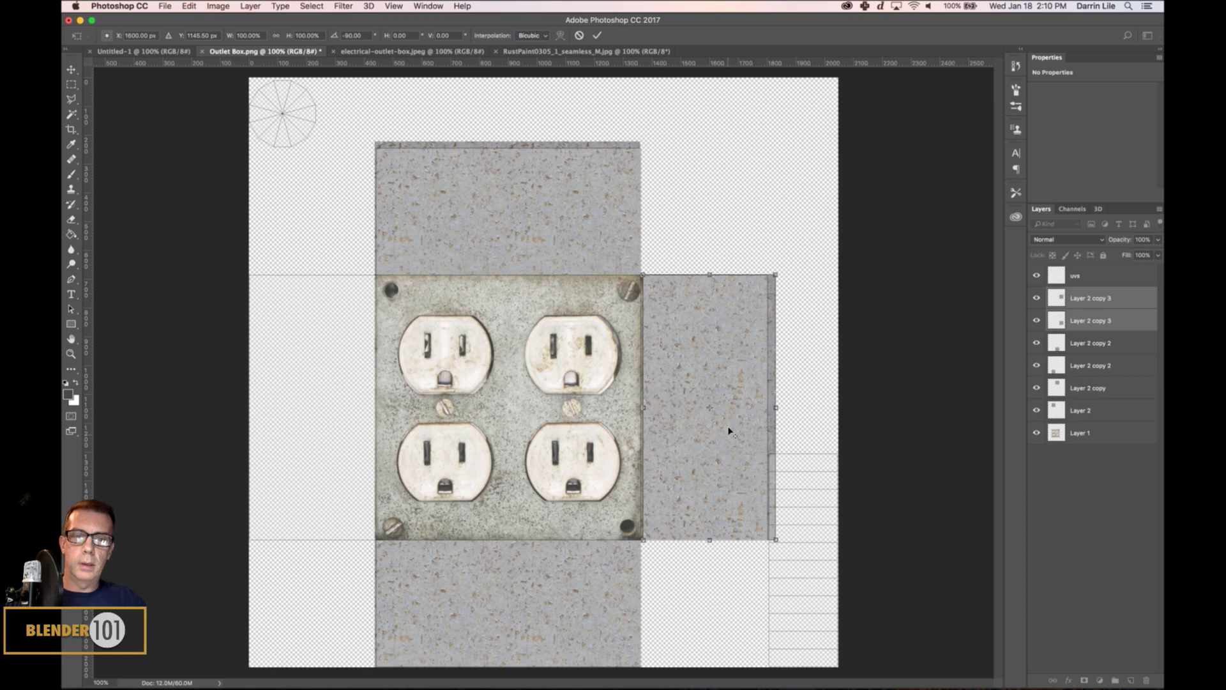
key(Down)
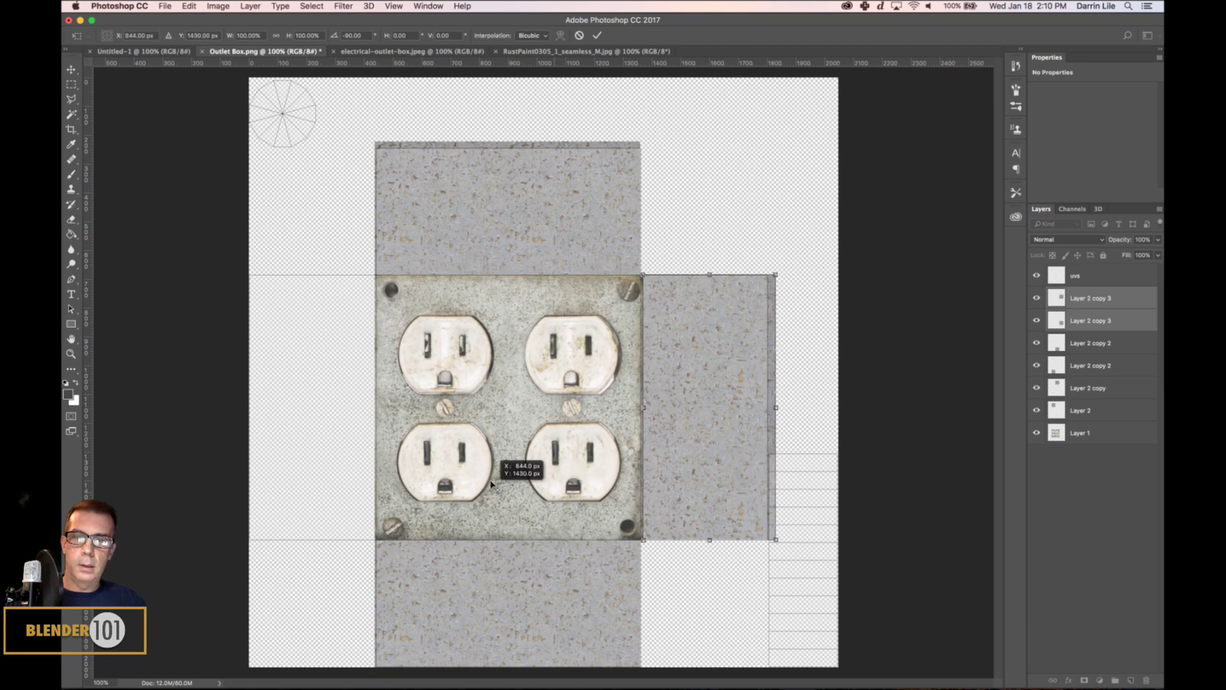
key(Return)
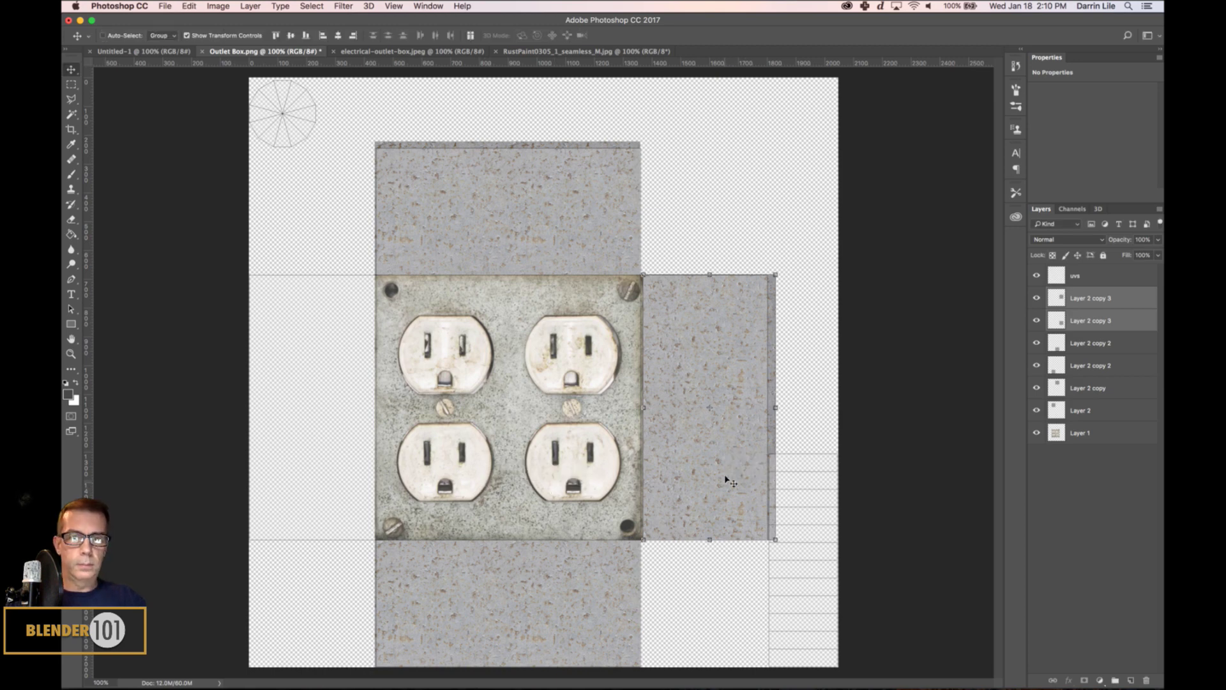
alt+drag(733, 471, 334, 478)
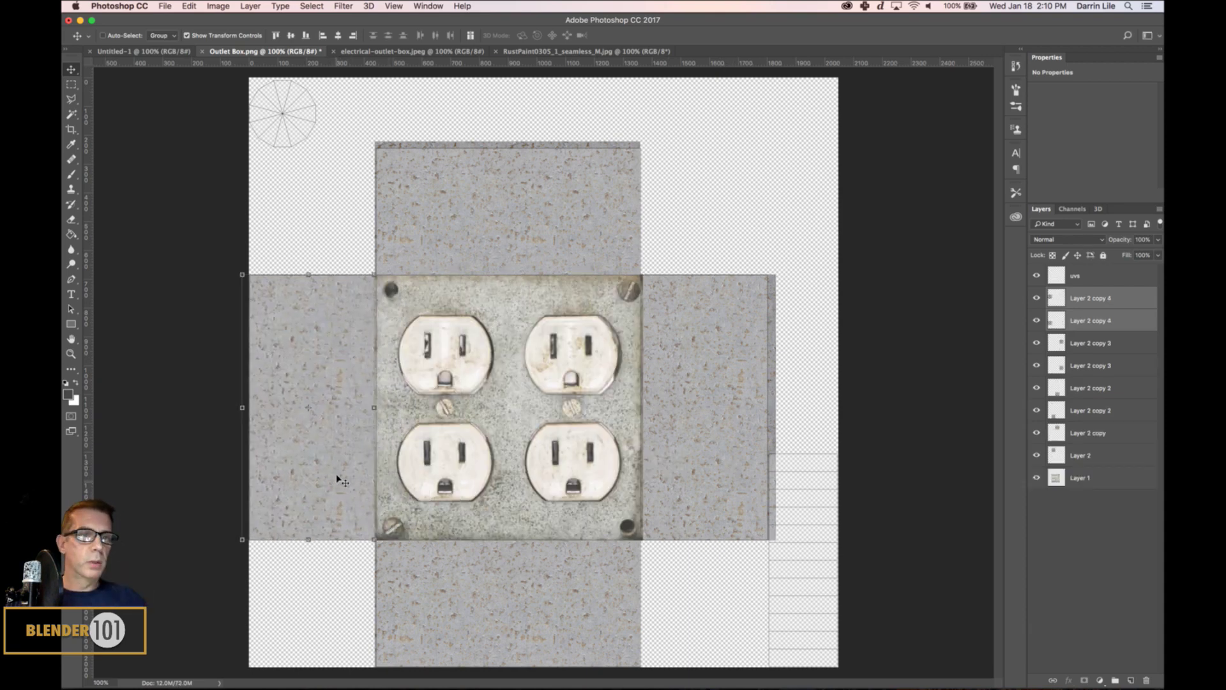
shift+click(1107, 457)
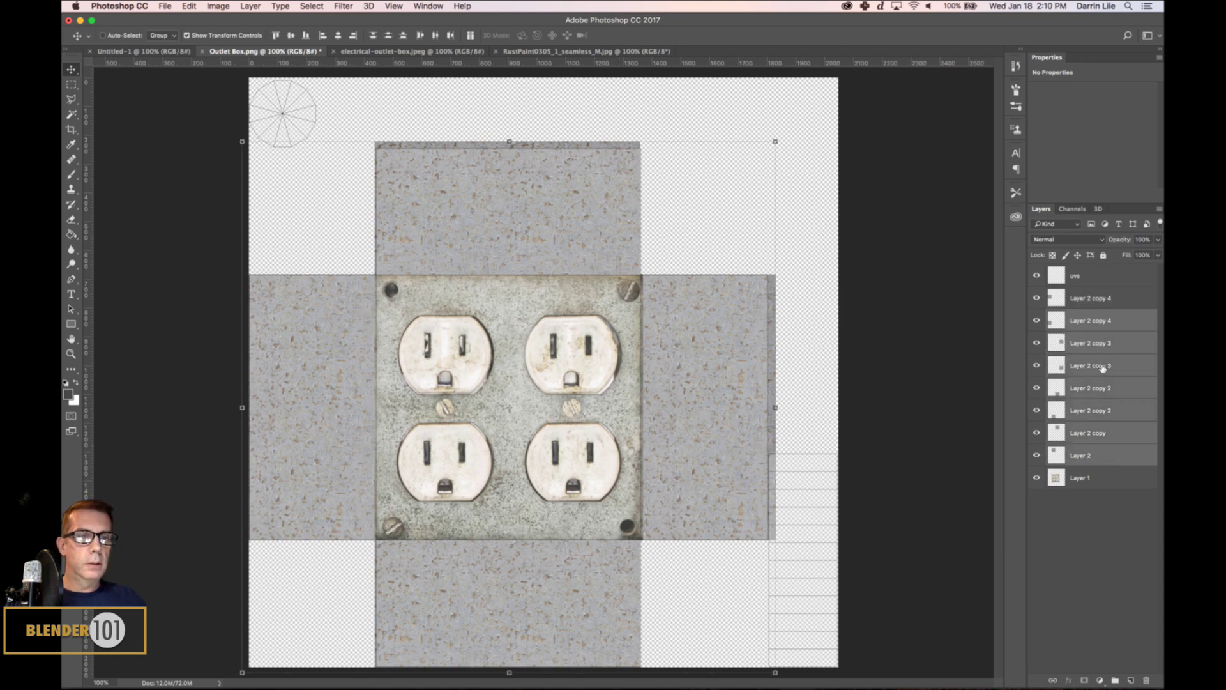
click(1085, 306)
shift+click(1078, 454)
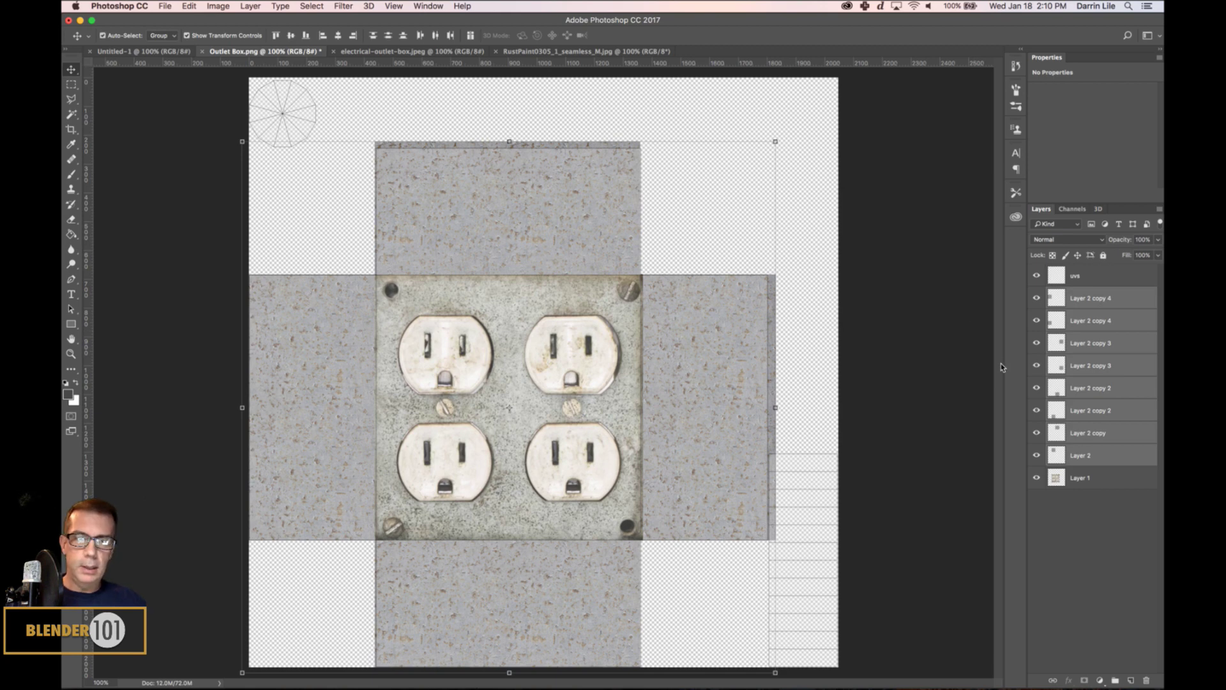
key(super+e)
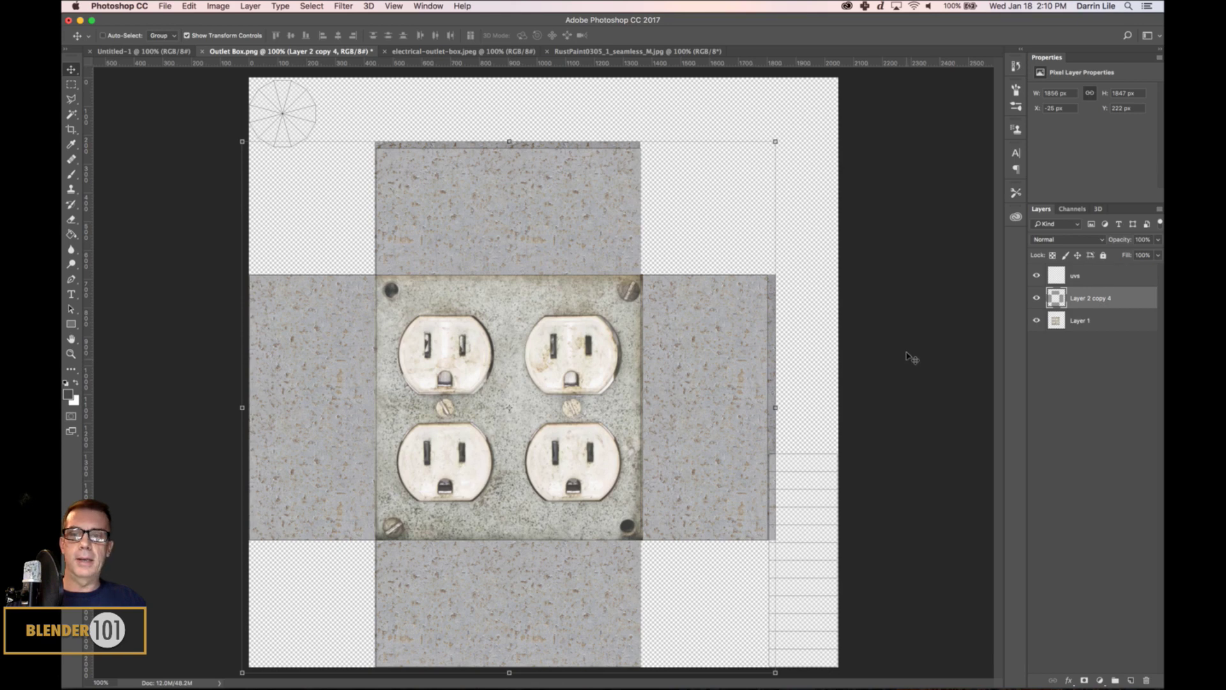
key(super)
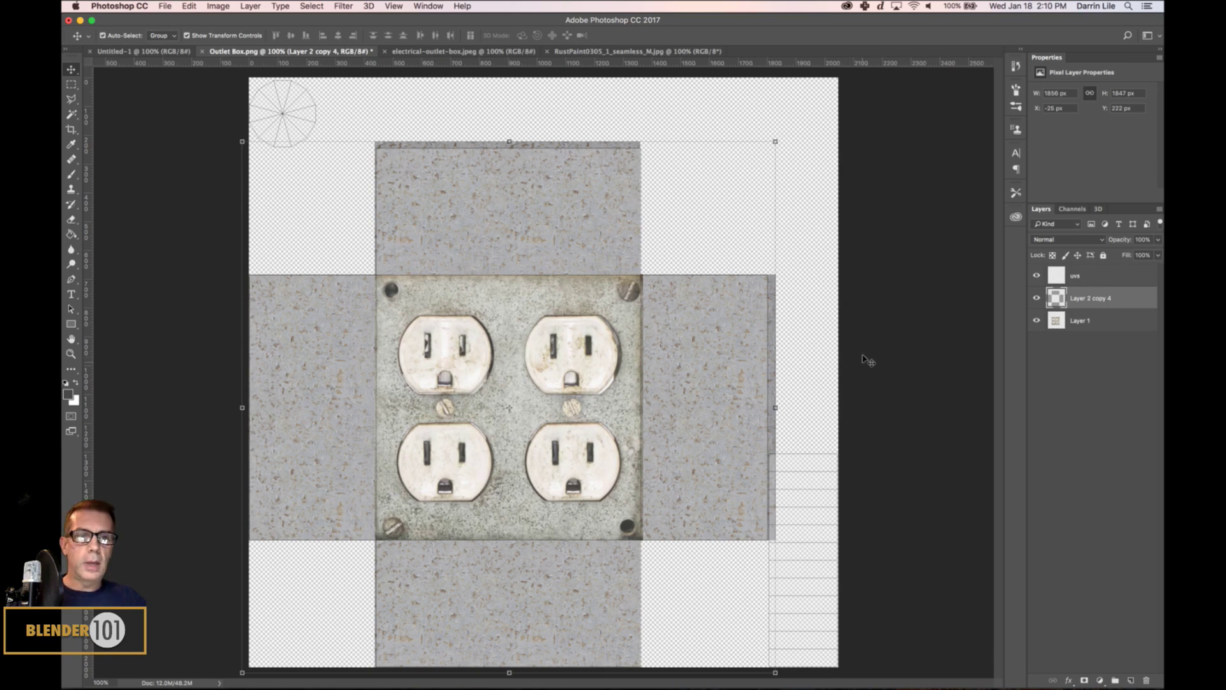
key(super+z)
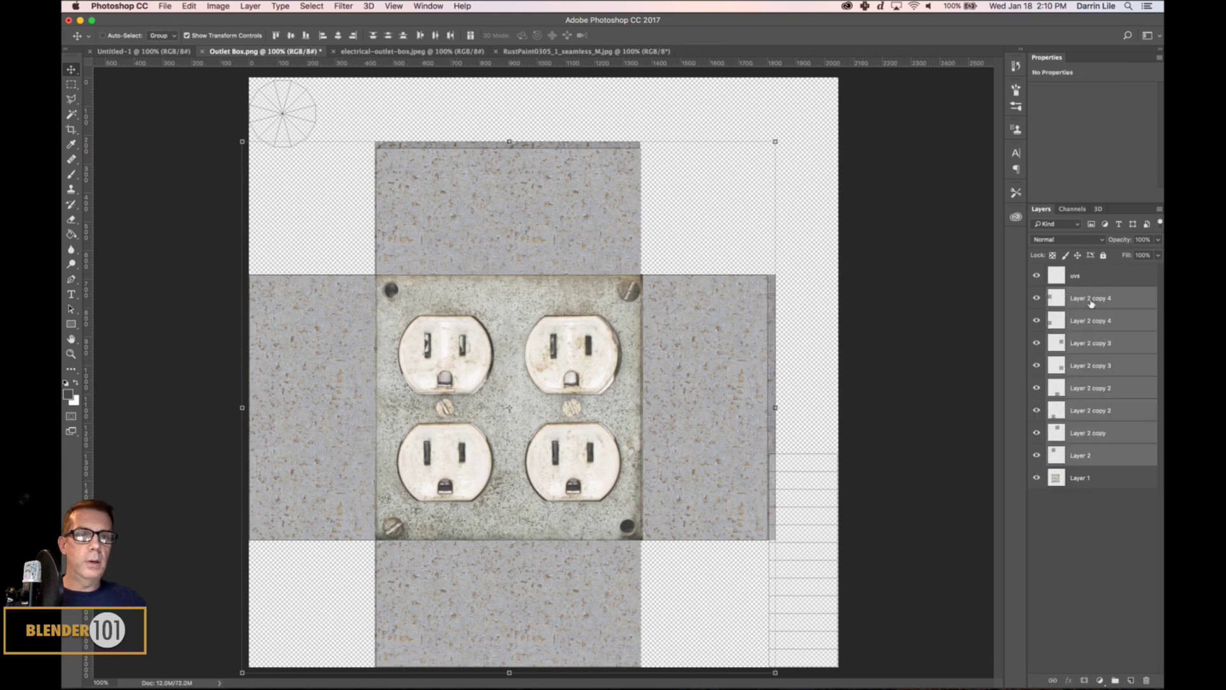
- Copy a single metal tile over the circular UV island and stack two more copies over the narrow strips in the lower-right corner
click(1090, 320)
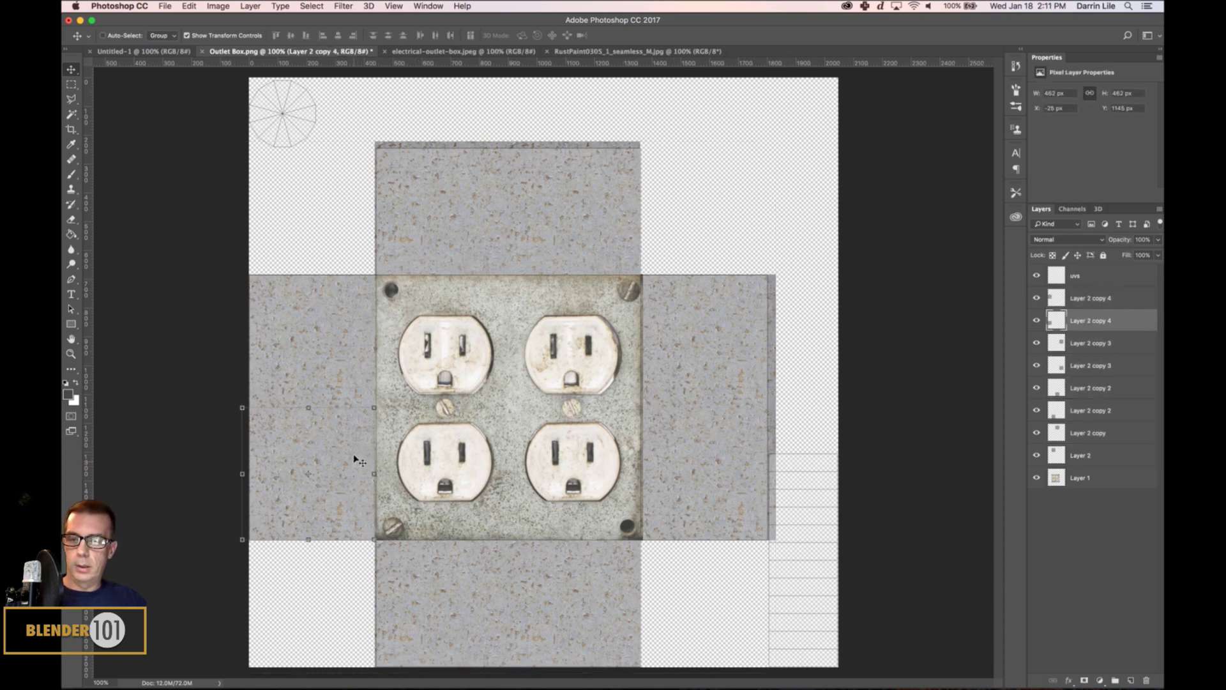
alt+drag(328, 493, 862, 561)
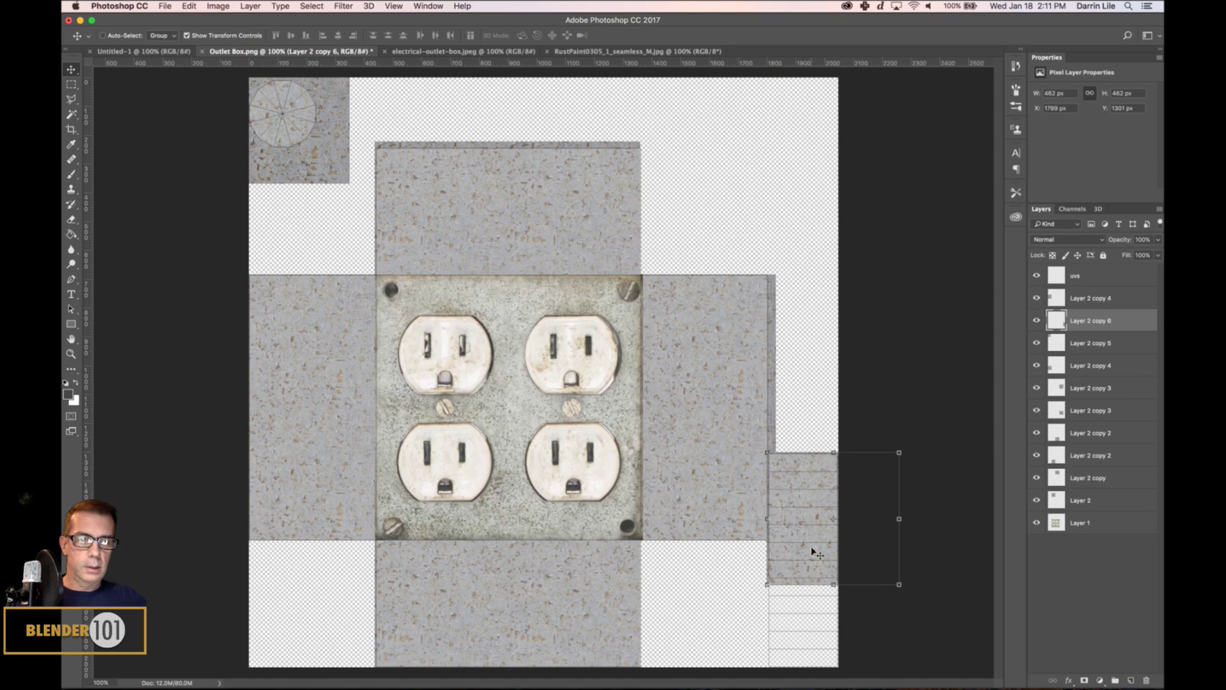
alt+drag(808, 518, 796, 642)
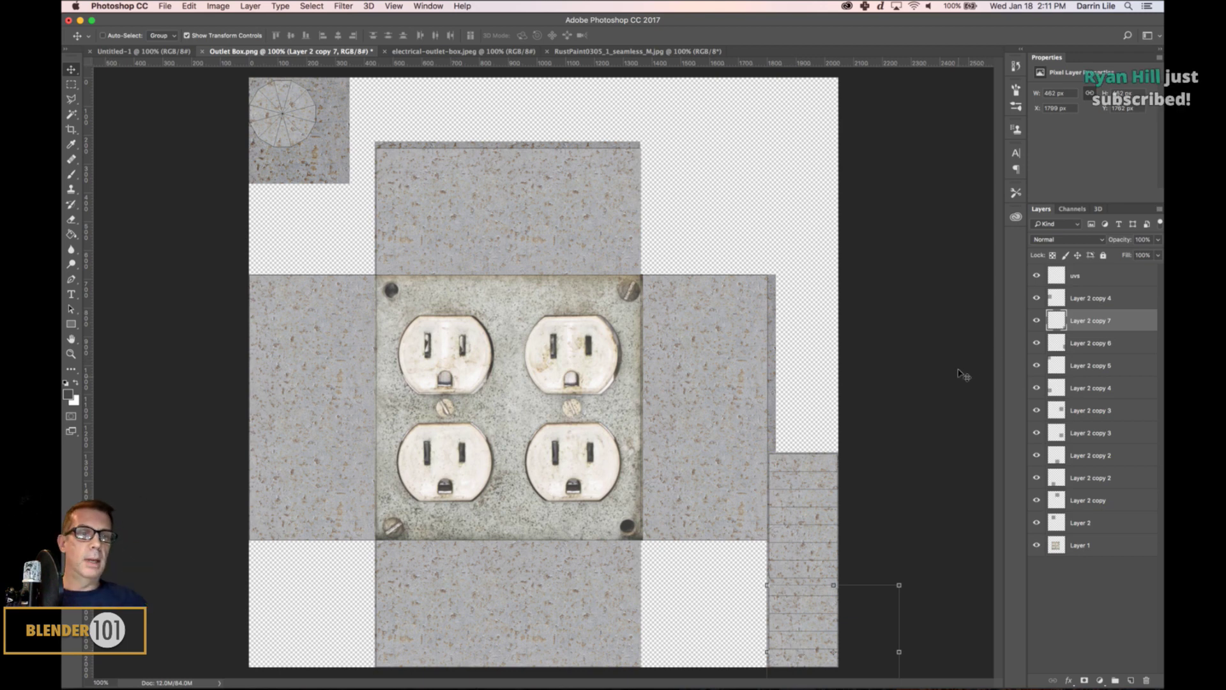
- Merge all the metal tile layers between uvs and Layer 1 into one layer
click(1093, 298)
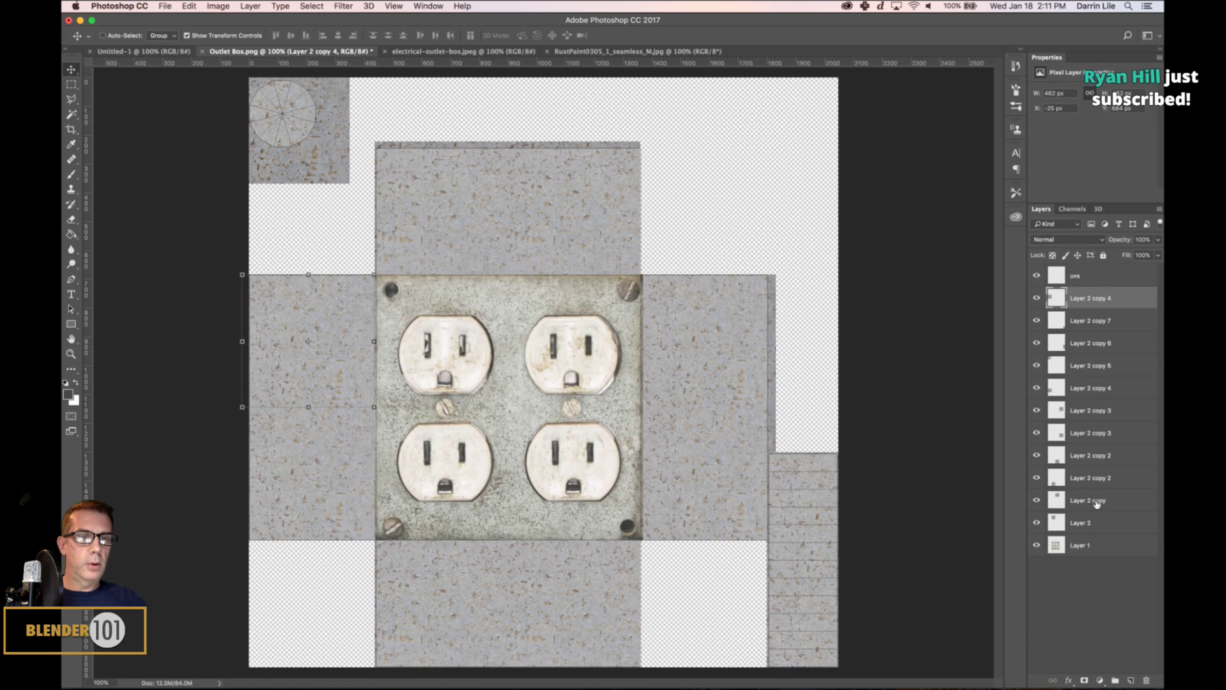
shift+click(1096, 522)
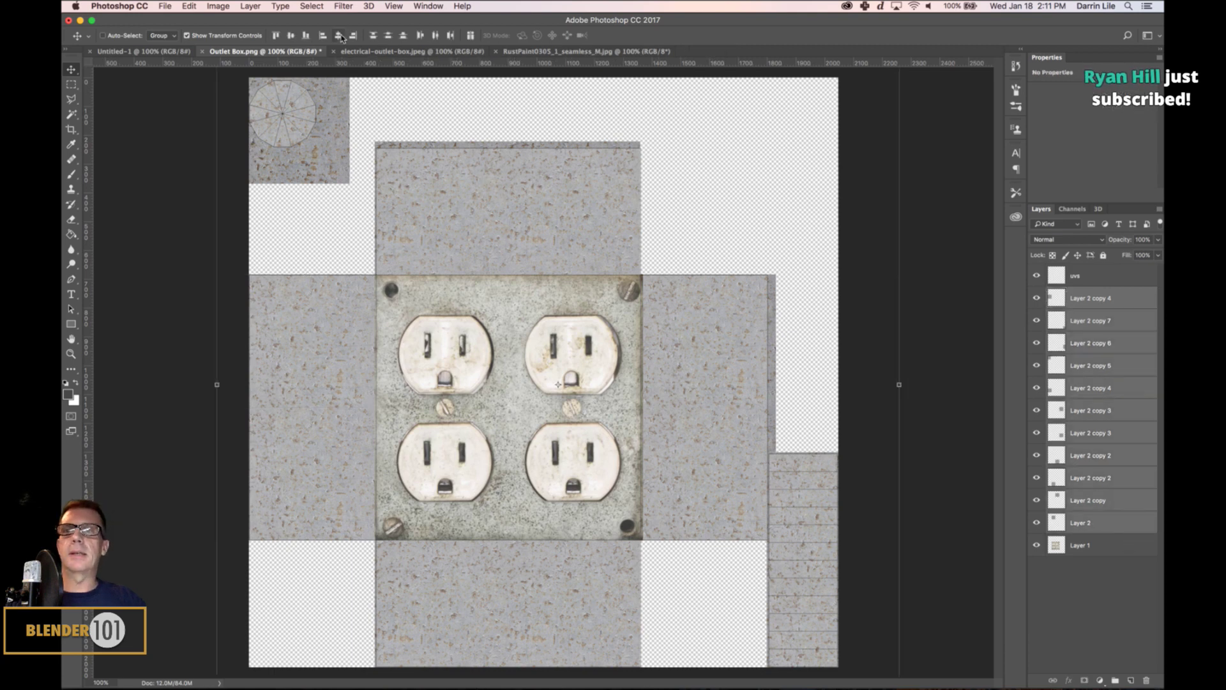
click(219, 9)
mouse_move(235, 19)
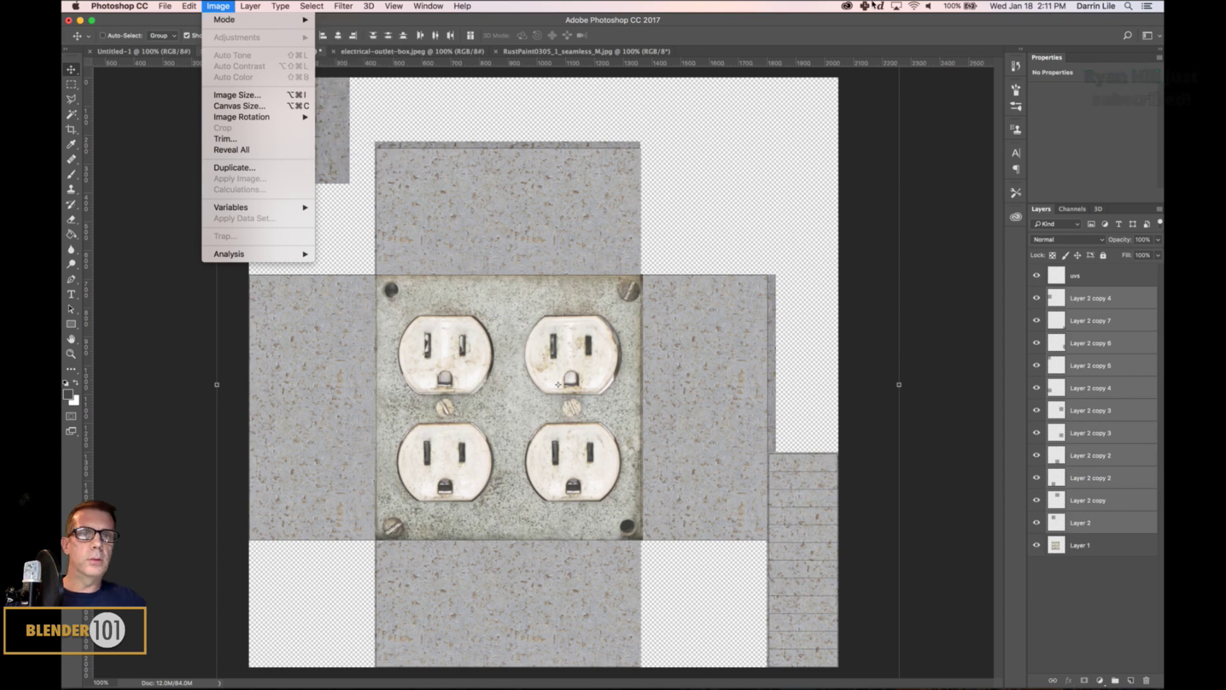
click(861, 24)
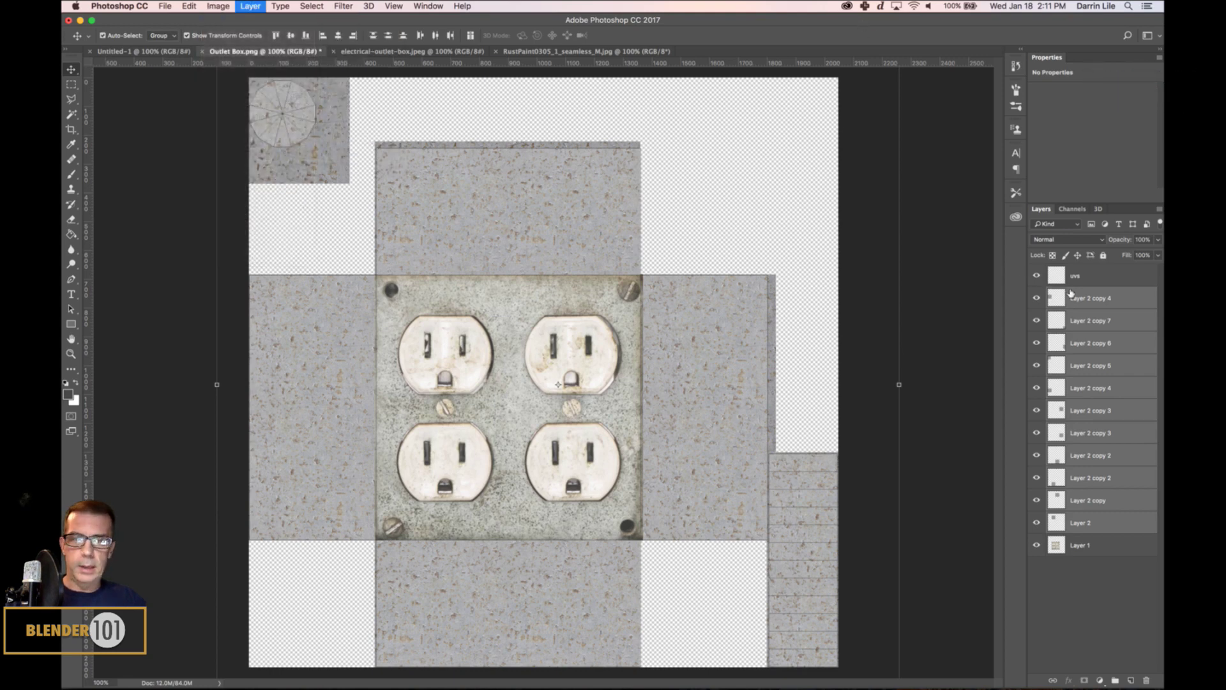
key(super+e)
- Darken the merged metal layer with a Brightness/Contrast adjustment, setting brightness to about -38 and leaving contrast at 0
click(217, 6)
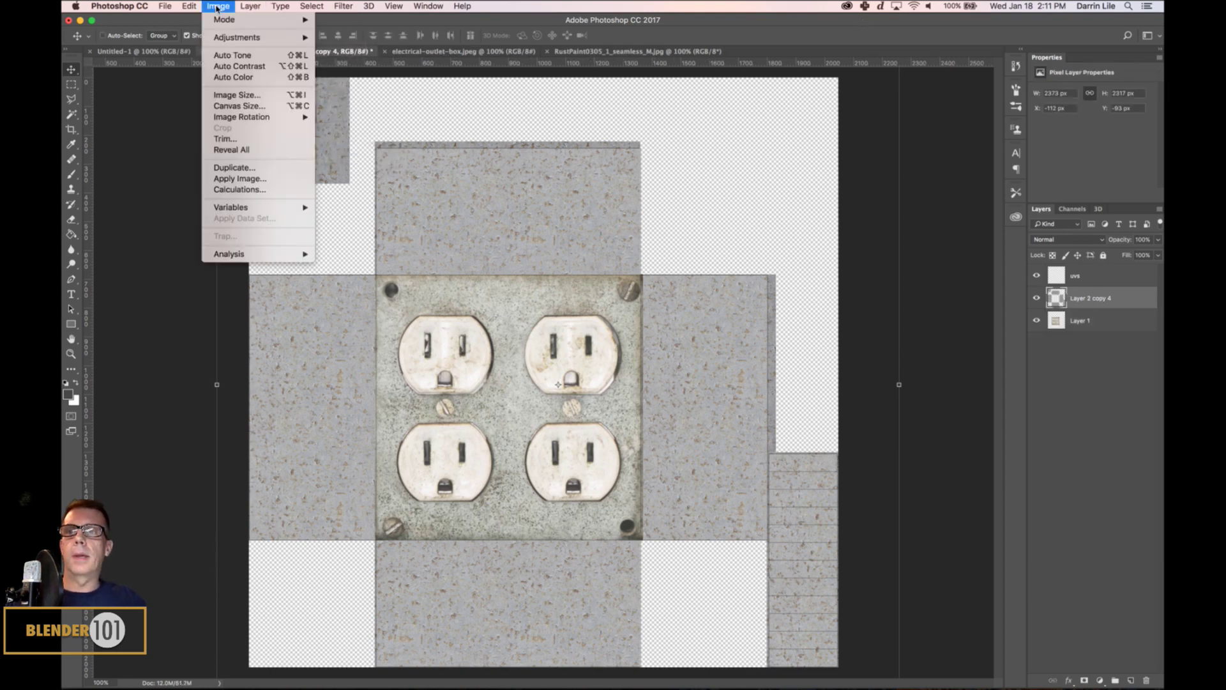
mouse_move(275, 37)
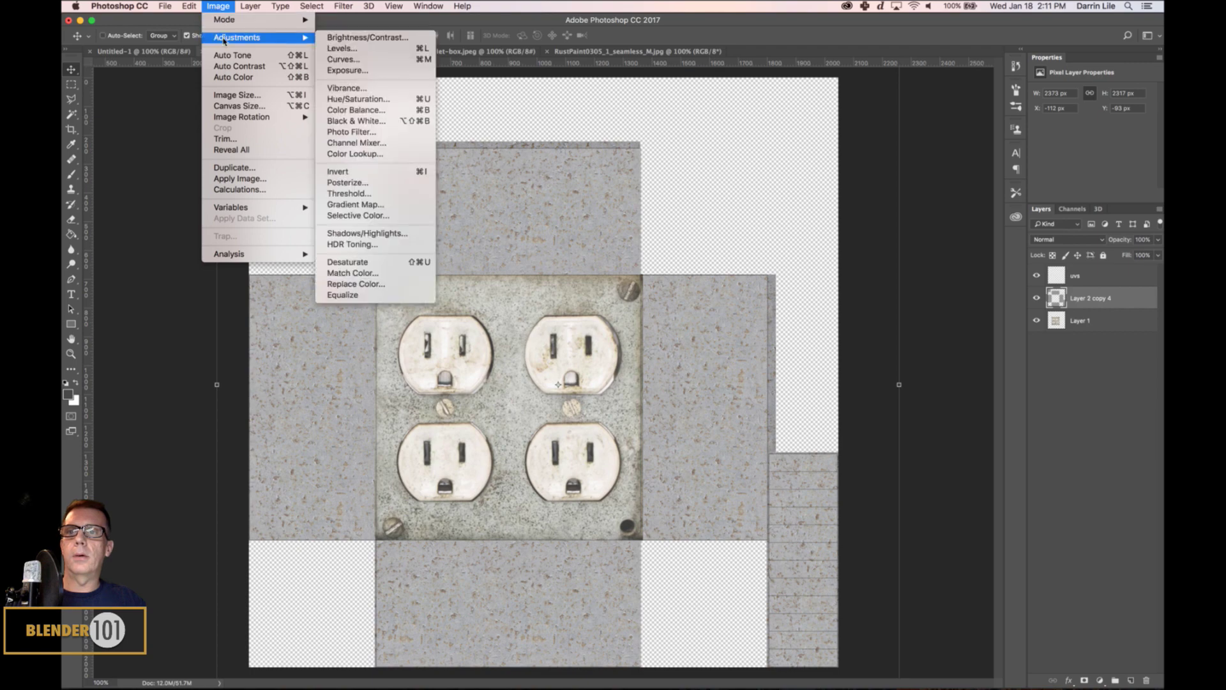
click(341, 38)
mouse_move(781, 95)
mouse_down()
mouse_move(800, 97)
mouse_move(776, 104)
mouse_up()
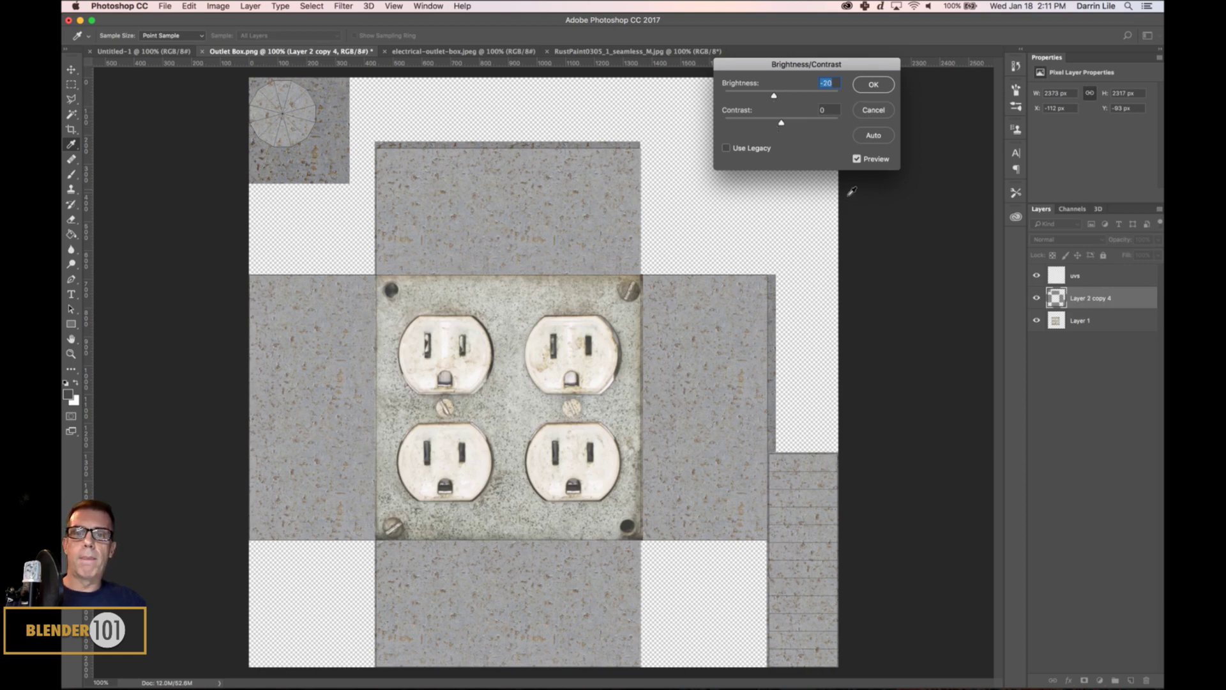
text(0)
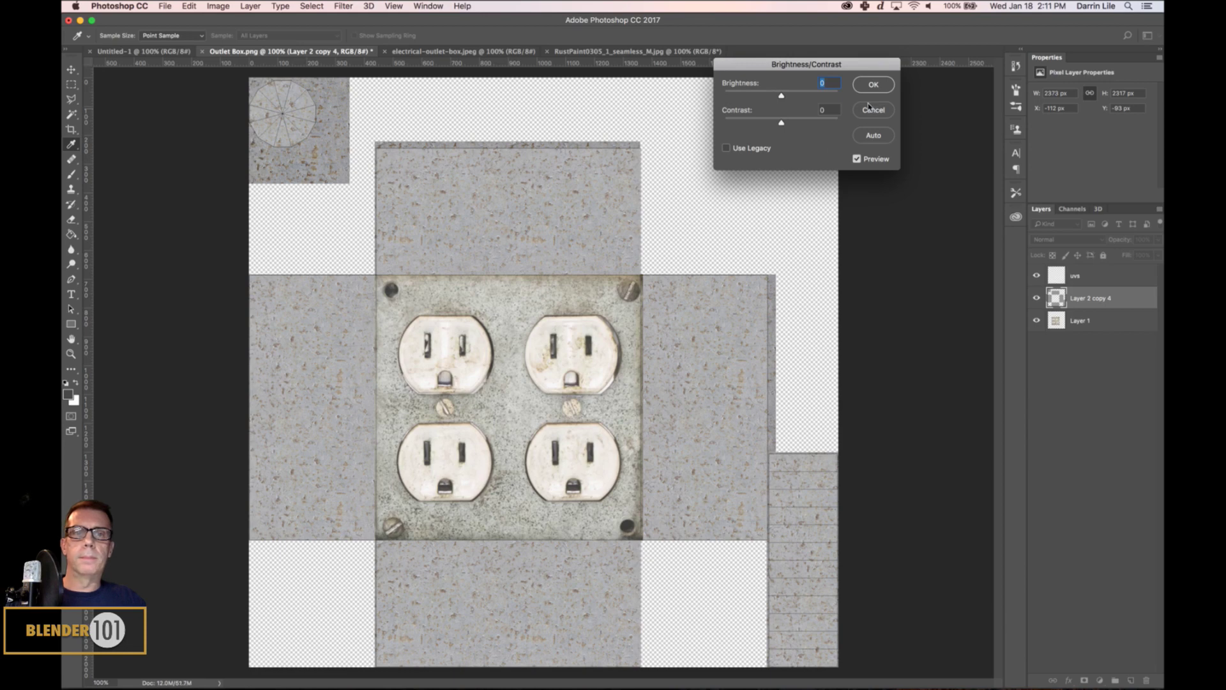
drag(781, 95, 769, 99)
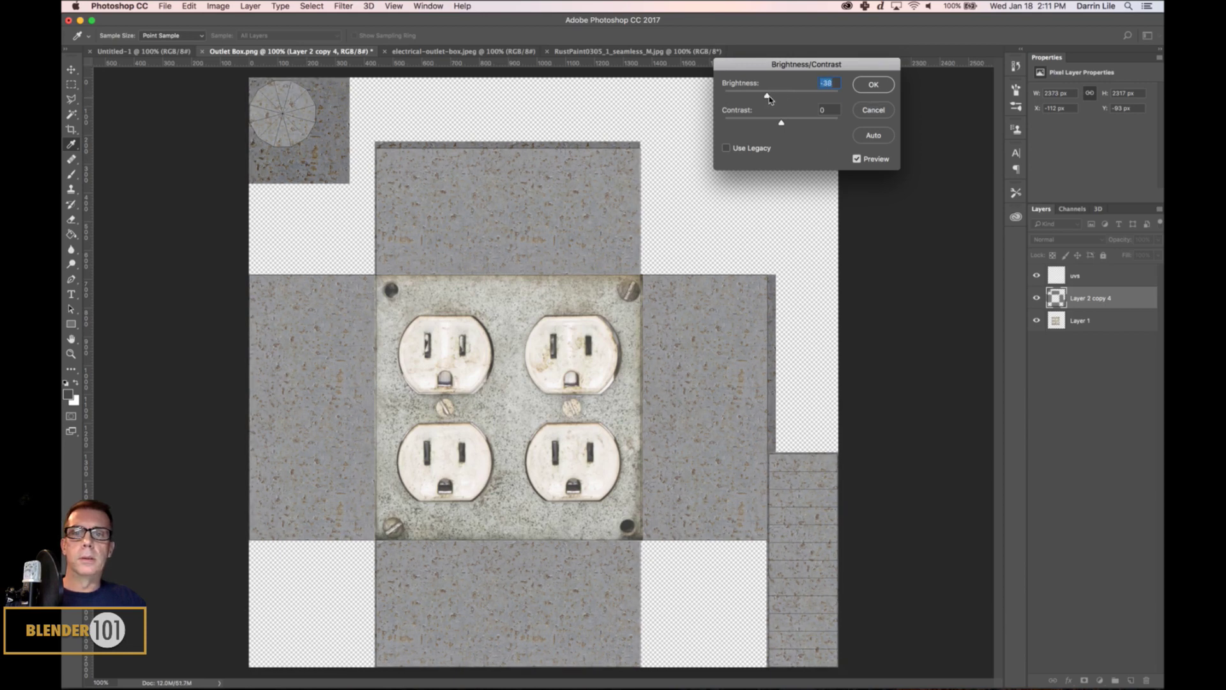
click(871, 88)
key(v)
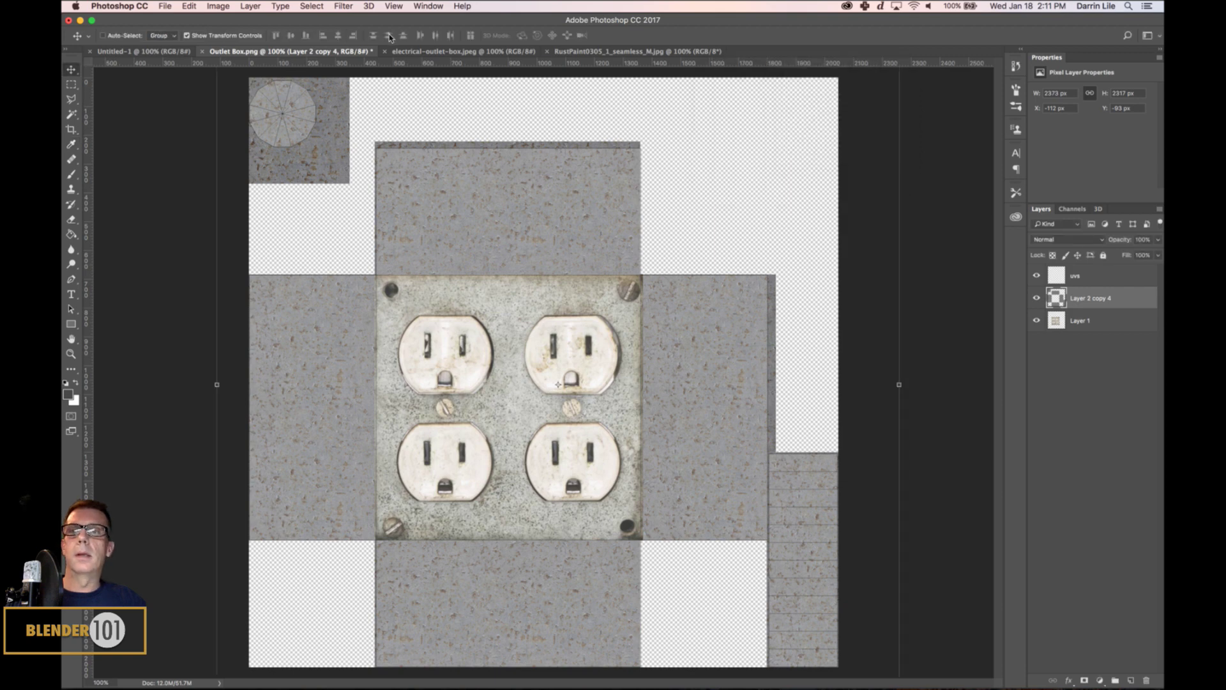
click(218, 7)
mouse_move(226, 39)
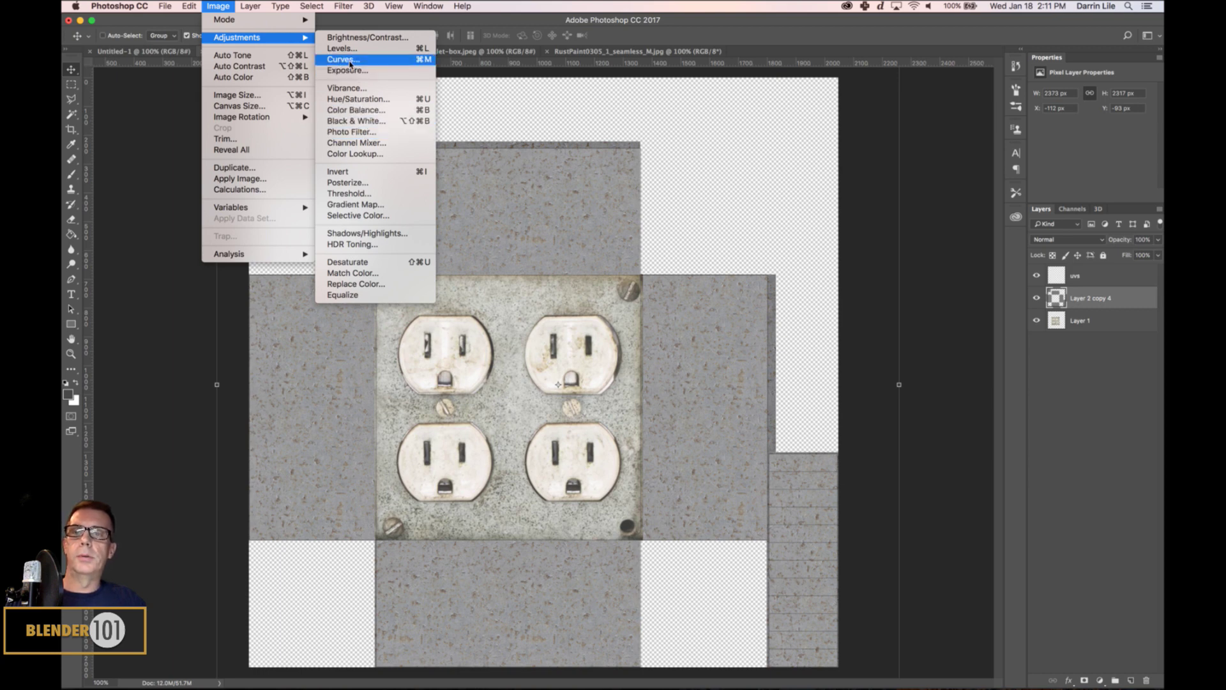
click(351, 99)
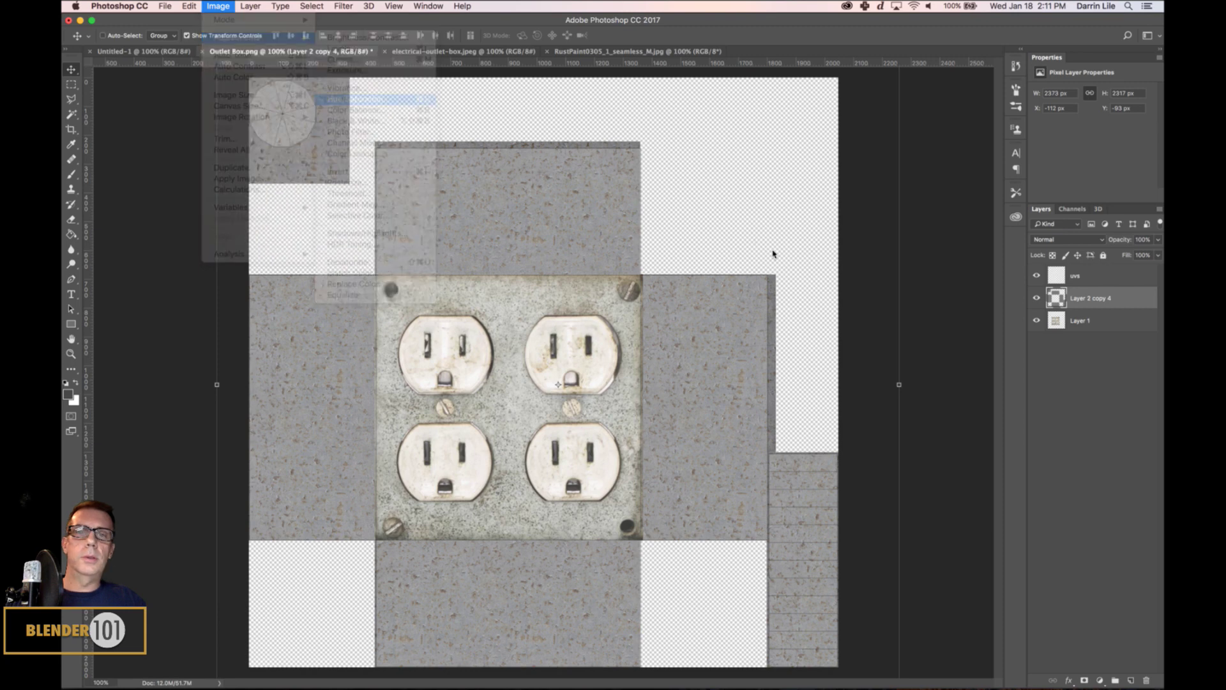
drag(628, 239, 825, 95)
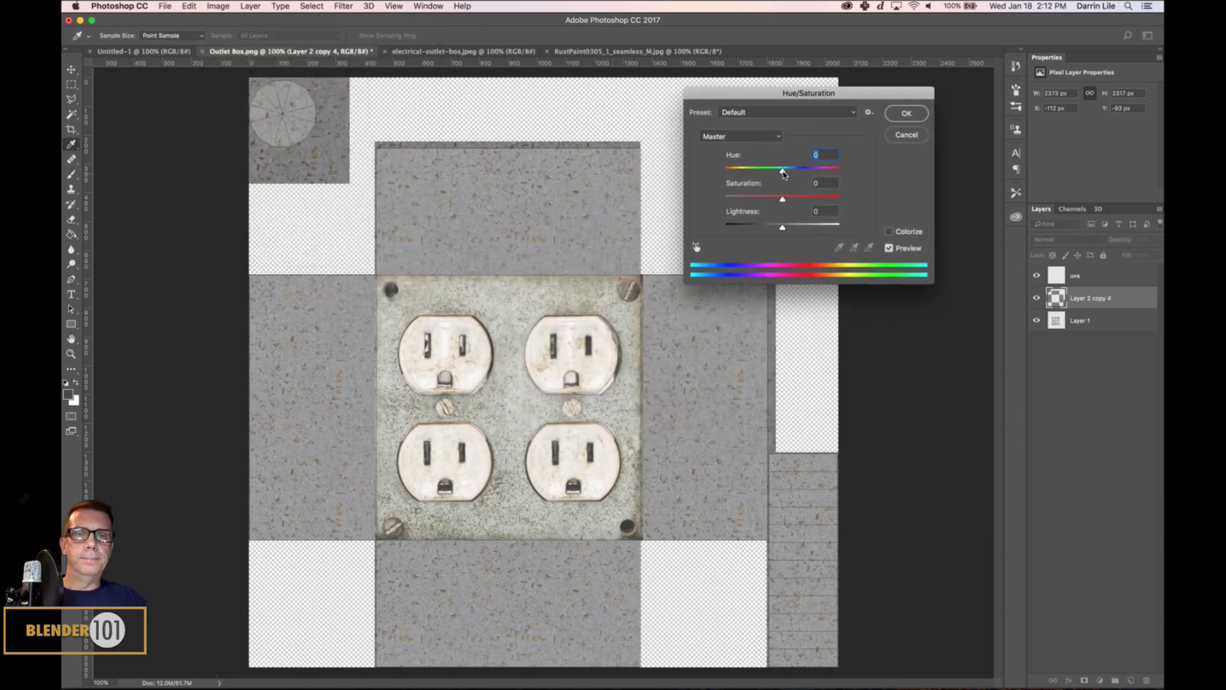
drag(783, 201, 777, 228)
drag(782, 172, 828, 173)
click(905, 134)
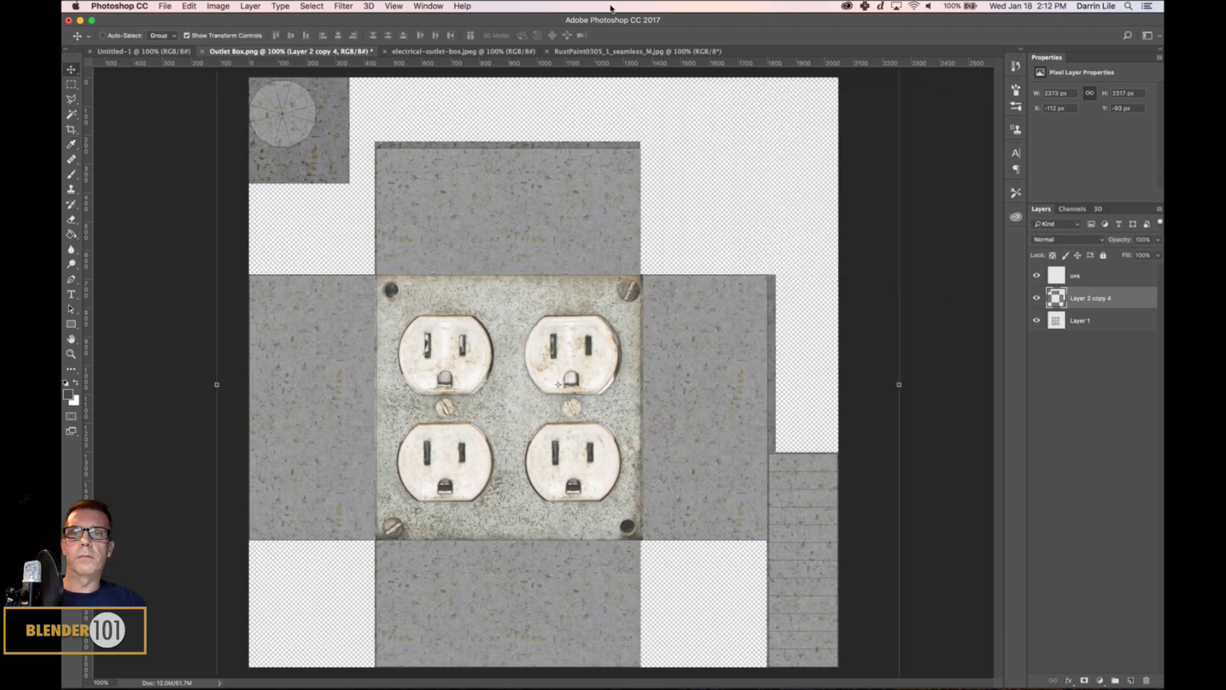
- Increase the merged metal layer's contrast with Levels by raising the black input and lowering the white input
click(223, 8)
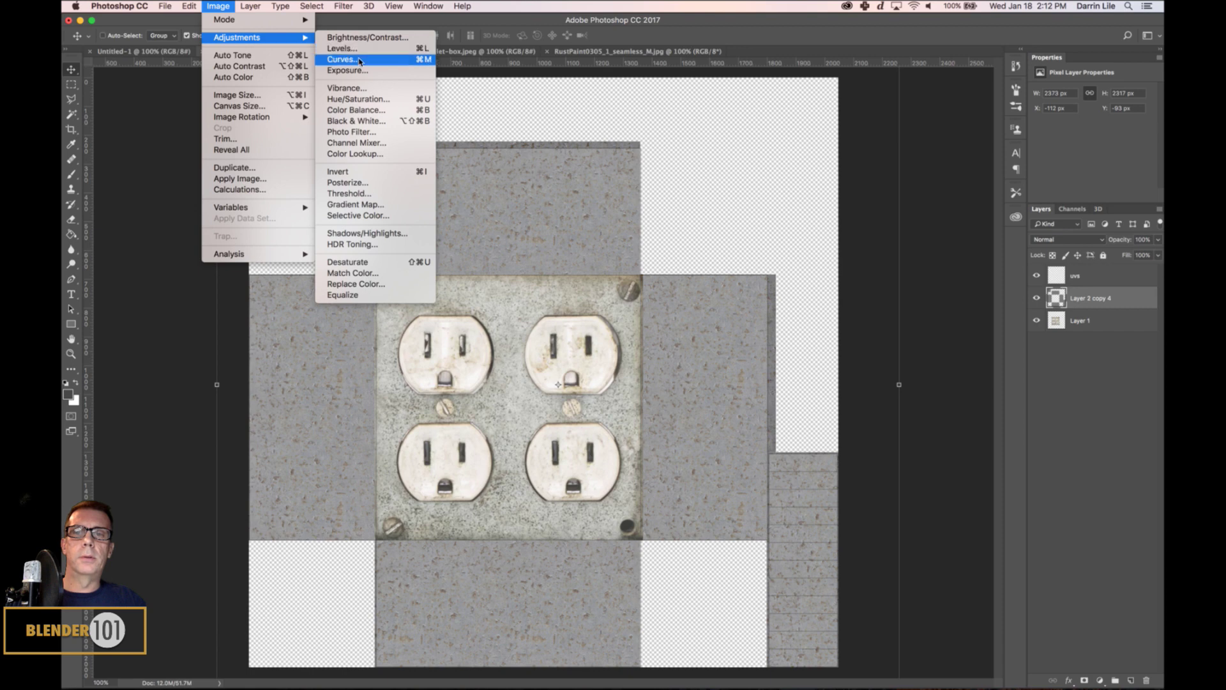
click(359, 53)
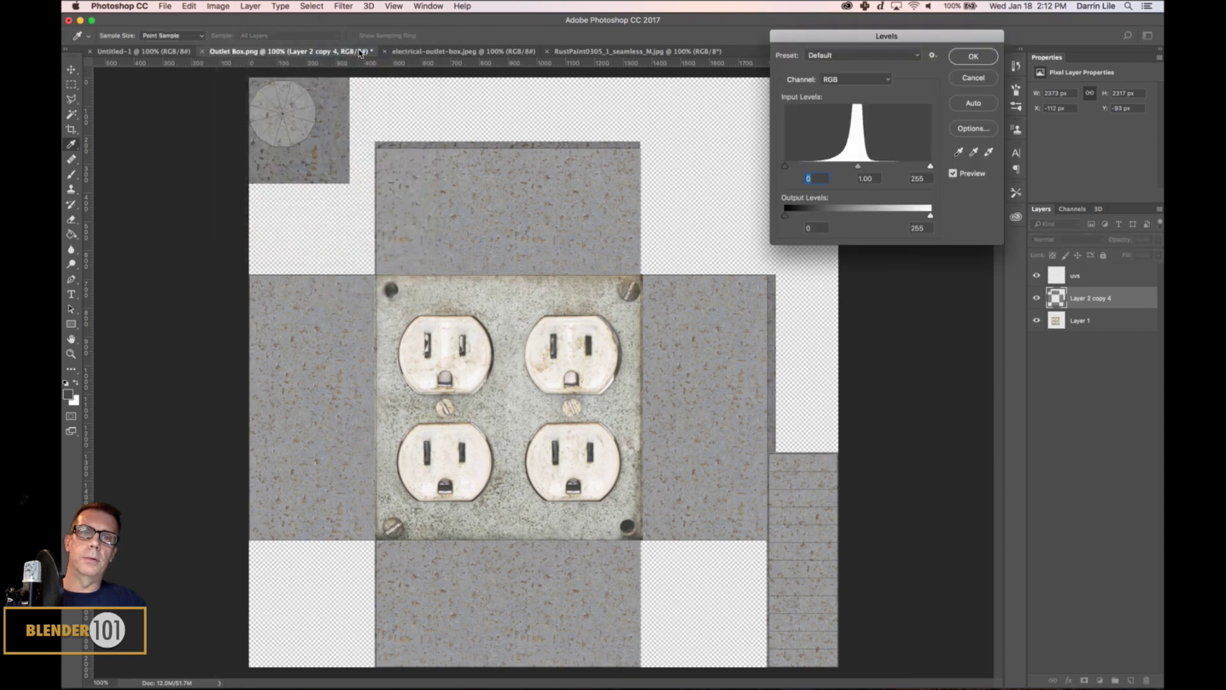
mouse_move(856, 167)
mouse_down()
mouse_move(847, 167)
mouse_move(909, 168)
mouse_up()
drag(785, 167, 804, 168)
drag(909, 166, 905, 166)
click(974, 56)
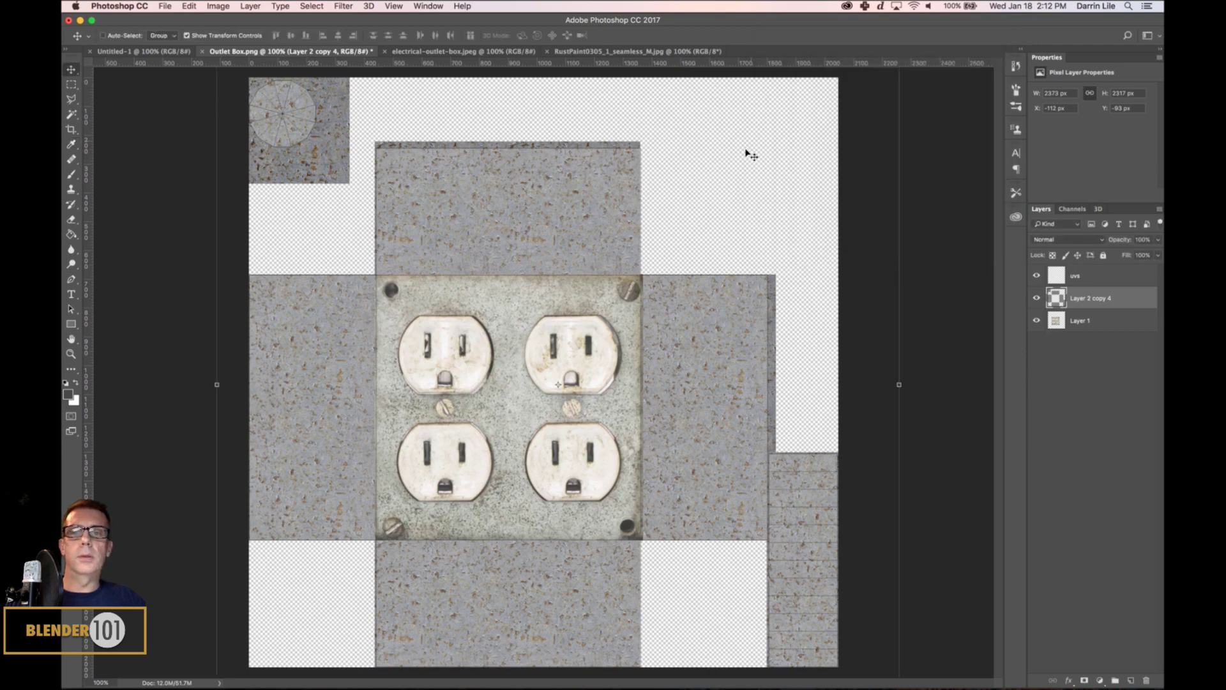
- Darken the outlet plate on Layer 1 with Levels, using input levels of 0, 0.68 and 255
click(1096, 321)
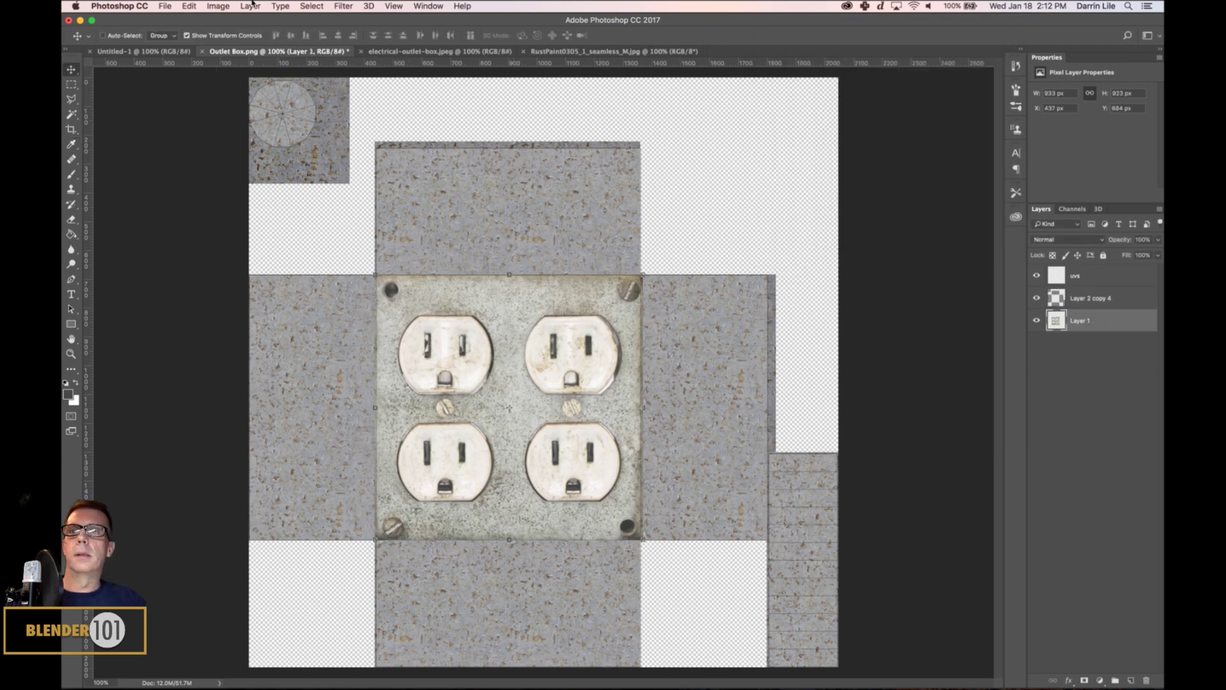
click(220, 6)
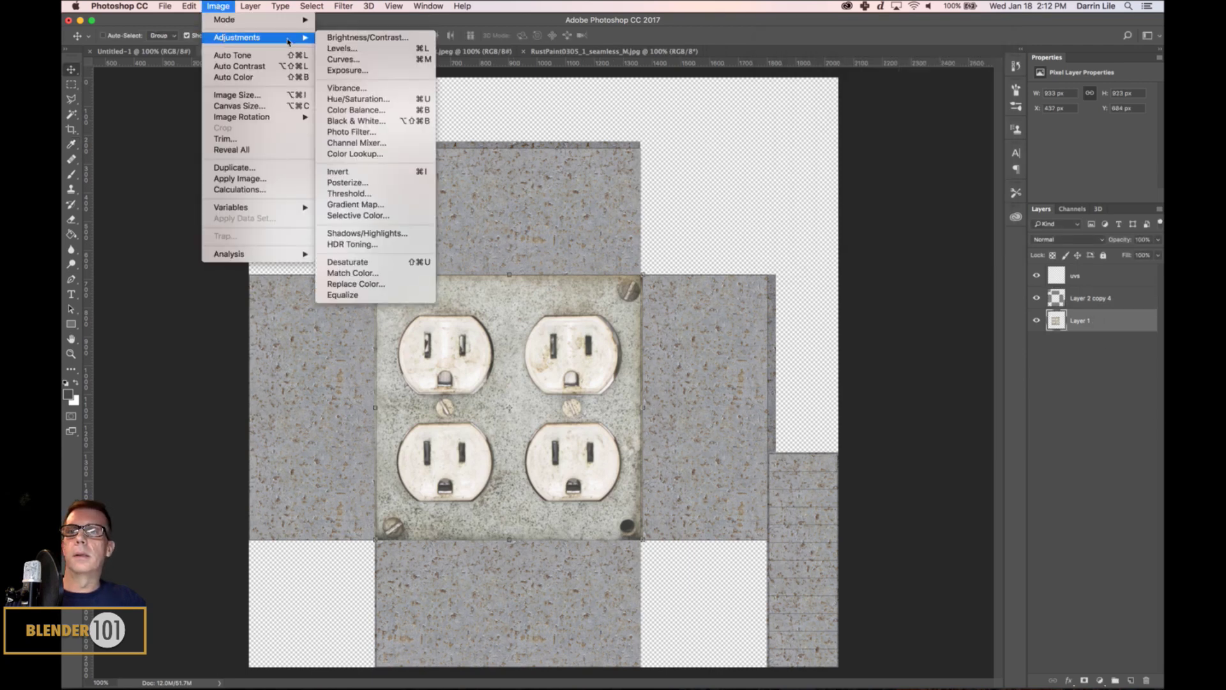
click(343, 48)
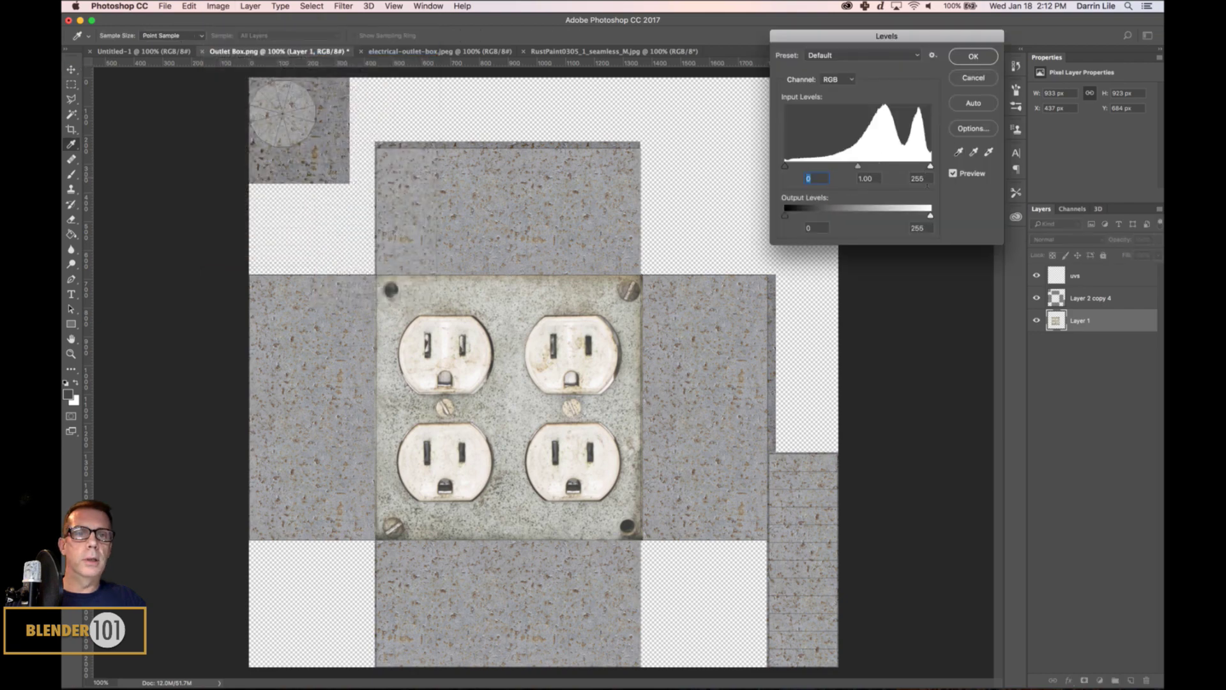
drag(931, 168, 937, 168)
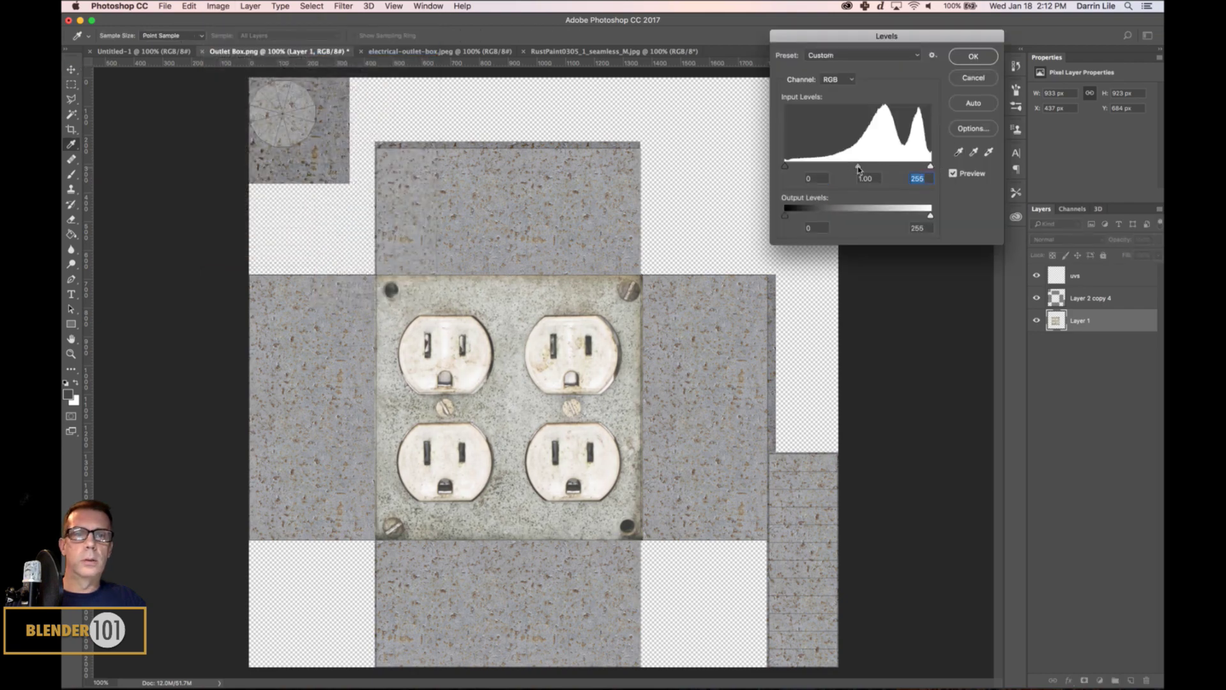
drag(858, 168, 876, 166)
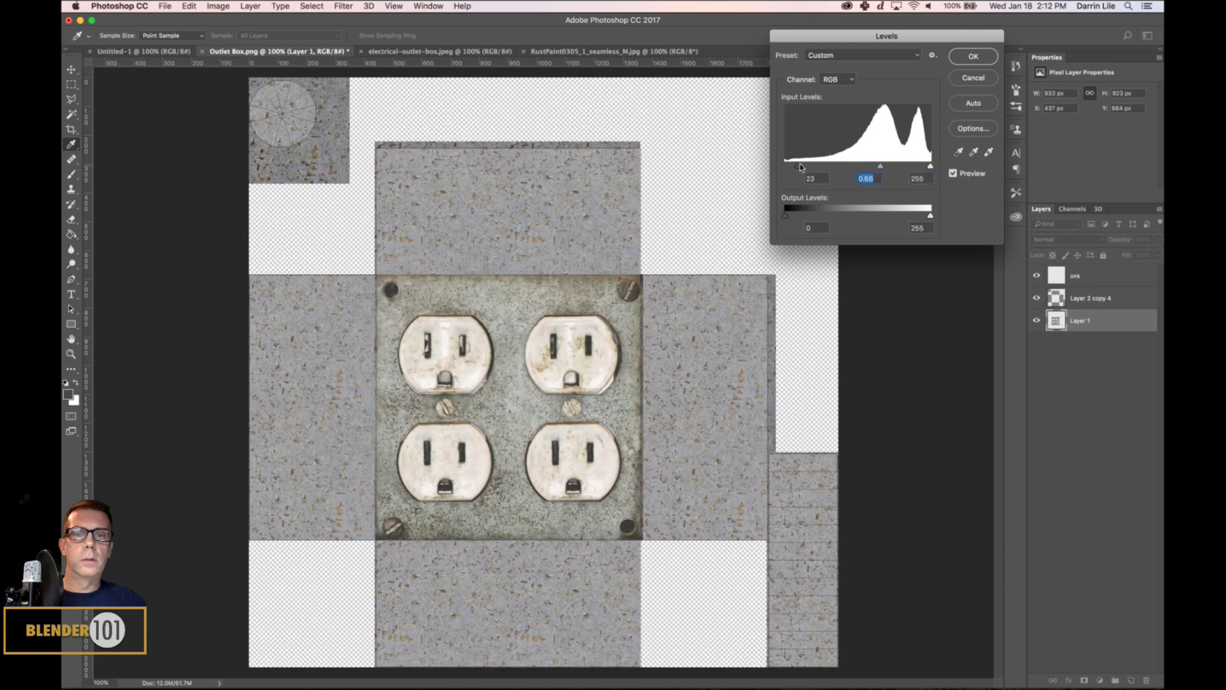
drag(799, 166, 785, 168)
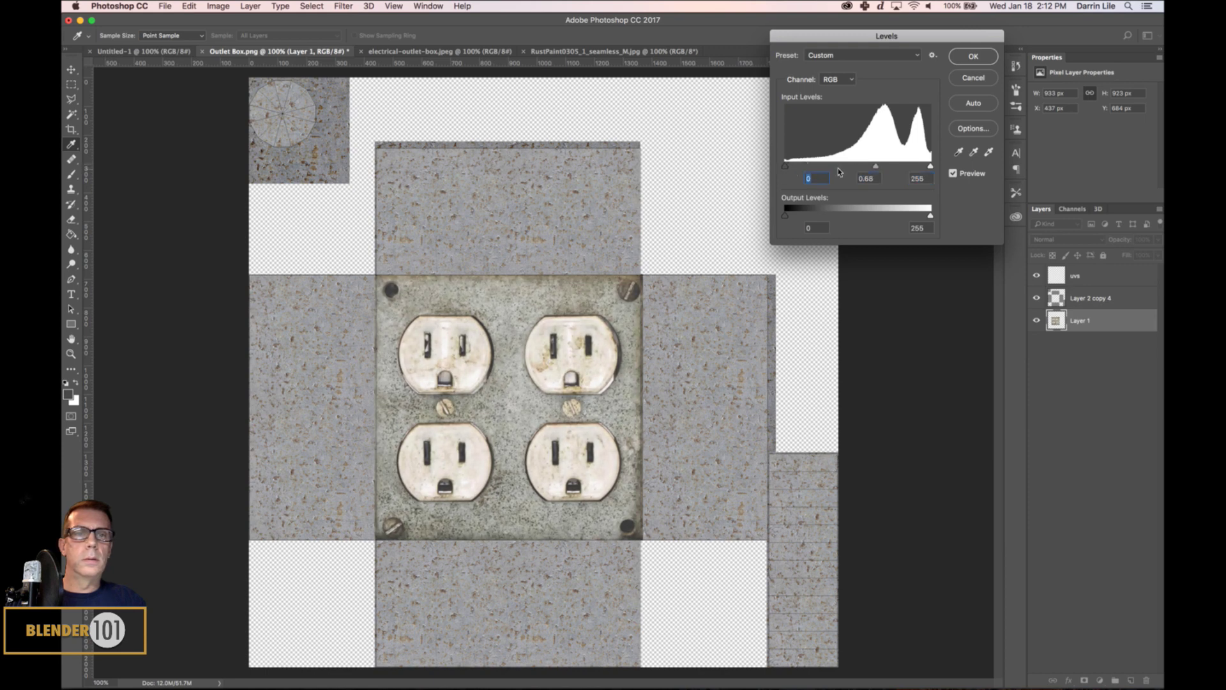
click(967, 59)
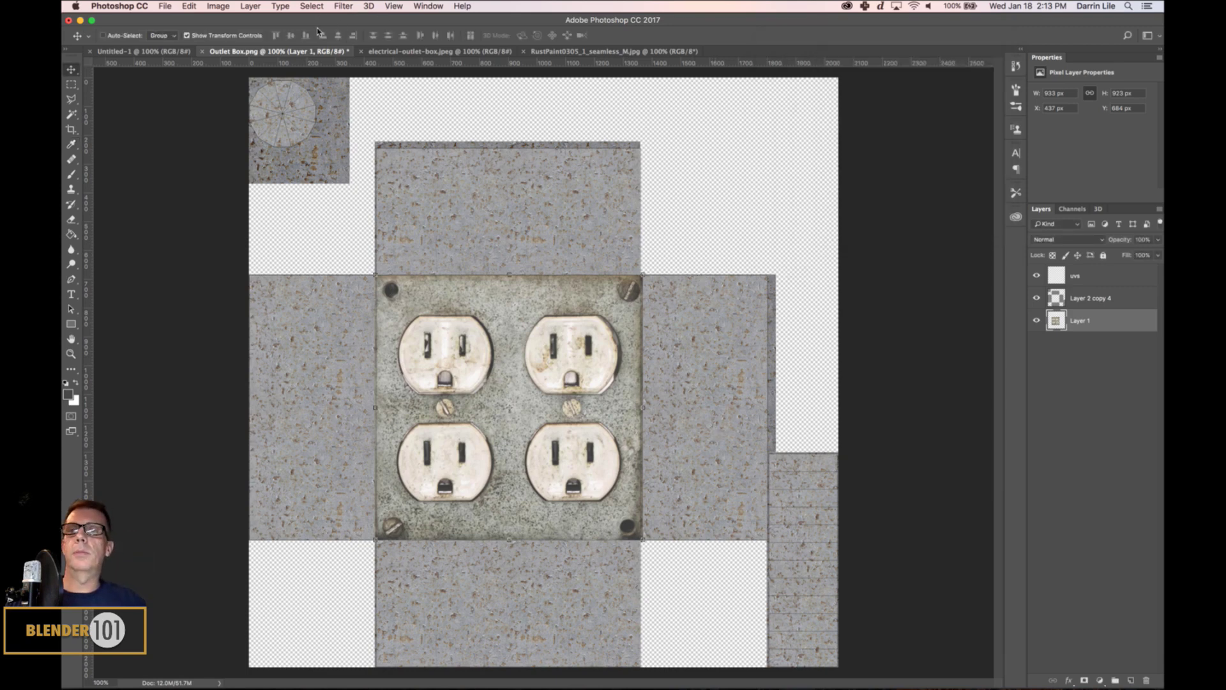
- Apply a midtone Color Balance of +21, +14 and -16 to the merged metal layer, Layer 2 copy 4
click(1092, 296)
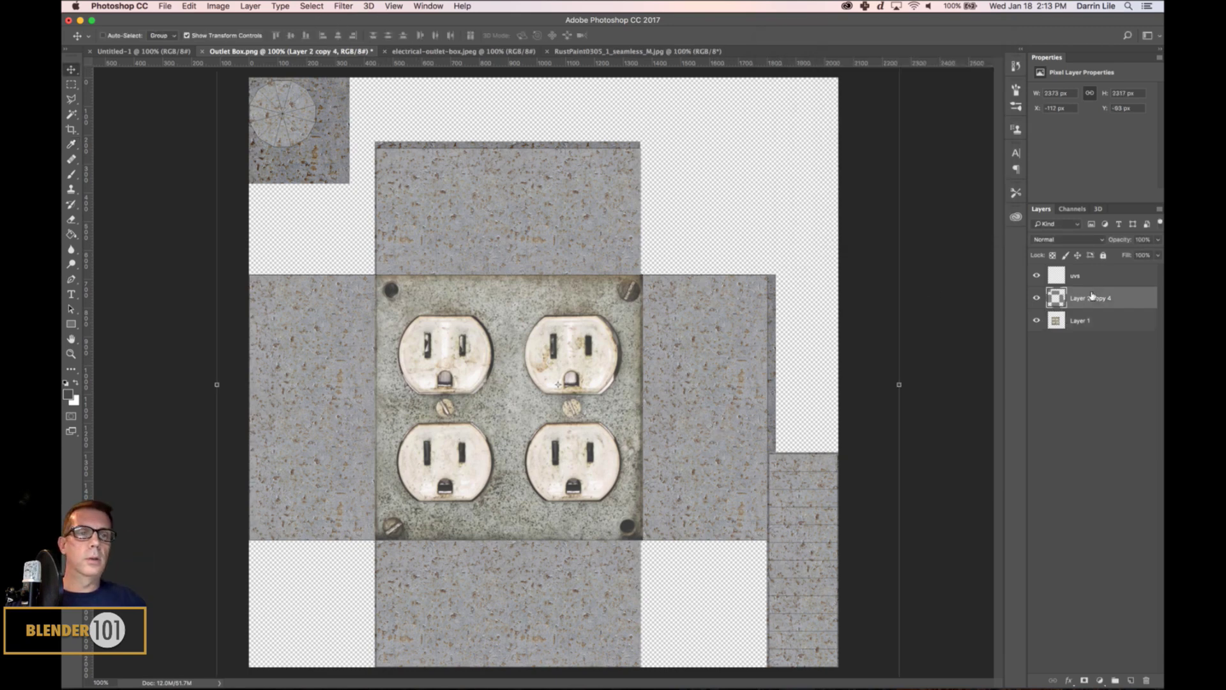
click(219, 7)
mouse_move(225, 38)
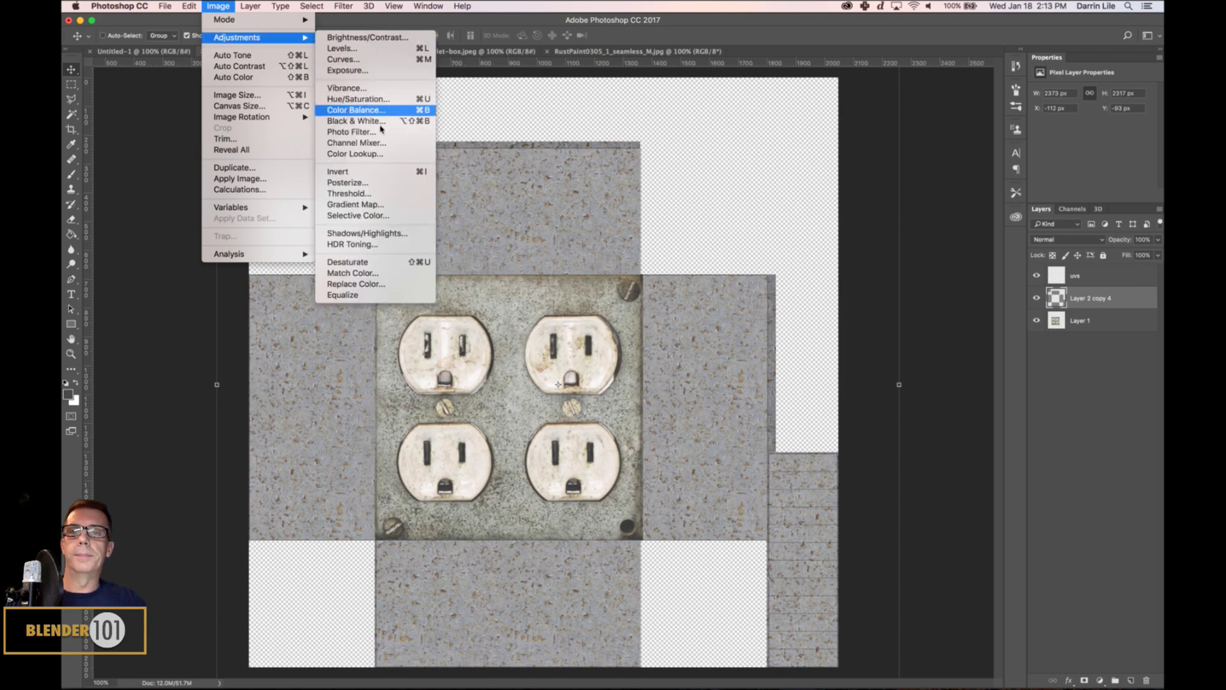
click(353, 111)
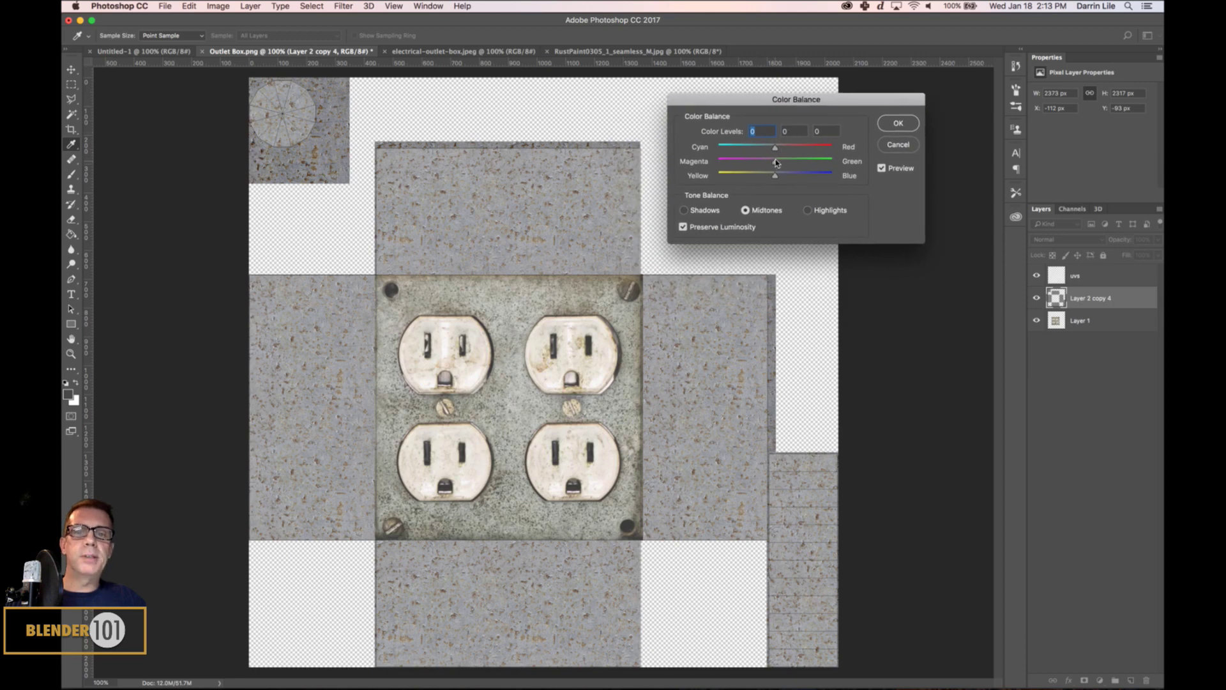
mouse_move(777, 163)
mouse_down()
mouse_move(787, 163)
mouse_move(767, 150)
mouse_move(790, 161)
mouse_up()
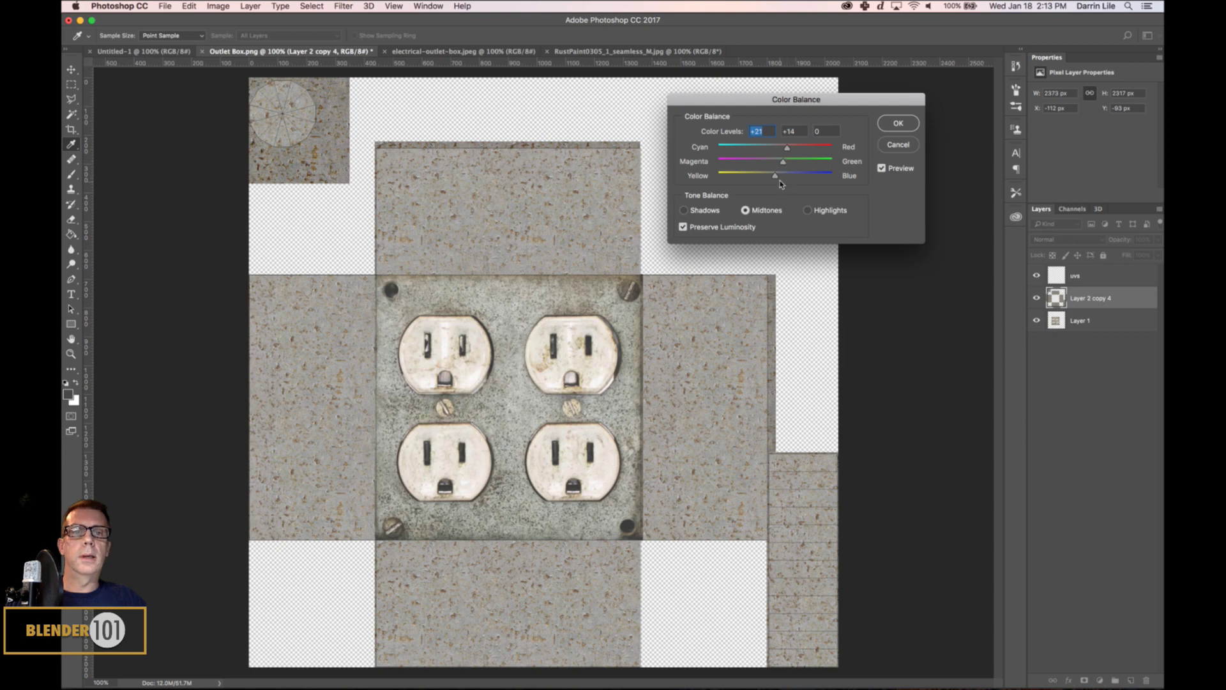
drag(774, 178, 767, 181)
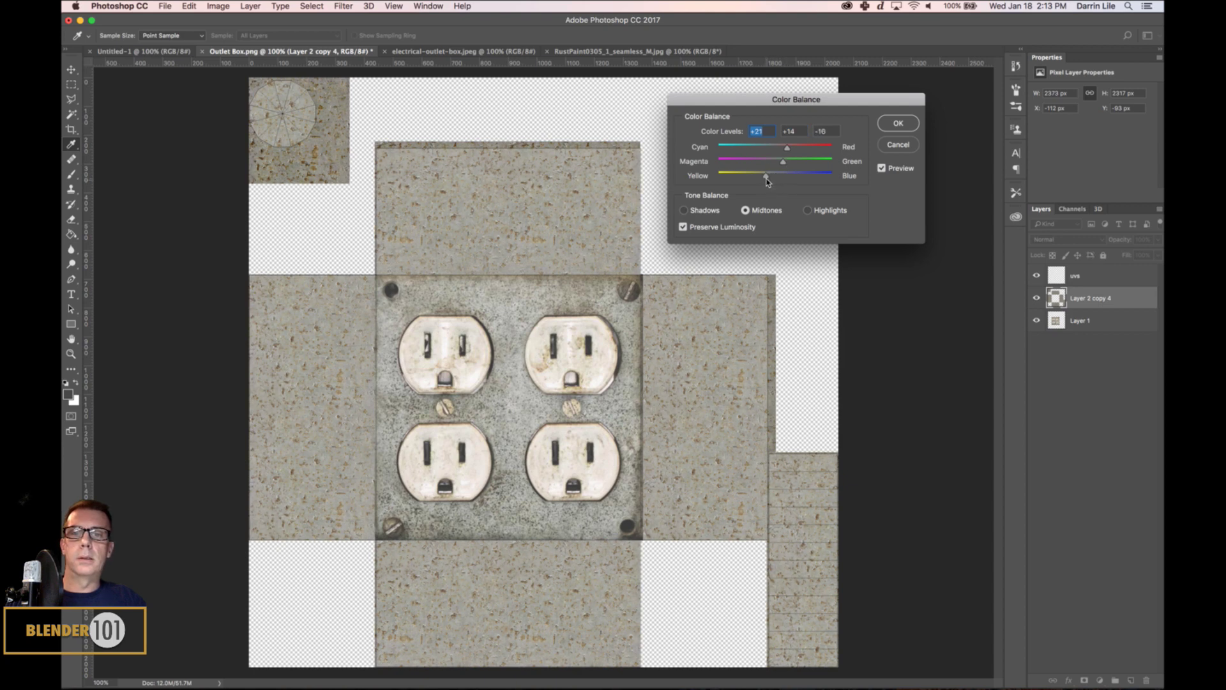
click(898, 127)
key(v)
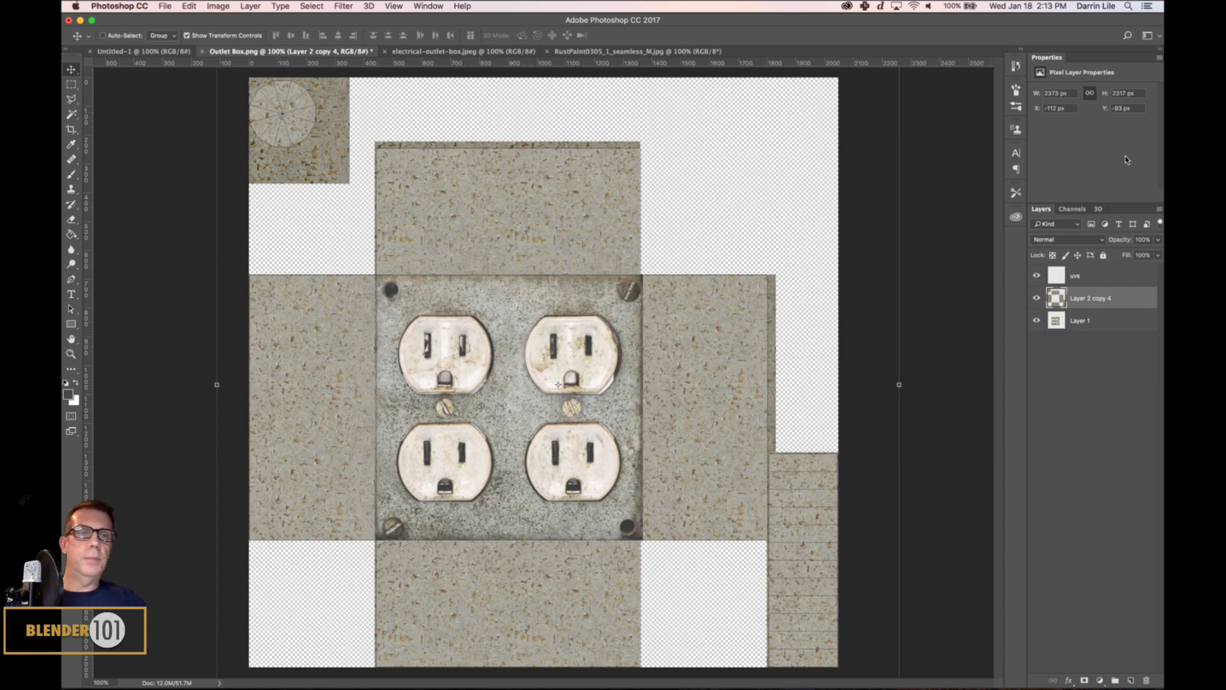
- Delete the excess metal outside the UV islands from Layer 2 copy 4, using the uvs layer's empty area contracted by 2 pixels as the selection
click(1086, 278)
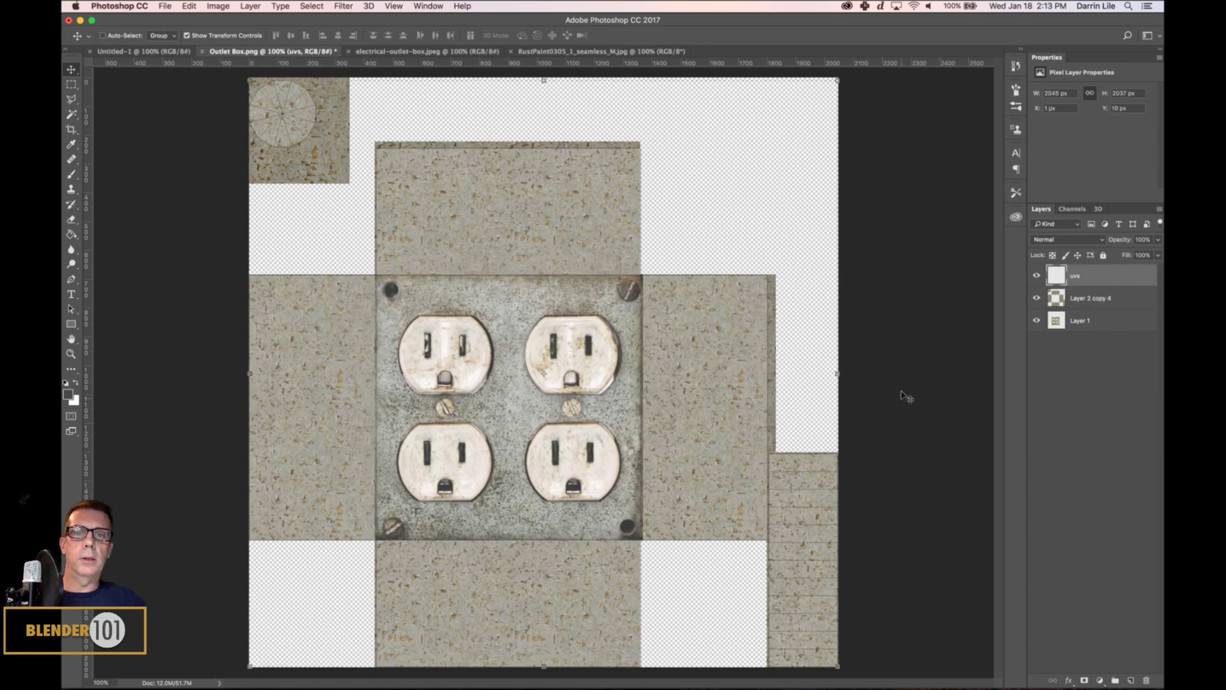
key(w)
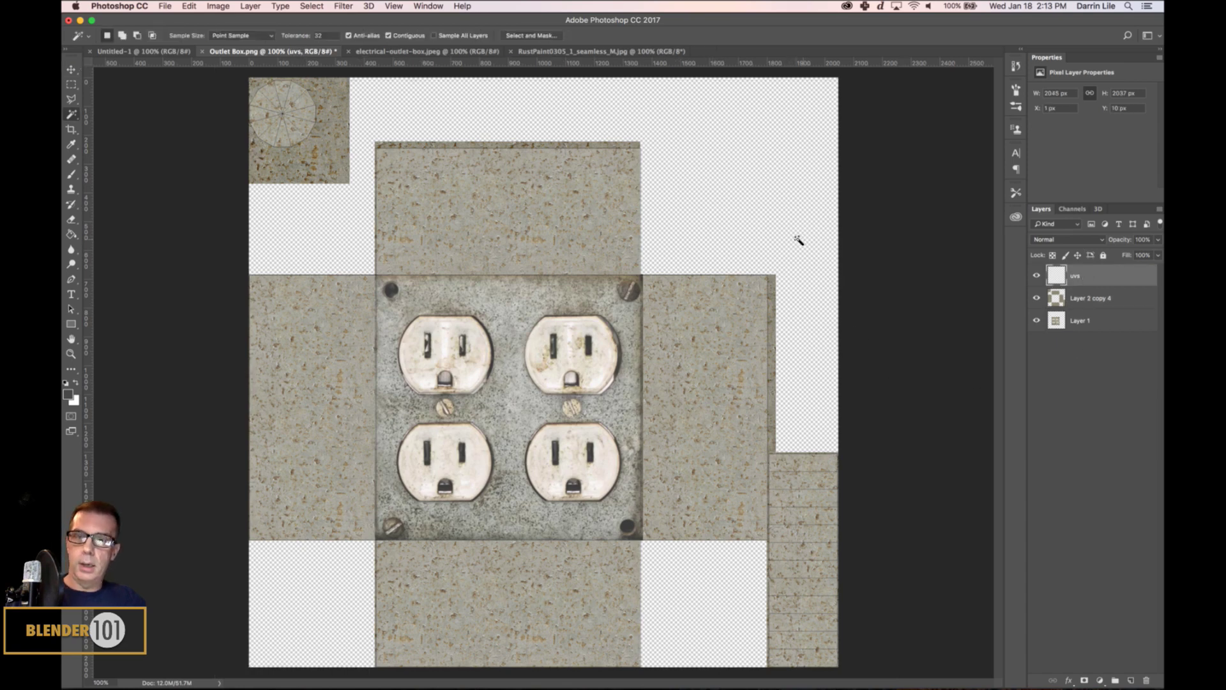
click(764, 205)
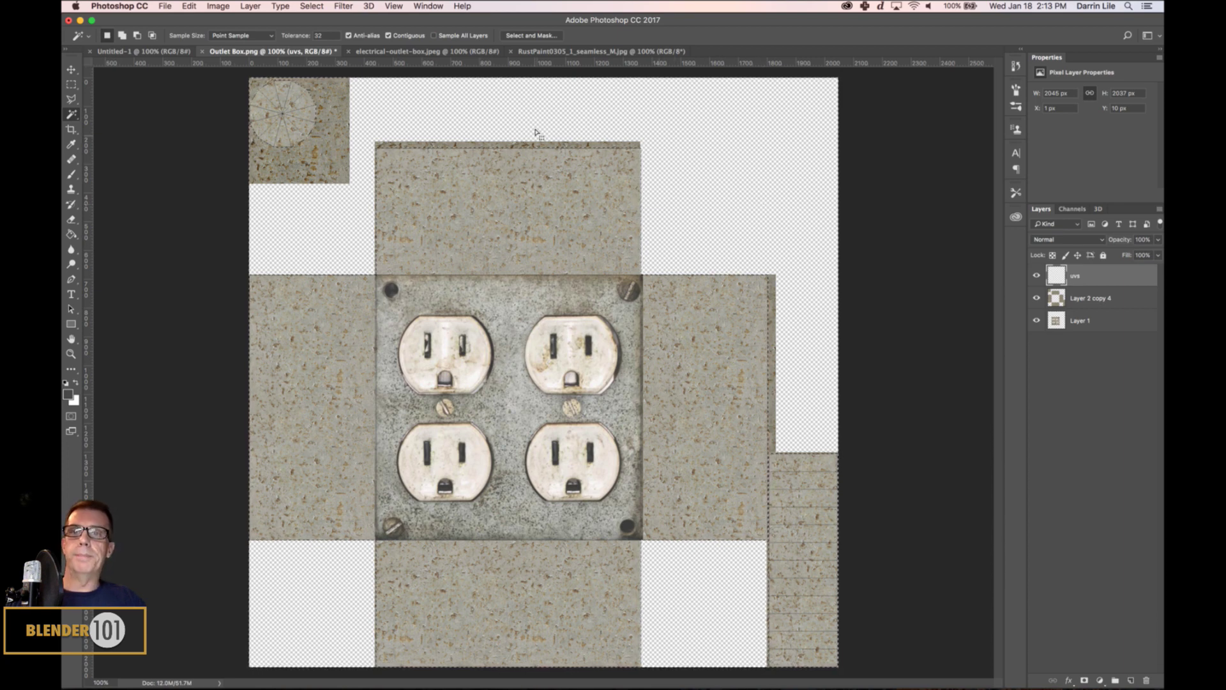
click(304, 6)
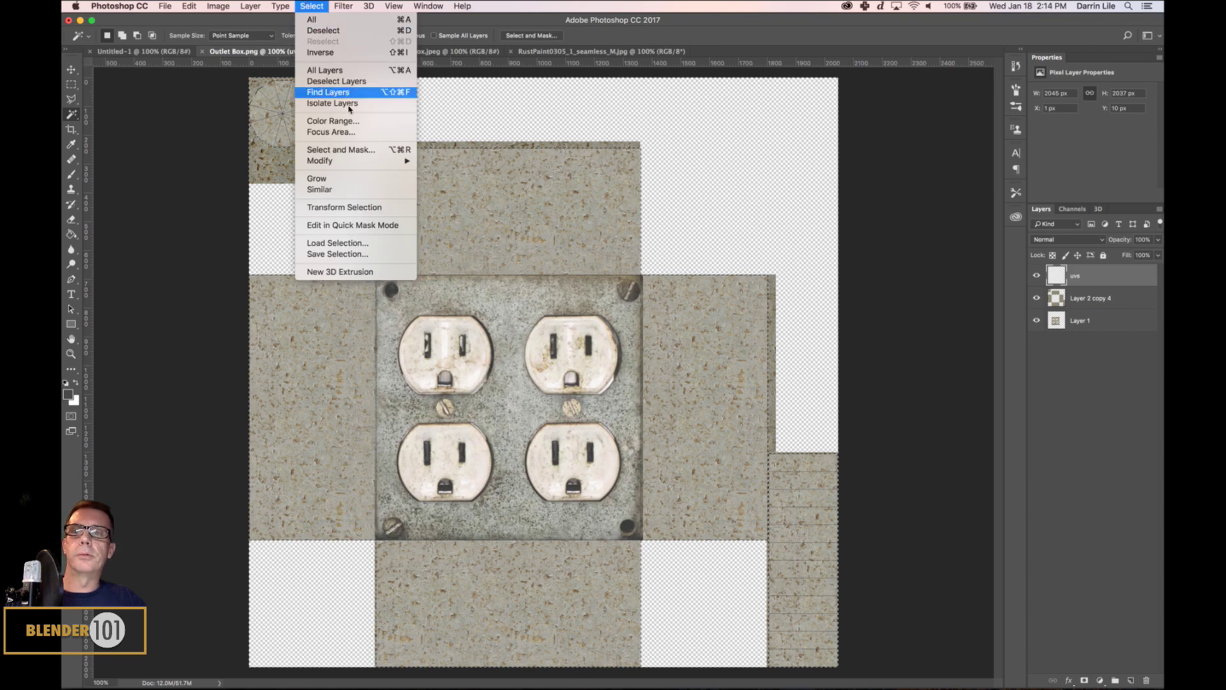
mouse_move(355, 166)
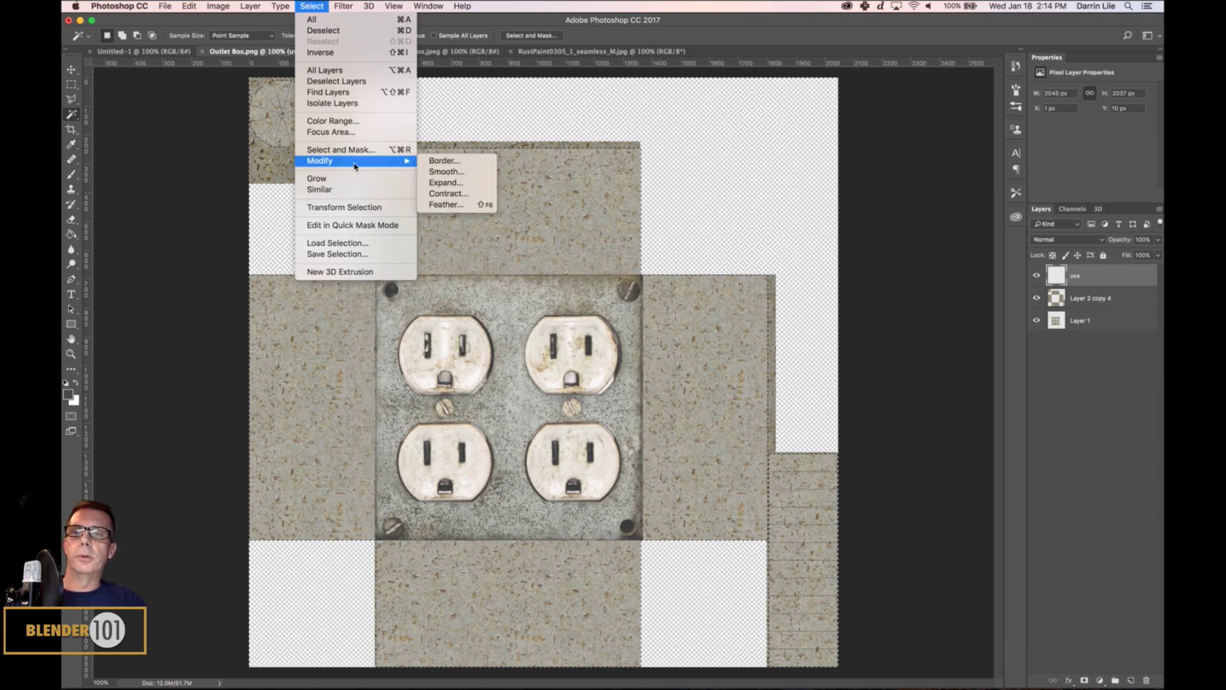
click(457, 194)
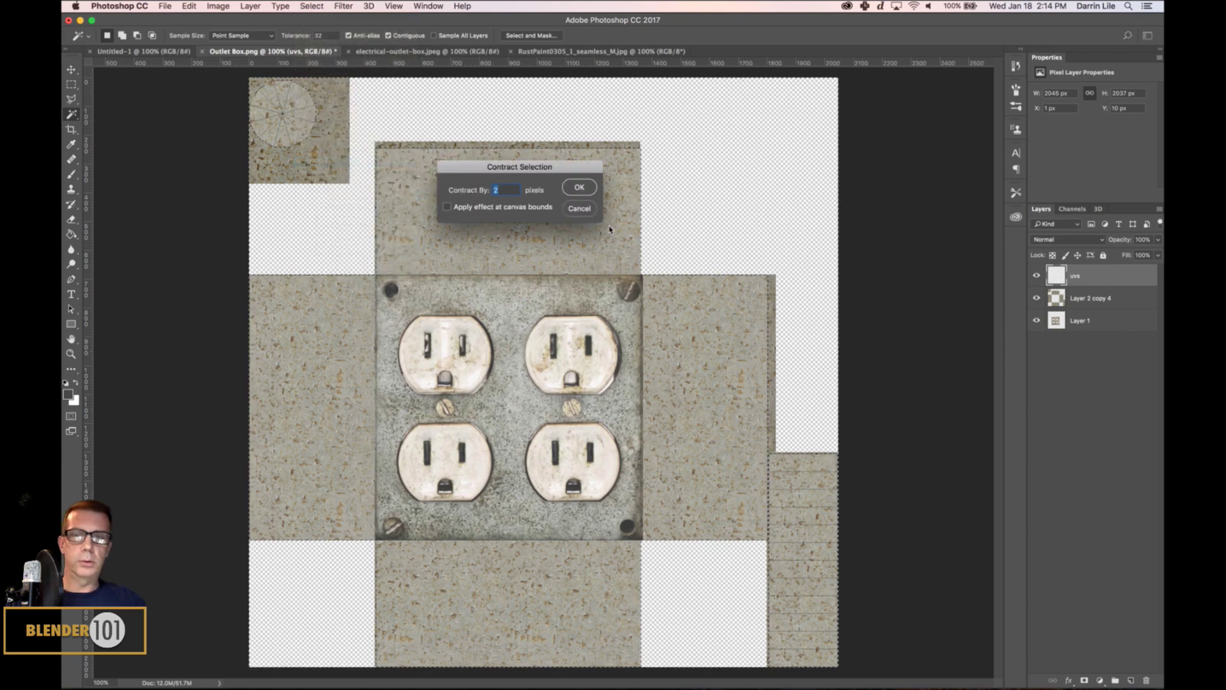
key(Return)
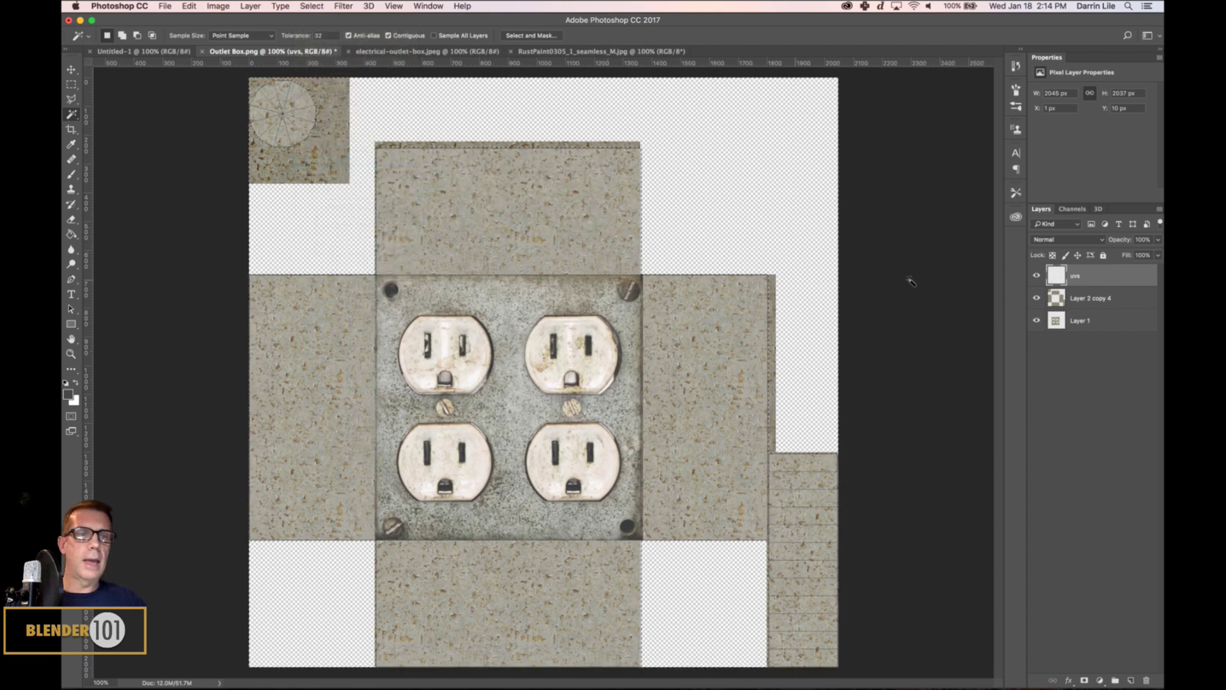
click(1108, 295)
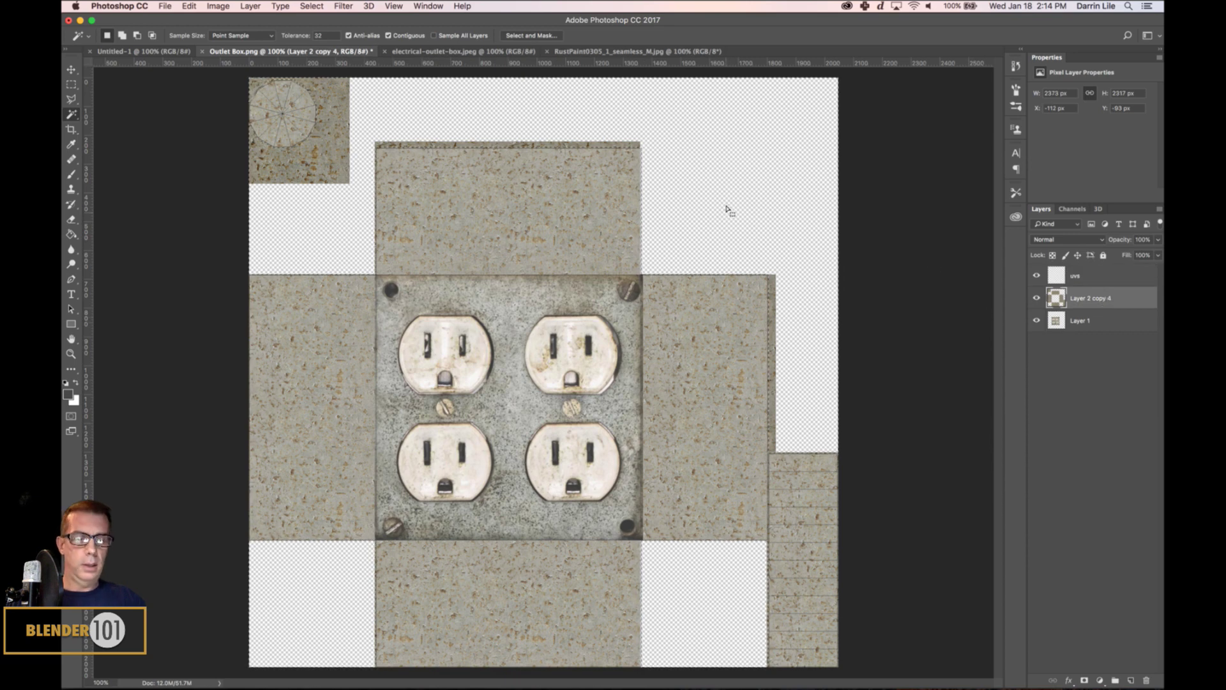
key(Delete)
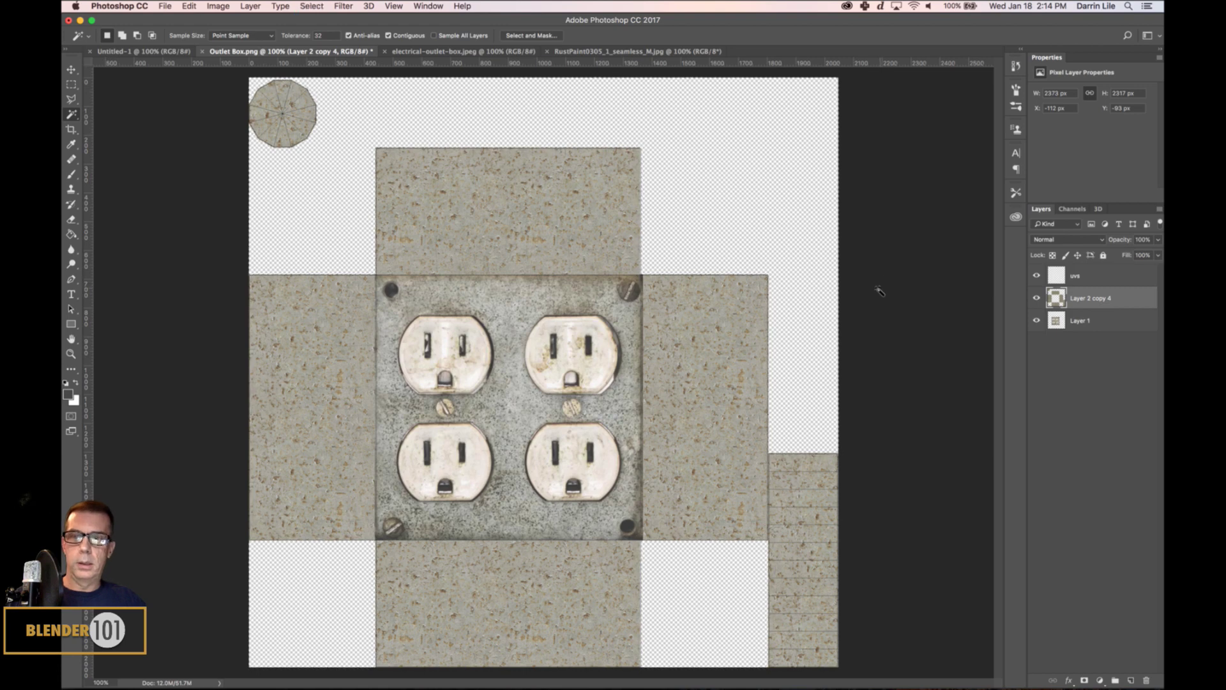
- Add a new layer beneath Layer 1, fill it with black, and hide the uvs layer
click(1100, 323)
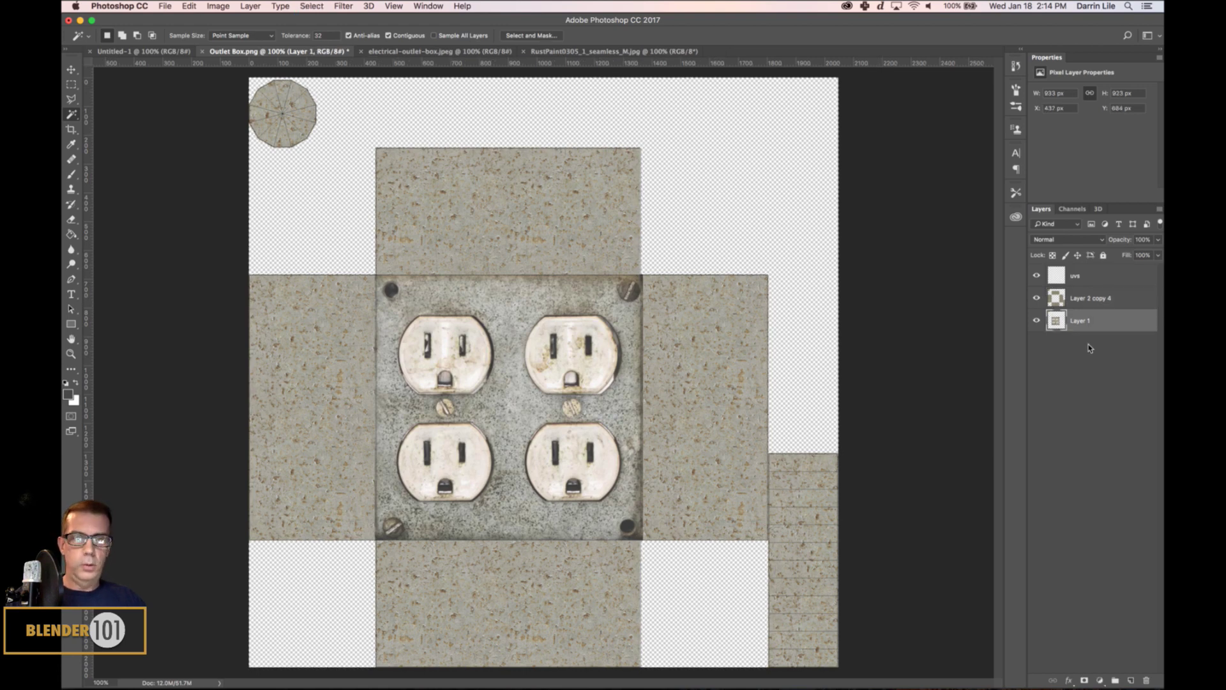
click(1131, 680)
drag(1115, 319, 1114, 358)
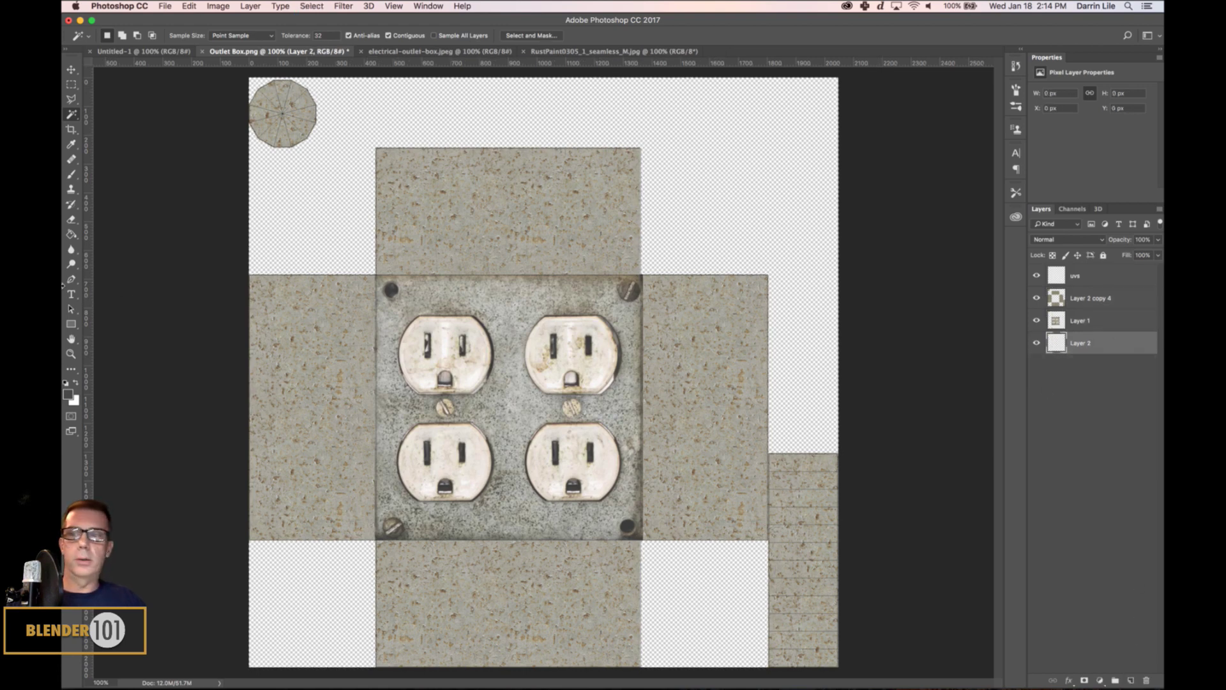
click(66, 382)
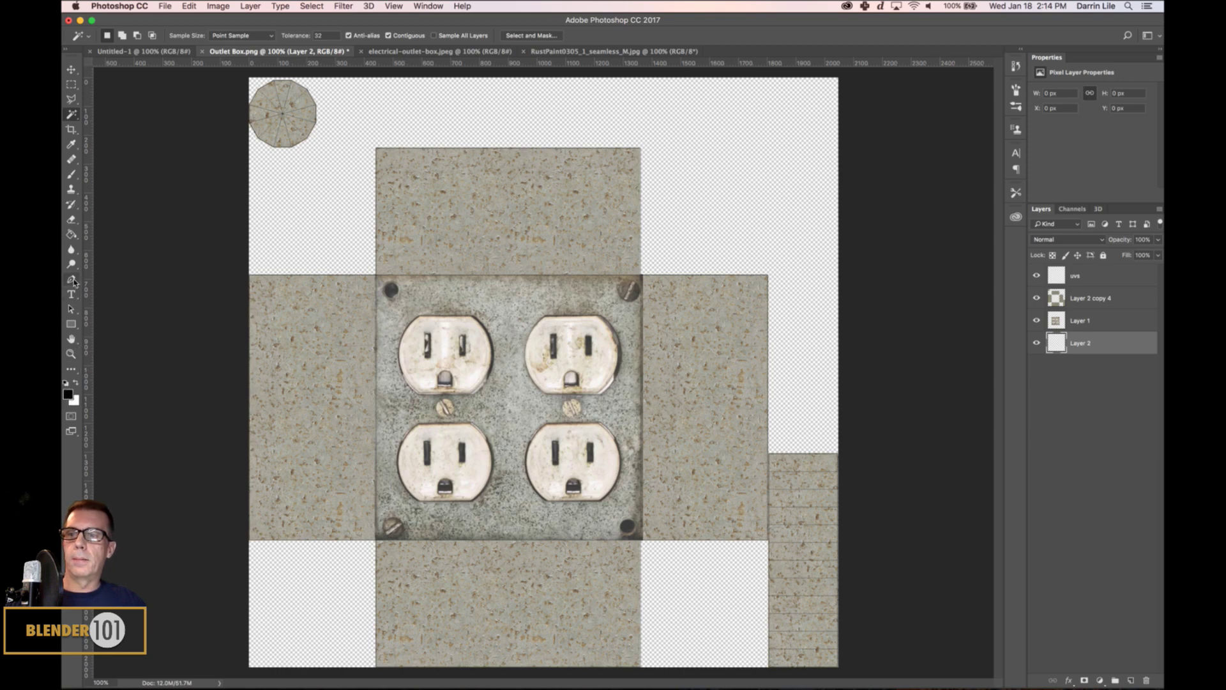
click(71, 234)
click(333, 195)
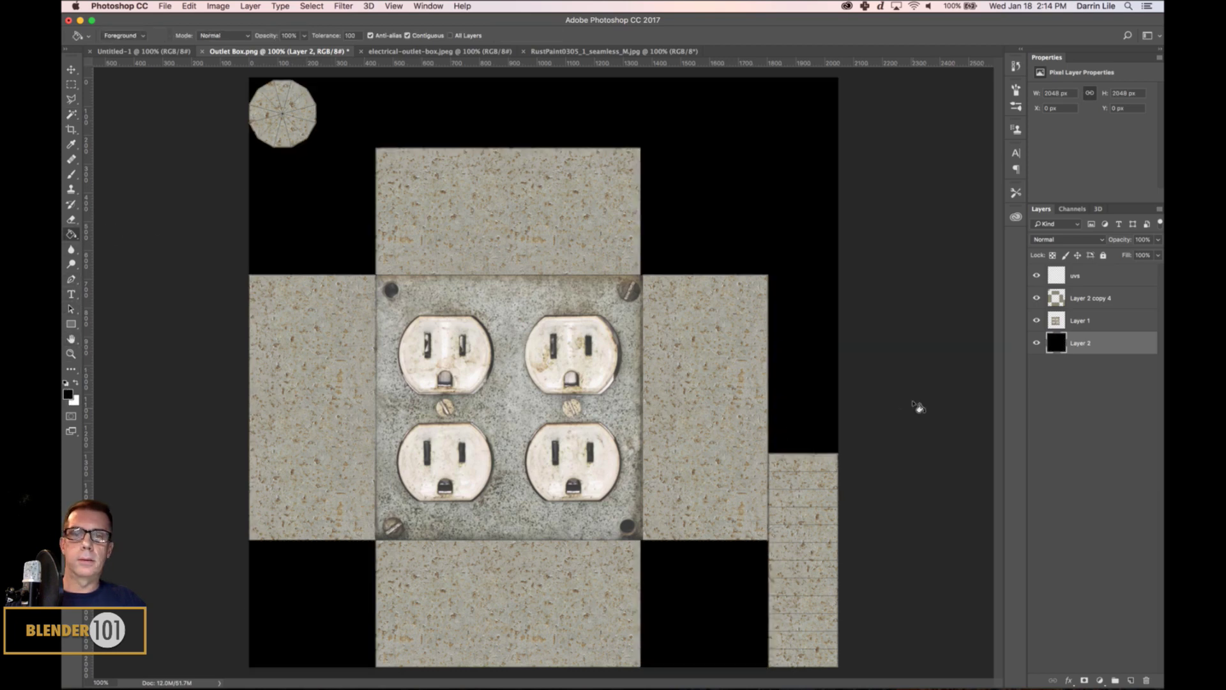
click(1036, 276)
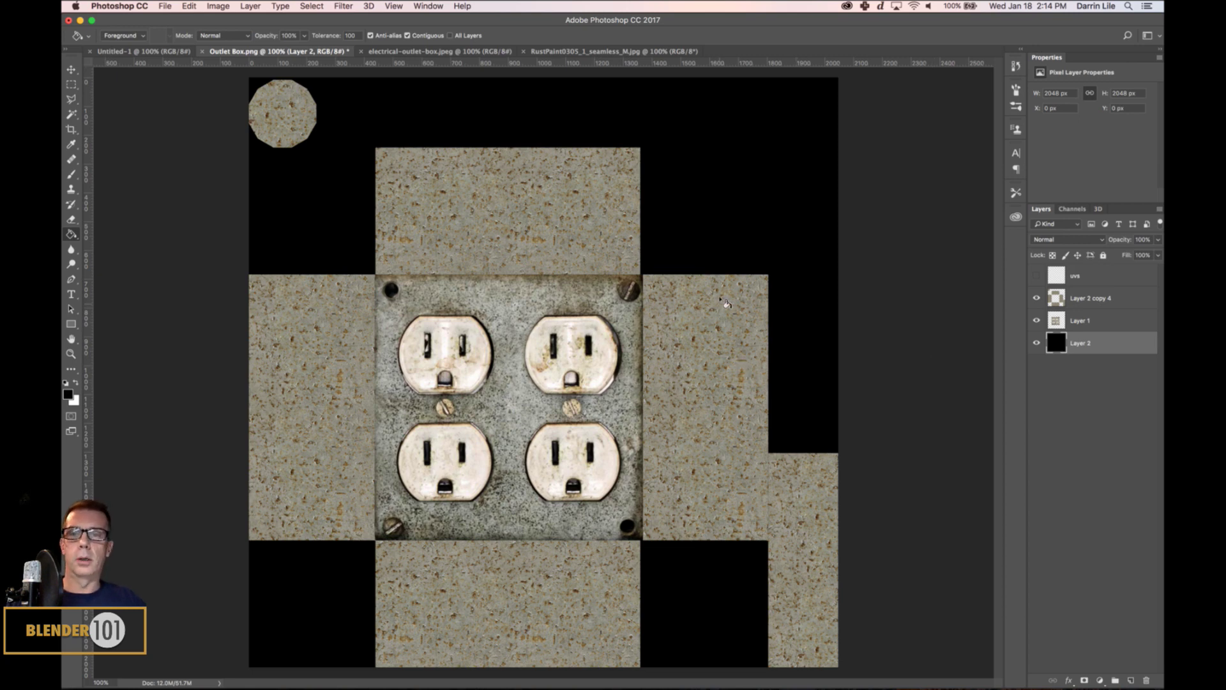
- Save the layered document as Outlet Box.psd in the Outlet Box folder with Maximize Compatibility enabled
key(super+shift+s)
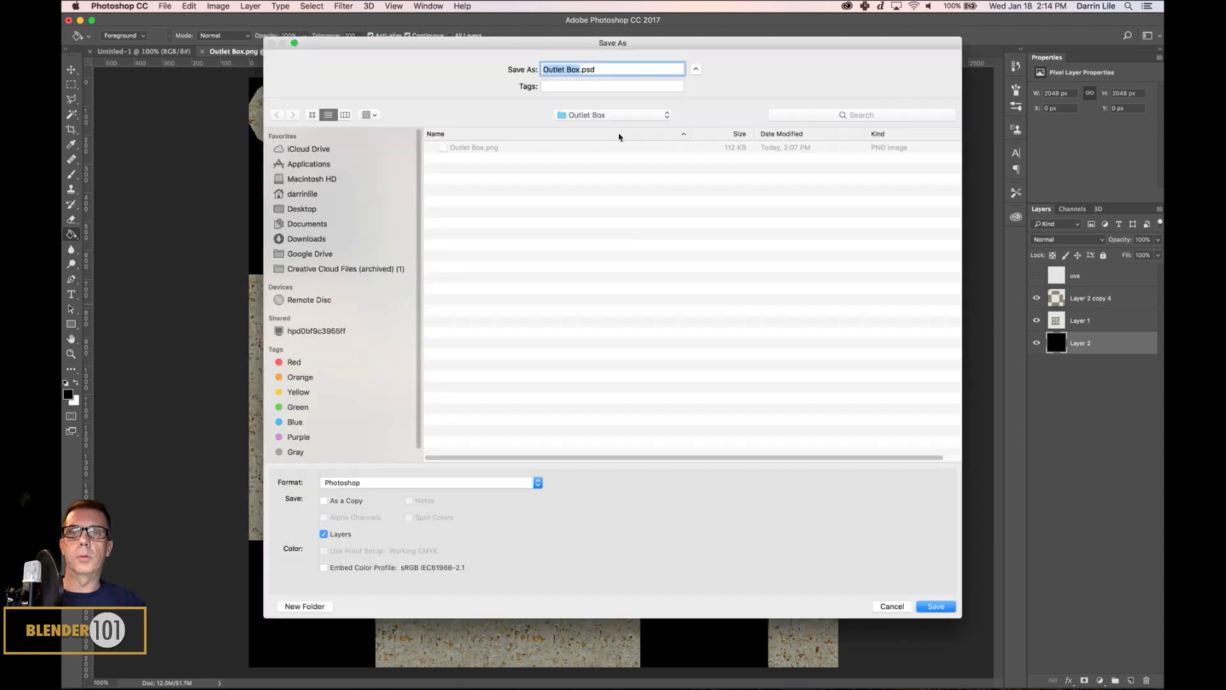
click(595, 115)
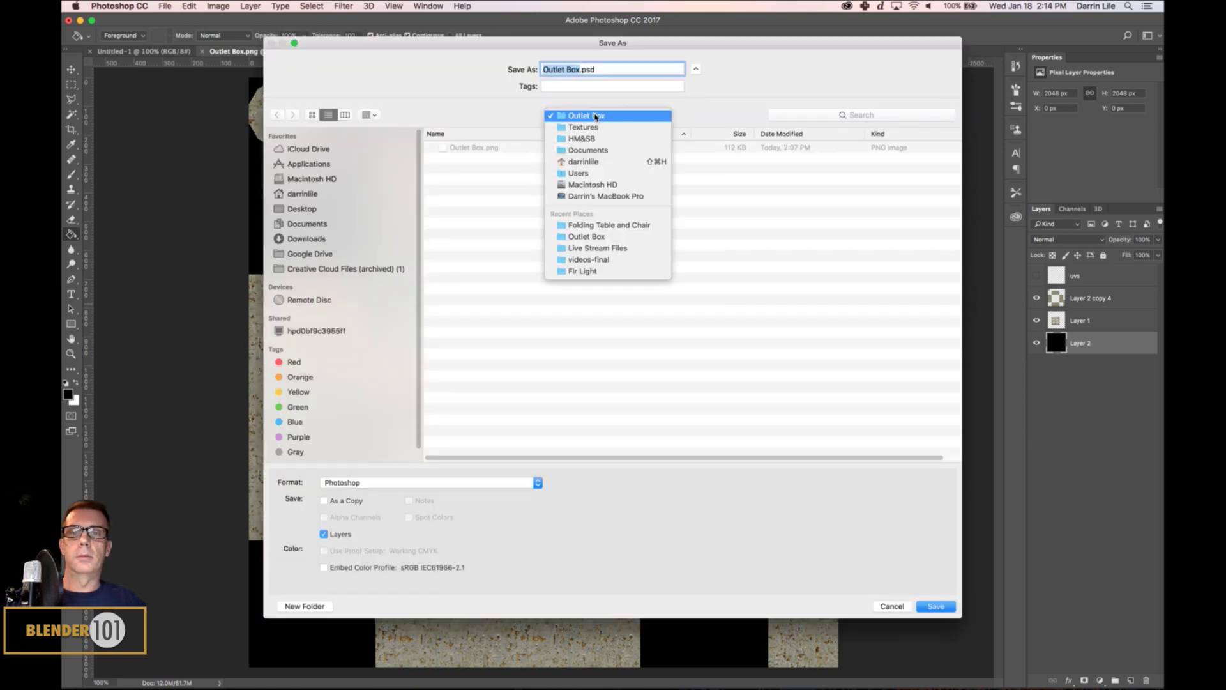
click(605, 67)
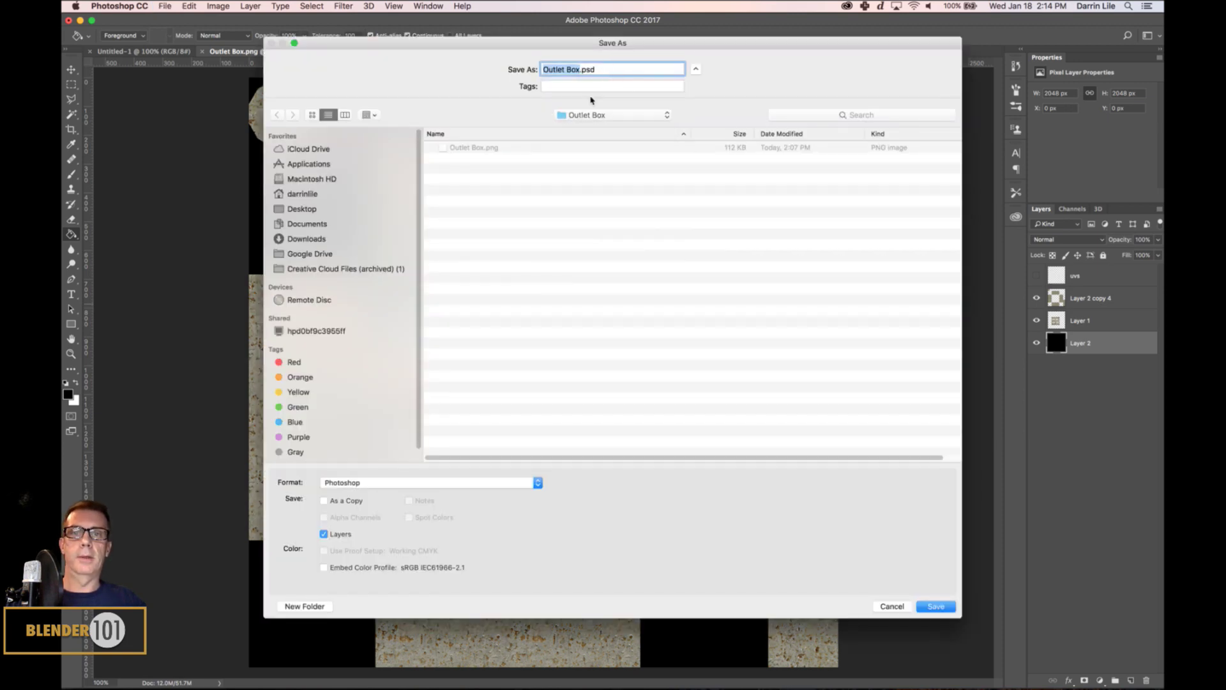
click(935, 607)
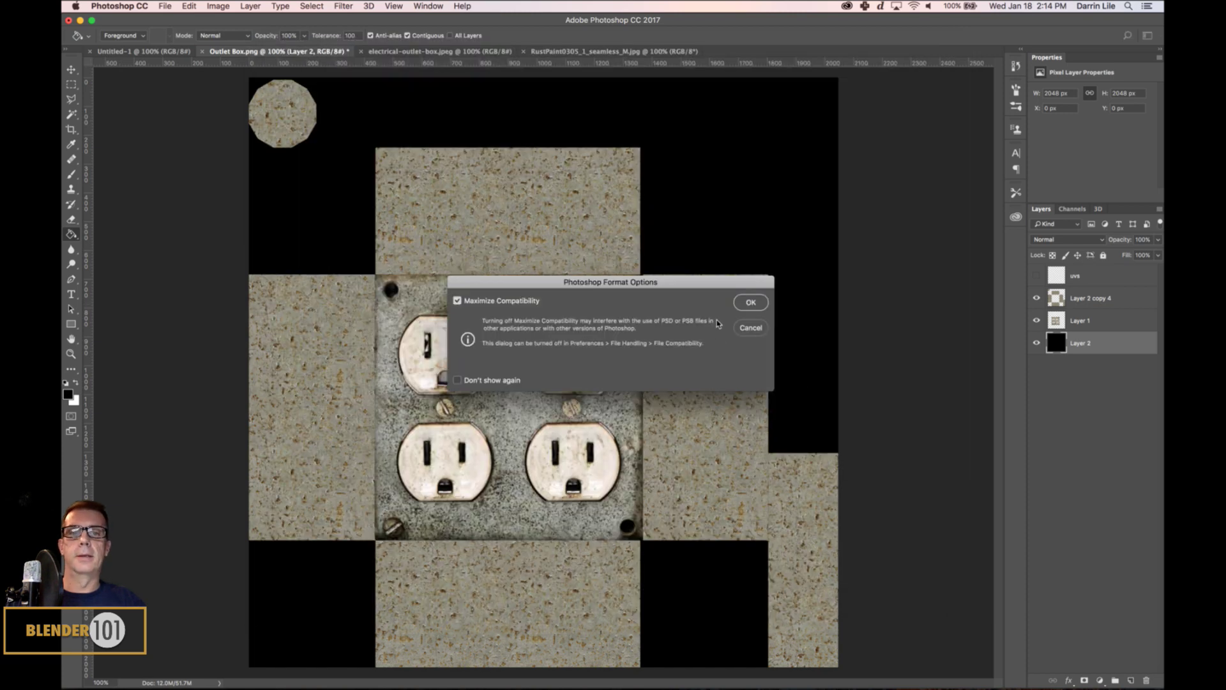
click(744, 305)
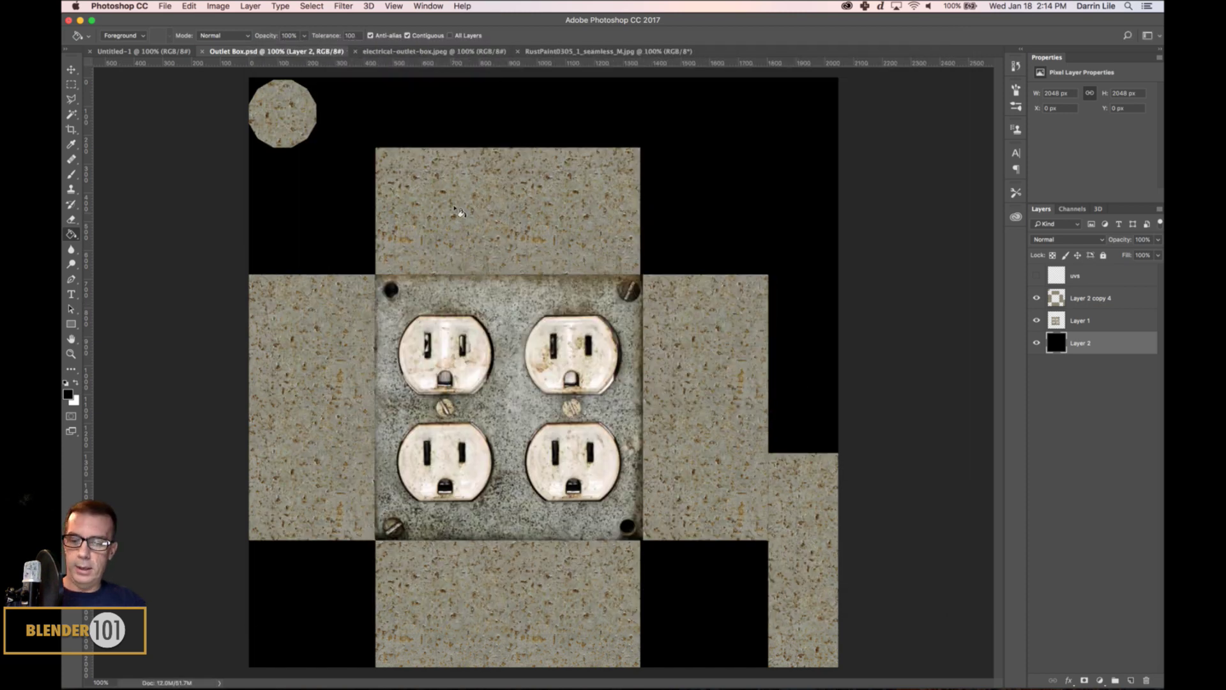
- Set up the image export as PNG at 1024 x 1024 px
key(alt+shift+super+w)
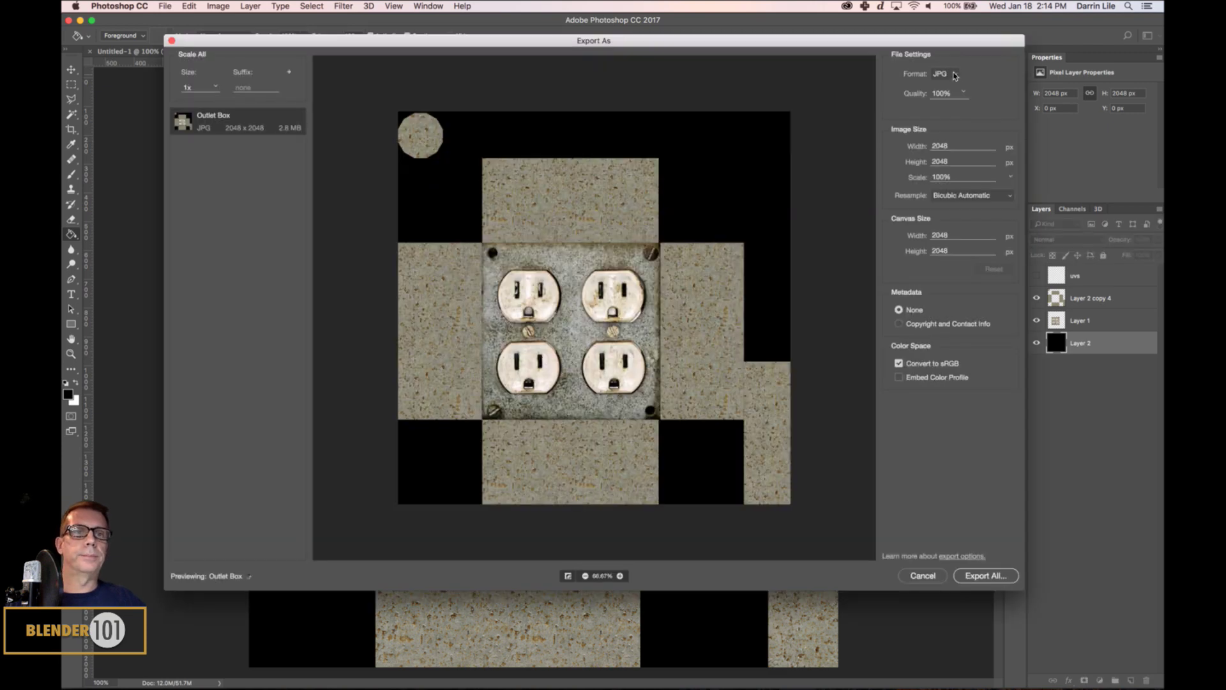
click(953, 74)
click(944, 74)
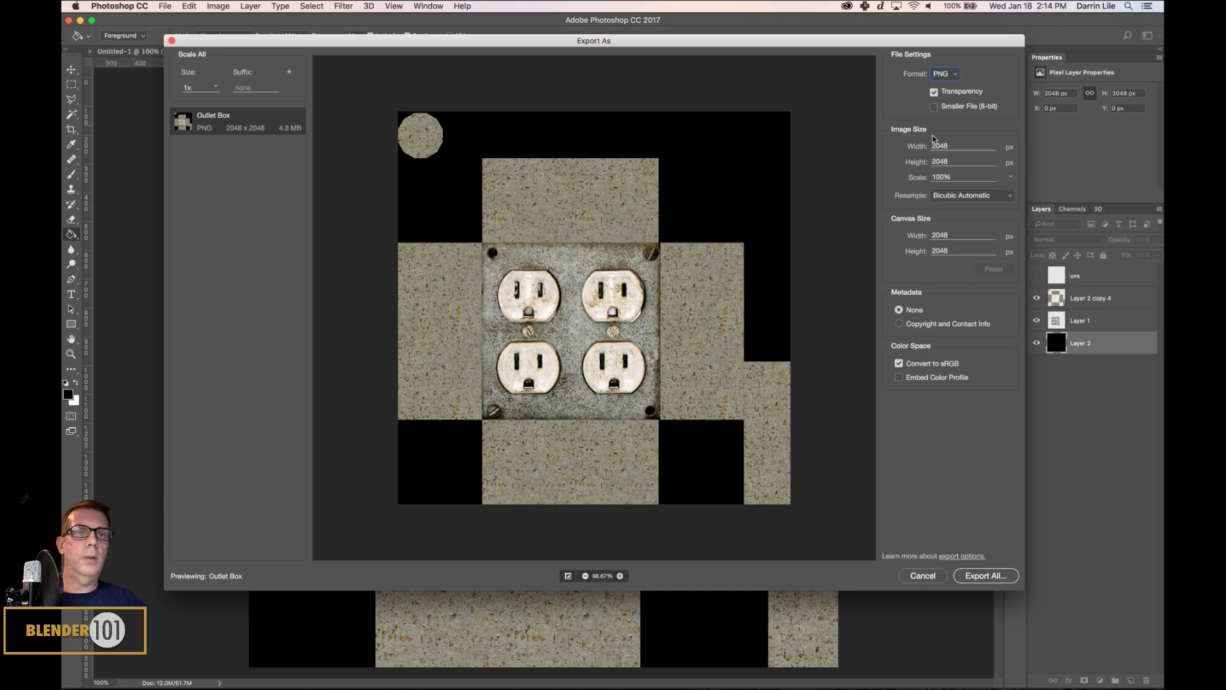
click(955, 148)
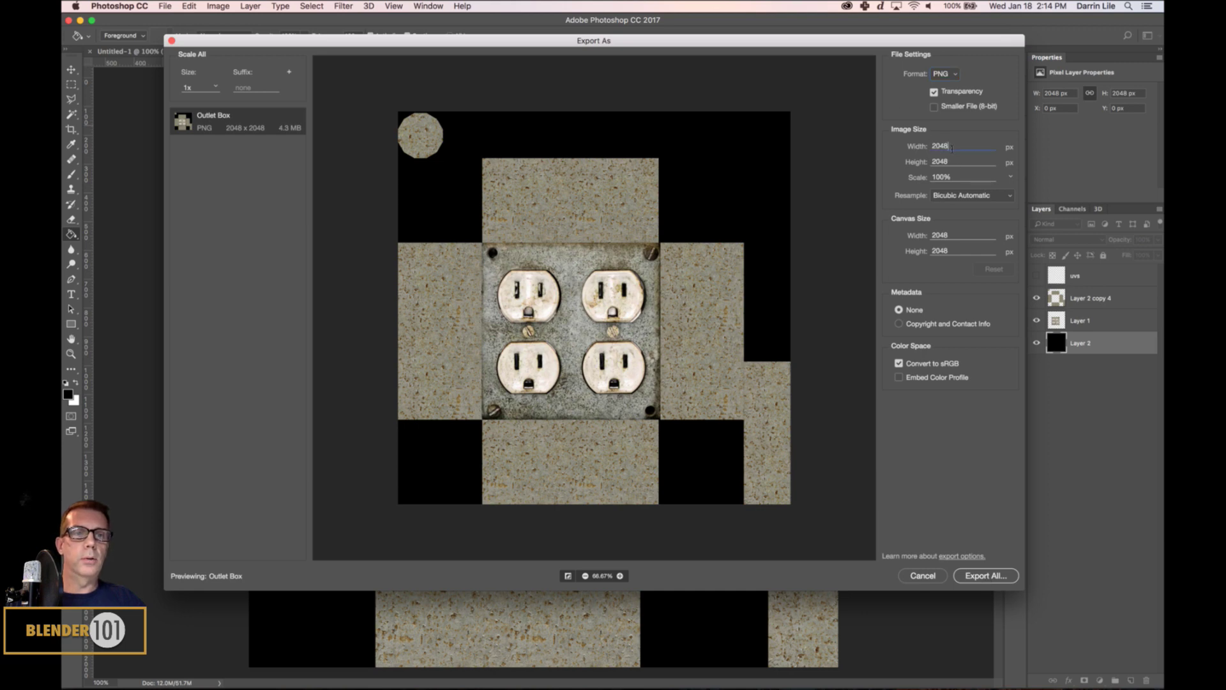
text(1024)
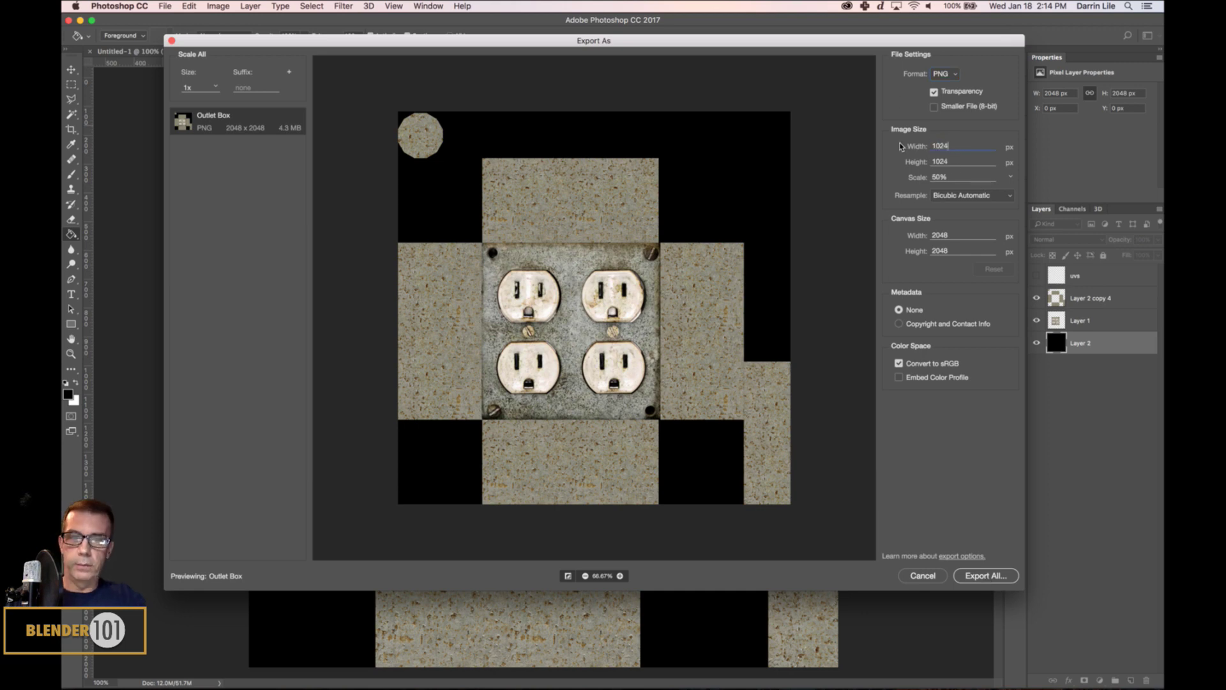
key(Tab)
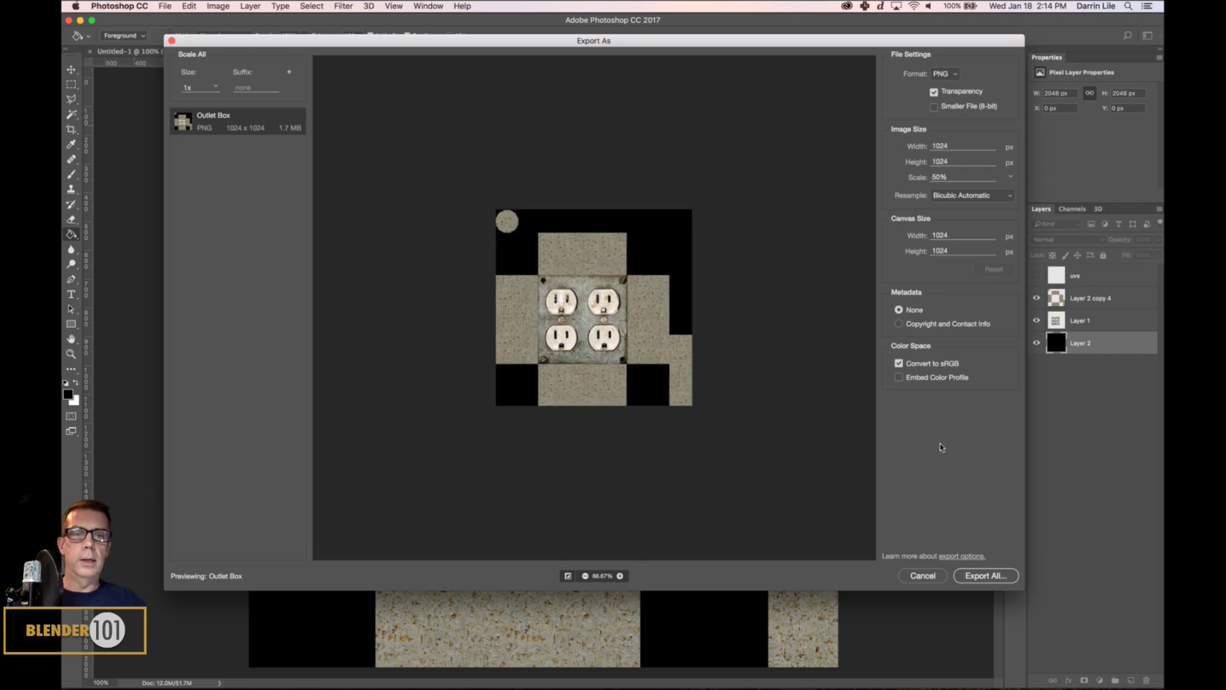
- Export the texture to the Outlet Box folder as Outlet Box_C.png
click(987, 577)
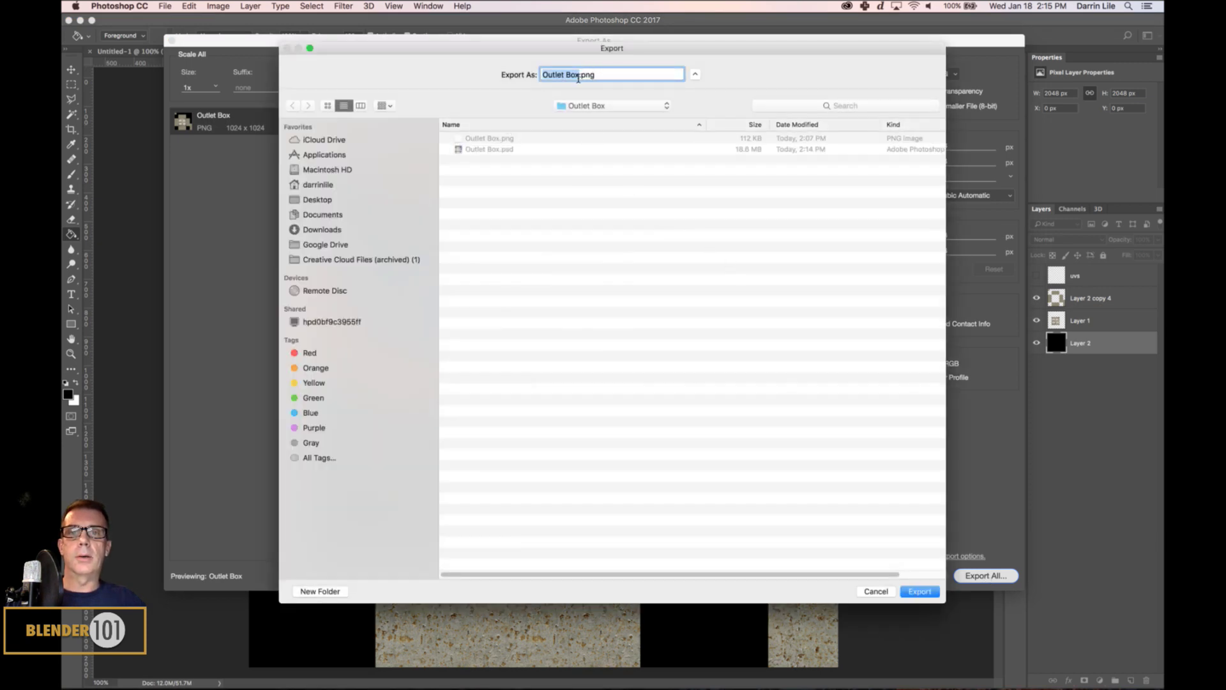
click(579, 76)
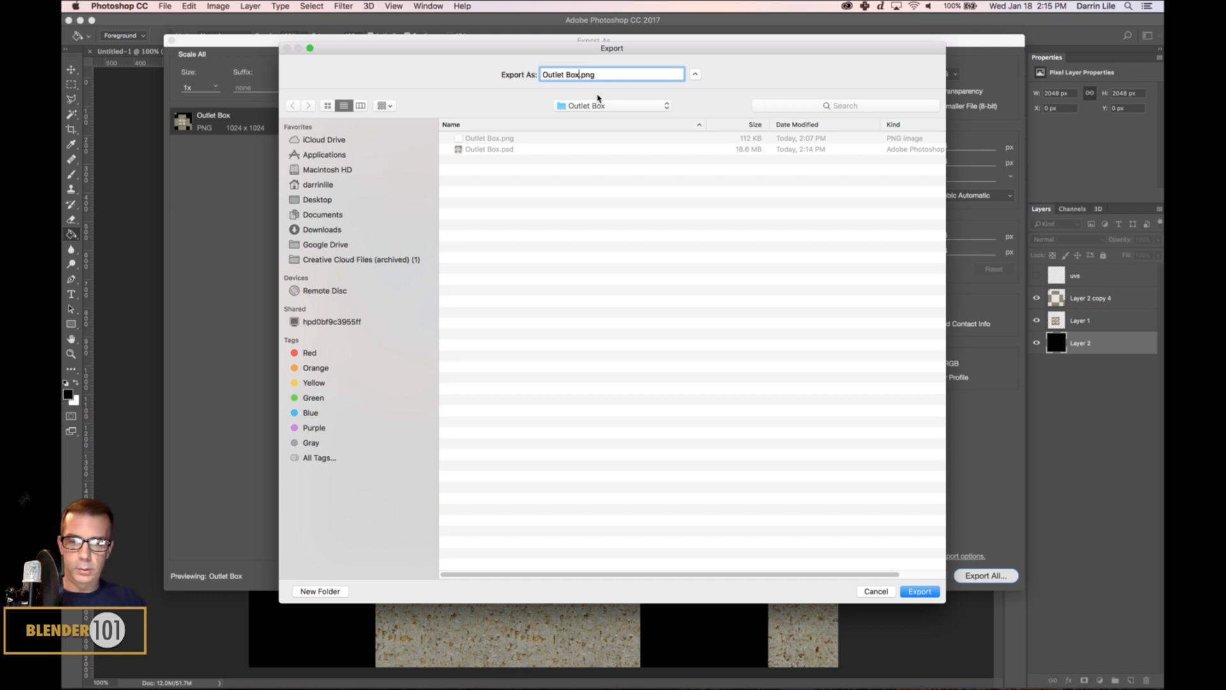
text(_C)
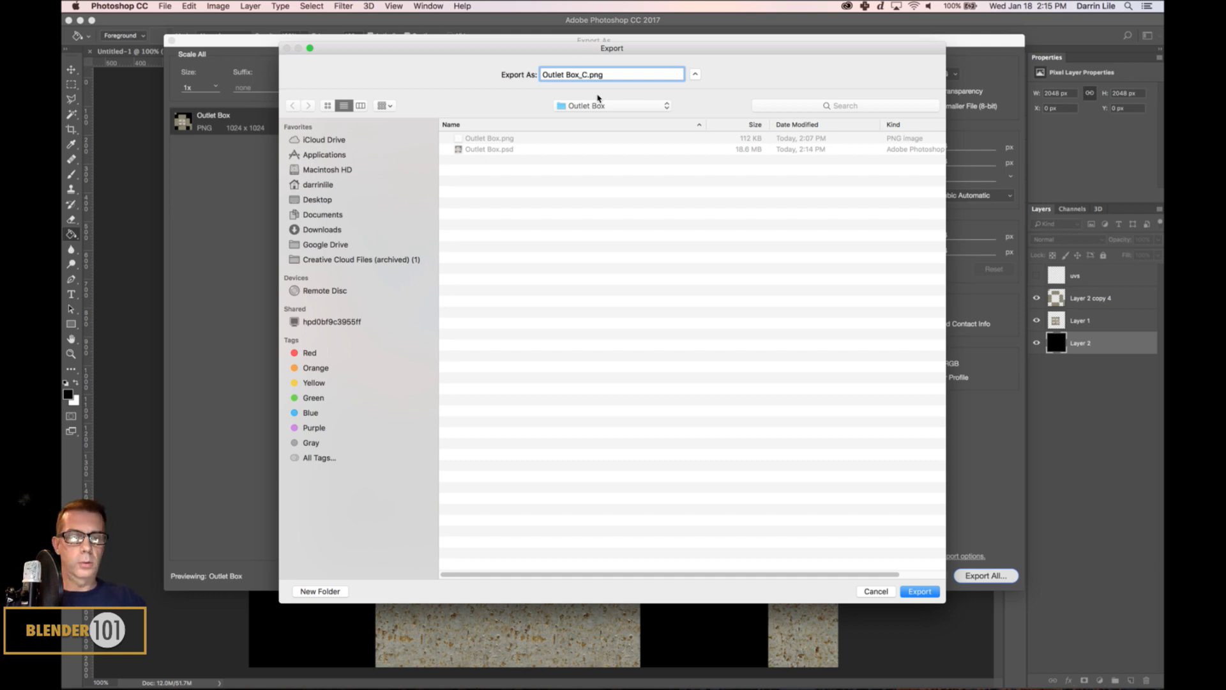
key(Return)
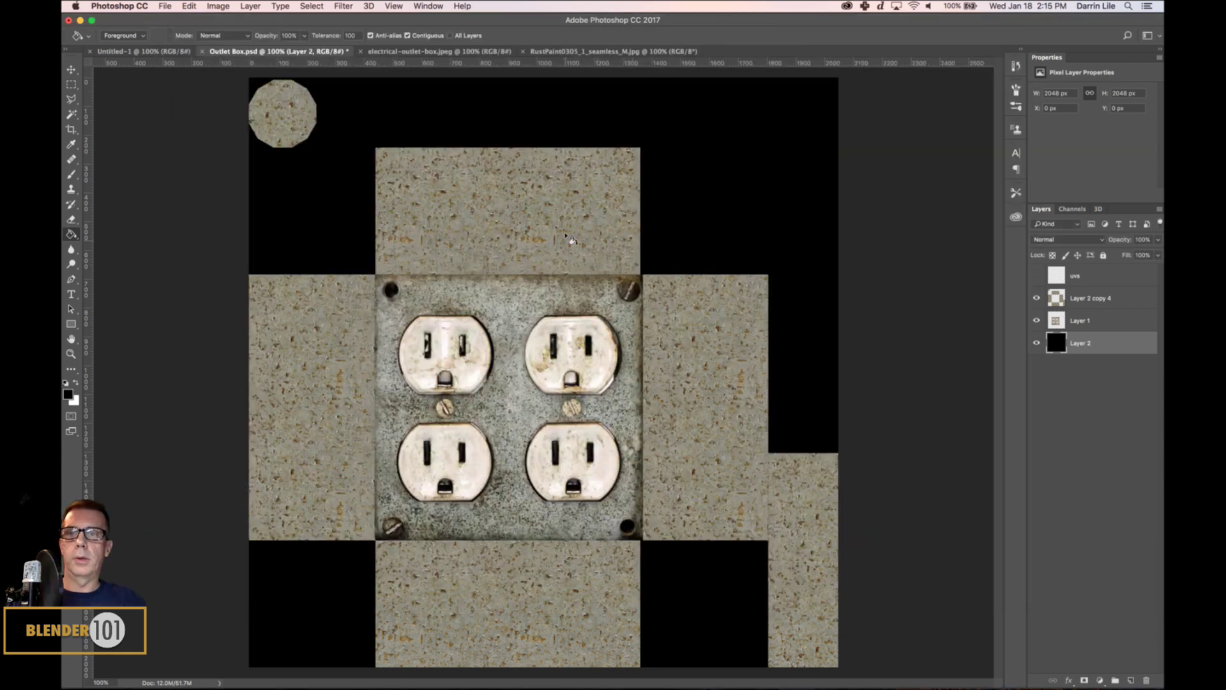
- Switch to Blender, leave Edit Mode on the box, and give it a new material named Outlet Box
mouse_move(416, 681)
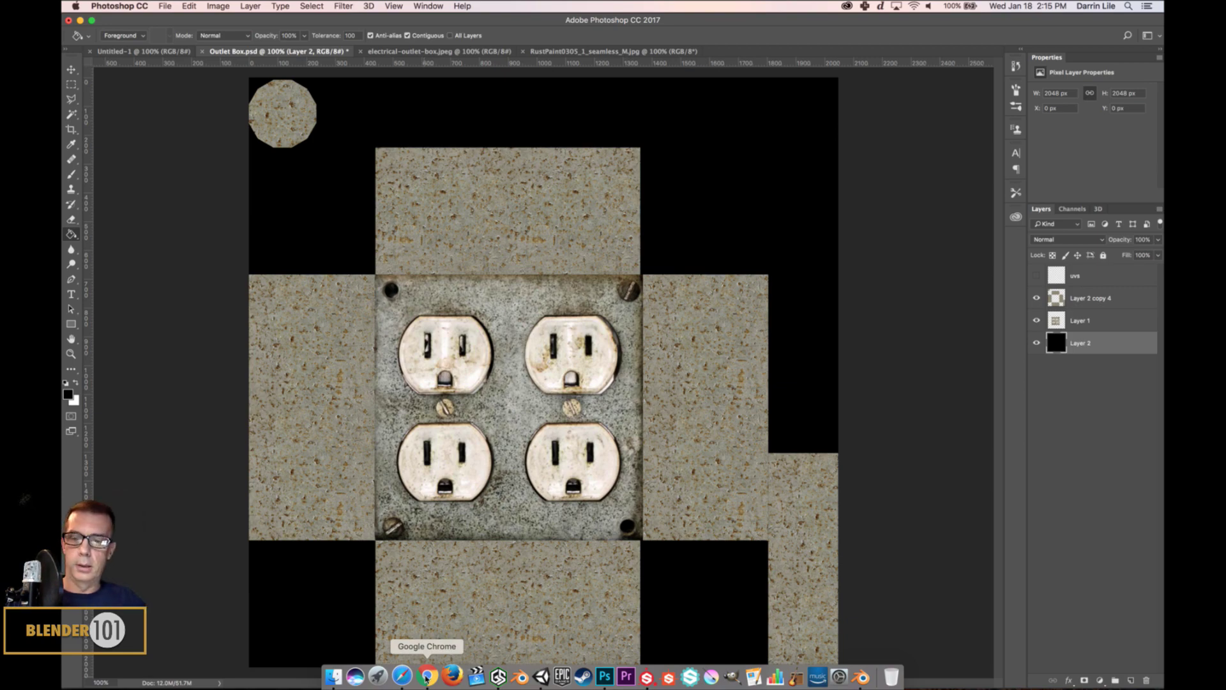
click(519, 677)
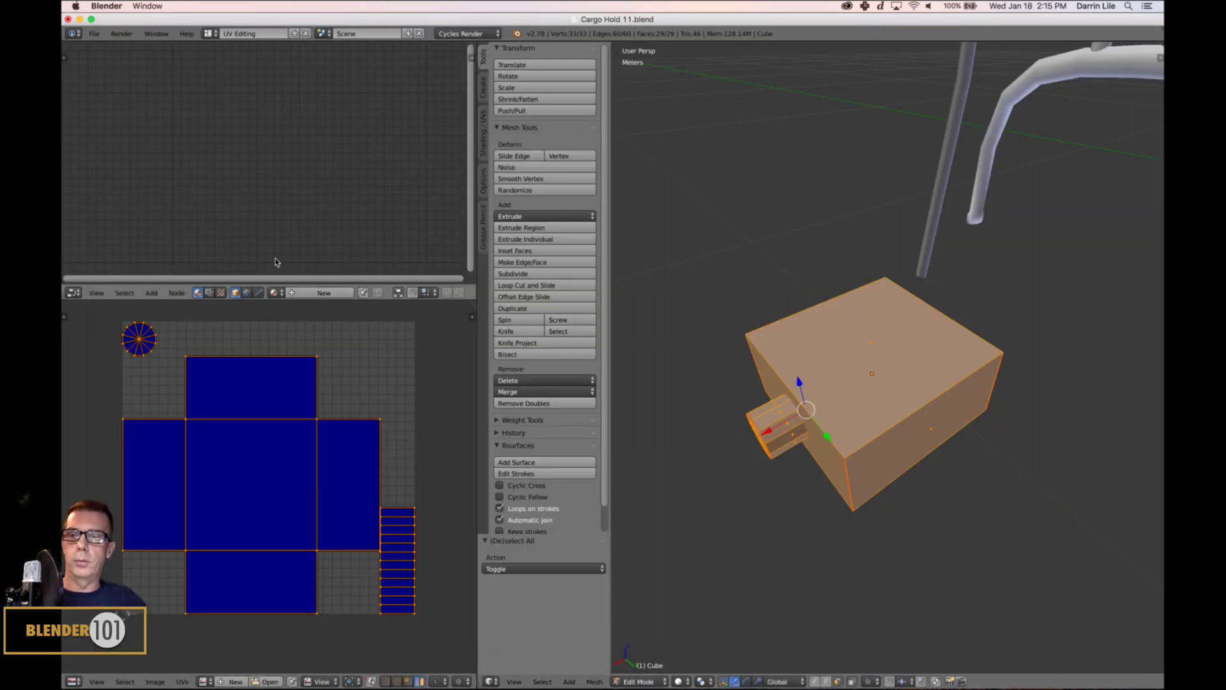
click(75, 293)
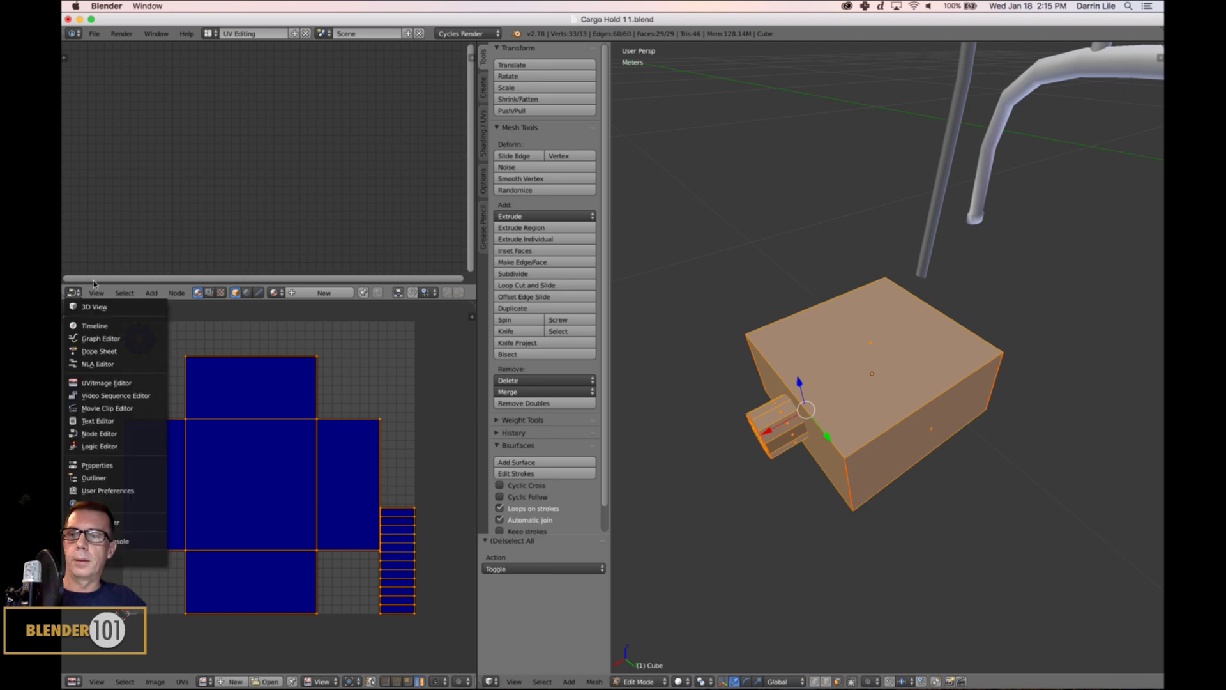
key(Tab)
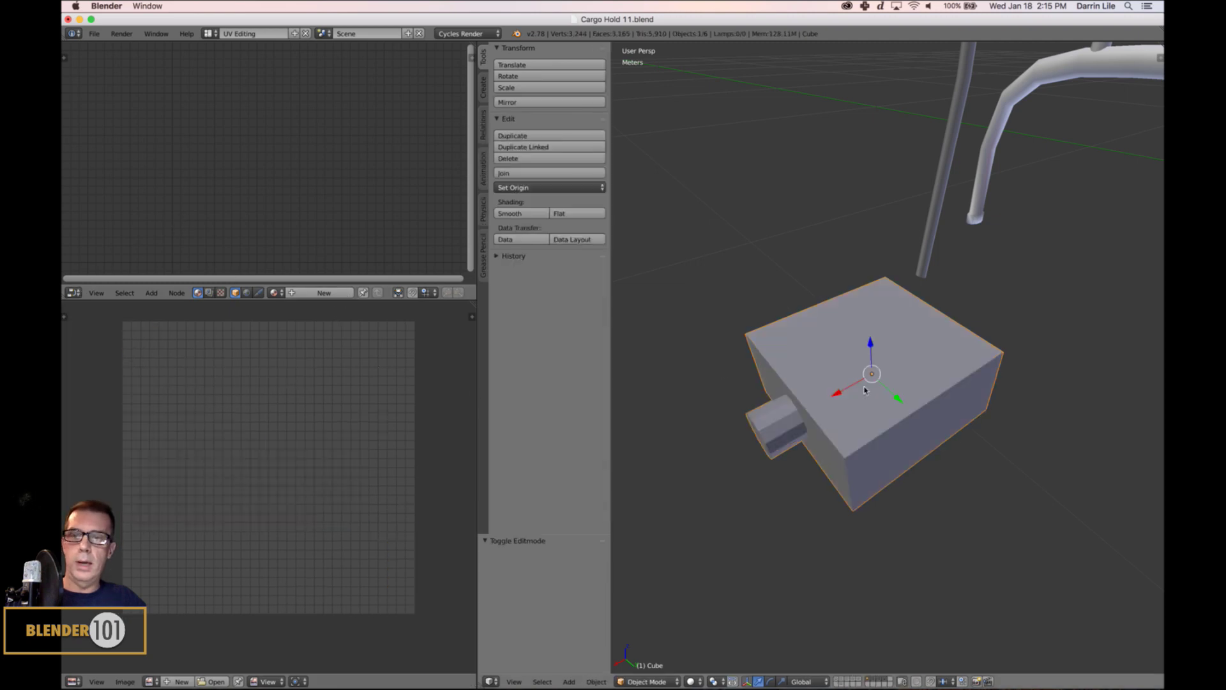
click(323, 293)
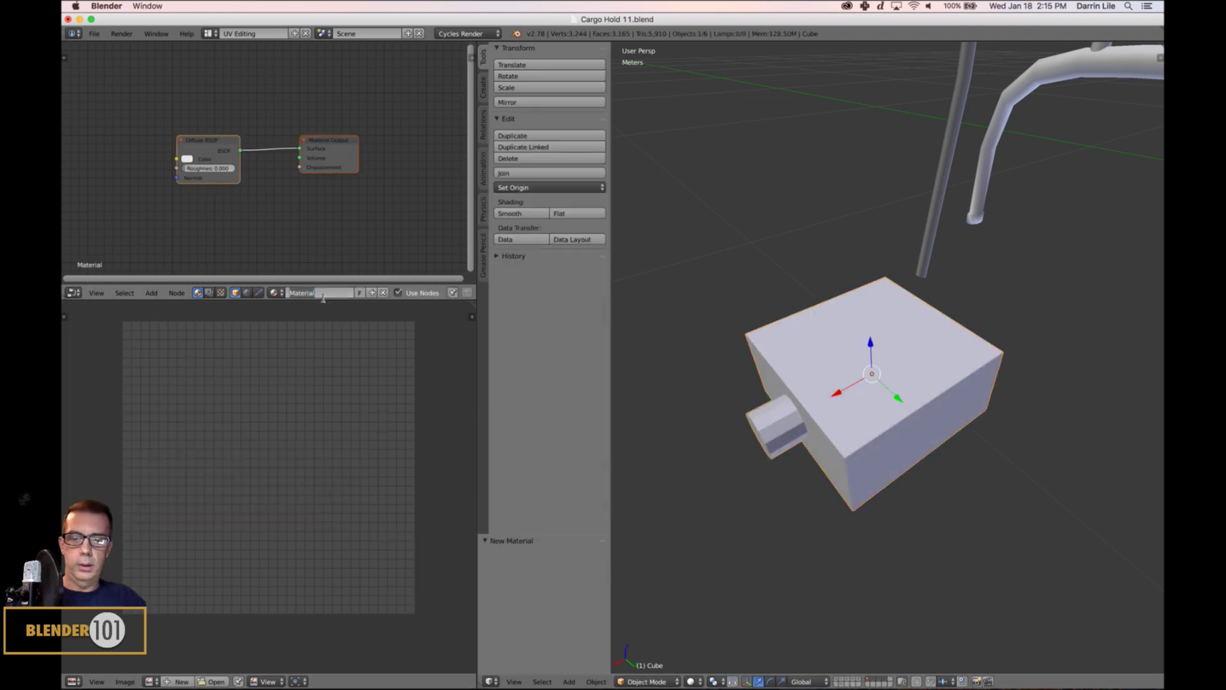
text(Outlet Box)
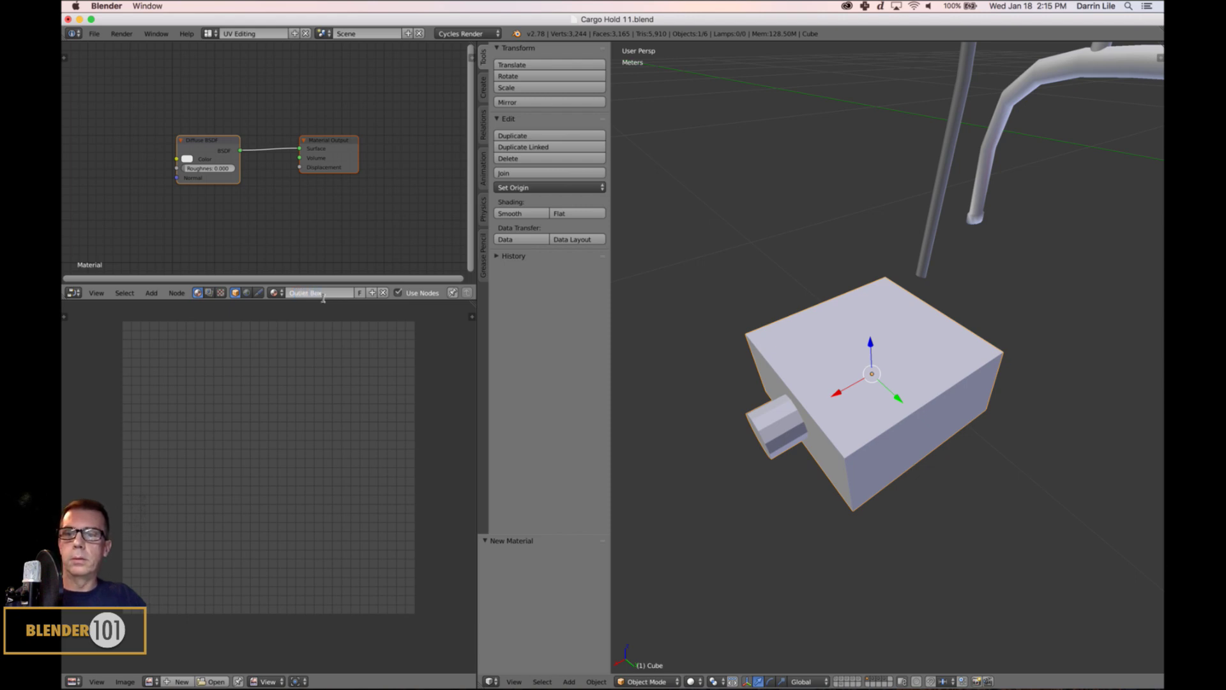
key(Return)
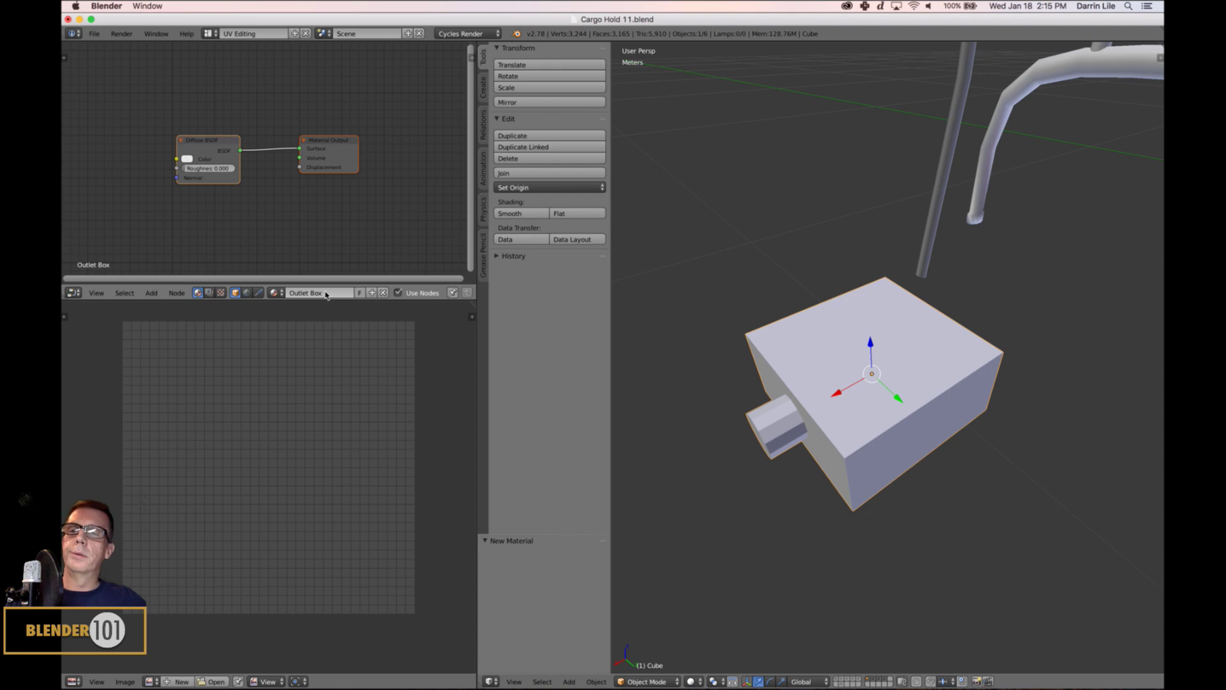
- Rearrange the Material Output and Diffuse BSDF nodes to free space ahead of the shader, keeping both nodes expanded
drag(306, 140, 323, 176)
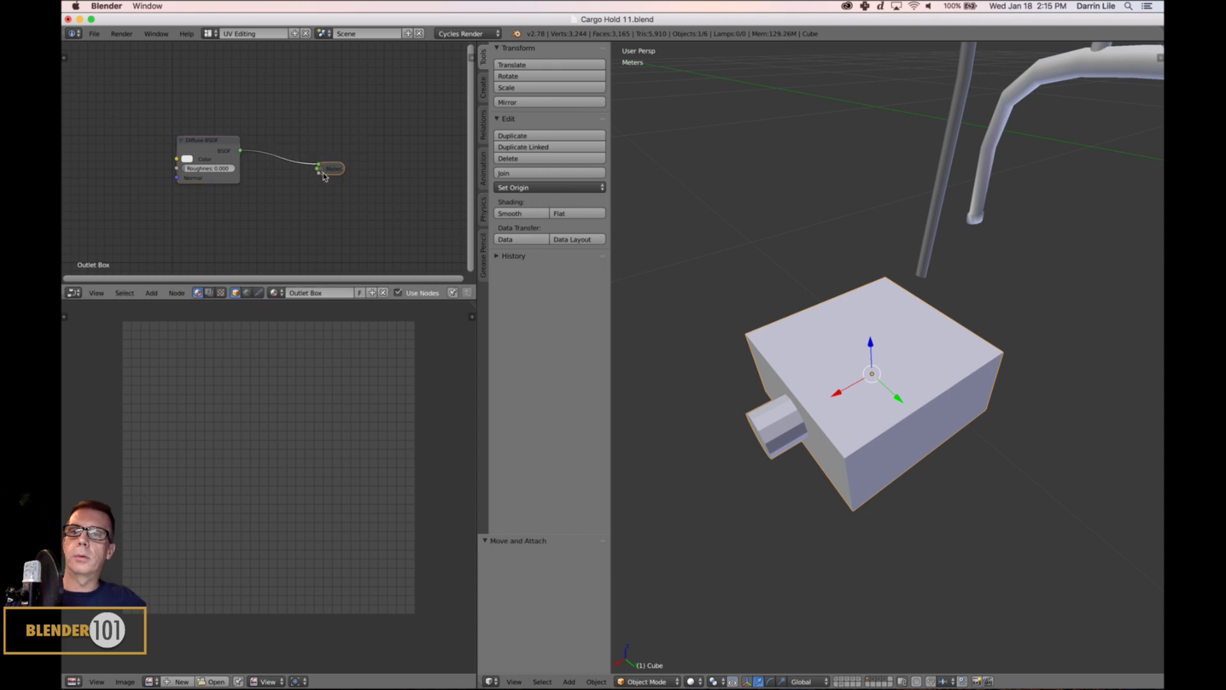
click(322, 171)
key(h)
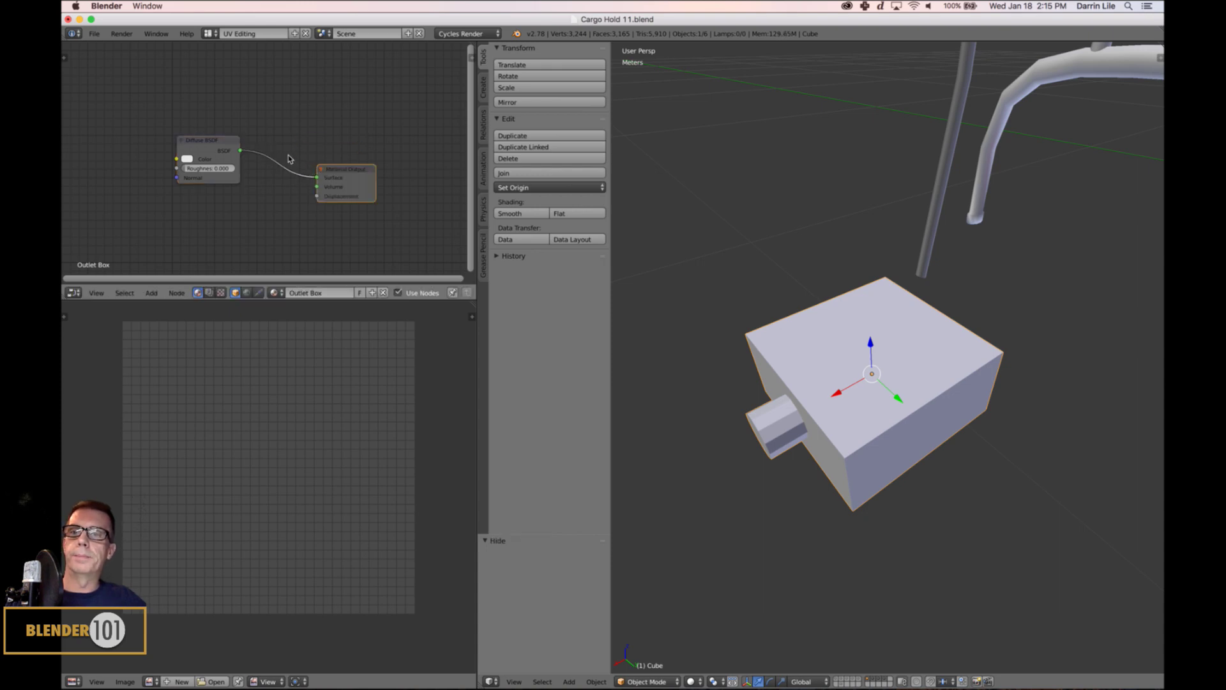
drag(219, 141, 274, 110)
- Add an Image Texture node beside the Diffuse BSDF node's inputs in the Outlet Box material
key(shift+a)
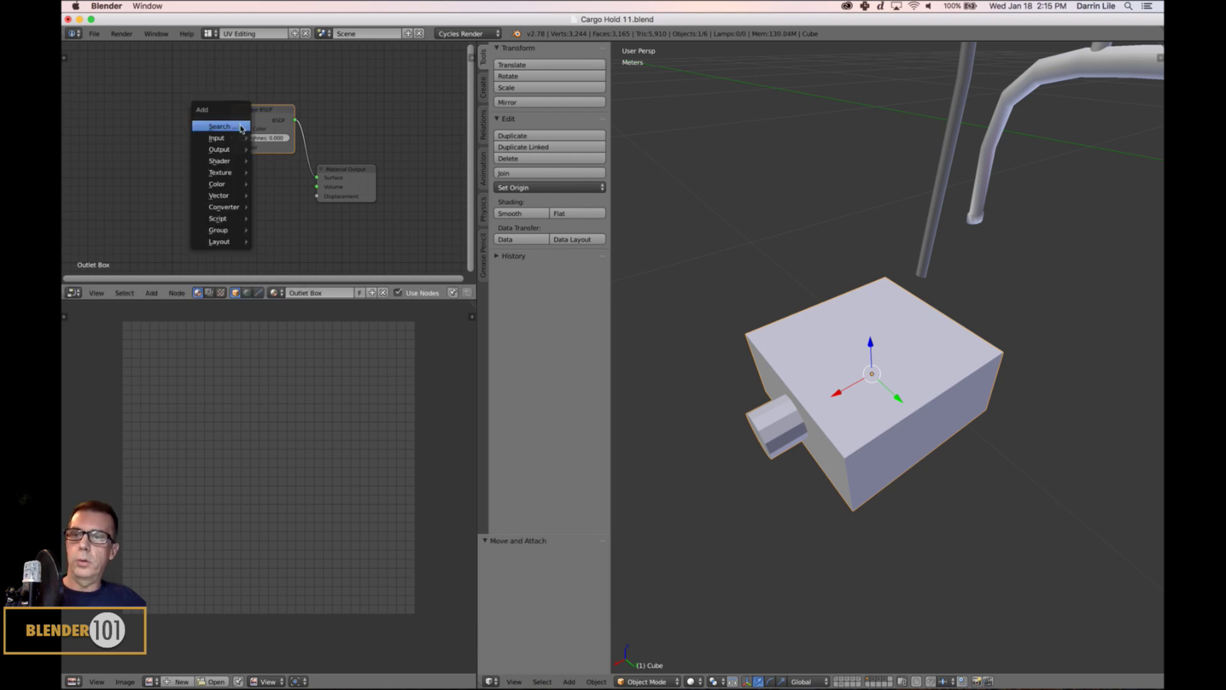
mouse_move(235, 171)
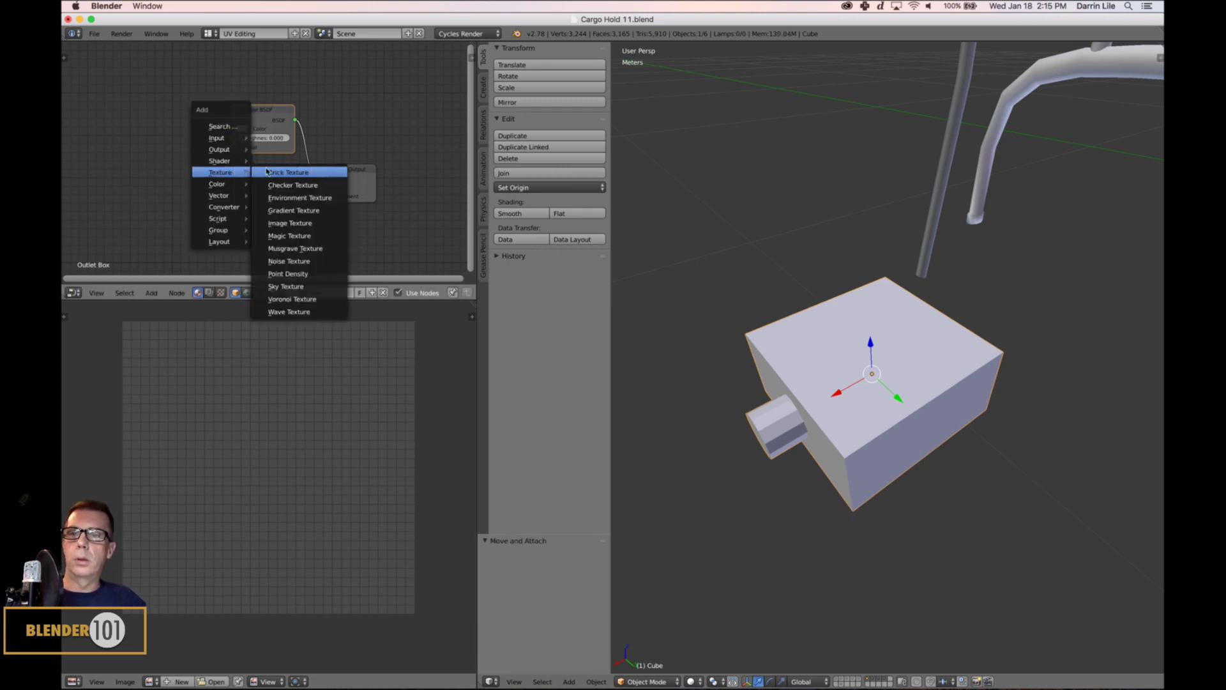
click(315, 229)
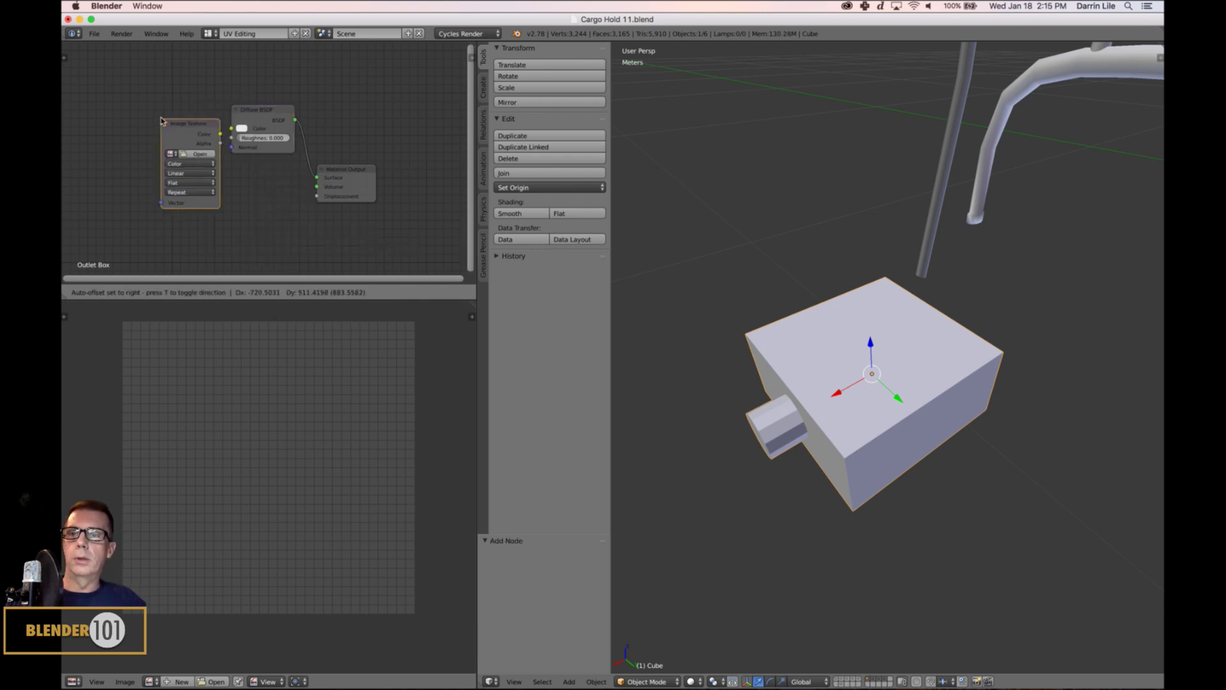
click(304, 227)
key(n)
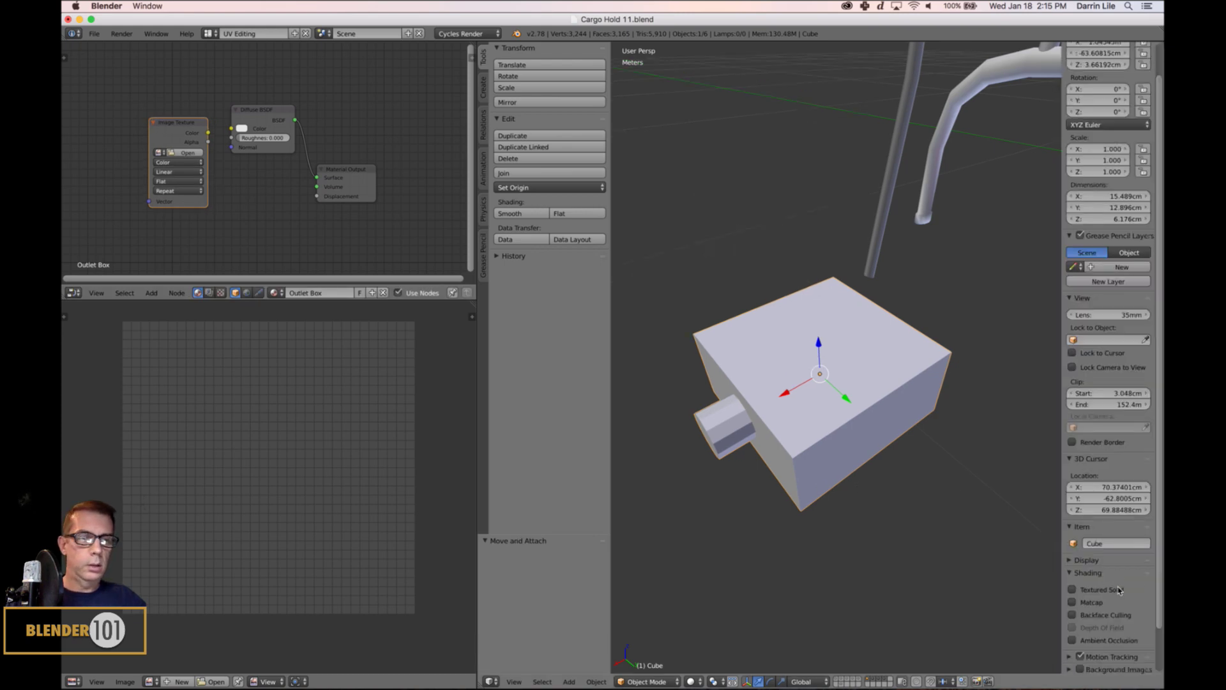
key(n)
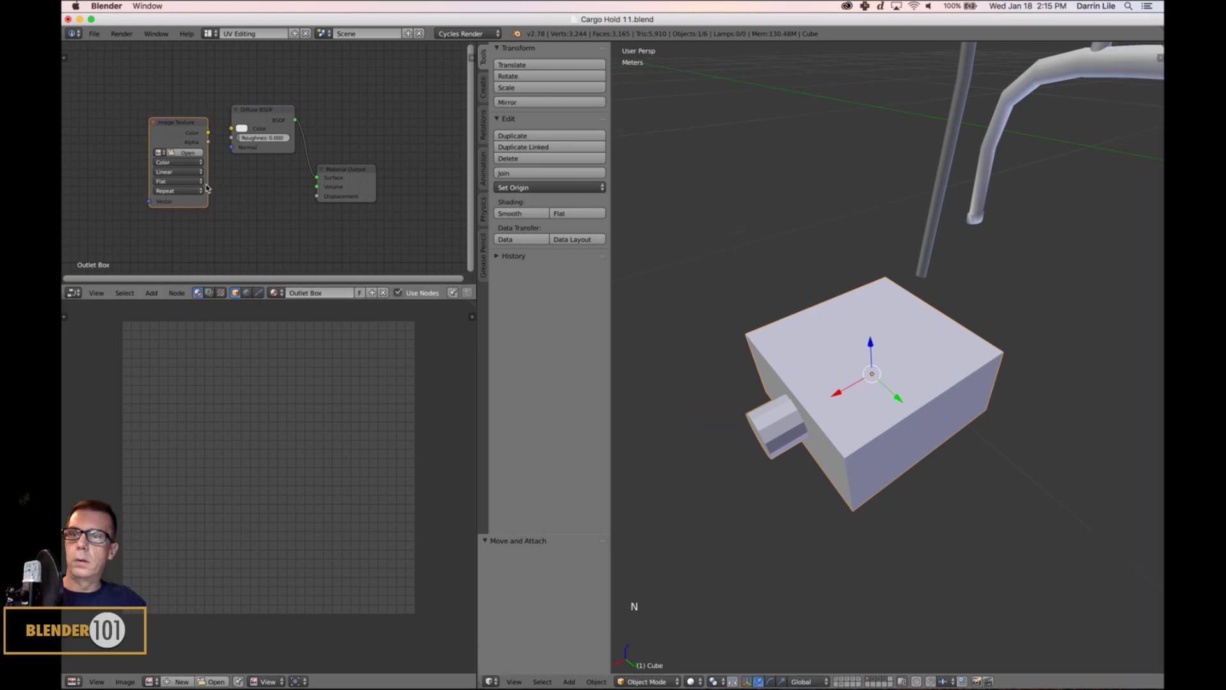
- Move the Image Texture node farther from the Diffuse BSDF node and load Outlet Box_C.png from the Textures/Outlet Box folder into it
drag(191, 151, 174, 151)
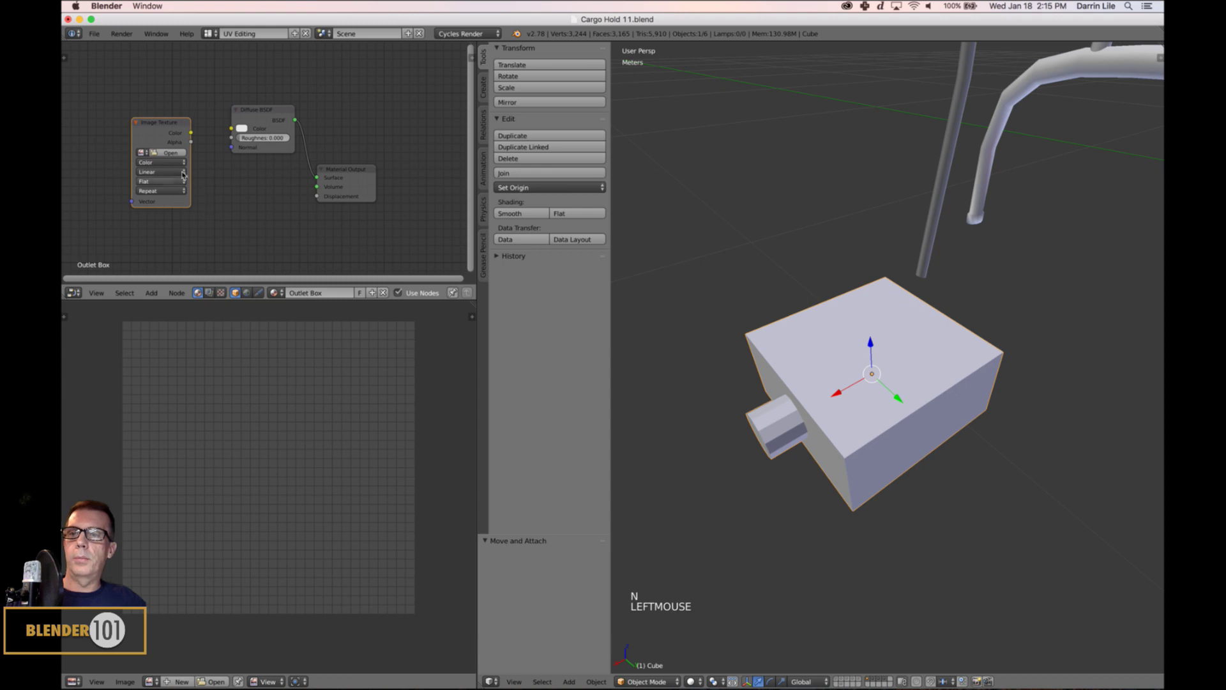
click(163, 153)
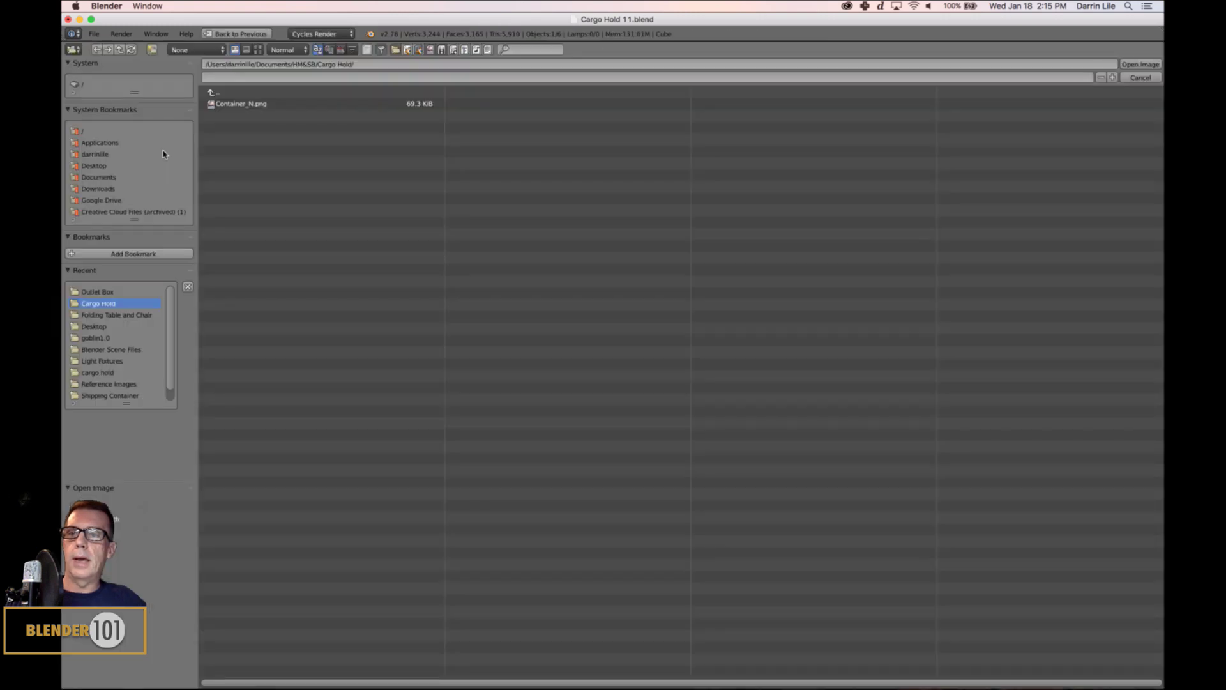
click(220, 92)
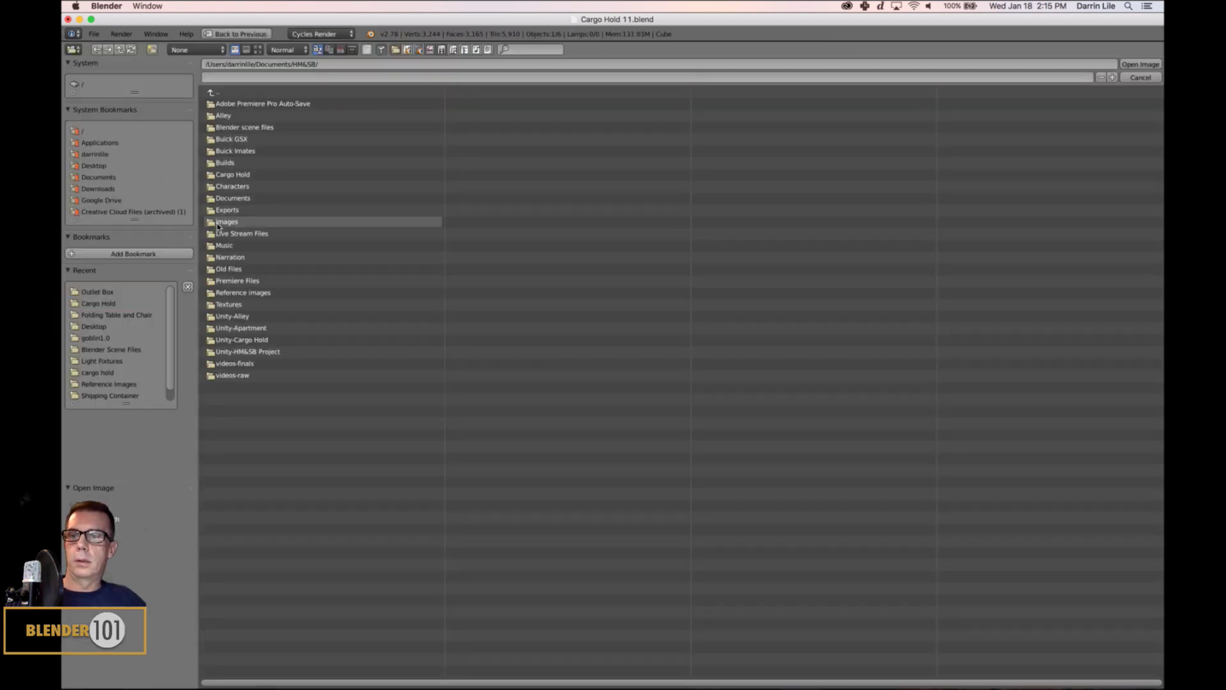
click(228, 304)
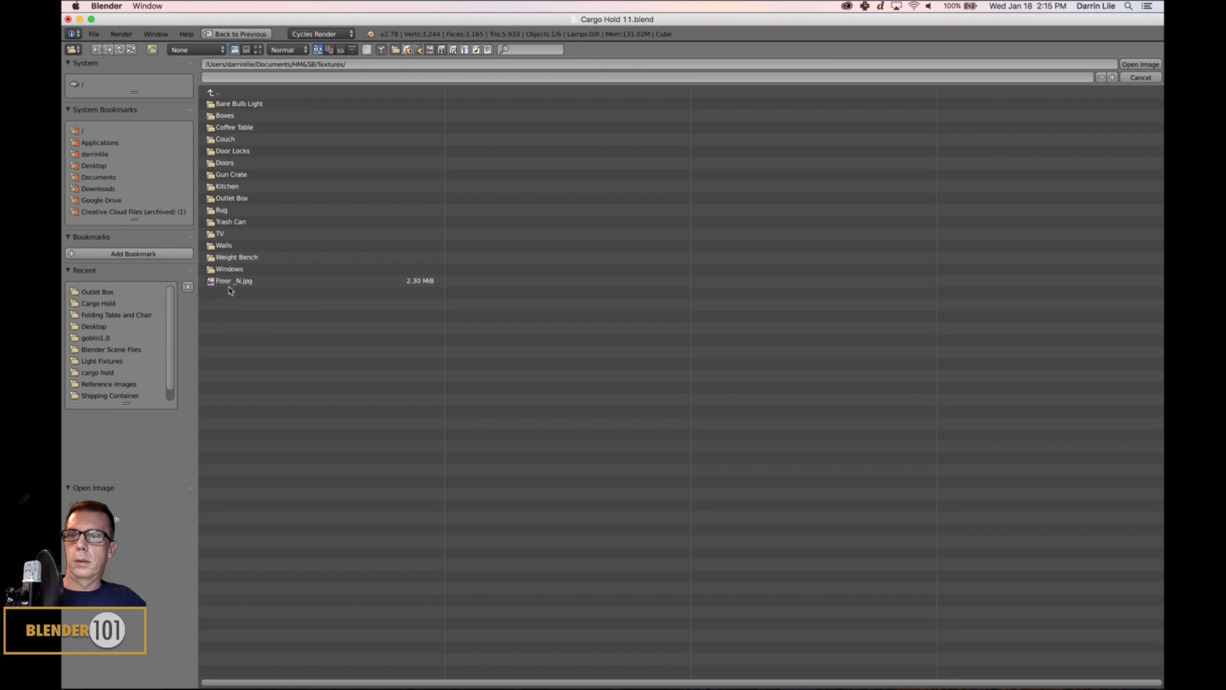
click(233, 199)
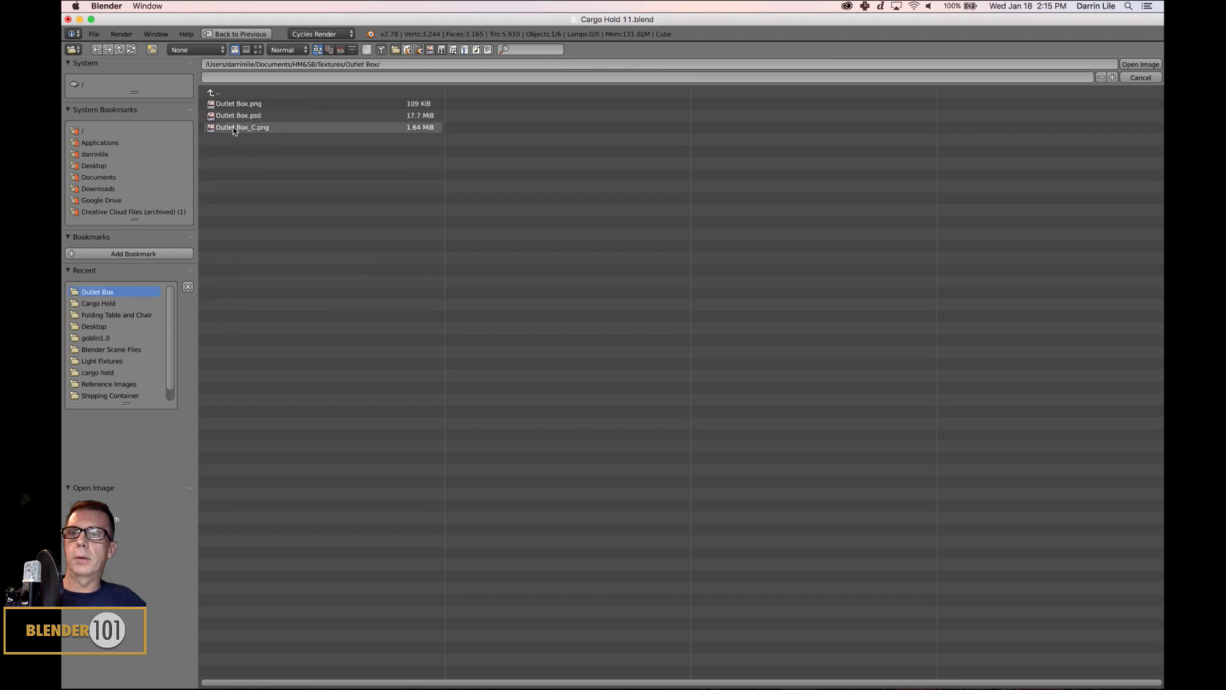
click(235, 129)
click(1143, 65)
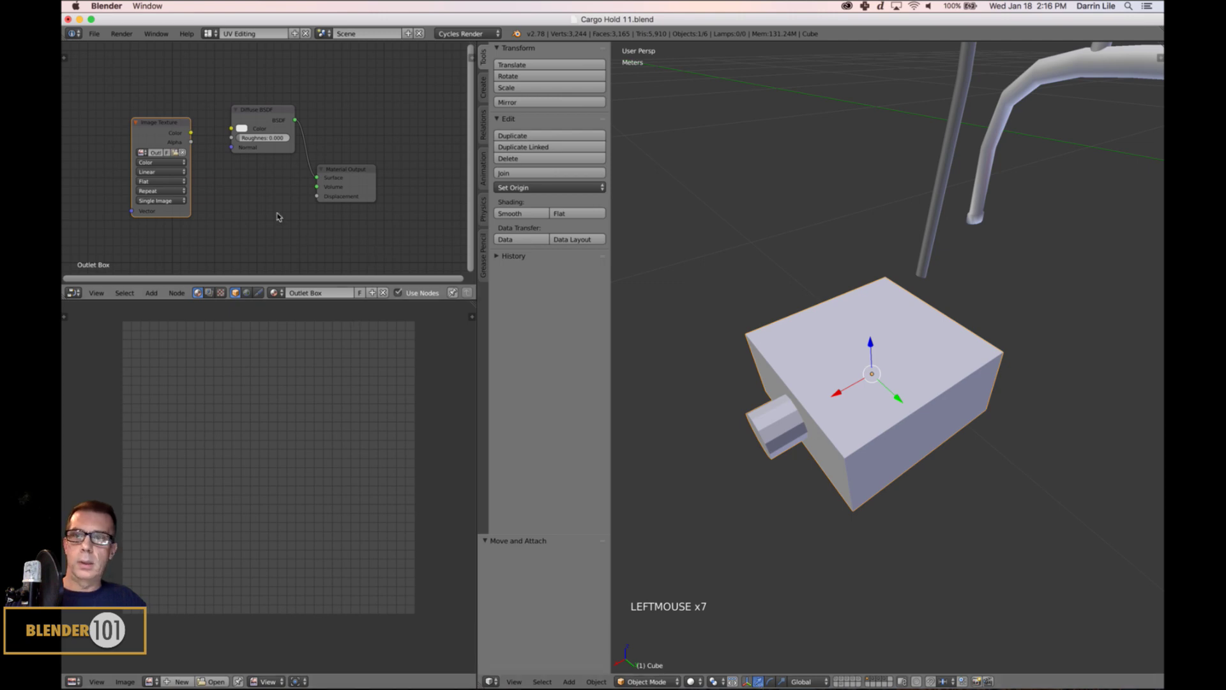
- Connect the Image Texture's Color output to the Diffuse BSDF's Color input and display the texture on the box in the 3D viewport
drag(191, 132, 231, 128)
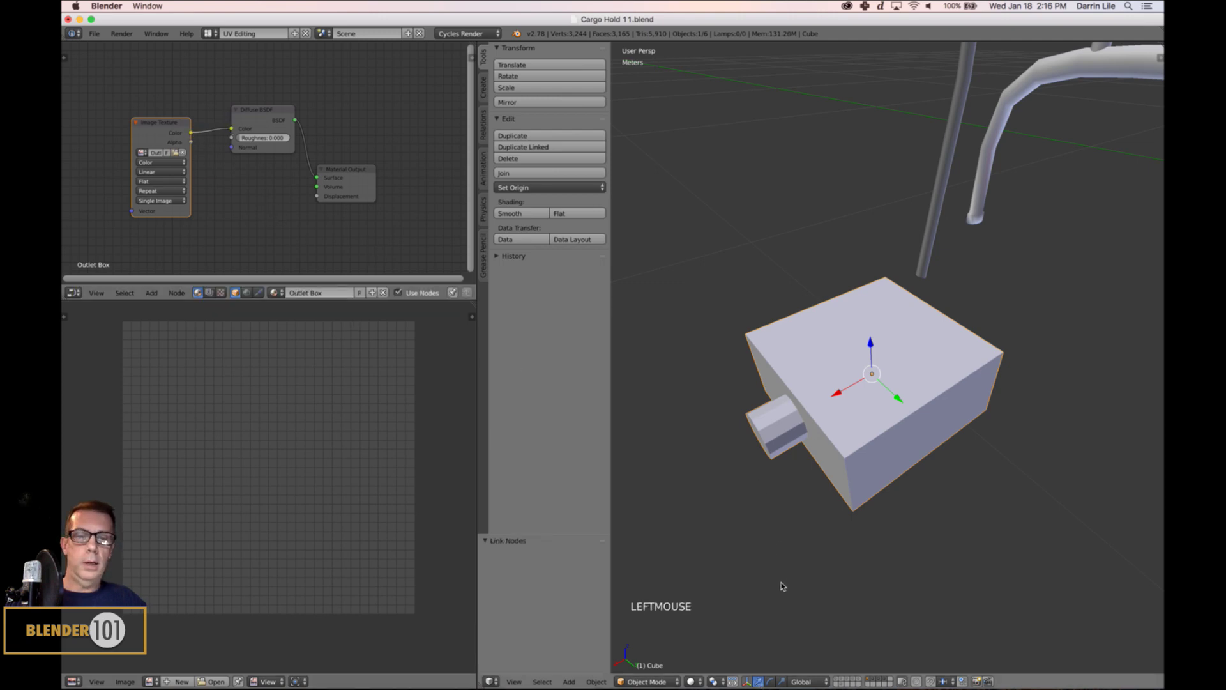
click(696, 681)
click(724, 630)
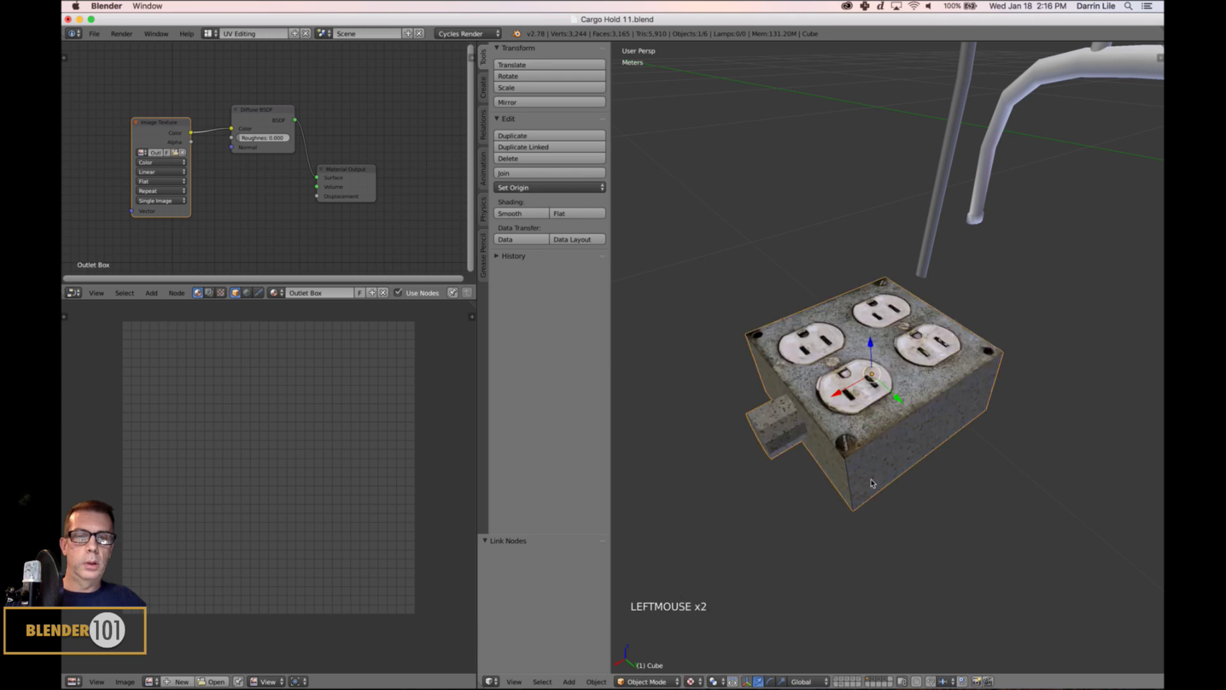
scroll(872, 483, up, 1)
scroll(872, 483, down, 3)
scroll(872, 483, up, 2)
middle_drag(870, 483, 892, 425)
scroll(821, 476, down, 2)
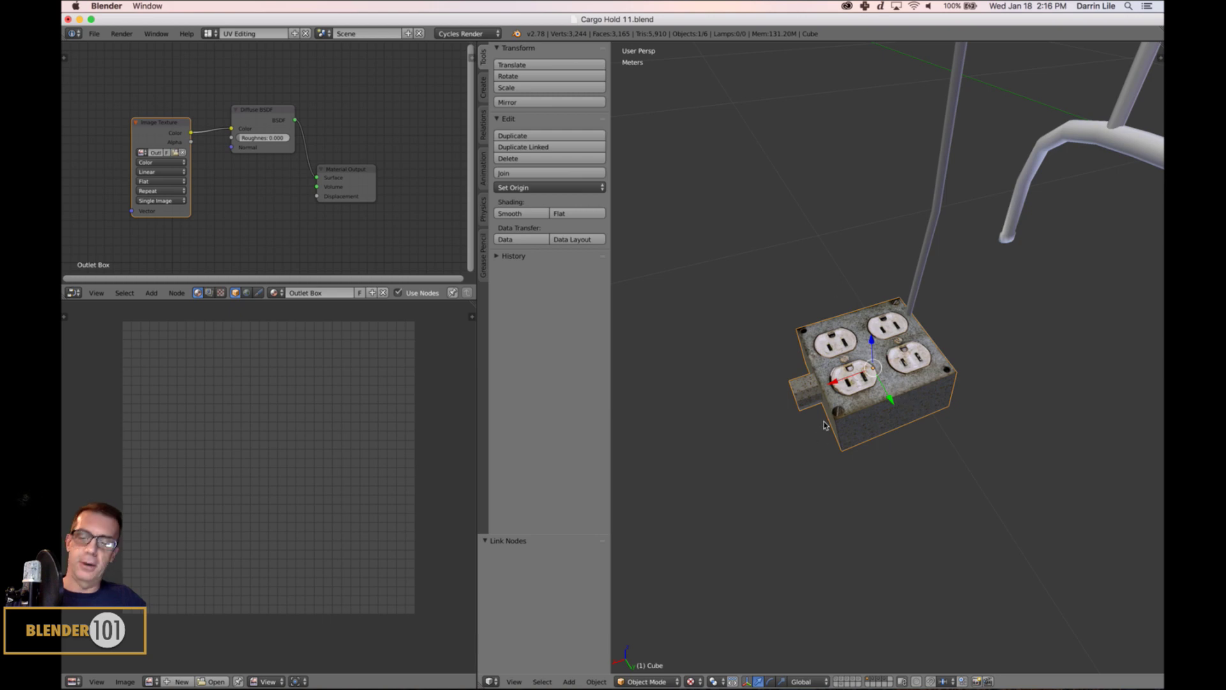
- Enter Edit Mode on the outlet box and show Outlet Box_C.png behind its UV layout
key(Tab)
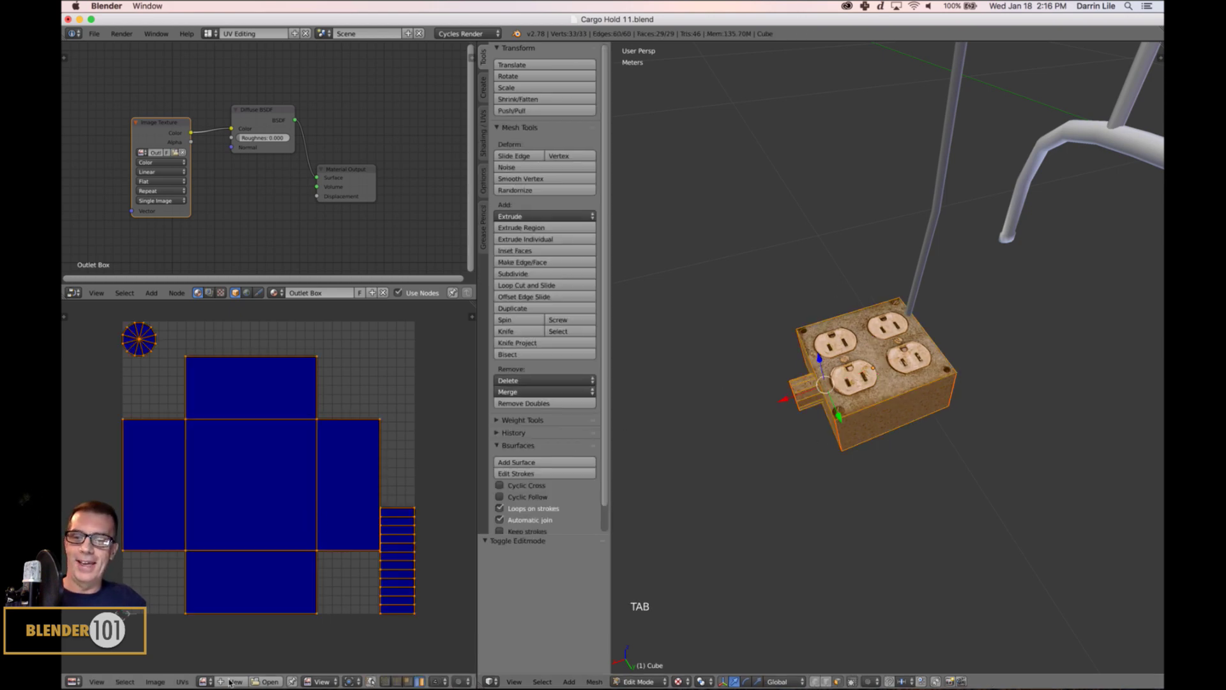
click(203, 682)
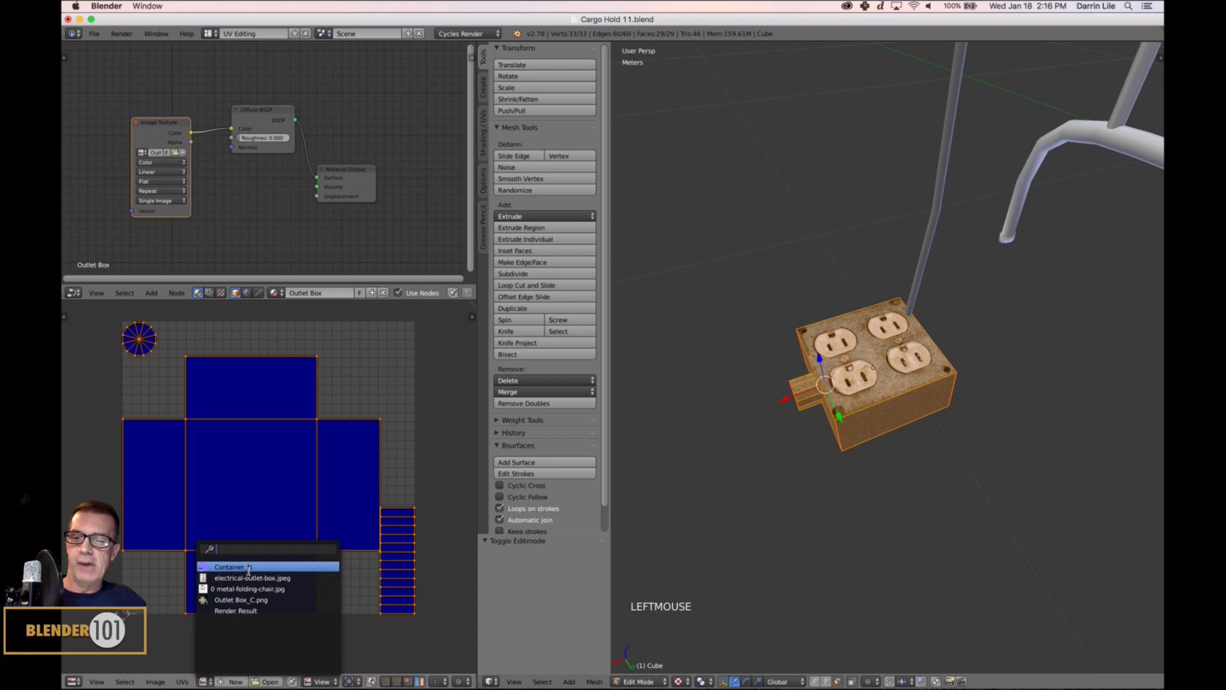
click(251, 598)
scroll(359, 531, down, 4)
scroll(359, 531, down, 5)
scroll(416, 504, up, 2)
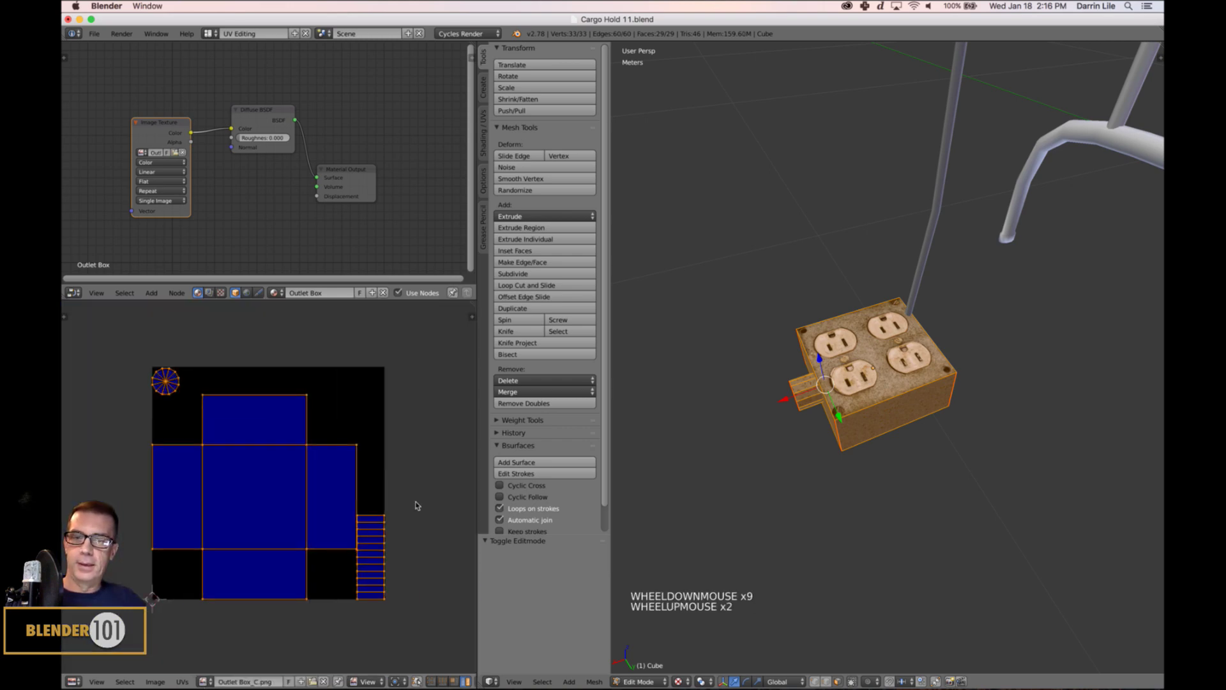
- Turn off the Stretch display for the UVs so the texture image shows through the layout
key(n)
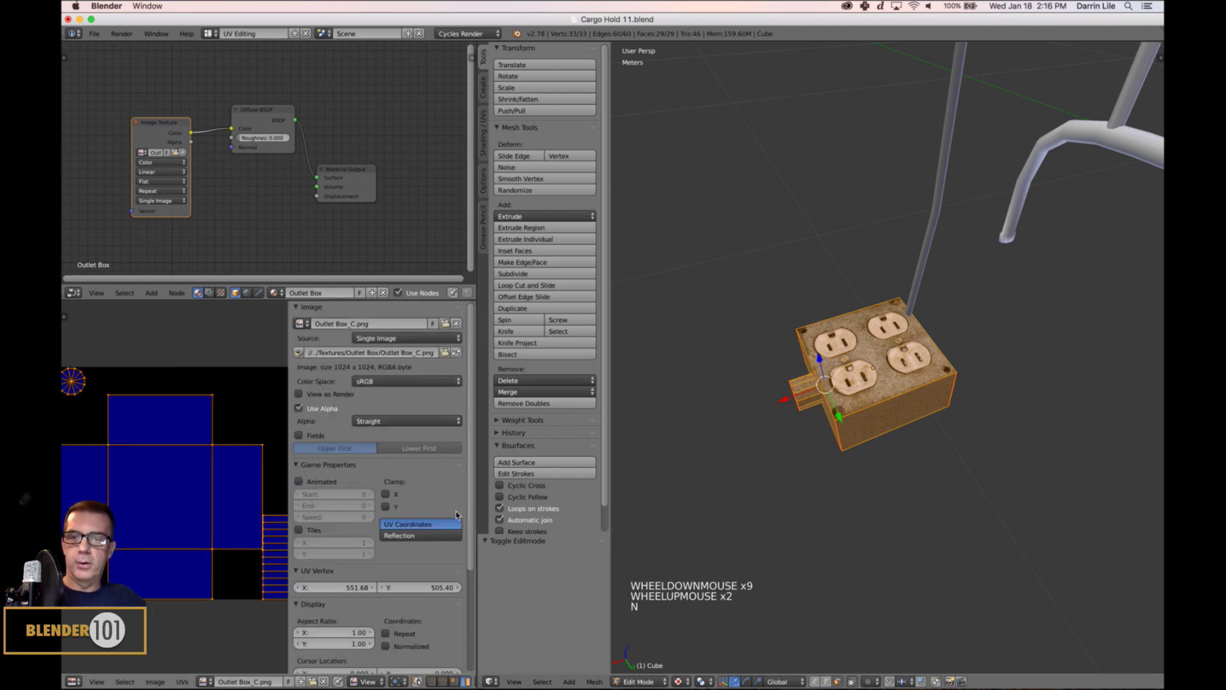
scroll(391, 543, down, 9)
scroll(392, 544, down, 6)
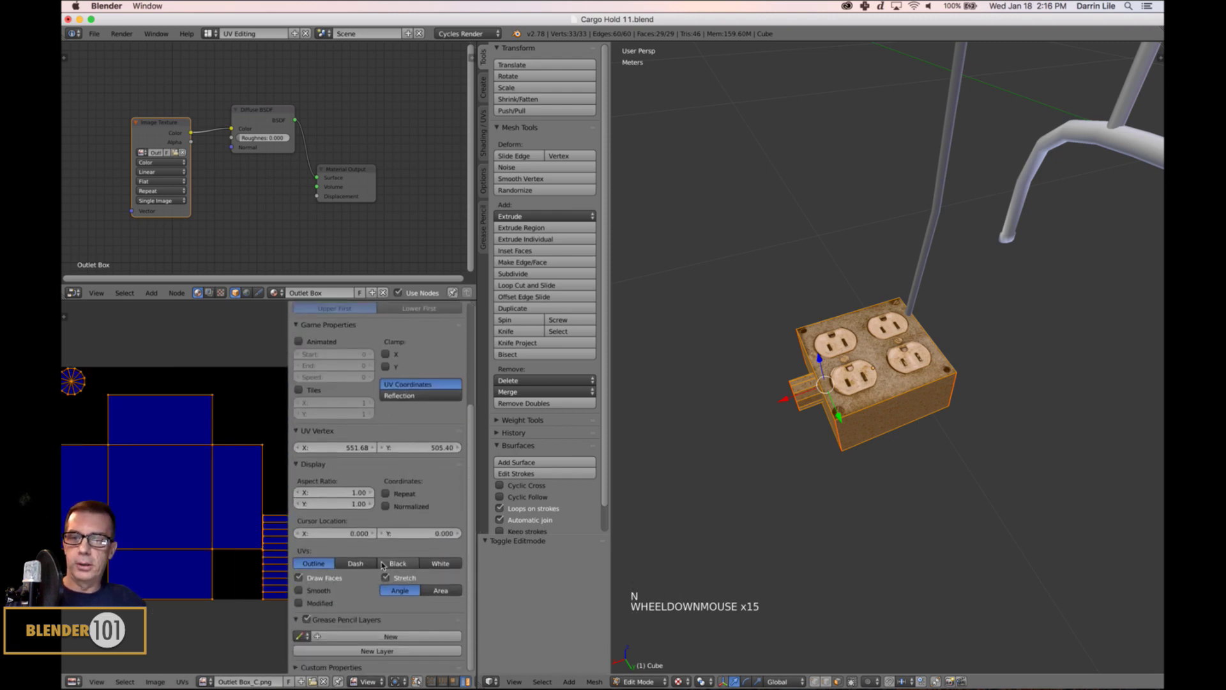
click(386, 575)
key(n)
scroll(418, 524, up, 3)
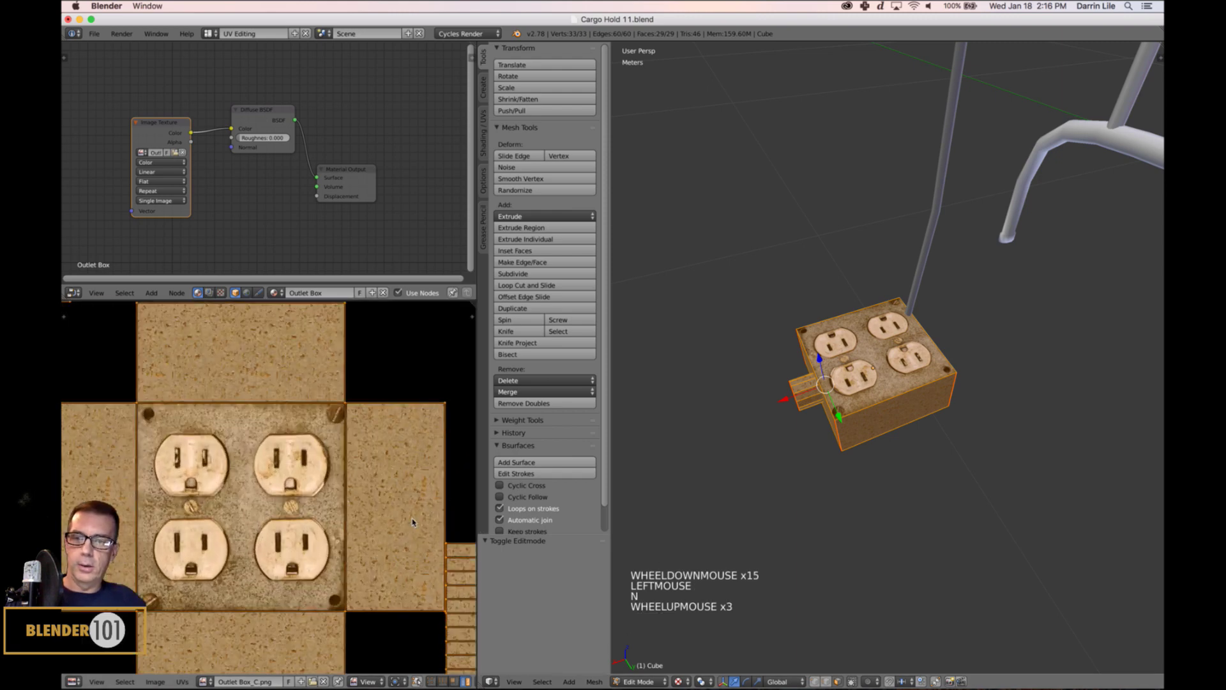
scroll(412, 520, down, 3)
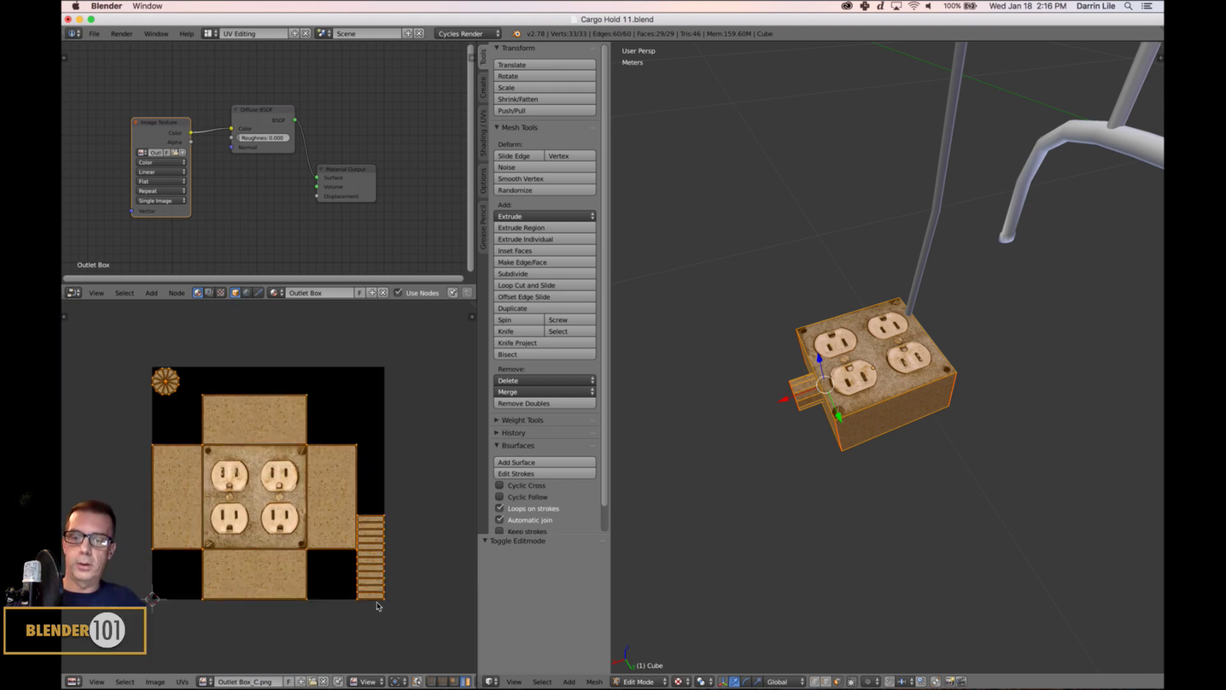
- Deselect all UVs and select only the cross-shaped UV island of the box body
key(a)
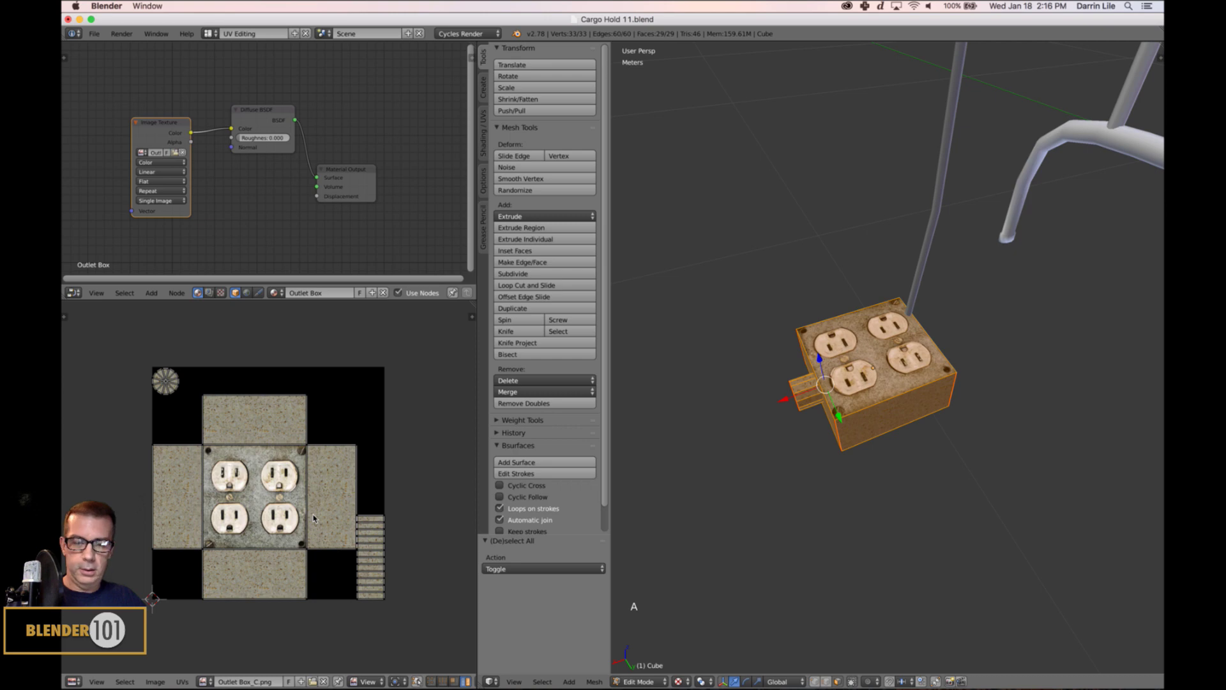
right_click(315, 519)
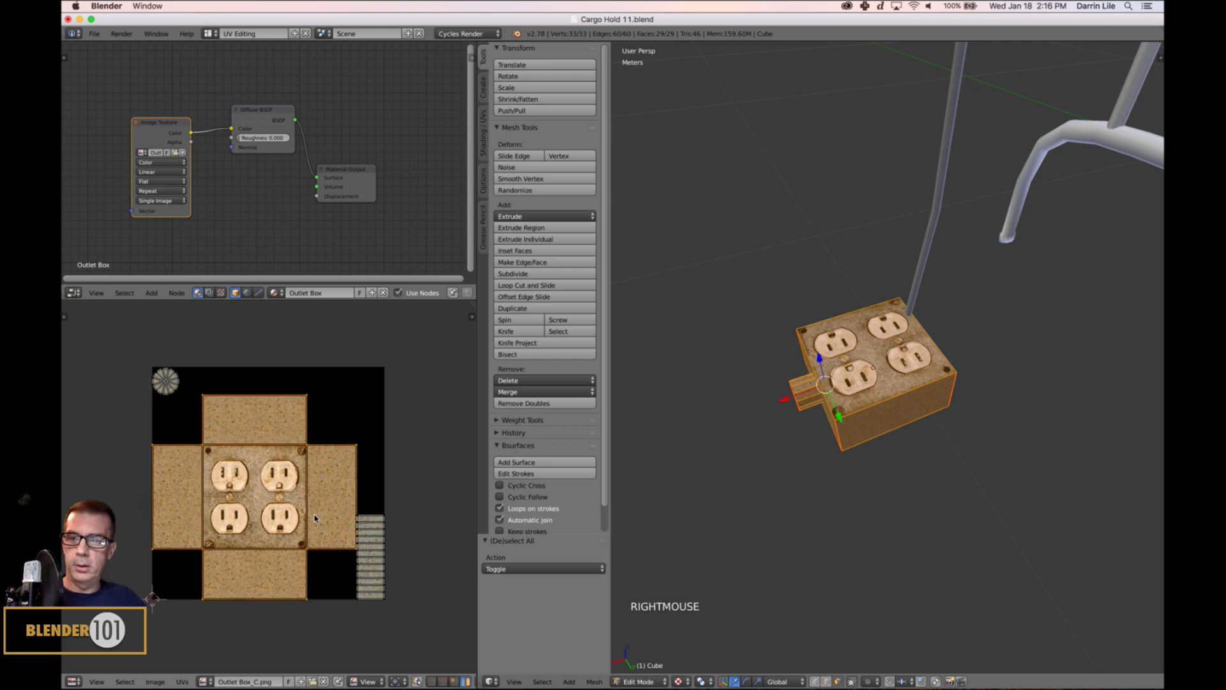
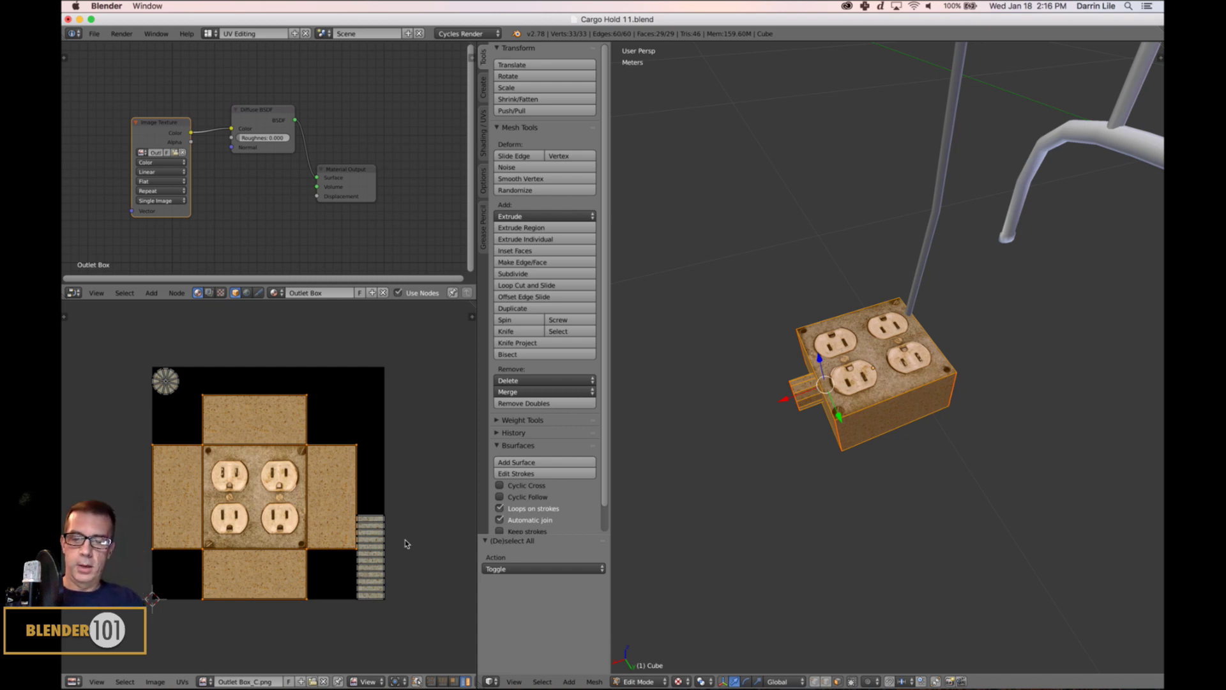
- Try rotating the box body's UV island by -90 degrees, and undo the rotation
text(r)
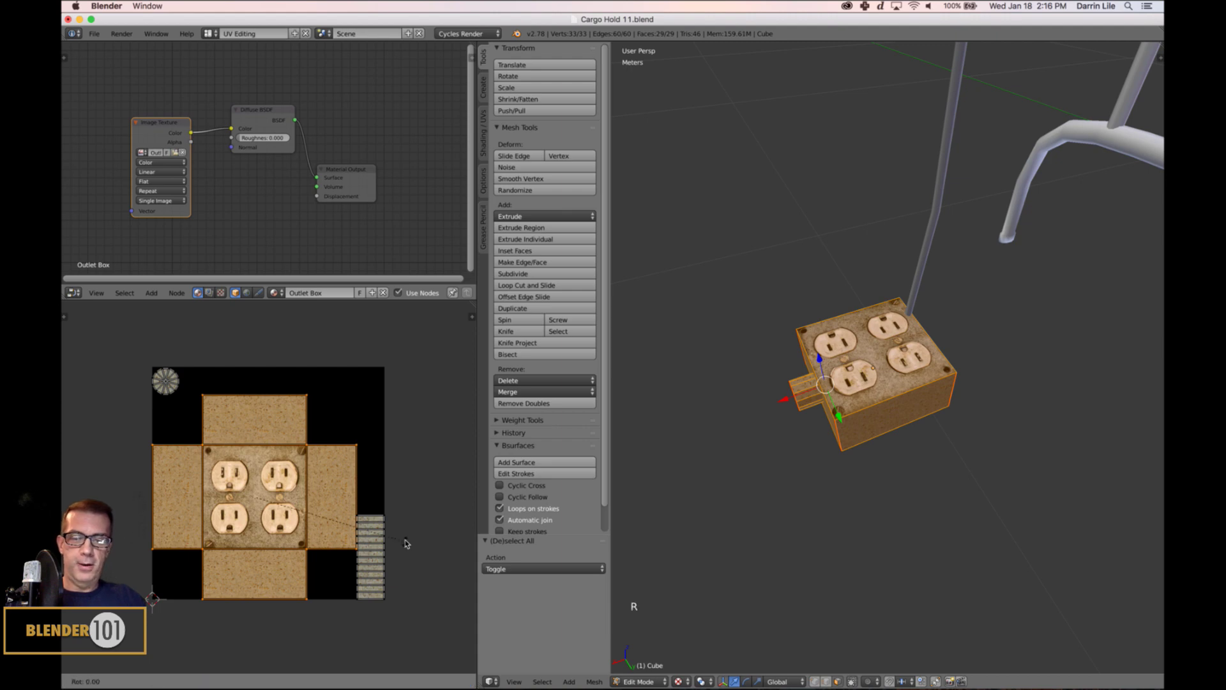
text(-90)
key(Return)
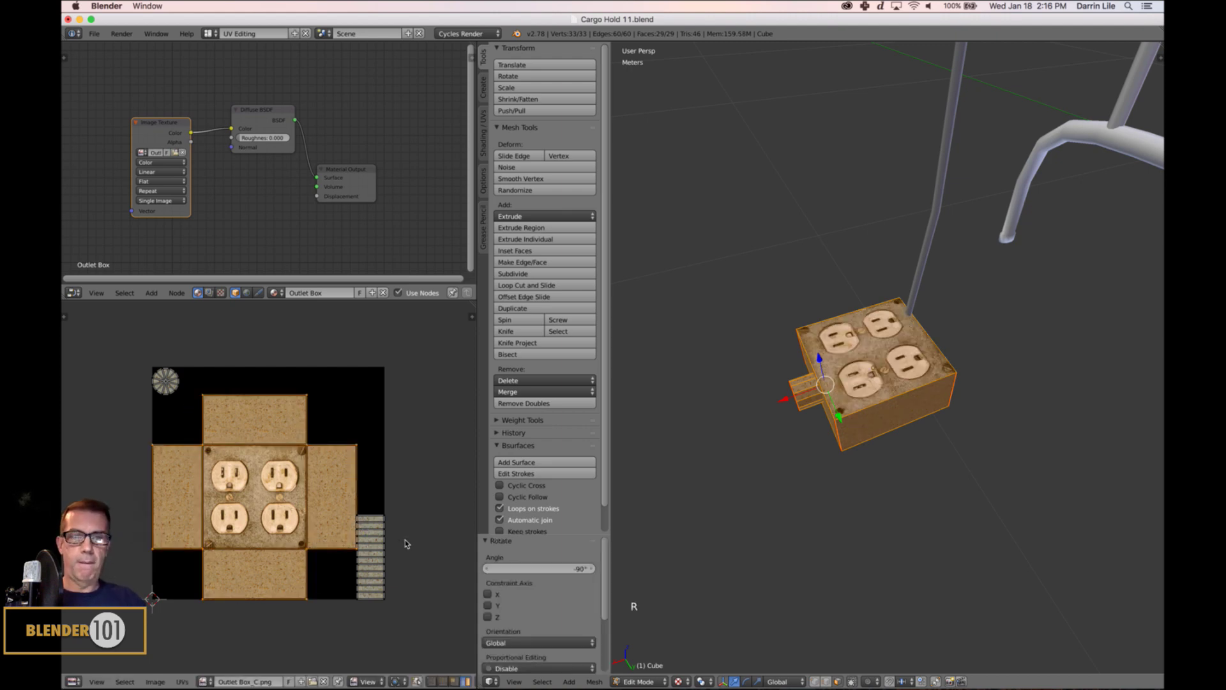
key(super+z)
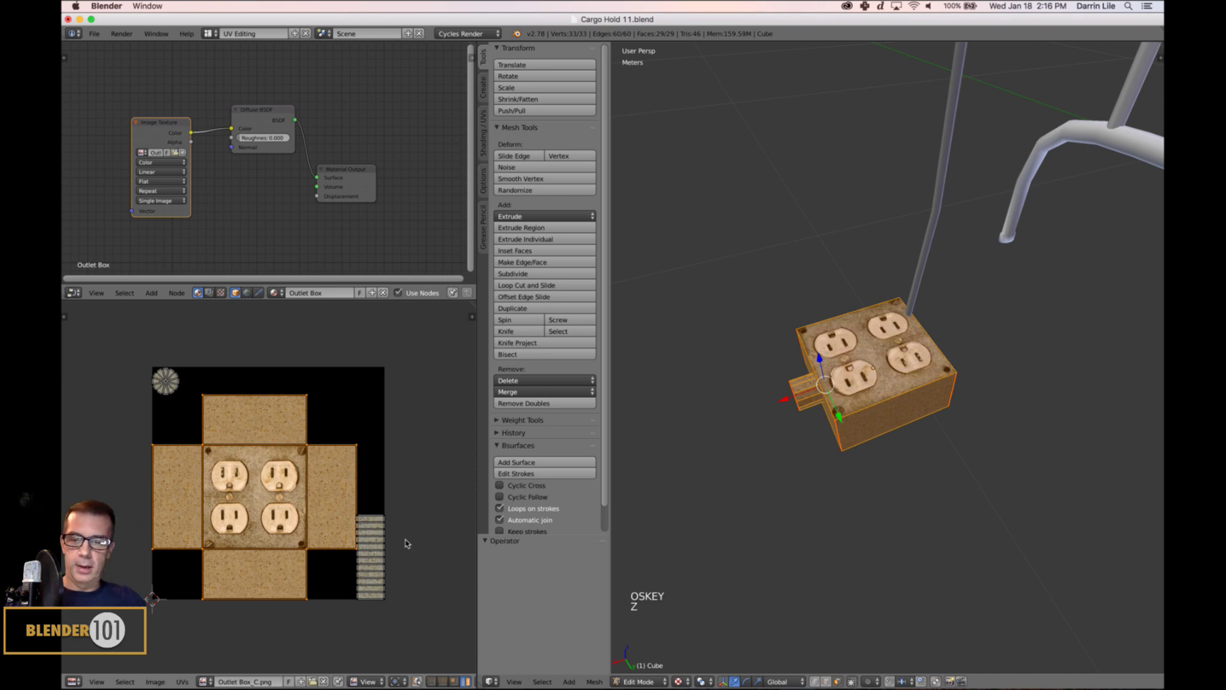
- Rotate the box body's UV island by 90 degrees and return to Object Mode
text(r90)
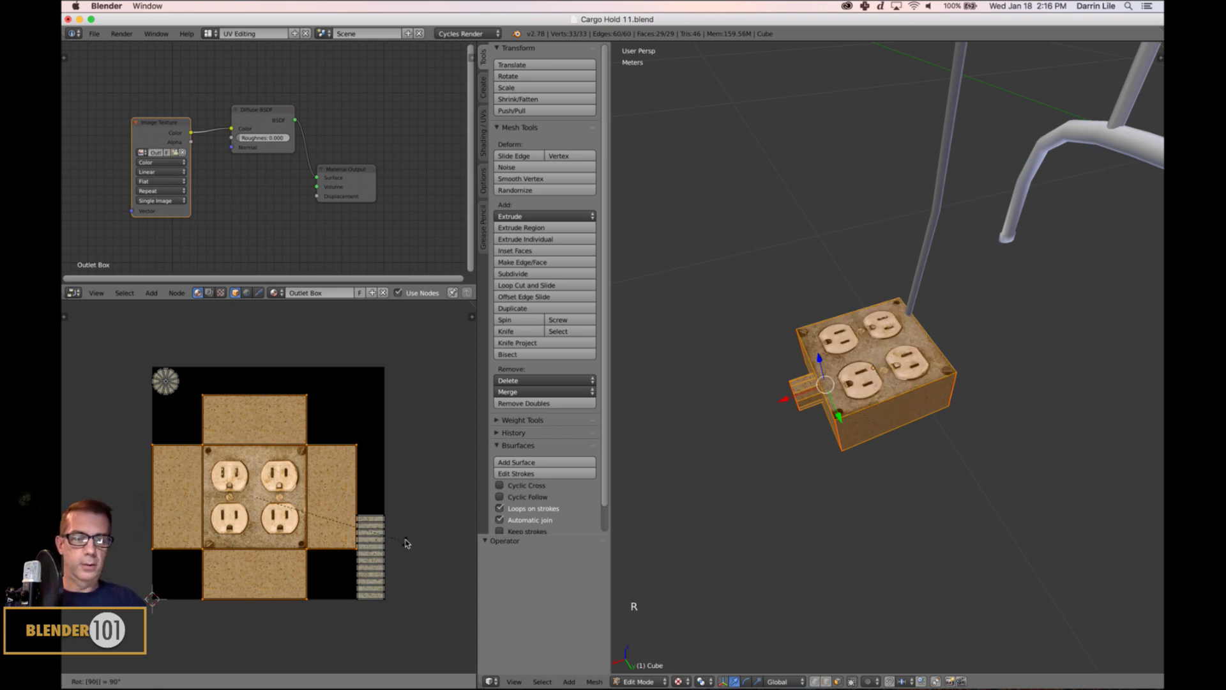
key(Return)
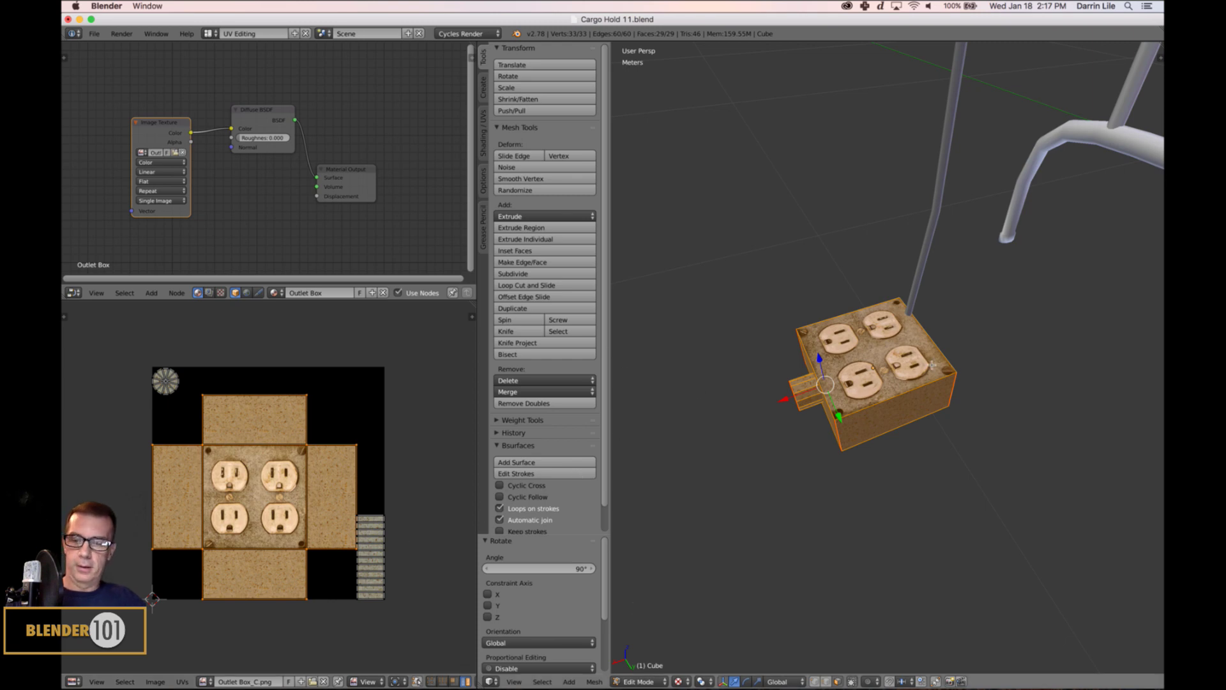
key(Tab)
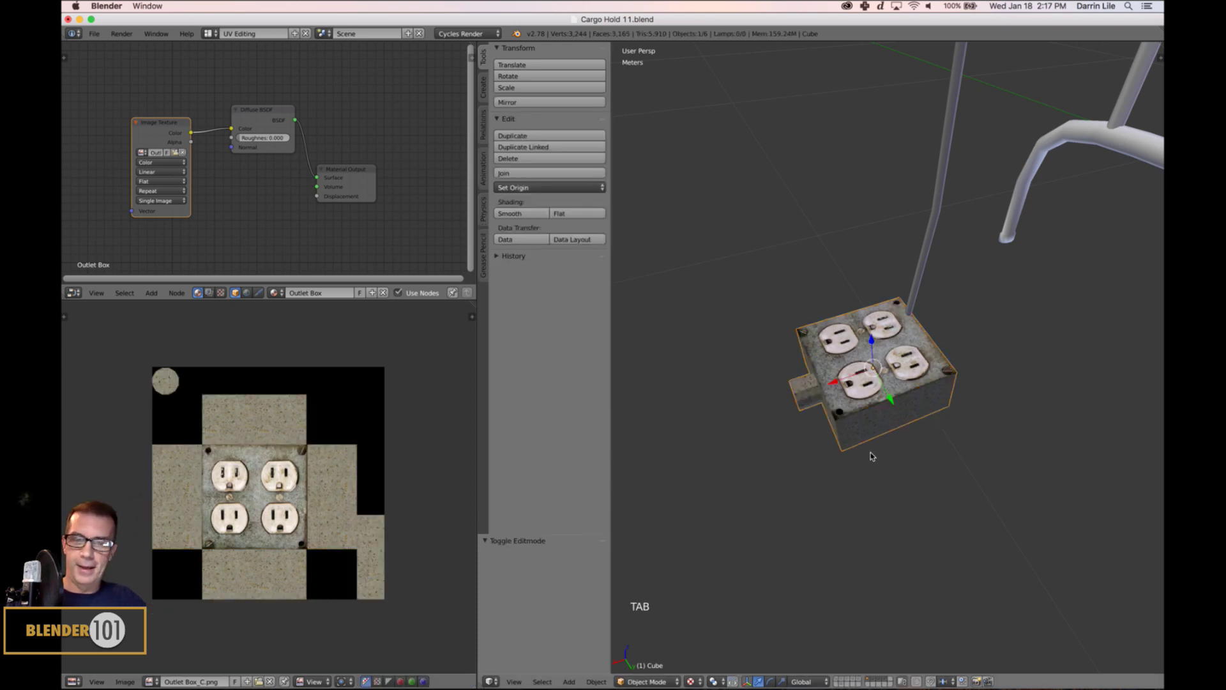
- Deselect the outlet box and examine its texture and outlet orientation from several angles
middle_drag(871, 456, 920, 466)
scroll(899, 454, down, 1)
scroll(899, 454, up, 4)
scroll(900, 455, down, 4)
scroll(901, 455, up, 5)
scroll(922, 468, down, 3)
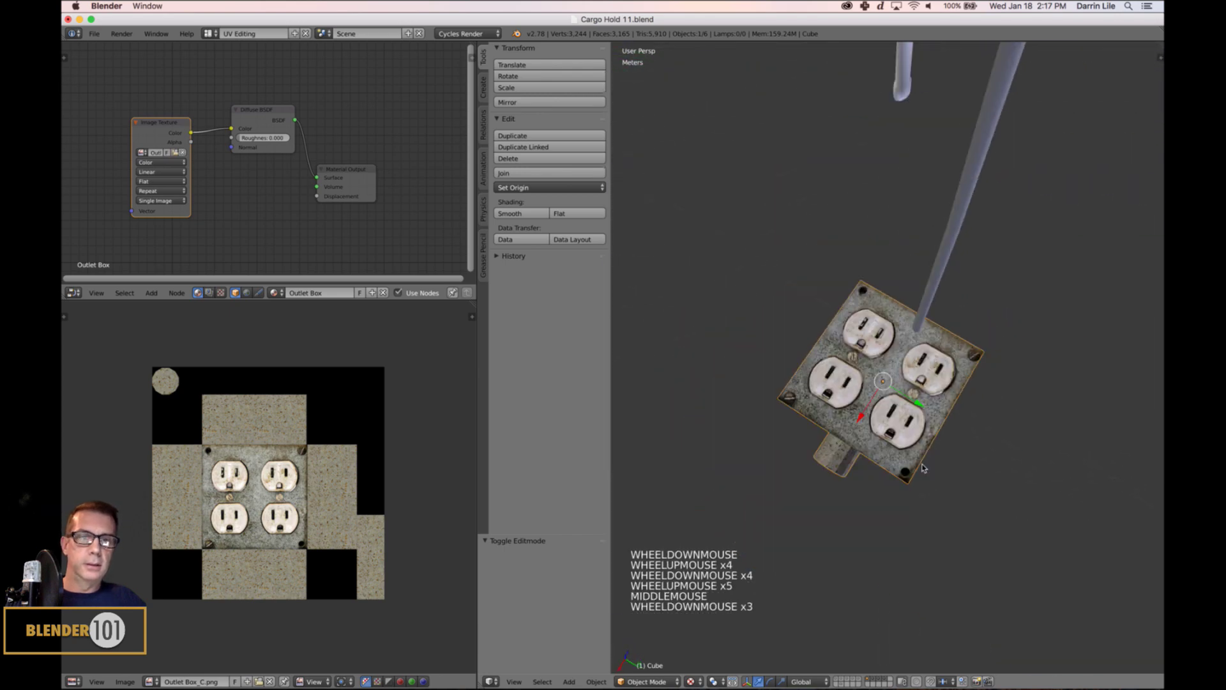
scroll(926, 469, up, 3)
scroll(996, 470, down, 1)
key(a)
scroll(987, 496, down, 1)
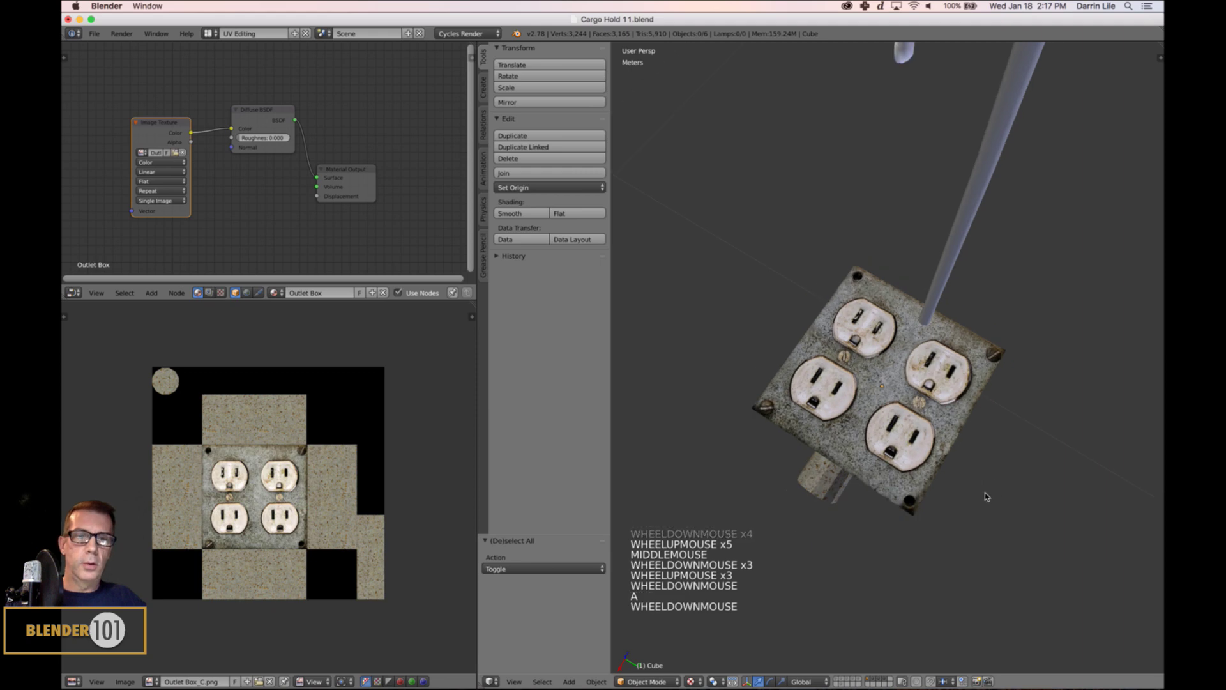
middle_drag(987, 496, 986, 493)
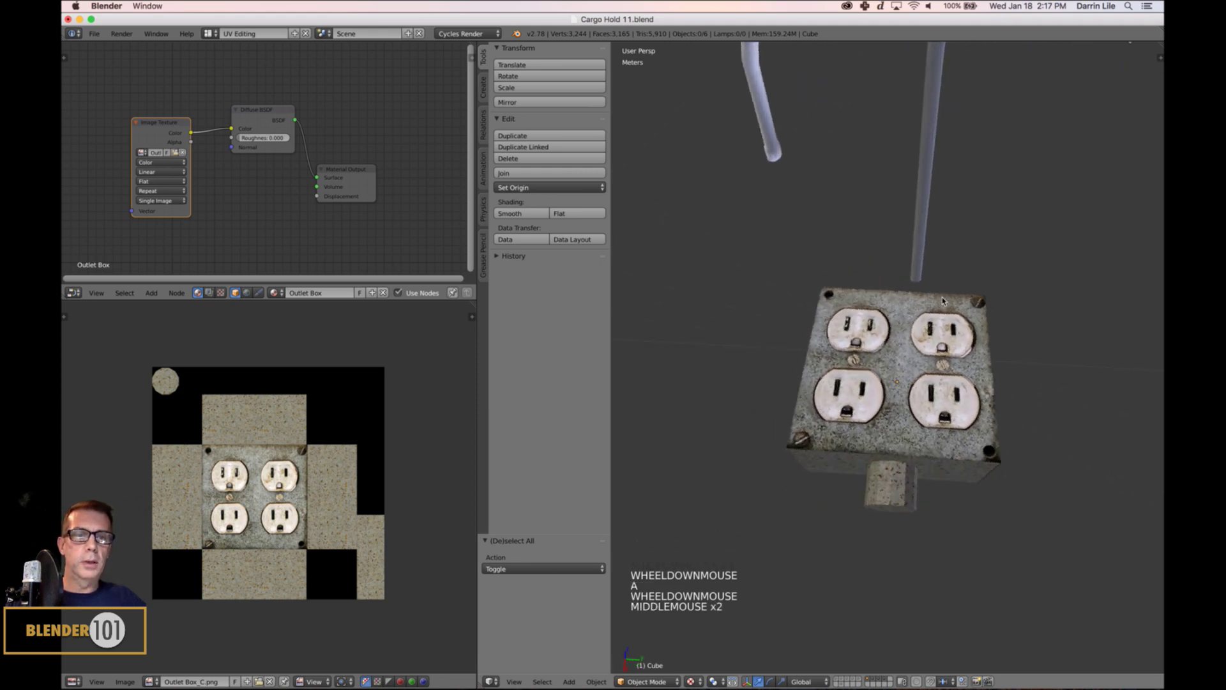
- Select the lamp cord above the outlet box, check the control points near its lower end in Edit Mode, and return to Object Mode
right_click(925, 290)
key(Tab)
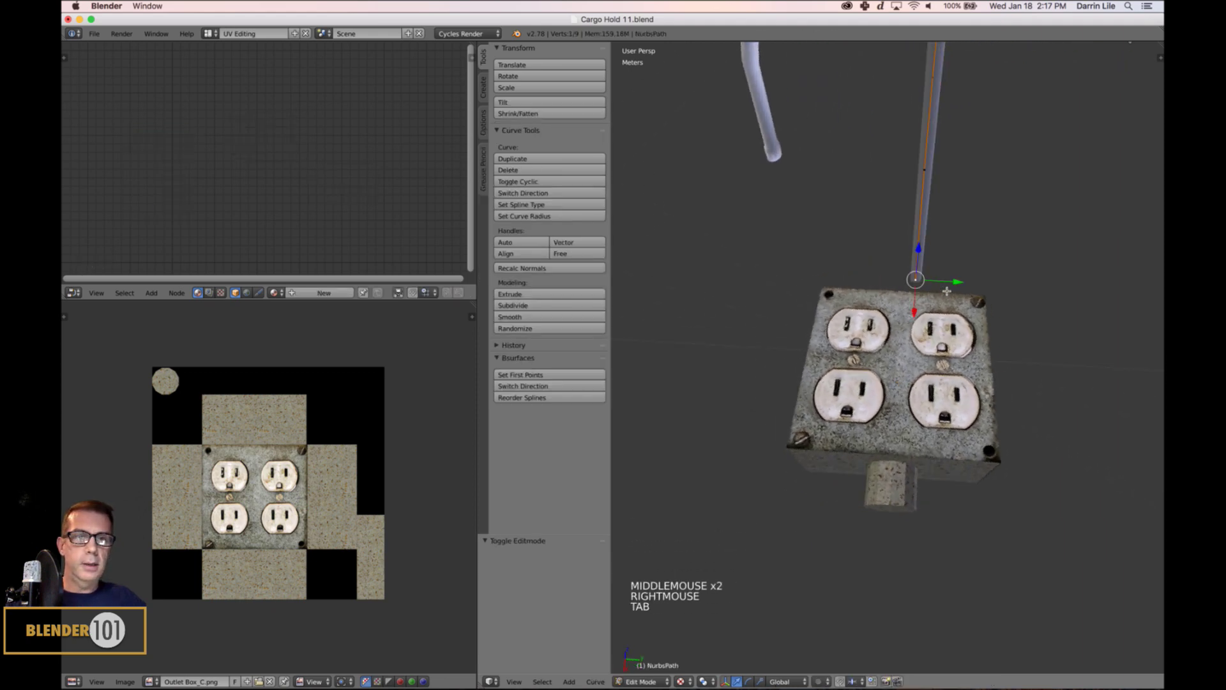
drag(946, 291, 935, 219)
scroll(927, 213, down, 1)
right_click(917, 220)
scroll(936, 218, down, 2)
middle_drag(936, 218, 880, 399)
key(Tab)
- Snap the 3D cursor to the lamp cord's lowest control point, deselect the point and return to Object Mode
scroll(921, 374, up, 1)
scroll(879, 403, down, 6)
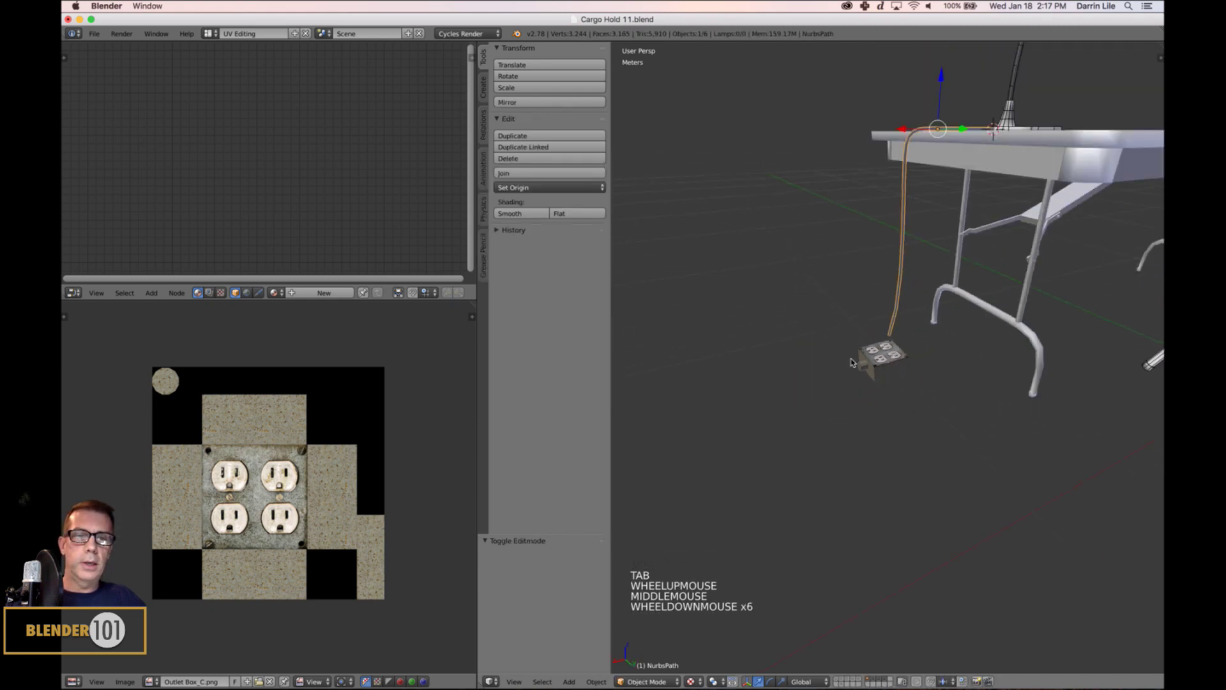
scroll(851, 362, down, 3)
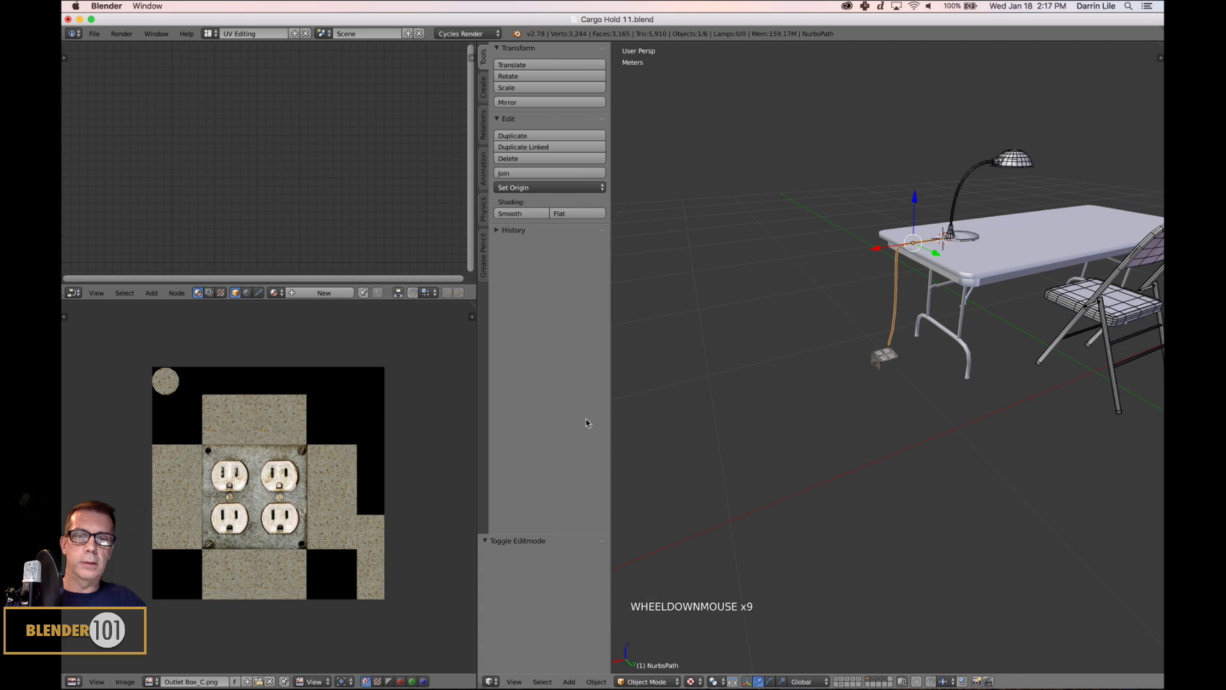
scroll(917, 404, up, 7)
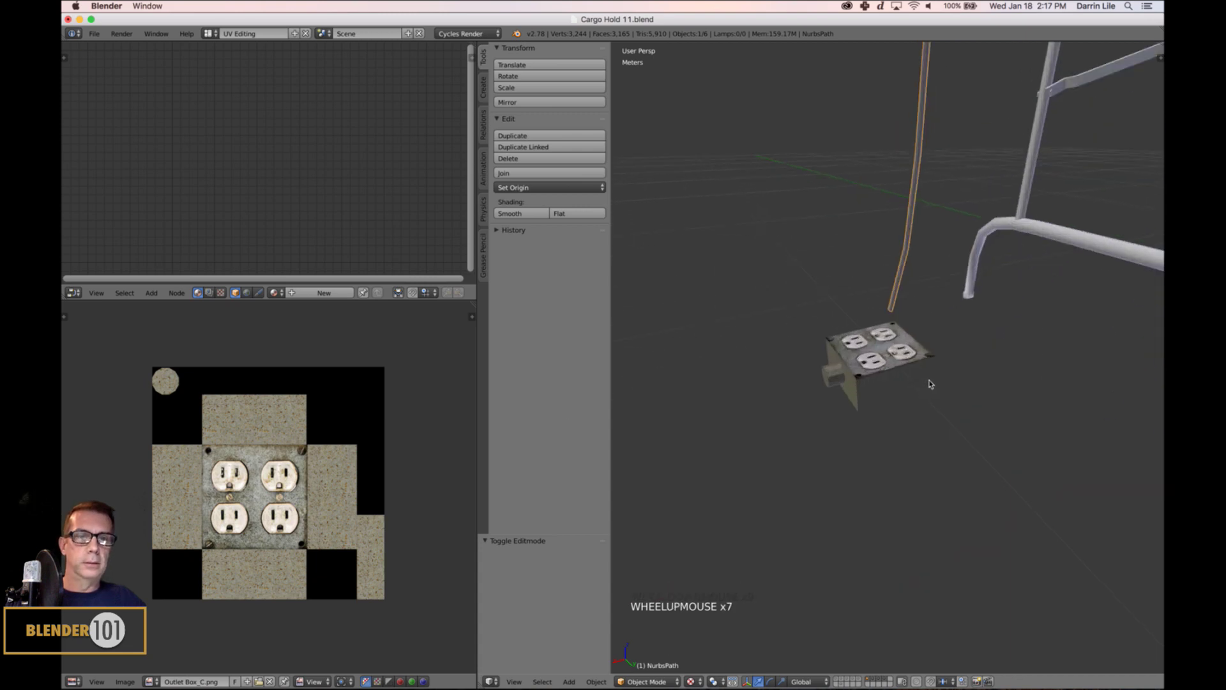
middle_drag(919, 390, 956, 422)
scroll(894, 399, up, 2)
scroll(949, 399, up, 3)
key(Tab)
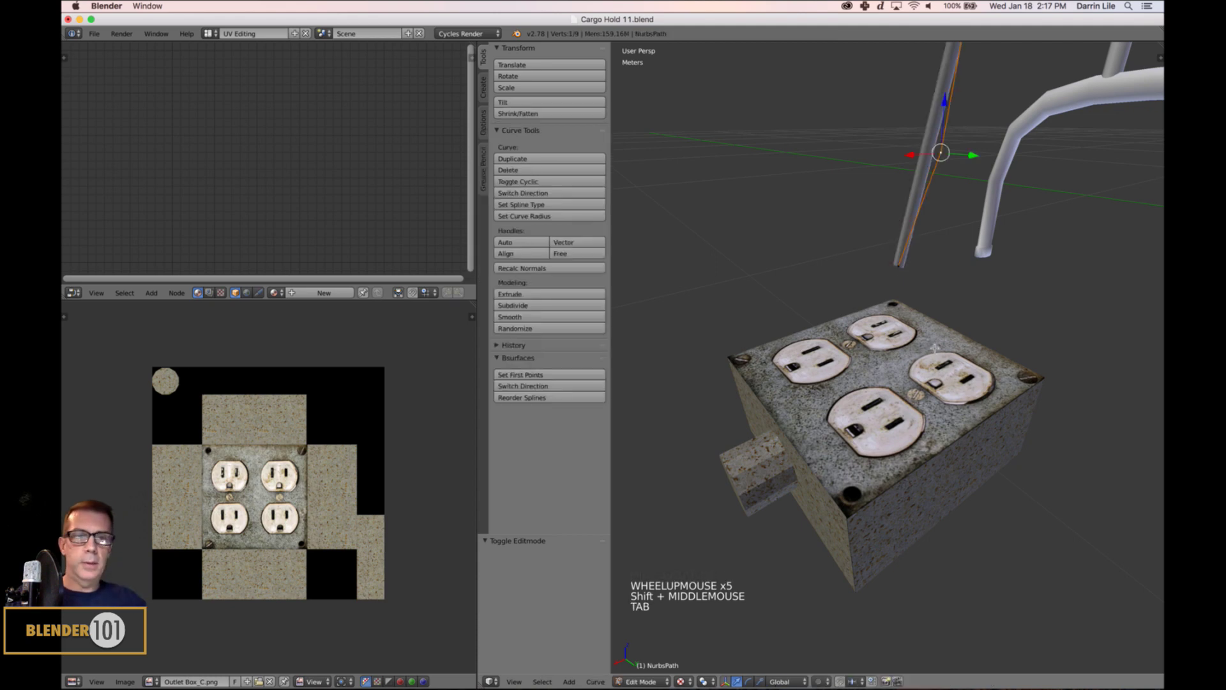
right_click(898, 281)
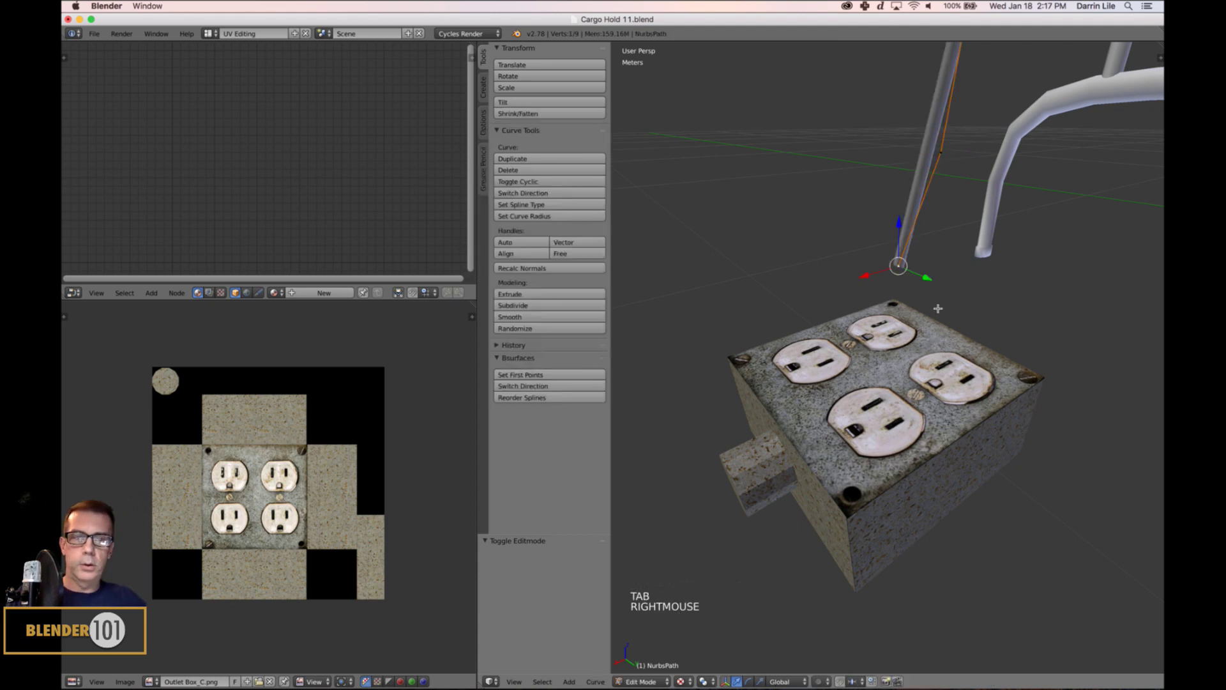
key(shift+s)
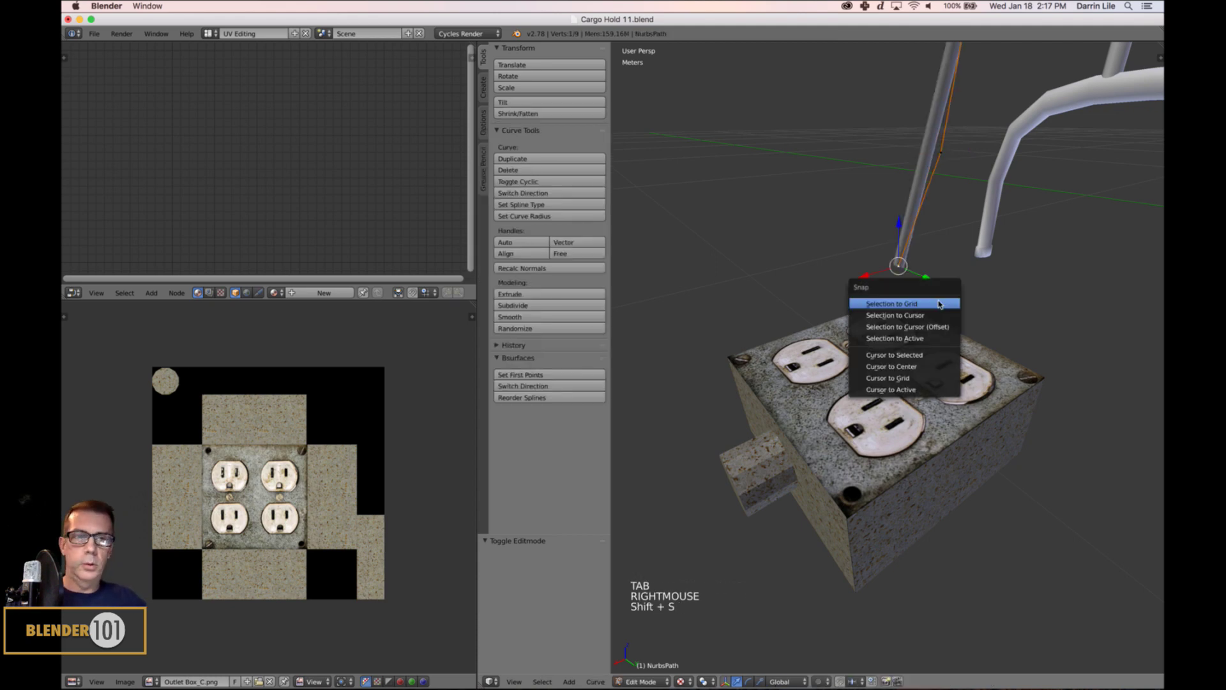
click(908, 355)
key(a)
key(Tab)
scroll(918, 302, down, 4)
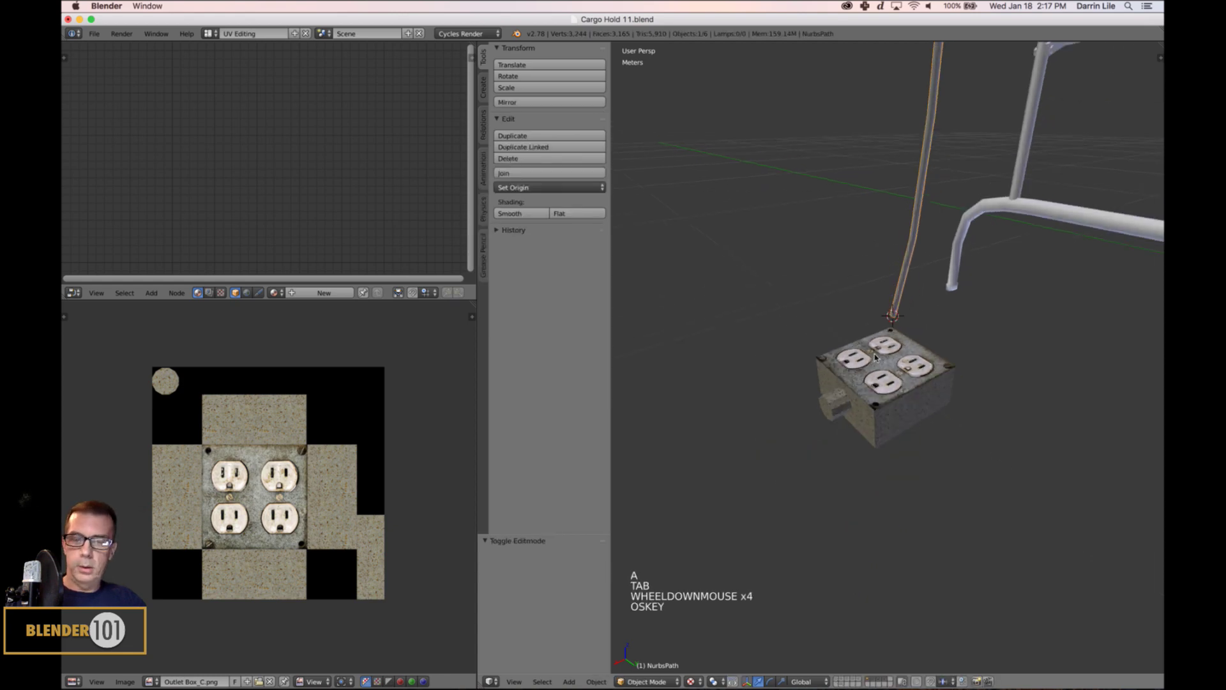
- Save the blend file and switch the screen layout from UV Editing to Default
key(super+s)
click(209, 33)
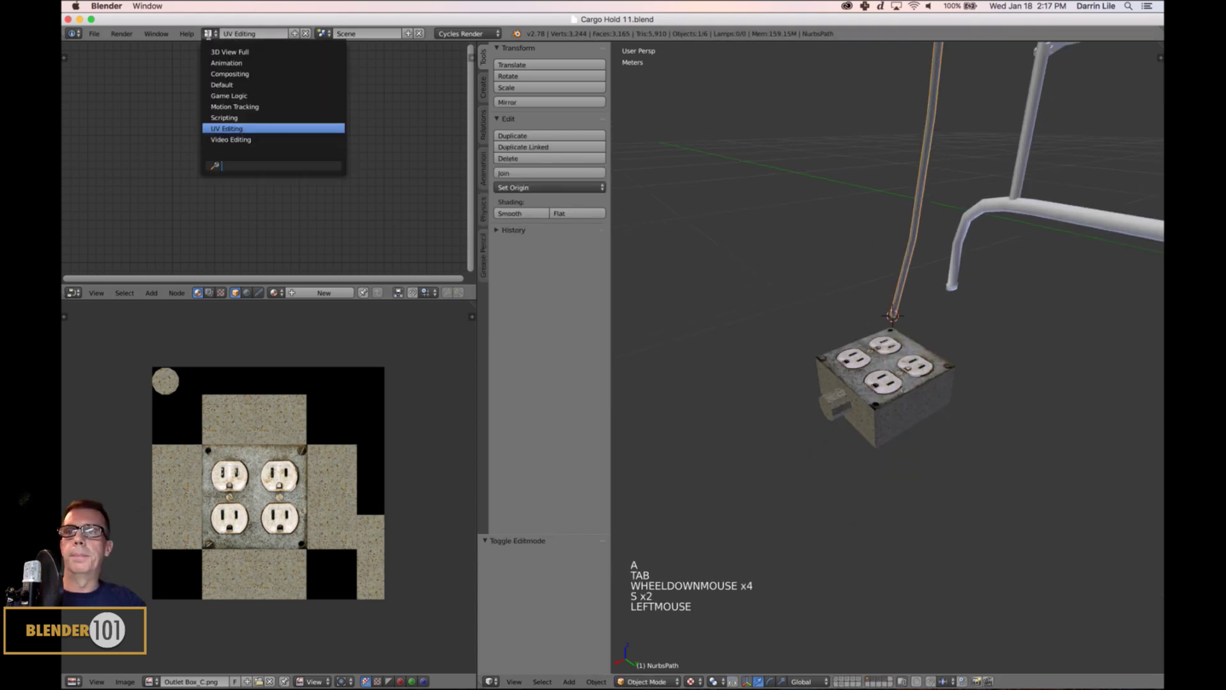
click(218, 87)
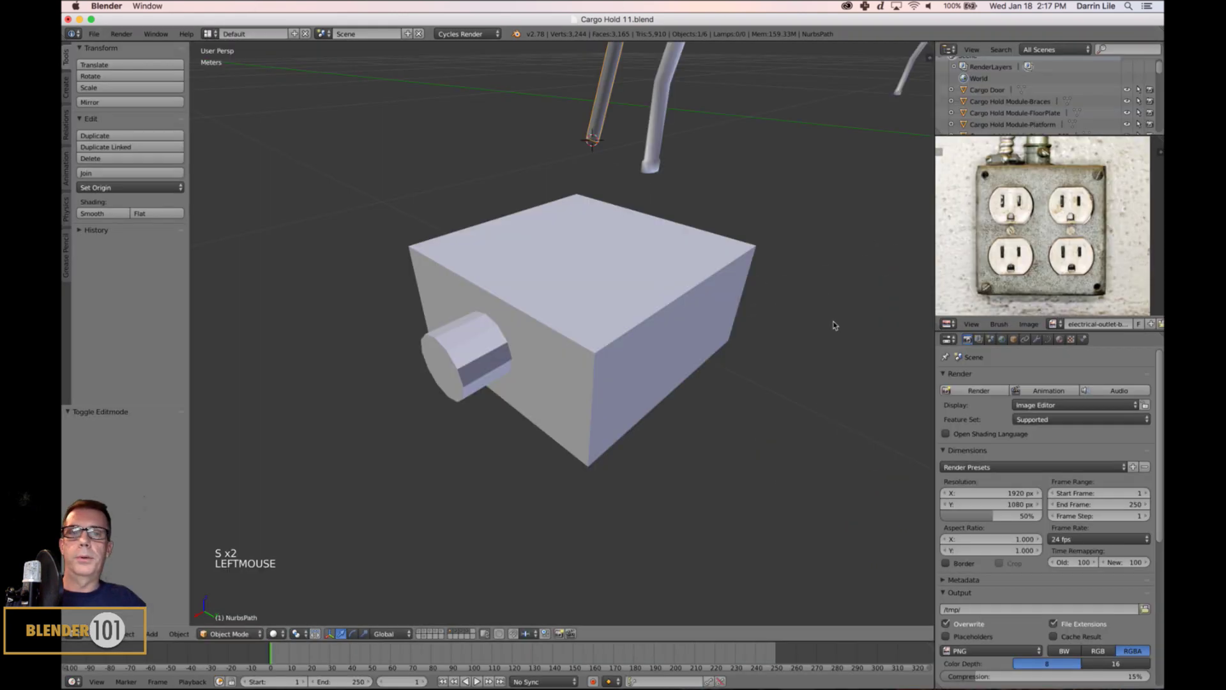
click(1031, 323)
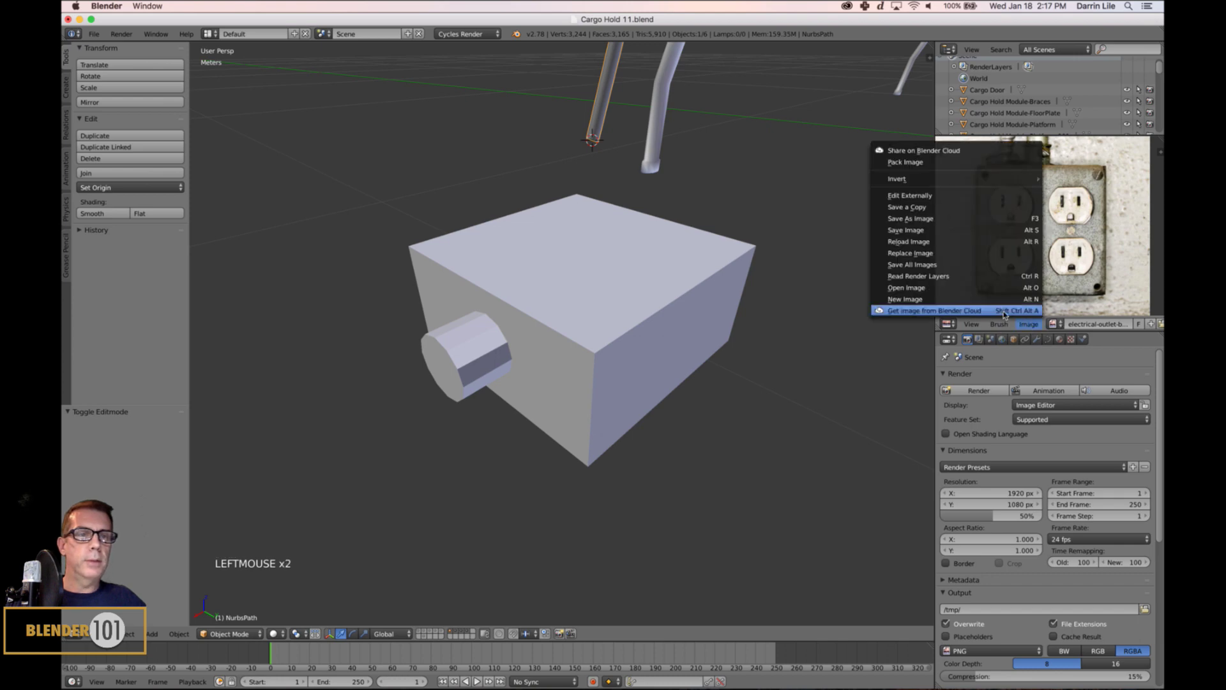
click(911, 289)
click(427, 104)
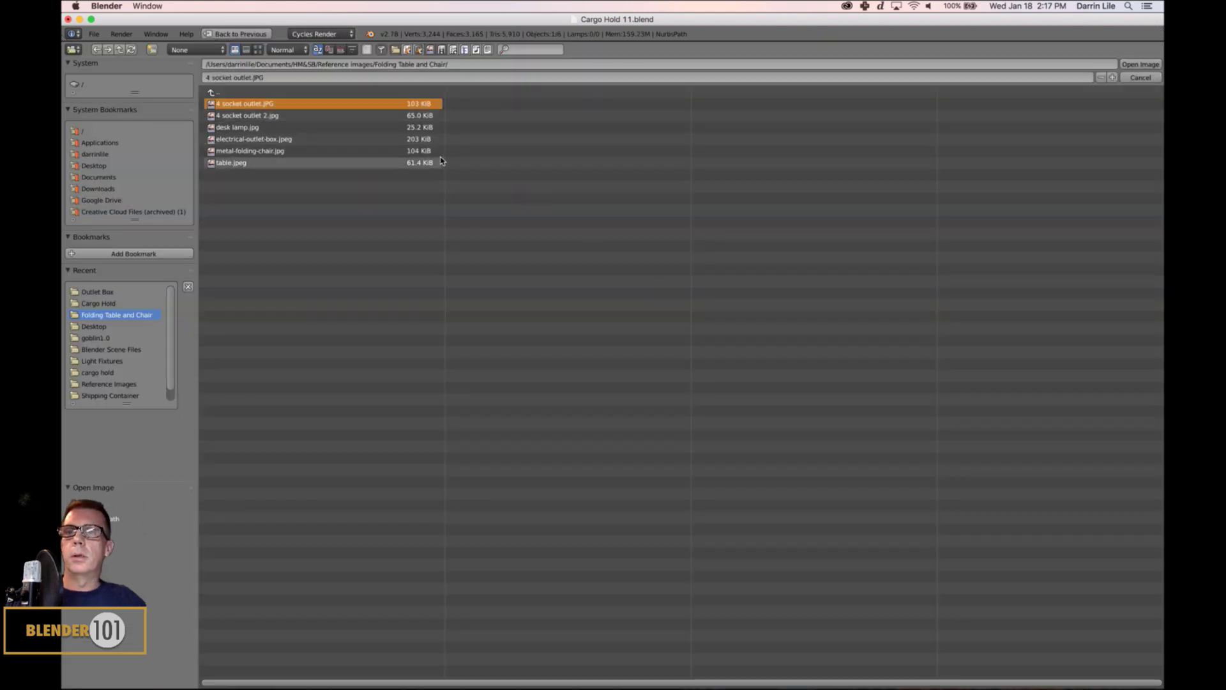
click(258, 50)
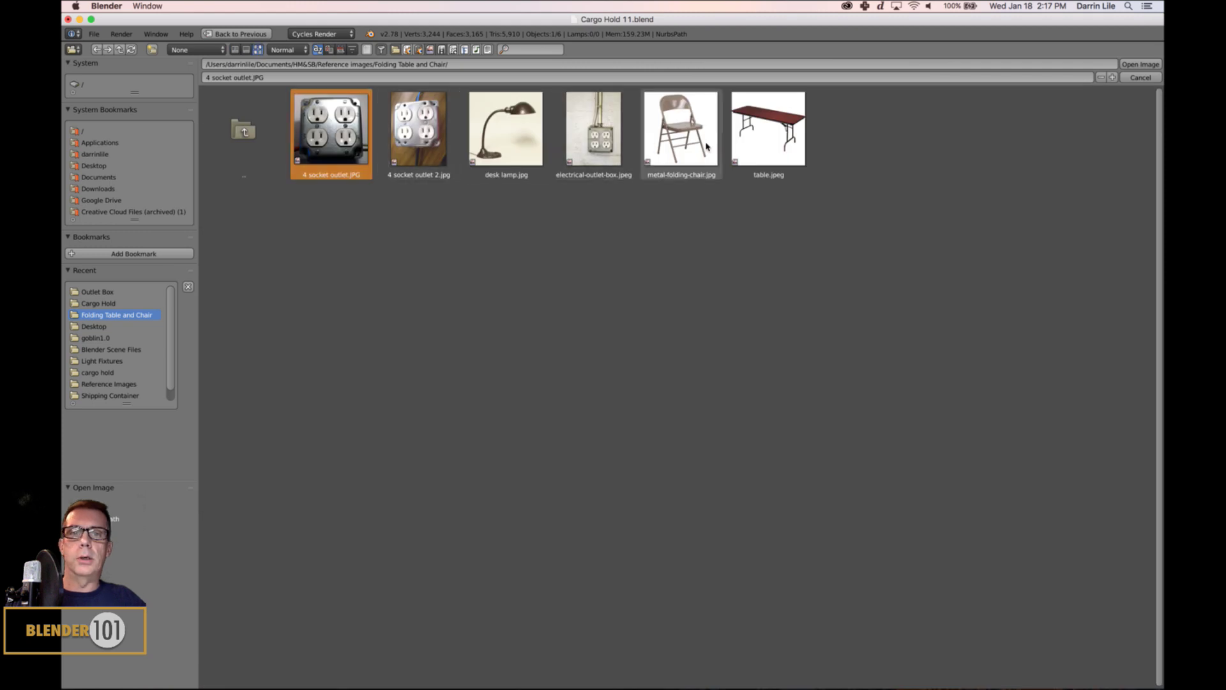
click(243, 132)
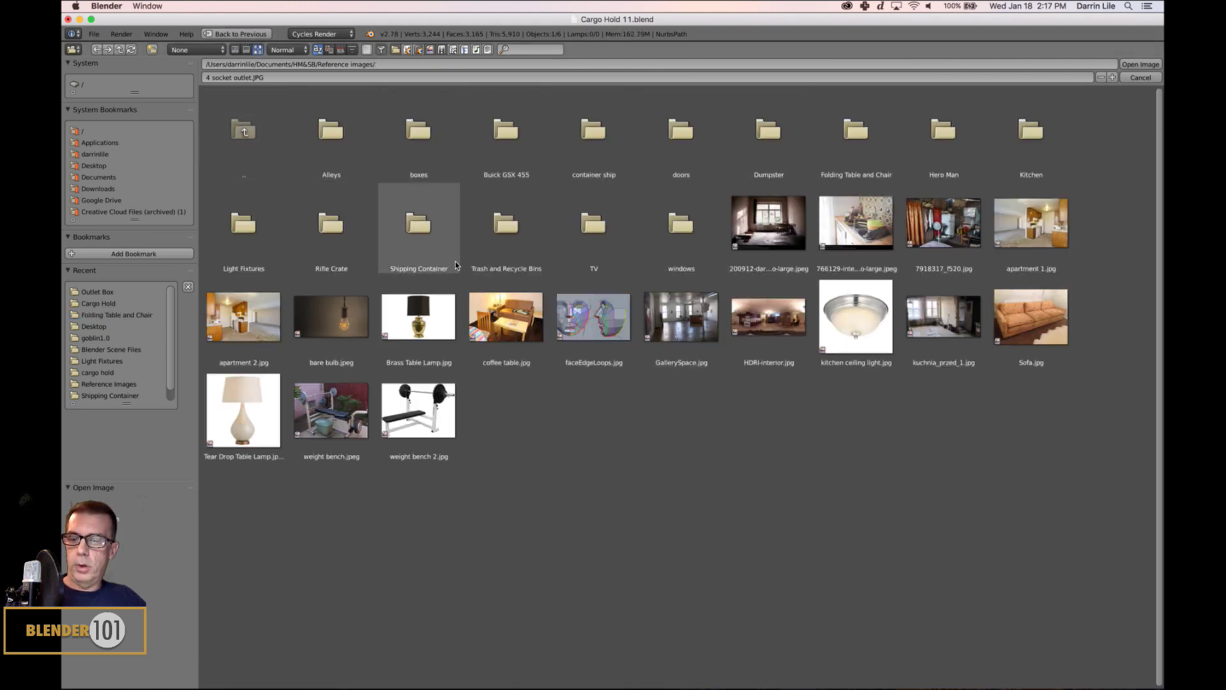
key(Escape)
- Switch to Chrome and preview the upright black two-pin plug illustration among the electrical plug image results, closing it again
key(super+Tab)
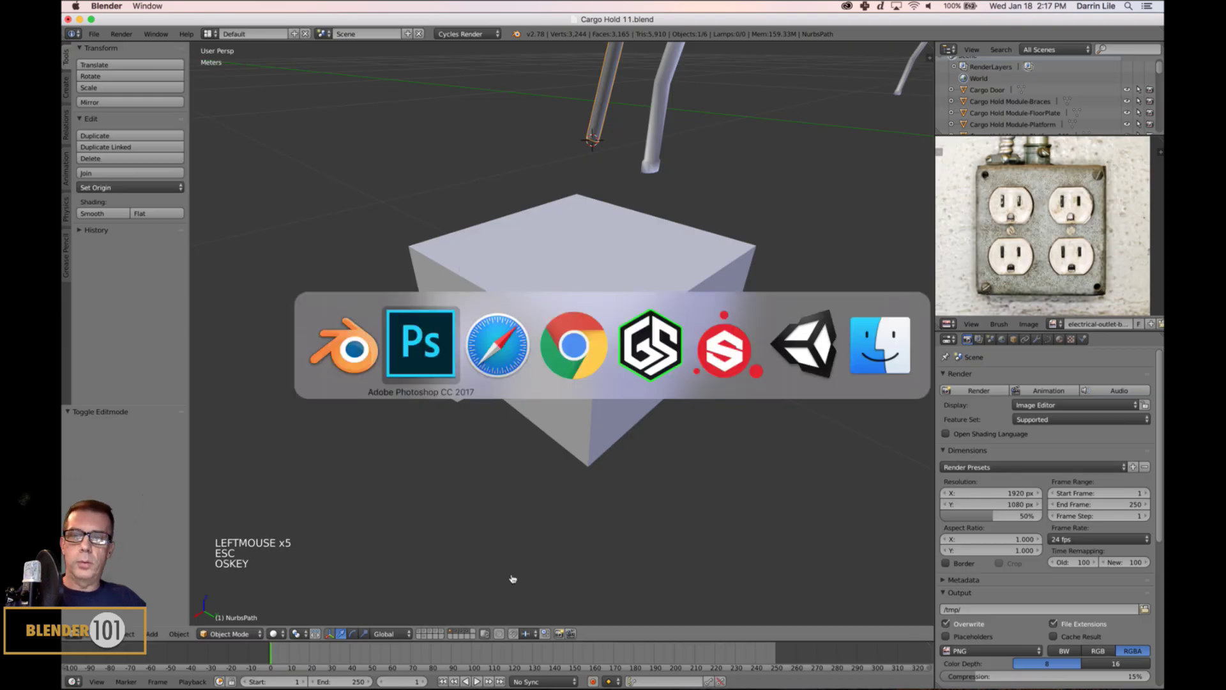
key(super+Tab)
key(super+Tab)
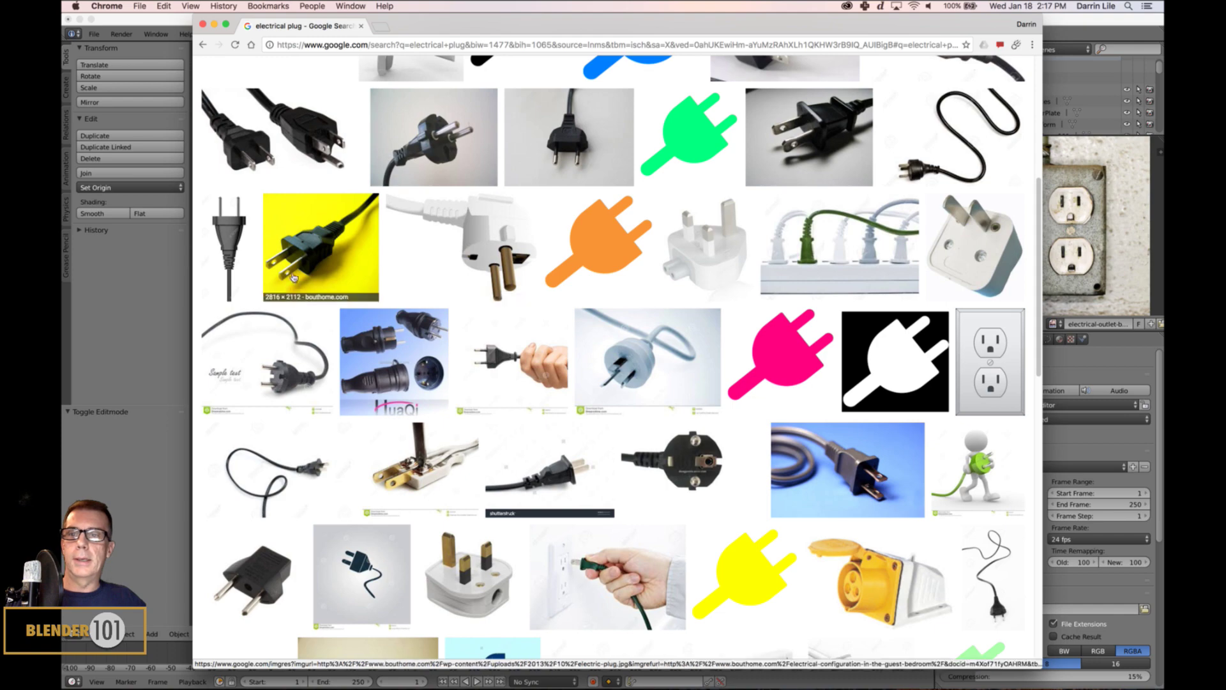
click(228, 249)
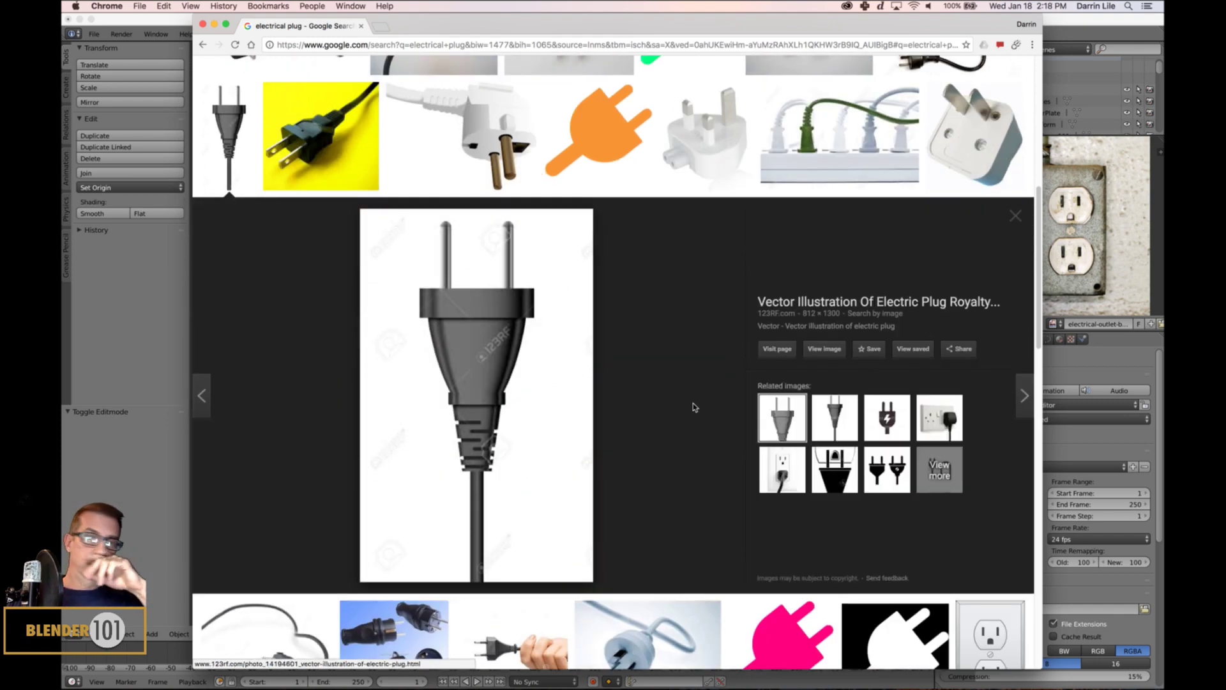
click(1015, 216)
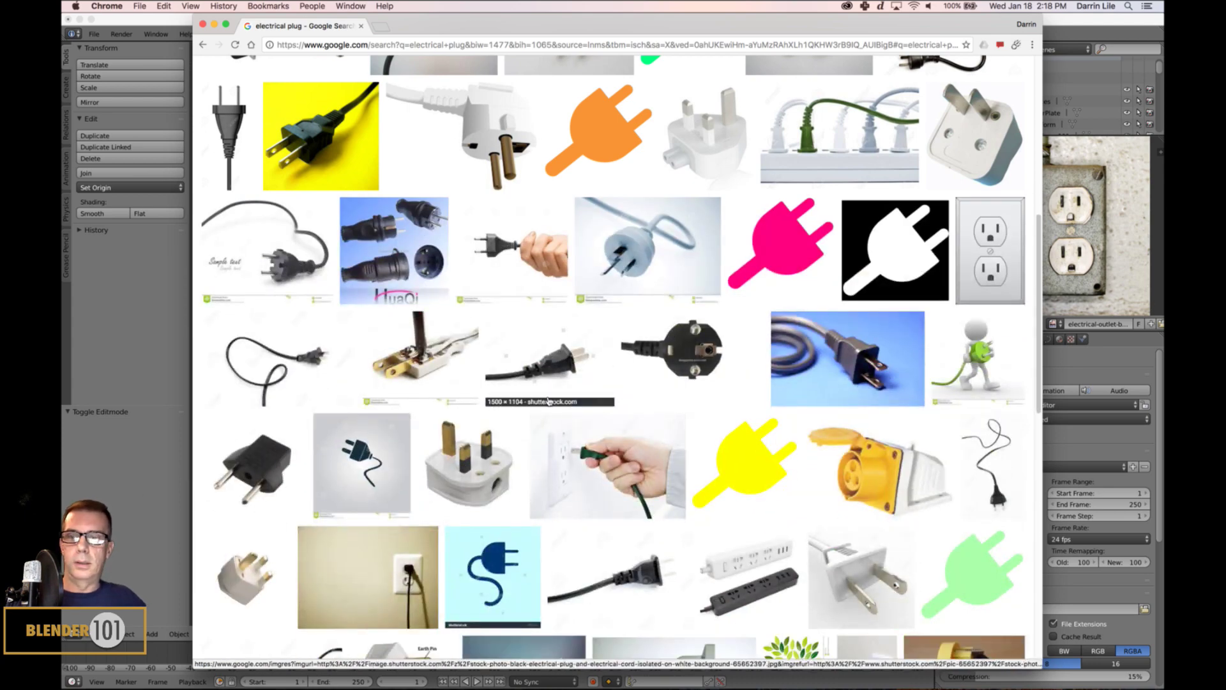
- Find the side view of the black two-pin power plug from ECVV.com and open its full-size image
scroll(548, 401, up, 3)
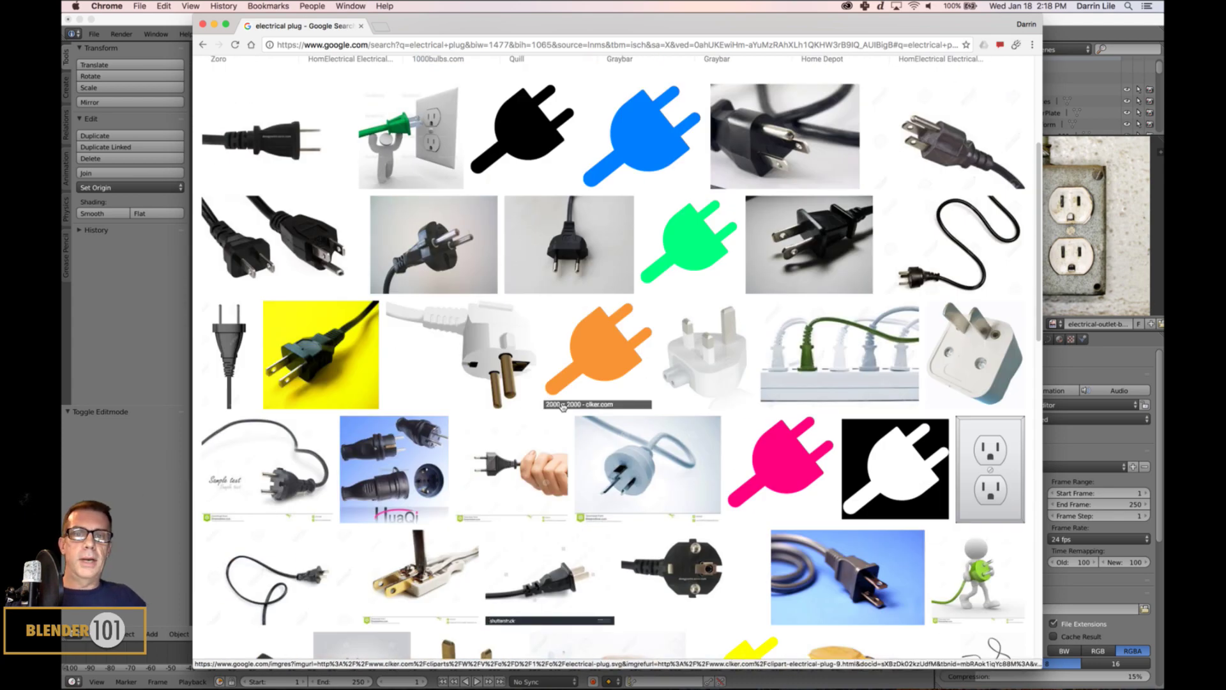
scroll(560, 408, up, 1)
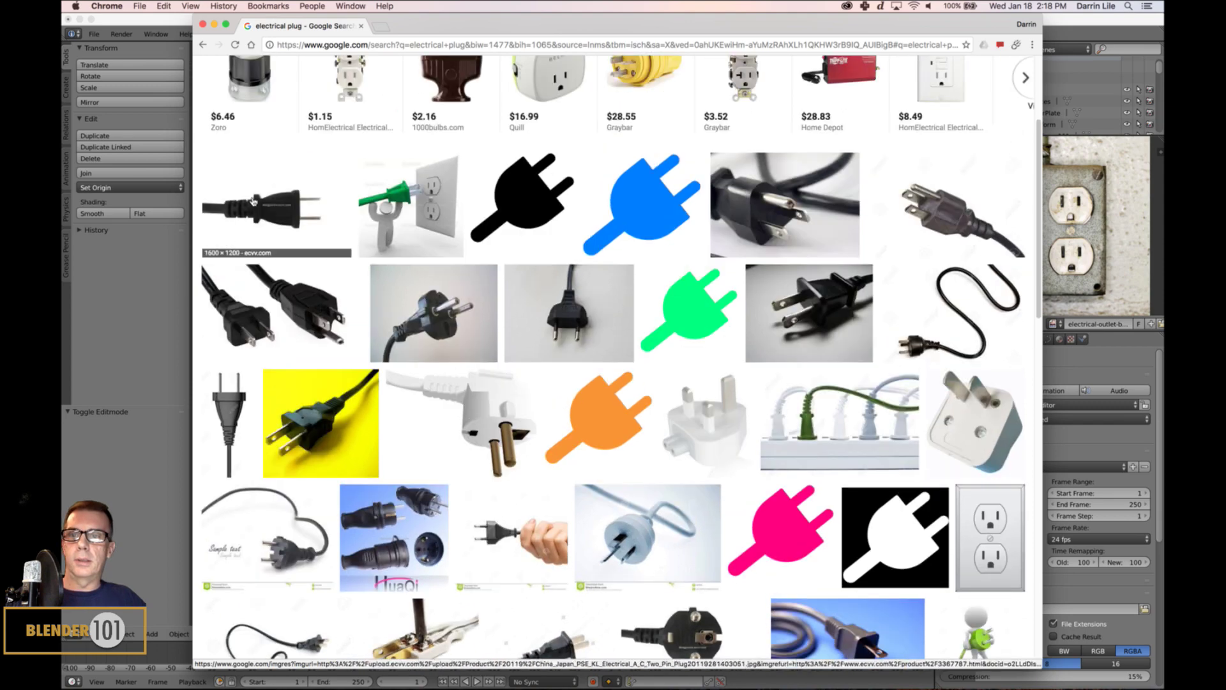
click(262, 211)
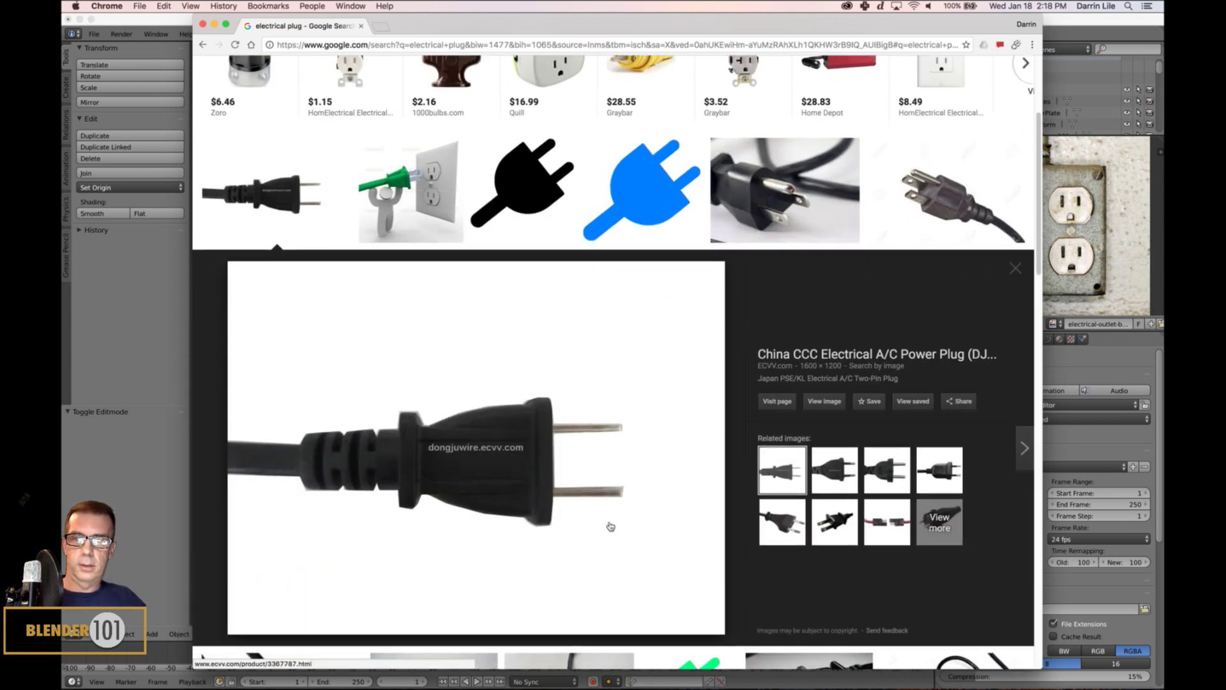
scroll(611, 525, down, 1)
click(824, 361)
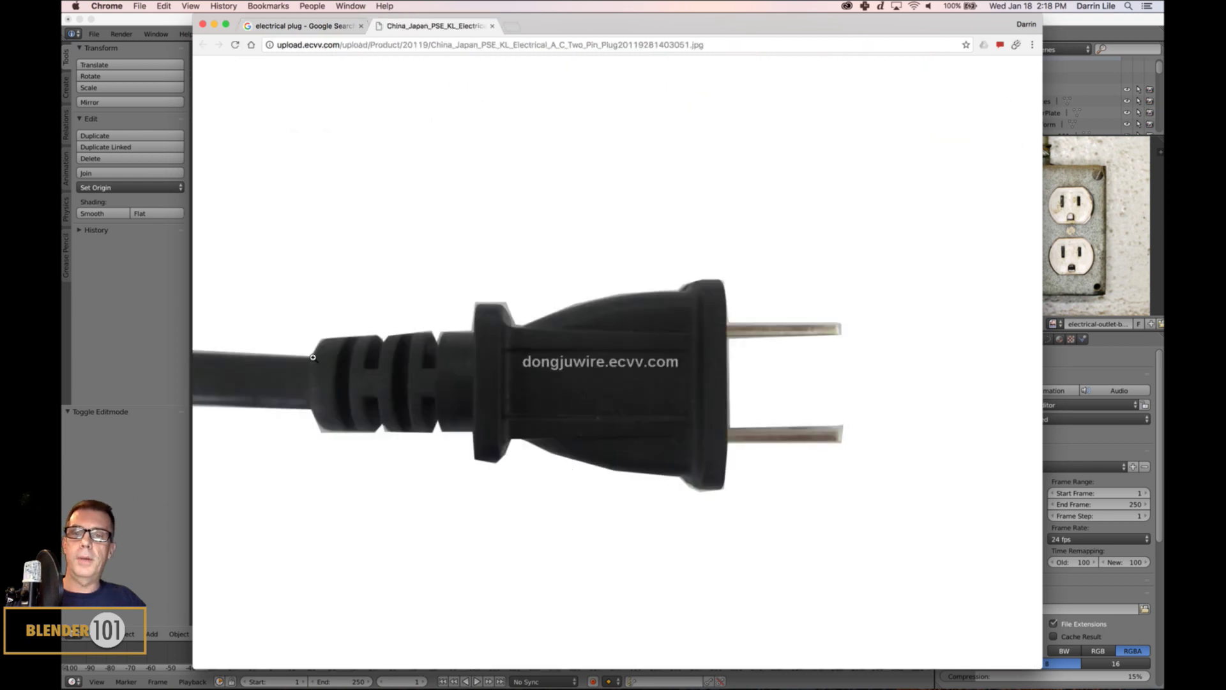
- Save the plug image as electric plug in the Folding Table and Chair folder
right_click(678, 359)
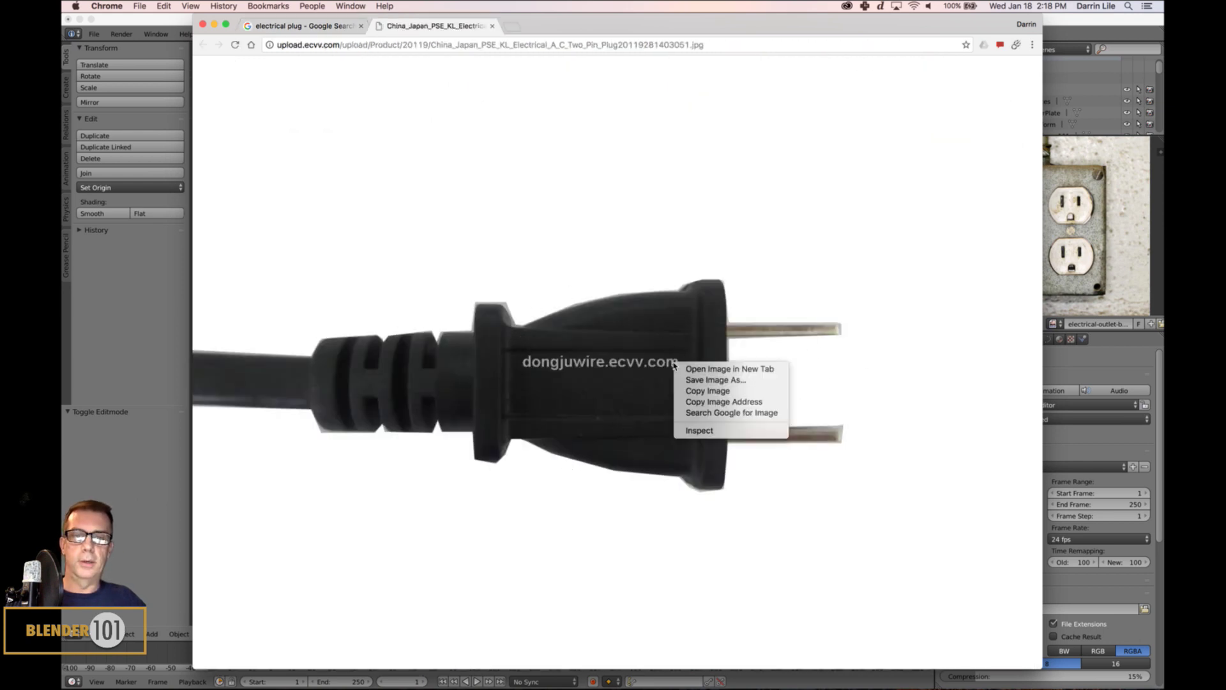
click(707, 380)
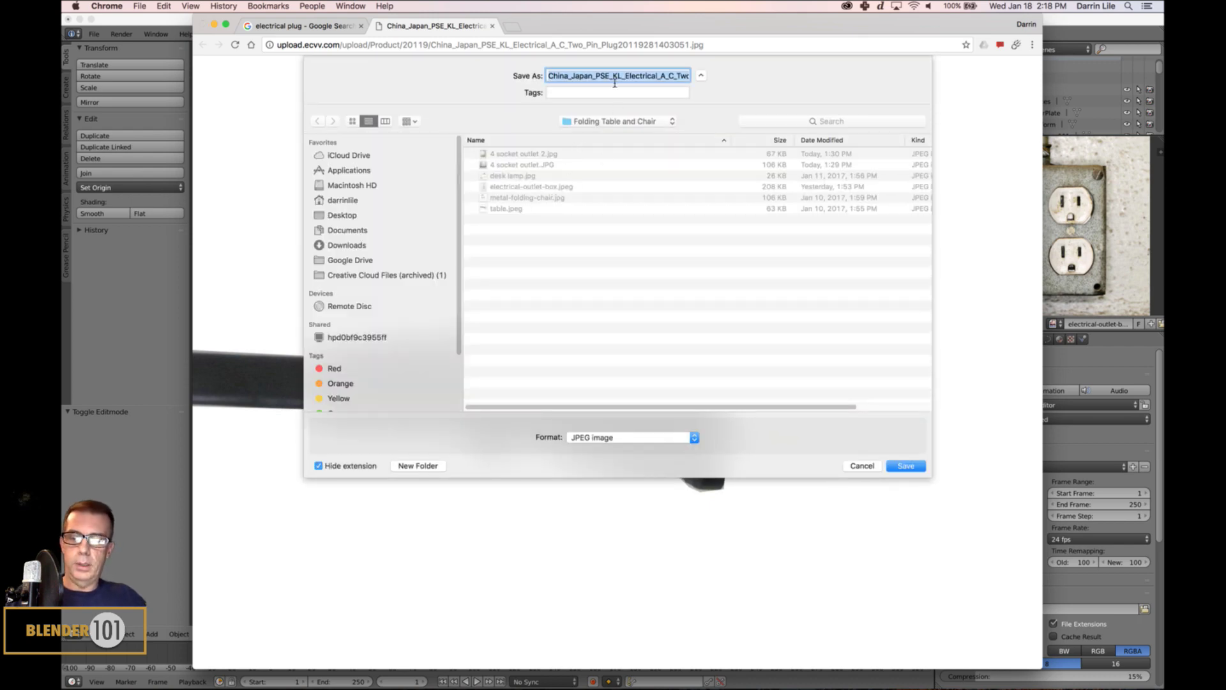
text(electric plug)
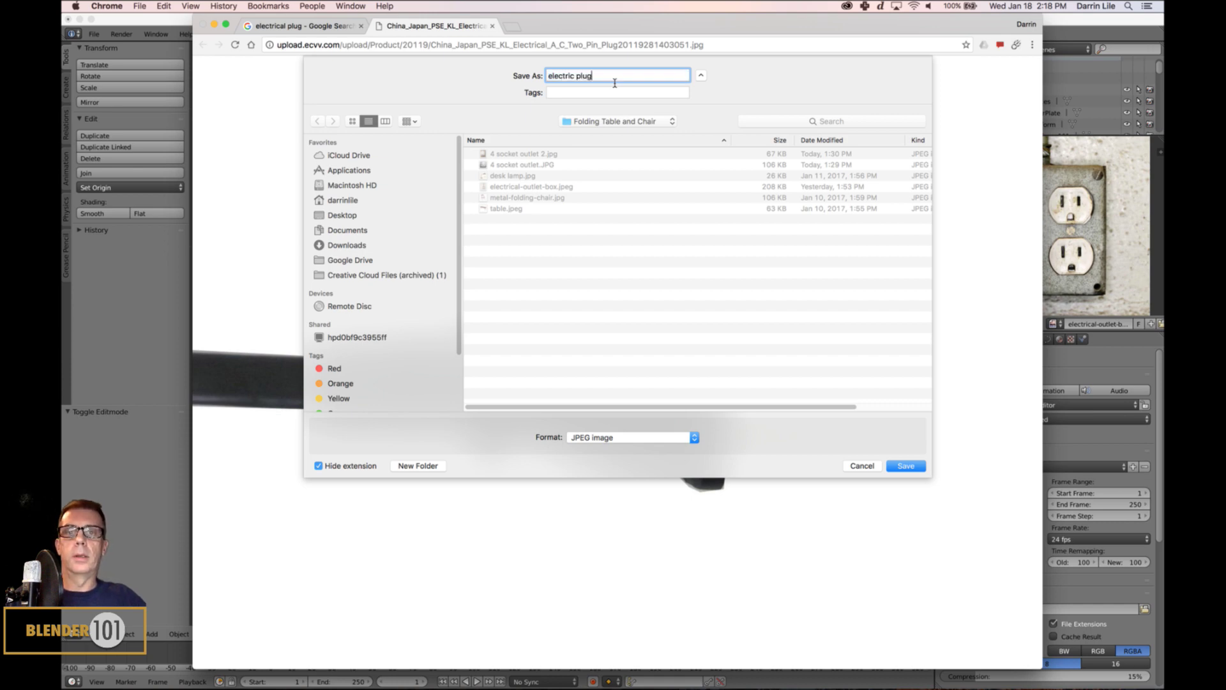
key(Return)
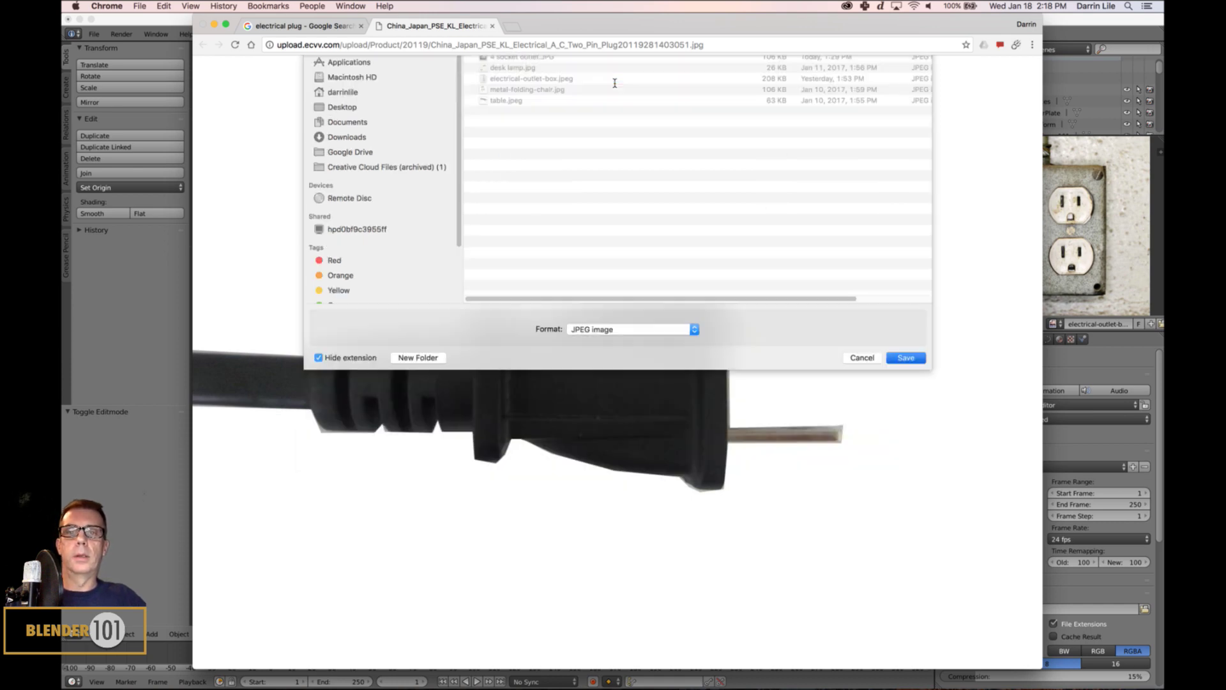
- Switch back to Blender and start loading another reference image in the image editor beside the 3D view
click(173, 24)
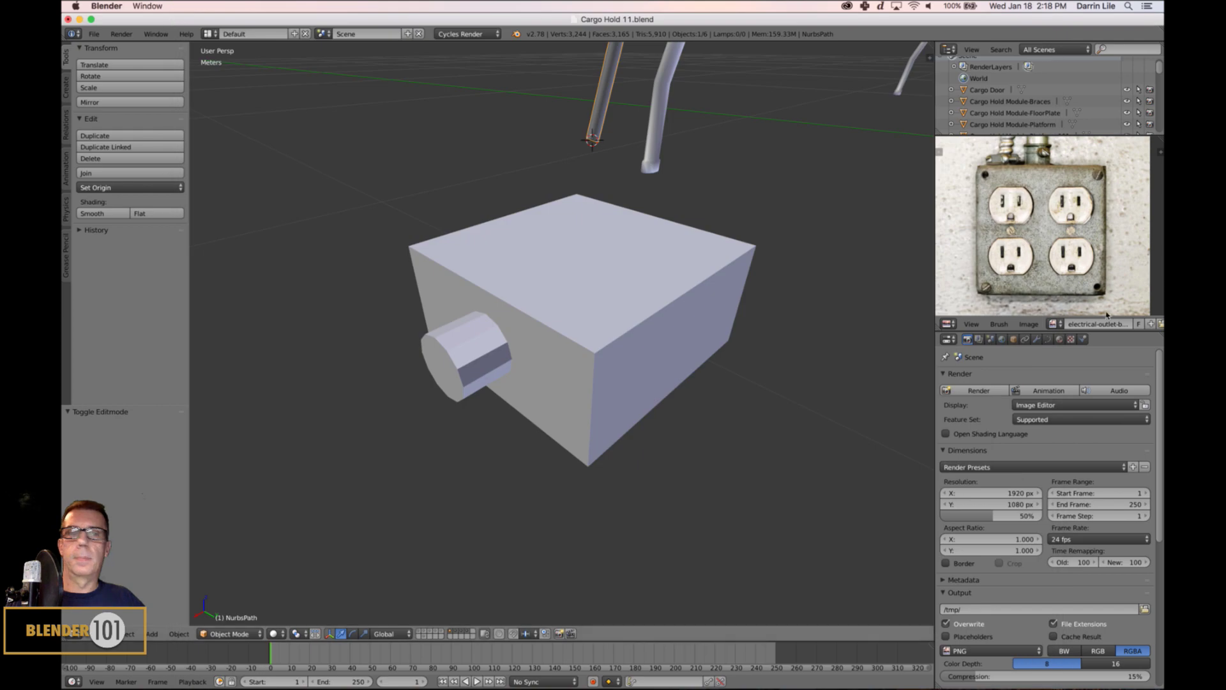
click(1029, 324)
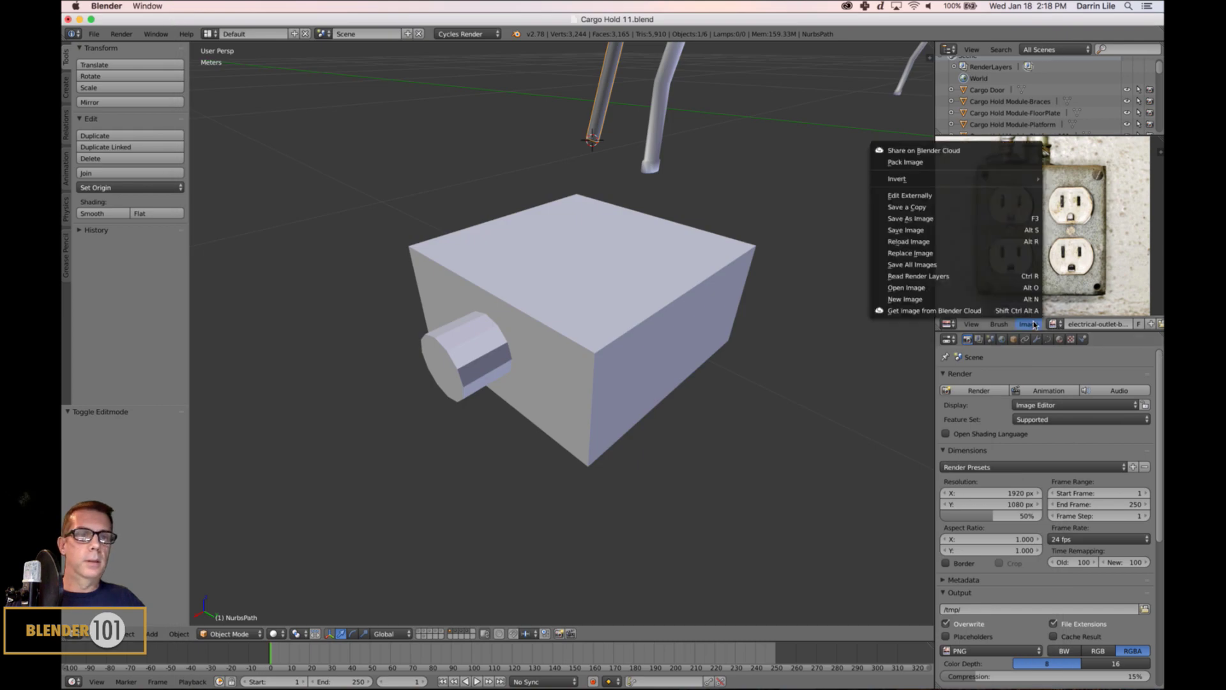
- Open the reference image electric plug.jpg in the image editor and fit the whole plug in view
click(902, 288)
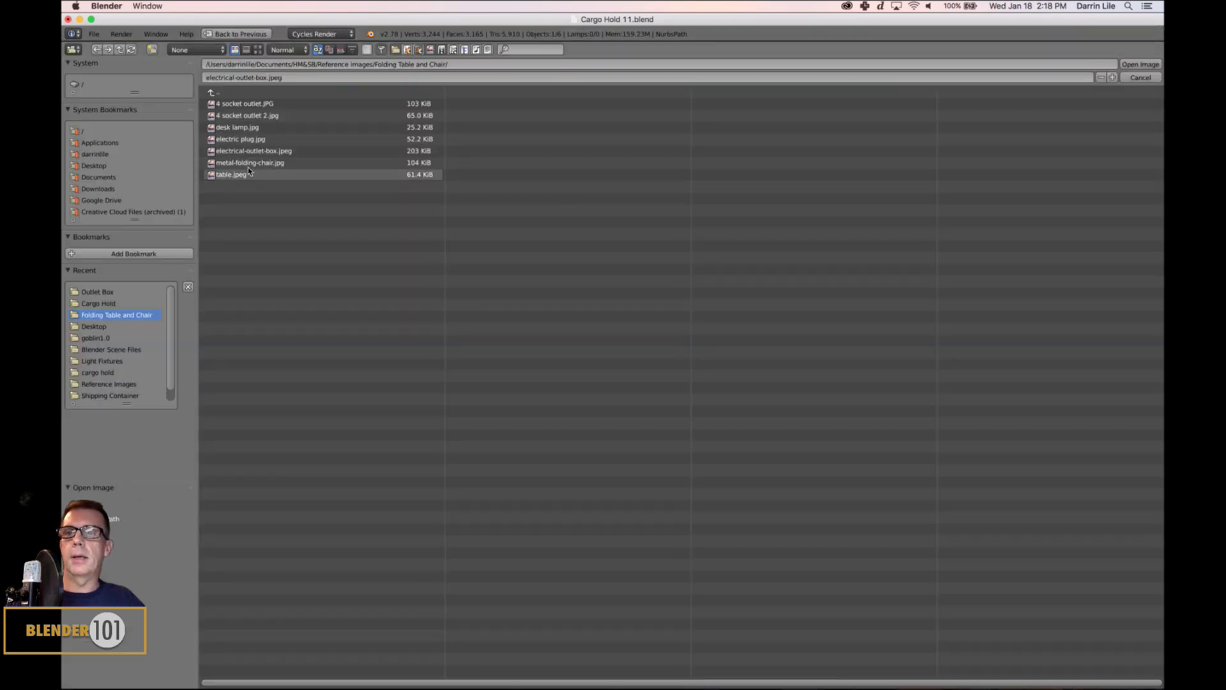
double_click(241, 139)
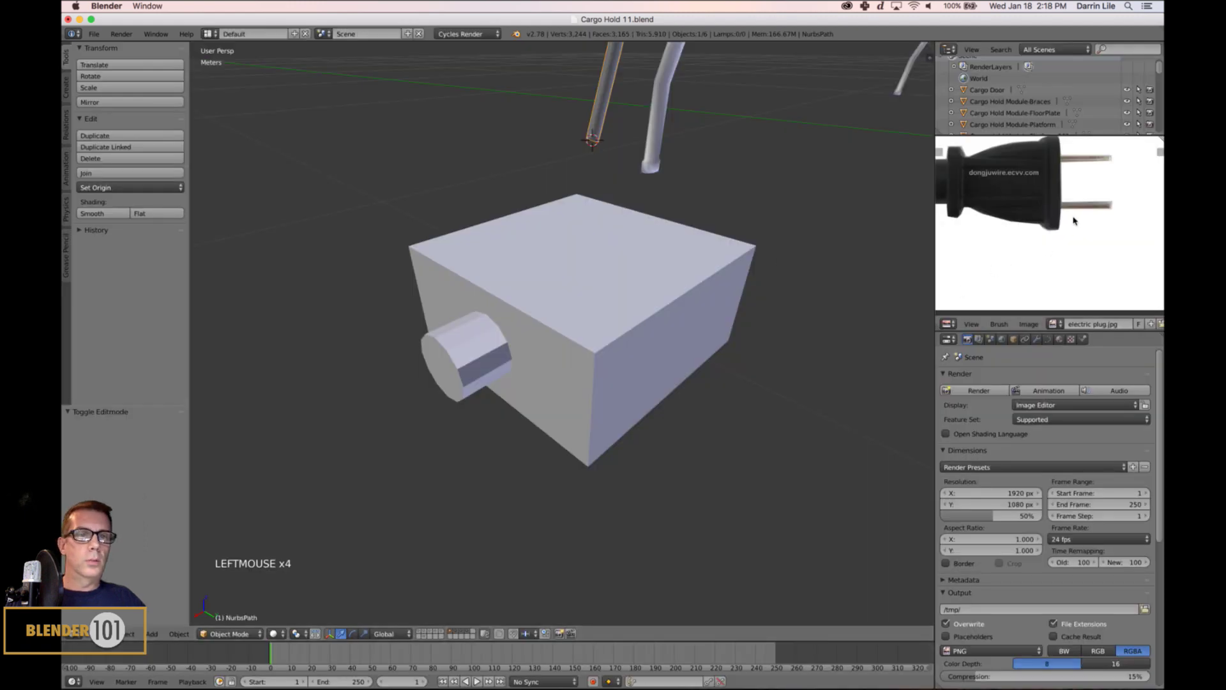
scroll(1073, 221, down, 3)
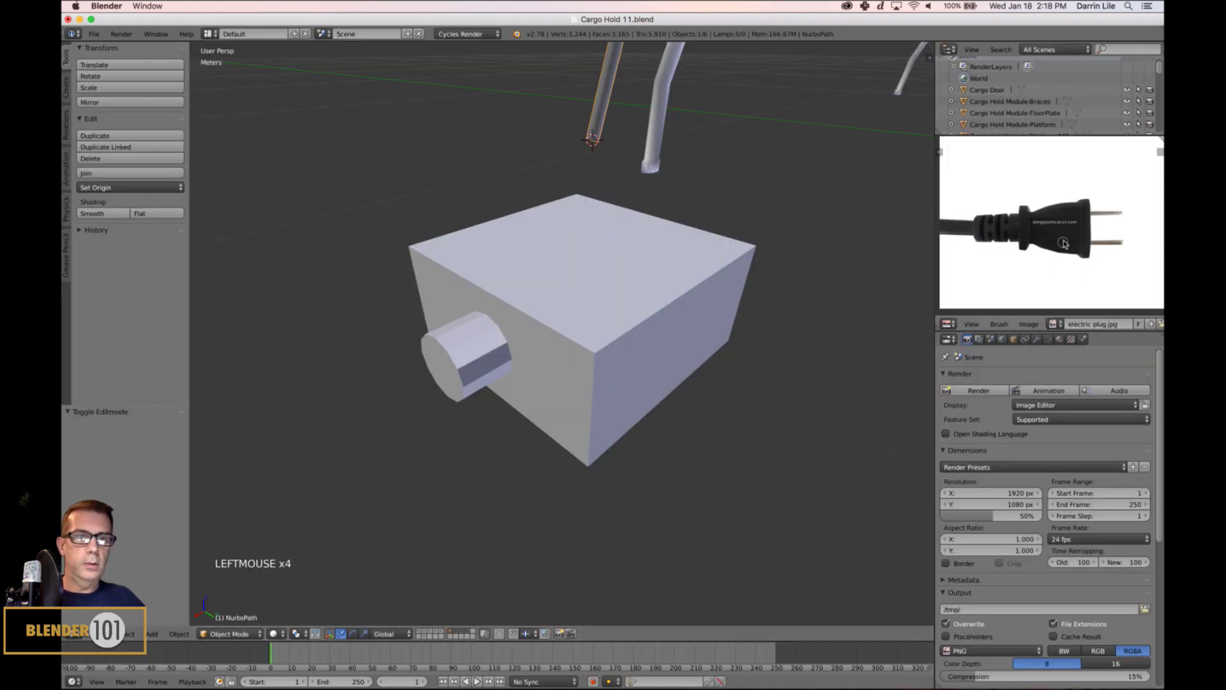
scroll(1064, 244, down, 1)
scroll(1050, 244, up, 1)
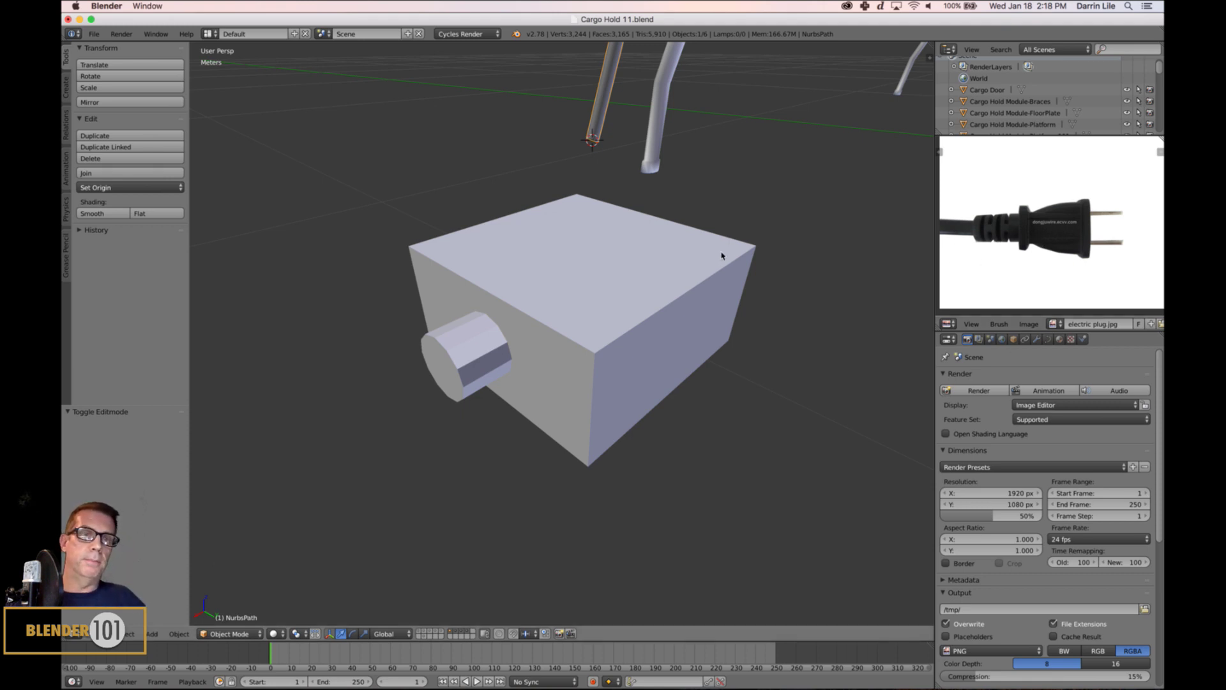
scroll(669, 311, down, 2)
scroll(702, 314, up, 2)
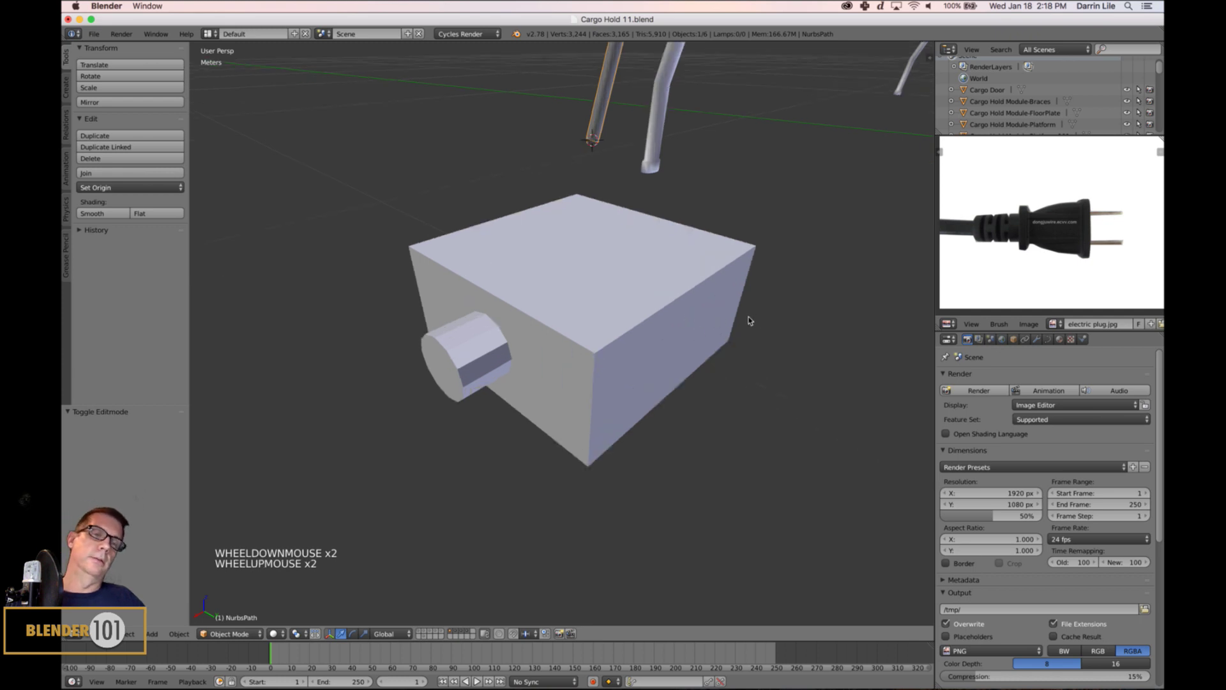
- Switch to an empty scene layer and set the 3D view to right orthographic
click(474, 632)
scroll(685, 298, down, 2)
shift+middle_drag(684, 297, 630, 328)
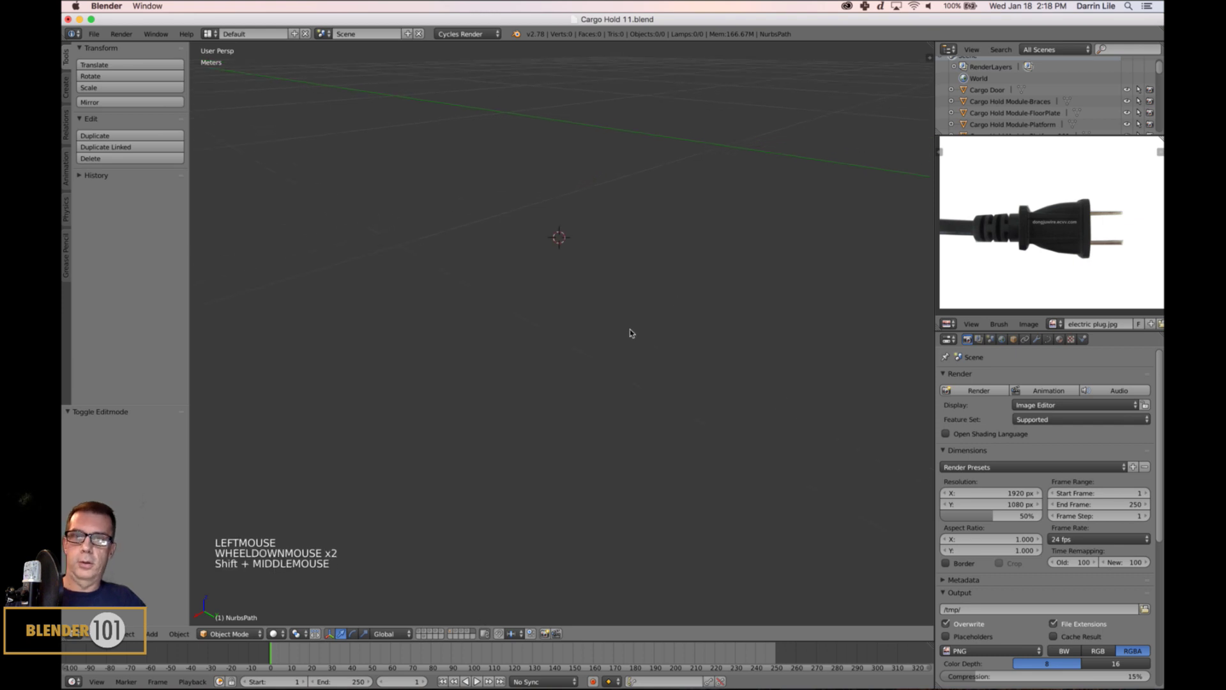
key(KP_3)
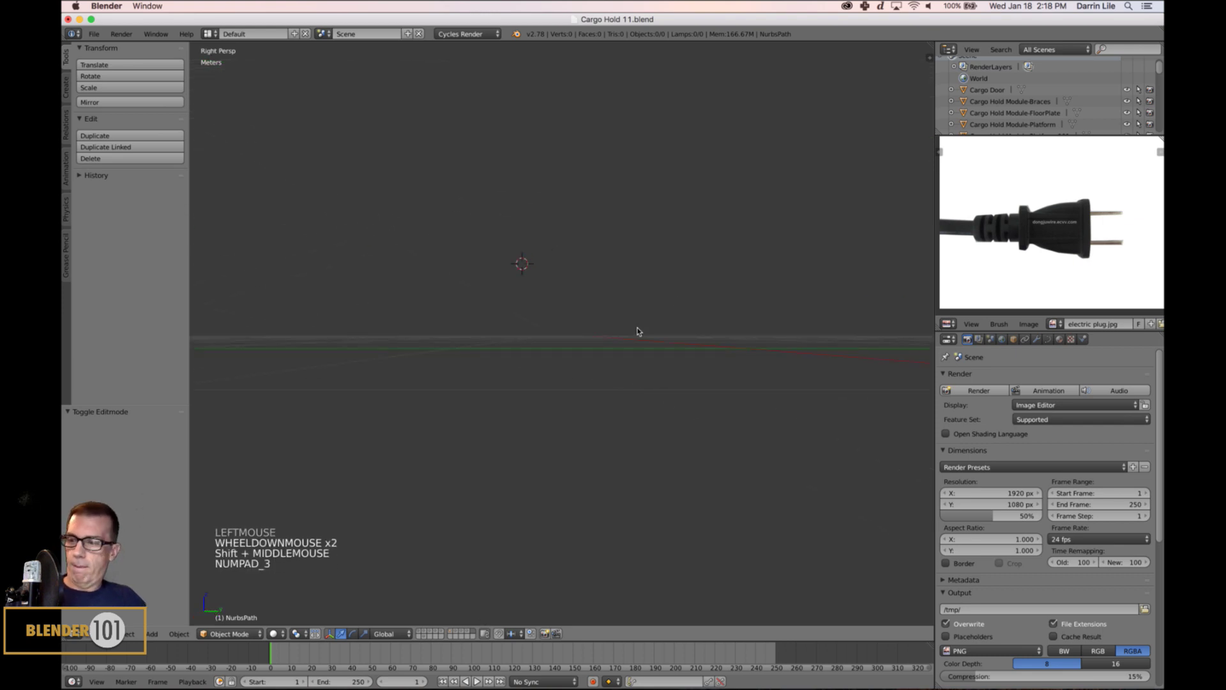
key(KP_5)
shift+middle_drag(618, 326, 670, 333)
- Enable background images in the 3D view, add an image slot and browse up to the HM&SB folder for its file
key(n)
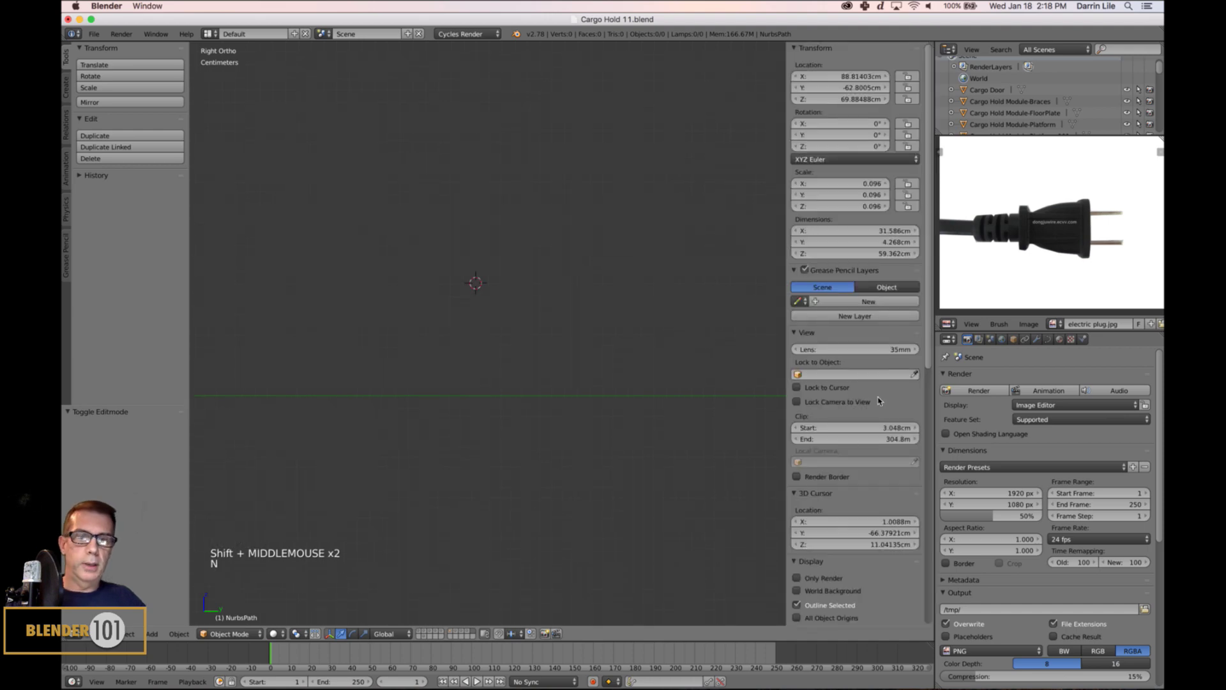
click(921, 372)
mouse_move(921, 372)
mouse_down()
mouse_move(913, 511)
mouse_move(872, 643)
mouse_up()
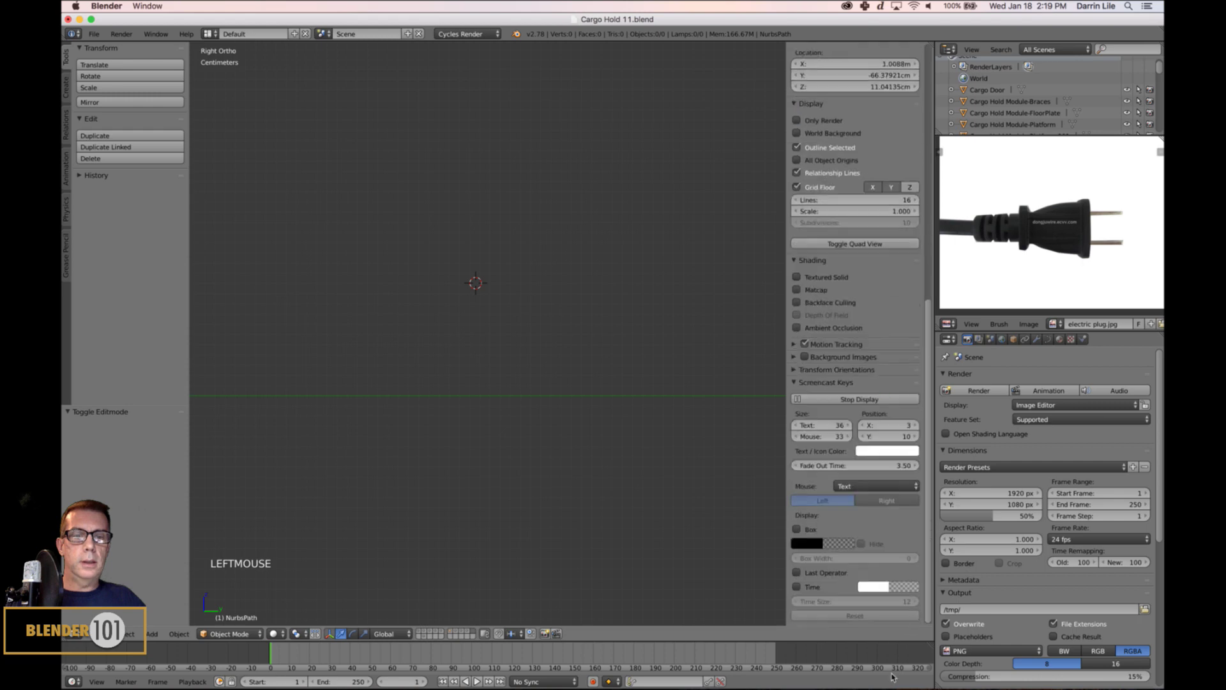
scroll(897, 631, up, 5)
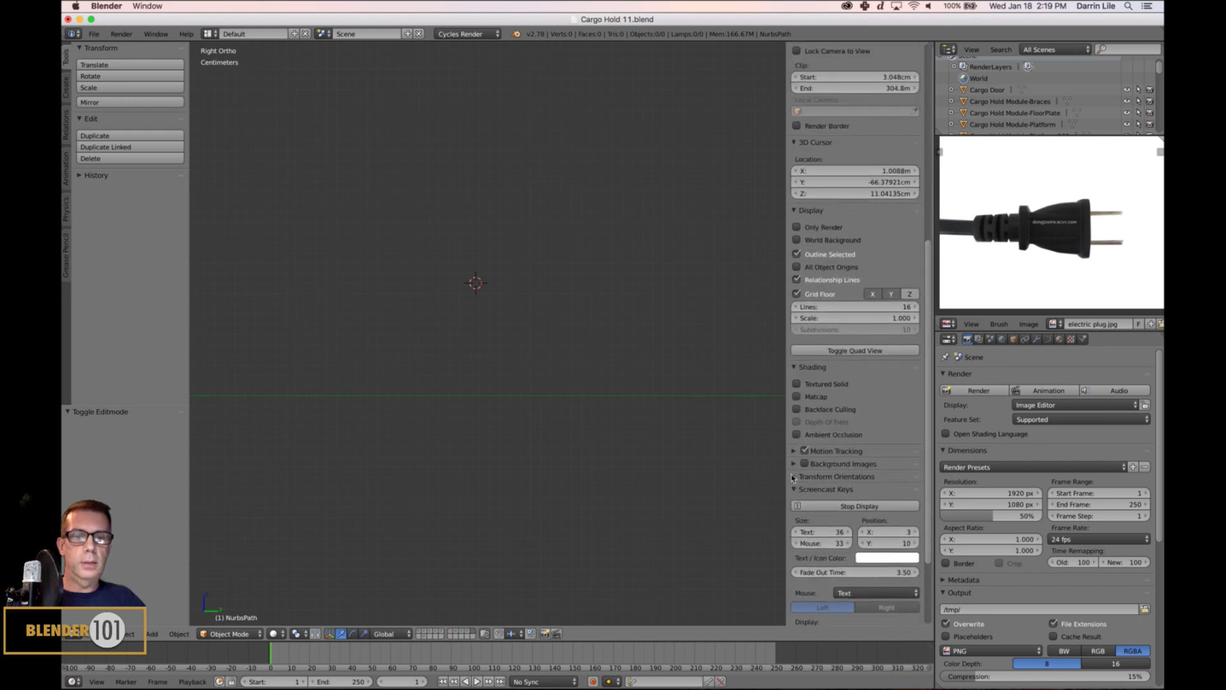
click(795, 463)
click(819, 481)
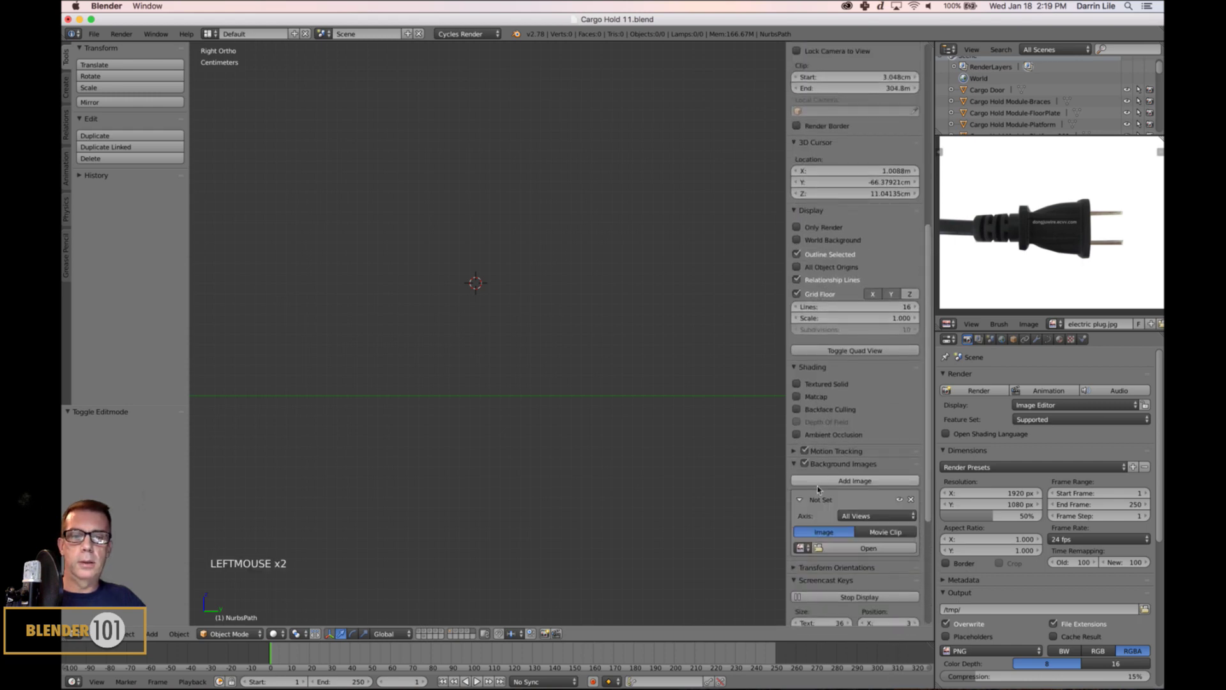
click(849, 549)
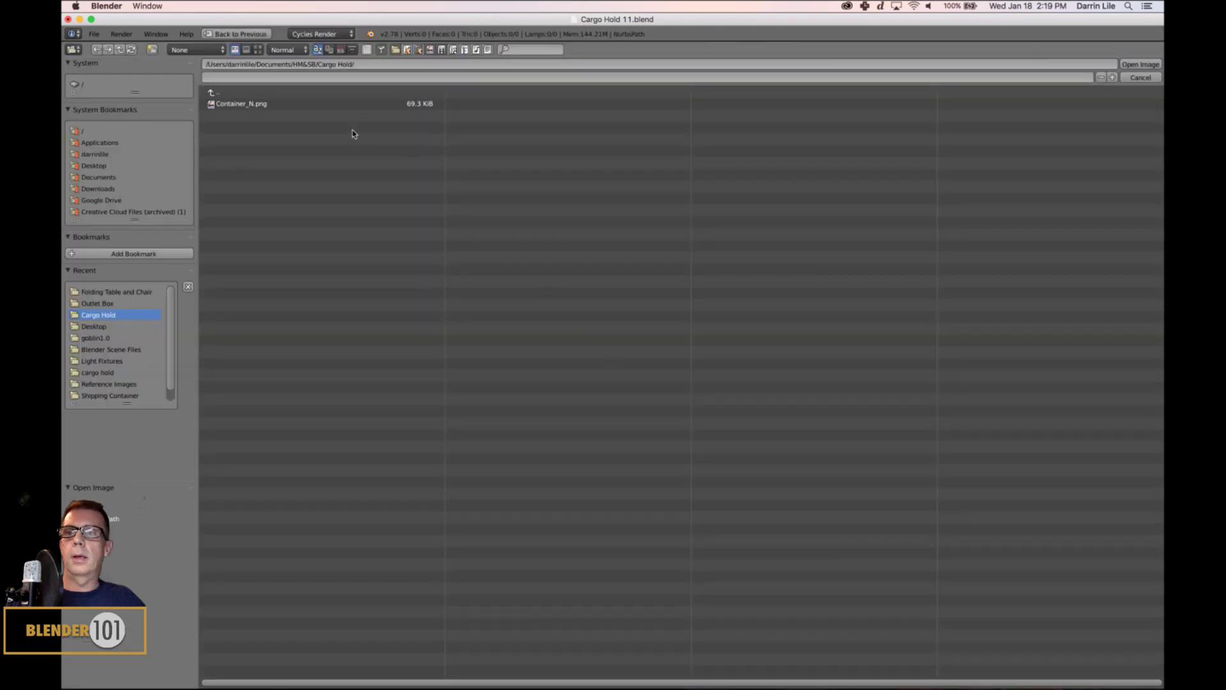
click(211, 94)
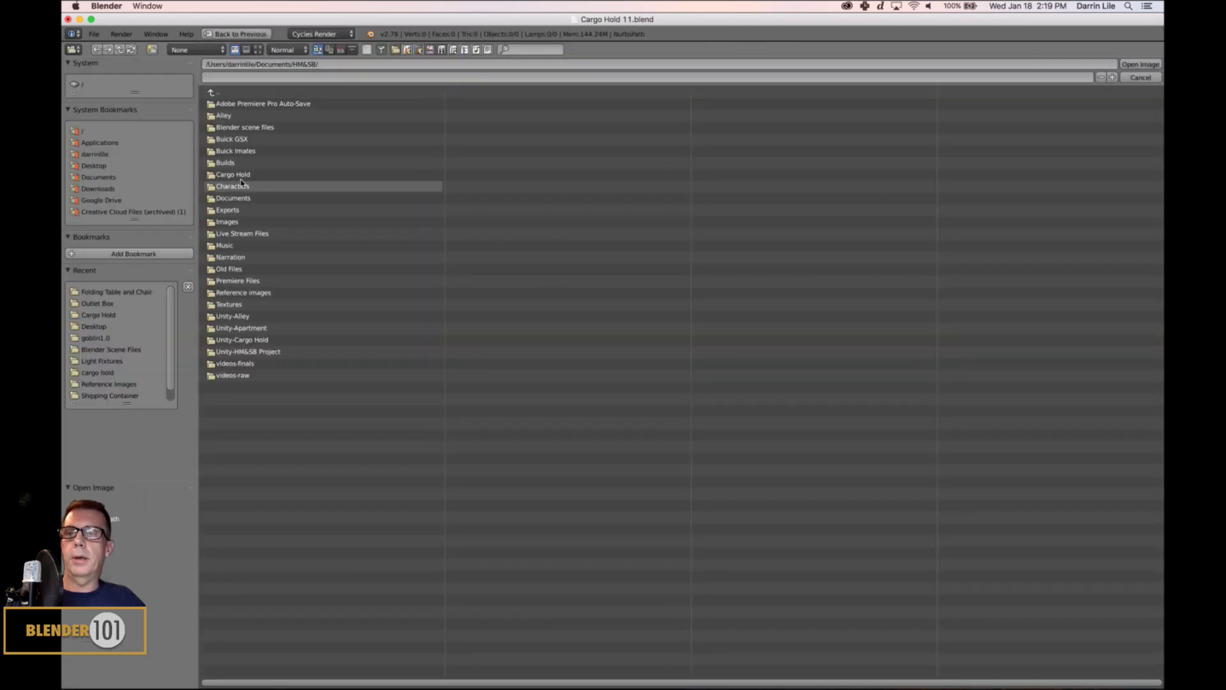
click(253, 305)
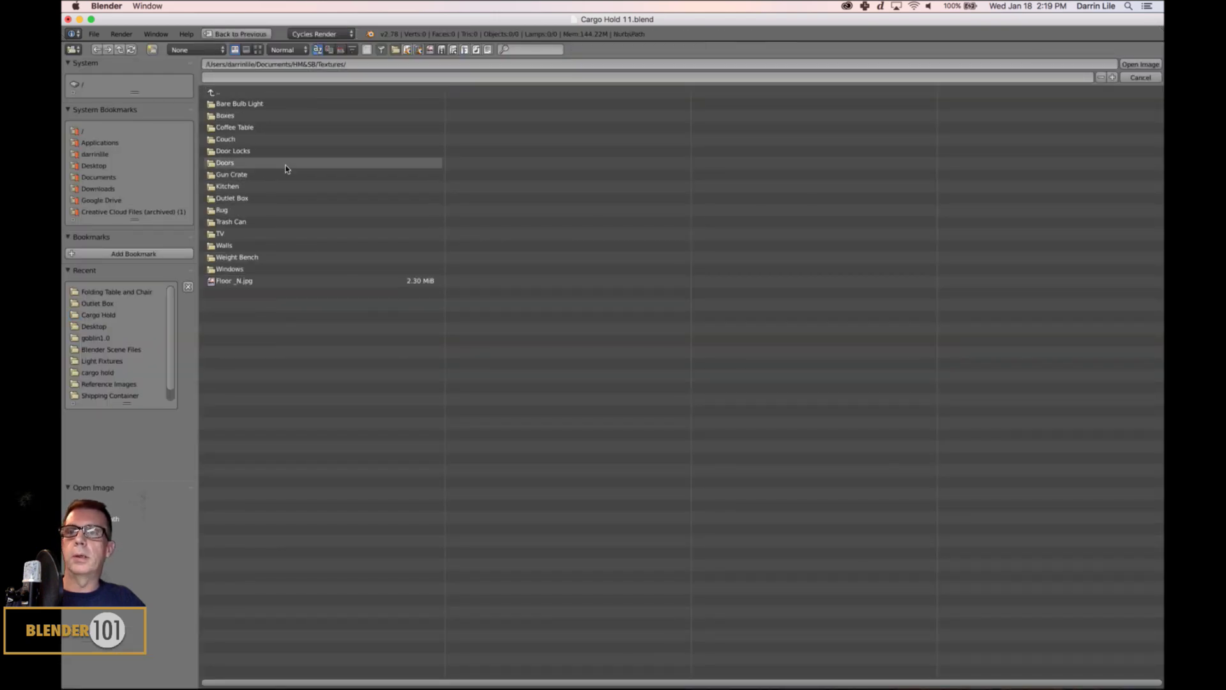
click(249, 195)
click(213, 92)
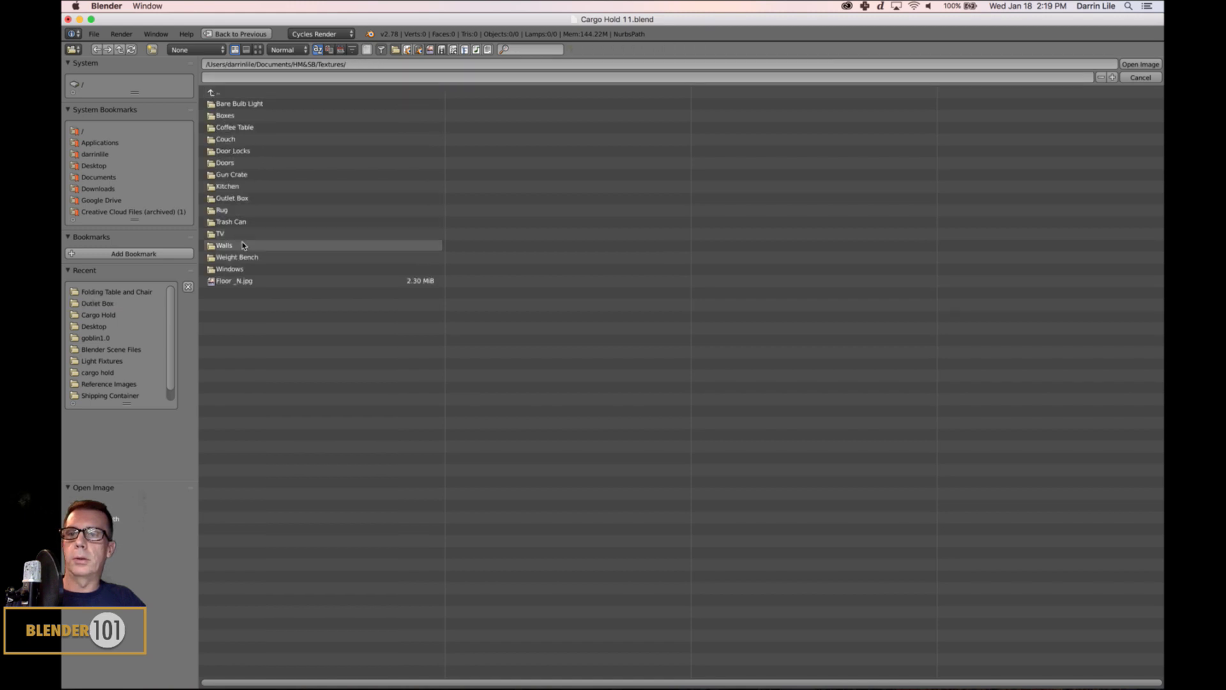
click(214, 93)
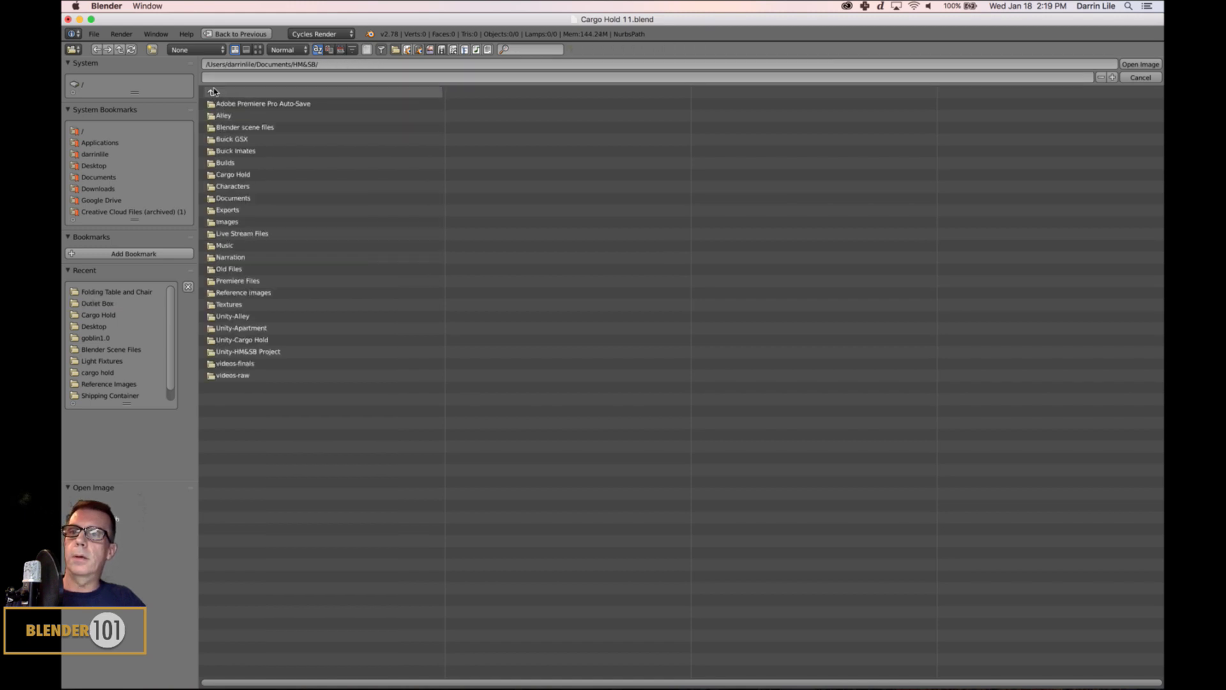
- Load electric plug.jpg from Reference images/Folding Table and Chair as the background image
click(244, 293)
click(255, 175)
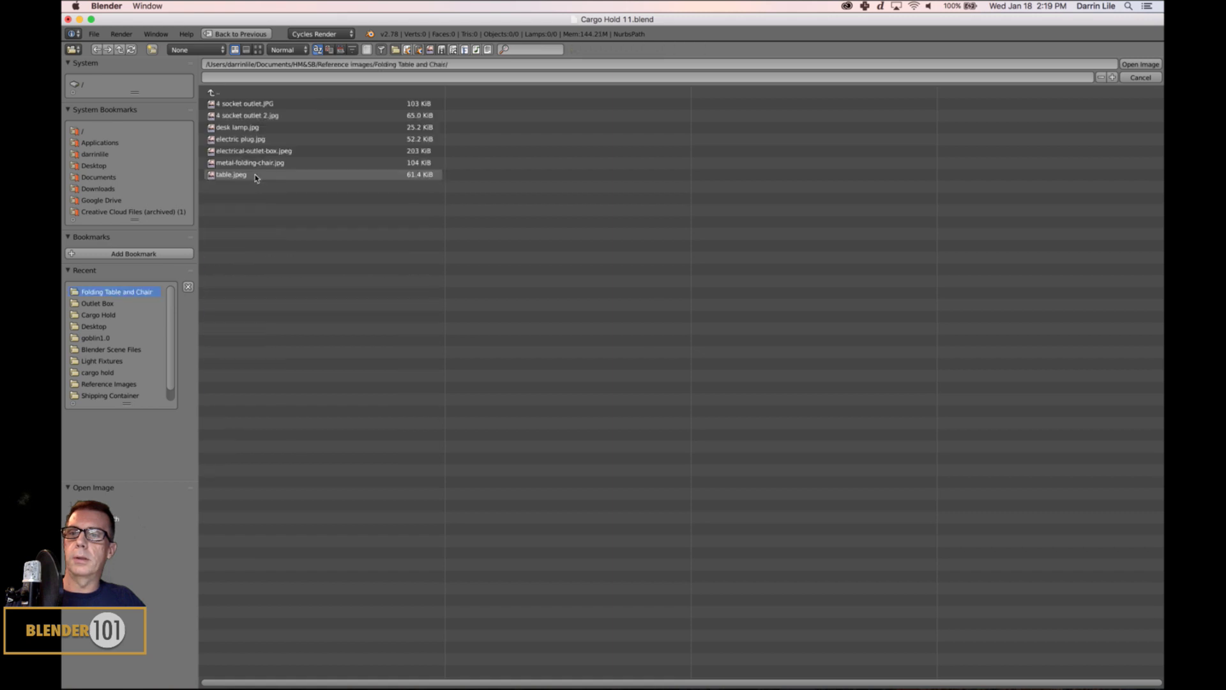
click(245, 139)
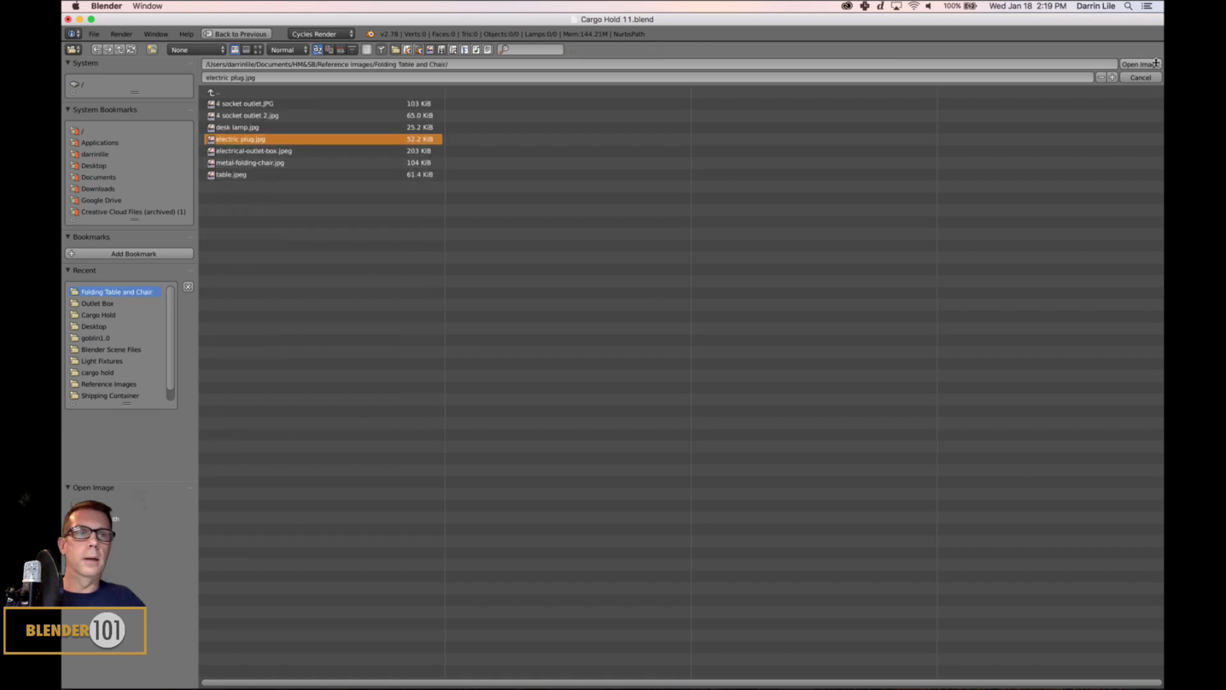
click(1129, 66)
- Set the opacity of the plug background image to about 0.280
scroll(603, 319, down, 10)
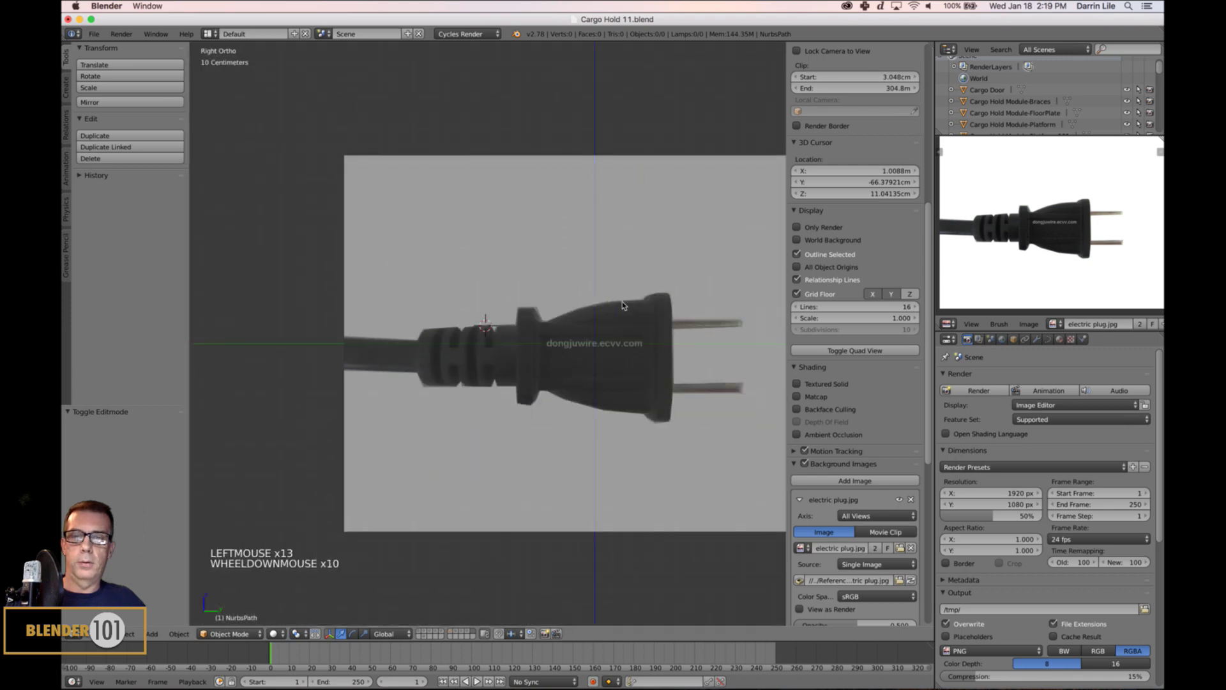
shift+middle_drag(617, 331, 604, 318)
scroll(605, 319, down, 1)
scroll(607, 310, up, 2)
scroll(607, 309, down, 1)
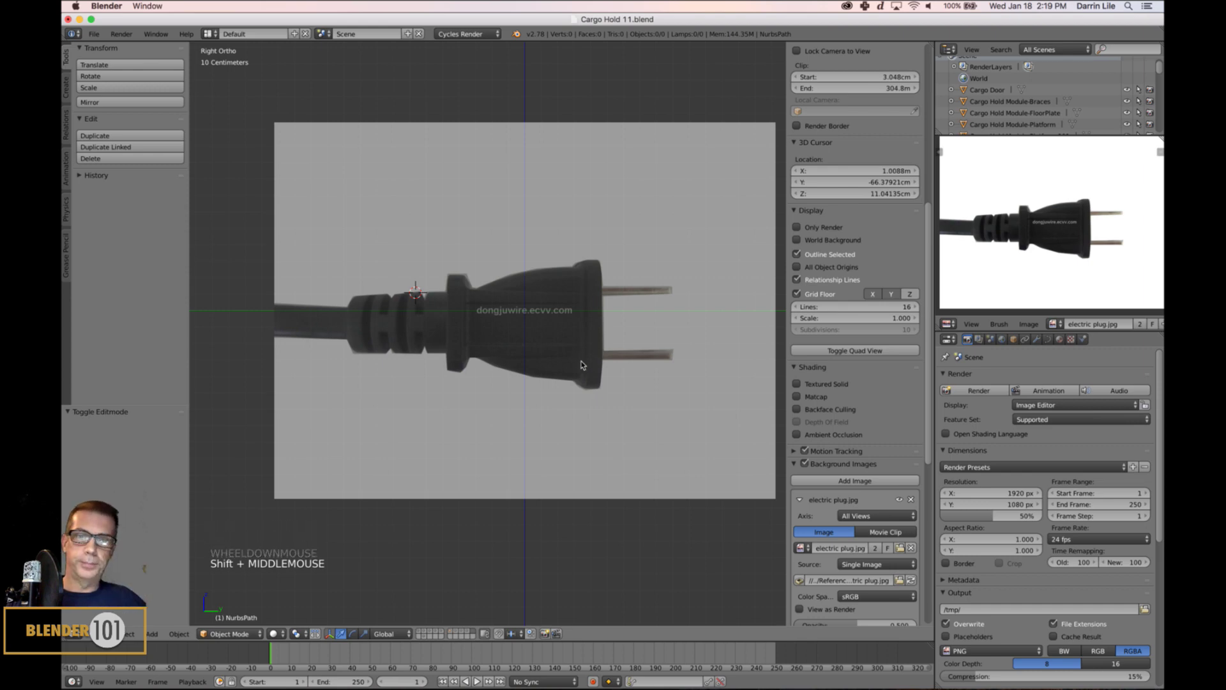
shift+middle_drag(634, 395, 613, 402)
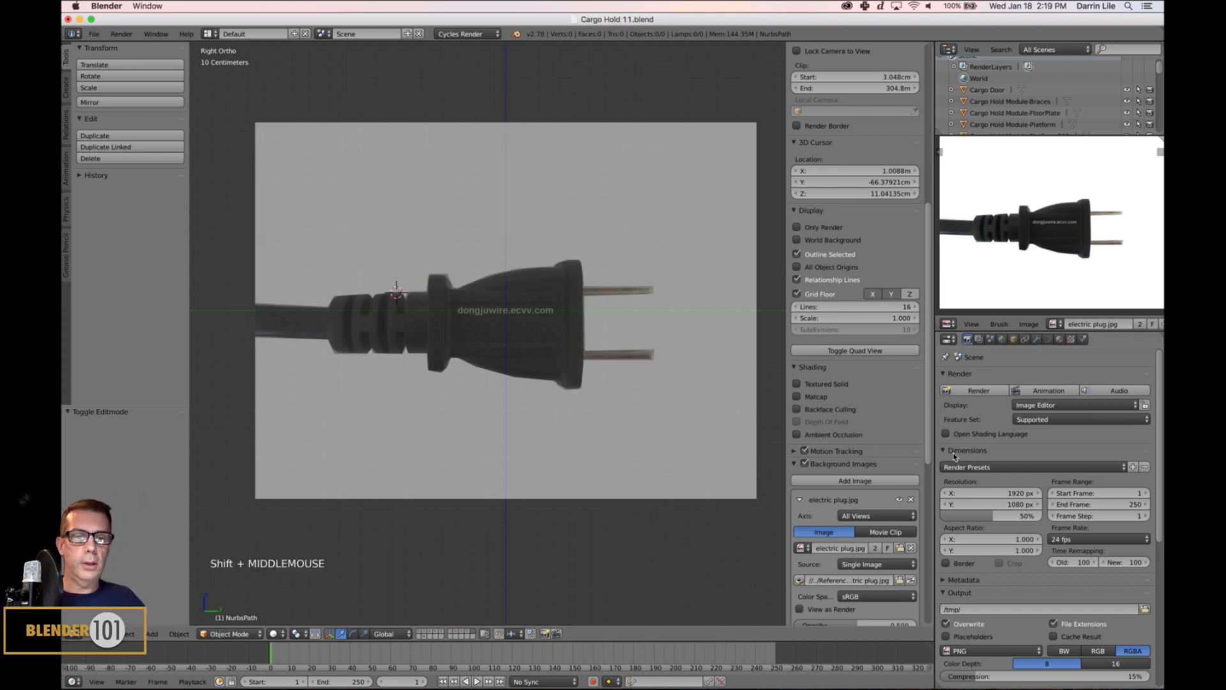
drag(929, 447, 929, 575)
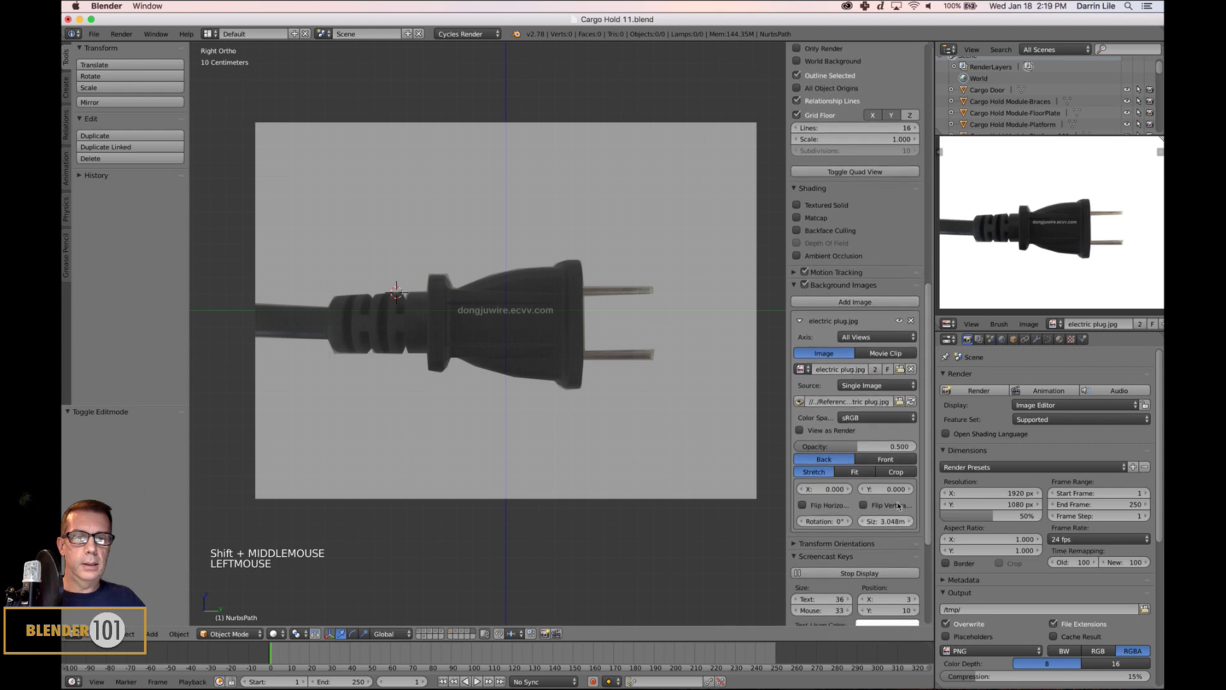
drag(863, 451, 833, 447)
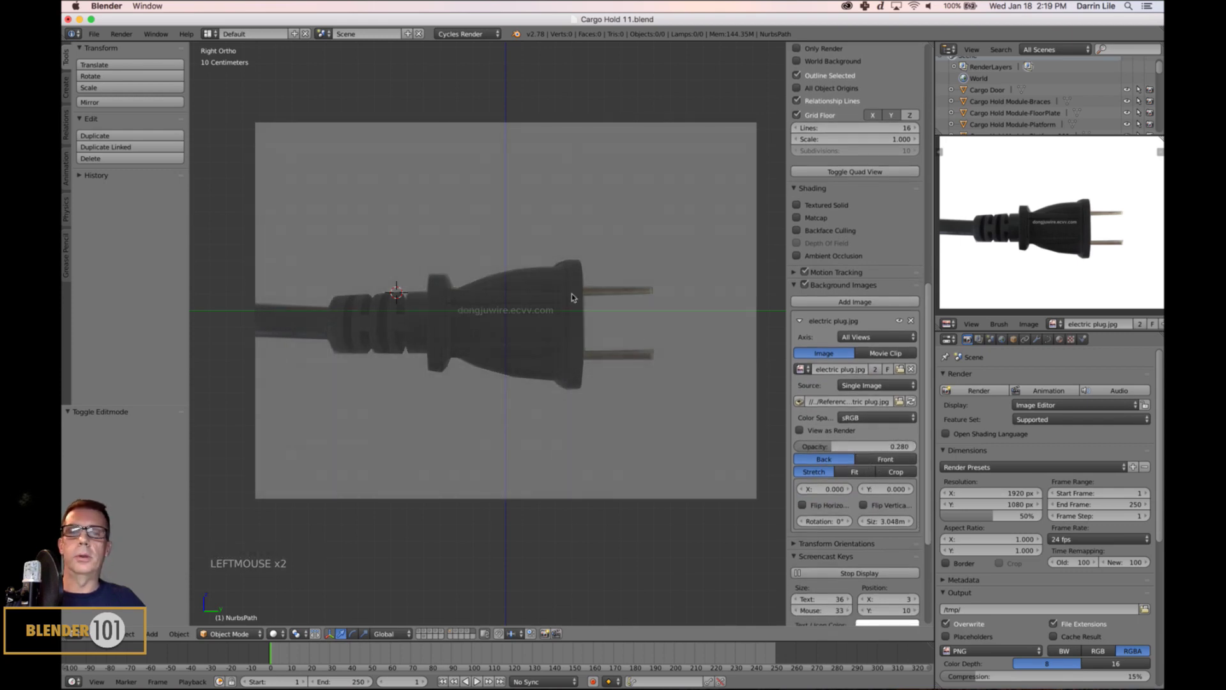
key(n)
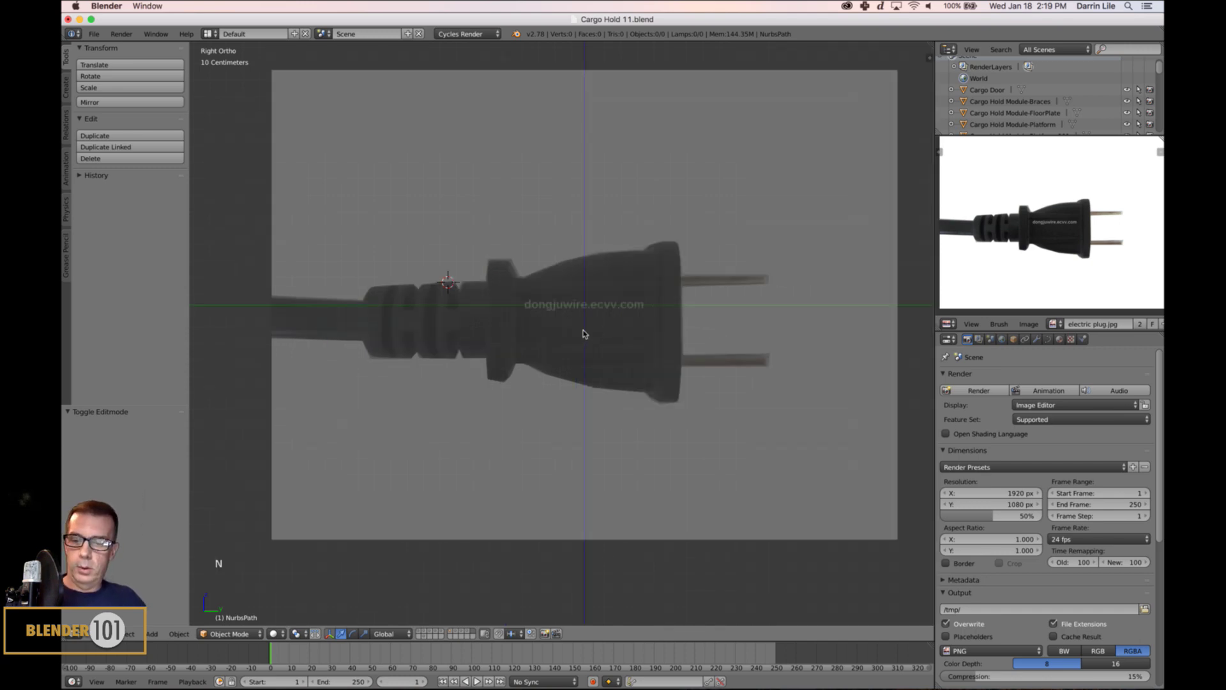
- Add a cube at the world origin and scale it uniformly by about 0.206 in wireframe display
key(shift+c)
key(shift+a)
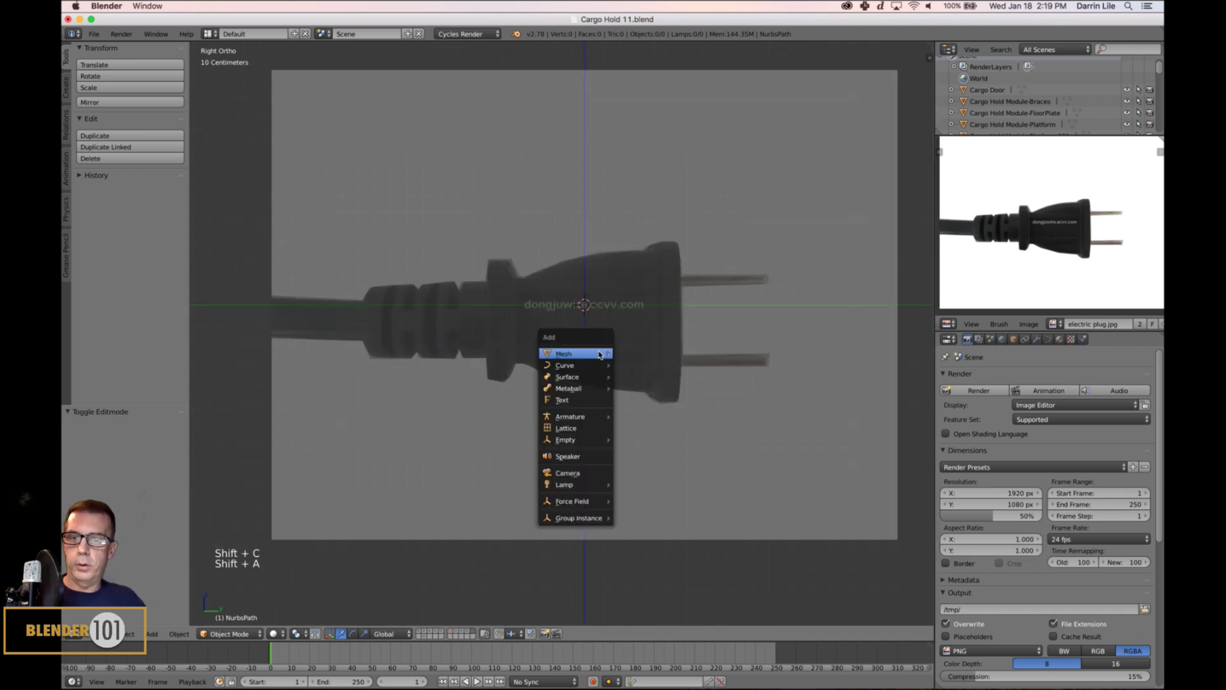
mouse_move(599, 355)
click(641, 362)
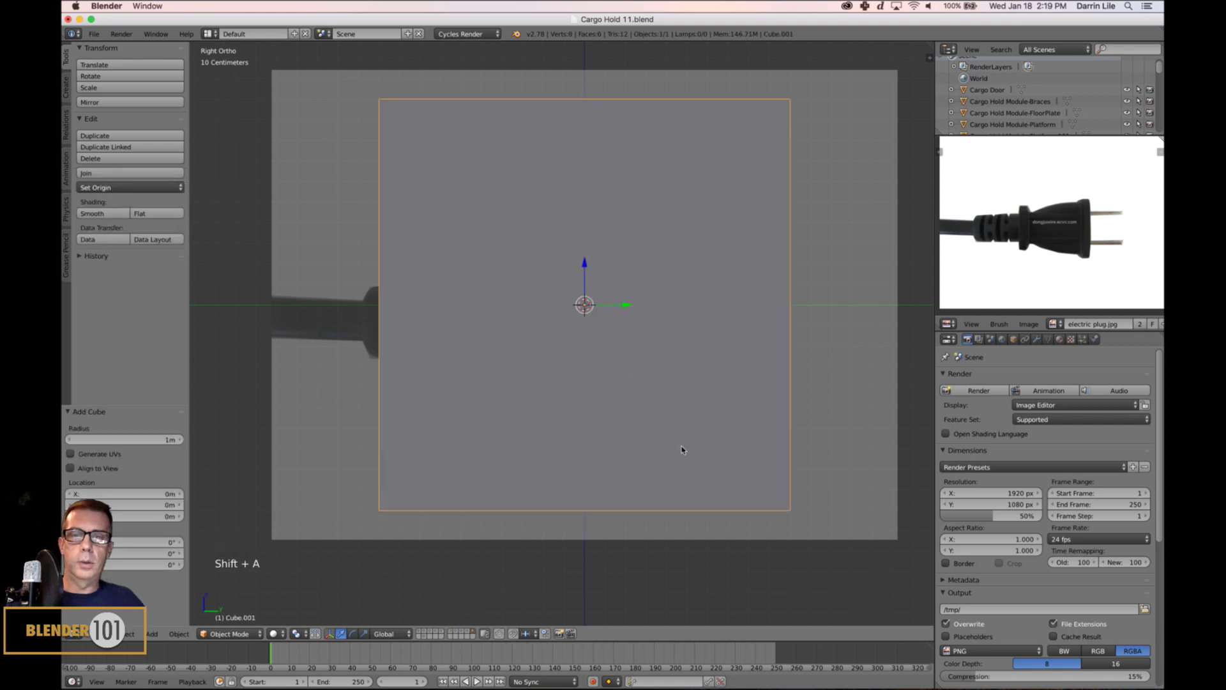
key(z)
key(s)
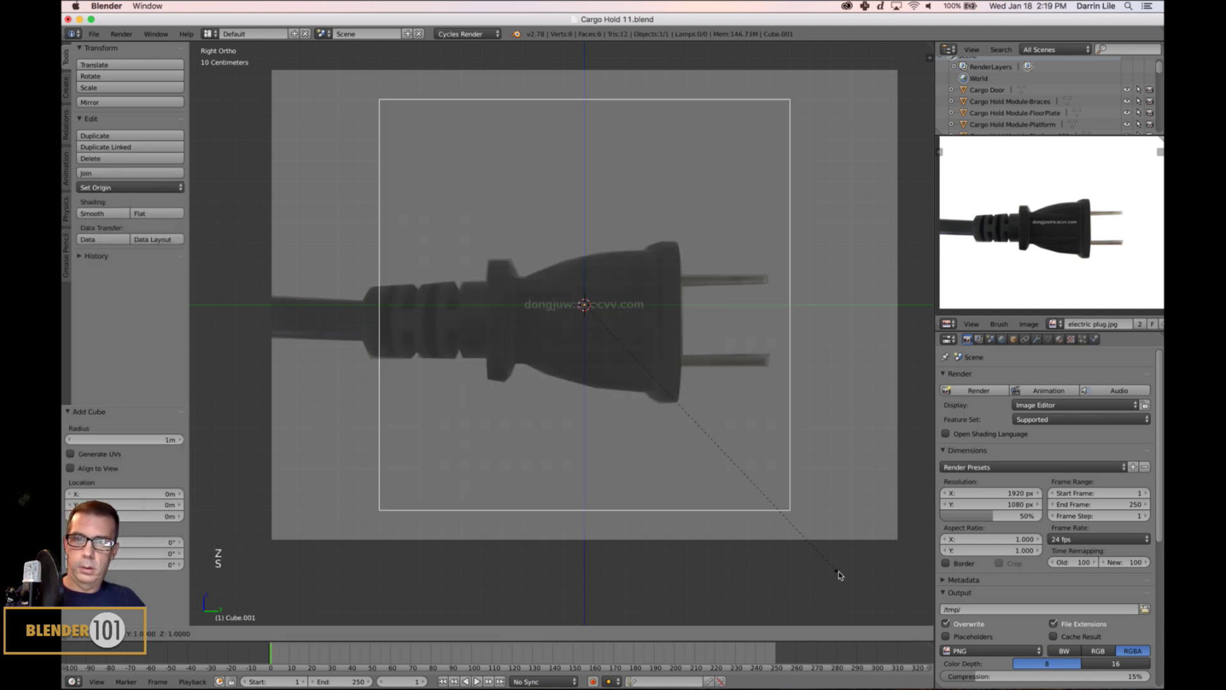
click(615, 376)
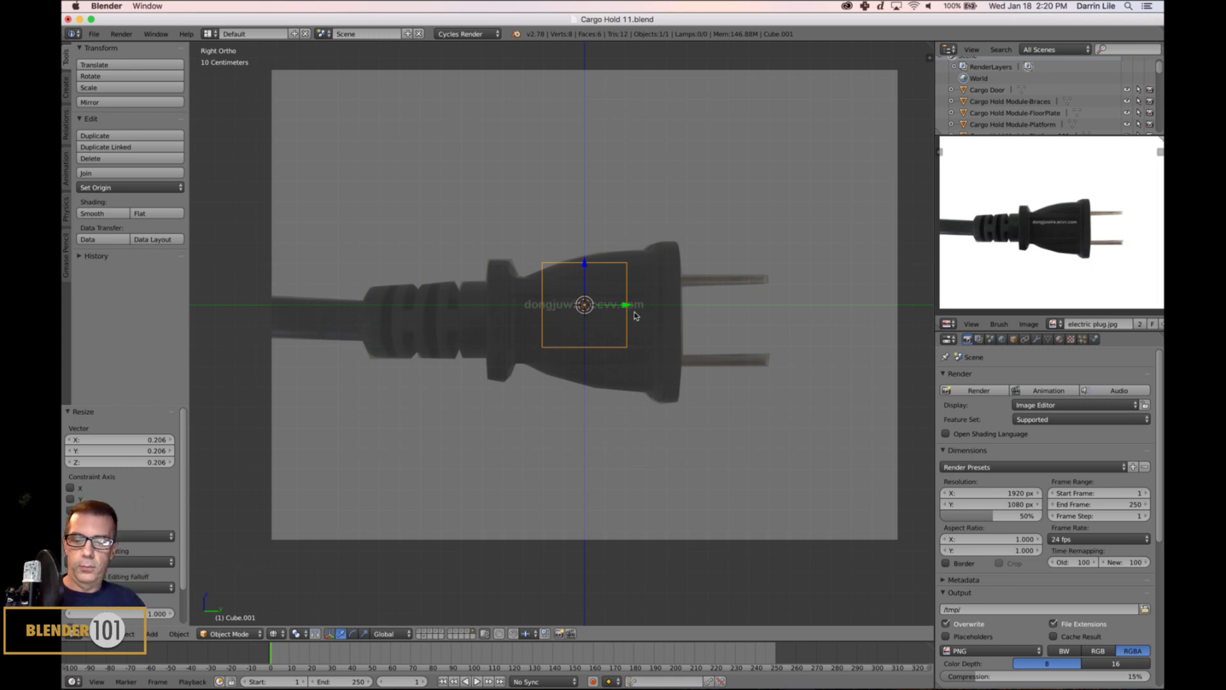
- Move the cube about -26.35 cm in Y and -7.849 cm in Z, and scale it about 1.464 along Z to match the plug collar's height
key(g)
click(618, 326)
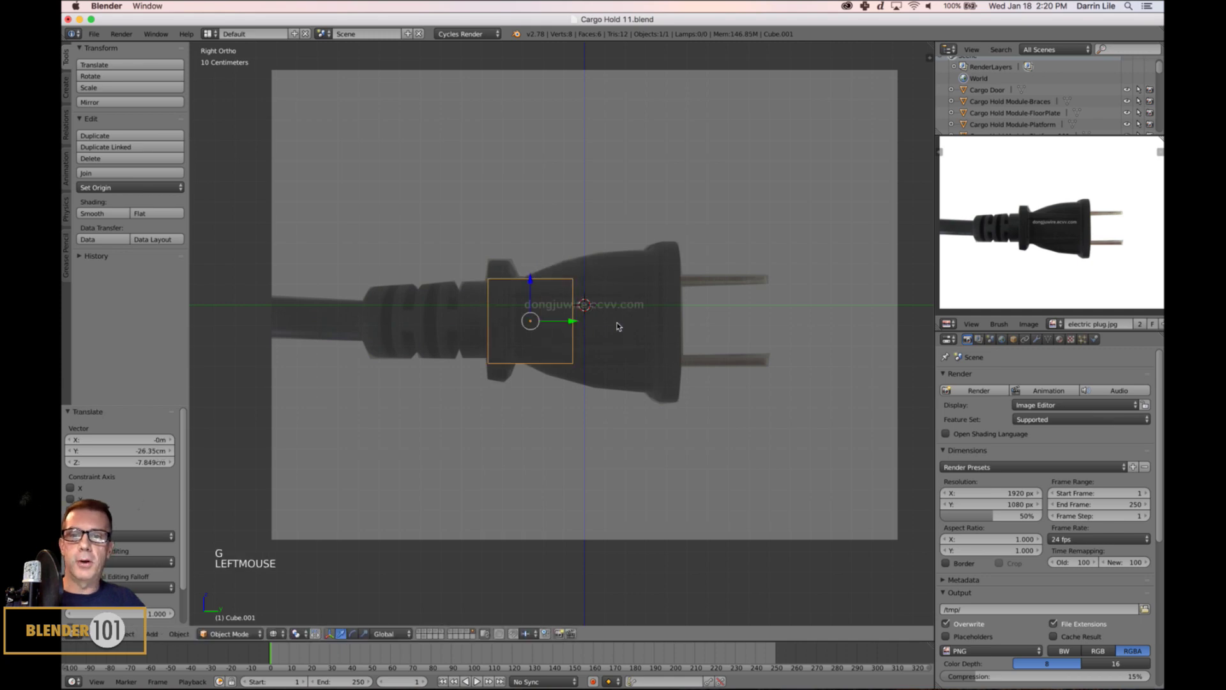
key(s)
key(z)
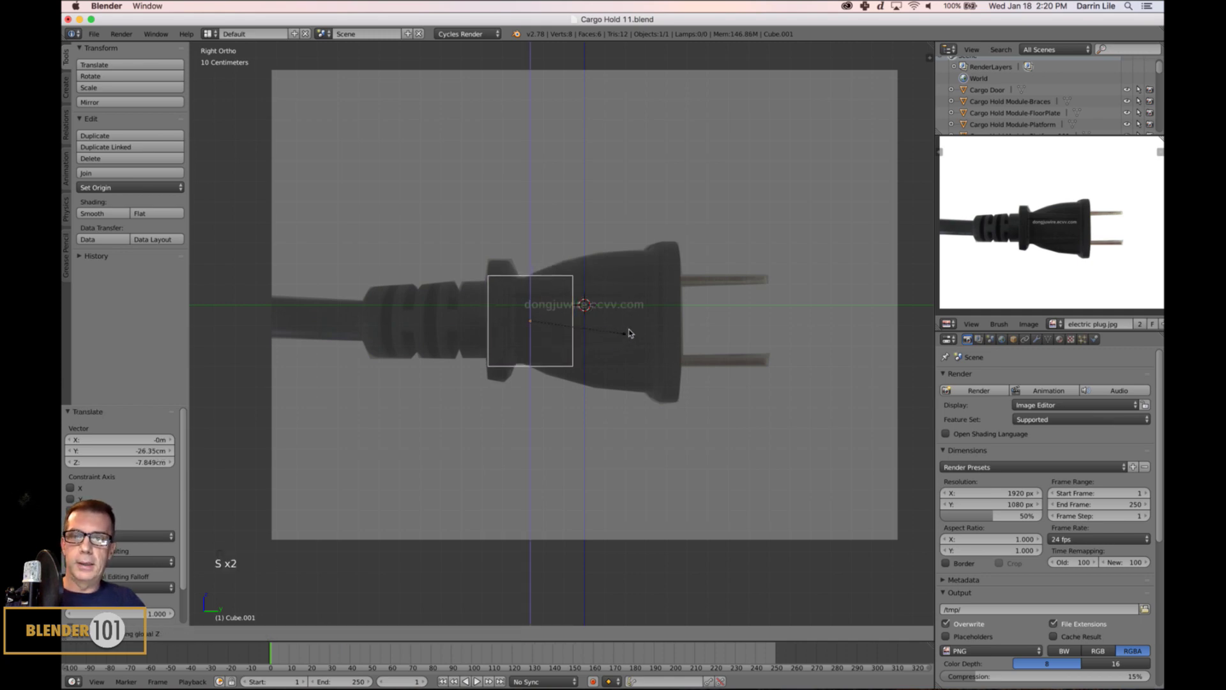
click(650, 269)
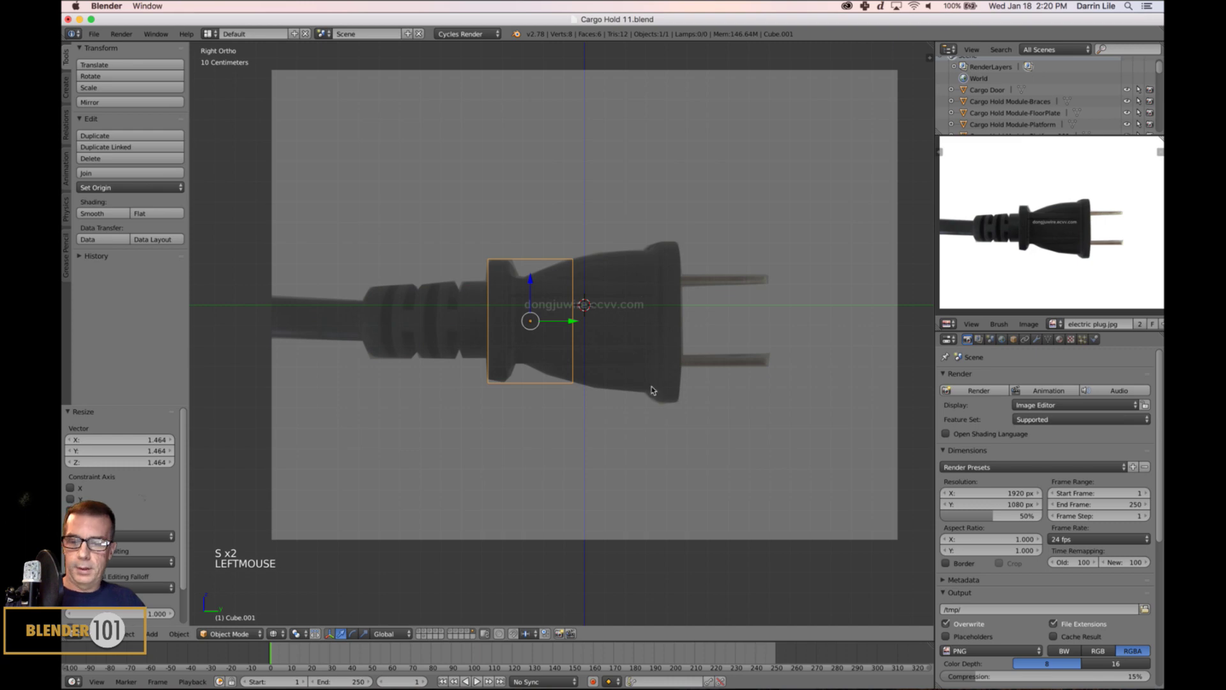
- Narrow the cube along Y to the collar's width and move it about -14.297 cm in Y onto the collar
key(s)
key(y)
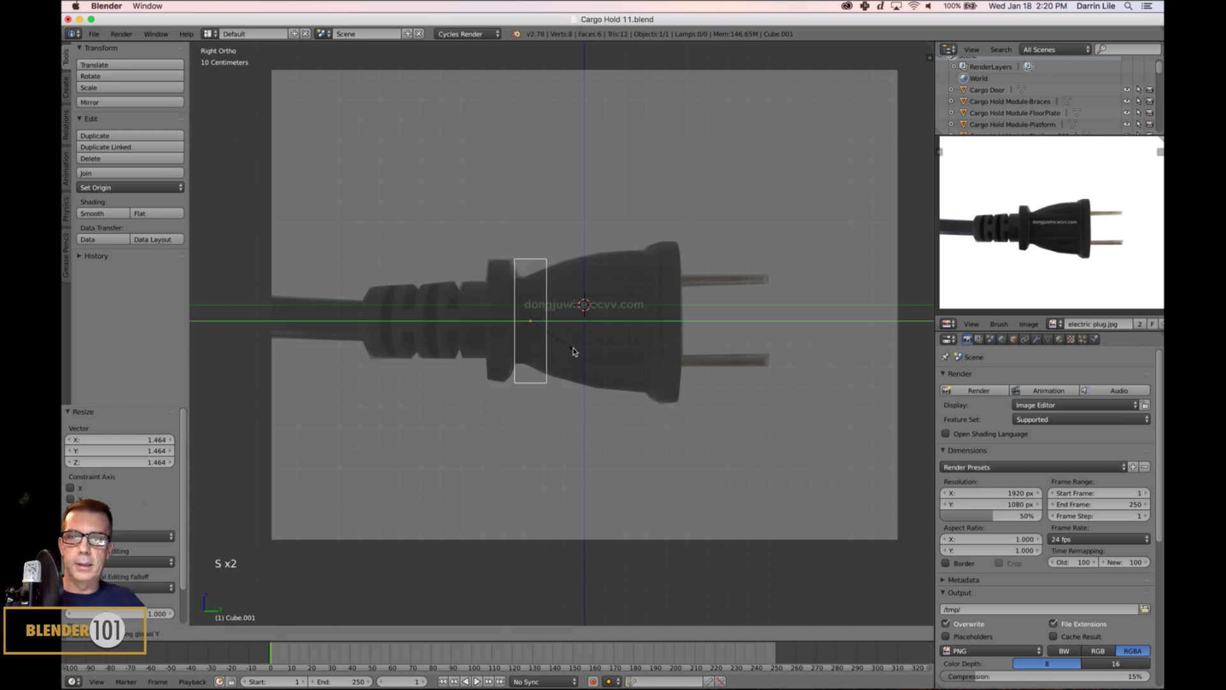
click(573, 348)
drag(573, 321, 544, 336)
- Save over Cargo Hold 11.blend and show the cube in solid shading, framed in an angled view
key(super+s)
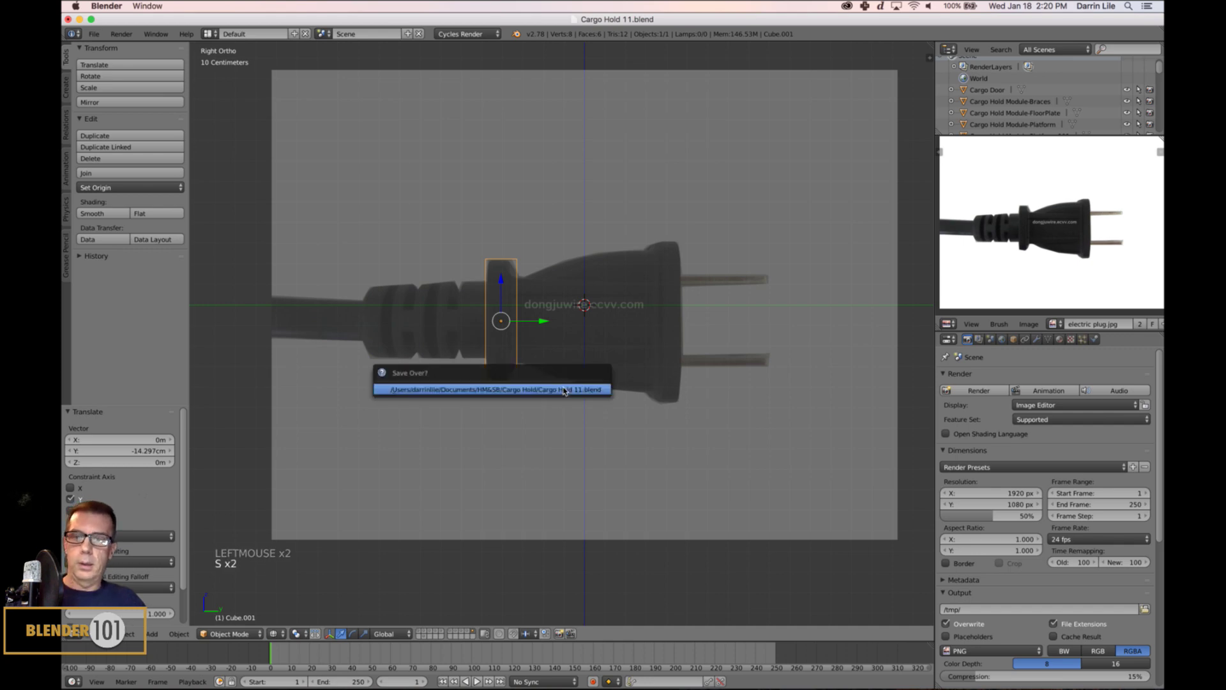
key(super+s)
key(z)
scroll(554, 372, up, 1)
mouse_move(553, 372)
middle_down()
mouse_move(520, 369)
mouse_move(541, 379)
middle_up()
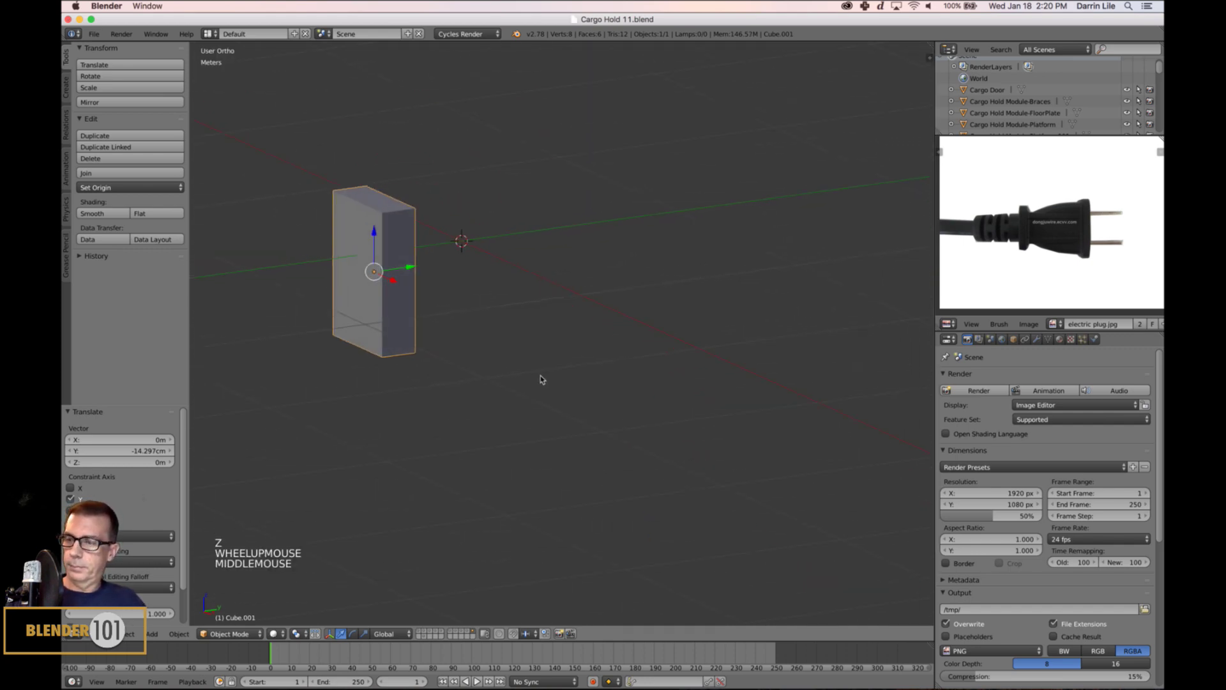
key(KP_Decimal)
scroll(613, 382, down, 2)
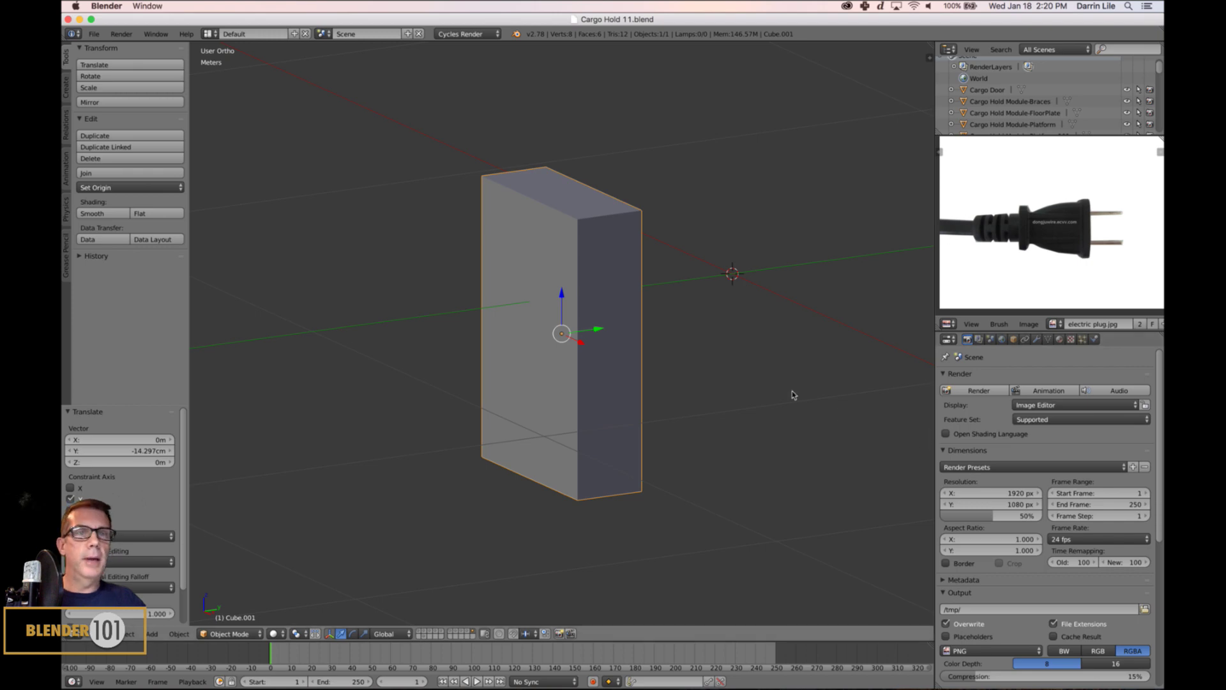
- Scale the cube wider along the X axis
middle_drag(589, 406, 595, 417)
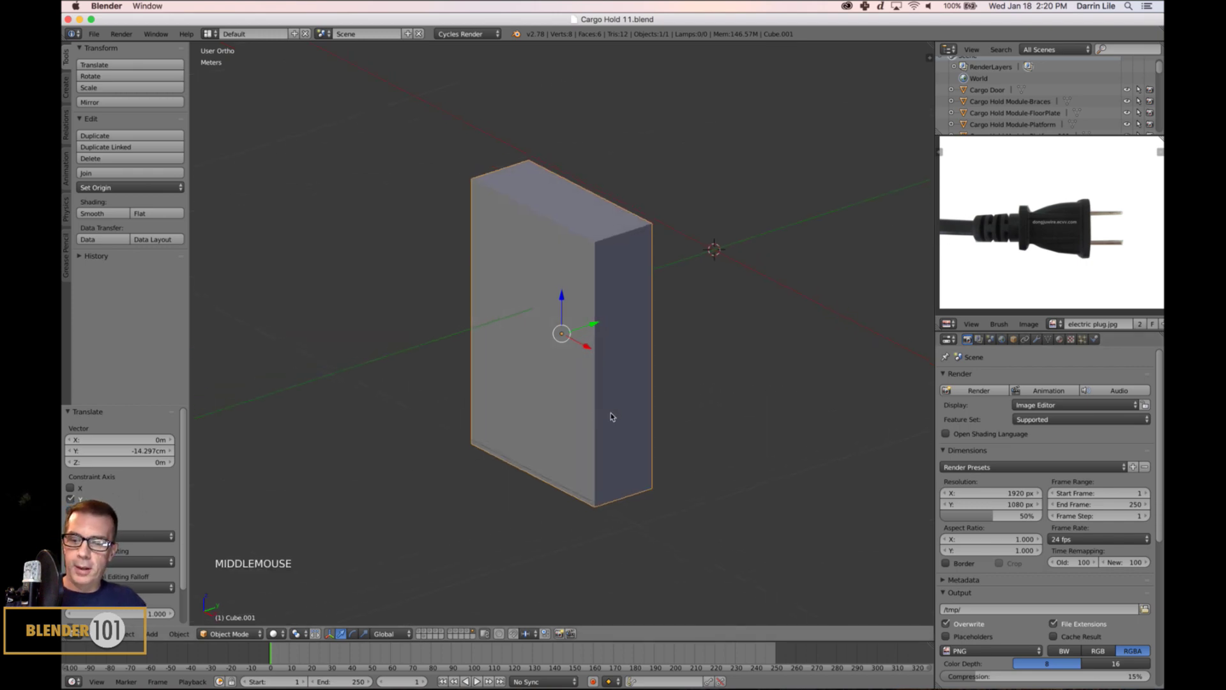
key(s)
key(s)
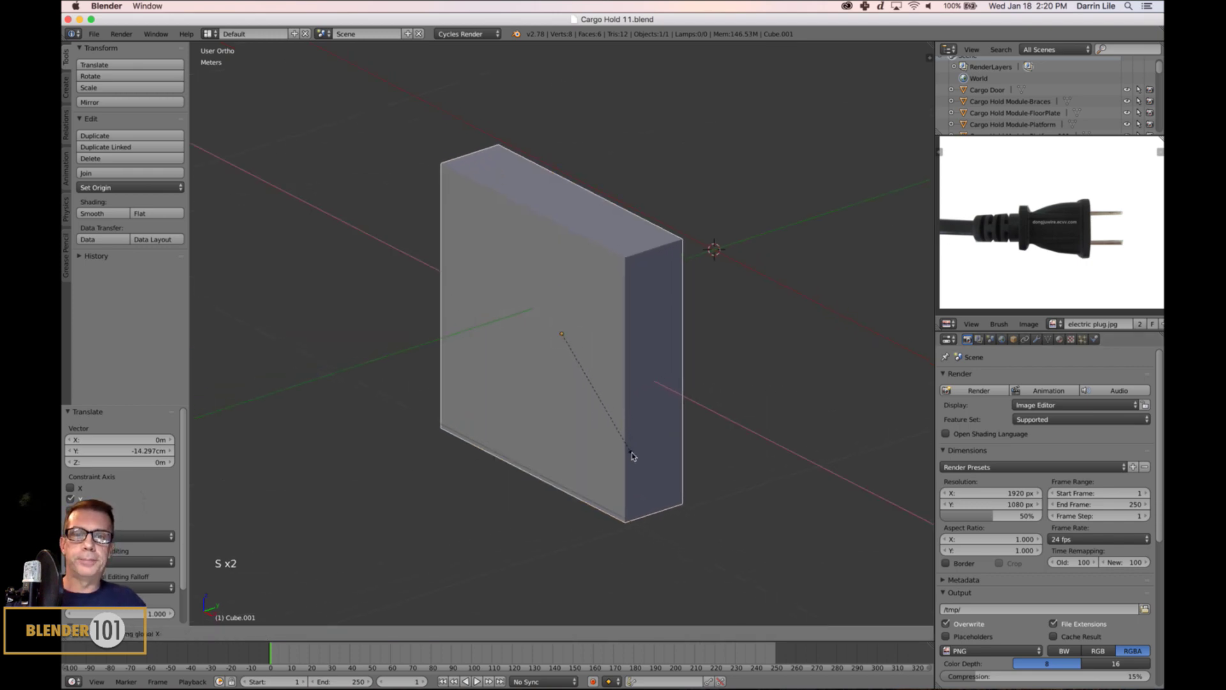
click(637, 457)
- Show the cube in perspective and scale it by about 0.903 along Z
scroll(637, 457, down, 2)
middle_drag(677, 422, 648, 439)
key(KP_5)
scroll(661, 415, down, 1)
key(s)
key(z)
click(640, 409)
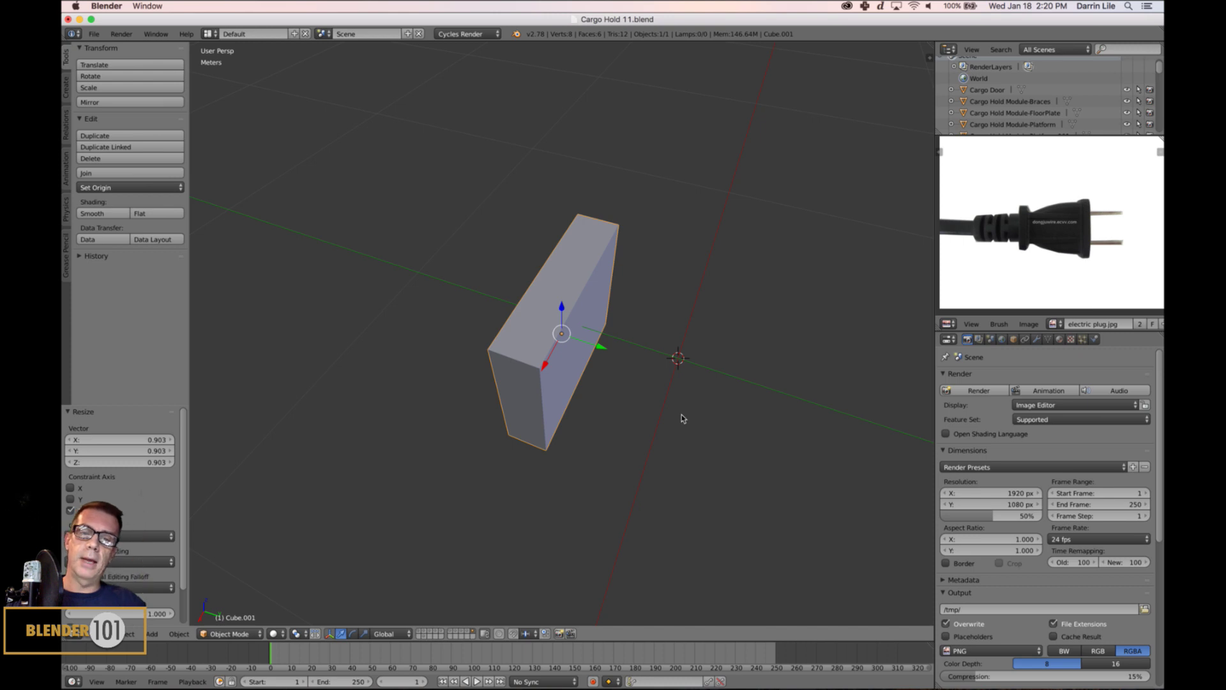
- Move the cube about 7.041 cm up in Z and scale it by about 0.906 along Z
middle_drag(654, 475, 622, 447)
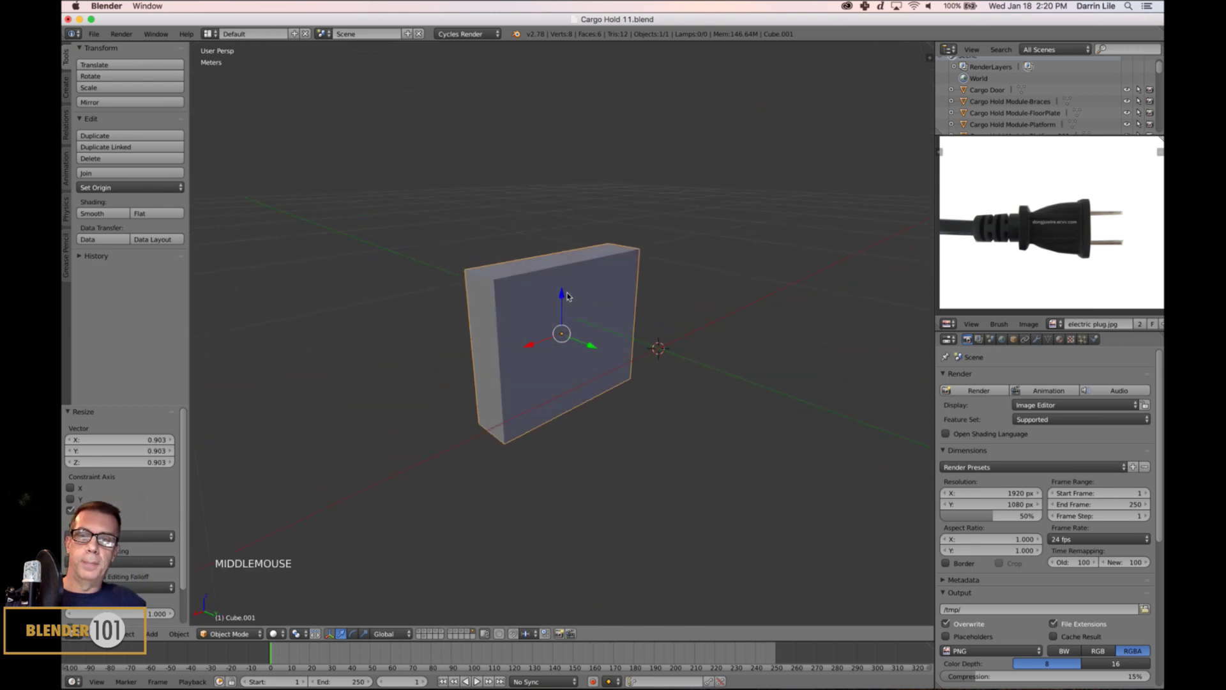
drag(567, 296, 564, 271)
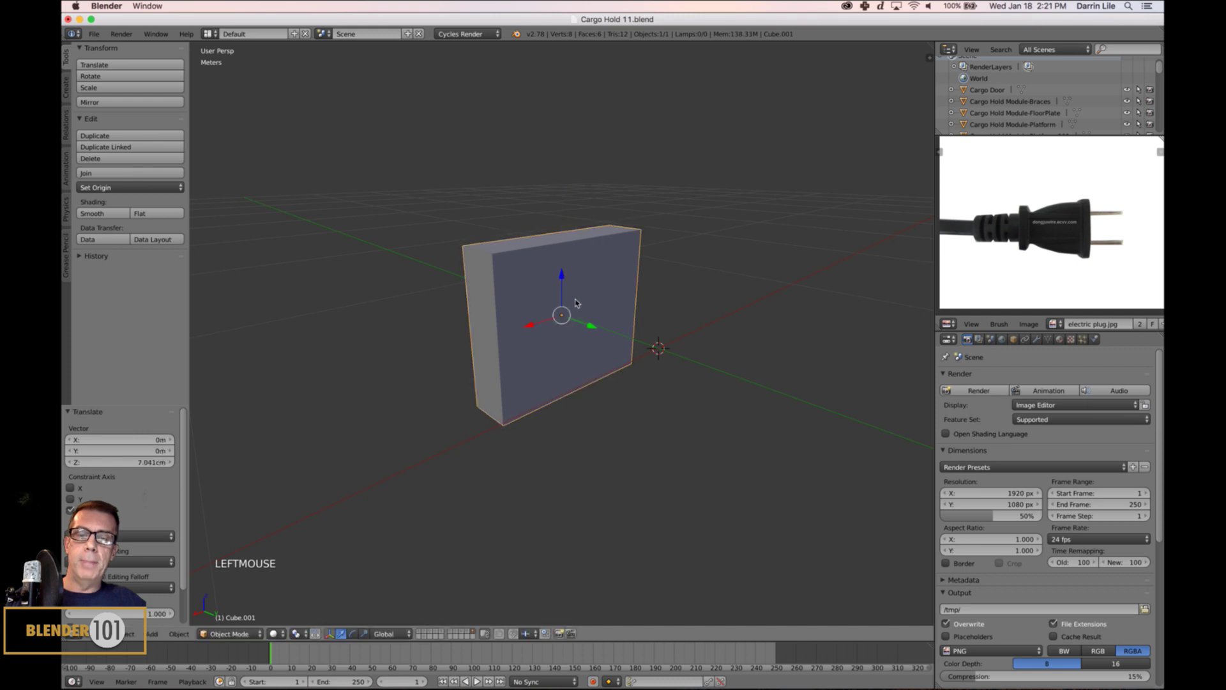
mouse_move(574, 303)
middle_down()
mouse_move(543, 315)
mouse_move(562, 321)
middle_up()
key(s)
key(z)
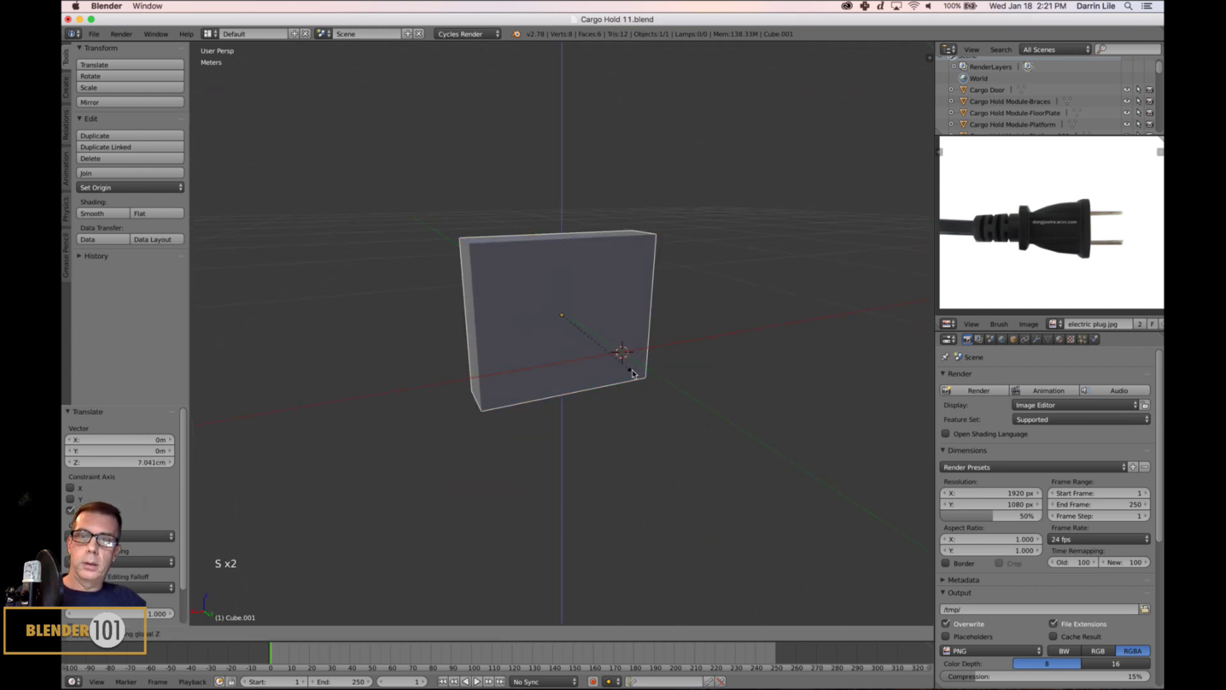
click(623, 363)
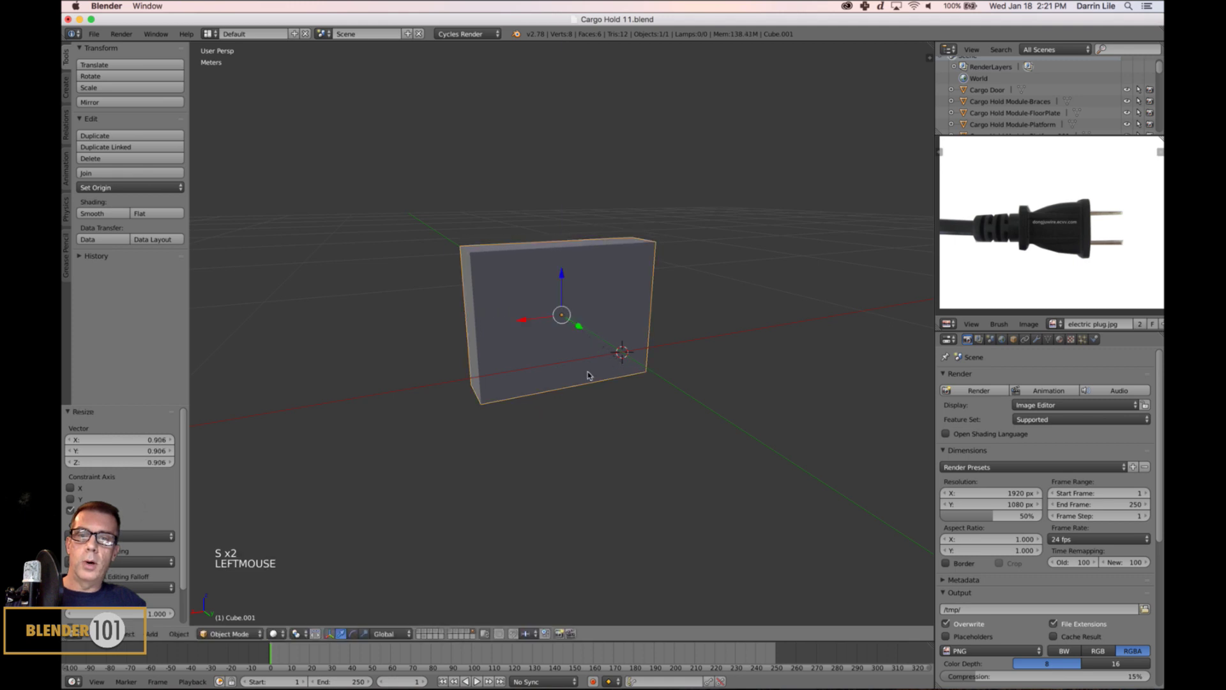
middle_drag(623, 363, 600, 384)
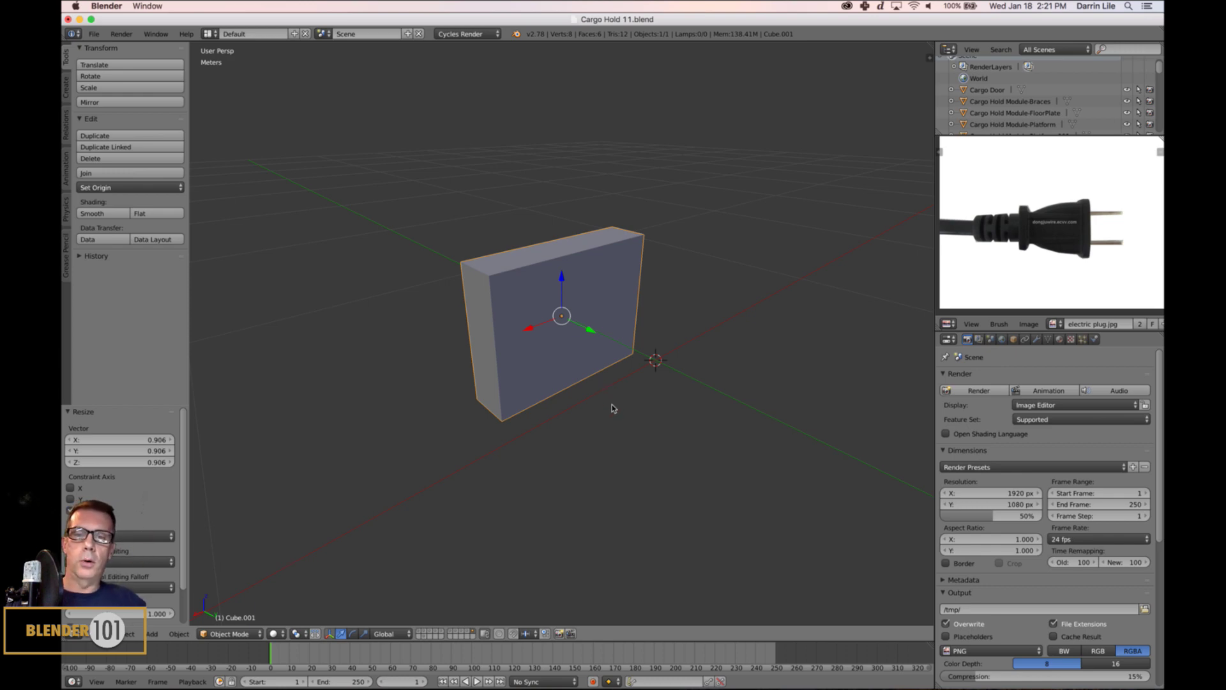
- Select the cube's face on the plug-body side, and compare the cube with the reference collar in the right orthographic view
middle_drag(612, 406, 634, 416)
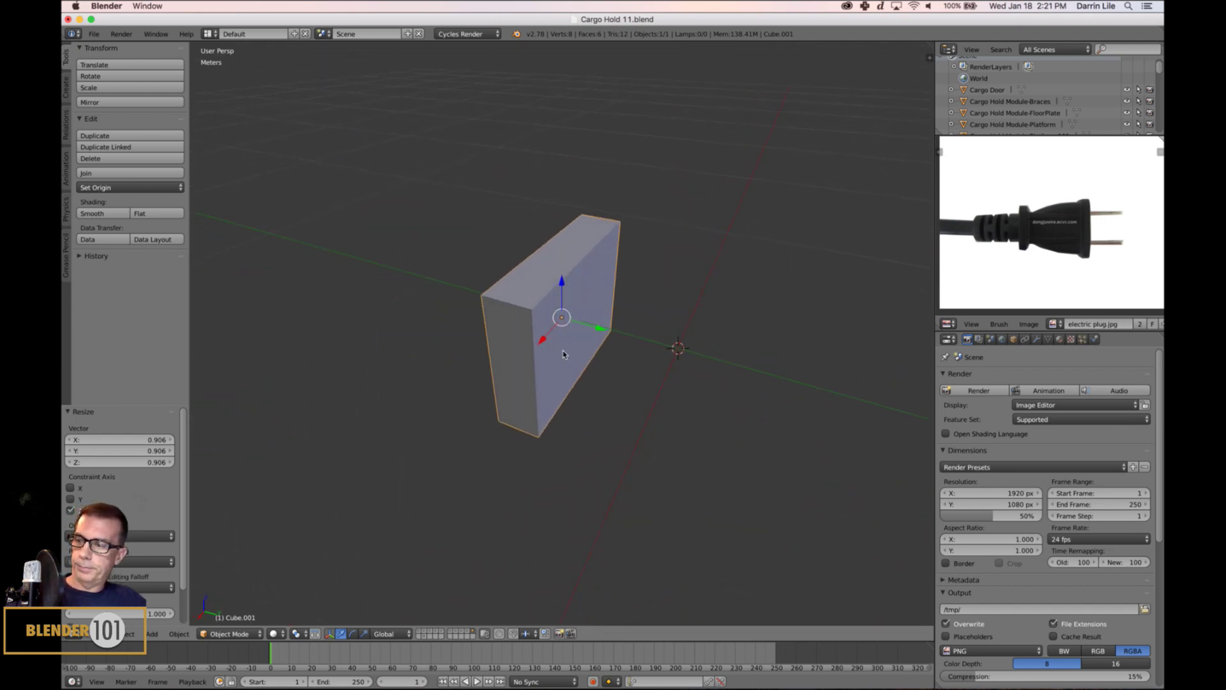
key(Tab)
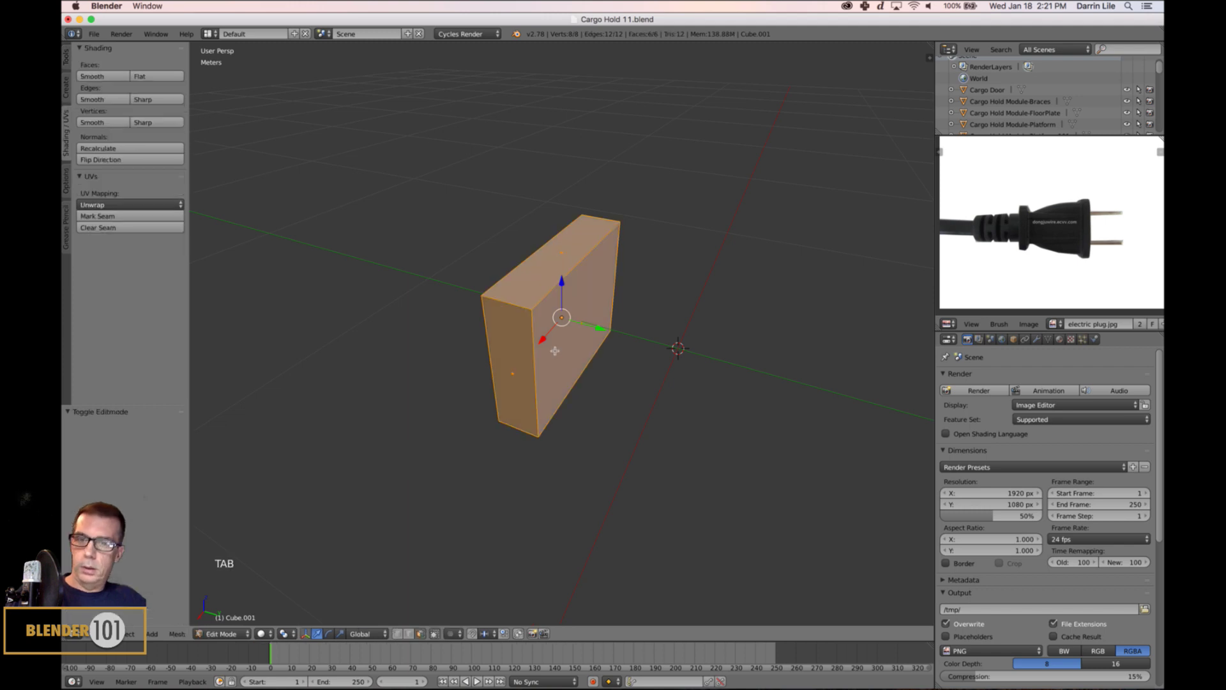
right_click(568, 345)
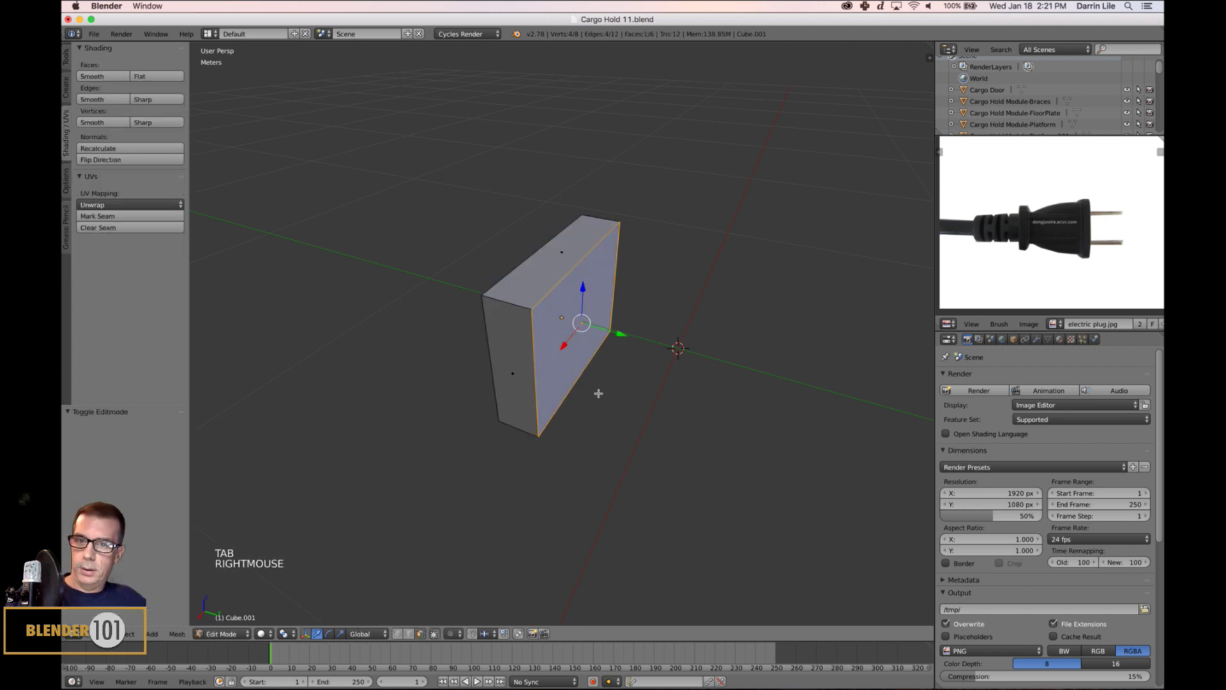
key(KP_3)
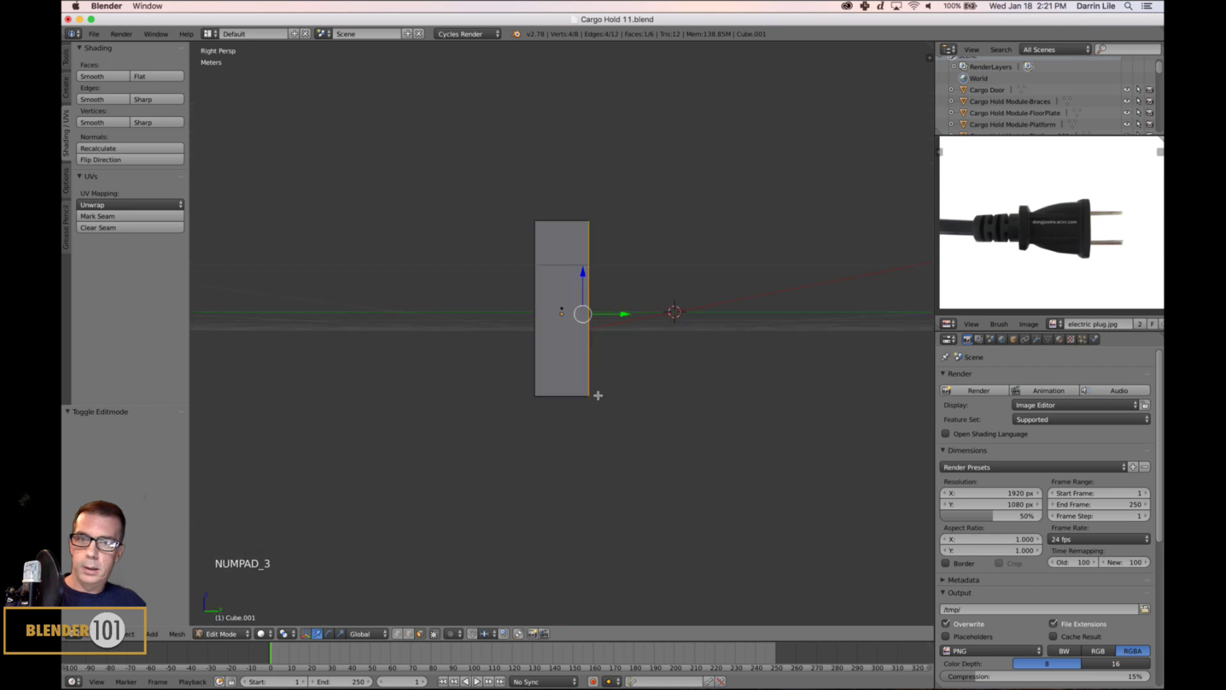
key(KP_5)
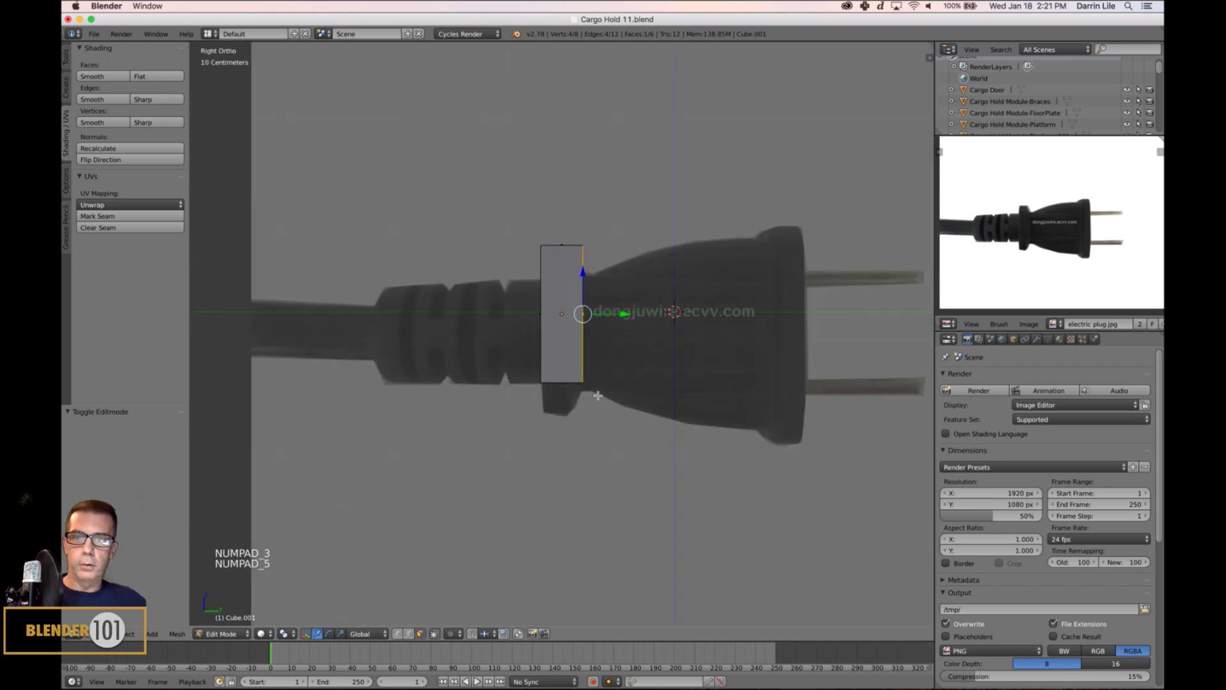
key(Tab)
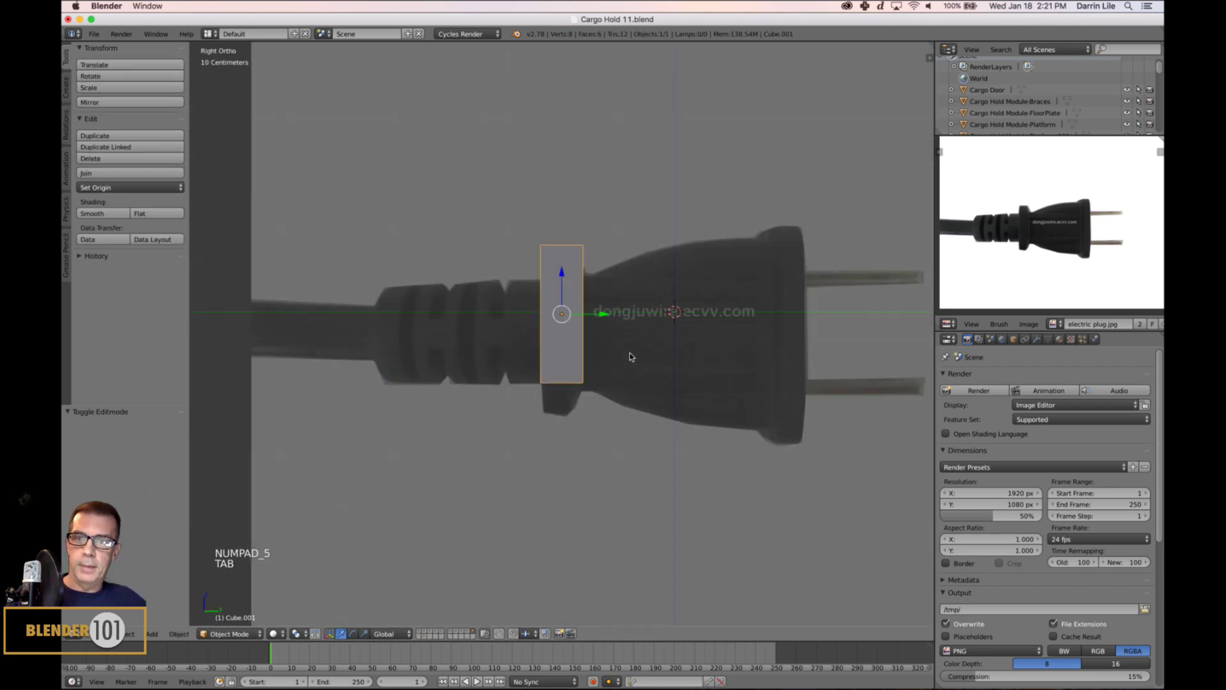
- Scale the cube by about 0.803 along the X axis and view it in perspective
middle_drag(629, 353, 632, 387)
key(s)
key(s)
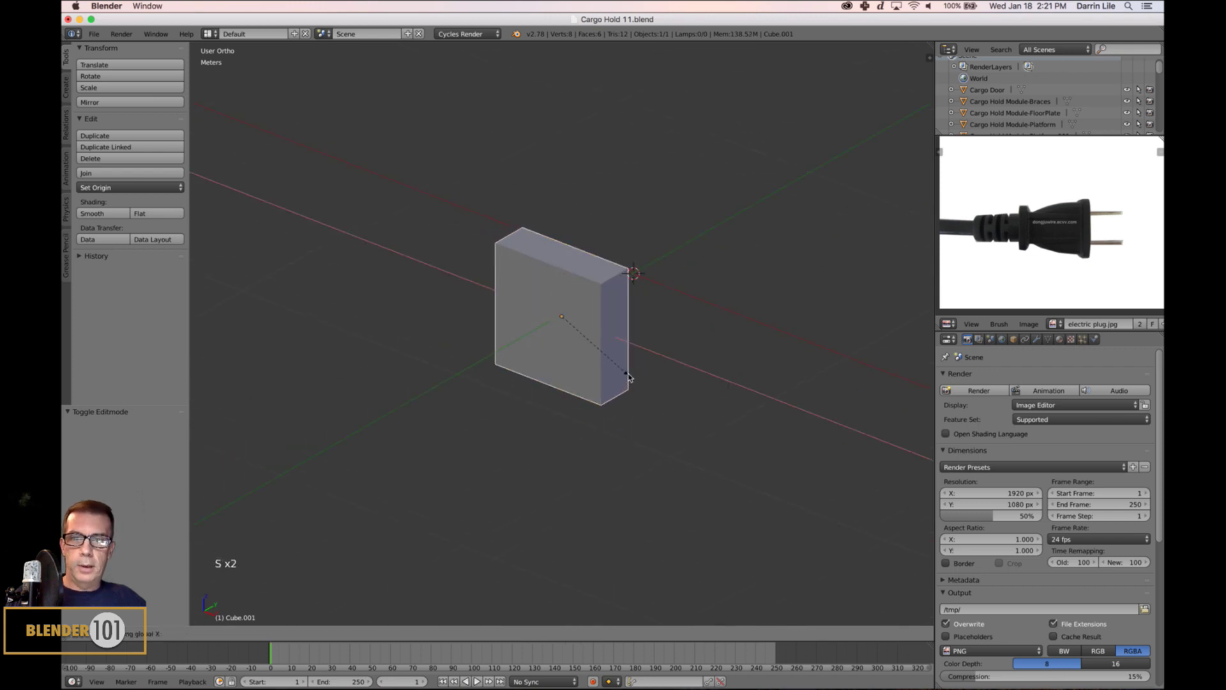
click(635, 379)
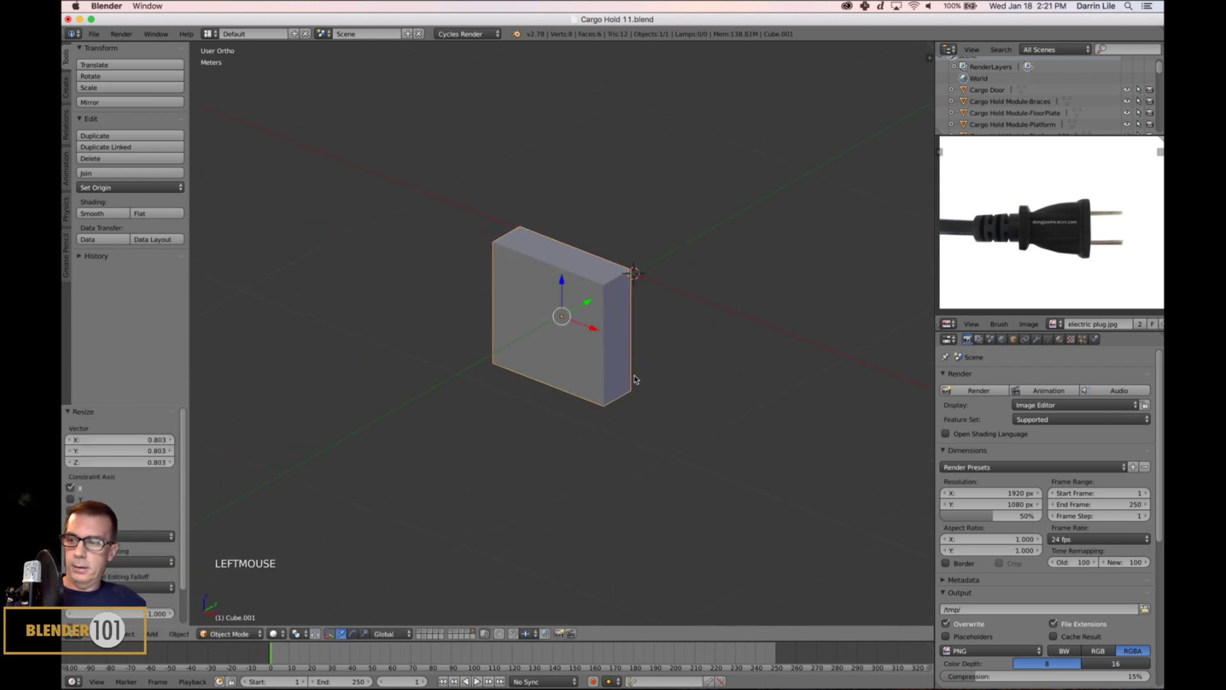
key(KP_5)
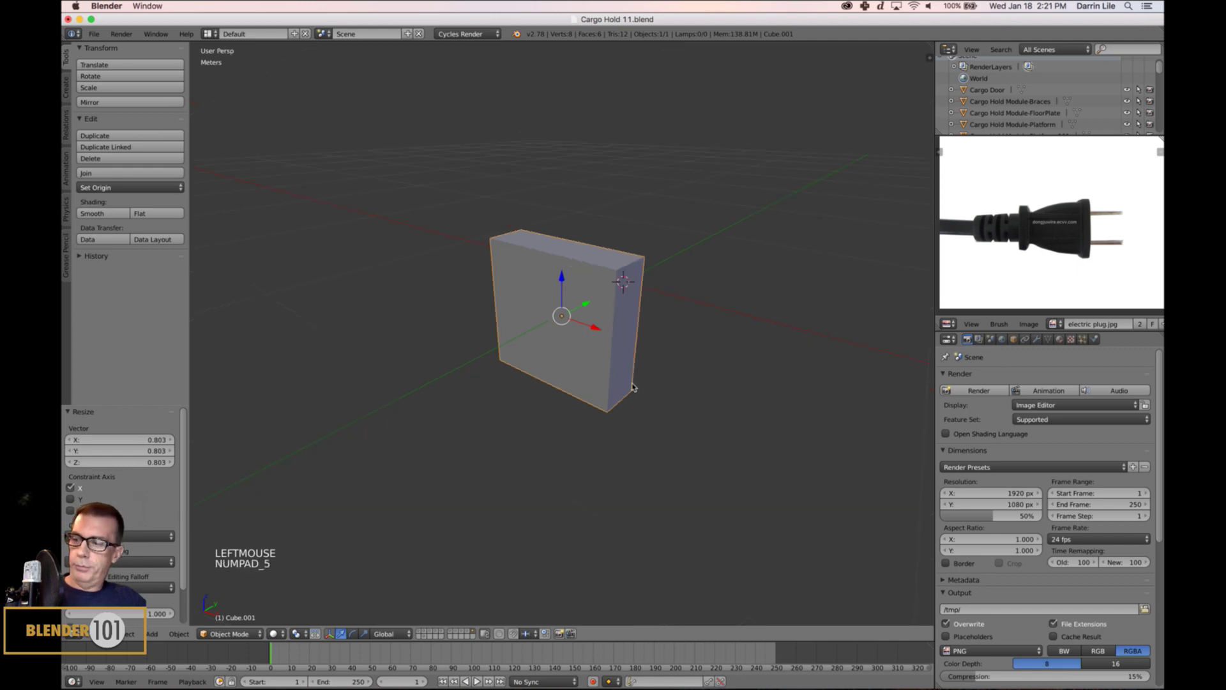
- Limit the electric plug.jpg background image to the Right view
key(KP_5)
key(KP_1)
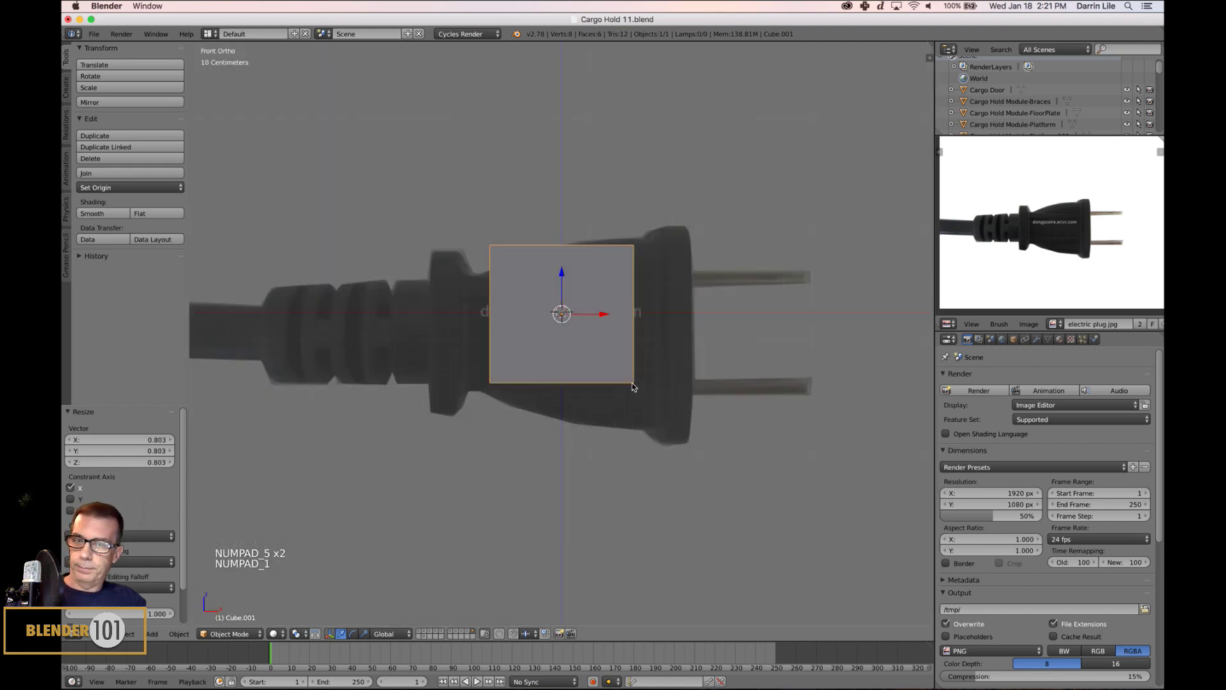
key(KP_3)
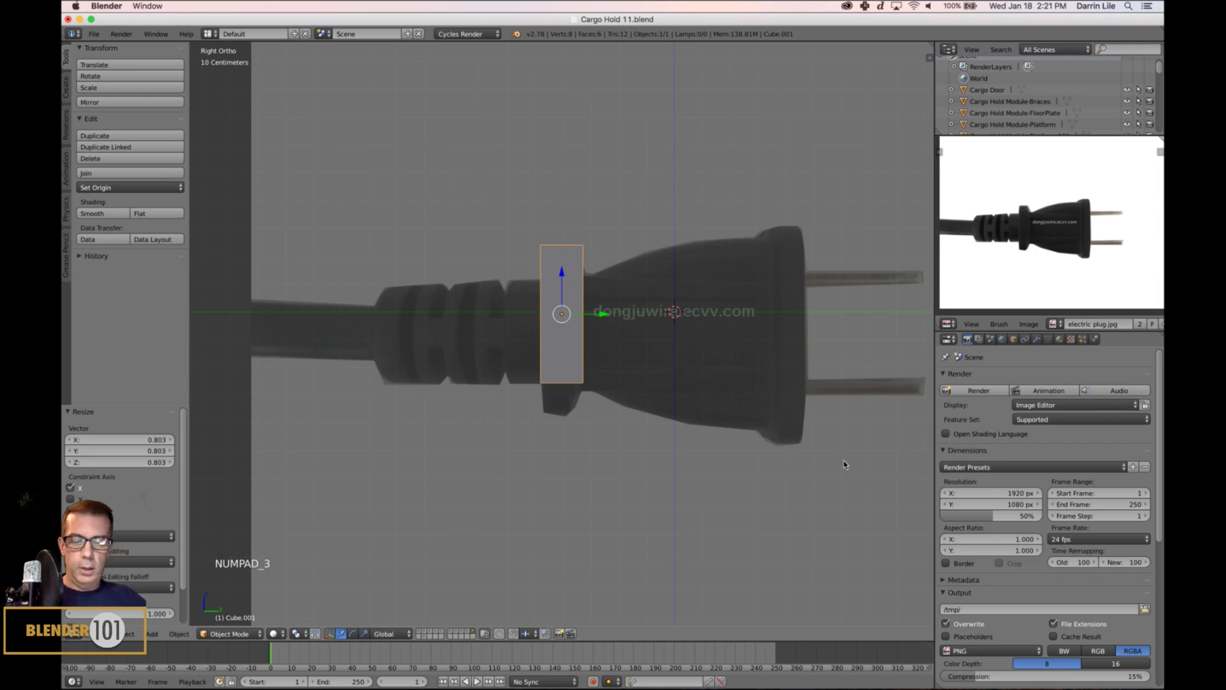
key(n)
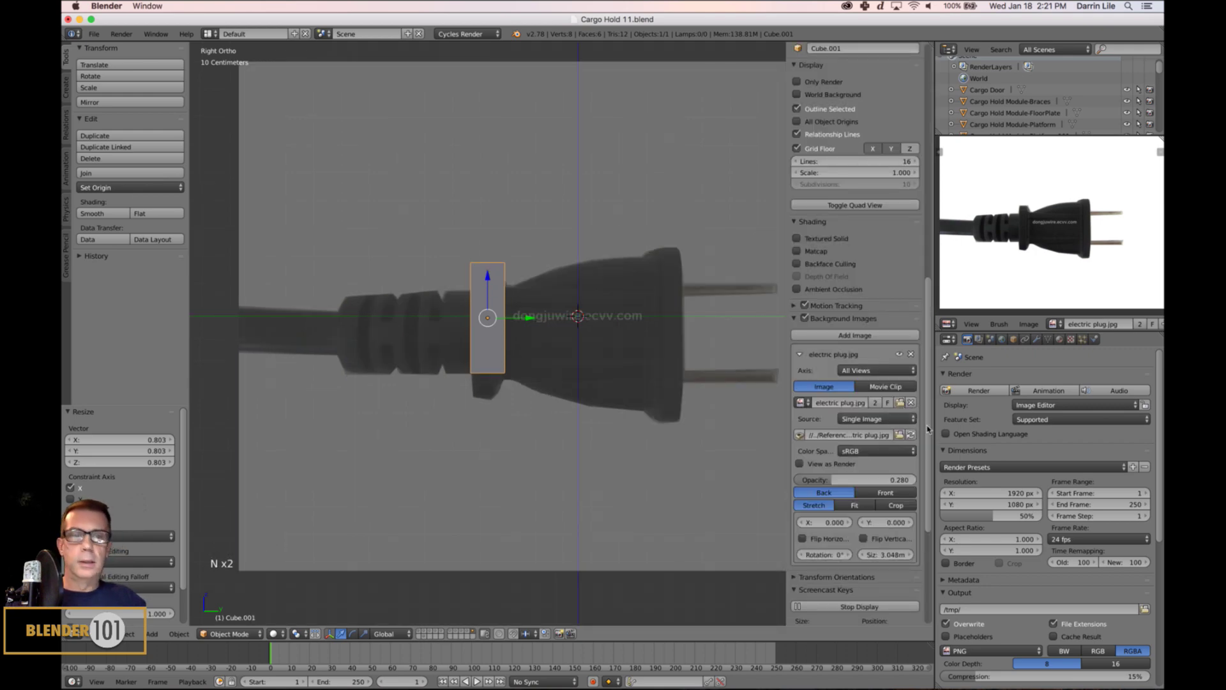
drag(927, 429, 927, 480)
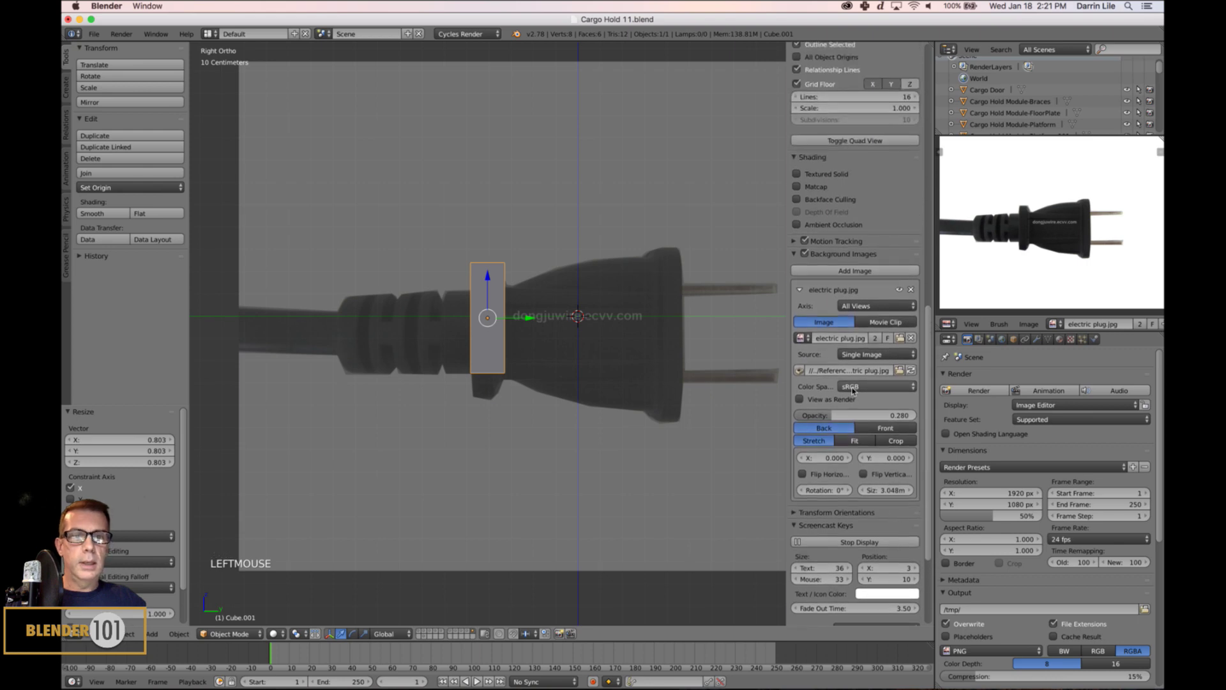
click(852, 307)
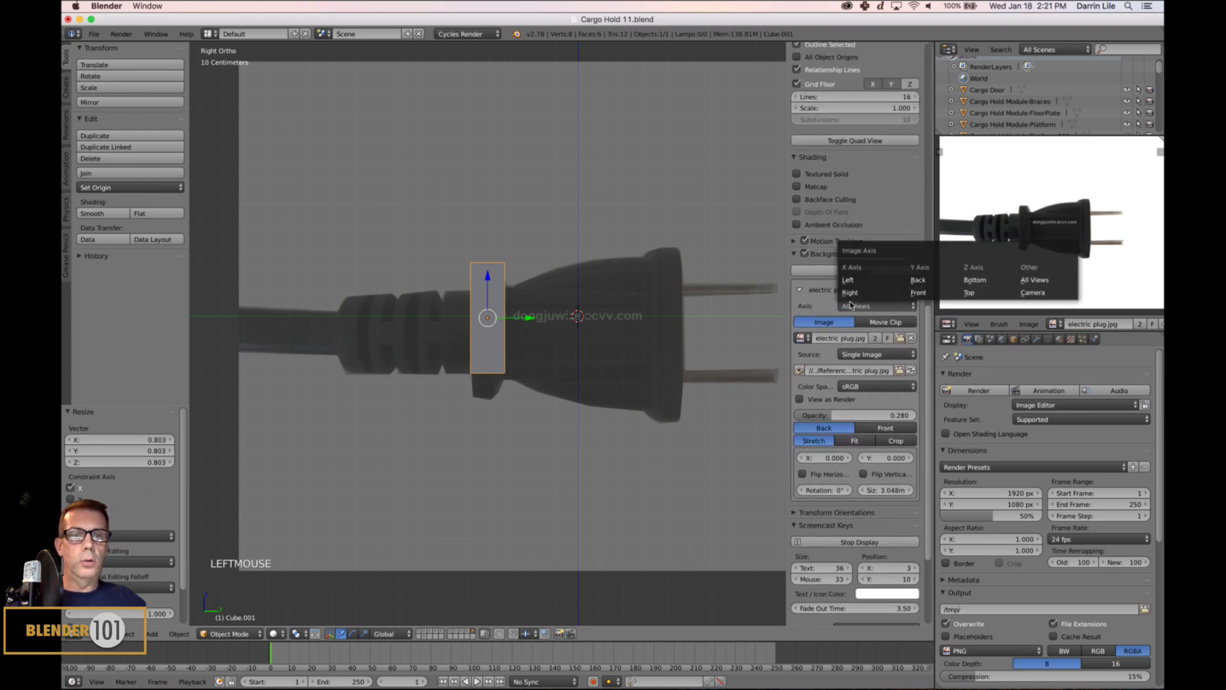
click(850, 292)
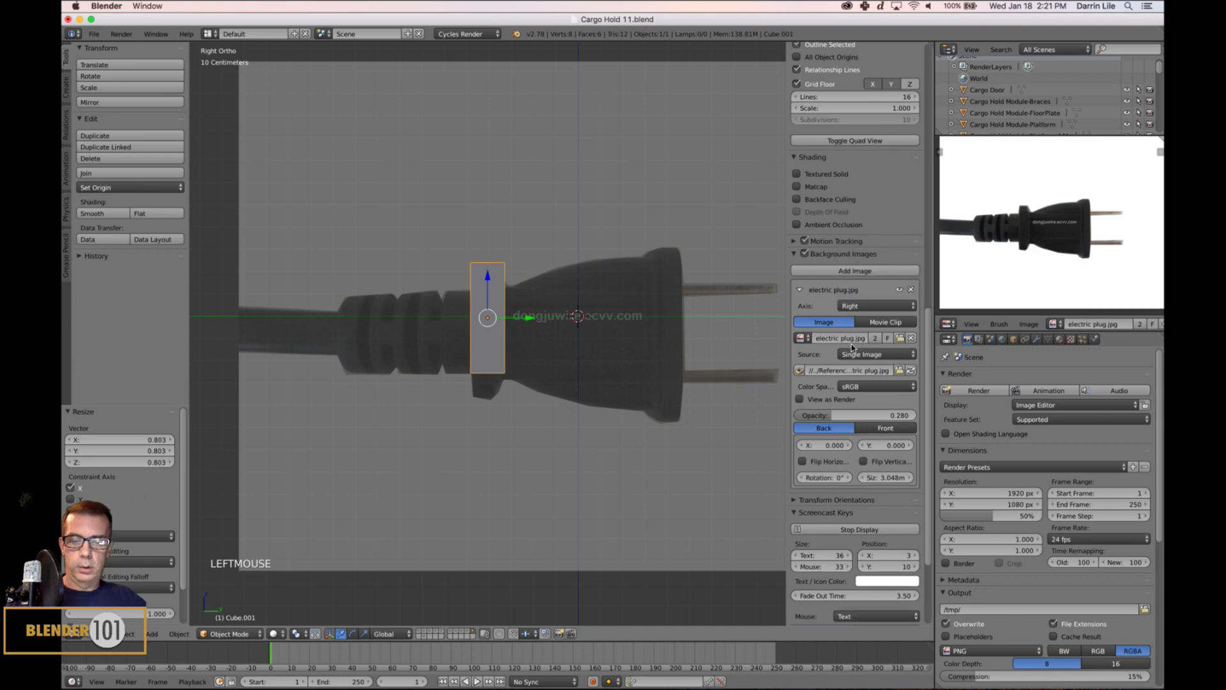
key(n)
- Move the cube about 6.214 mm in Y and -5.593 cm in Z, and scale it about 1.232 along Z to the collar's height in wireframe display
key(g)
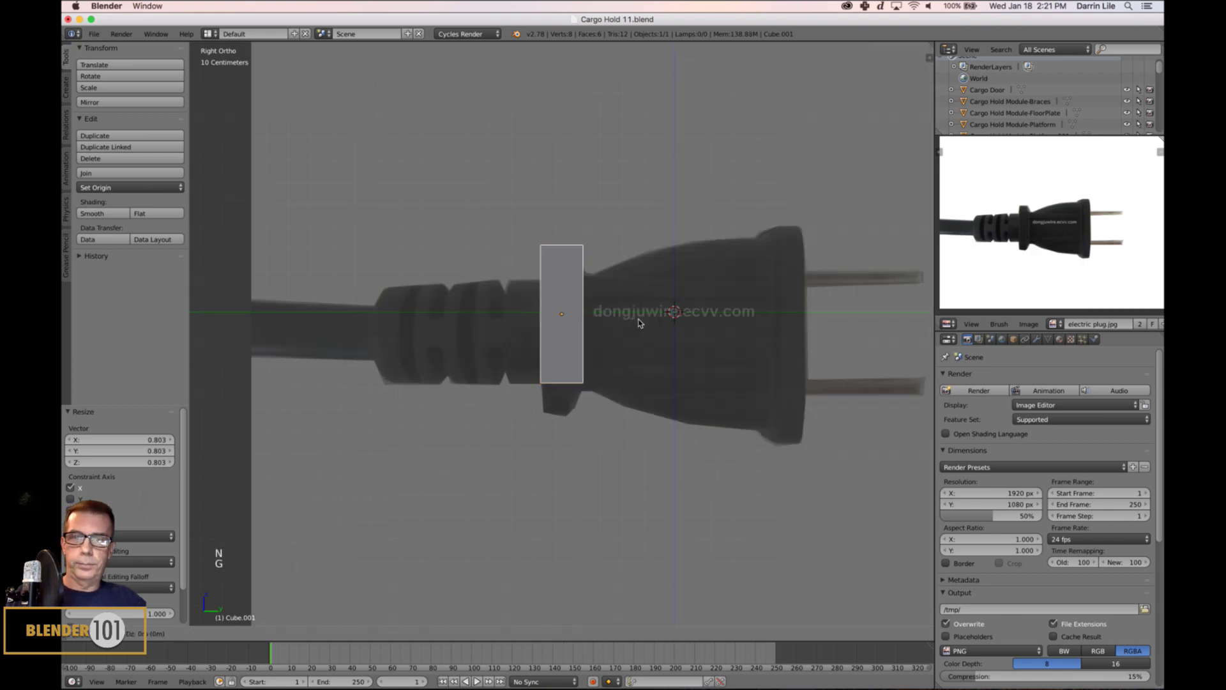
click(642, 339)
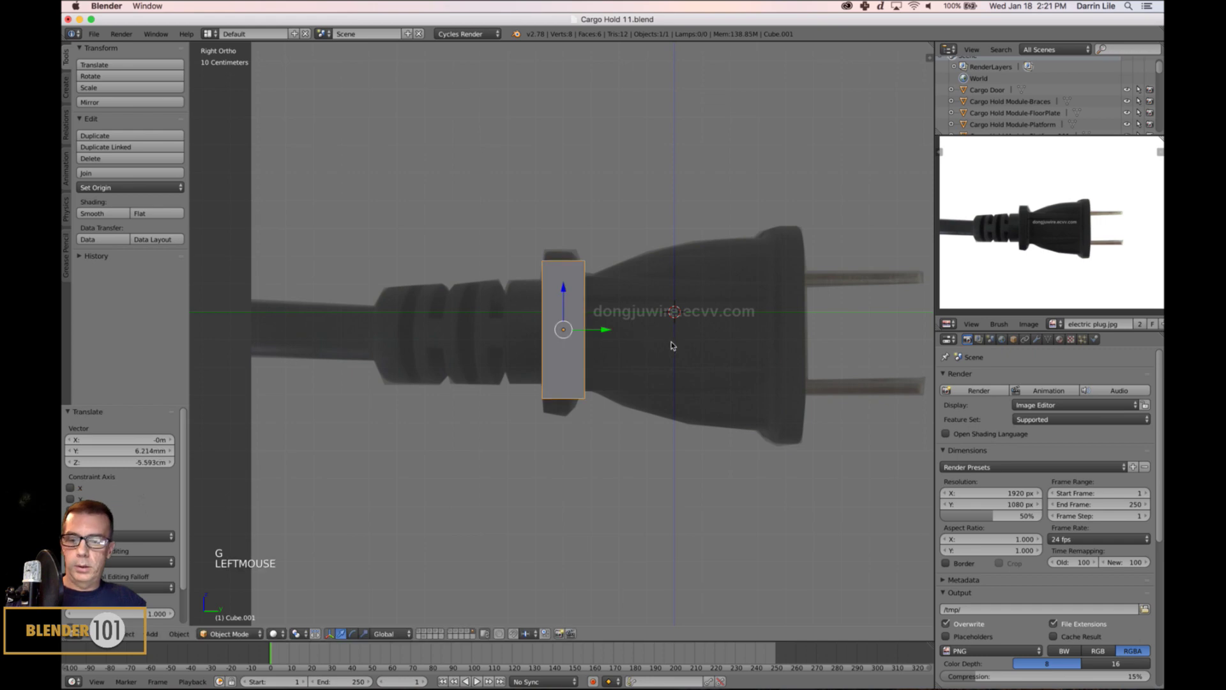
key(s)
key(s)
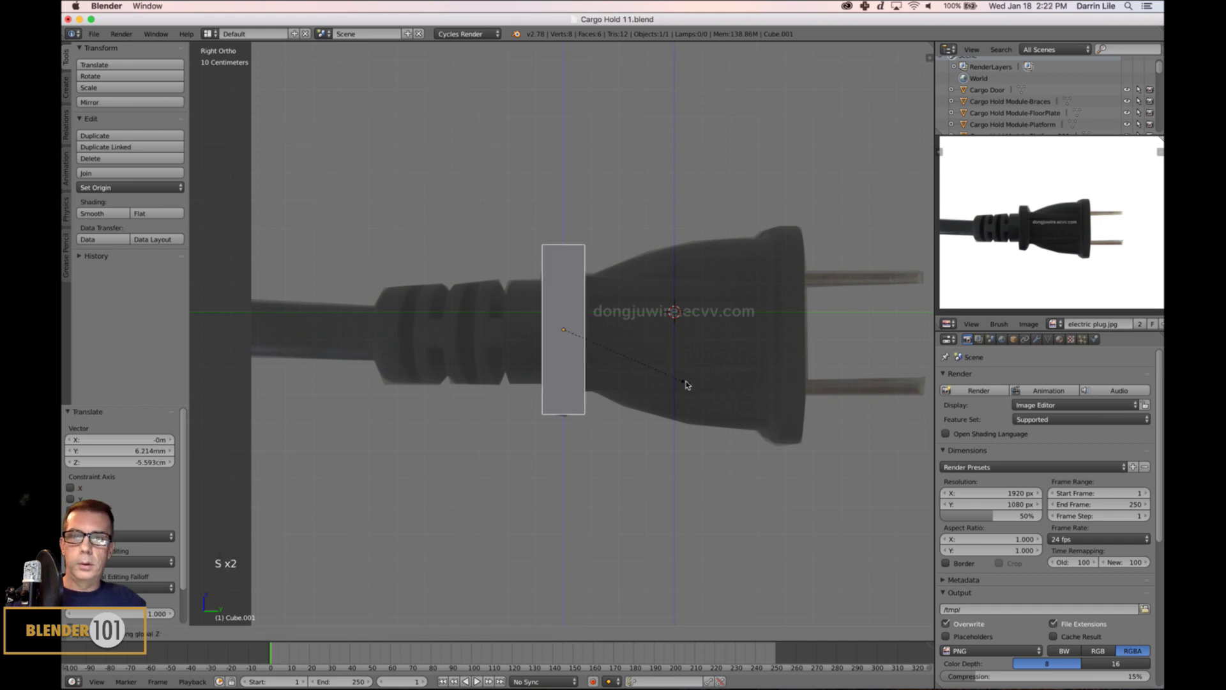
click(662, 367)
key(z)
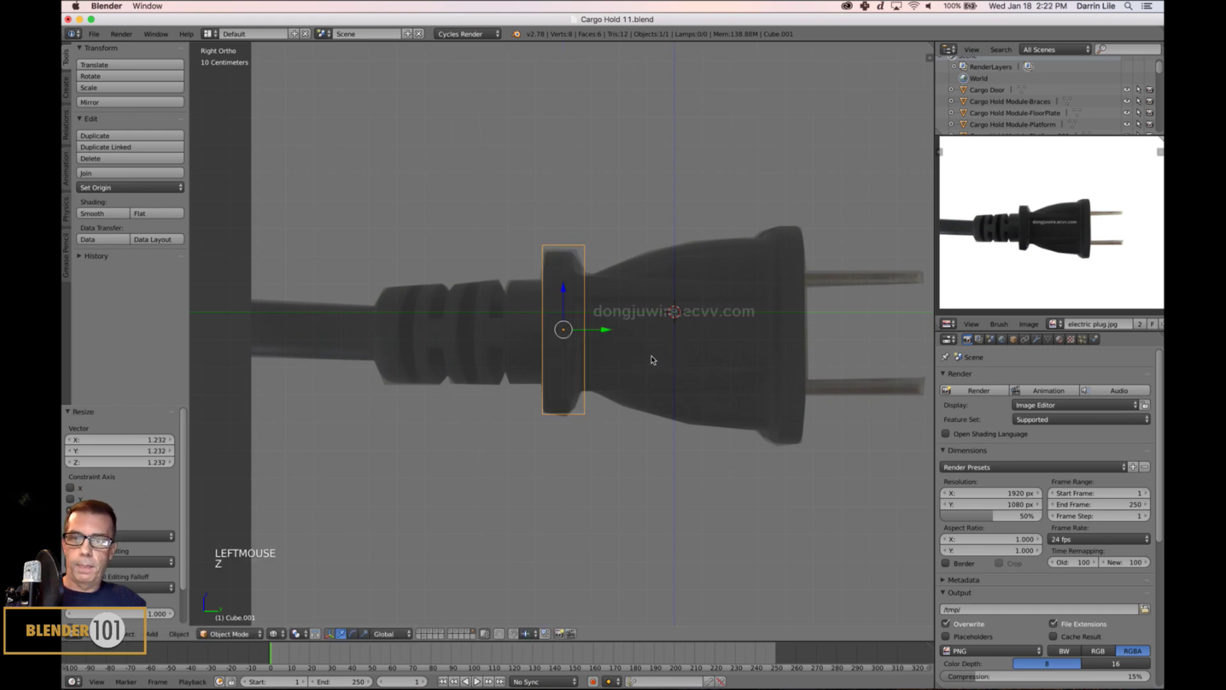
- Add two horizontal loop cuts to the collar block and spread them along Z to the height of the plug body's neck
key(Tab)
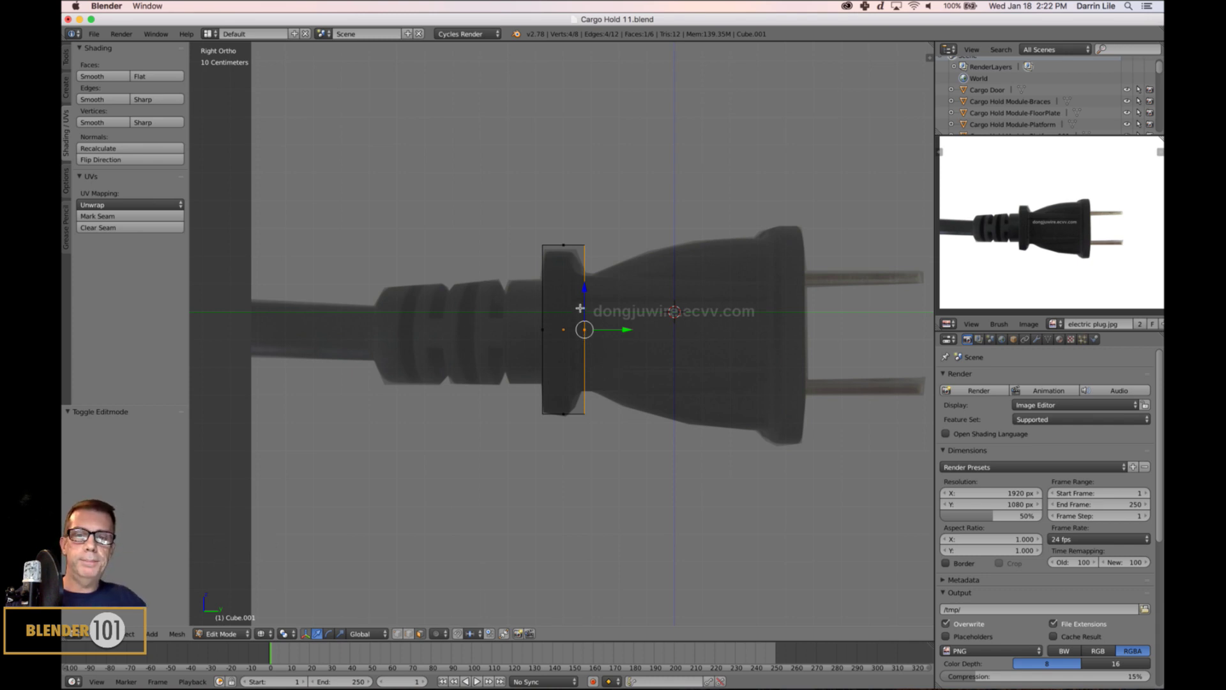
key(ctrl+r)
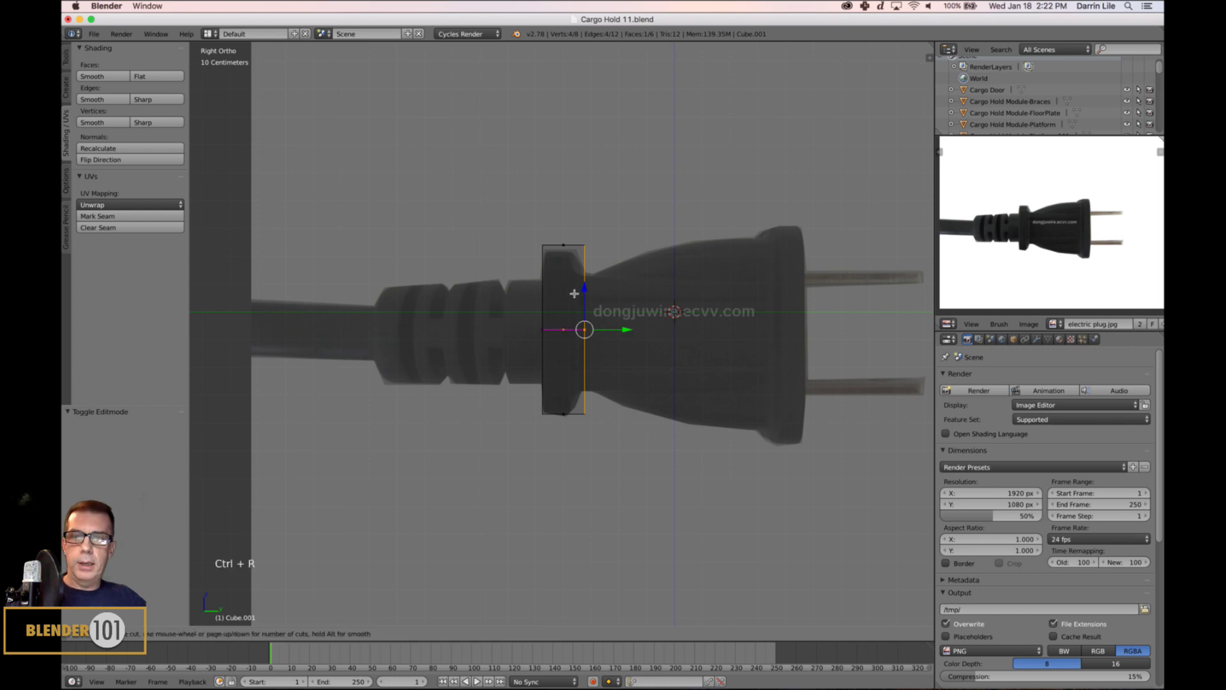
click(576, 295)
key(s)
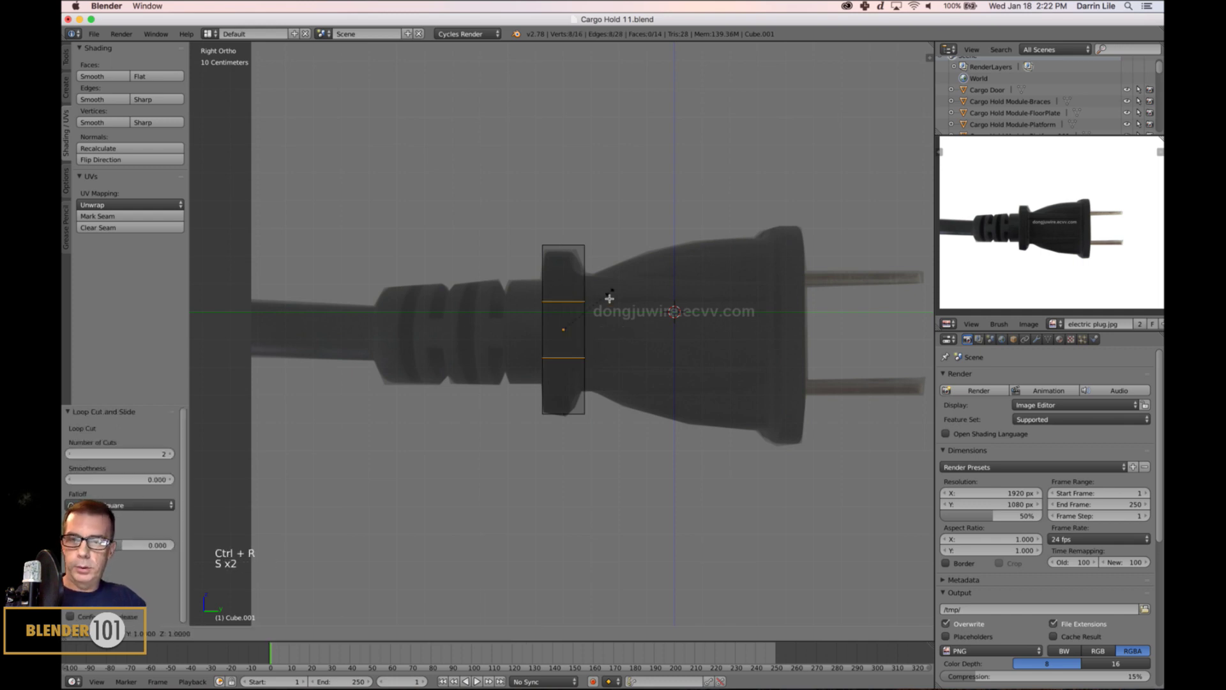
key(z)
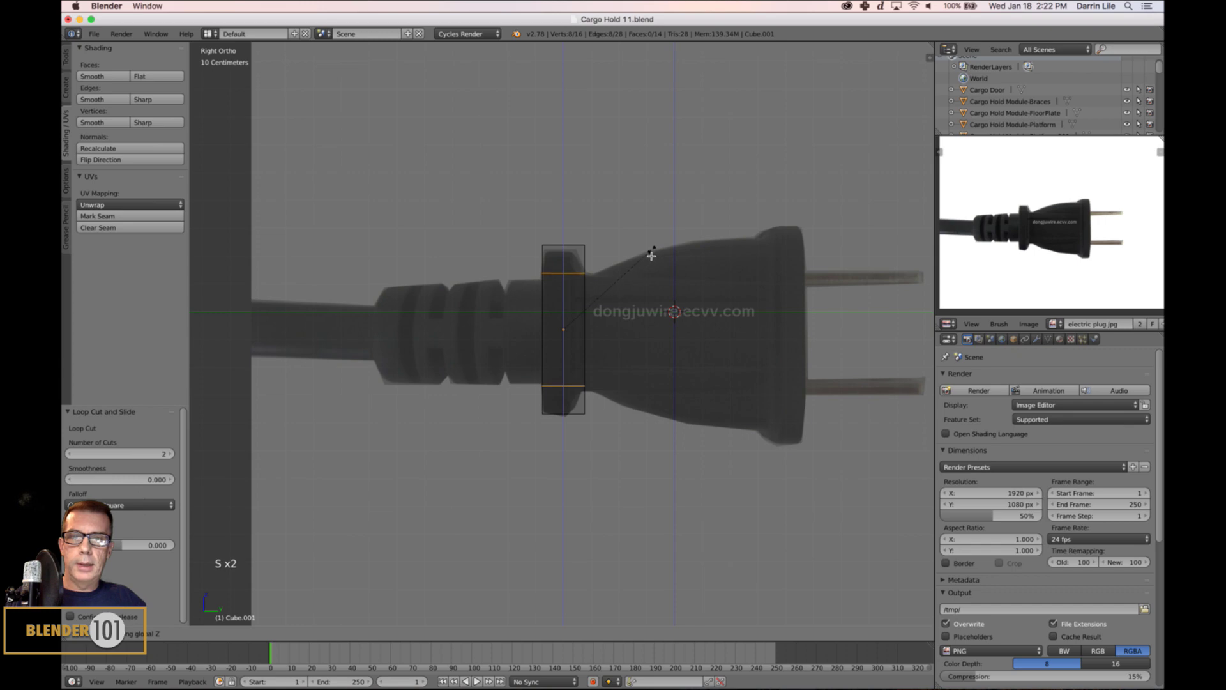
click(650, 255)
- Use face selection mode to select the middle face between the loop cuts on the plug-body side
key(ctrl+Tab)
click(575, 298)
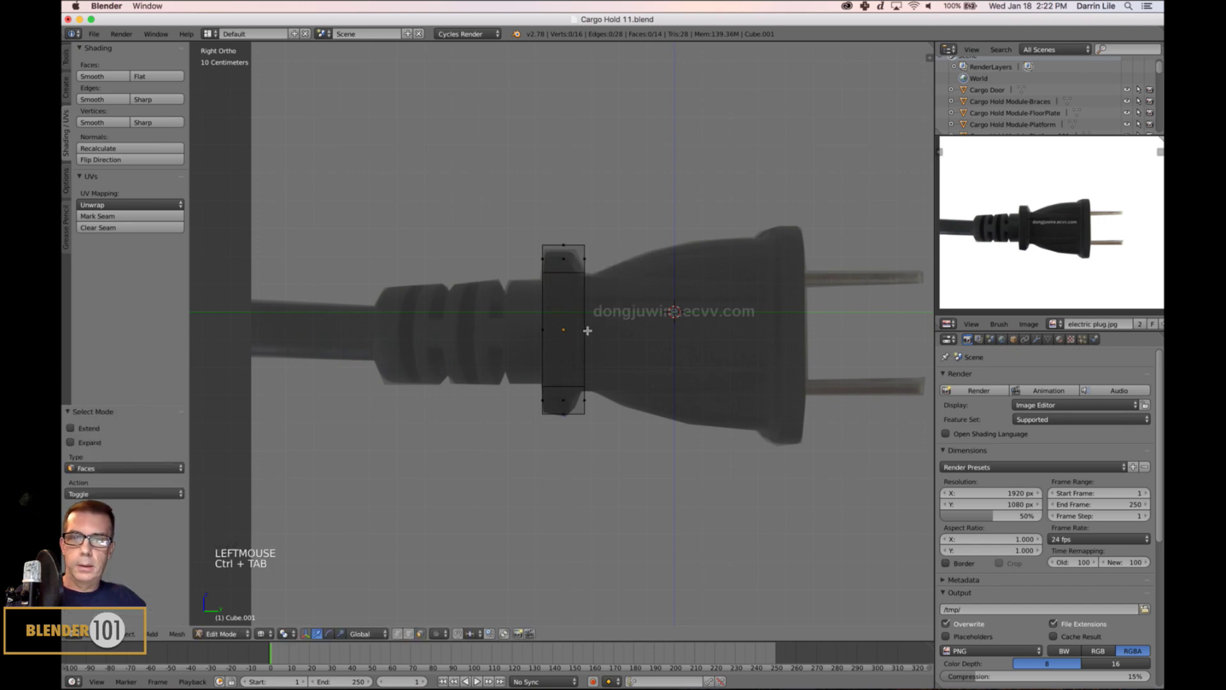
right_click(587, 331)
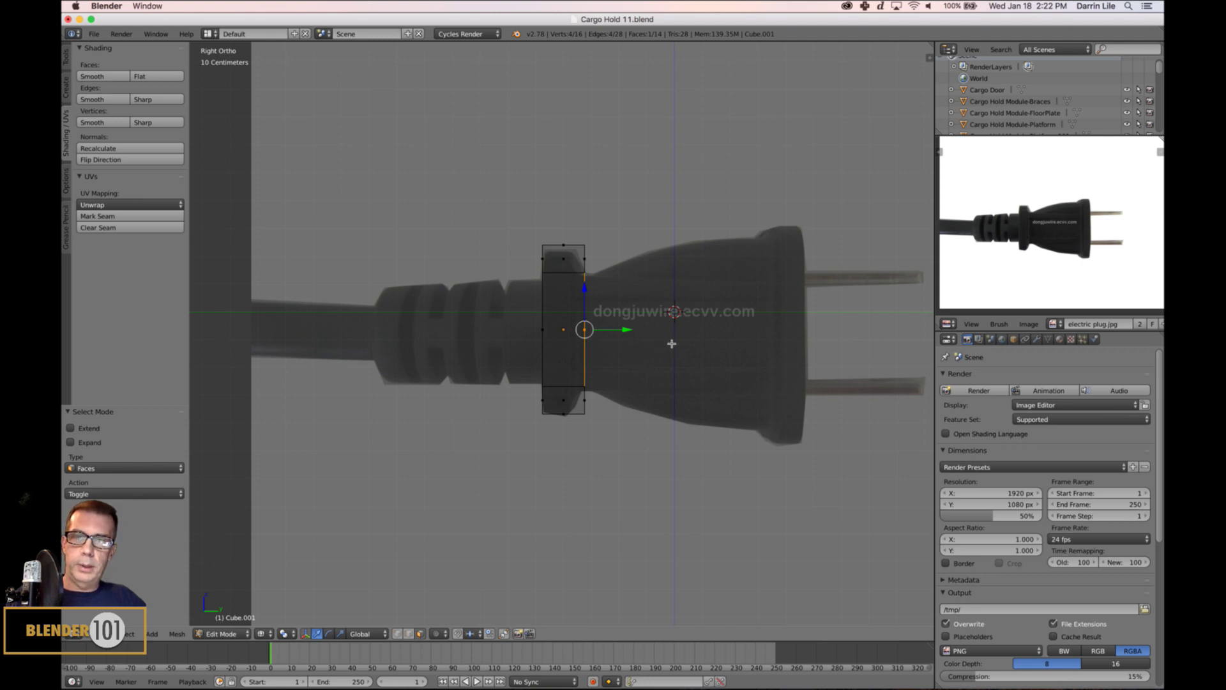
- Return to solid shading and add two centred vertical loop cuts across the block's width
key(z)
middle_drag(716, 341, 665, 352)
key(ctrl+r)
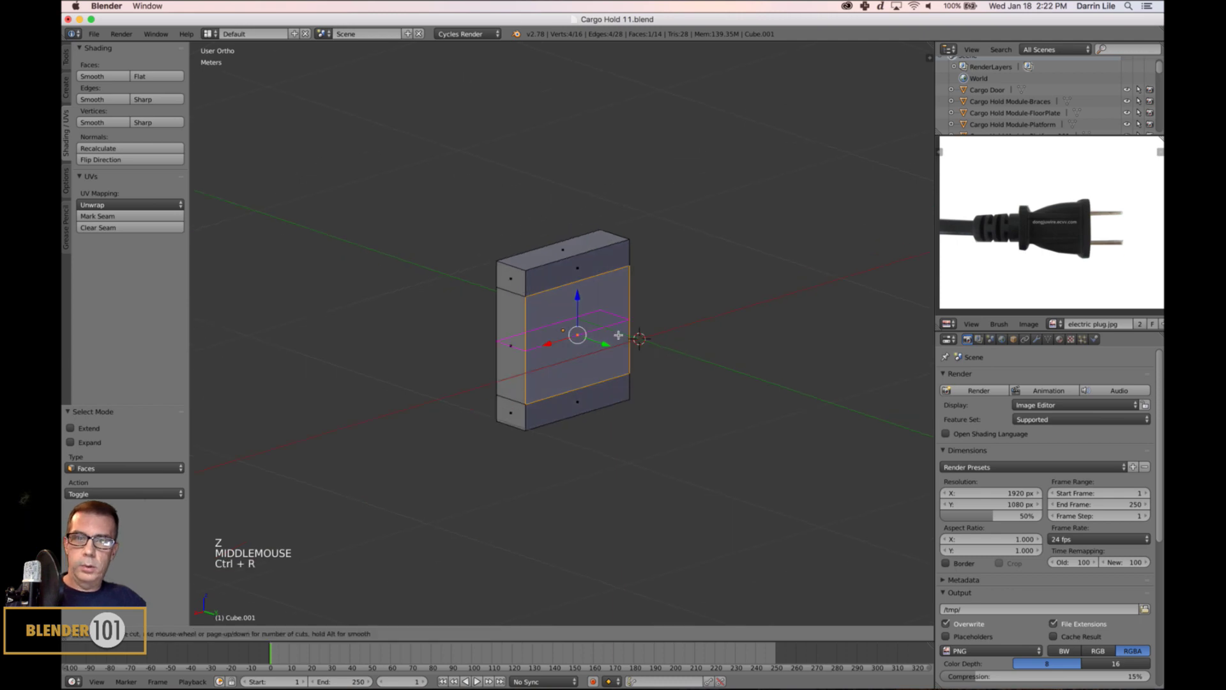
click(585, 298)
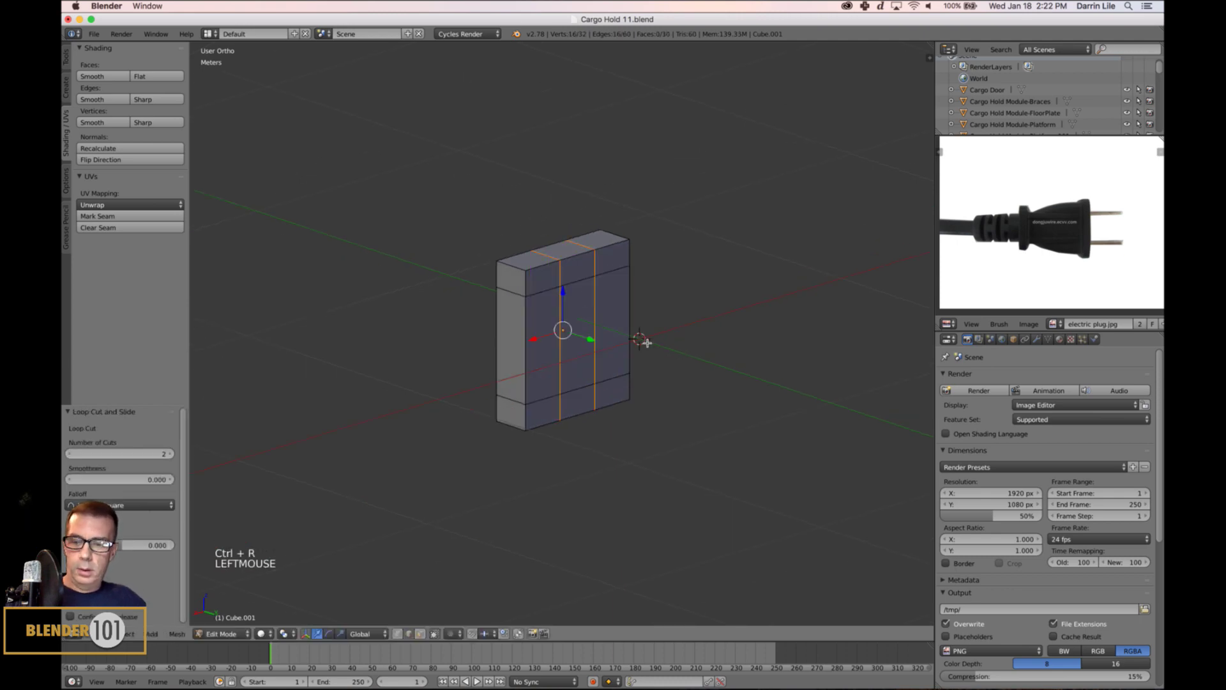
- Spread the two vertical loop cuts apart by scaling them about 1.754 along X
key(s)
key(x)
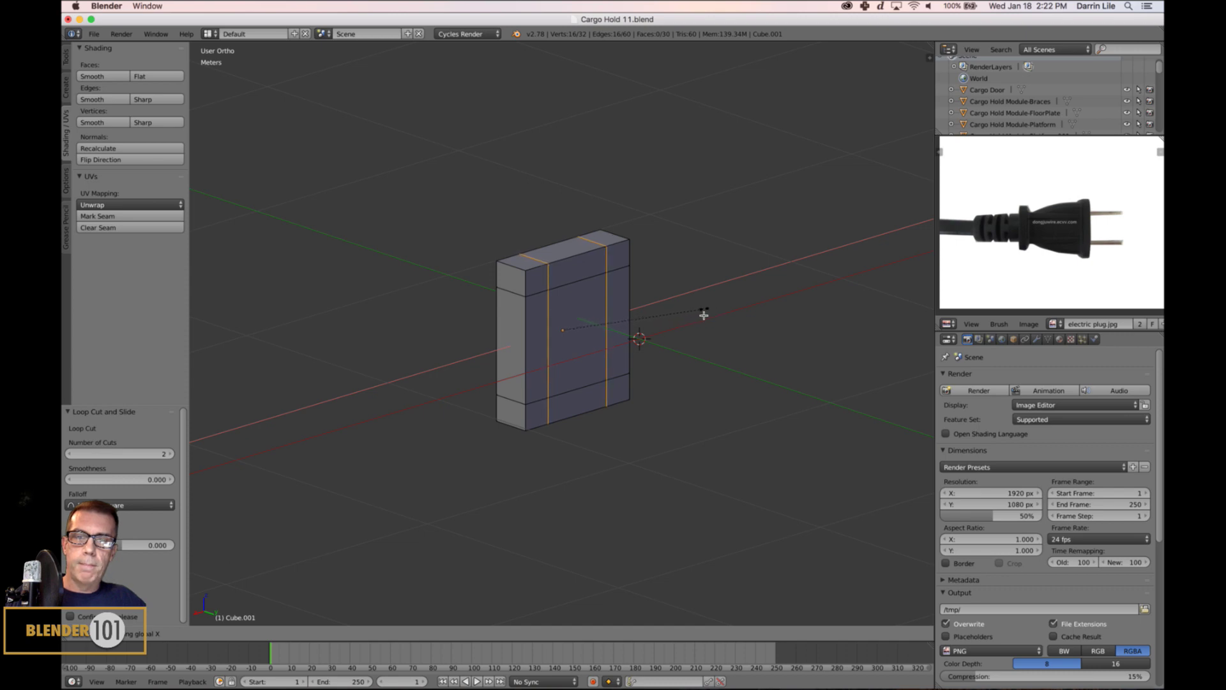
click(660, 339)
middle_drag(660, 339, 661, 349)
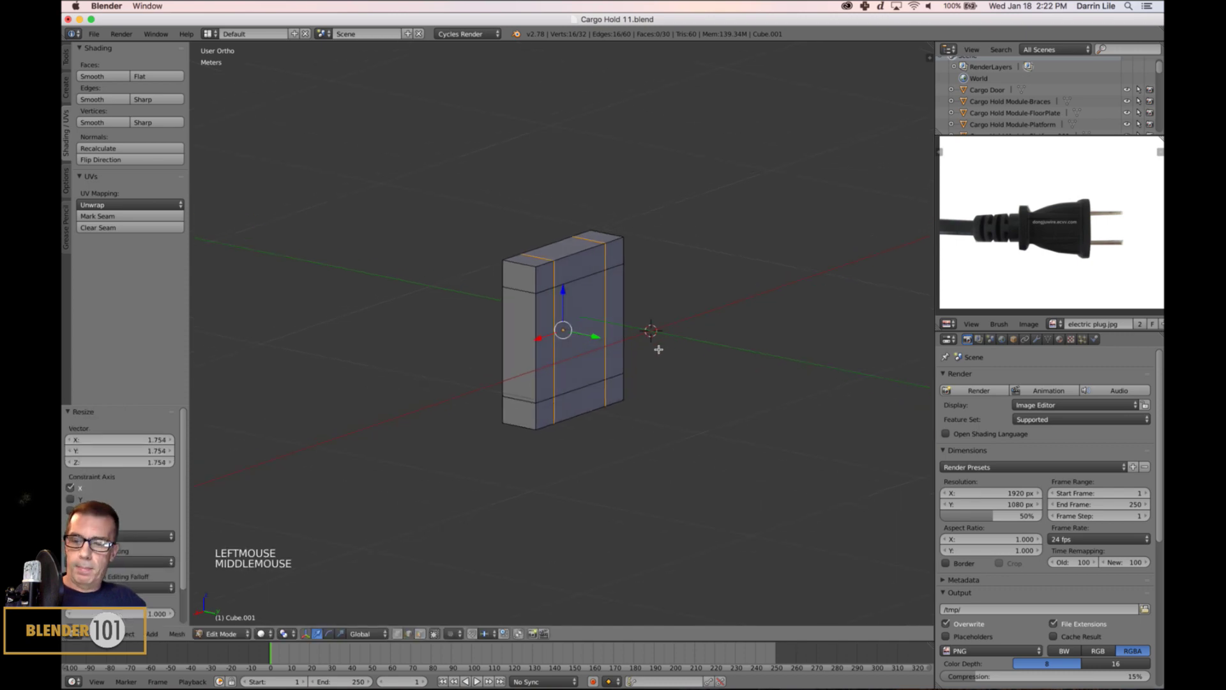
- Select the centre face on the collar's plug-body side and extrude it about 7.871 cm along Y in wireframe display
key(ctrl+Tab)
right_click(579, 354)
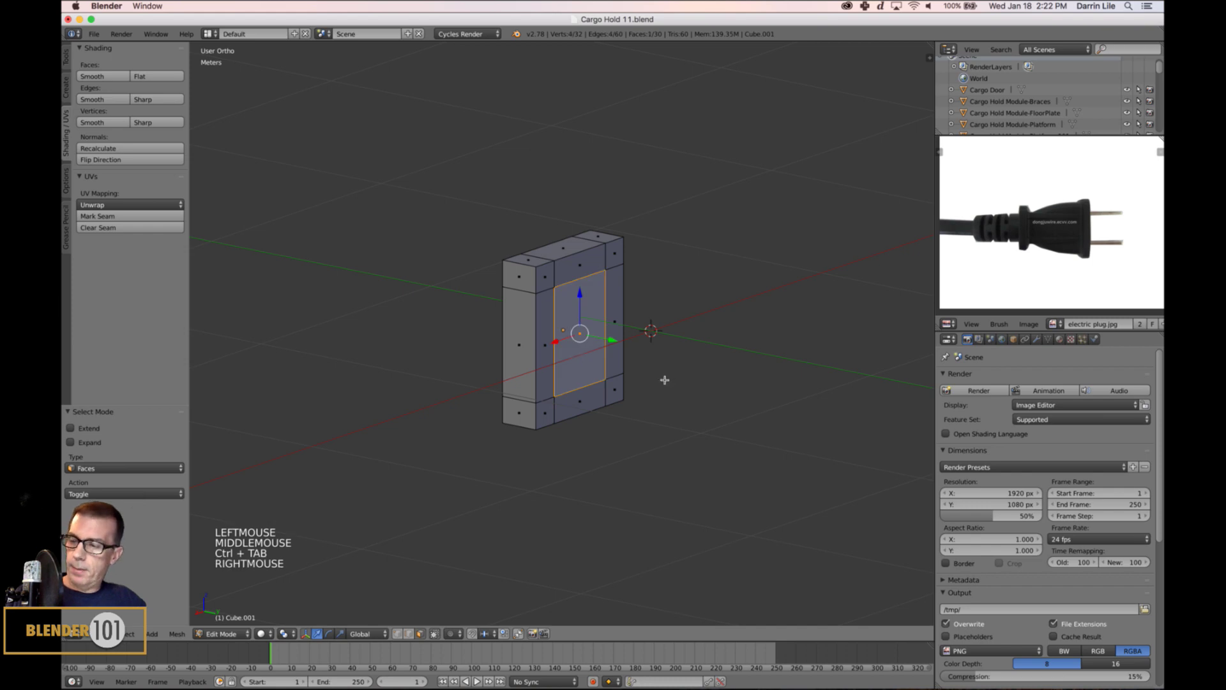
key(KP_1)
key(KP_5)
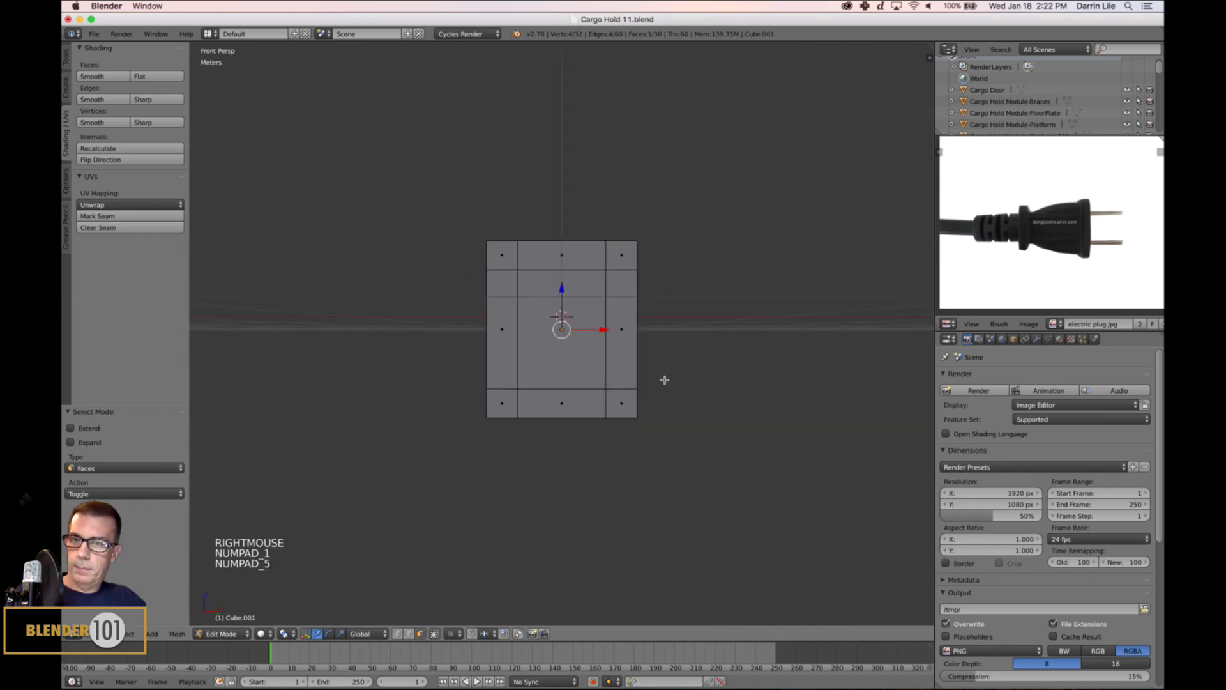
key(KP_5)
key(KP_3)
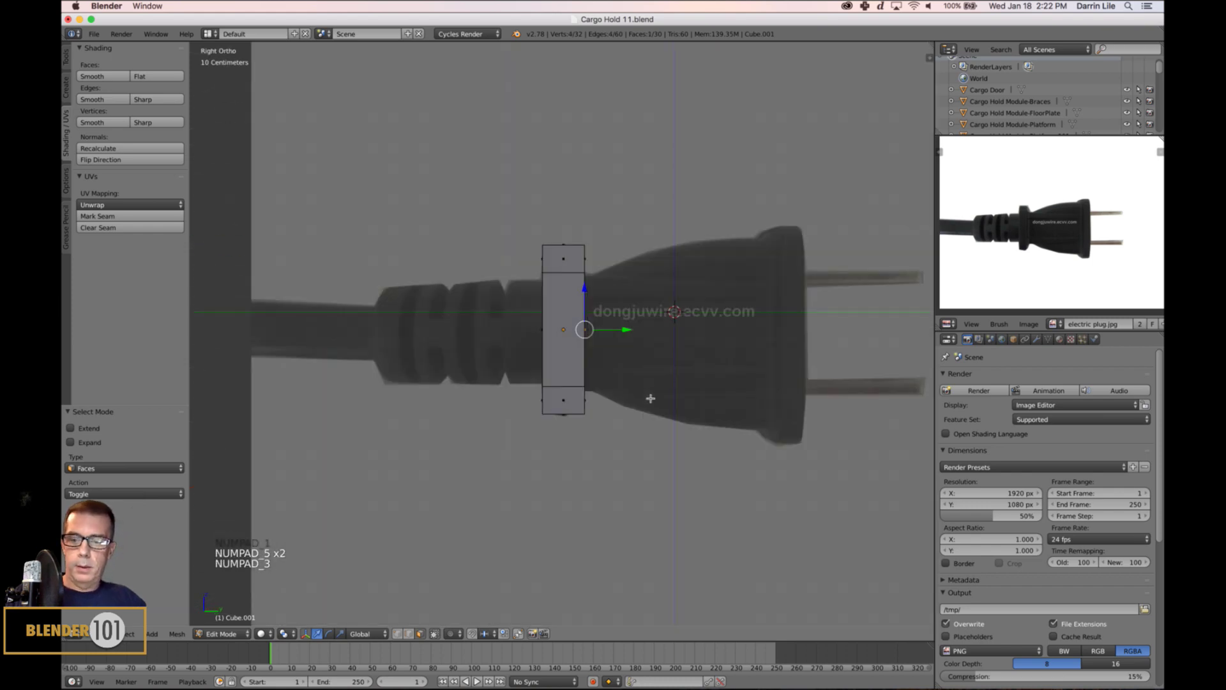
key(z)
key(e)
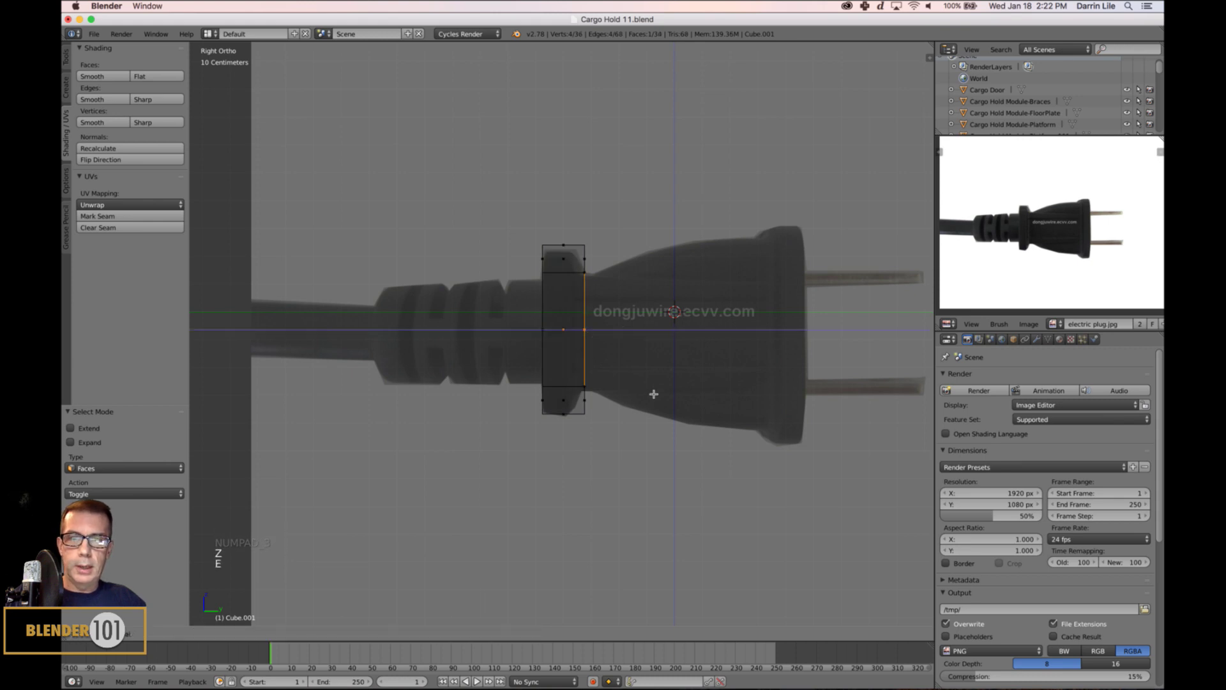
click(640, 339)
drag(640, 339, 652, 341)
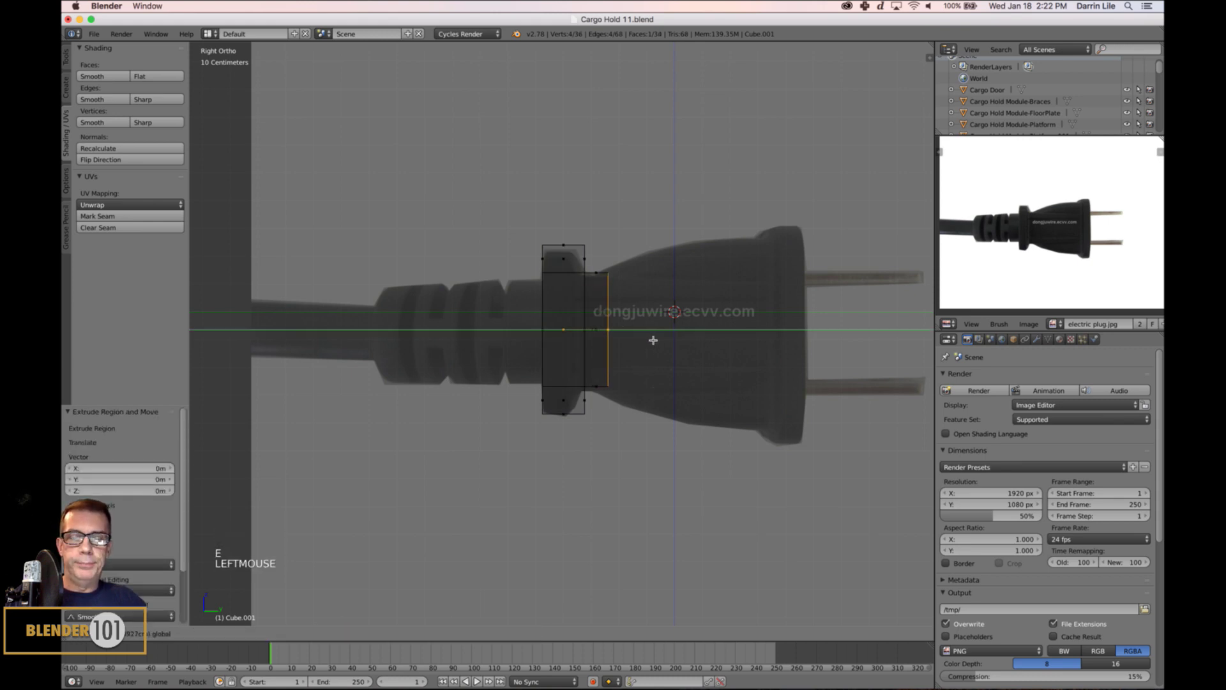
click(652, 339)
- Select both side faces of the extruded neck, scale them to about 0.640 along X and check the shape in solid shading
middle_drag(650, 336, 606, 349)
right_click(557, 352)
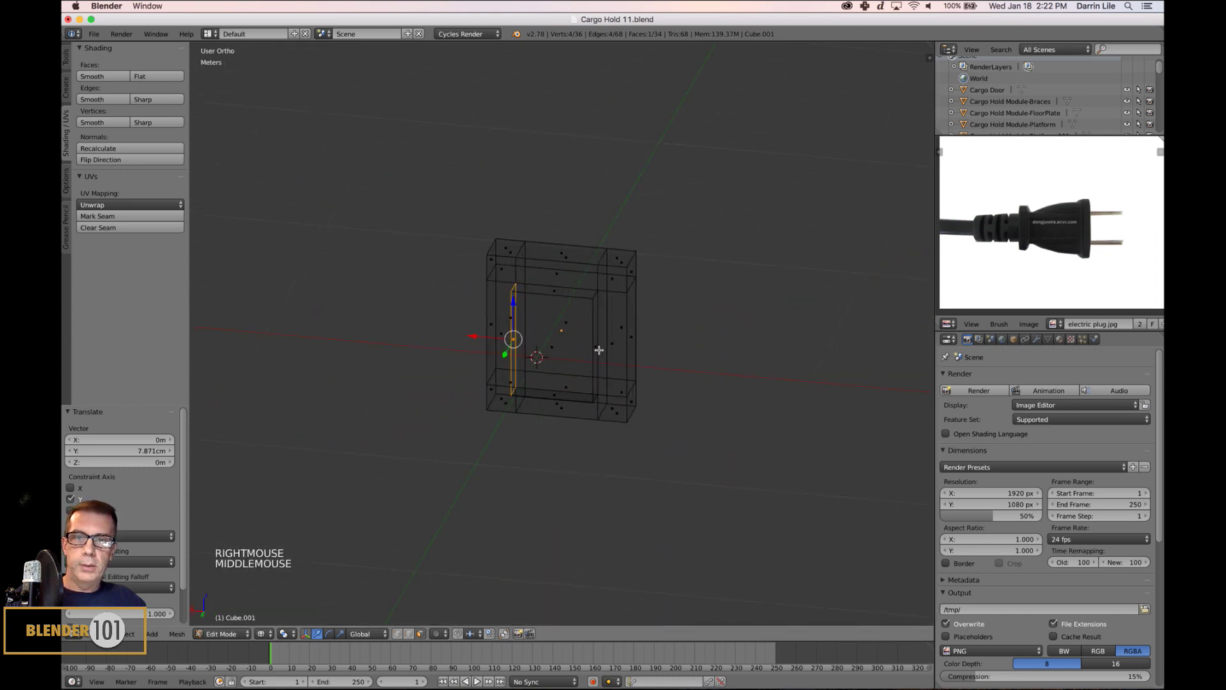
shift+right_click(597, 351)
key(s)
key(x)
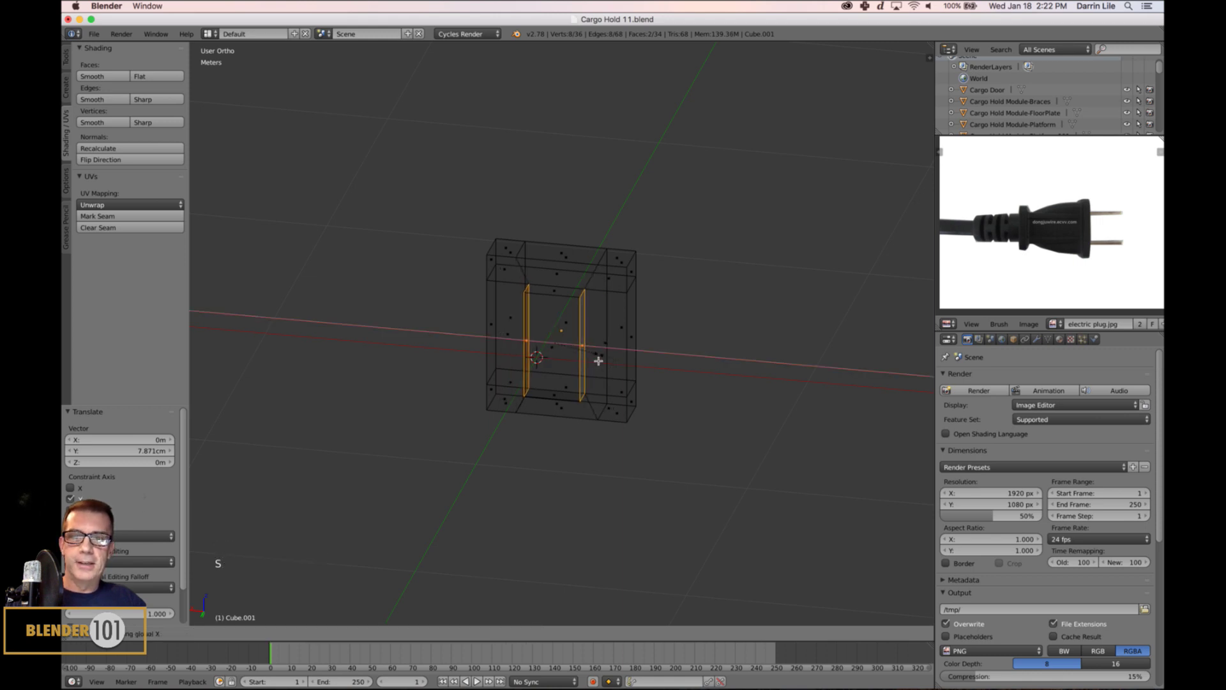
click(595, 360)
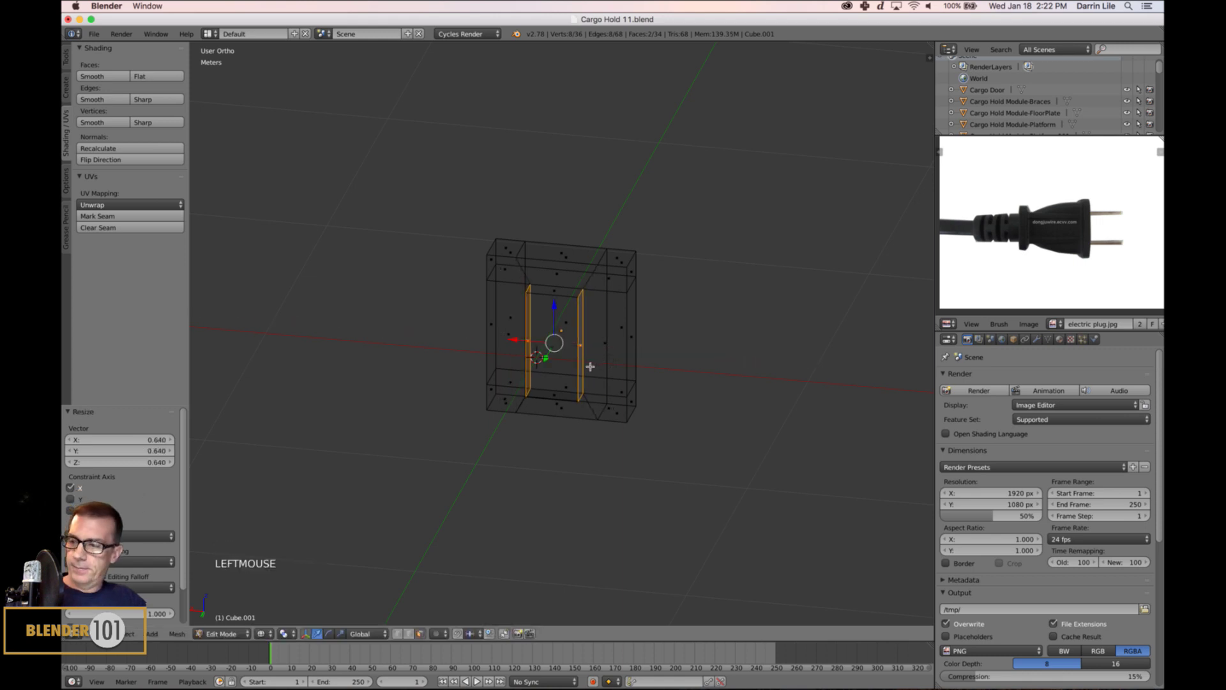
key(z)
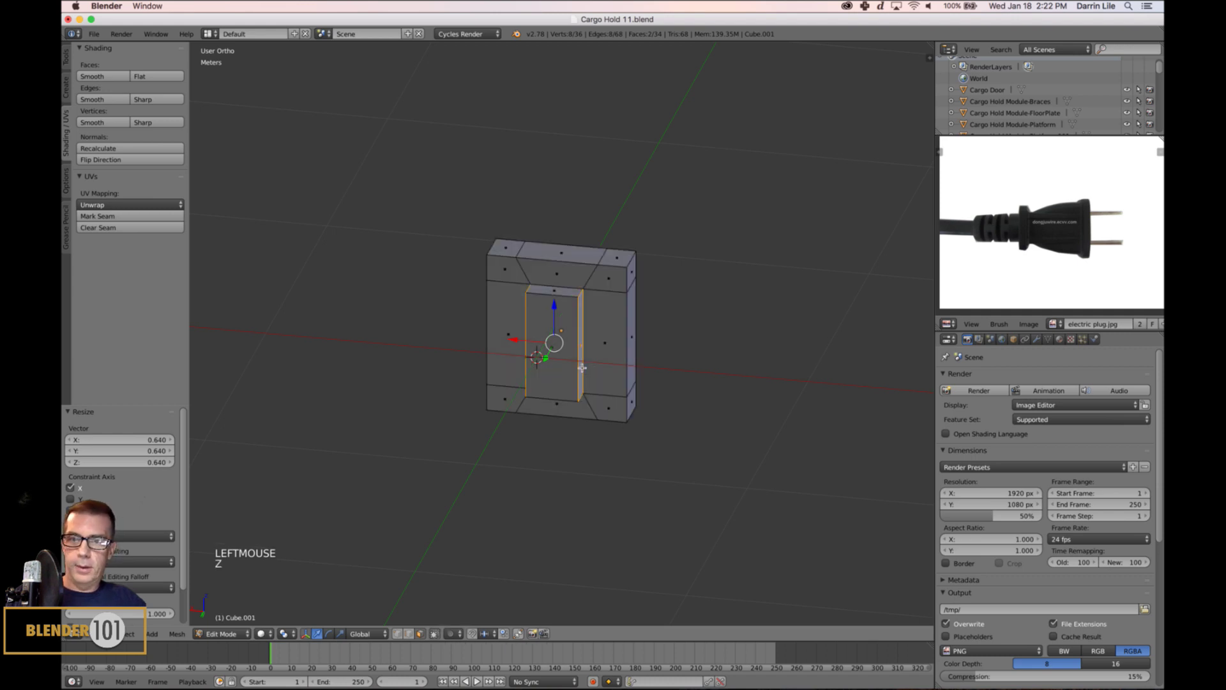
- Extrude the neck's end face about 15.95 cm along Y and scale it about 1.495 along Z to follow the plug outline
key(z)
key(KP_3)
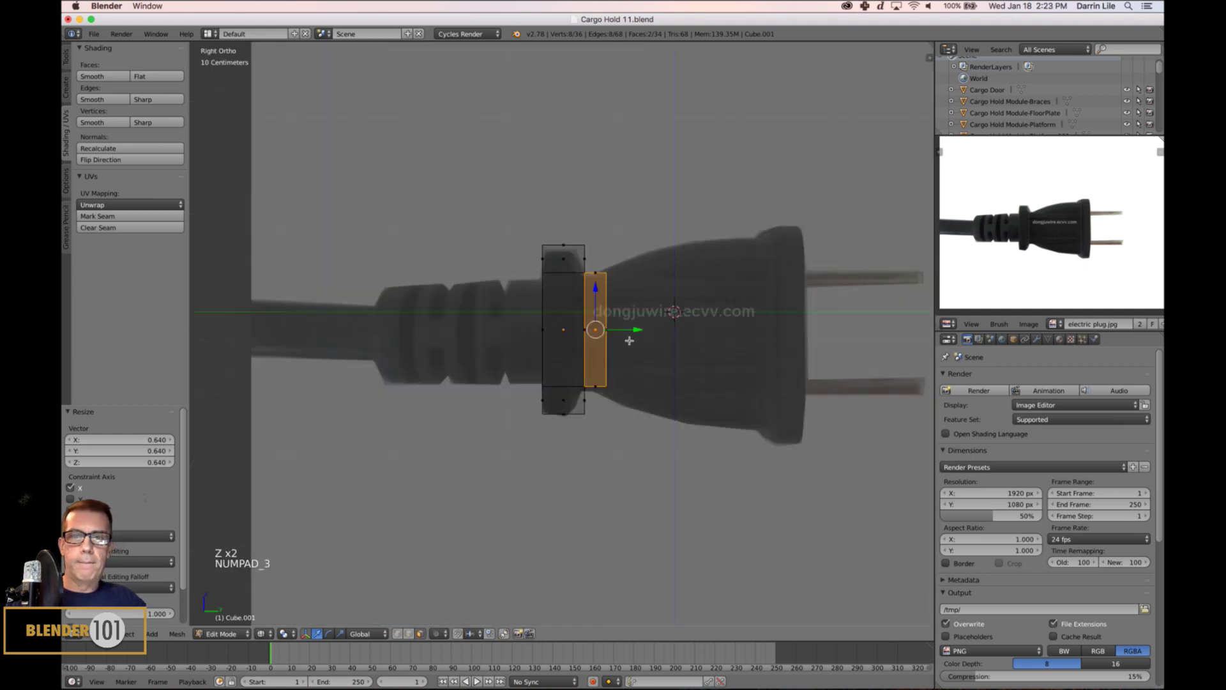
right_click(604, 336)
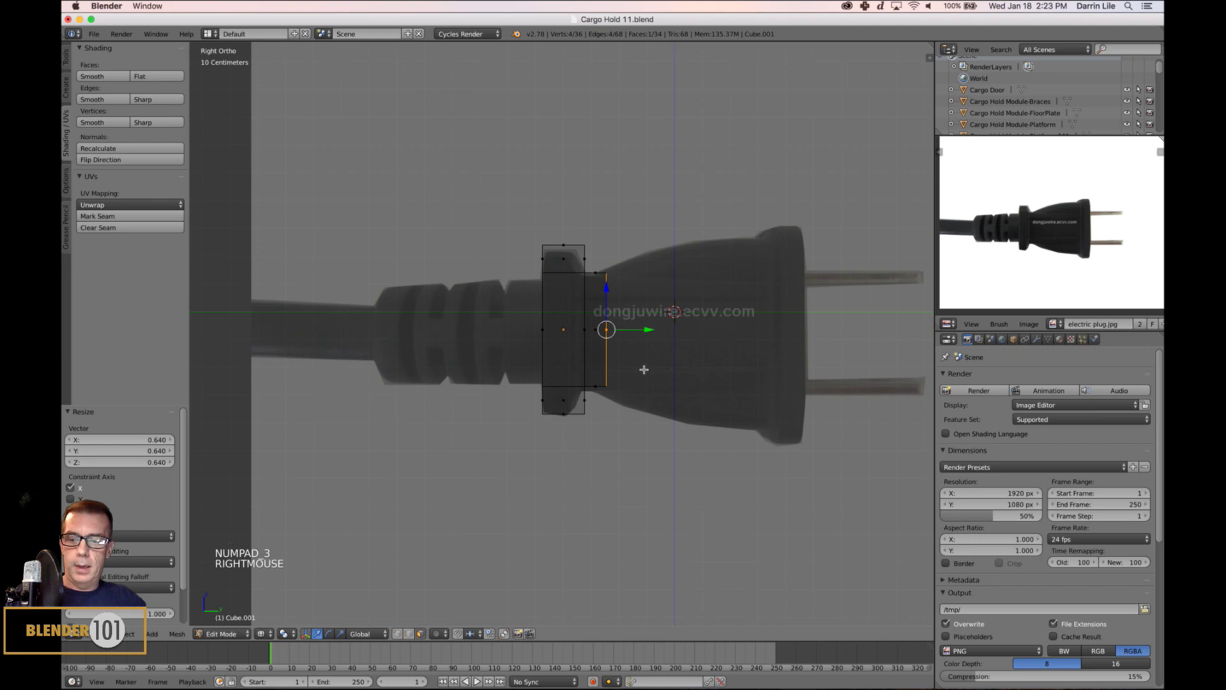
key(e)
click(644, 369)
drag(648, 336, 709, 350)
key(s)
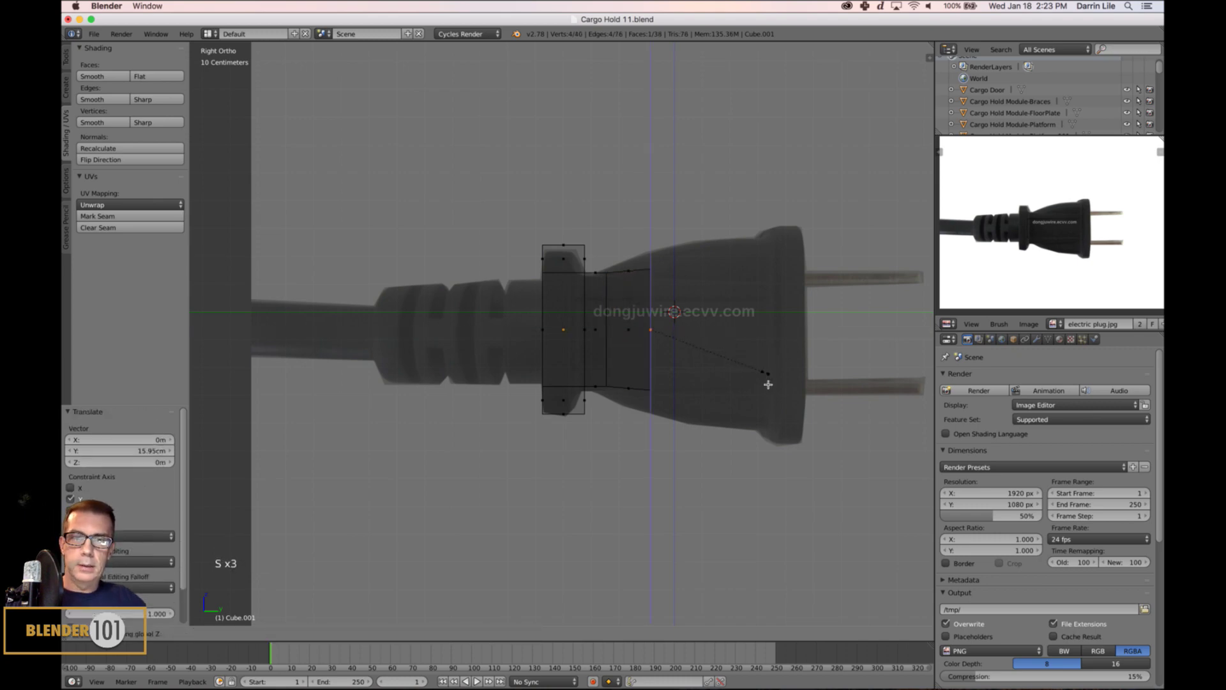
click(796, 417)
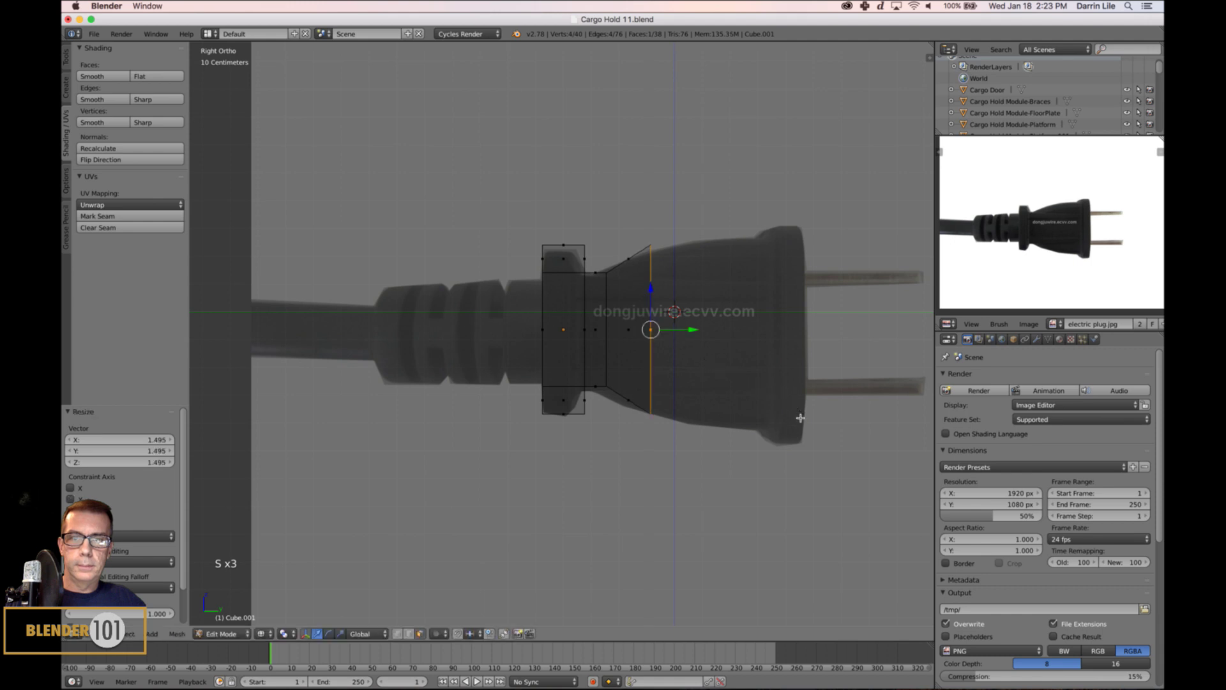
- Extrude the body's end face about 22.992 cm along Y and scale it about 1.144 along Z
key(e)
click(786, 396)
drag(690, 338, 753, 348)
key(s)
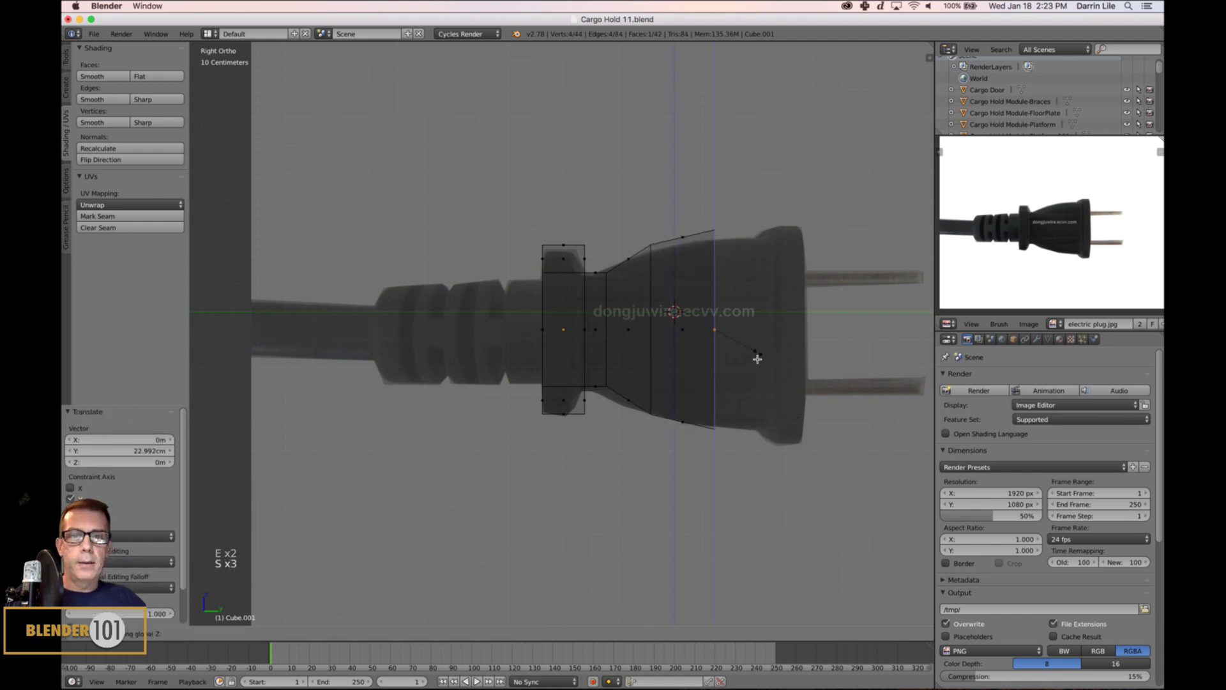
click(758, 352)
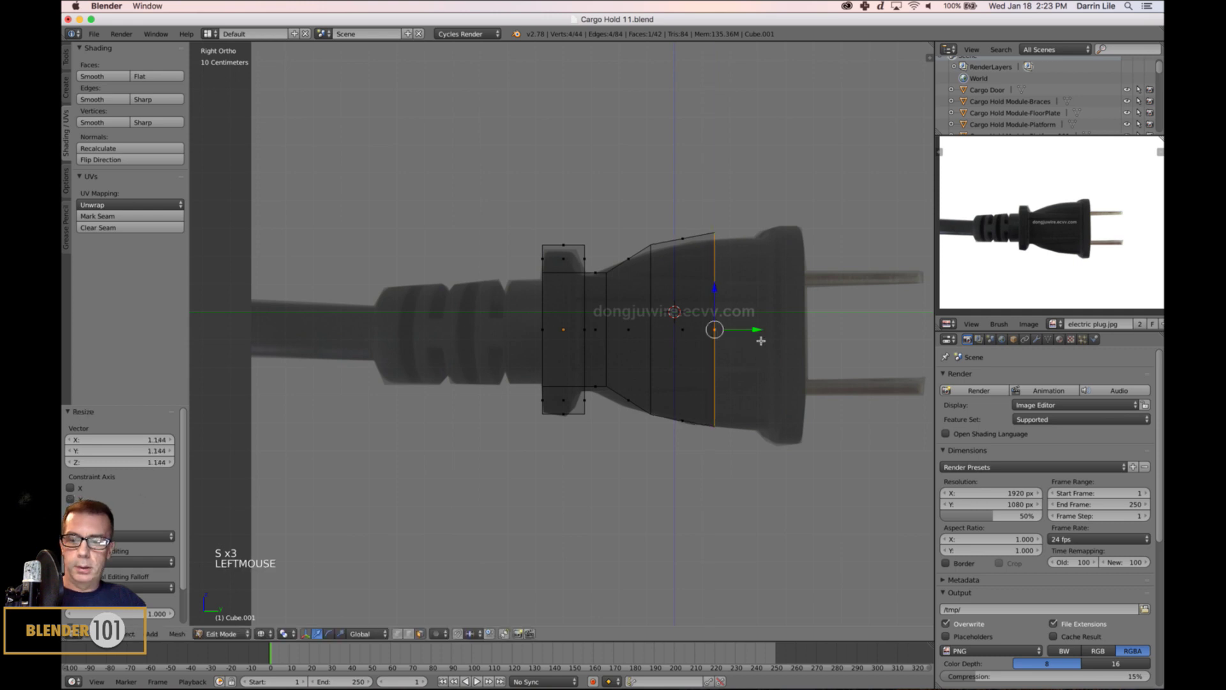
- Extrude the end face another 16.157 cm or so along Y, up to the start of the plug's rim
key(e)
key(e)
click(761, 341)
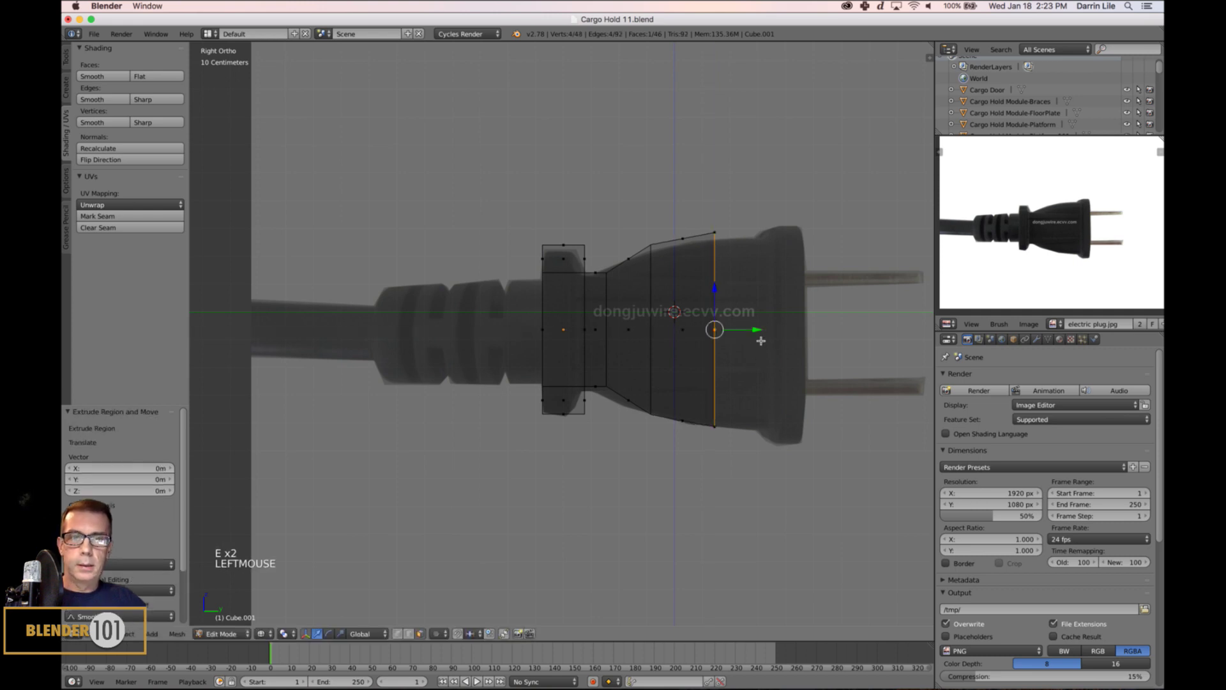
drag(760, 337, 800, 351)
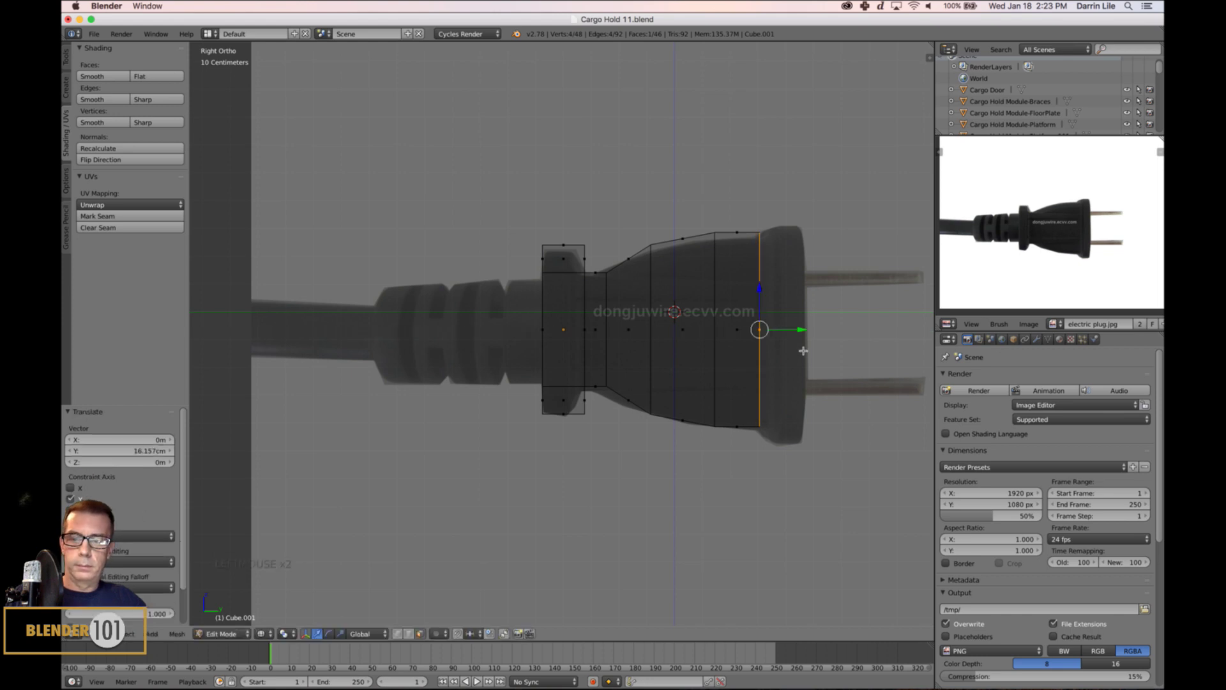
- Extrude the end face in place and scale it uniformly by about 1.163 to form the rim's step
key(e)
click(802, 350)
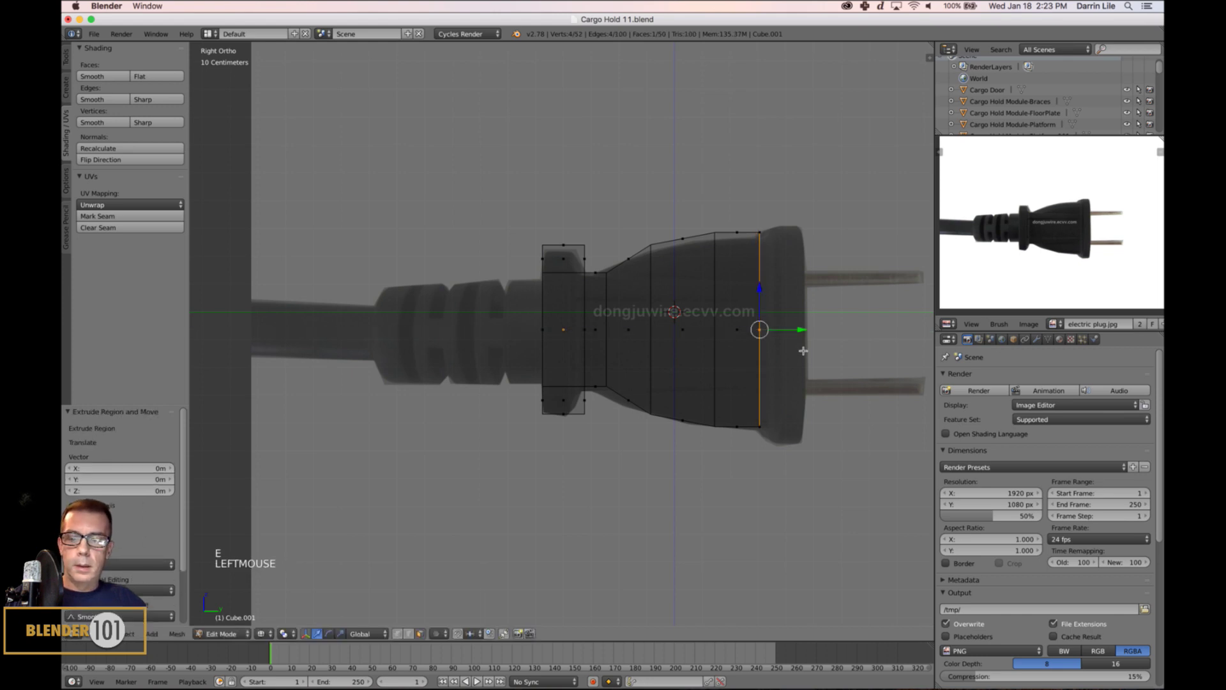
key(s)
key(s)
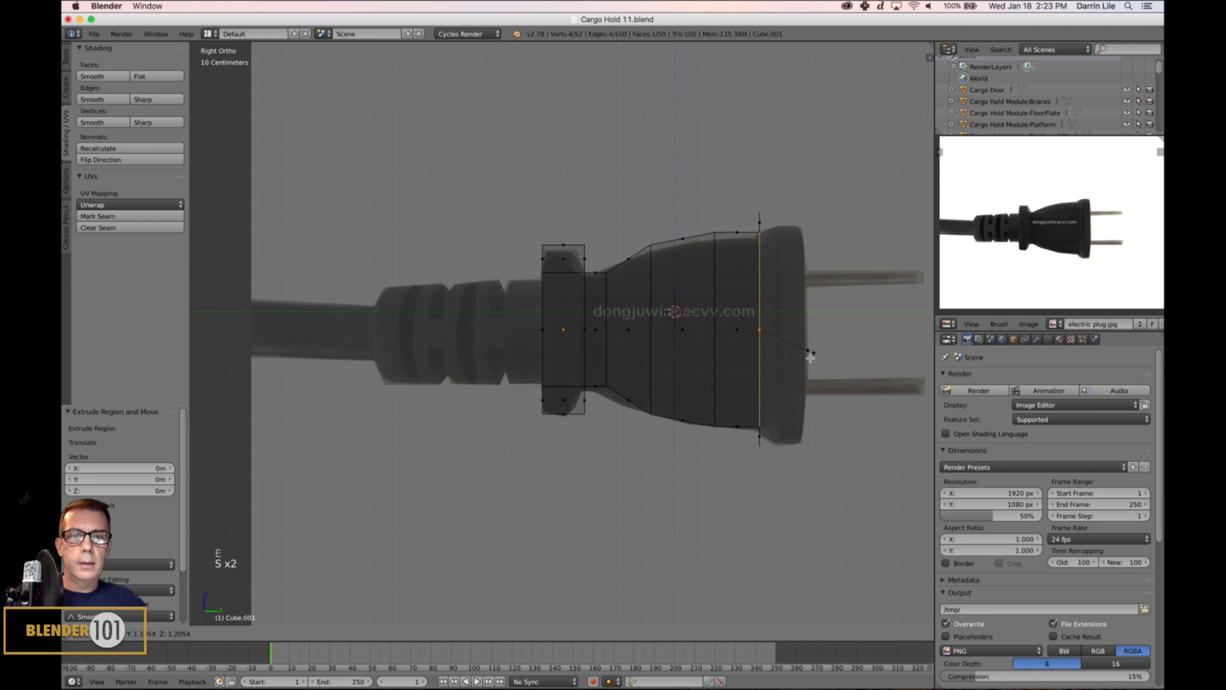
click(807, 343)
- Extrude the enlarged face about 16.571 cm along Y to form the rim, and inspect the body in solid shading
key(e)
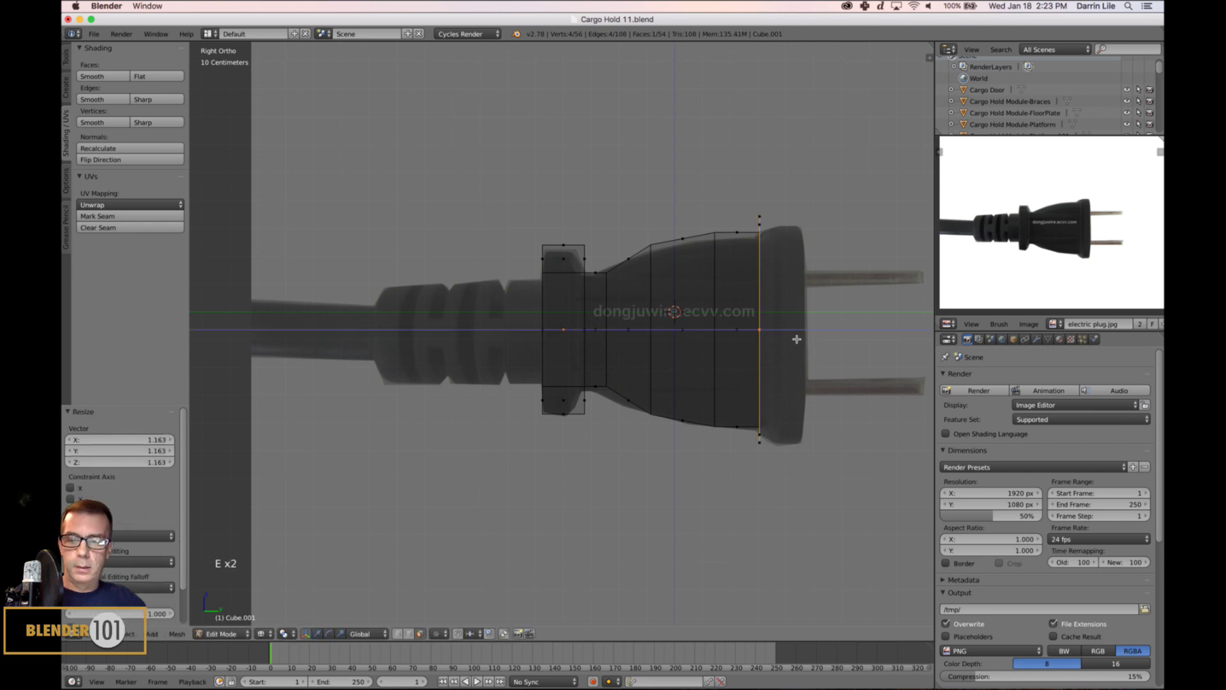
click(797, 338)
drag(799, 330, 844, 345)
key(z)
mouse_move(849, 363)
middle_down()
mouse_move(814, 376)
mouse_move(834, 362)
middle_up()
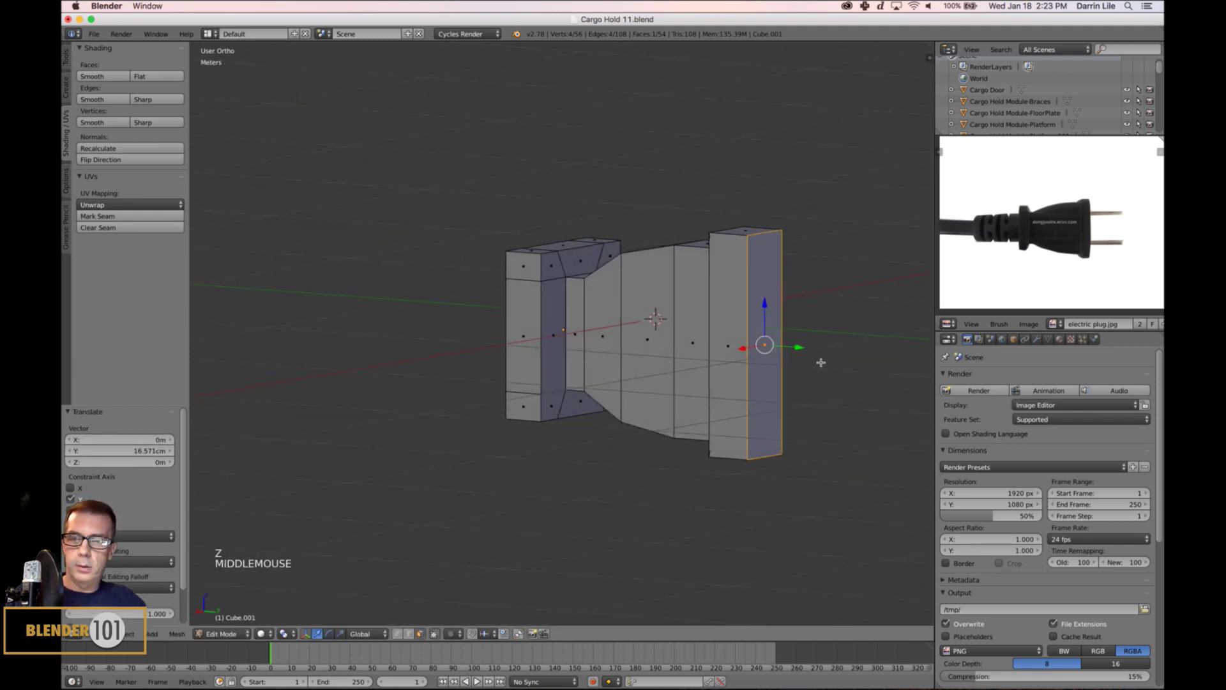
- Leave mesh editing and add a cylinder with 6 vertices and a Triangle Fan cap fill
key(KP_3)
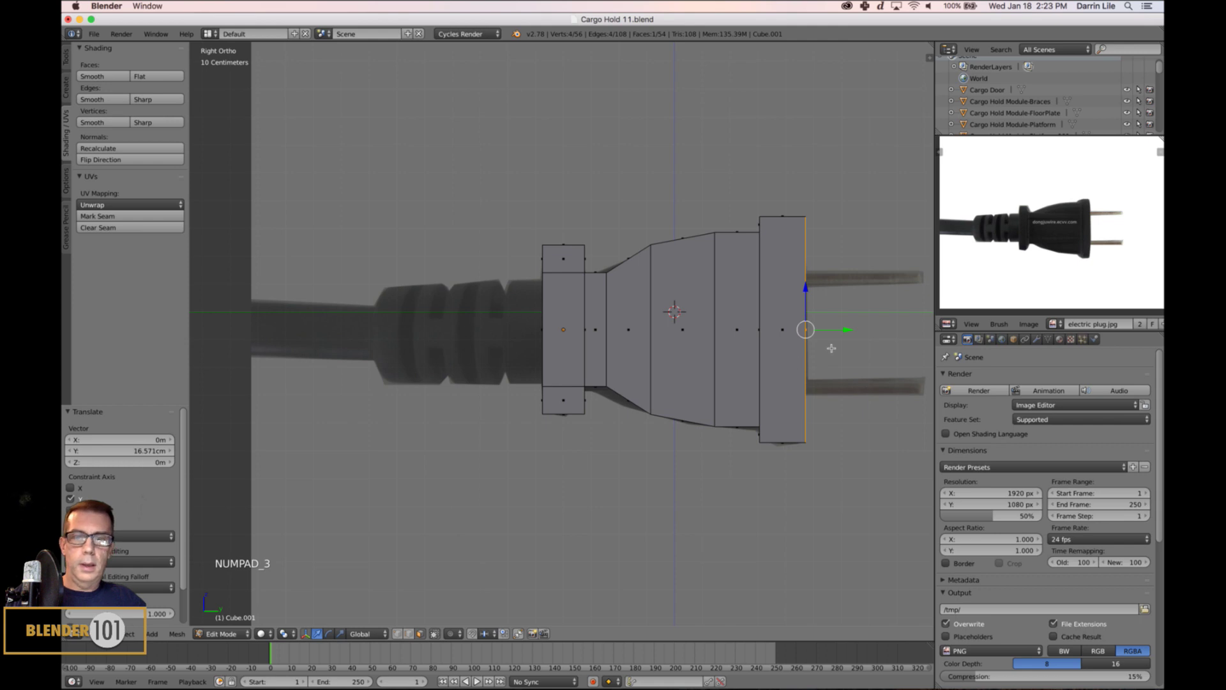
shift+middle_drag(831, 348, 782, 355)
key(Tab)
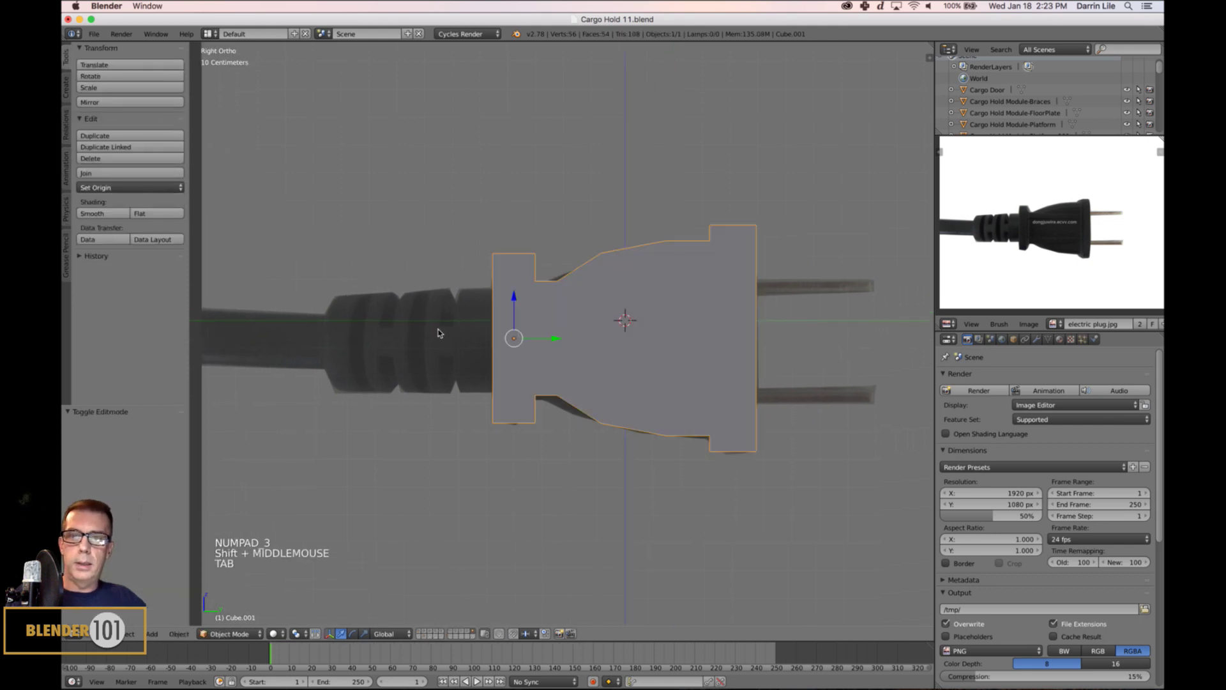
key(shift+a)
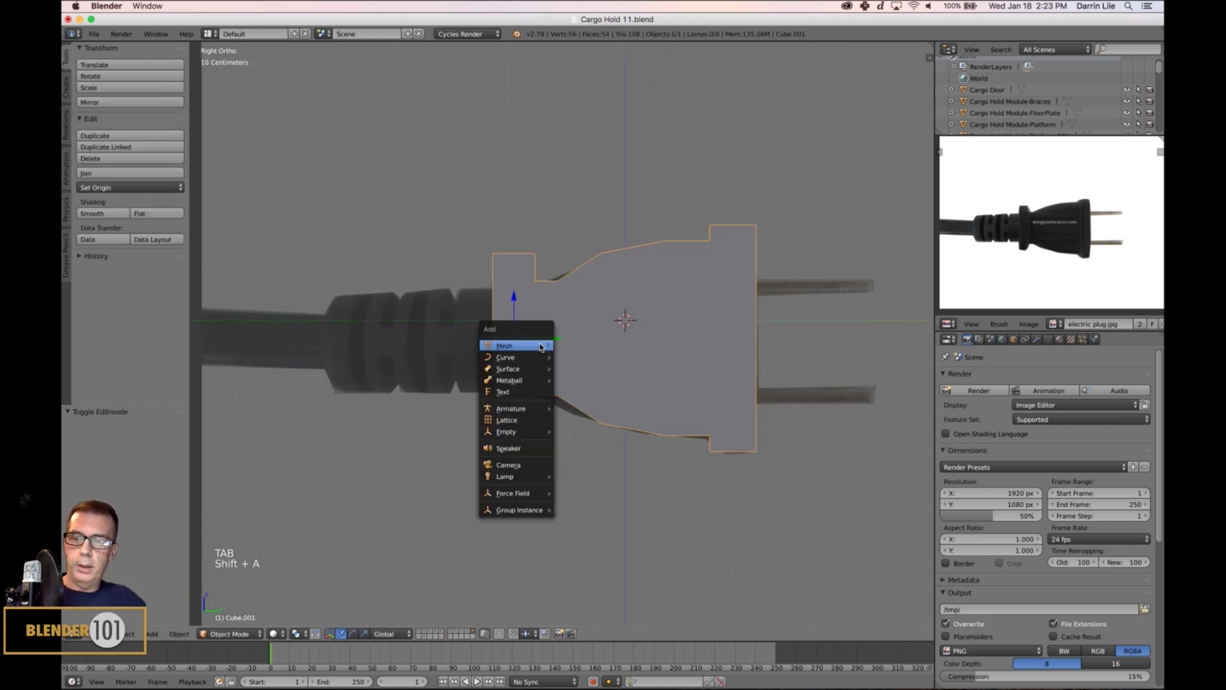
mouse_move(529, 345)
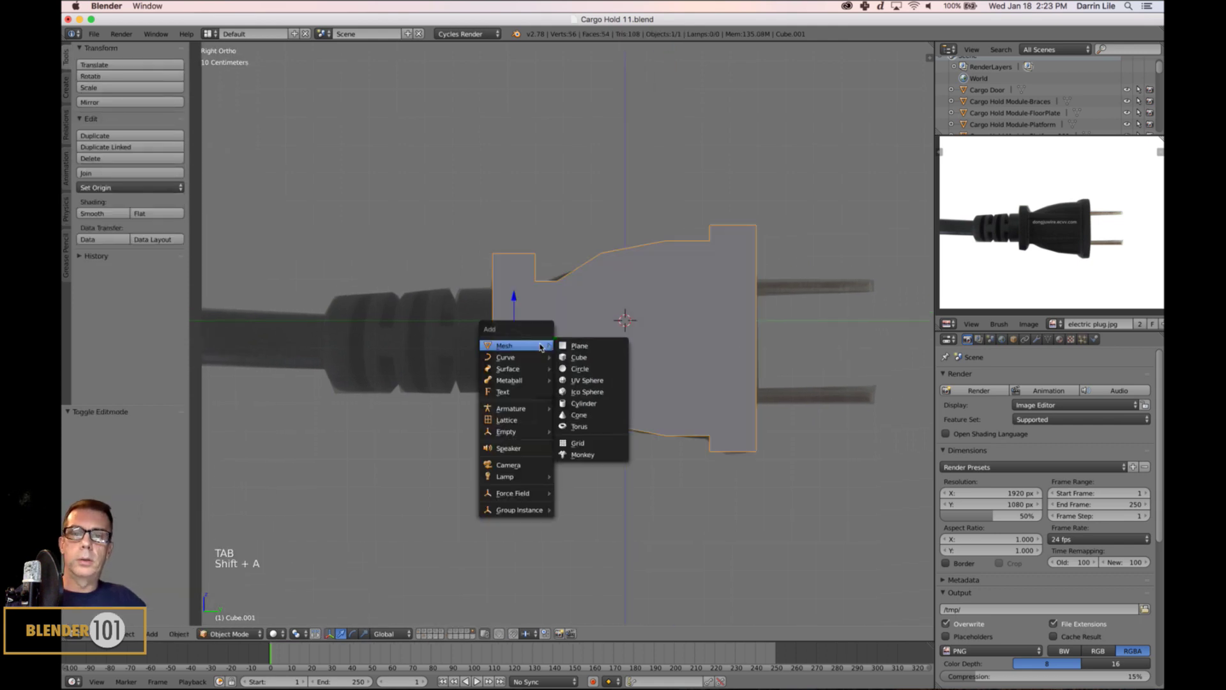
click(583, 403)
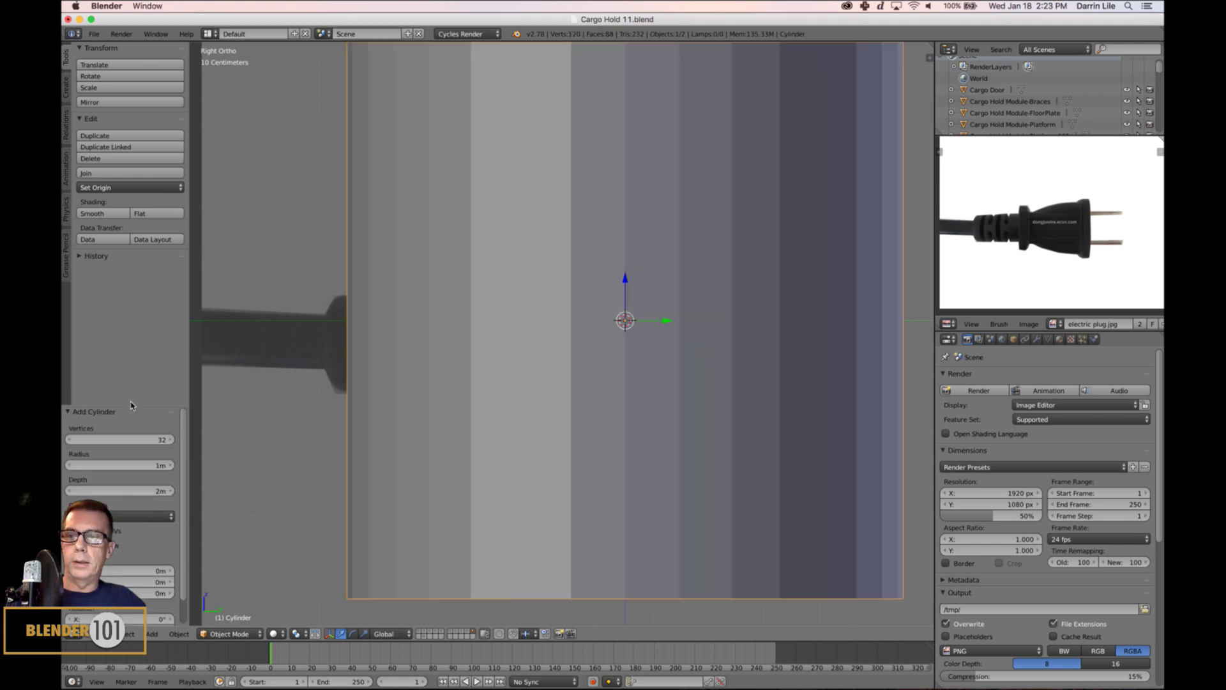
drag(131, 412, 131, 305)
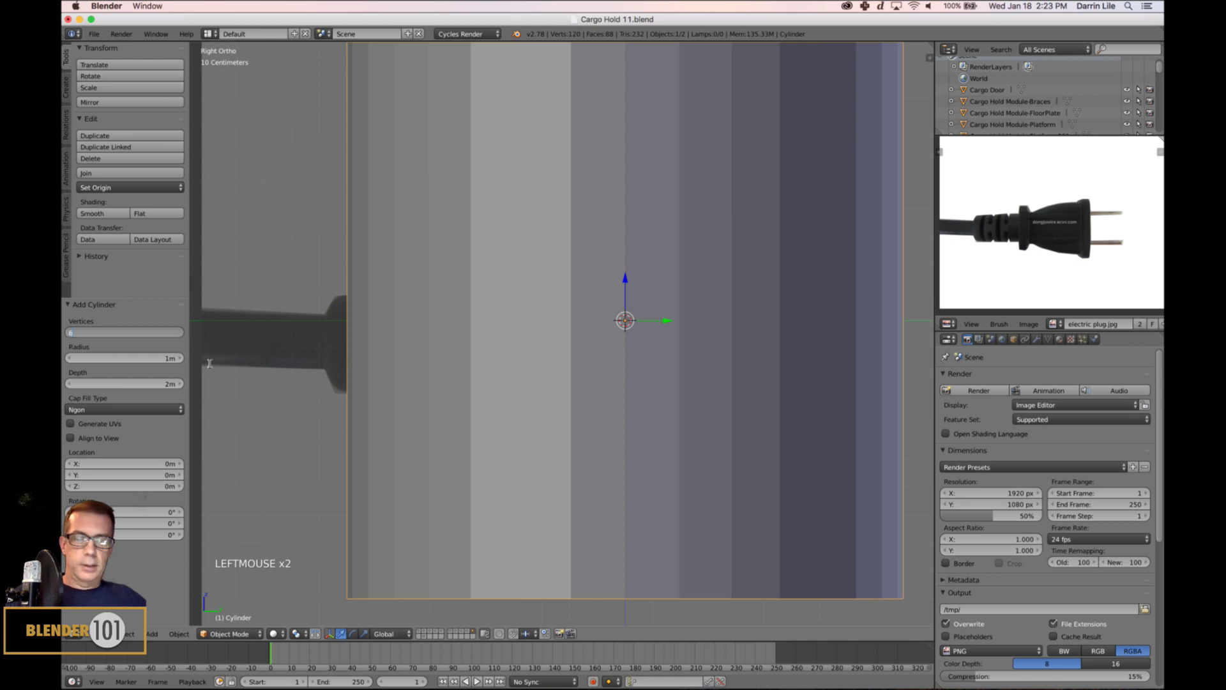
key(Return)
click(115, 409)
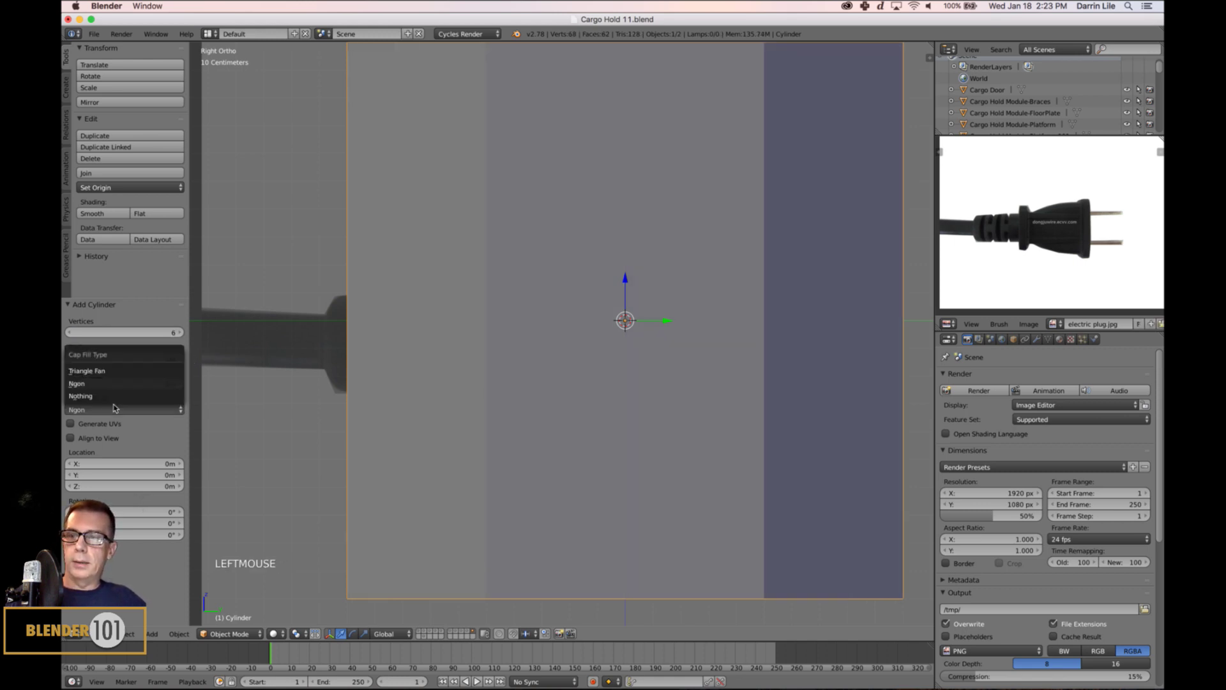
click(90, 370)
scroll(762, 464, down, 4)
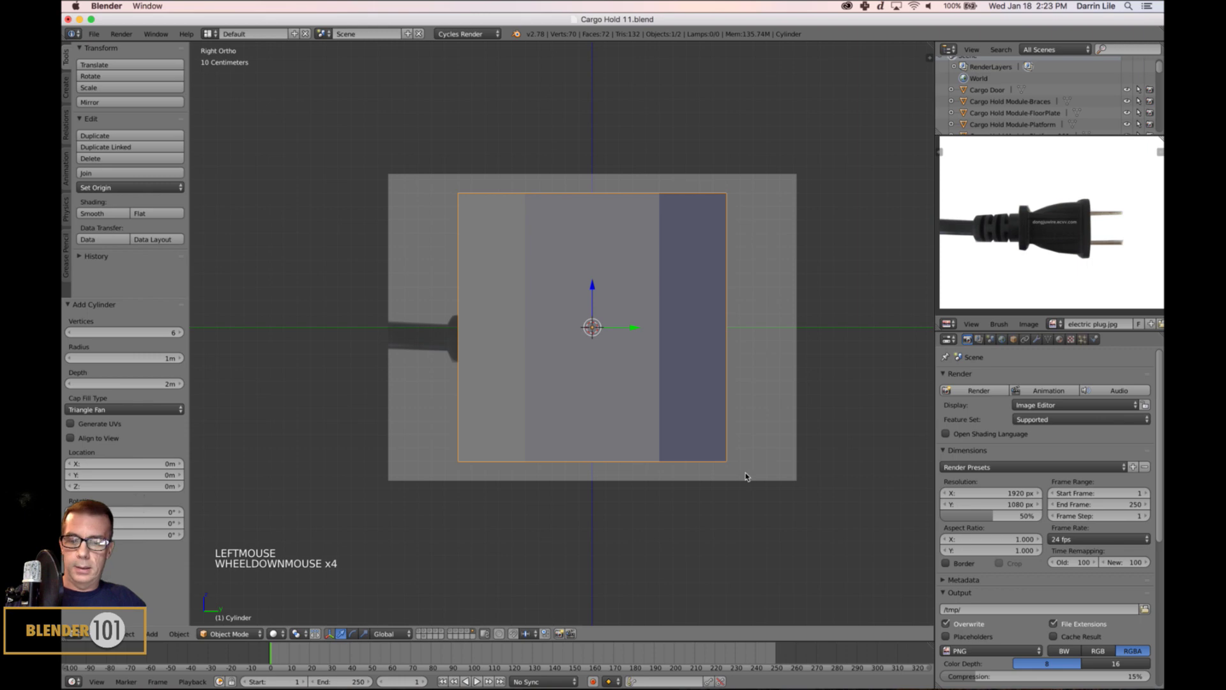
- Rotate the cylinder 90° about X and scale it down uniformly in wireframe display
key(r)
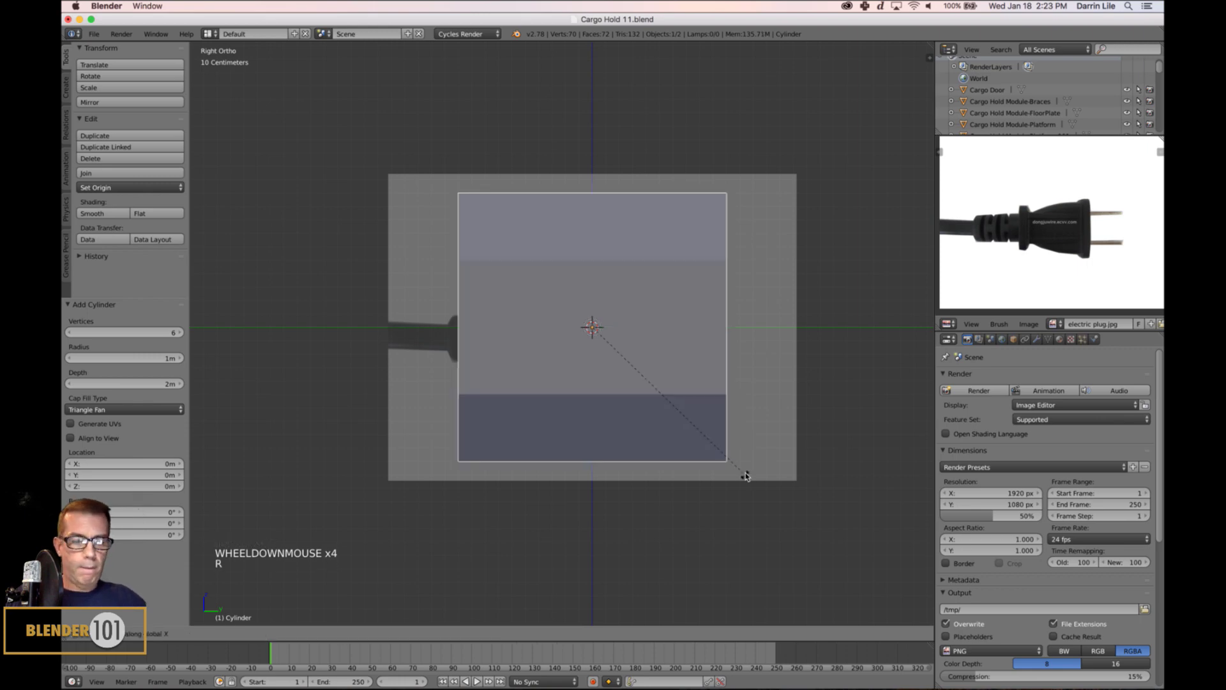
click(746, 476)
key(z)
key(s)
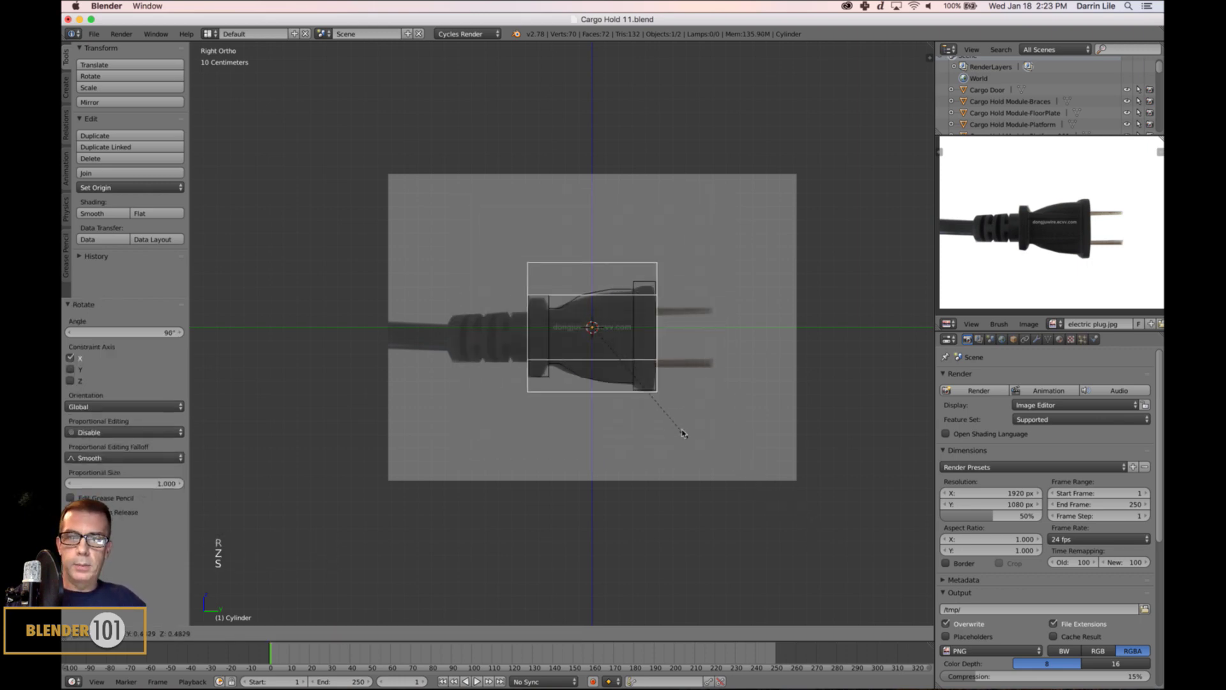
click(642, 378)
- Move the cylinder about -67.865 cm along Y onto the strain relief and scale it uniformly by about 0.707
drag(637, 327, 544, 328)
scroll(579, 366, up, 5)
shift+middle_drag(579, 366, 662, 392)
key(s)
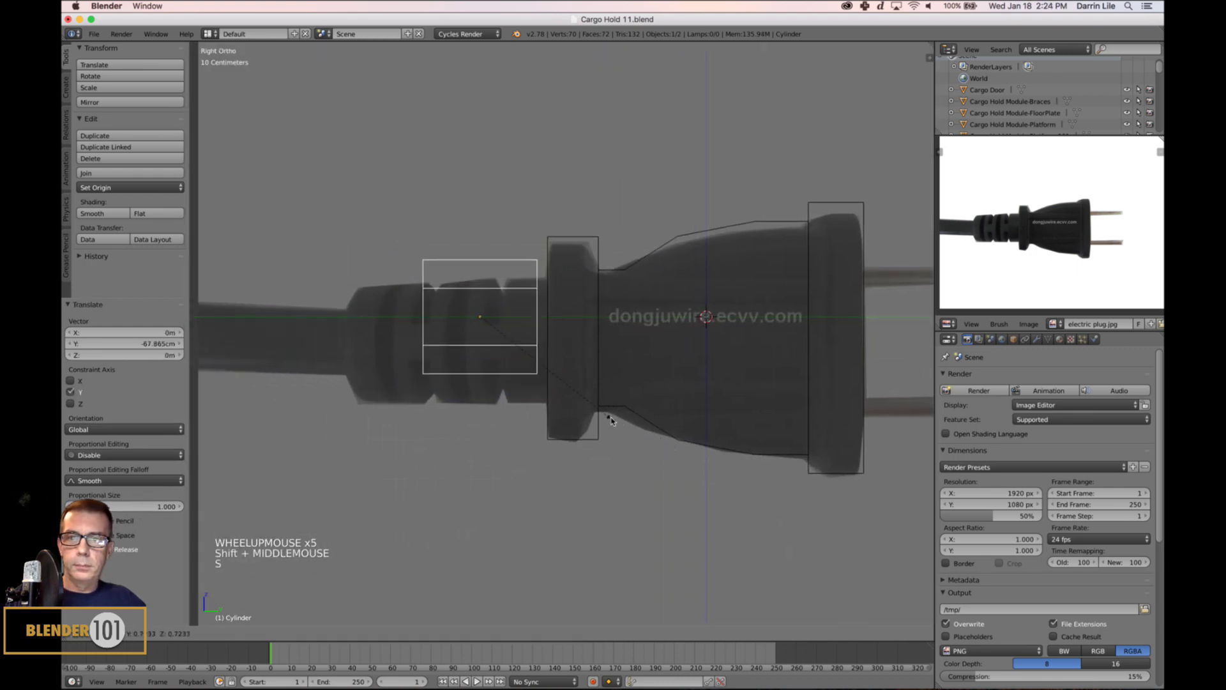
click(600, 417)
- Shift the cylinder about -8.113 cm in Y and -6.905 cm in Z, and stretch it along Y by about 1.907
key(g)
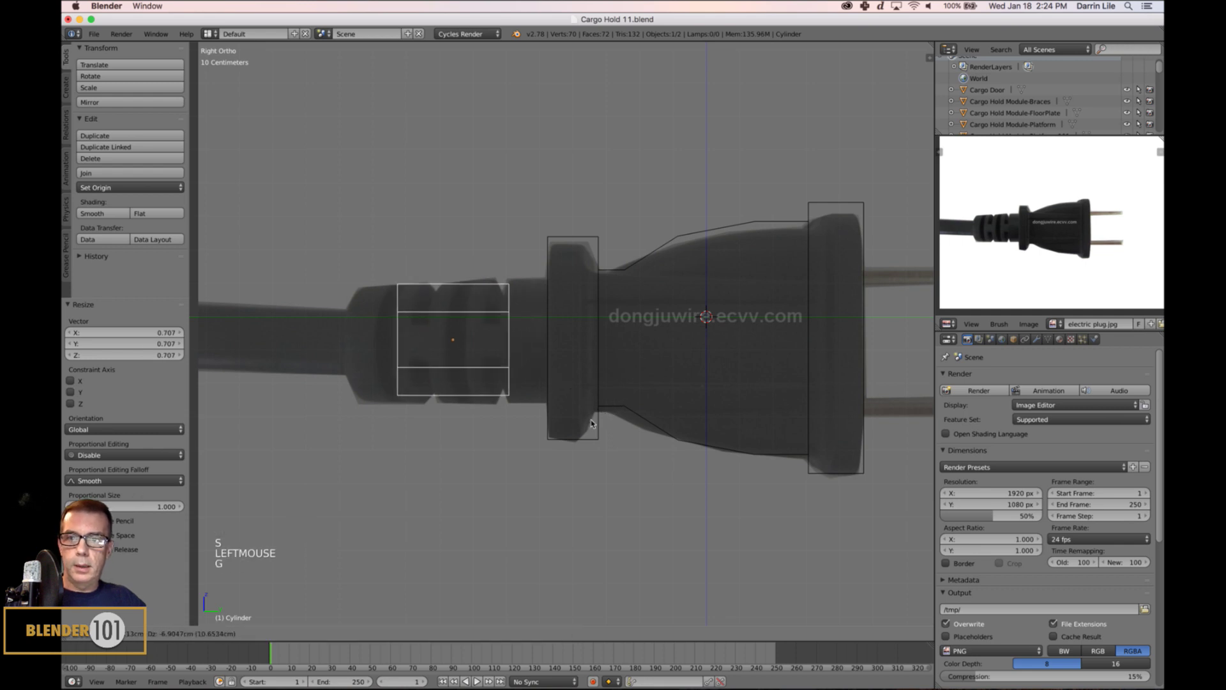
click(590, 422)
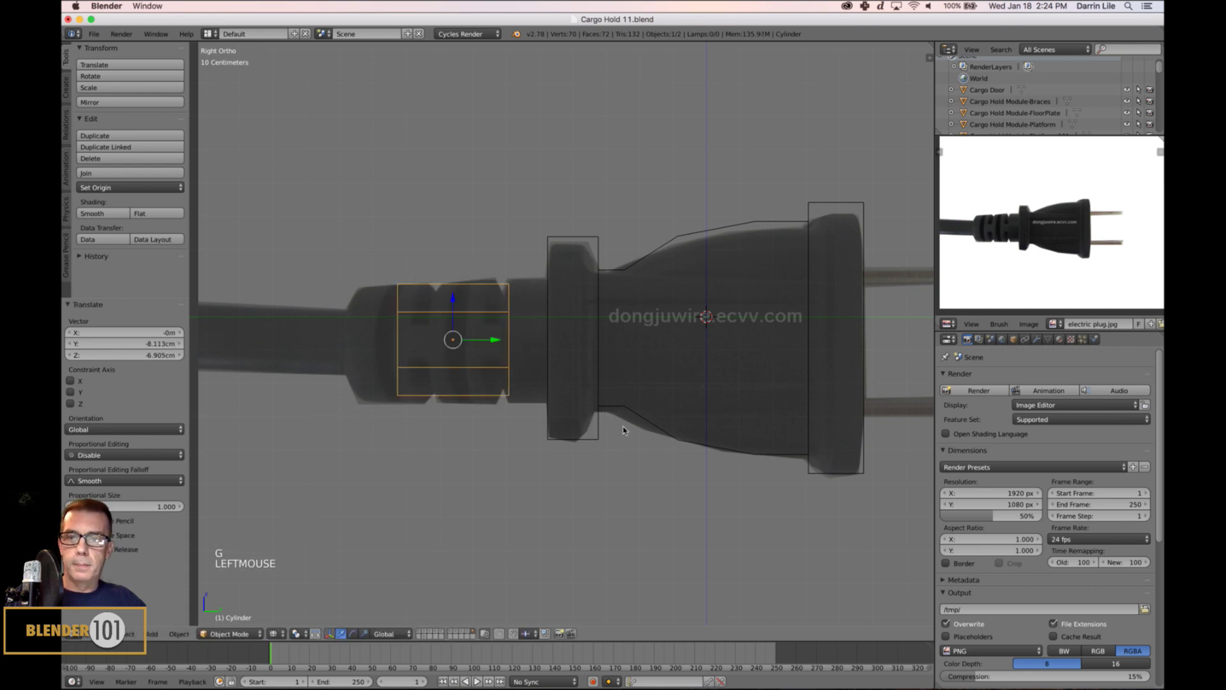
key(s)
key(s)
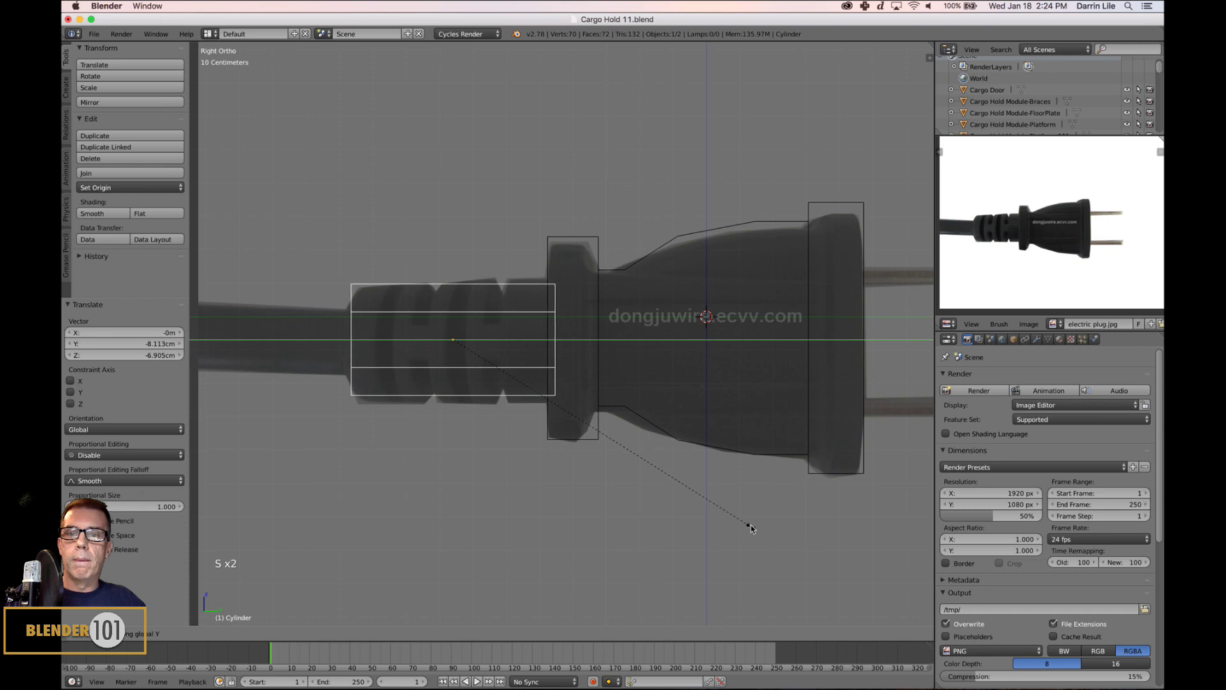
click(755, 547)
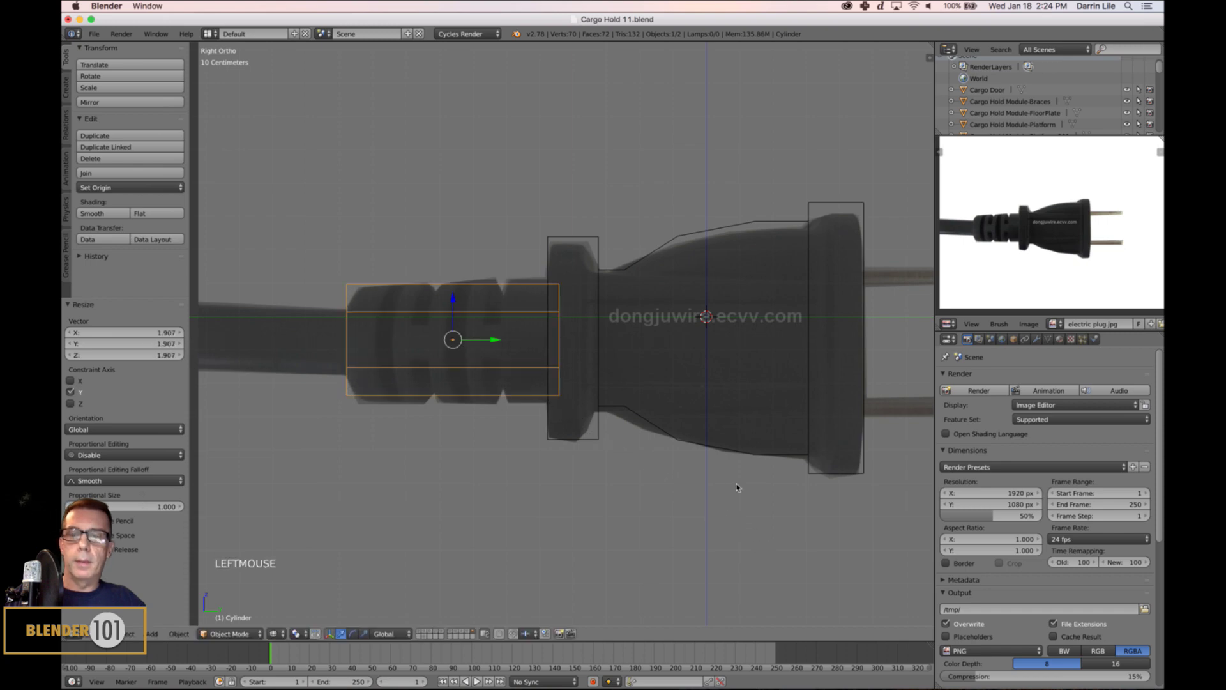
- Delete the cap faces at the cylinder's end inside the collar, and check the plug in solid shading
key(Tab)
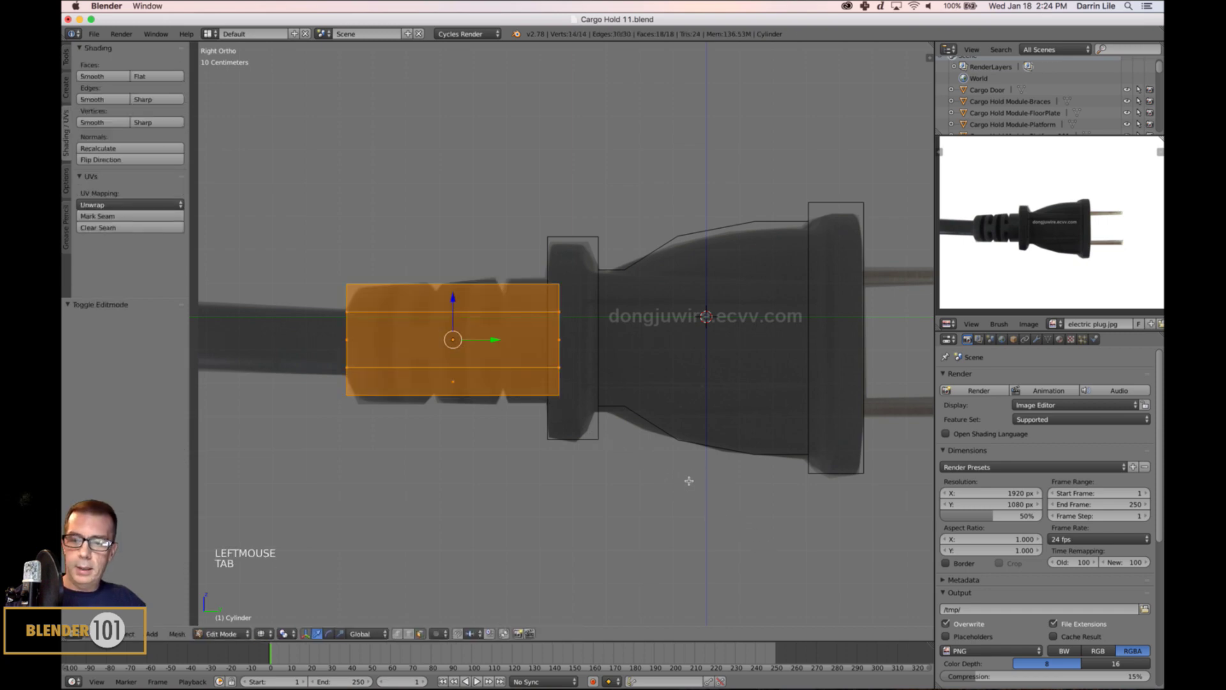
key(a)
key(b)
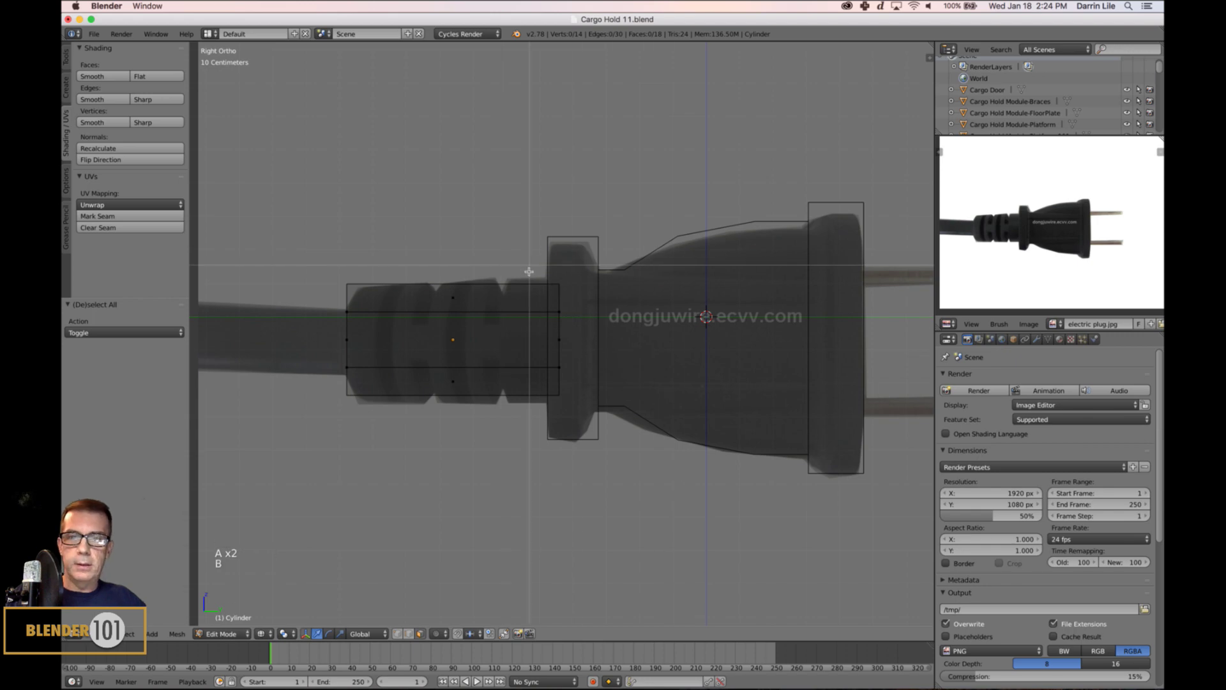
drag(530, 265, 621, 492)
key(x)
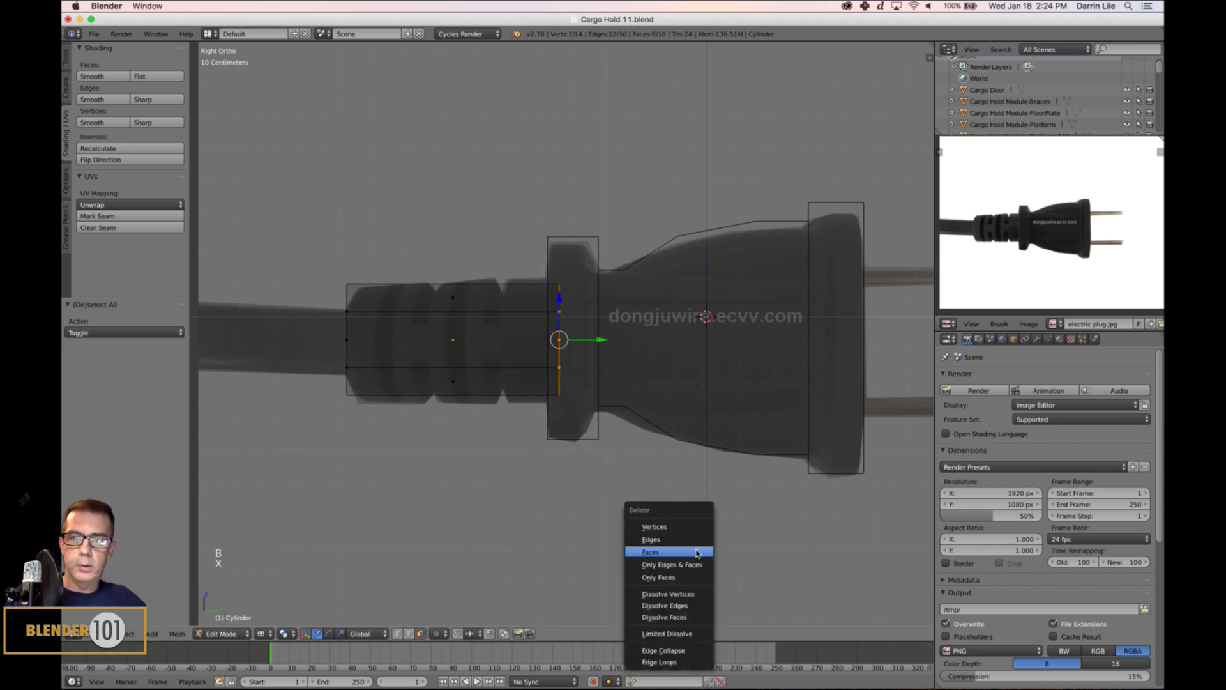
click(697, 553)
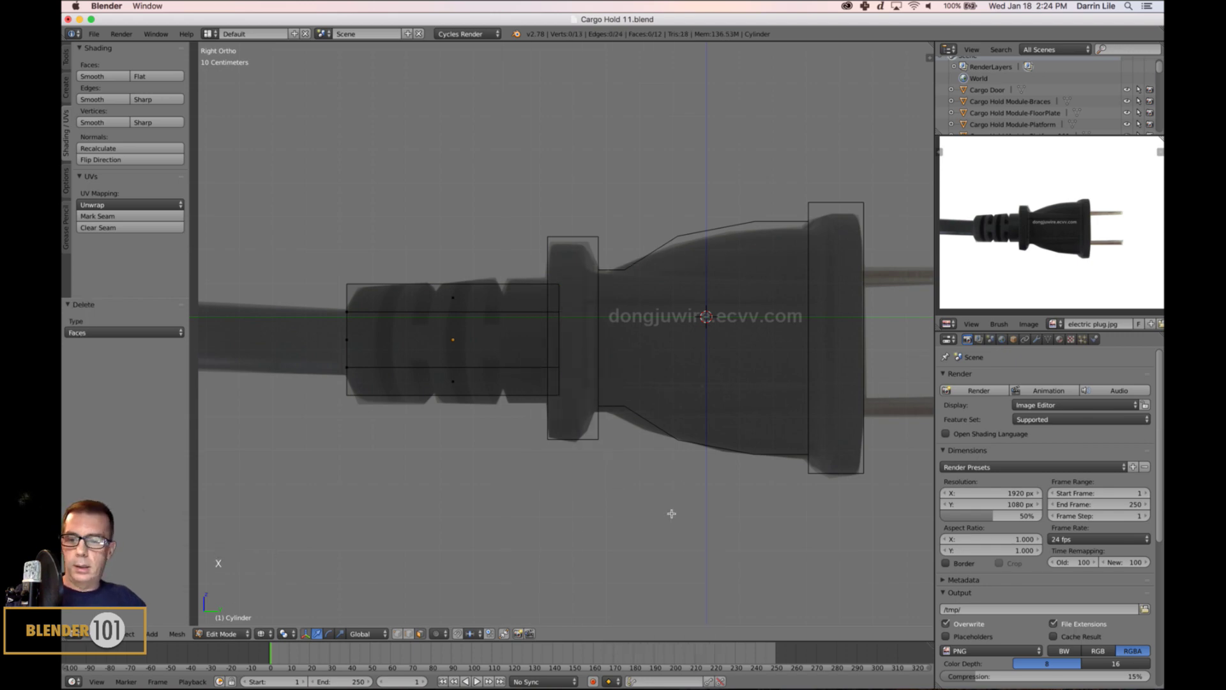
key(Tab)
key(z)
mouse_move(580, 477)
middle_down()
mouse_move(583, 493)
mouse_move(635, 496)
mouse_move(572, 487)
mouse_move(586, 493)
middle_up()
scroll(586, 493, down, 2)
key(KP_3)
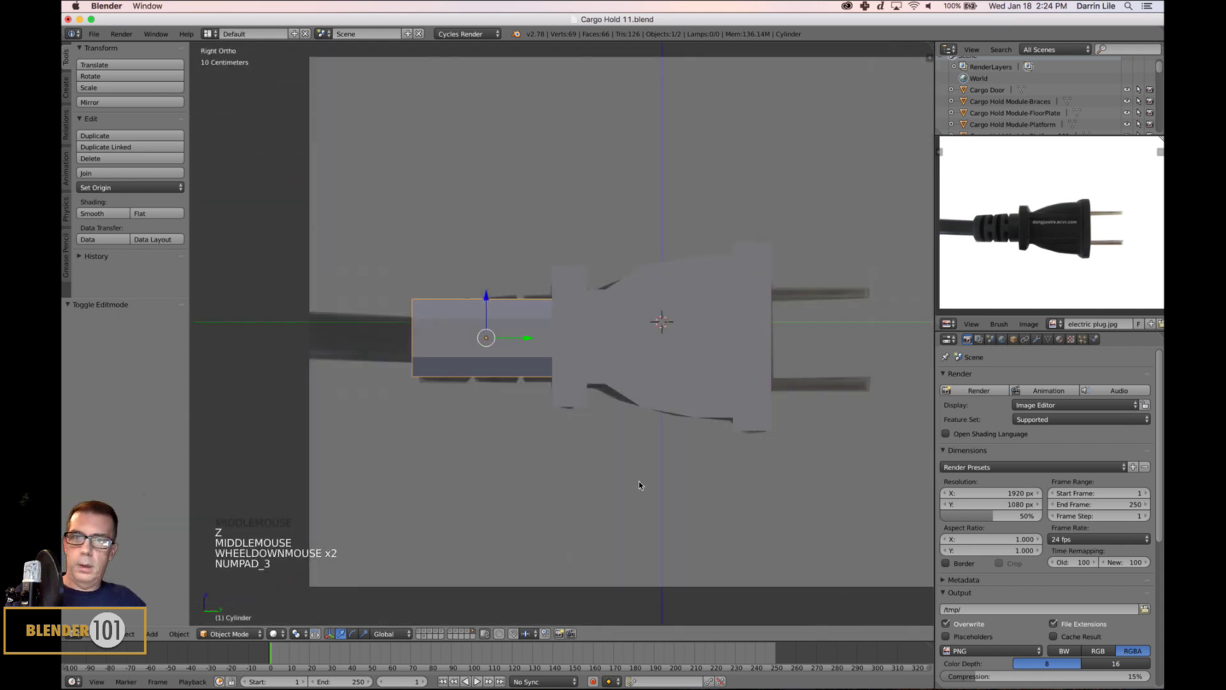
- Widen the body's front rim by scaling its two opposite side faces apart along X
shift+middle_drag(760, 439, 616, 429)
scroll(603, 433, up, 2)
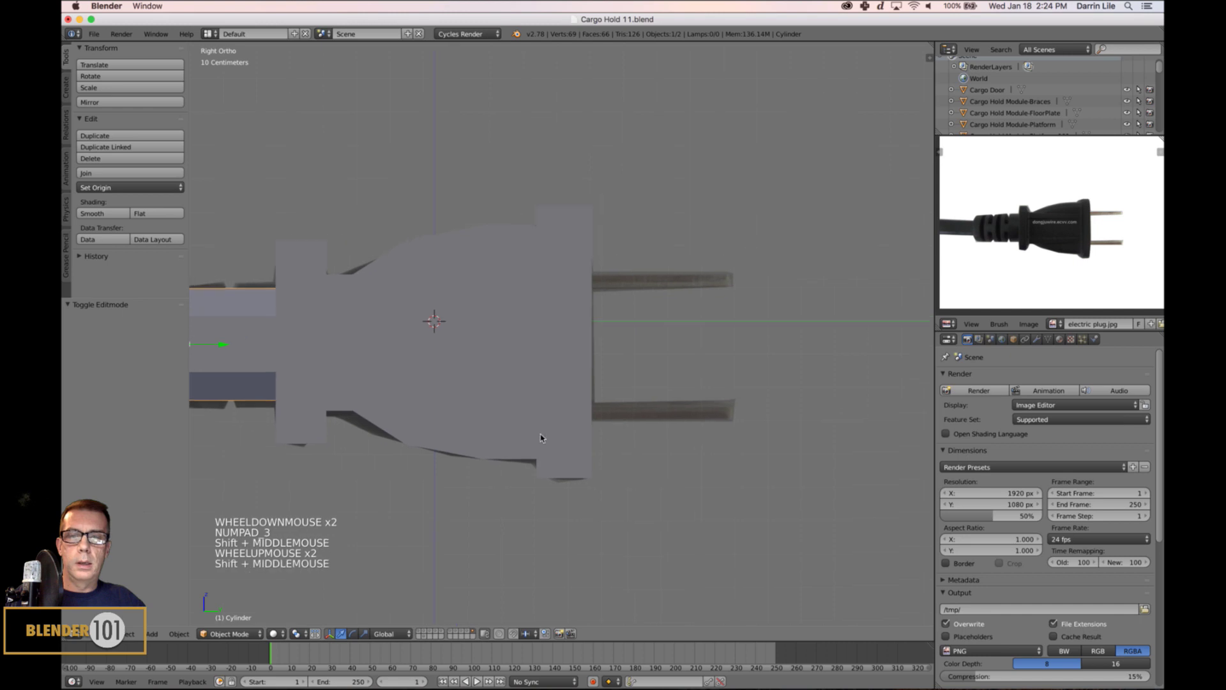
middle_drag(543, 439, 597, 401)
key(Tab)
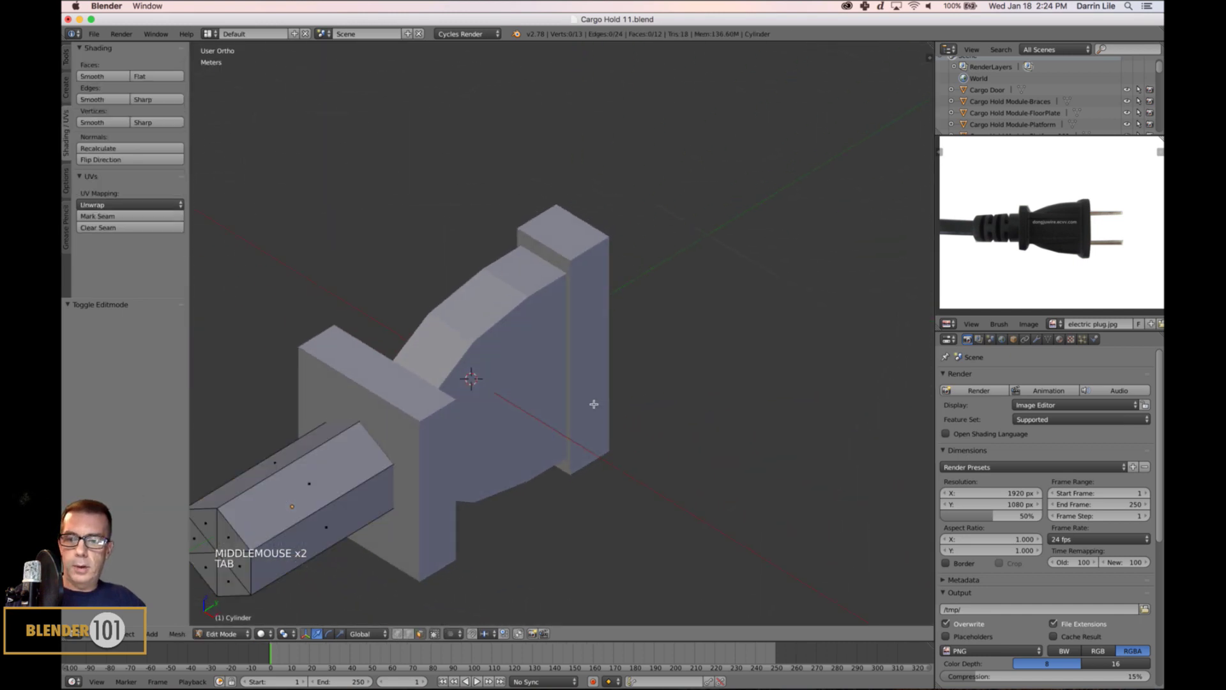
key(Tab)
right_click(594, 403)
key(Tab)
right_click(593, 401)
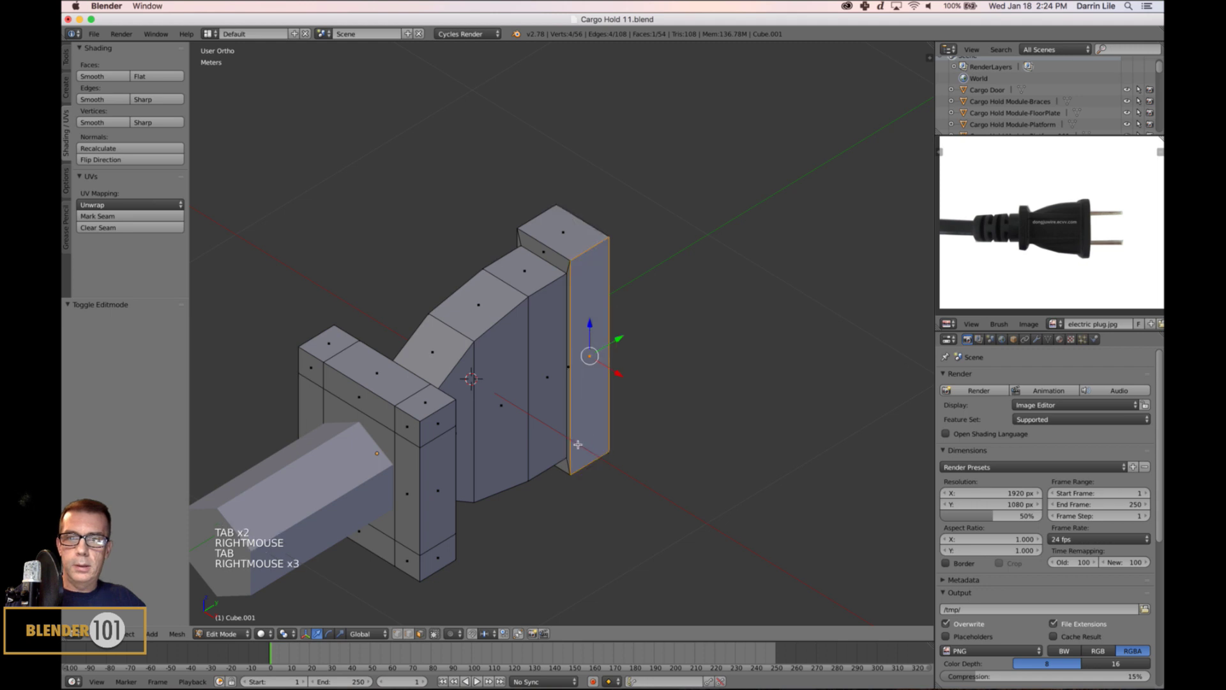
middle_drag(578, 444, 625, 429)
shift+right_click(521, 350)
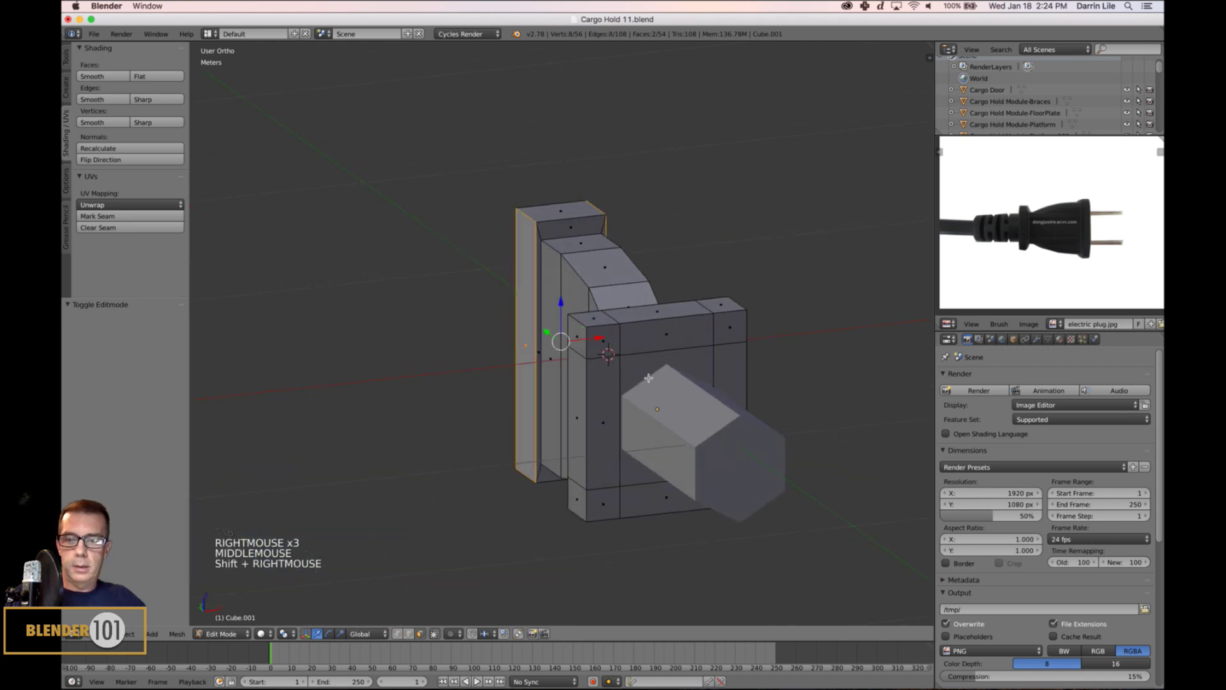
key(s)
key(x)
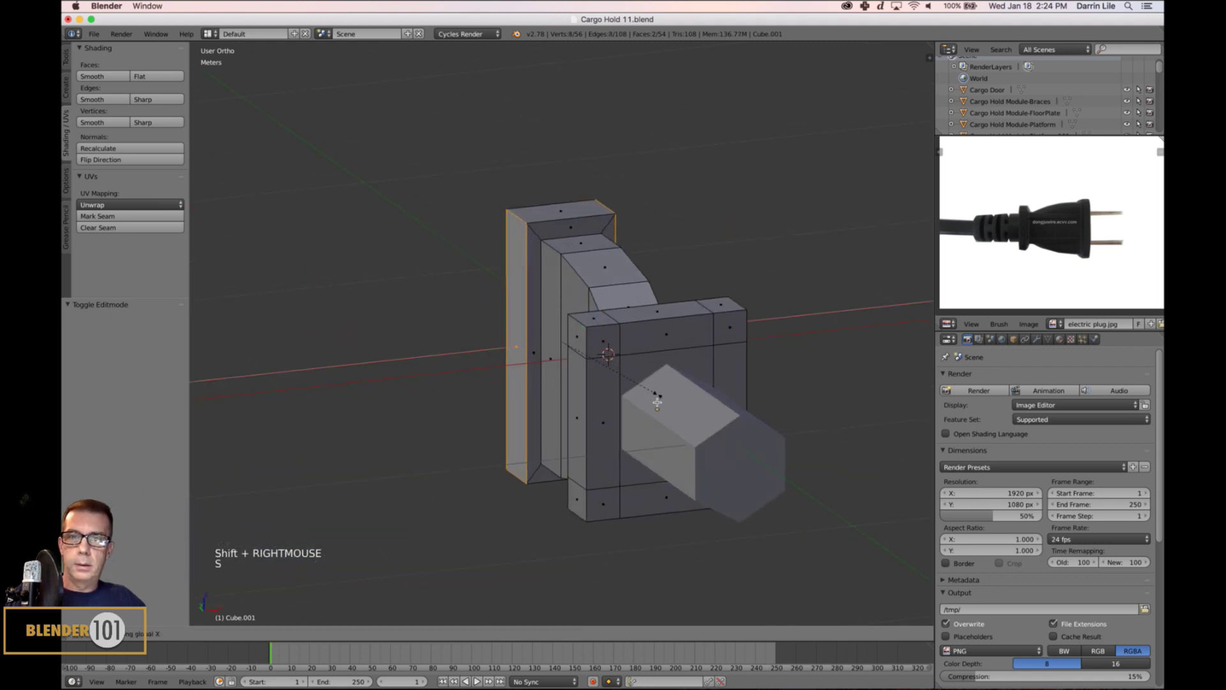
click(662, 421)
key(a)
key(Tab)
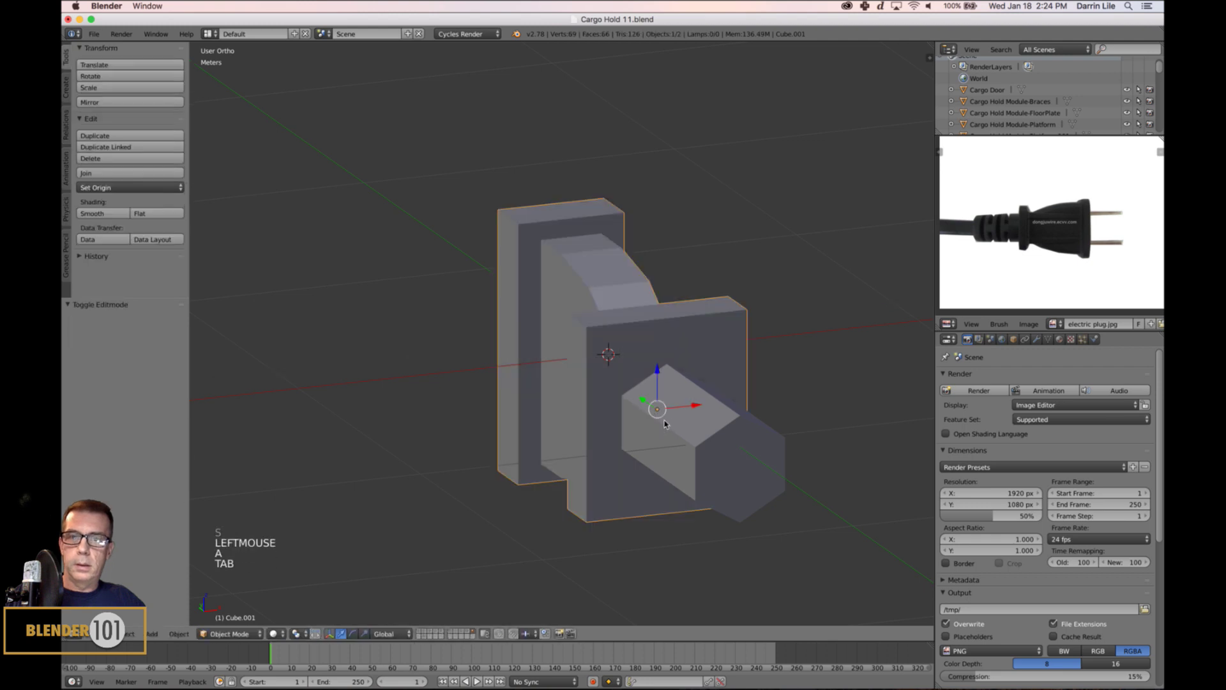
- In right-view wireframe, place the 3D cursor on the middle of the image's upper prong and add a cube there
middle_drag(663, 421, 650, 398)
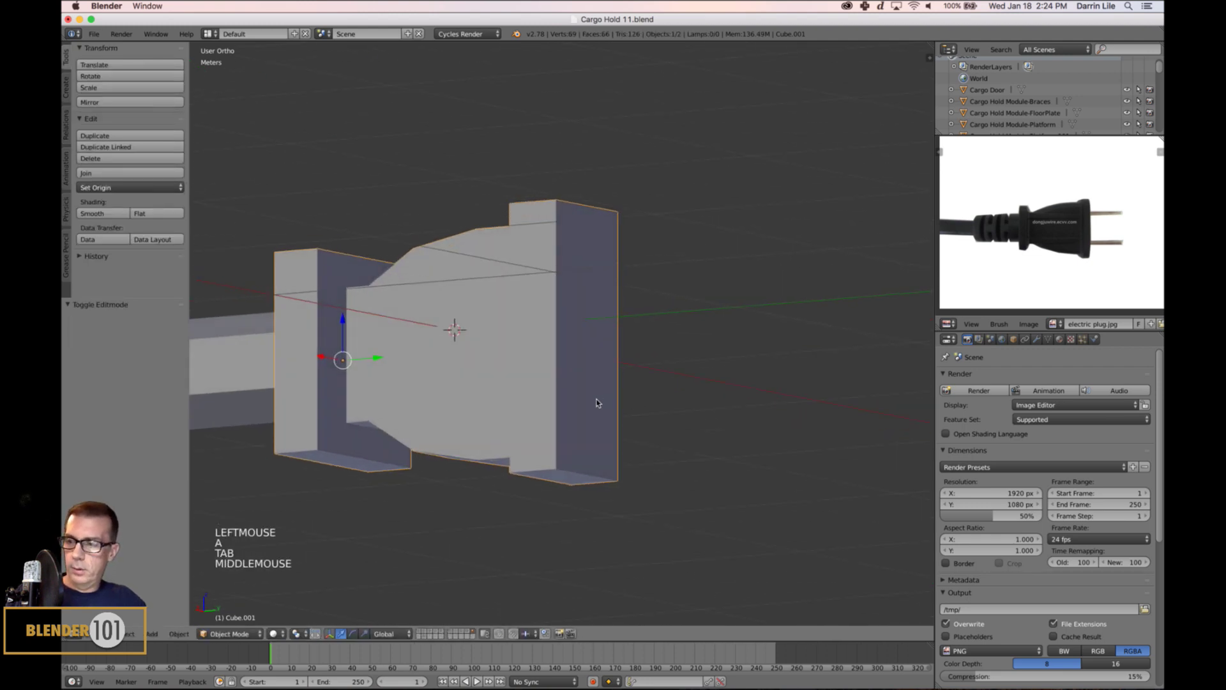
key(KP_3)
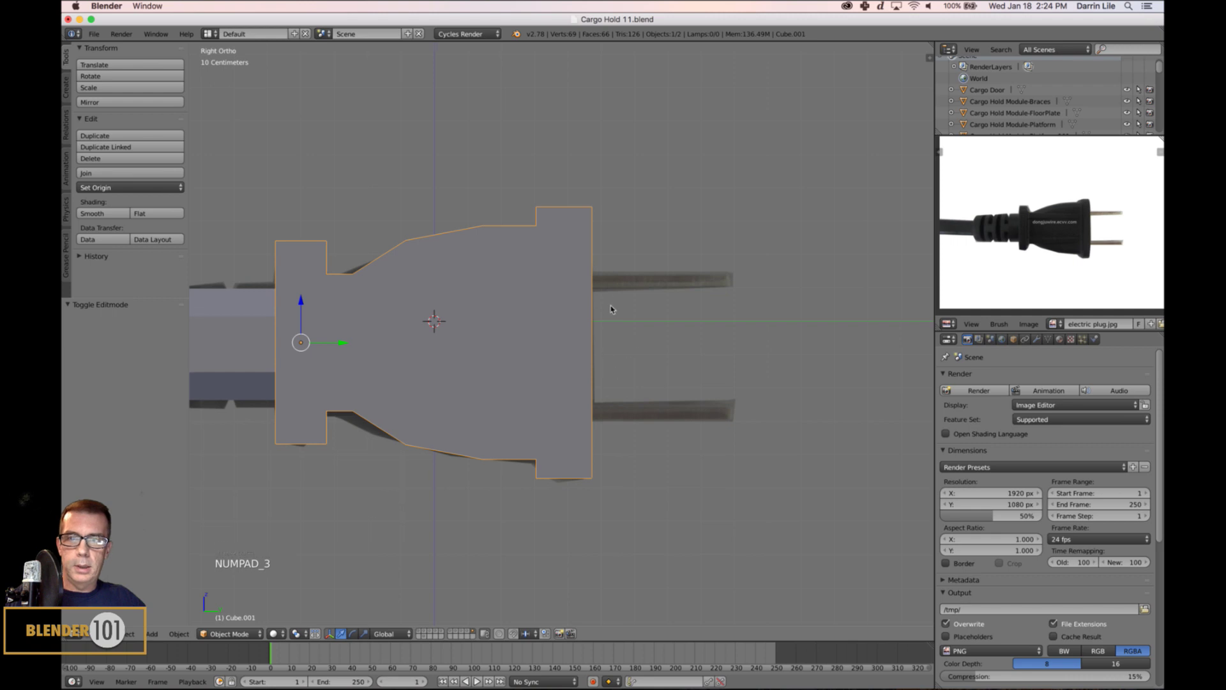
key(z)
shift+middle_drag(611, 310, 636, 320)
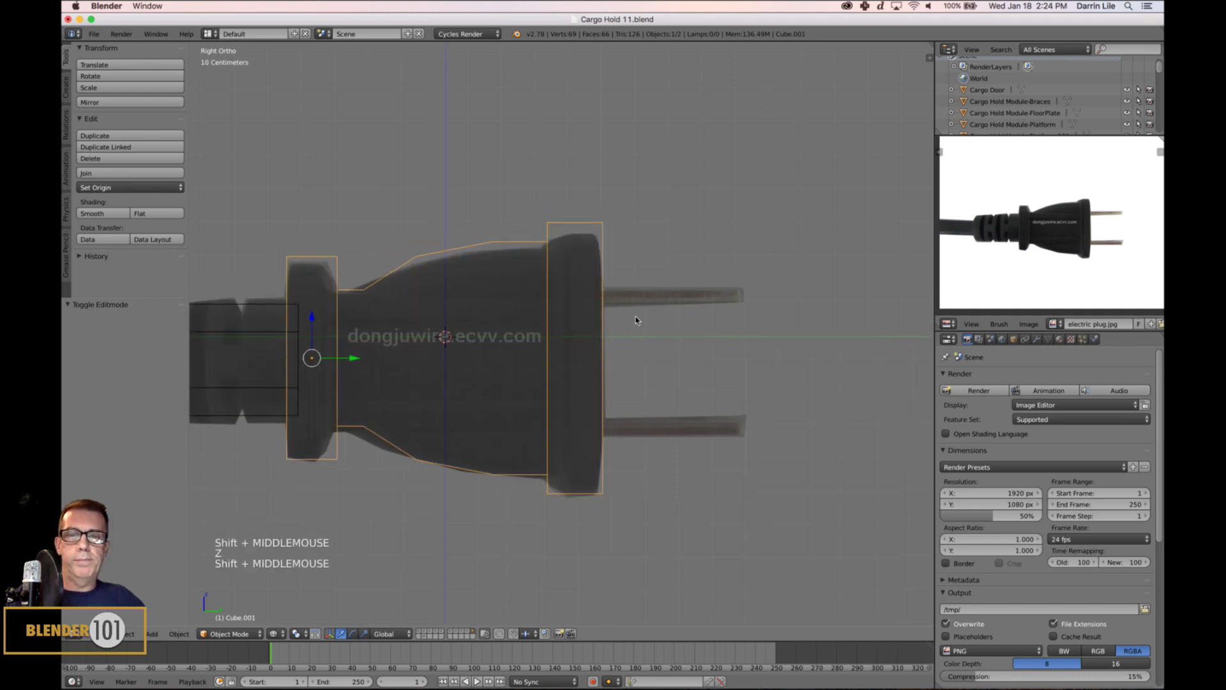
click(667, 297)
key(shift+a)
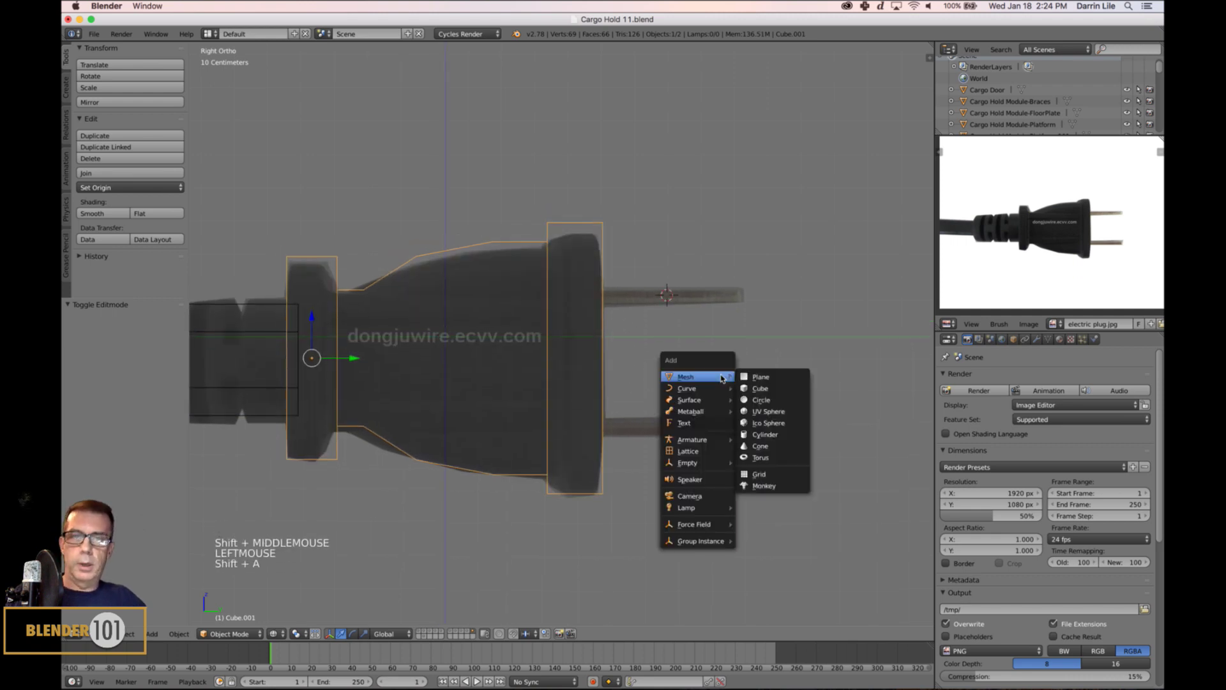
click(759, 388)
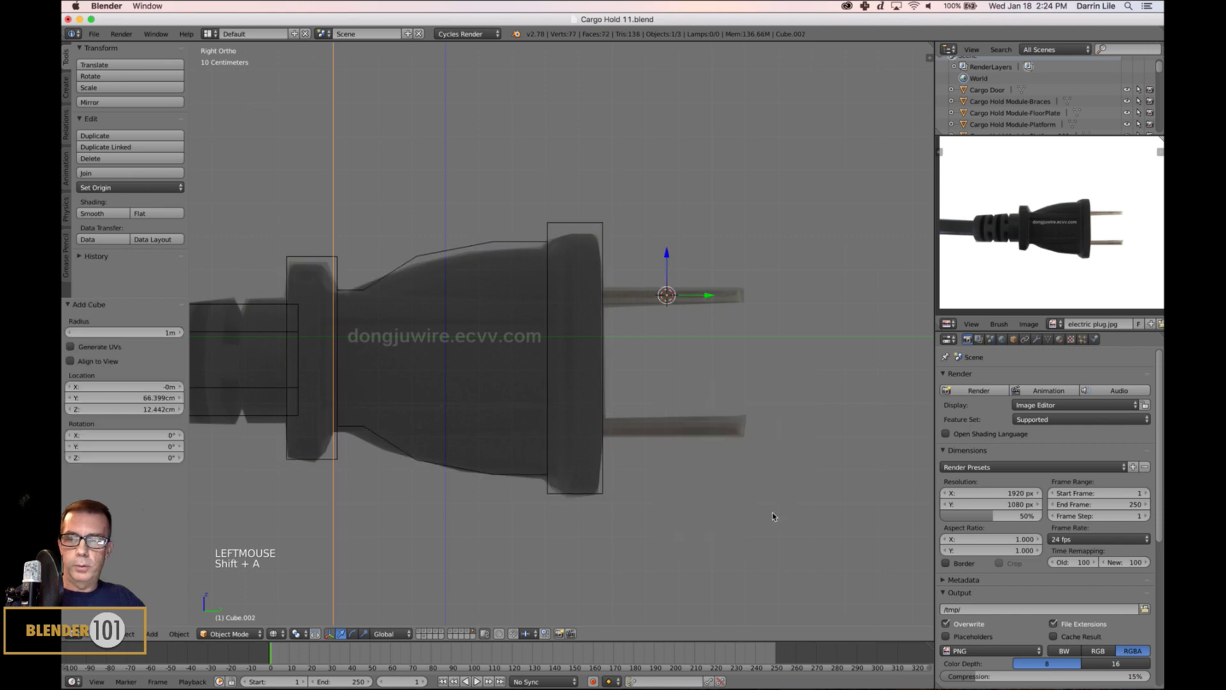
- Scale the new cube down uniformly to about 0.080
scroll(689, 495, down, 6)
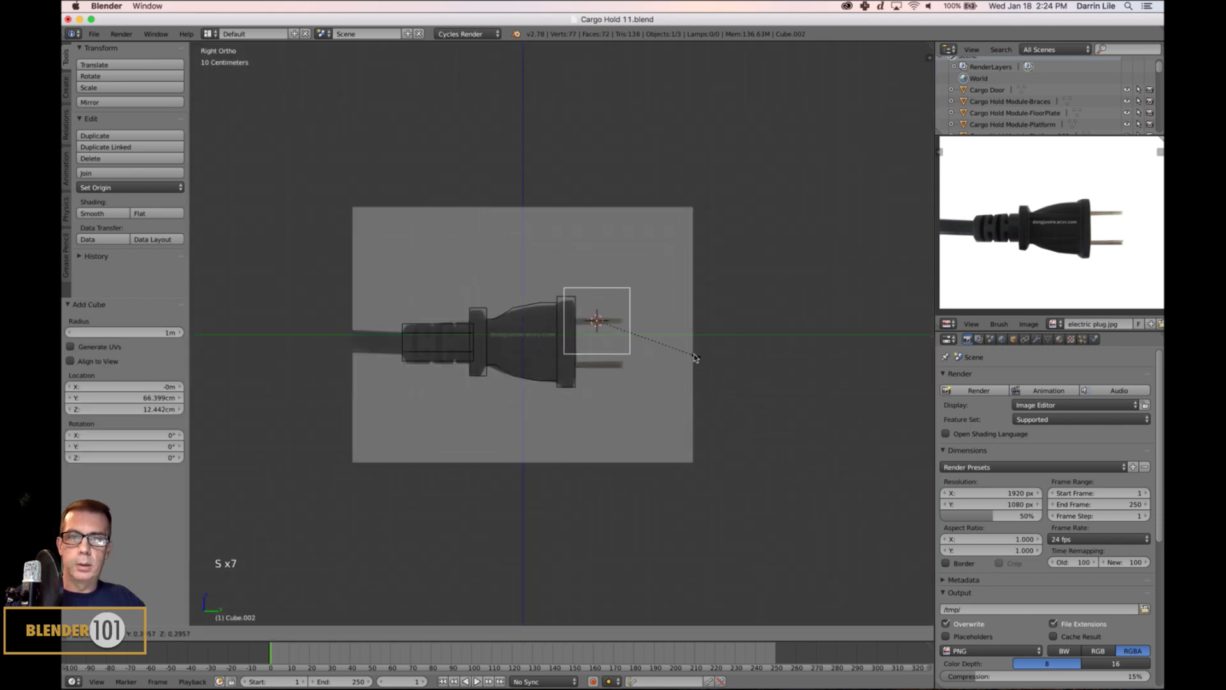
click(626, 323)
scroll(643, 351, up, 4)
shift+middle_drag(643, 351, 676, 351)
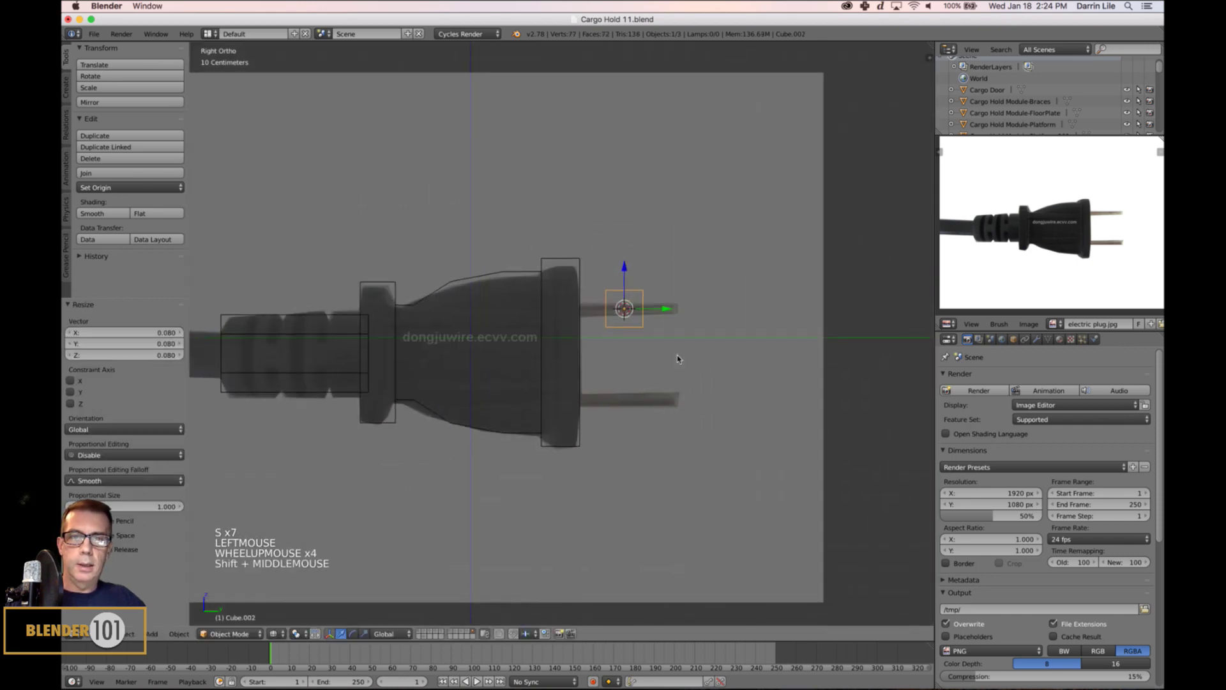
- Flatten the cube to about 0.351 along Z and stretch it along Y to match the upper prong, reaching into the rim
scroll(644, 377, up, 3)
key(s)
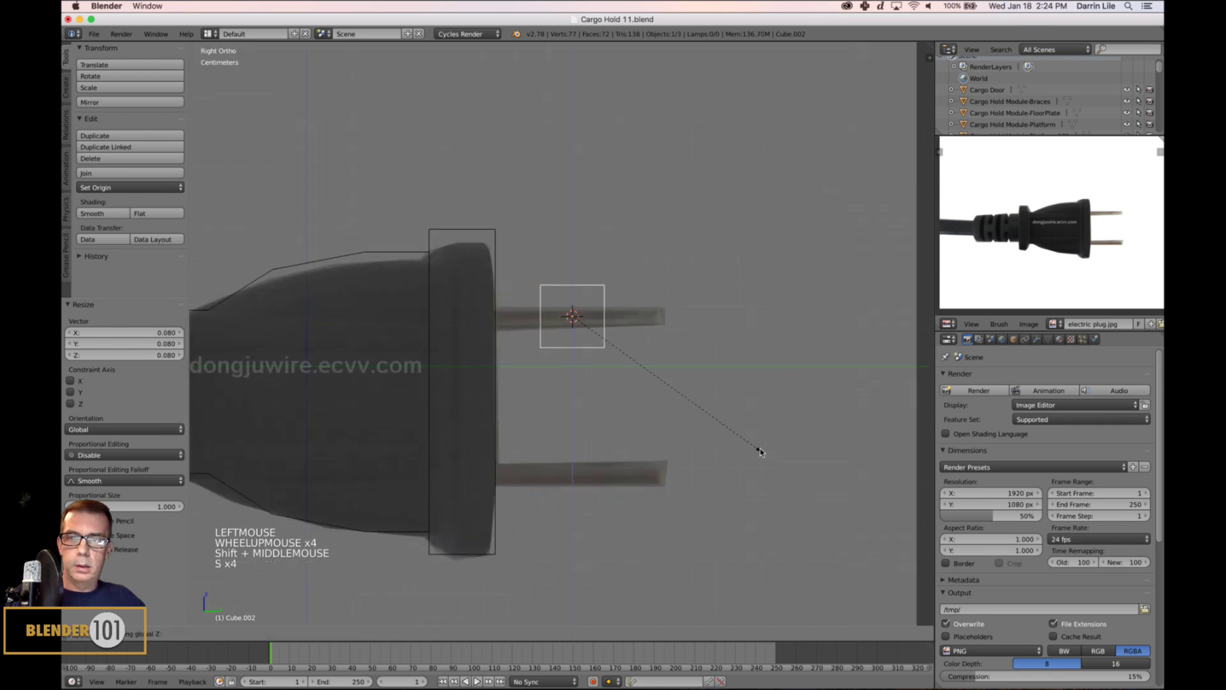
key(z)
click(651, 367)
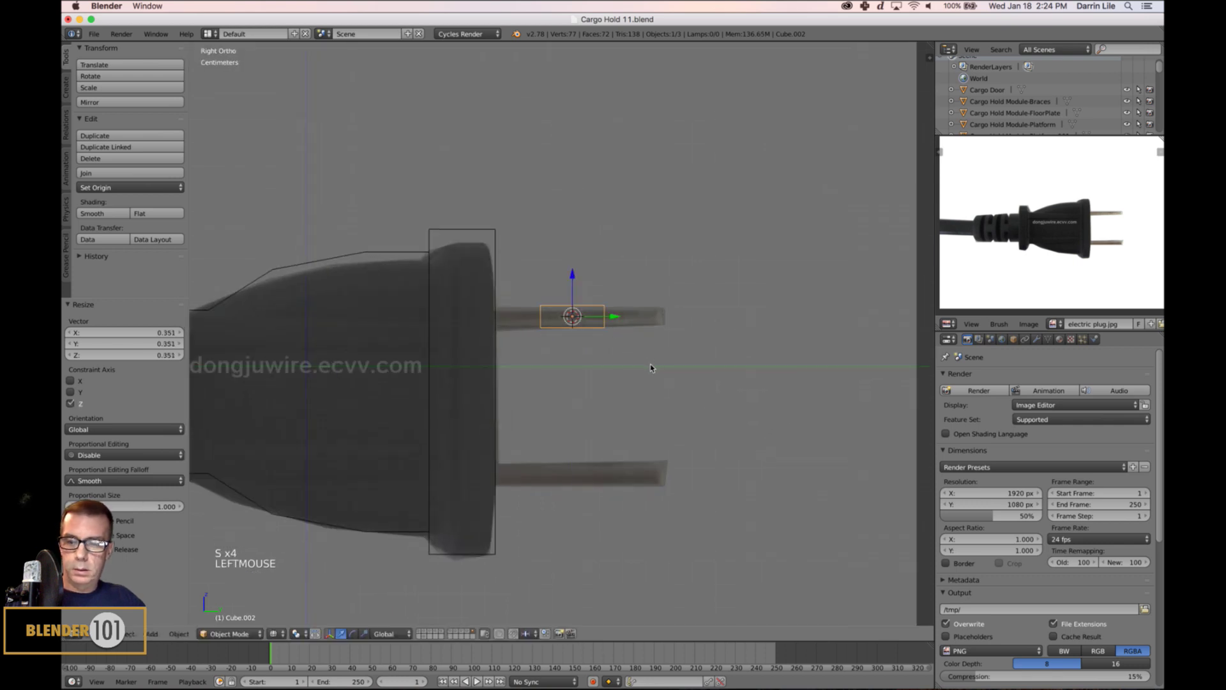
key(s)
key(y)
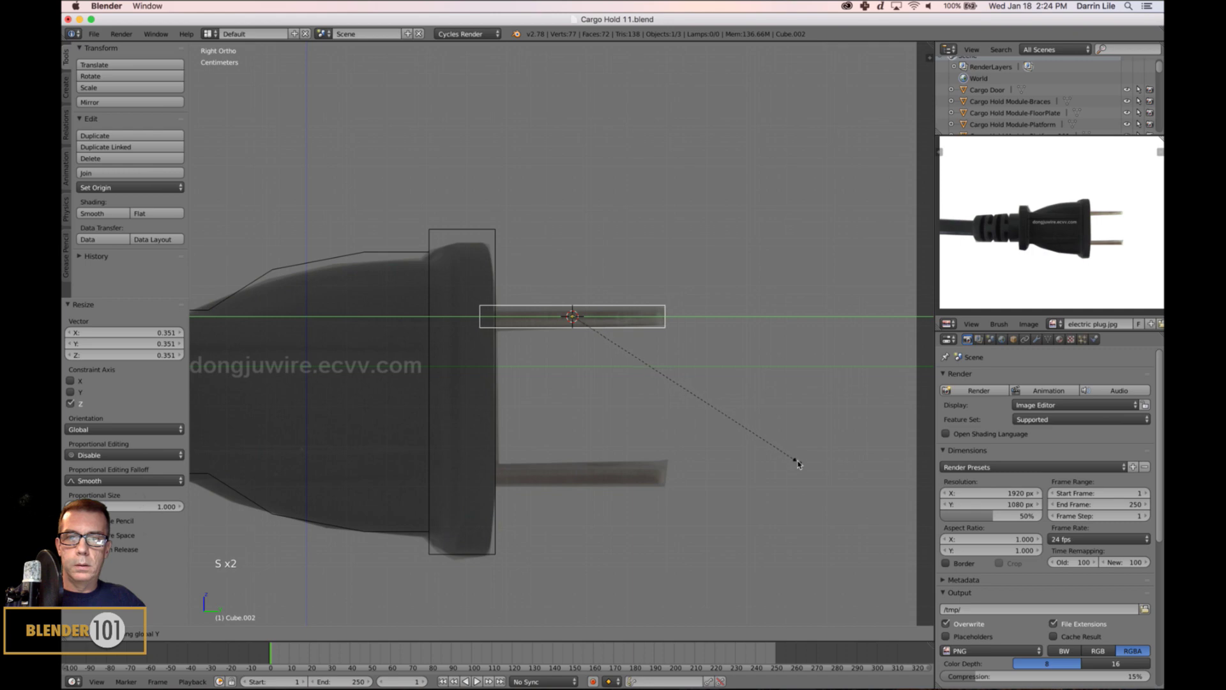
click(800, 468)
- Delete the prong's end face hidden inside the rim, and check the plug in solid shading
key(Tab)
right_click(478, 317)
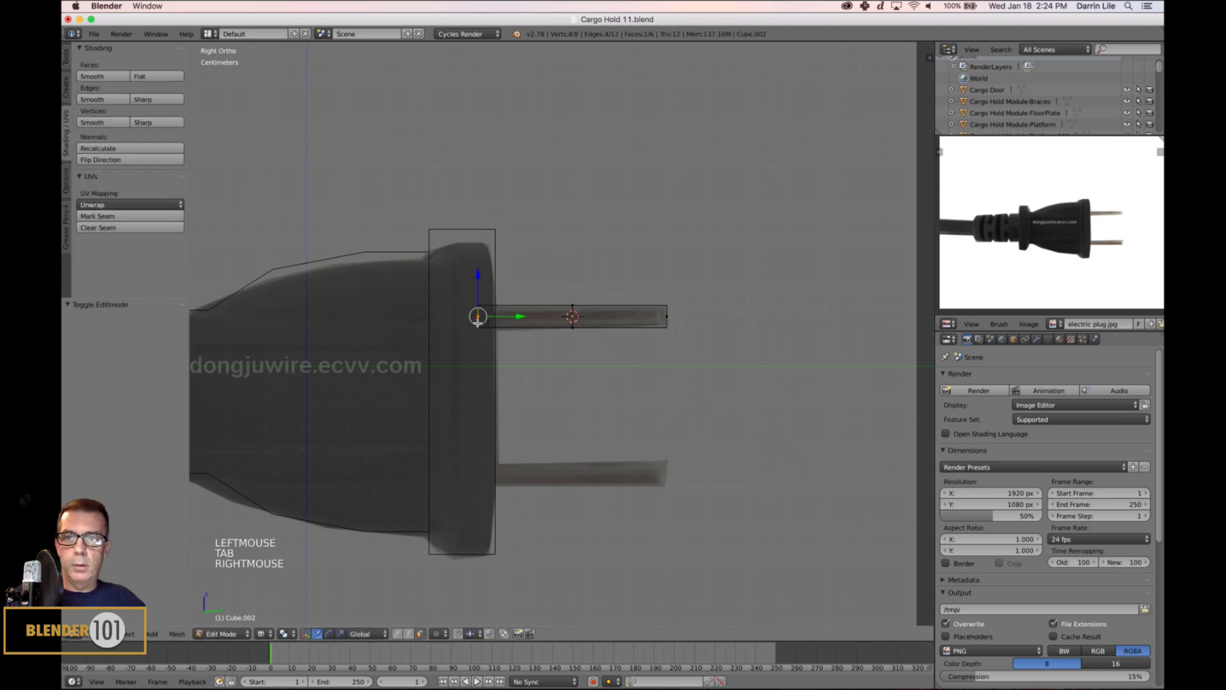
key(x)
click(592, 370)
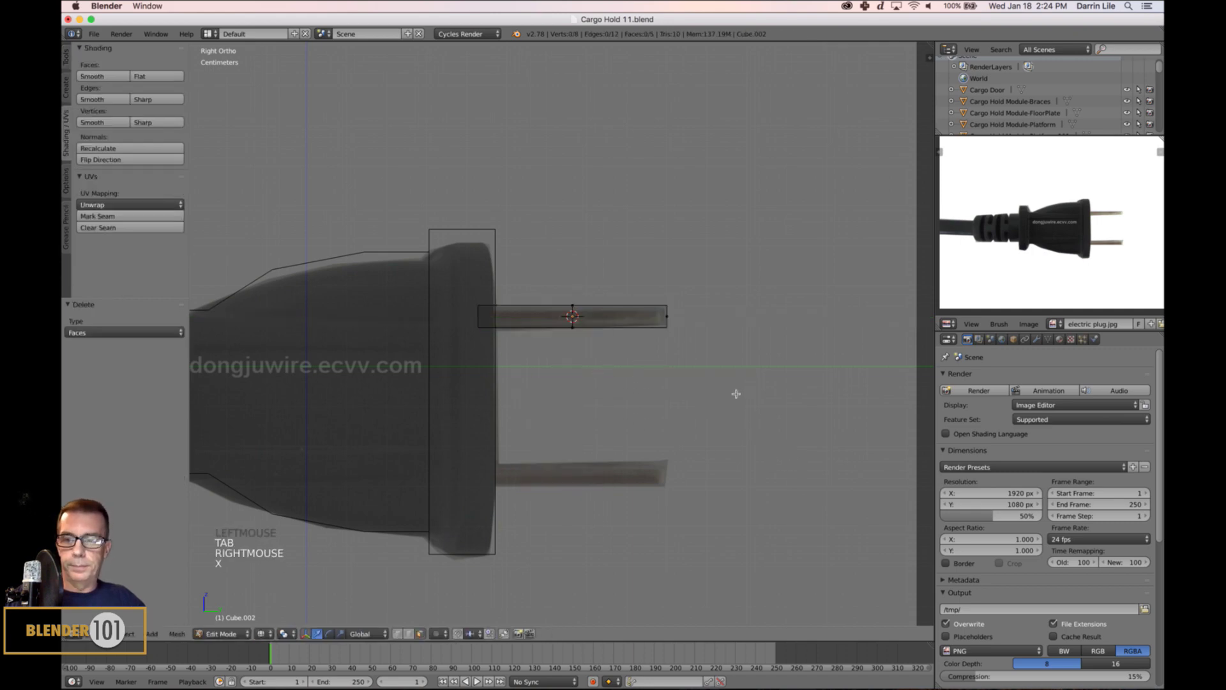
key(Tab)
key(z)
scroll(749, 383, down, 4)
mouse_move(755, 383)
middle_down()
mouse_move(725, 387)
mouse_move(734, 379)
middle_up()
key(KP_3)
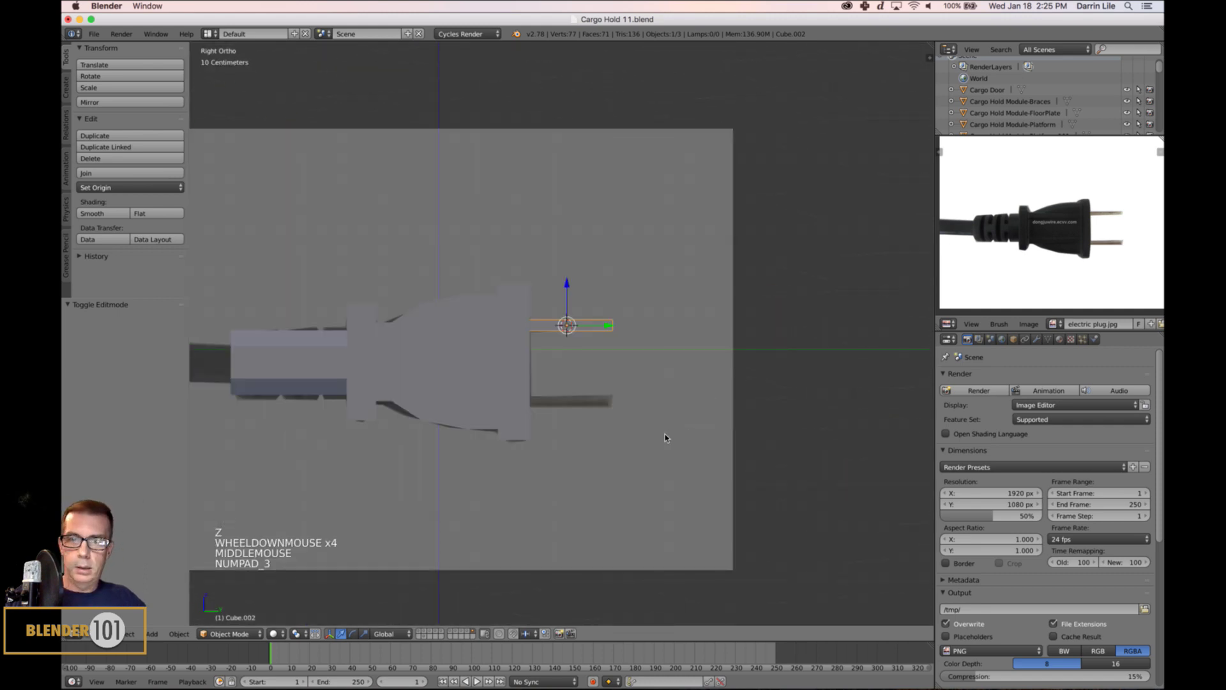
- Duplicate the upper prong and move the copy down along Z onto the image's lower prong
scroll(664, 437, up, 2)
key(z)
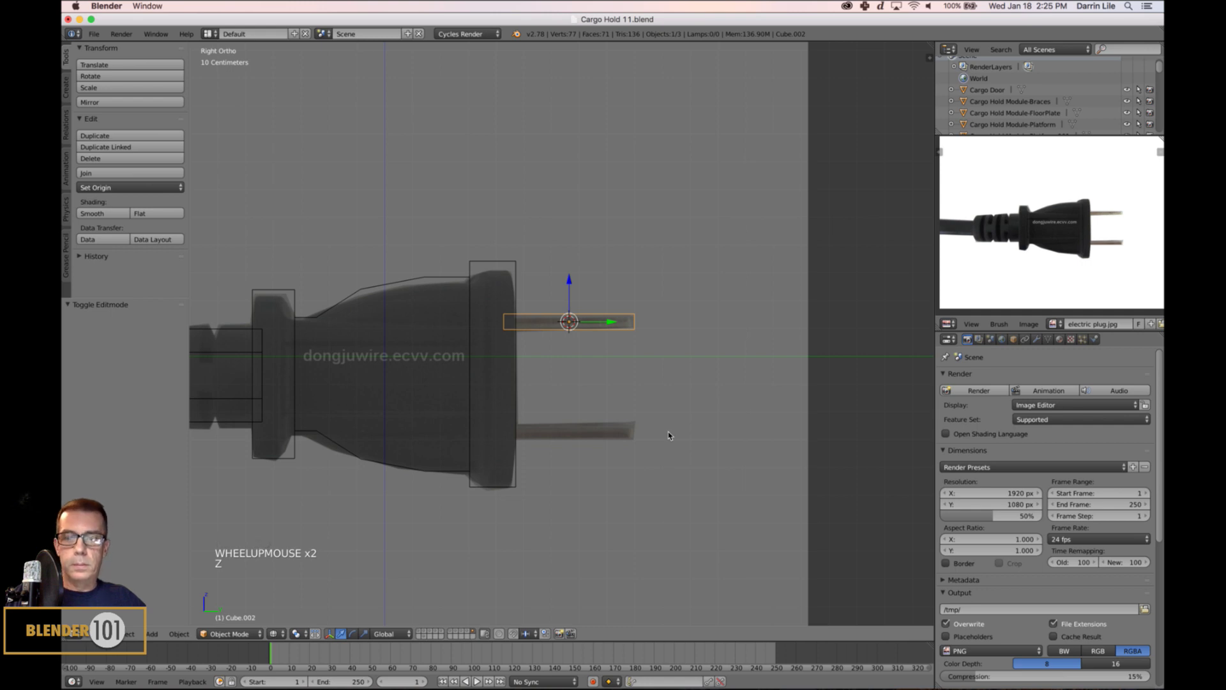
key(shift+d)
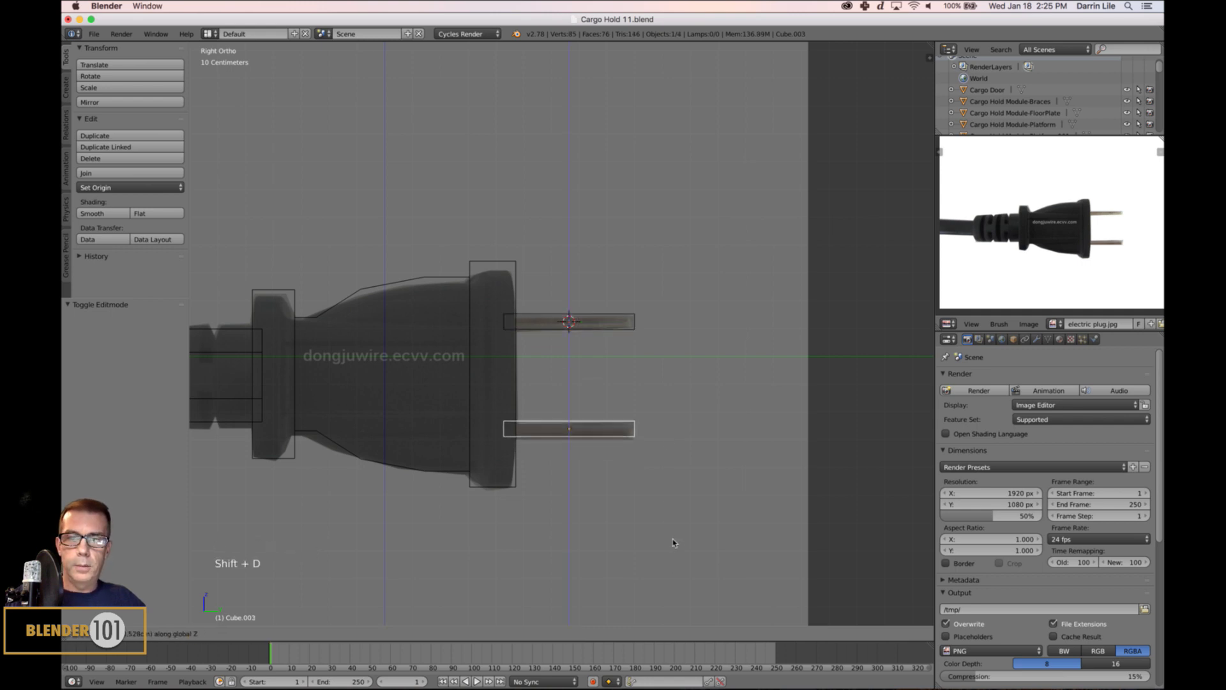
click(673, 543)
key(Tab)
key(a)
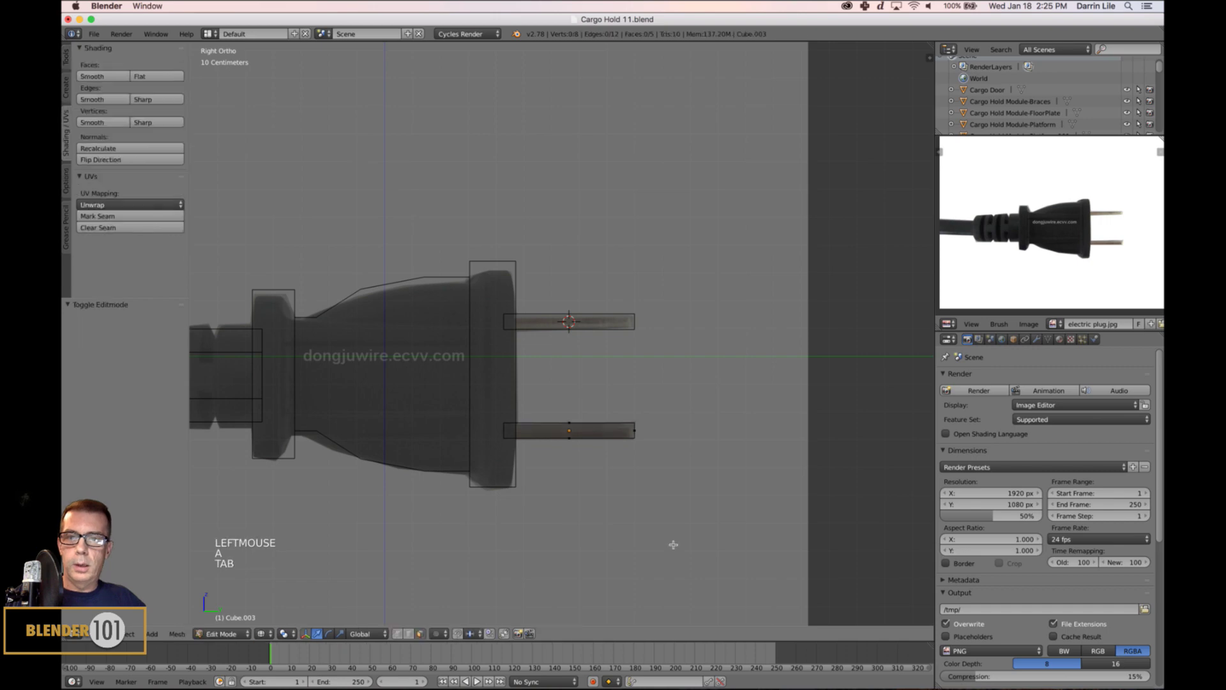
- Select the plug body in solid shading and return the 3D cursor to the scene origin
scroll(634, 464, down, 6)
mouse_move(665, 466)
middle_down()
mouse_move(646, 466)
mouse_move(632, 493)
mouse_move(687, 498)
mouse_move(673, 458)
middle_up()
key(z)
key(Tab)
scroll(594, 435, up, 2)
middle_drag(594, 435, 618, 452)
right_click(507, 396)
scroll(649, 454, down, 4)
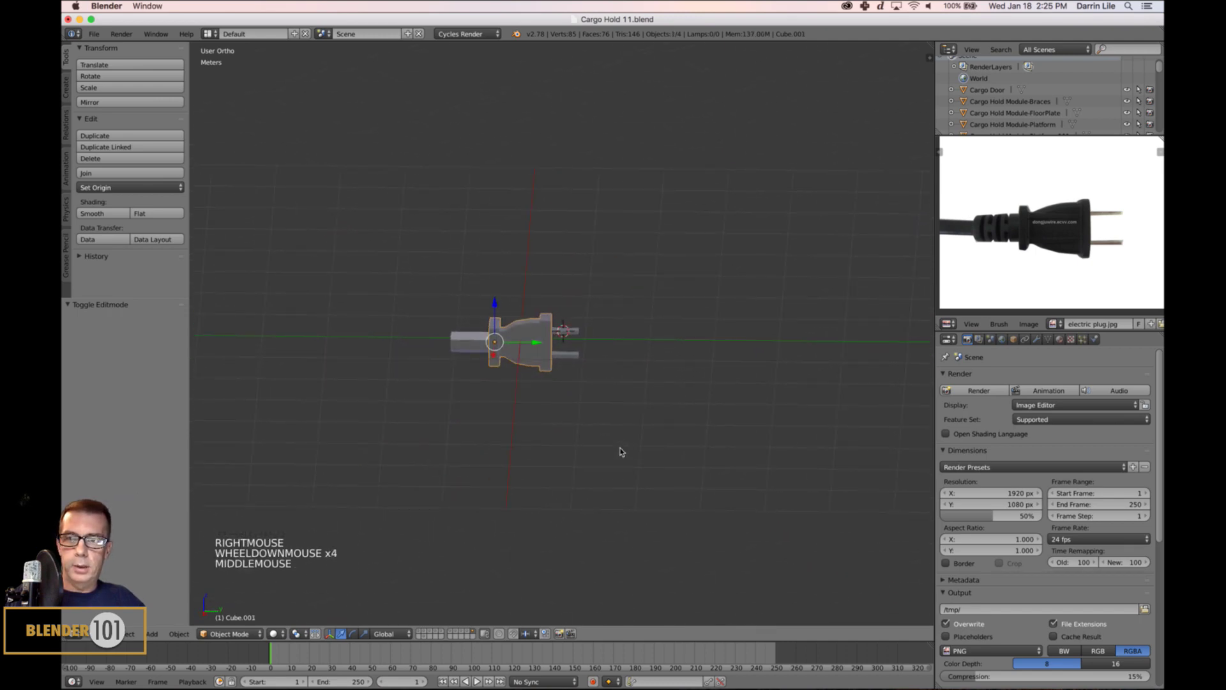
scroll(619, 452, up, 4)
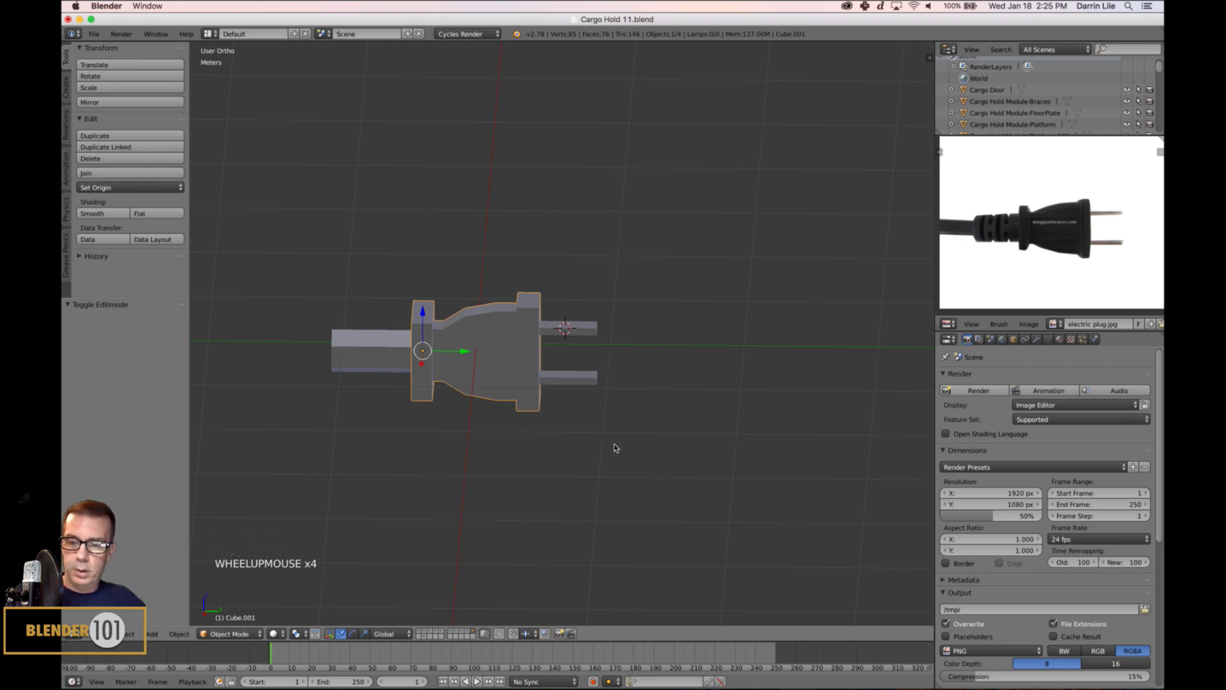
key(shift+c)
middle_drag(638, 446, 701, 446)
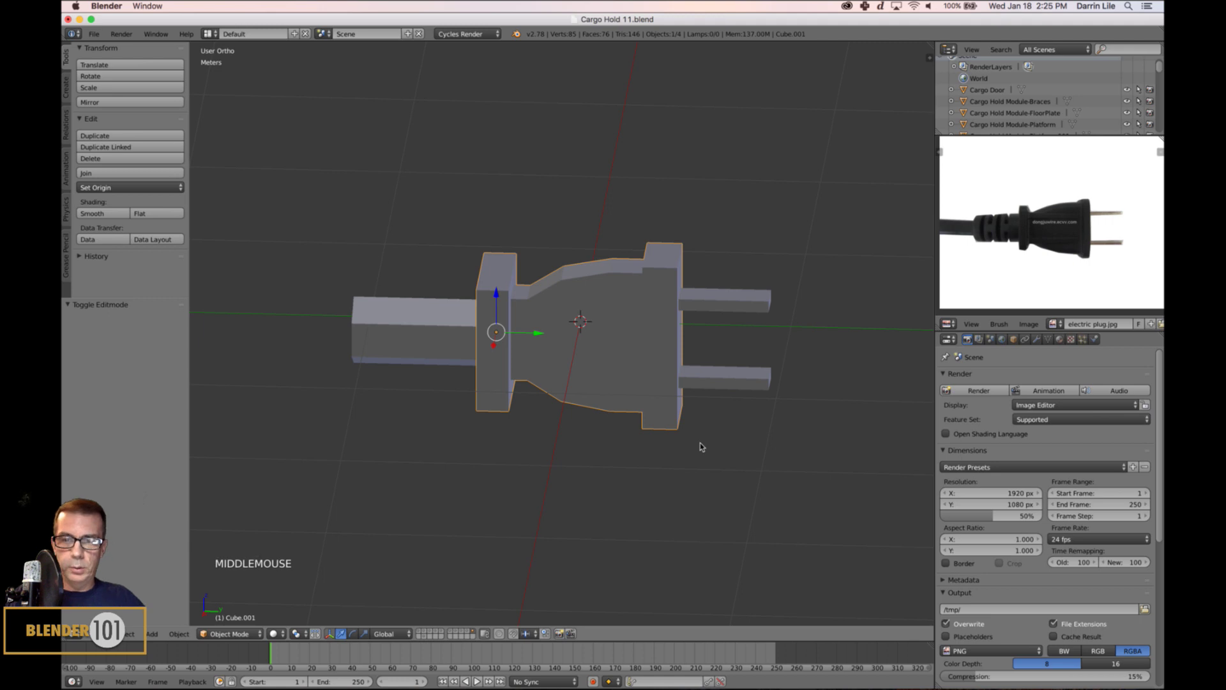
- Select the plug body, strain relief cylinder and both prongs, and join them into a single object
key(ctrl+j)
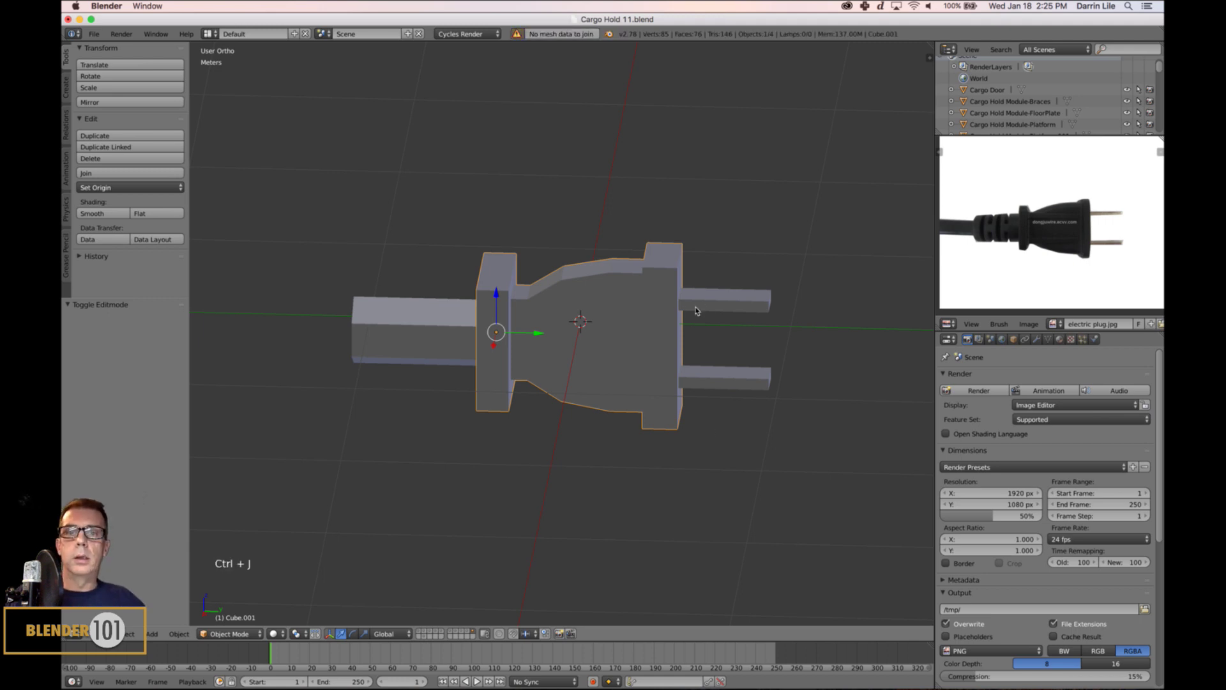
key(a)
key(a)
key(a)
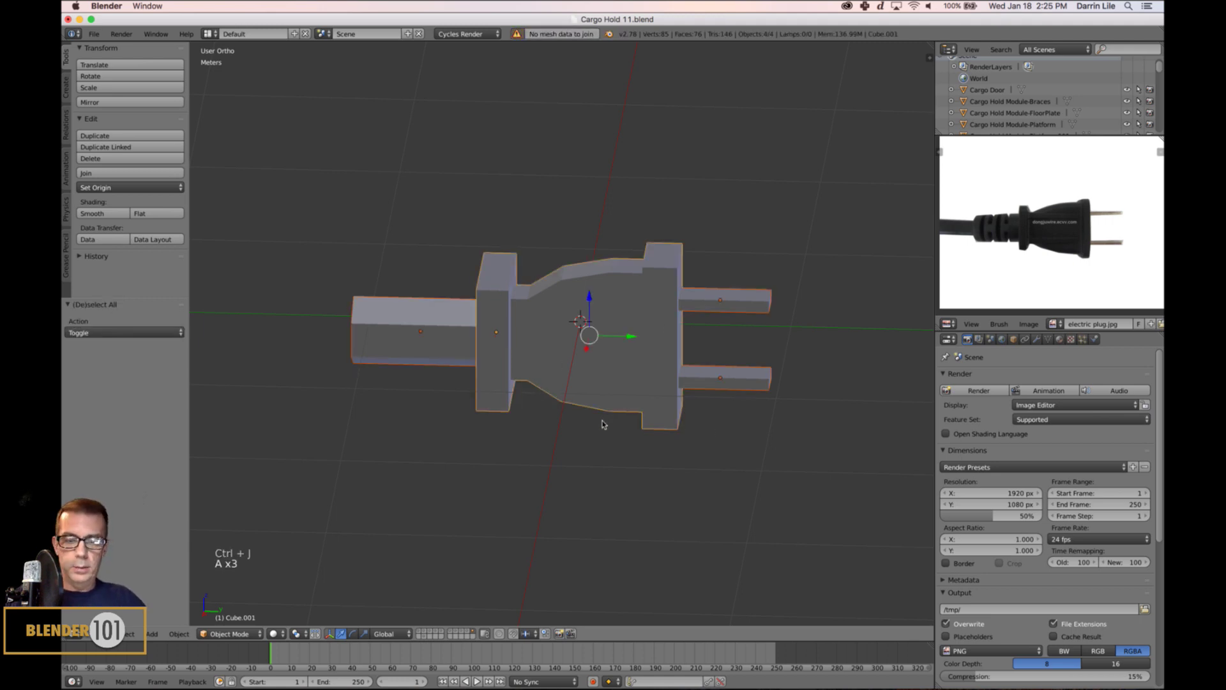
key(ctrl+j)
scroll(539, 432, down, 1)
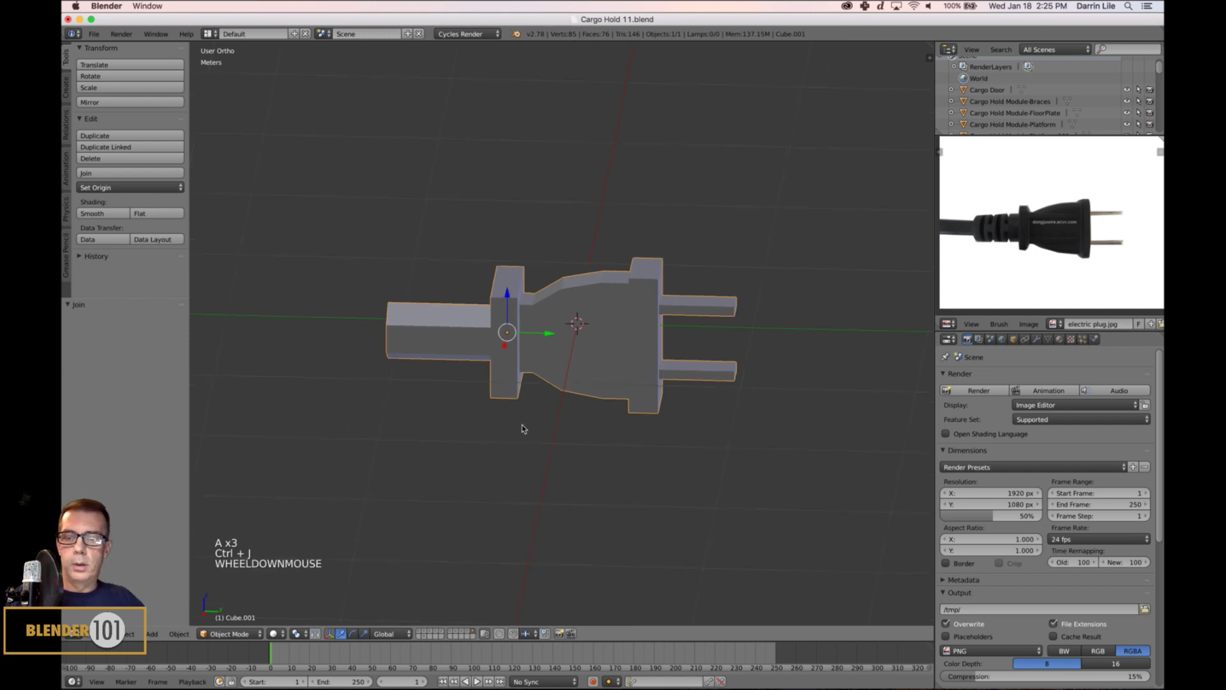
mouse_move(538, 431)
middle_down()
mouse_move(559, 416)
mouse_move(520, 424)
mouse_move(537, 435)
middle_up()
scroll(538, 433, down, 2)
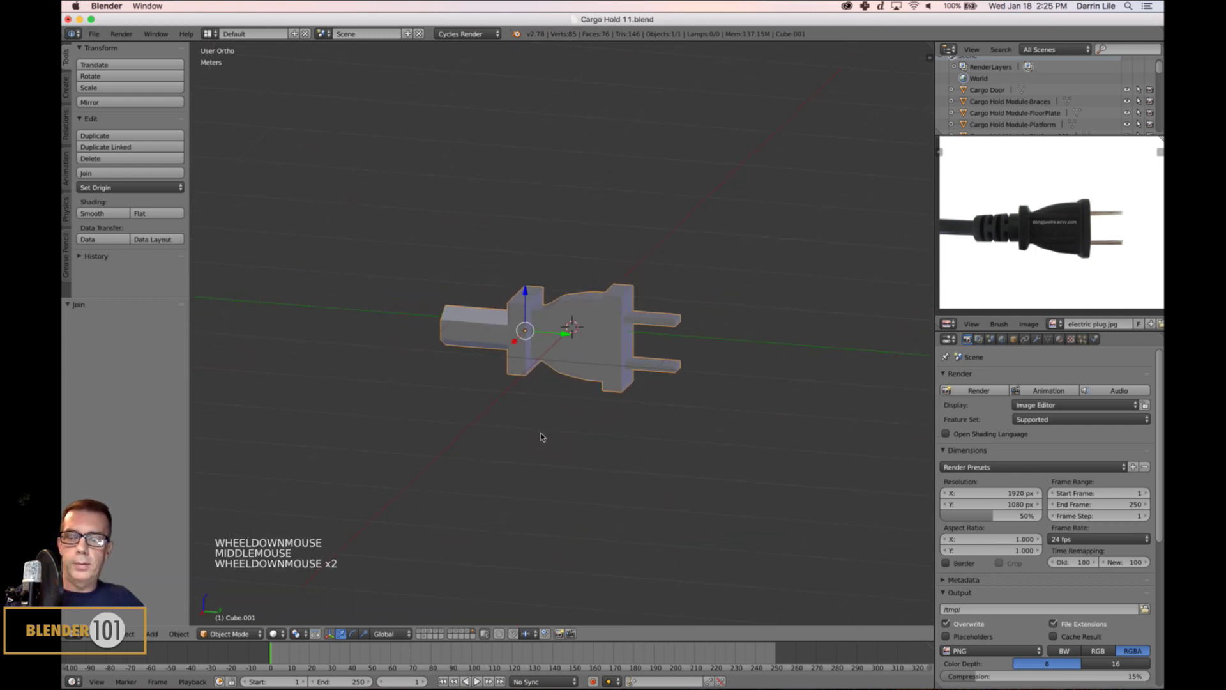
scroll(553, 432, up, 2)
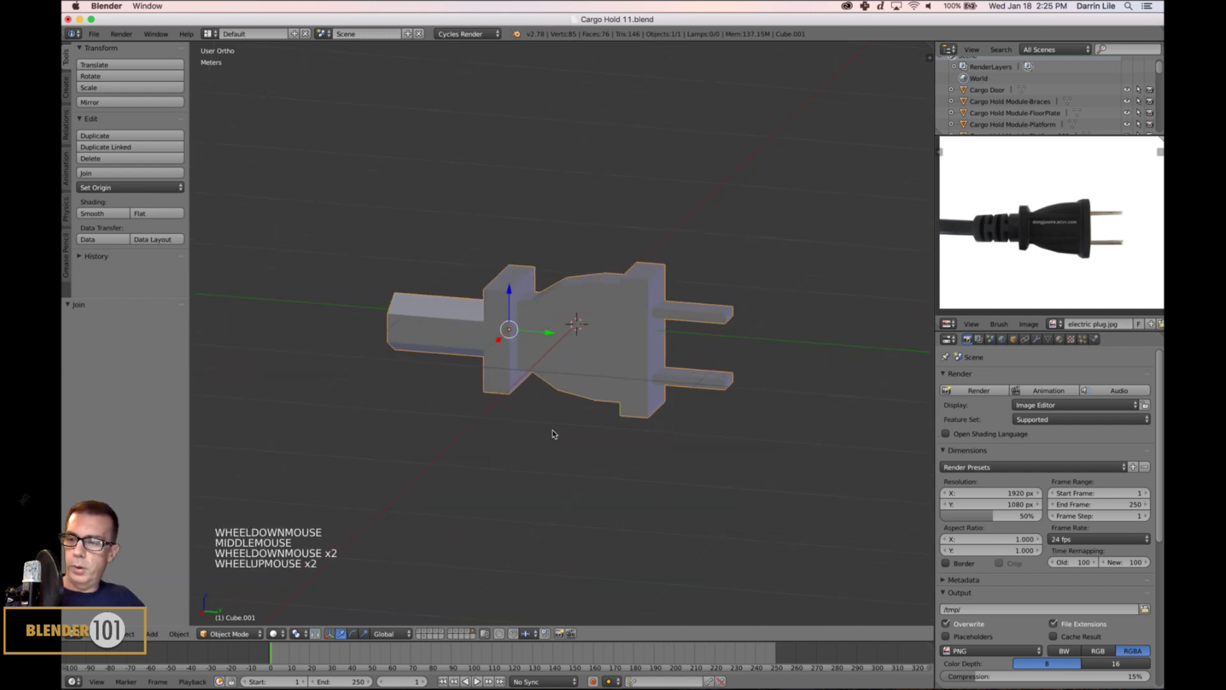
- Show the layers containing the desk lamp, folding chair, table and outlet box alongside the plug
shift+click(469, 635)
shift+click(466, 630)
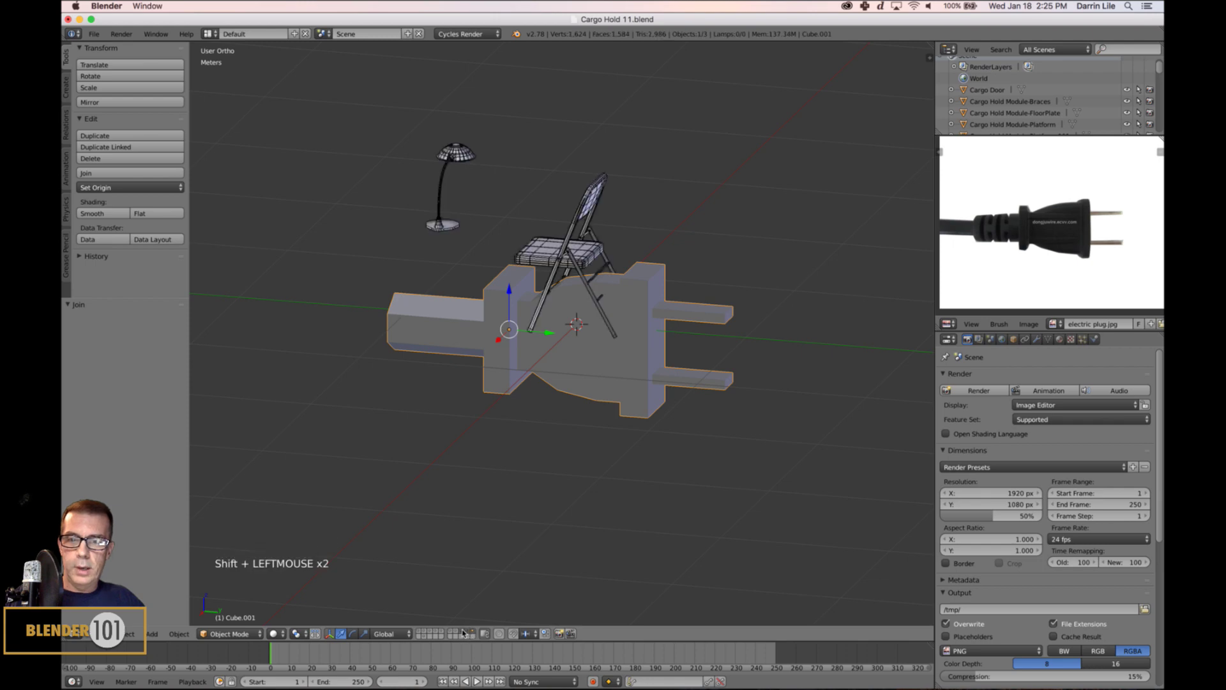
shift+click(460, 633)
shift+click(452, 632)
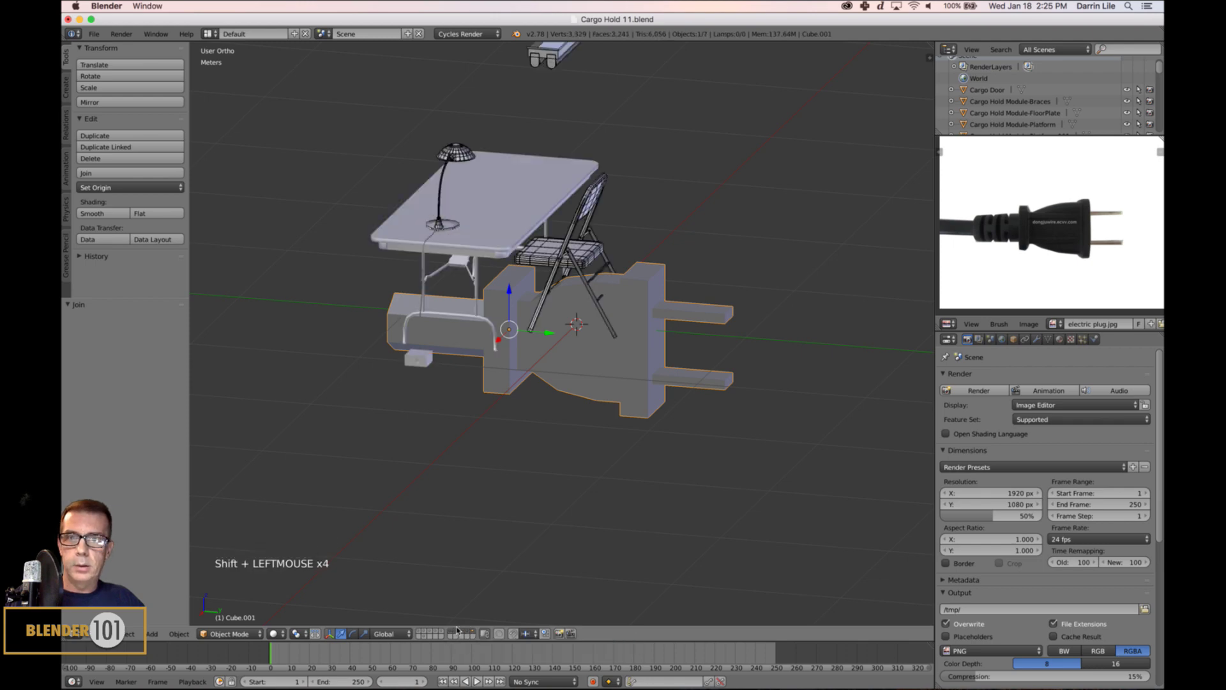
- Scale the joined plug down to about 0.059 to suit the size of the furniture
scroll(549, 485, up, 4)
shift+middle_drag(551, 401, 625, 422)
right_click(659, 377)
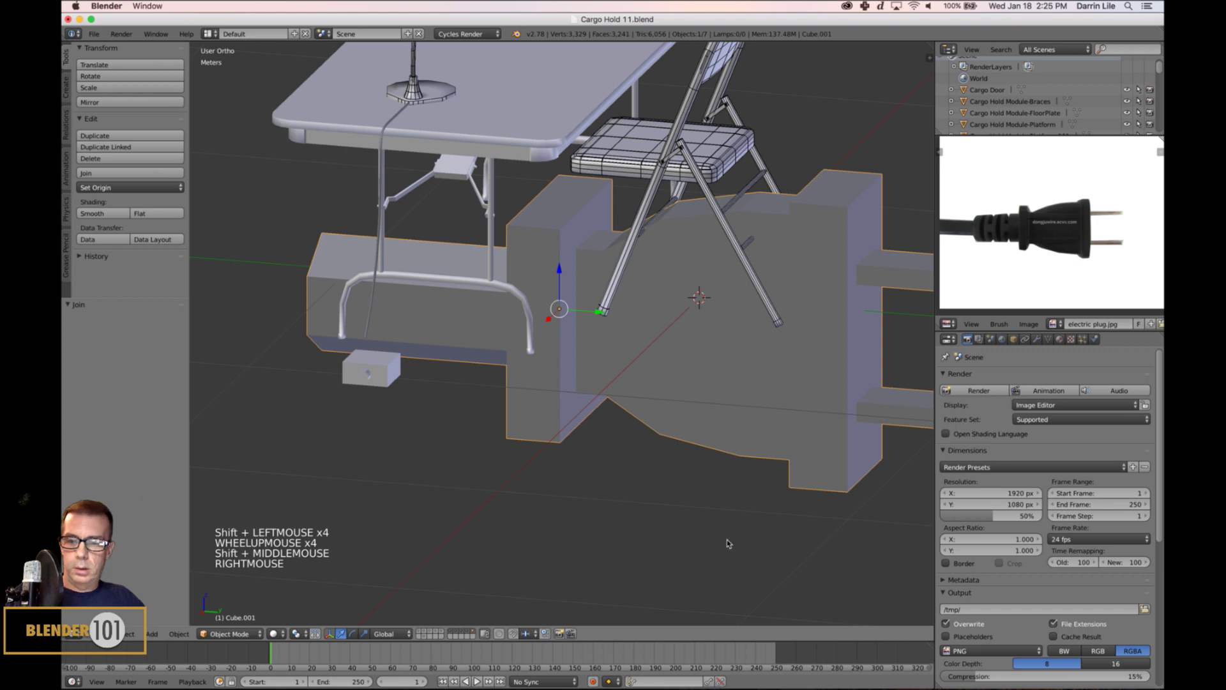
key(s)
key(s)
click(576, 313)
scroll(582, 329, up, 3)
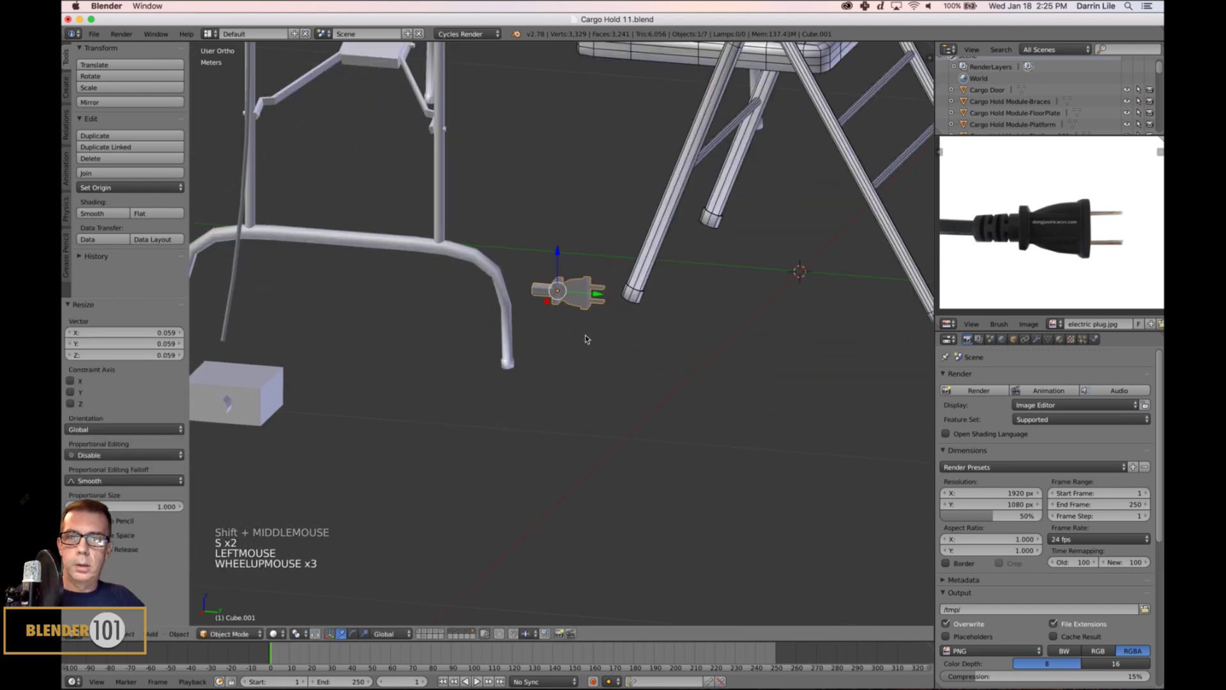
- Rotate the plug -90° about the X axis so its prongs point down
shift+middle_drag(585, 334, 590, 343)
key(r)
key(x)
key(9)
key(0)
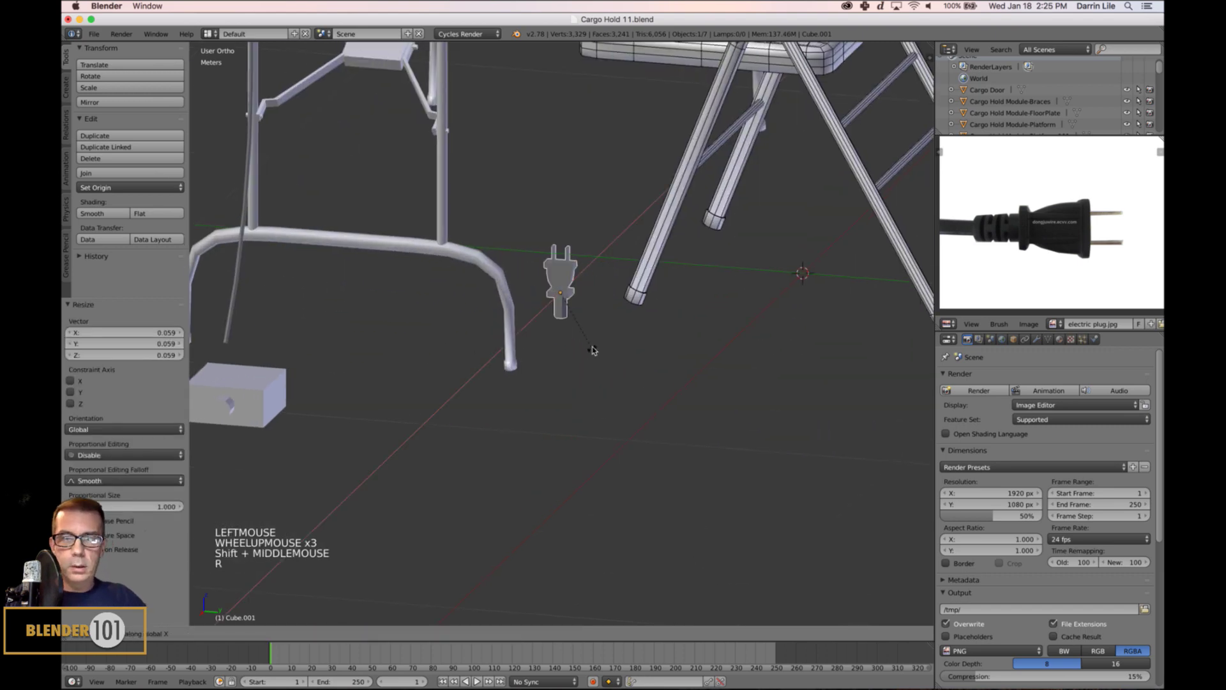
key(r)
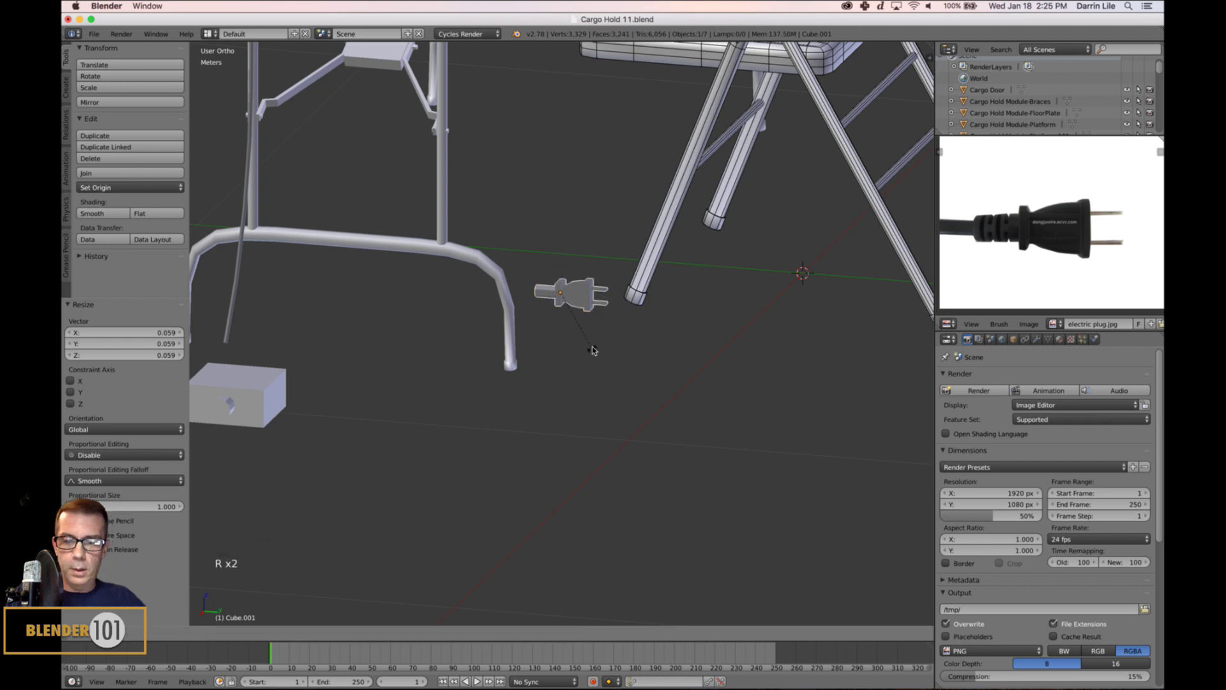
key(minus)
key(9)
key(0)
key(Return)
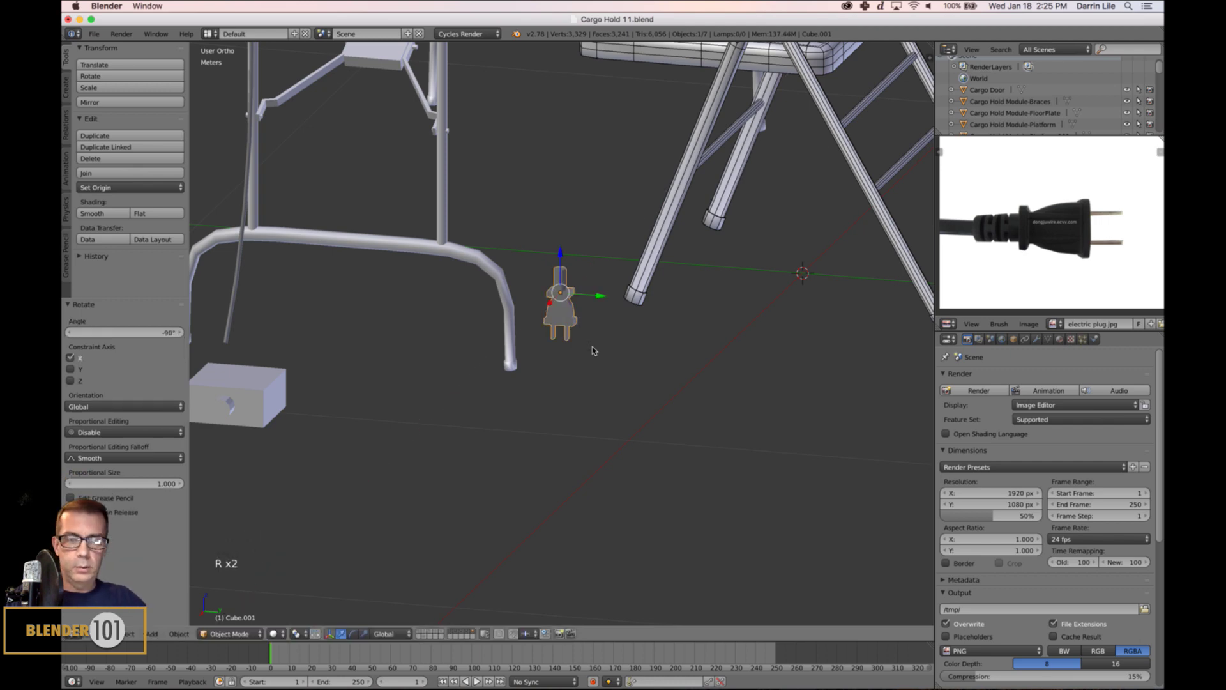
- Move the plug about -53.9 cm along Y toward the lamp cord and outlet box
drag(593, 303, 265, 285)
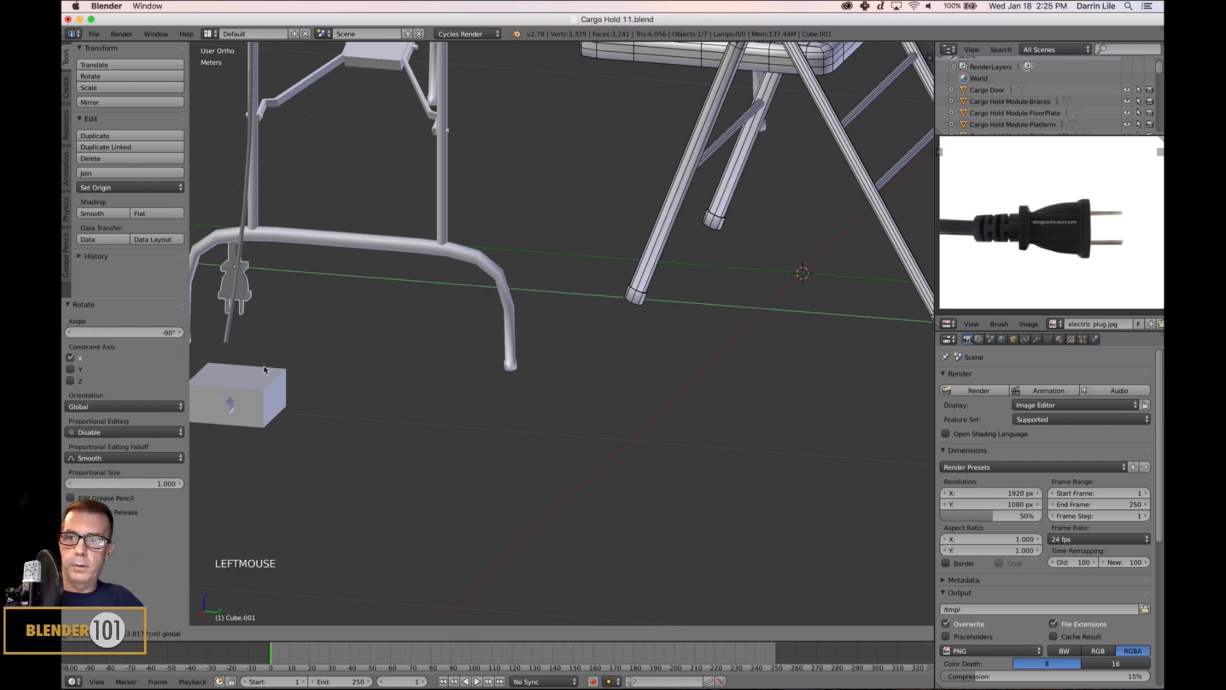
scroll(283, 370, up, 3)
shift+middle_drag(282, 370, 676, 337)
- Select the outlet box, display the scene in Texture shading and view the outlets in perspective
right_click(457, 405)
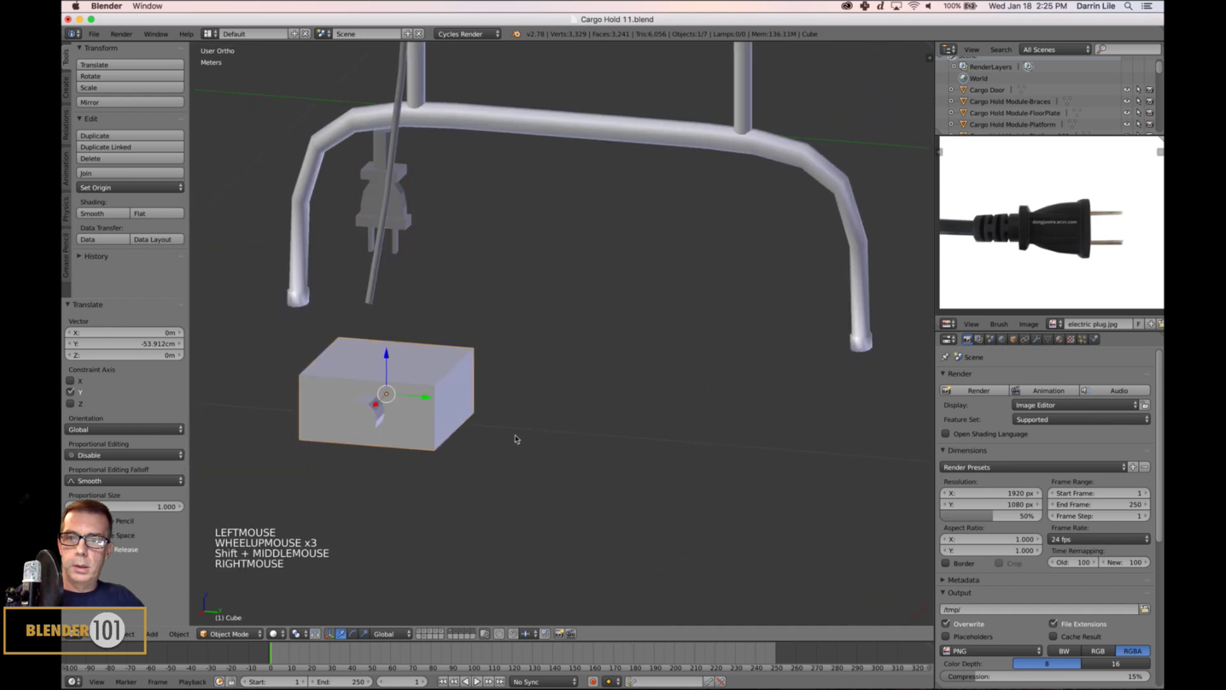
middle_drag(514, 433, 447, 566)
key(KP_Decimal)
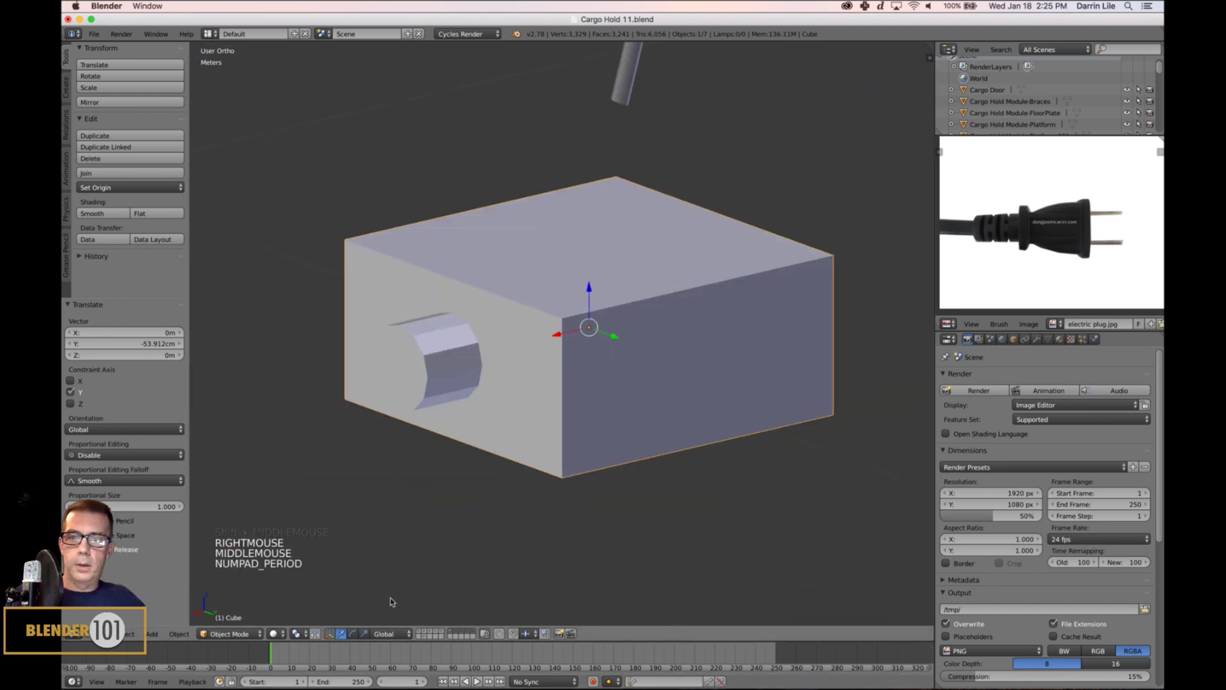
click(285, 636)
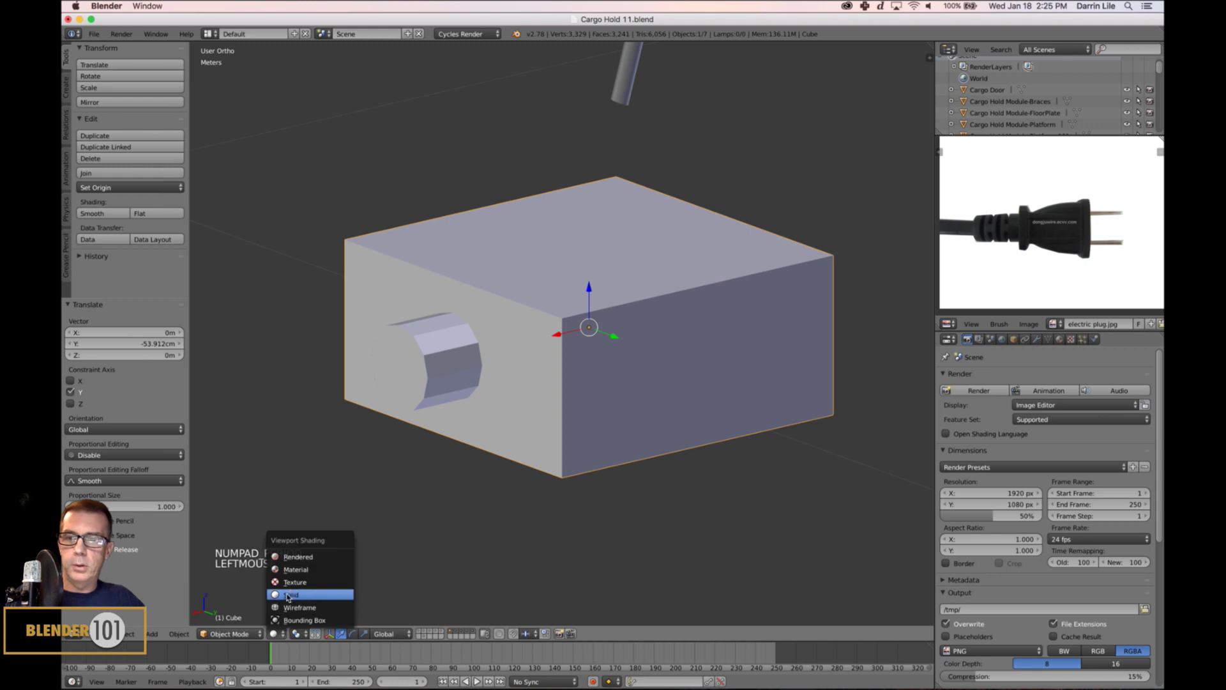
click(306, 596)
scroll(573, 464, down, 2)
scroll(629, 495, down, 3)
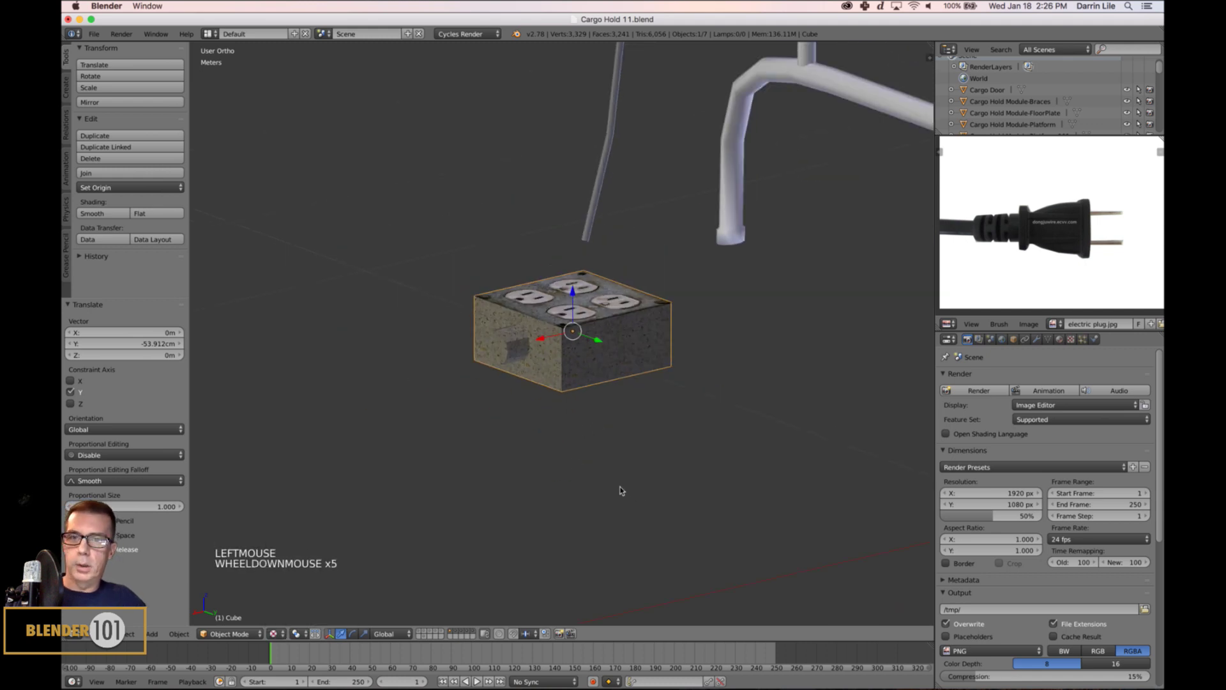
key(KP_5)
middle_drag(617, 457, 832, 132)
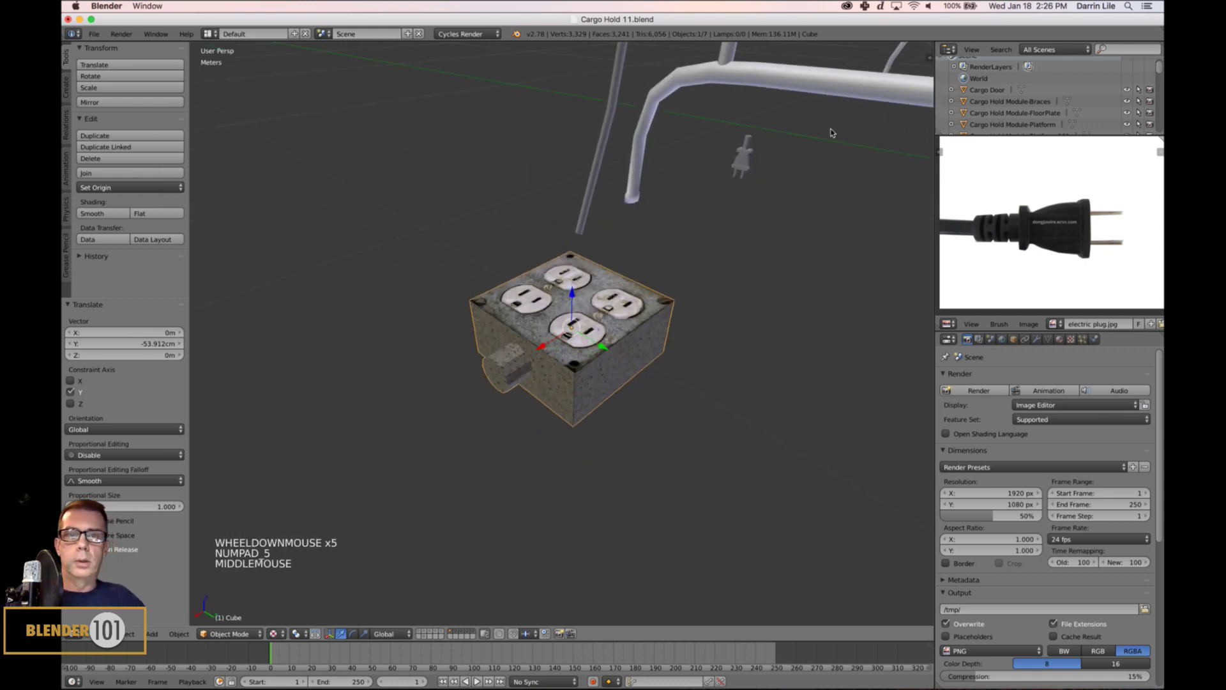
- Select the plug, move it to the outlet box along Y and X, and raise it about 15.3 cm along Z
right_click(750, 157)
drag(733, 160, 547, 314)
drag(559, 268, 559, 304)
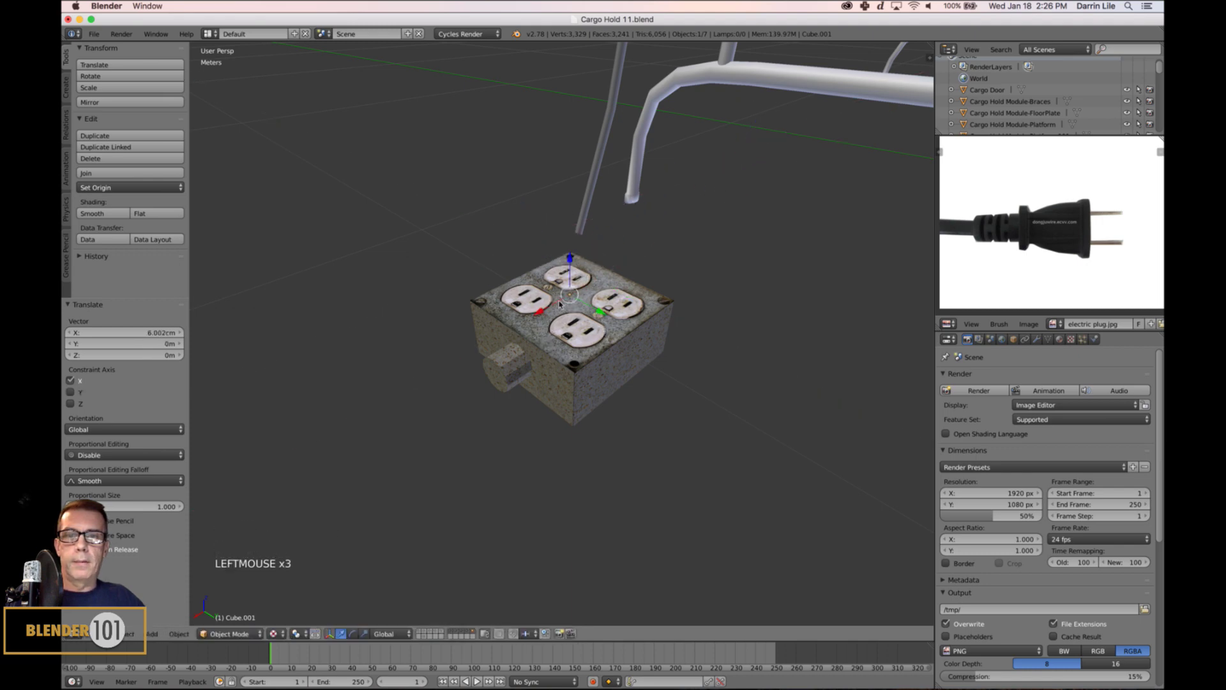
drag(572, 257, 577, 186)
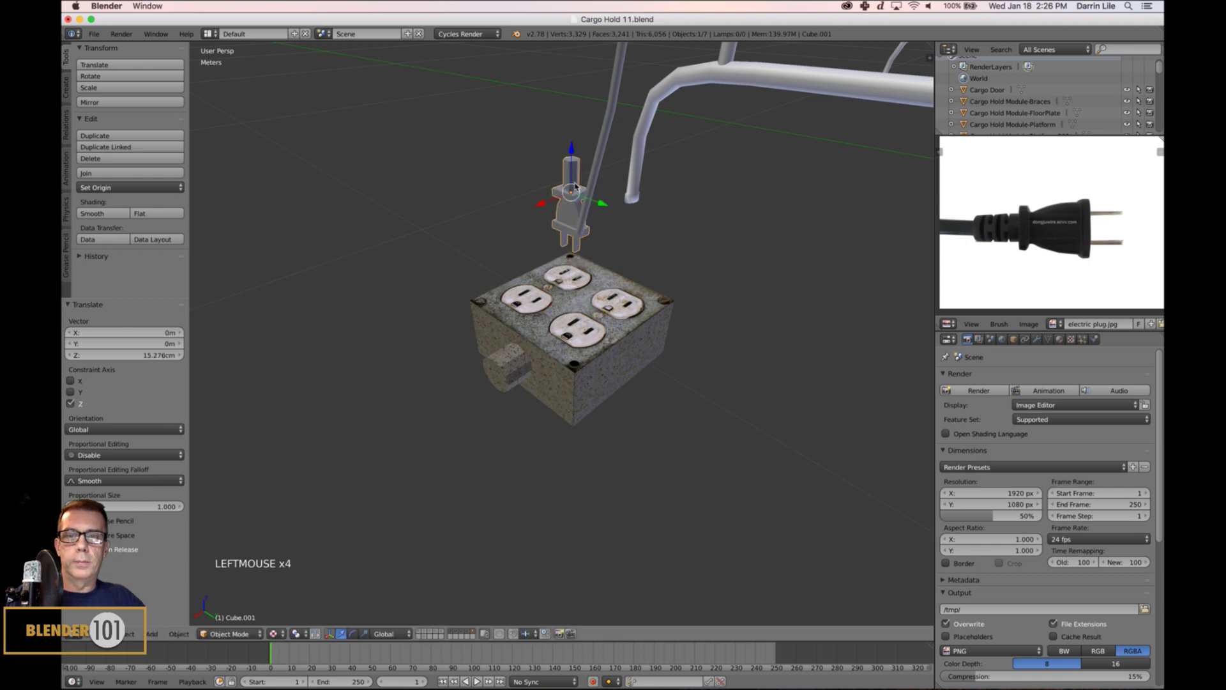
scroll(587, 308, up, 2)
scroll(627, 377, down, 2)
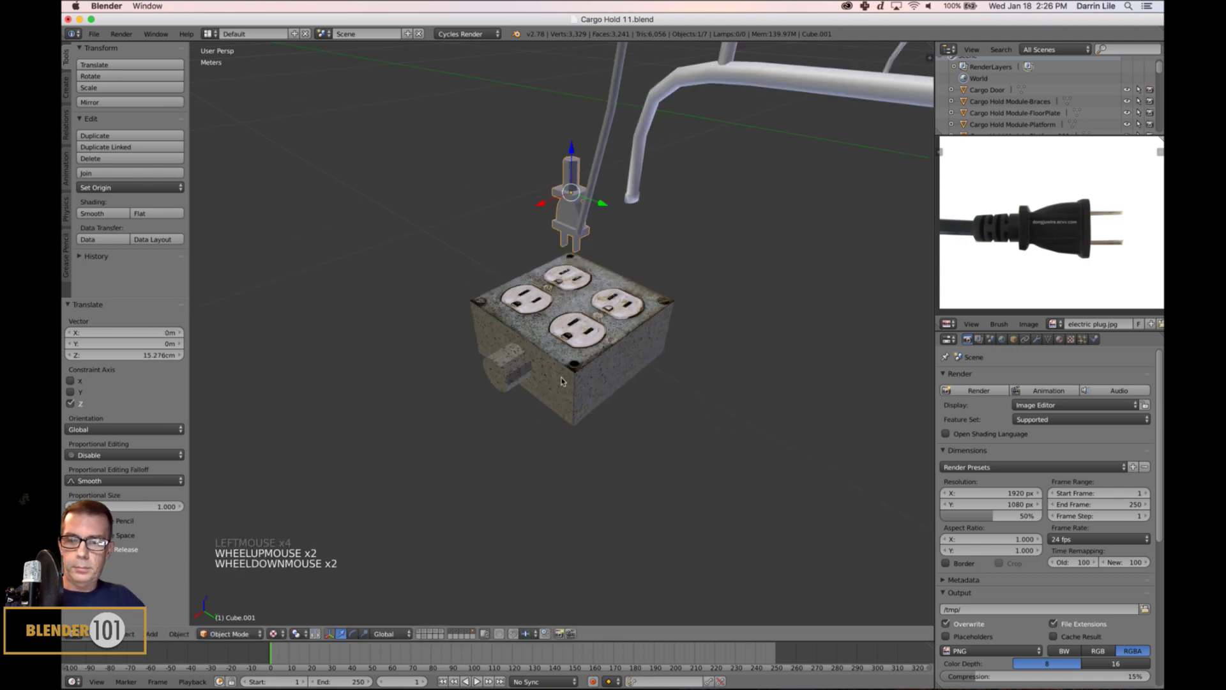
- Move the plug across to the outlets and adjust its height by about 3.56 cm along Z
middle_drag(562, 381, 420, 282)
click(392, 233)
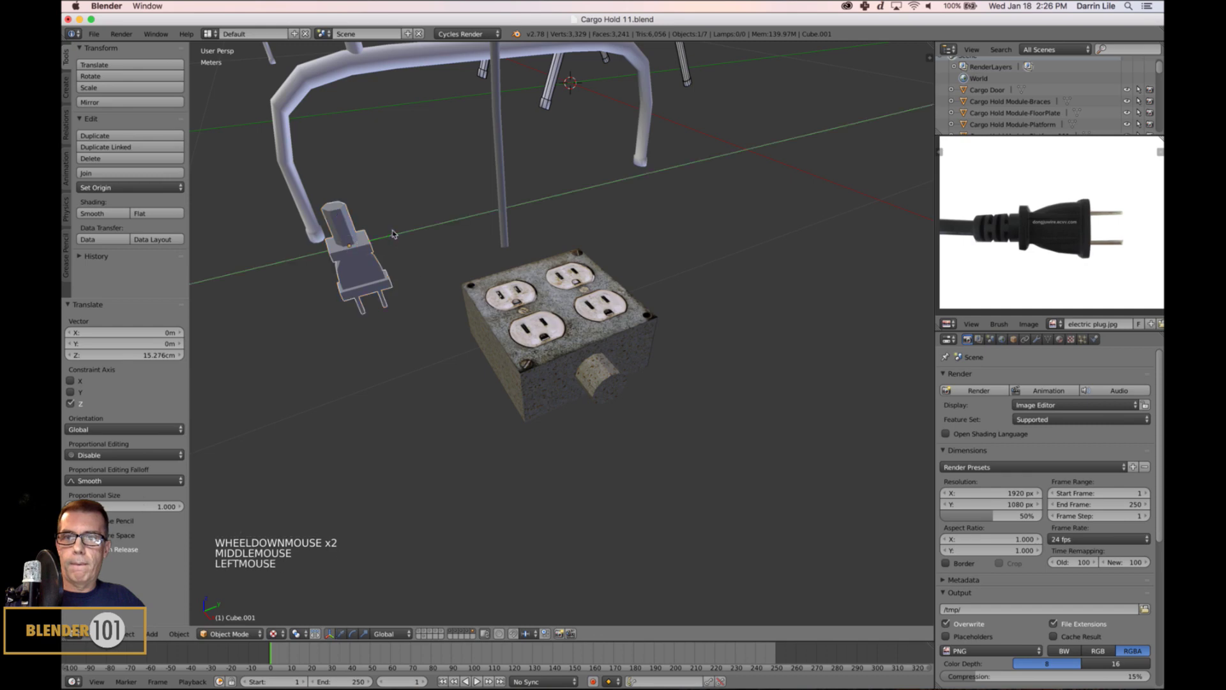
drag(393, 233, 524, 220)
scroll(593, 155, up, 1)
scroll(498, 322, up, 2)
scroll(498, 322, down, 3)
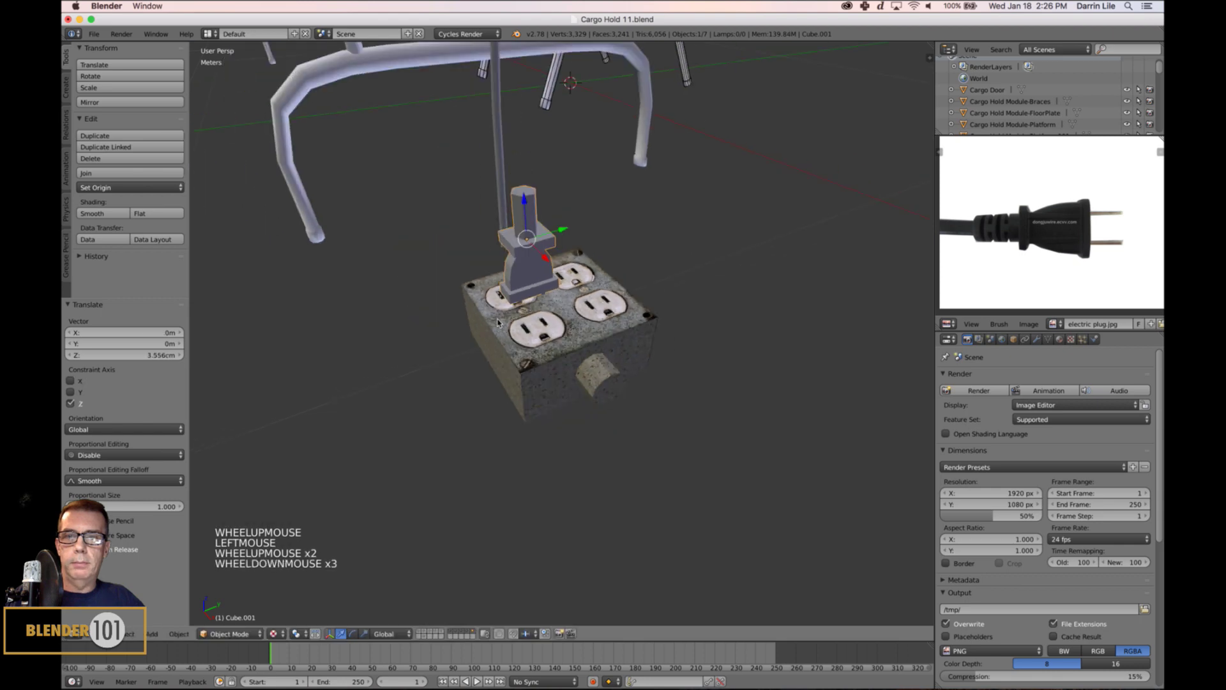
- Slide the plug horizontally over the outlet nearest the cord, about -1.4 cm along both X and Y
middle_drag(498, 322, 616, 319)
scroll(541, 291, up, 1)
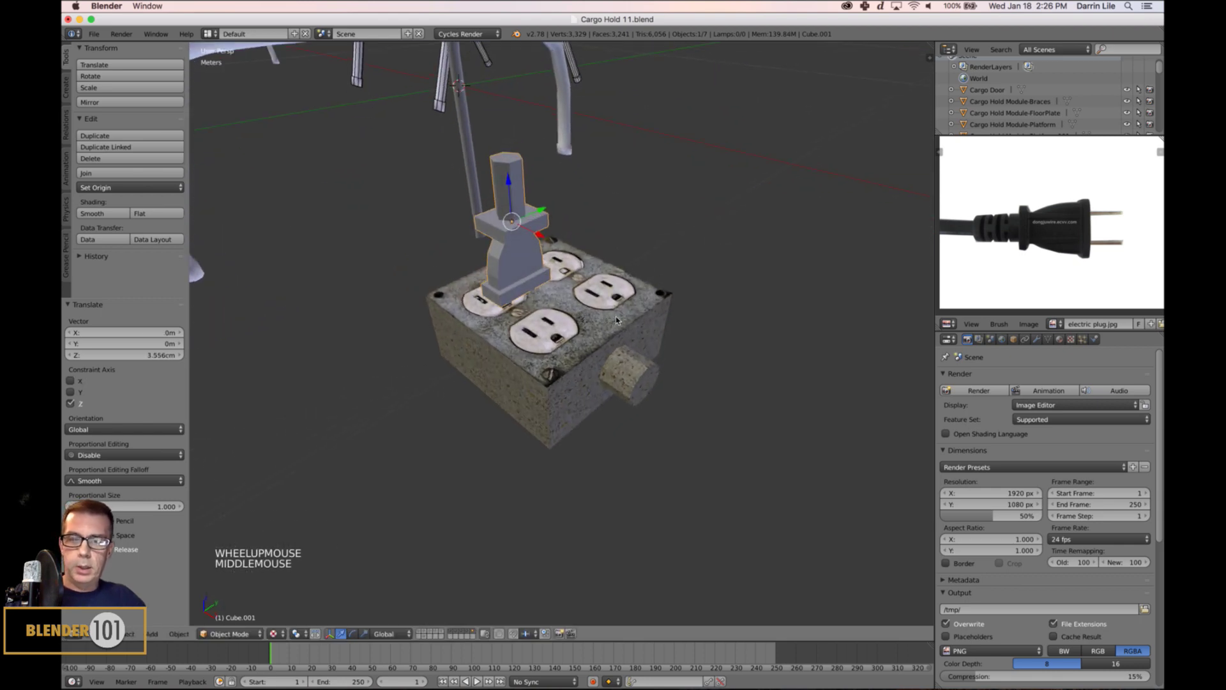
key(g)
key(shift+z)
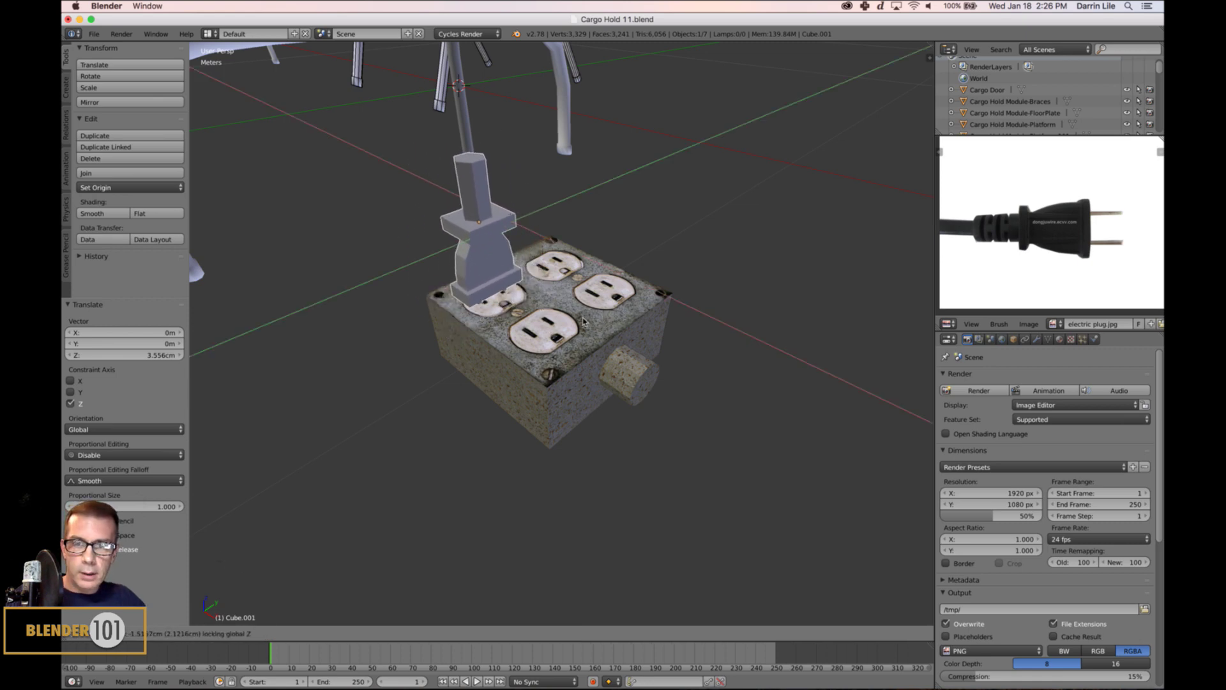
click(585, 321)
- Scale the plug to about 0.744 and again to about 0.978 so its prongs match the outlet slots
key(s)
key(s)
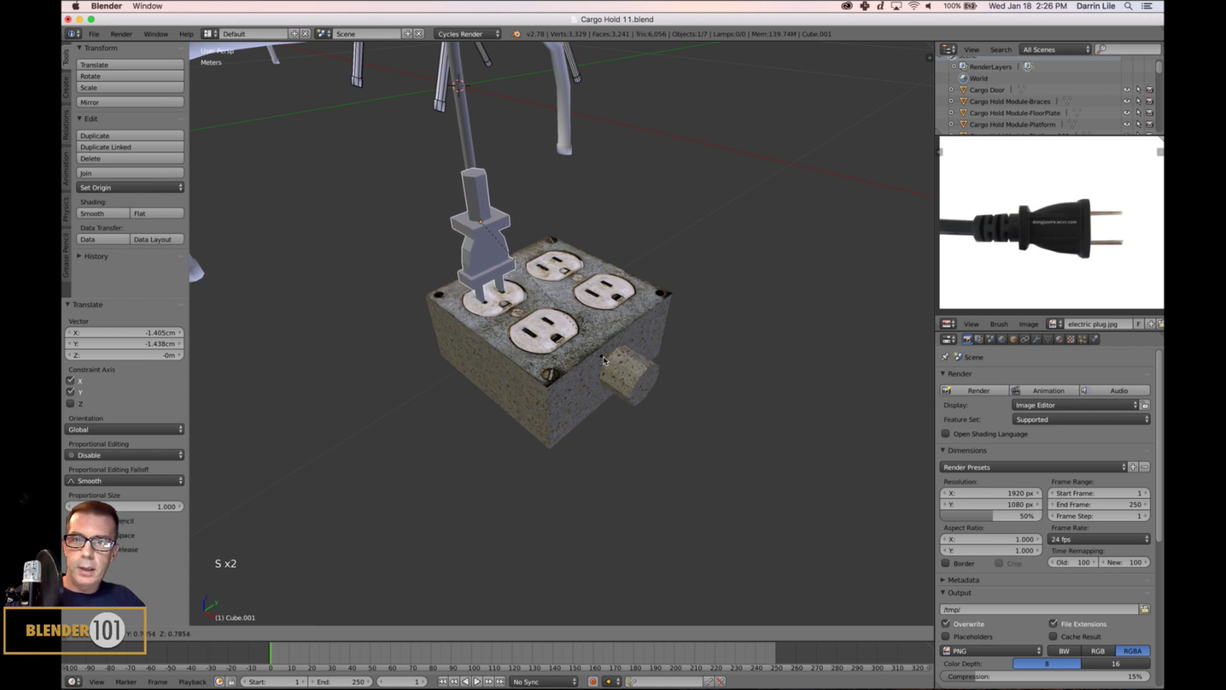
click(595, 355)
scroll(595, 355, up, 4)
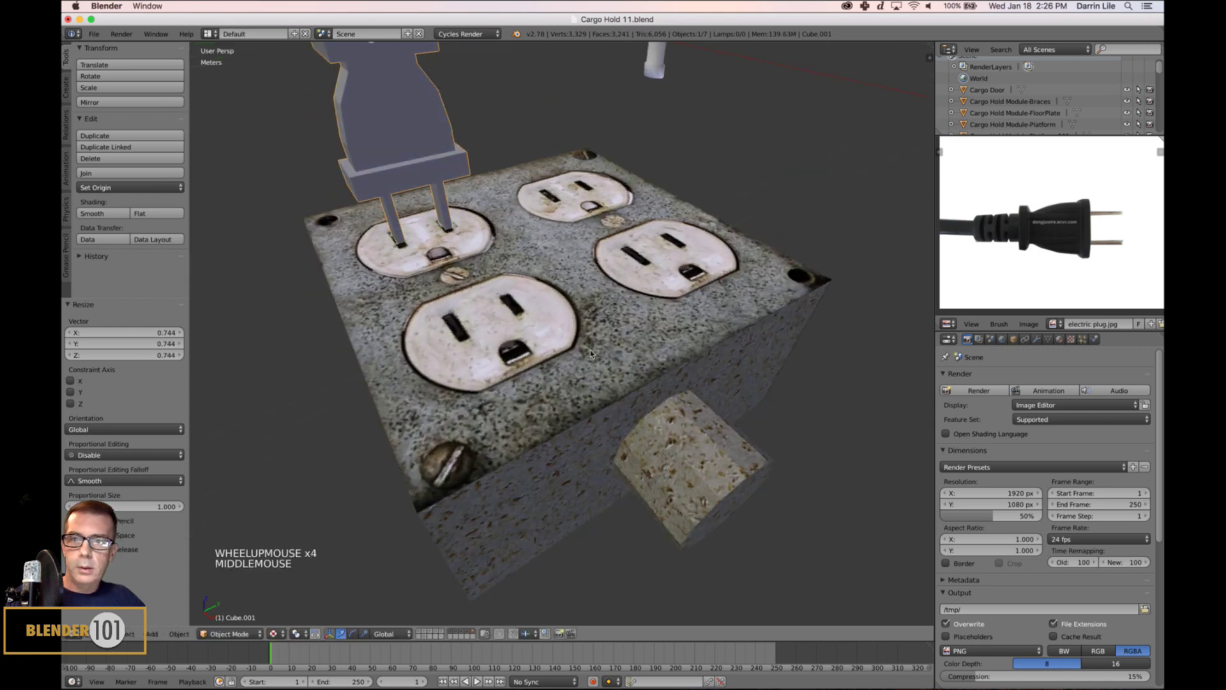
mouse_move(595, 355)
middle_down()
mouse_move(575, 352)
mouse_move(602, 365)
middle_up()
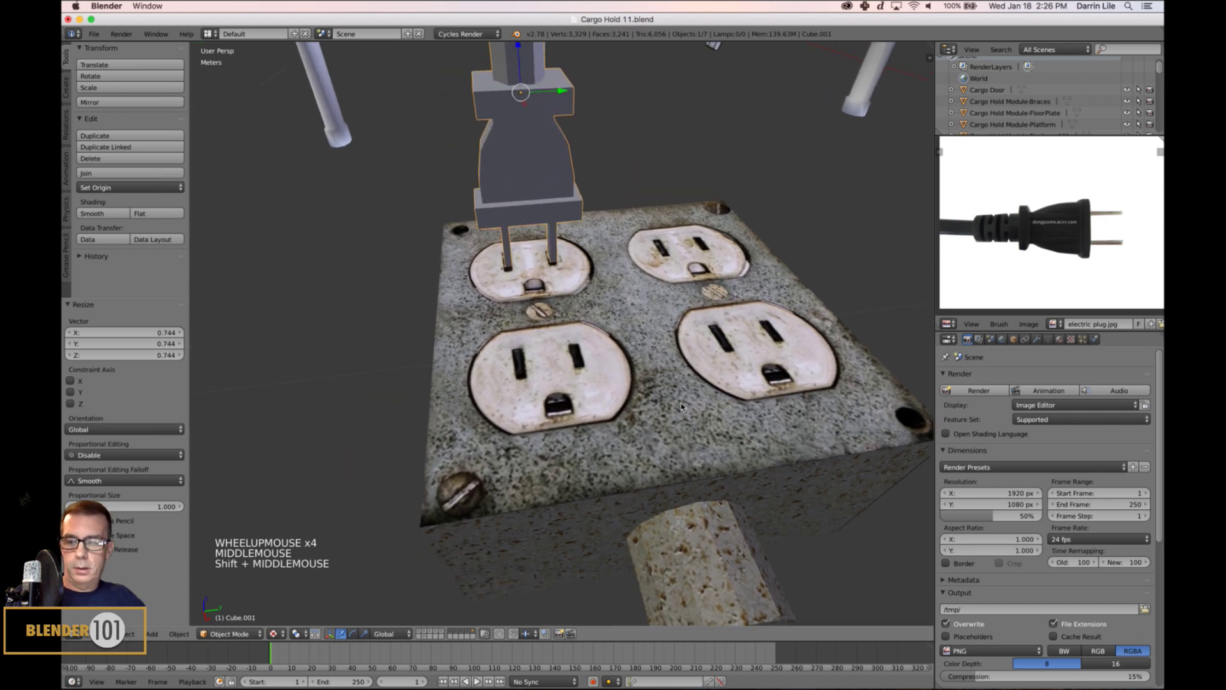
key(s)
click(576, 113)
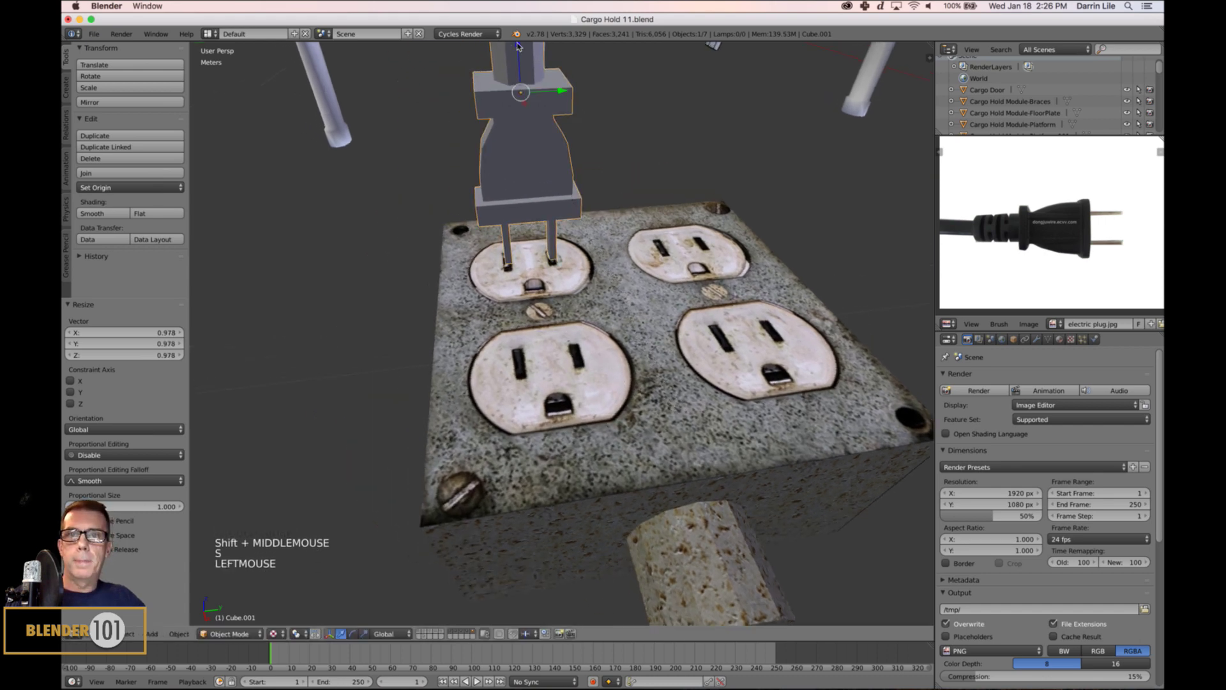
- Lower the plug about 1.84 cm along Z to push its prongs into the outlet
drag(518, 46, 504, 113)
scroll(542, 256, down, 3)
mouse_move(562, 274)
middle_down()
mouse_move(613, 311)
mouse_move(576, 309)
mouse_move(602, 324)
mouse_move(570, 262)
middle_up()
scroll(600, 310, down, 4)
scroll(590, 316, up, 3)
scroll(602, 325, up, 3)
- Edit the lamp cord curve and raise its end control point along Z to the top of the plug's strain relief
right_click(533, 291)
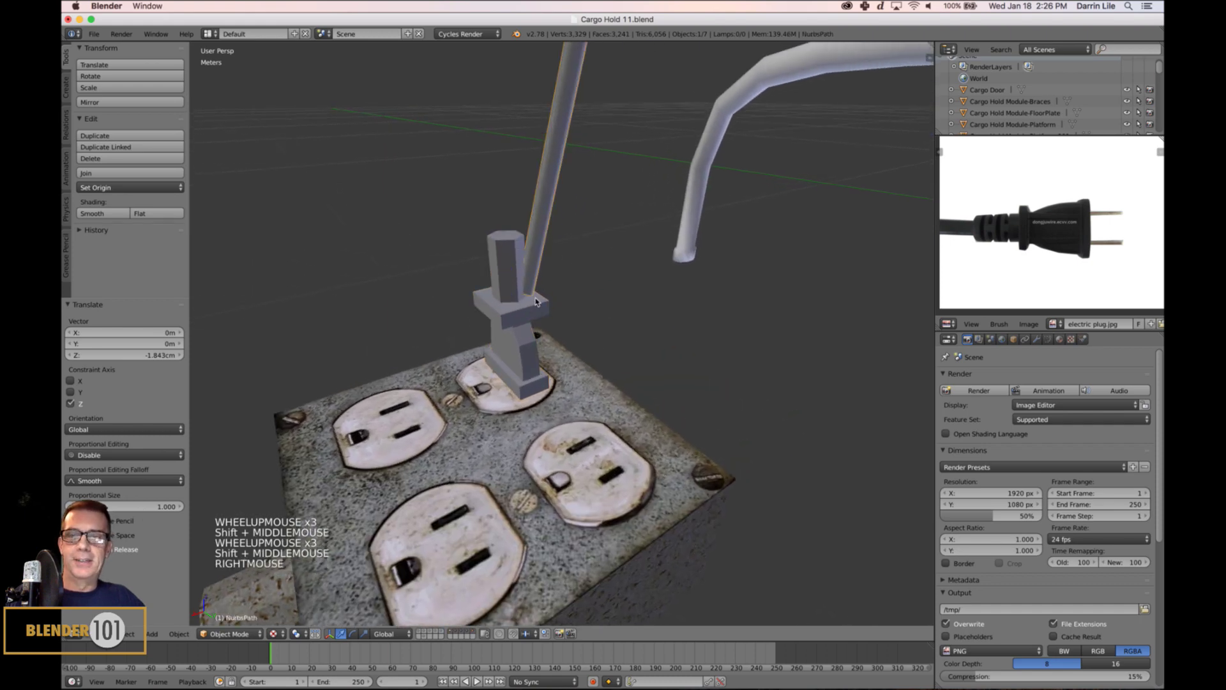
key(Tab)
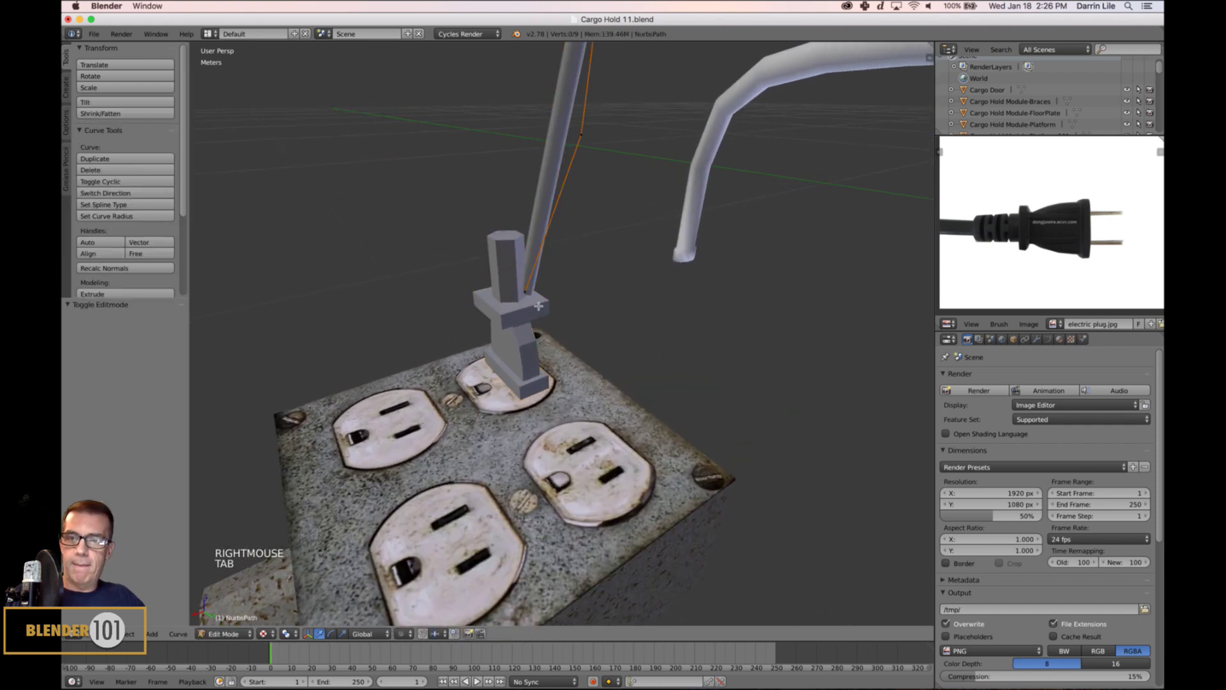
right_click(525, 293)
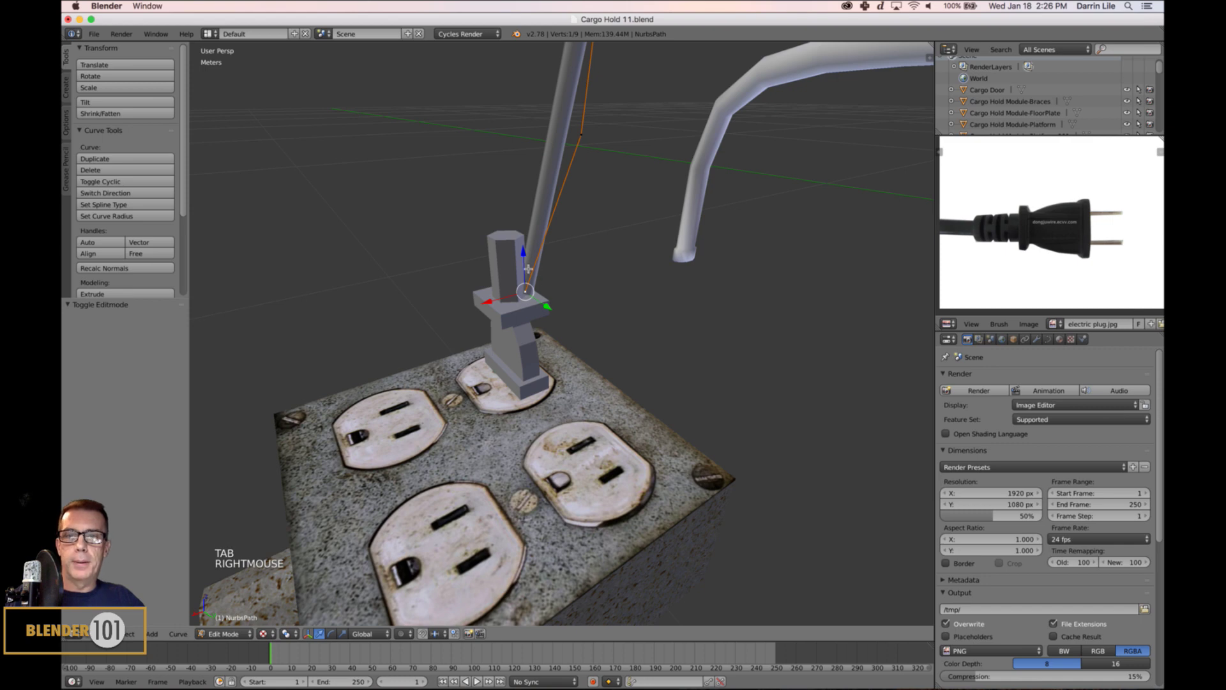
key(g)
key(z)
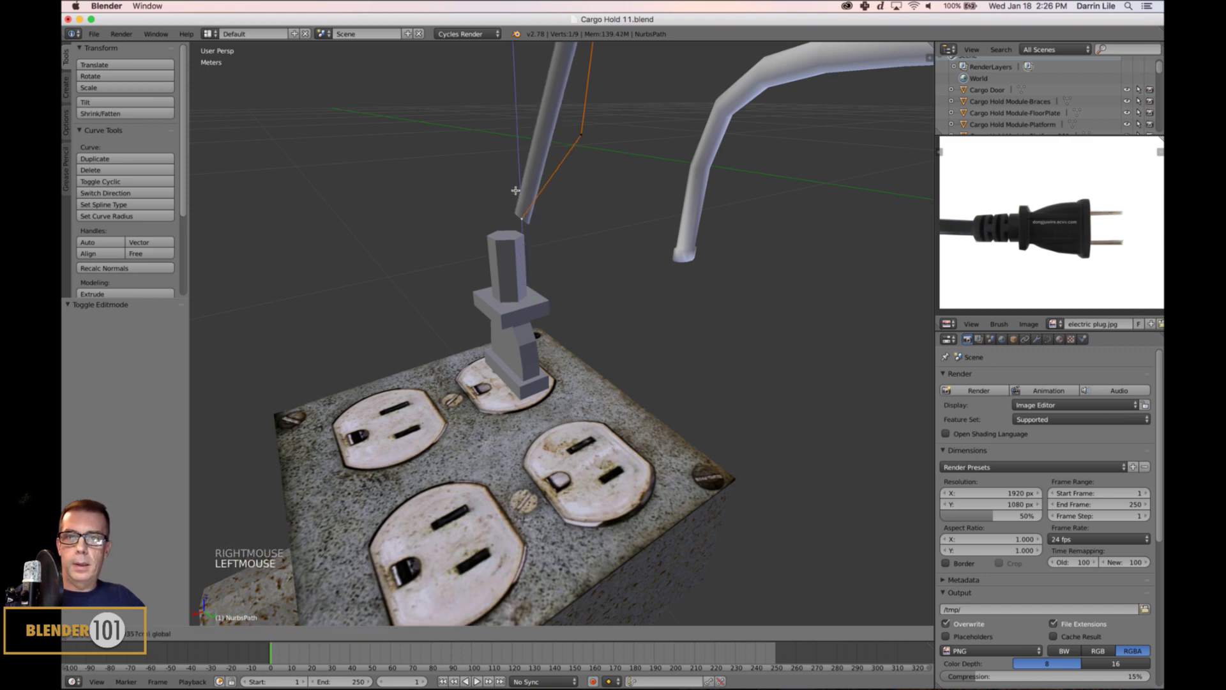
click(508, 224)
- Align the cord's end point with the strain relief by moving it about 8.1 mm along X and -3.5 mm along Y
drag(493, 267, 471, 274)
middle_drag(471, 274, 594, 296)
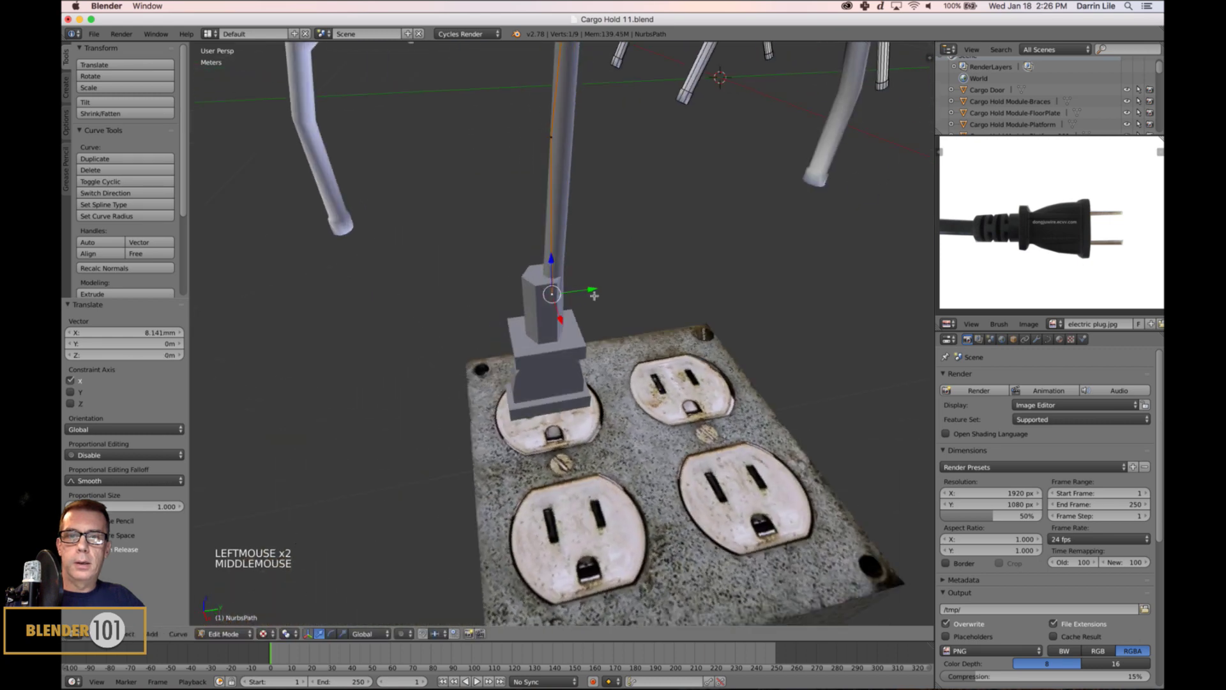
drag(593, 297, 587, 297)
- Straighten the lamp cord above the plug by moving its second-to-last control point and then its end point along X
scroll(586, 297, down, 4)
middle_drag(586, 298, 667, 297)
right_click(551, 248)
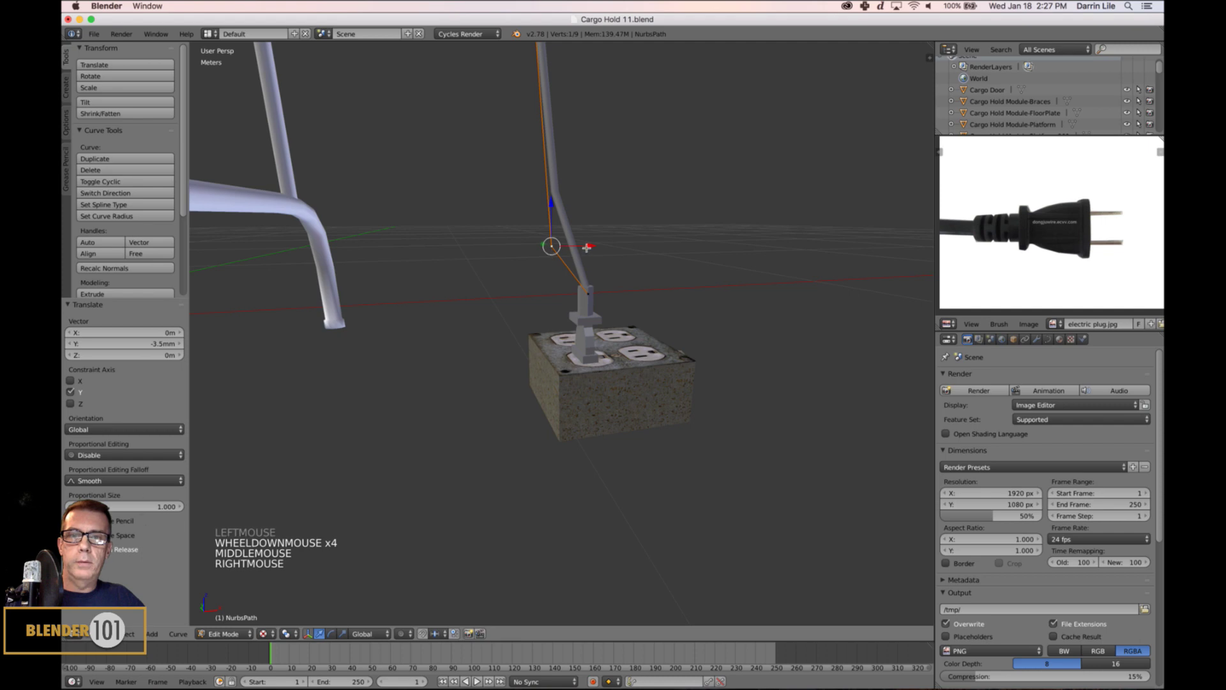
drag(586, 247, 647, 234)
right_drag(588, 299, 622, 297)
scroll(652, 281, down, 2)
key(Tab)
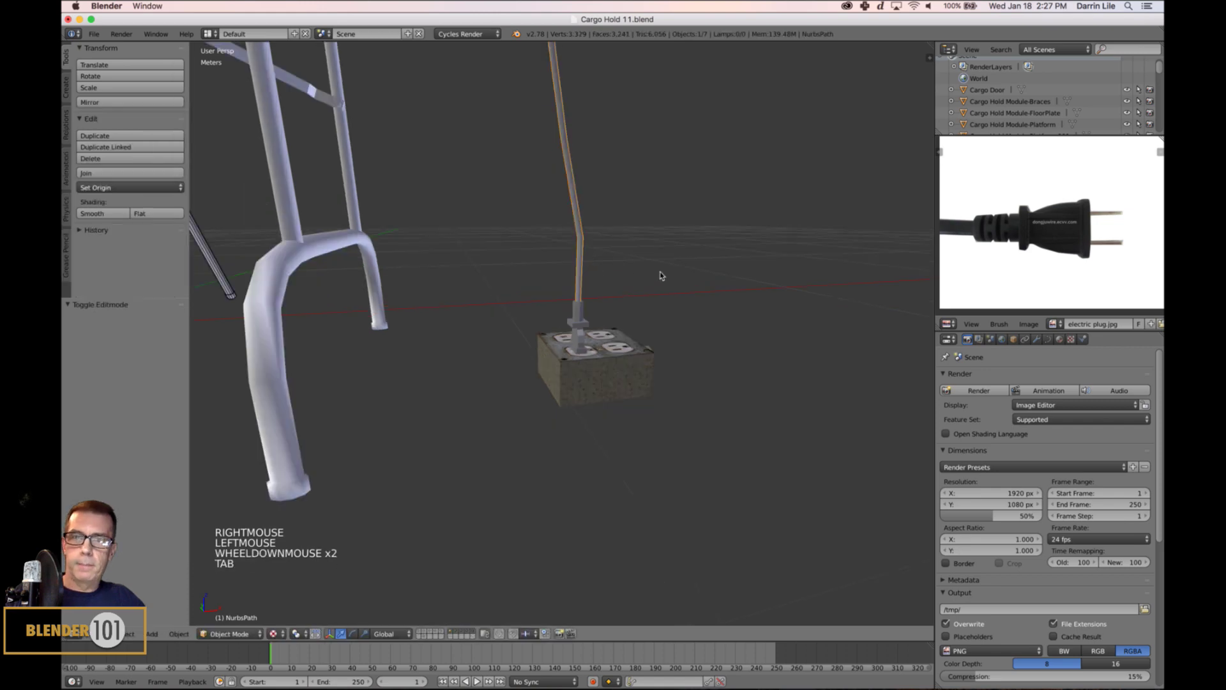
- Reopen the cord curve for editing and freely reposition the control point just above the plug to soften the bend
middle_drag(660, 273, 572, 249)
scroll(660, 265, up, 3)
right_click(563, 237)
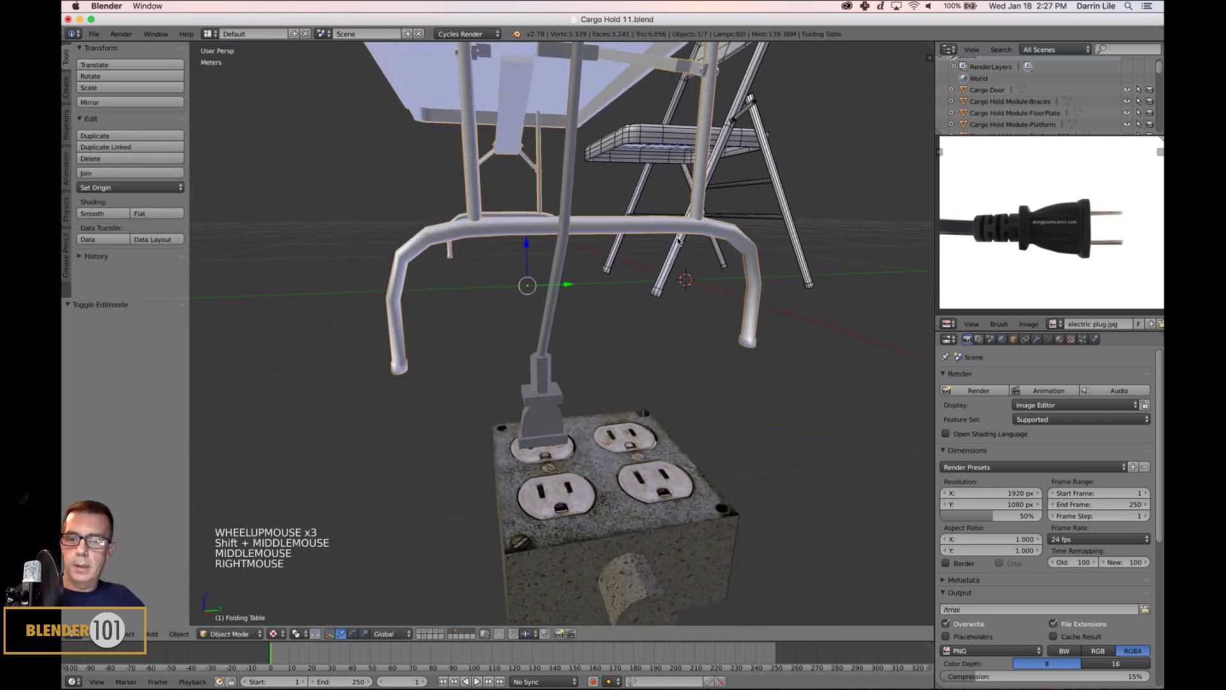
right_click(574, 276)
key(Tab)
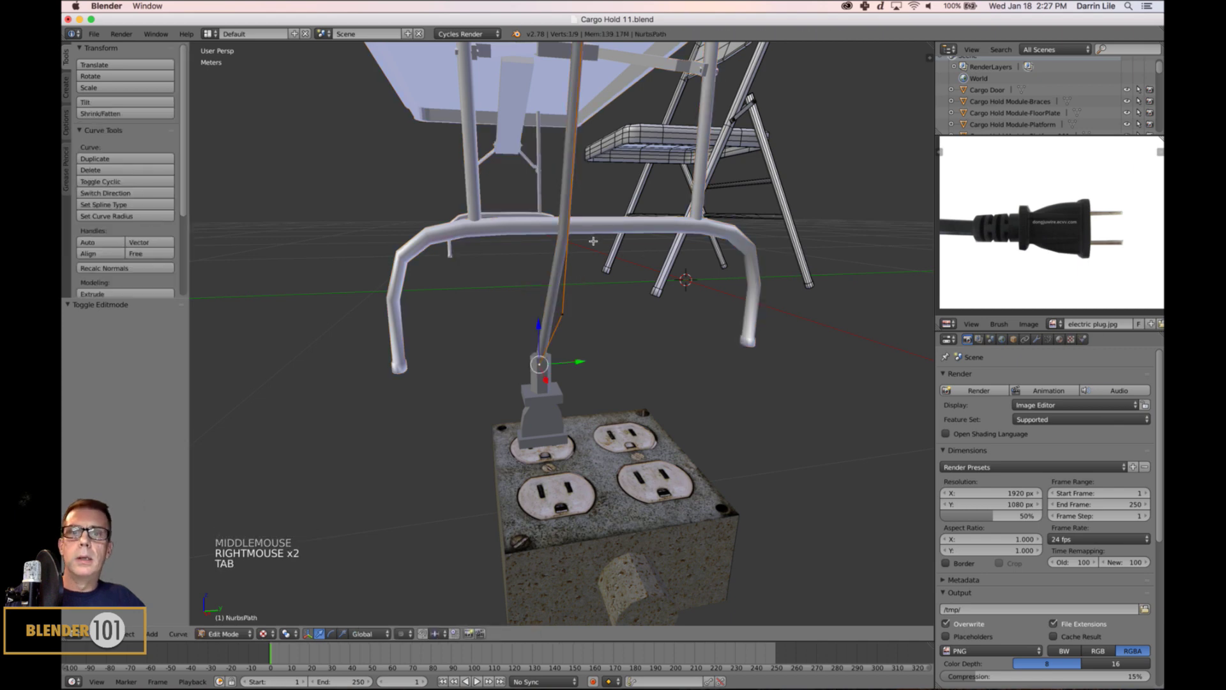
scroll(591, 252, down, 4)
right_click(572, 186)
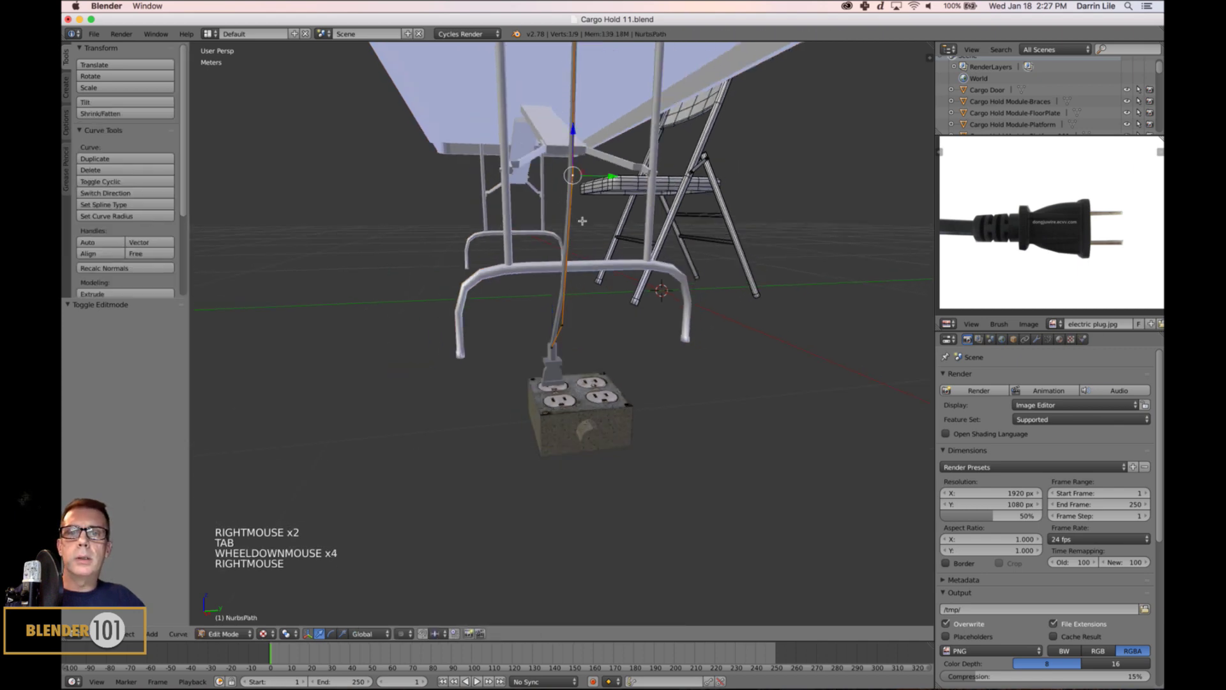
right_click(562, 327)
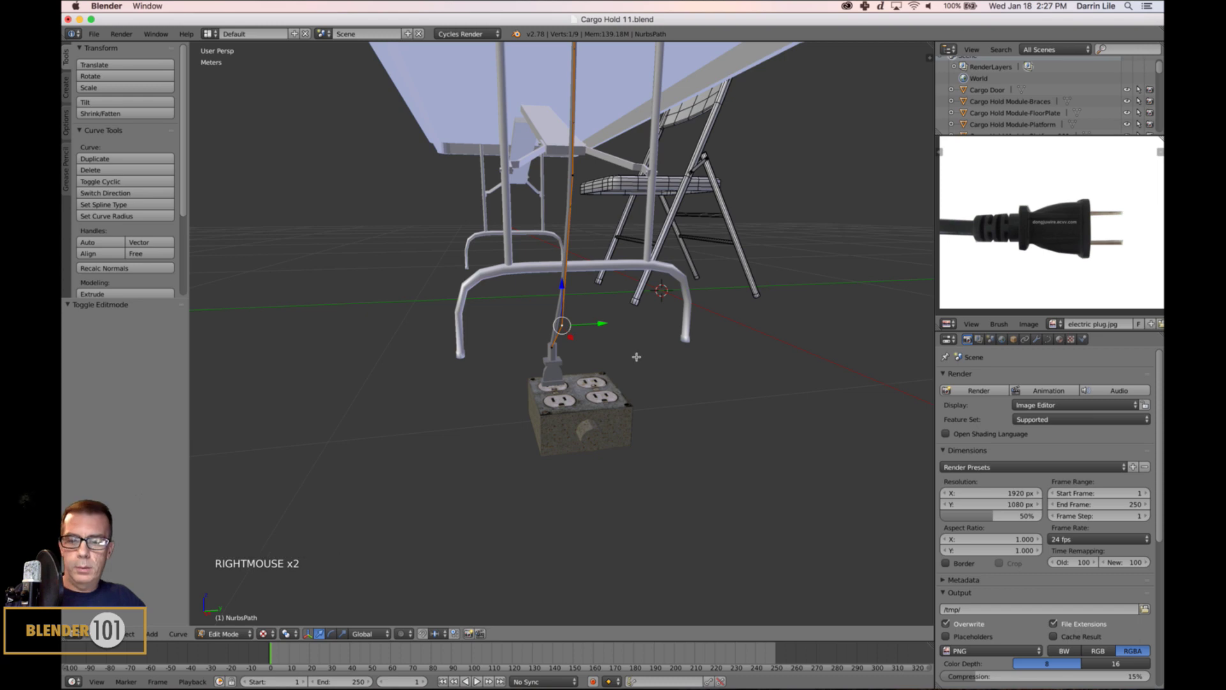
key(g)
key(g)
key(g)
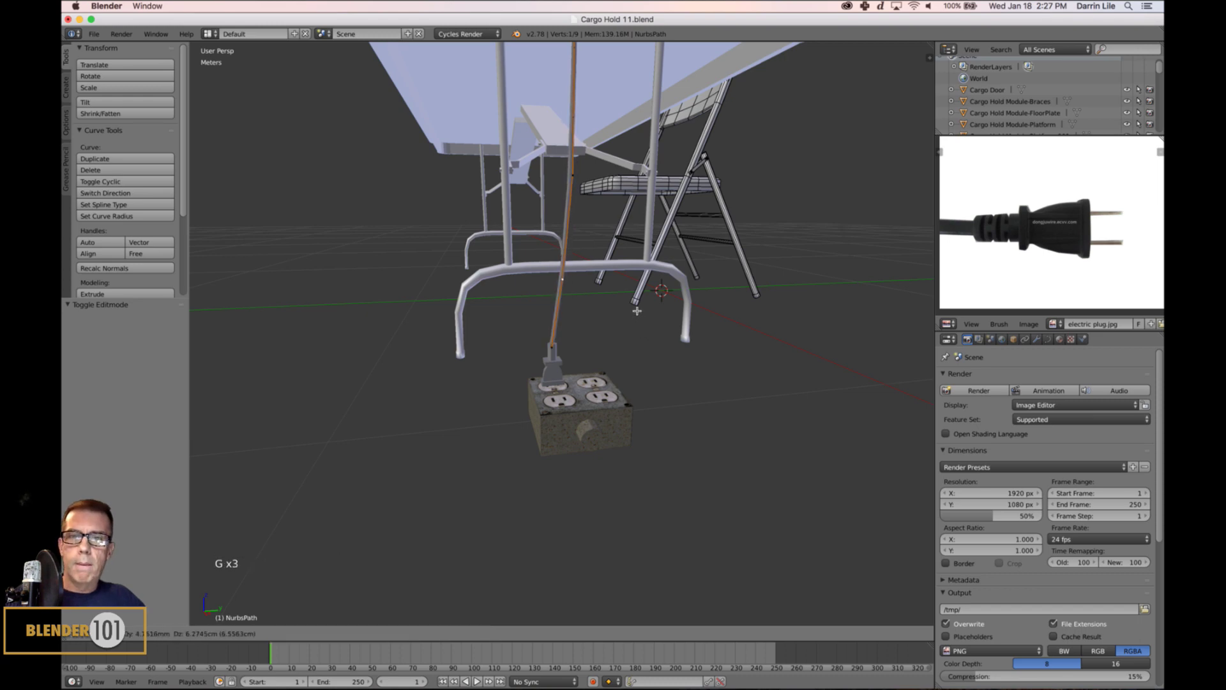
click(603, 329)
key(Tab)
- Shift the cord's end control point along X to line it up with the plug's strain relief
middle_drag(603, 329, 624, 337)
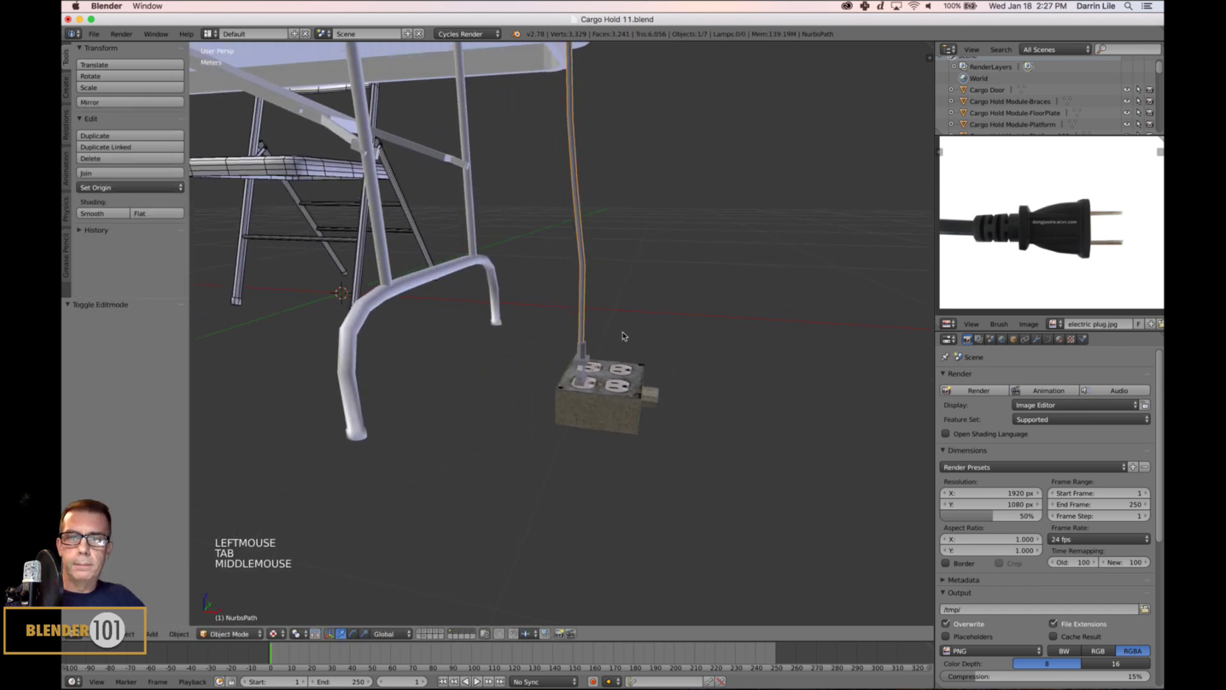
scroll(594, 341, up, 3)
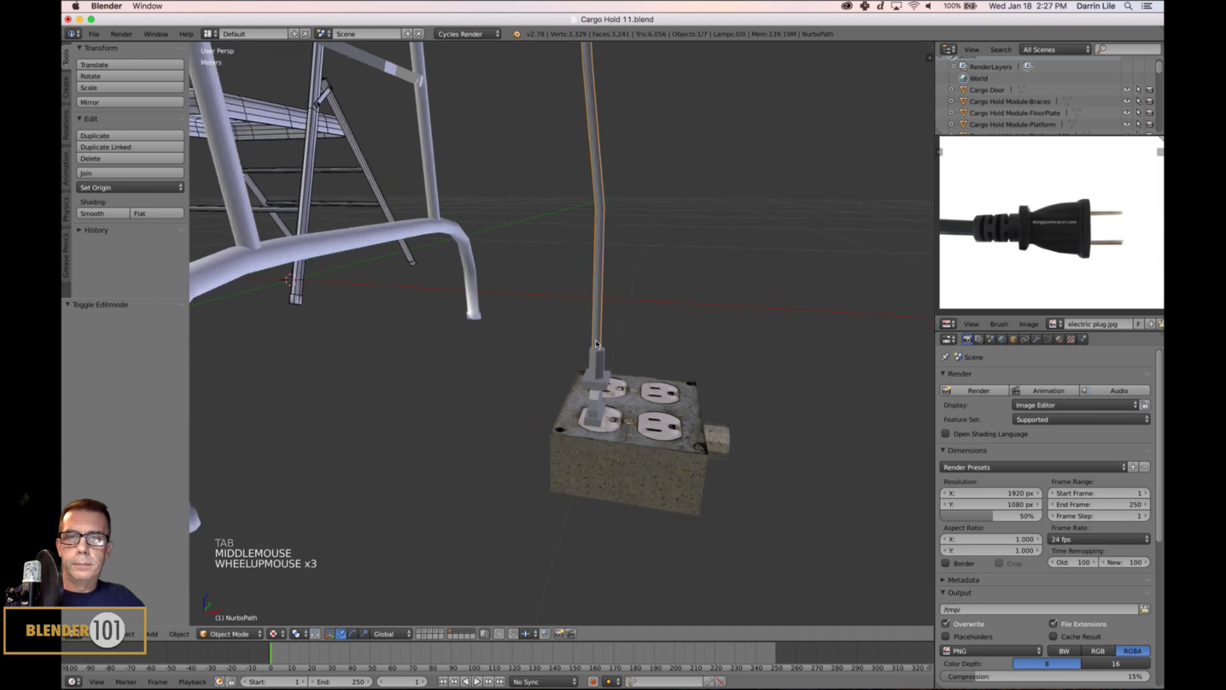
key(Tab)
right_click(595, 362)
click(639, 366)
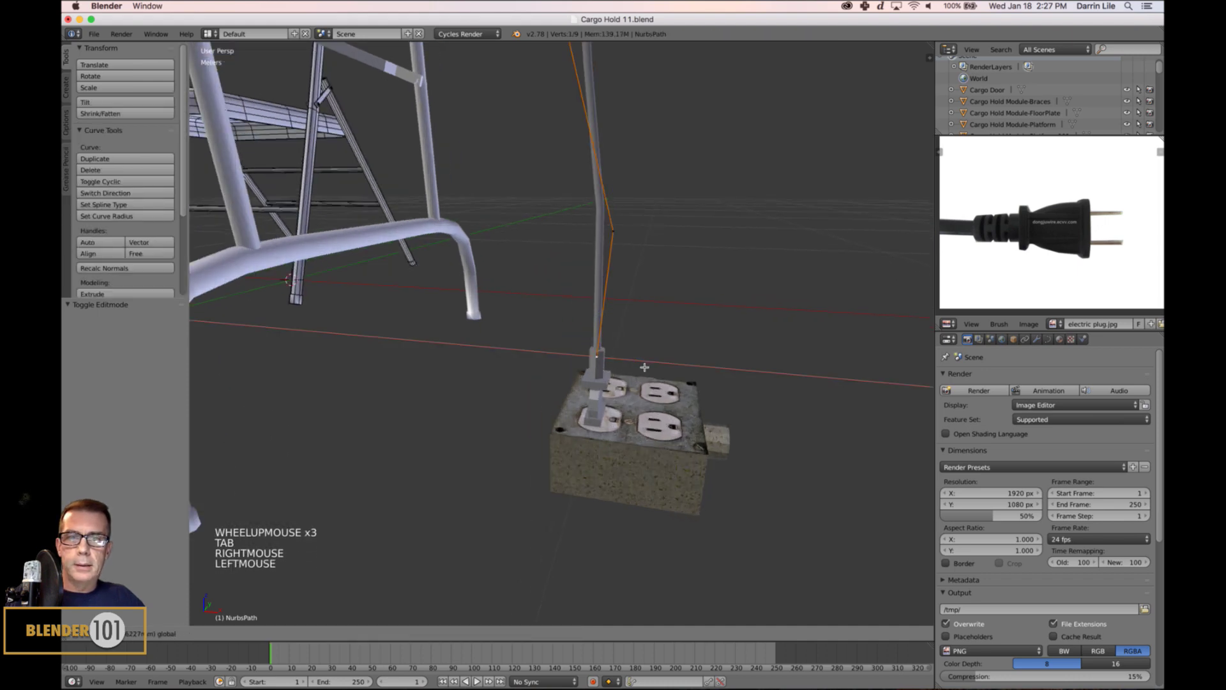
key(Tab)
- Deselect all objects and save over the existing file Cargo Hold 11.blend
scroll(708, 373, down, 2)
scroll(708, 373, down, 1)
middle_drag(708, 373, 662, 418)
scroll(665, 369, down, 3)
scroll(644, 405, up, 2)
scroll(651, 404, down, 2)
key(a)
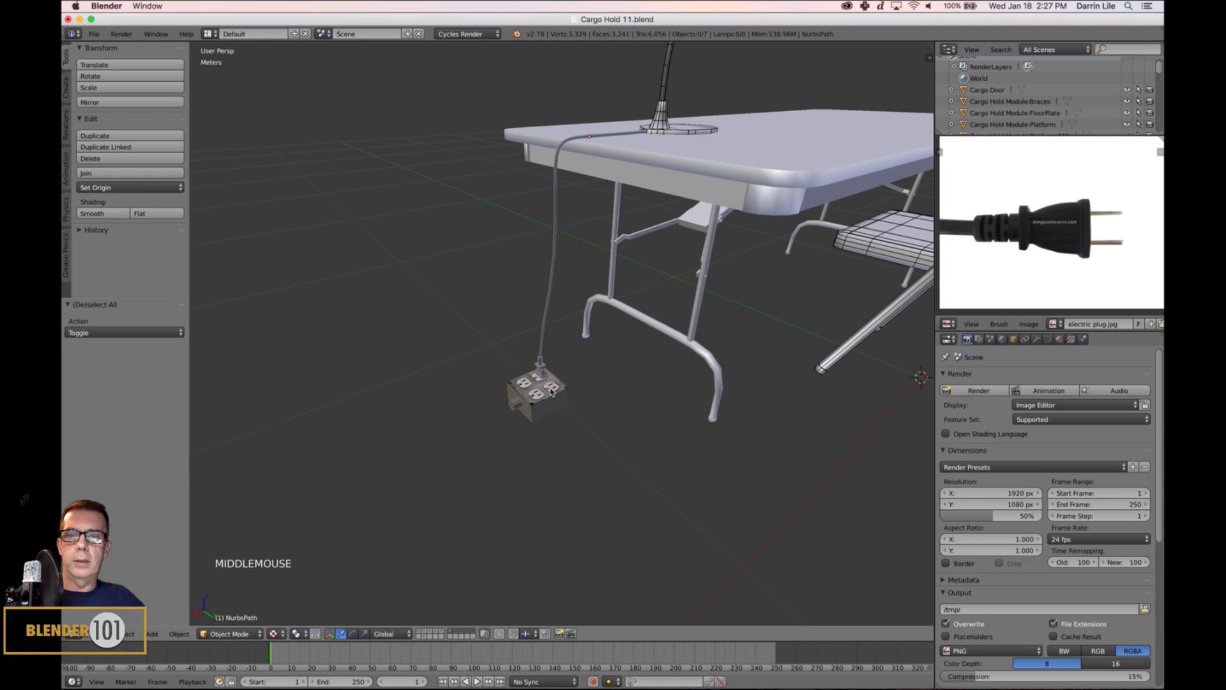
shift+middle_drag(552, 391, 591, 357)
scroll(623, 374, up, 3)
scroll(591, 381, down, 4)
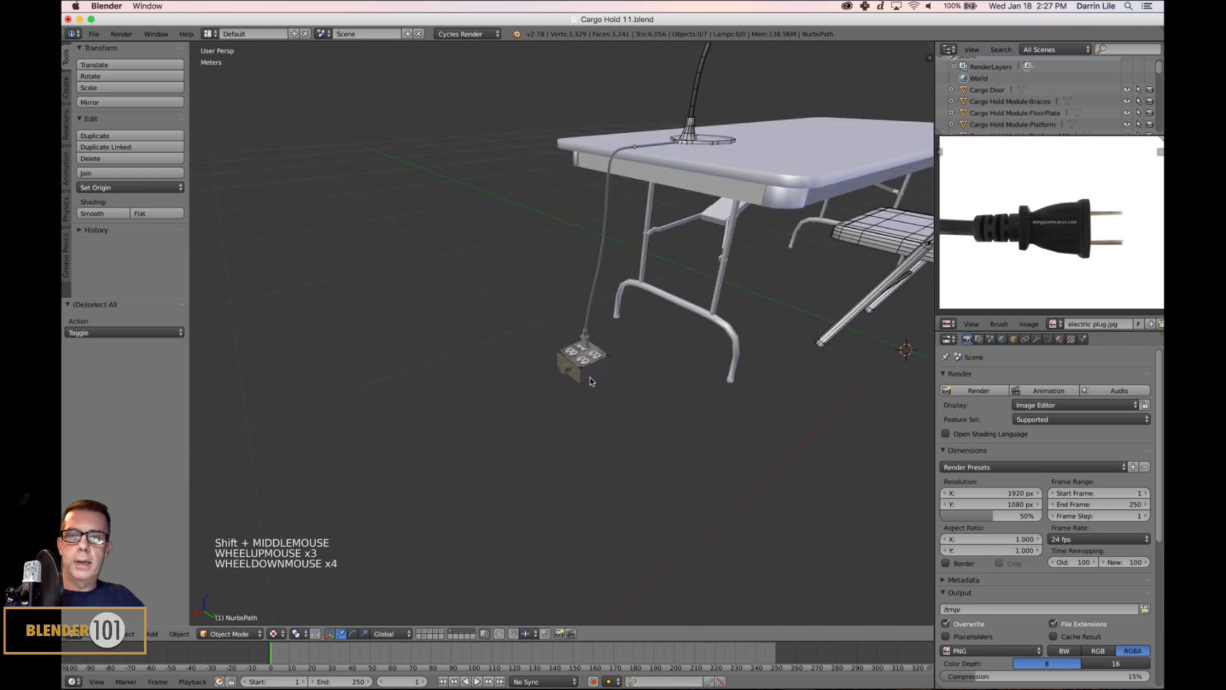
scroll(562, 376, down, 5)
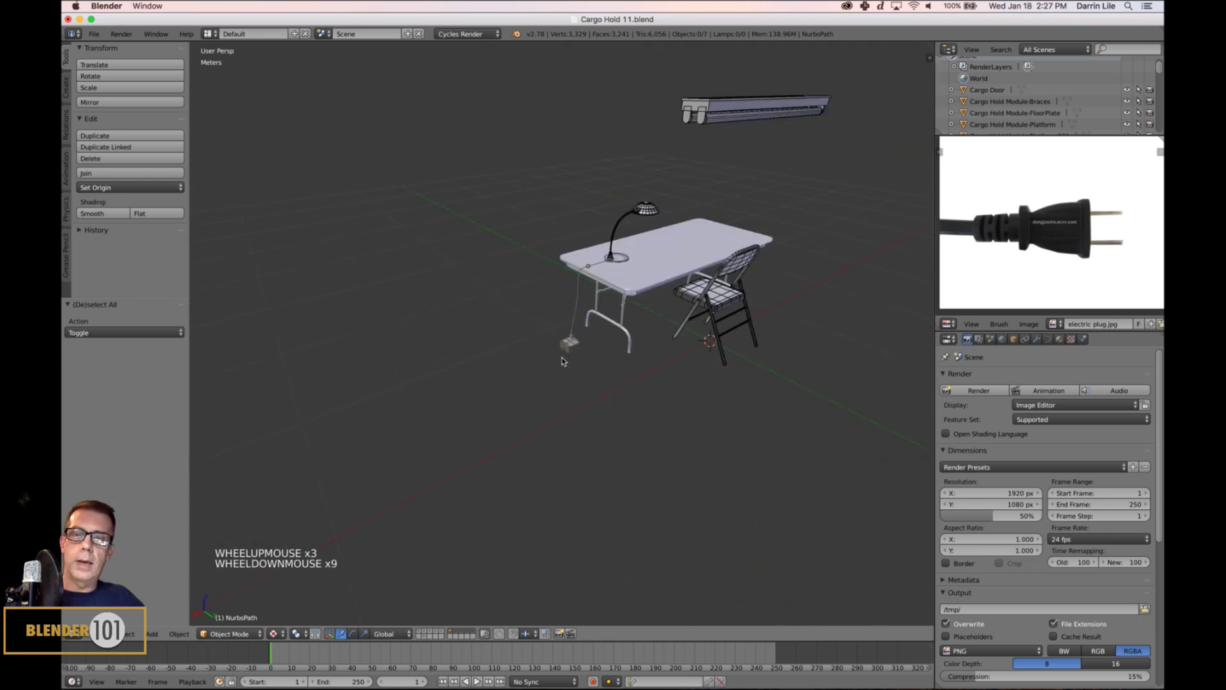
key(s)
key(s)
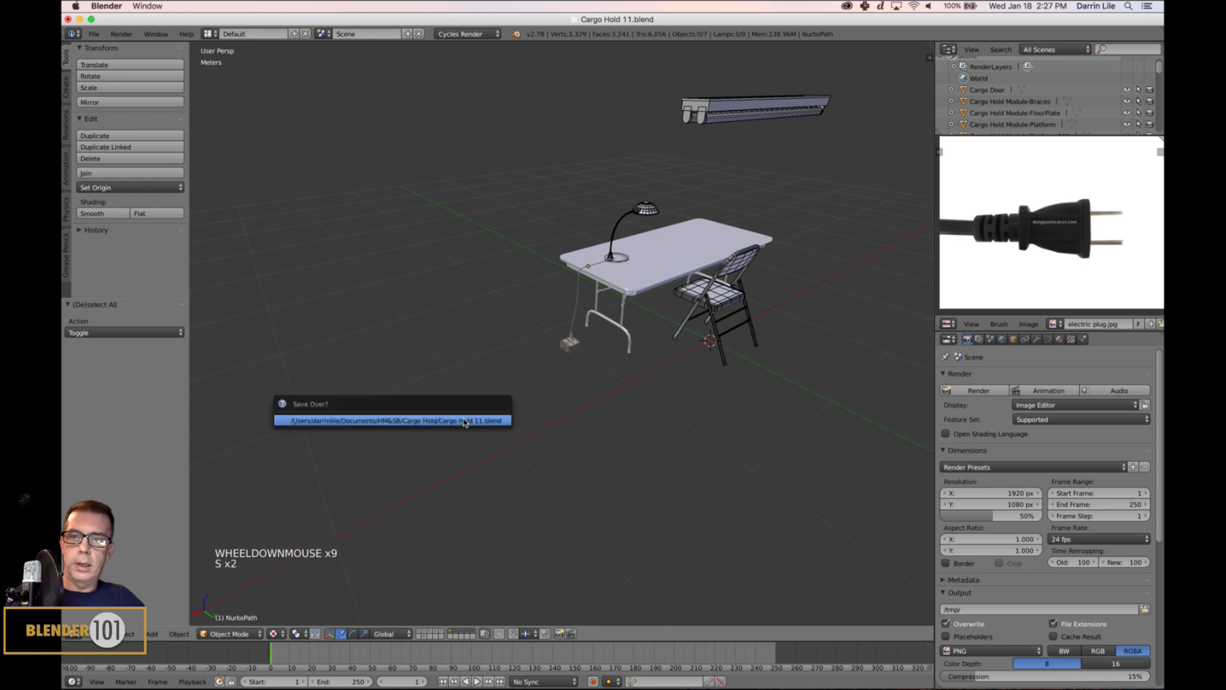
- Show the first two layers, with the cargo hold's room, containers and platforms, together with the desk setup
middle_drag(499, 411, 558, 415)
scroll(586, 433, up, 3)
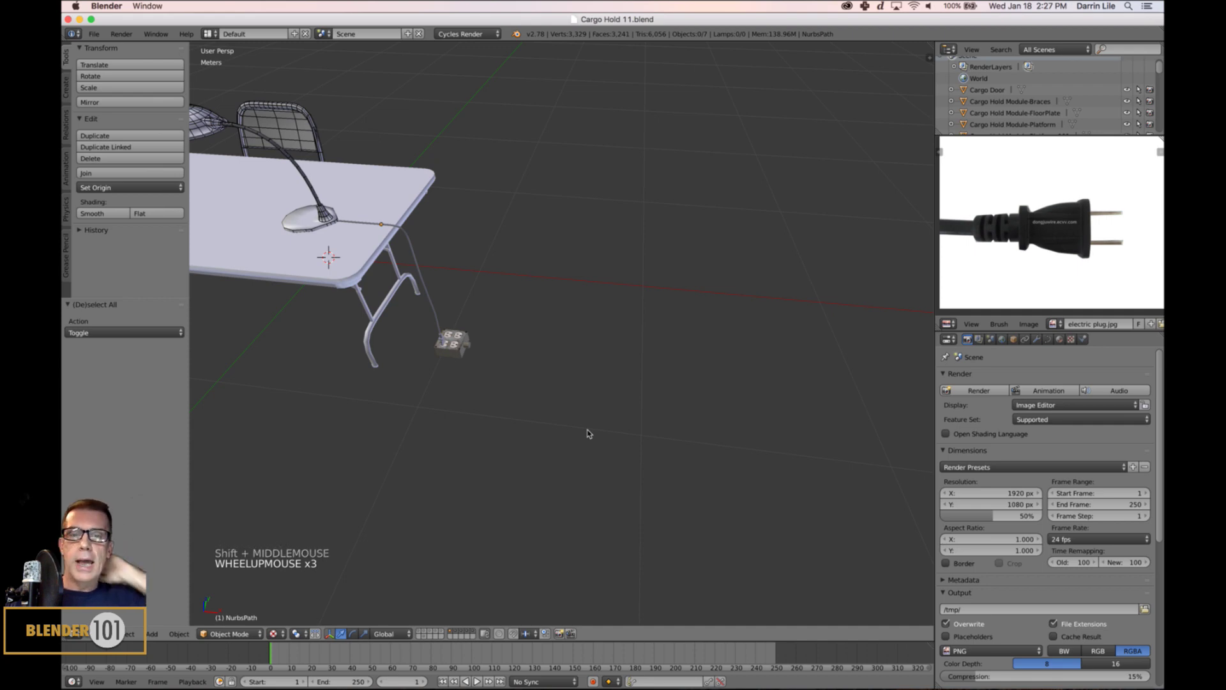
scroll(578, 445, down, 8)
shift+middle_drag(578, 438, 557, 462)
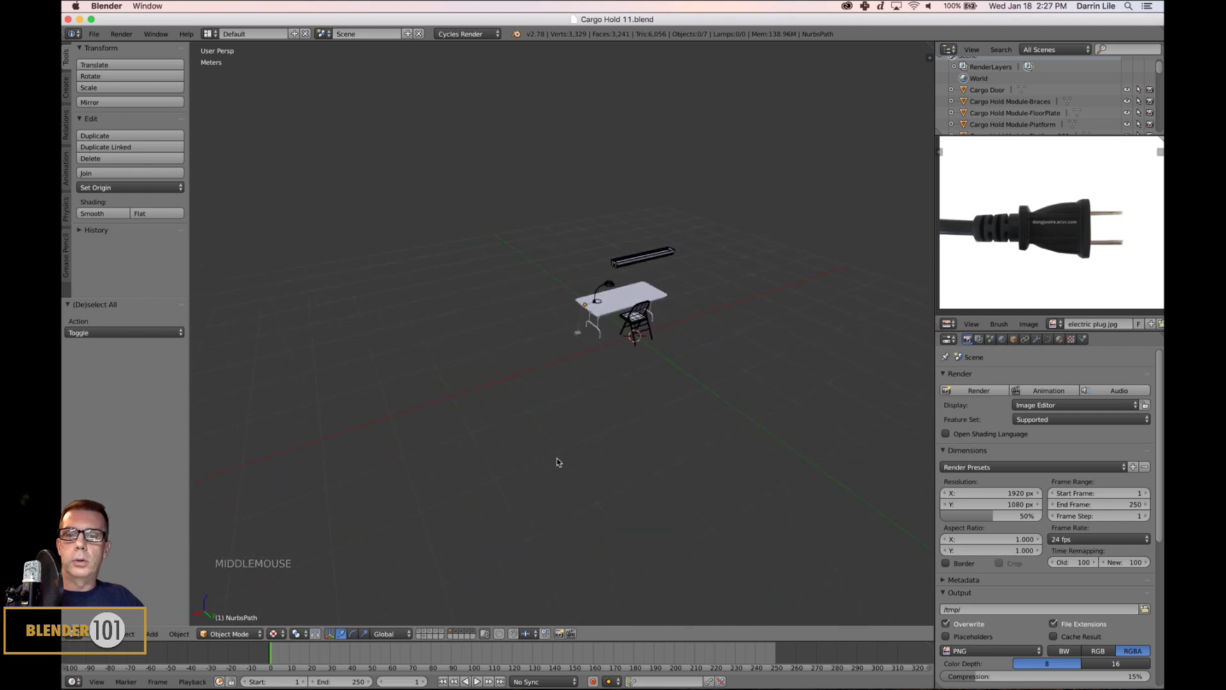
shift+click(421, 632)
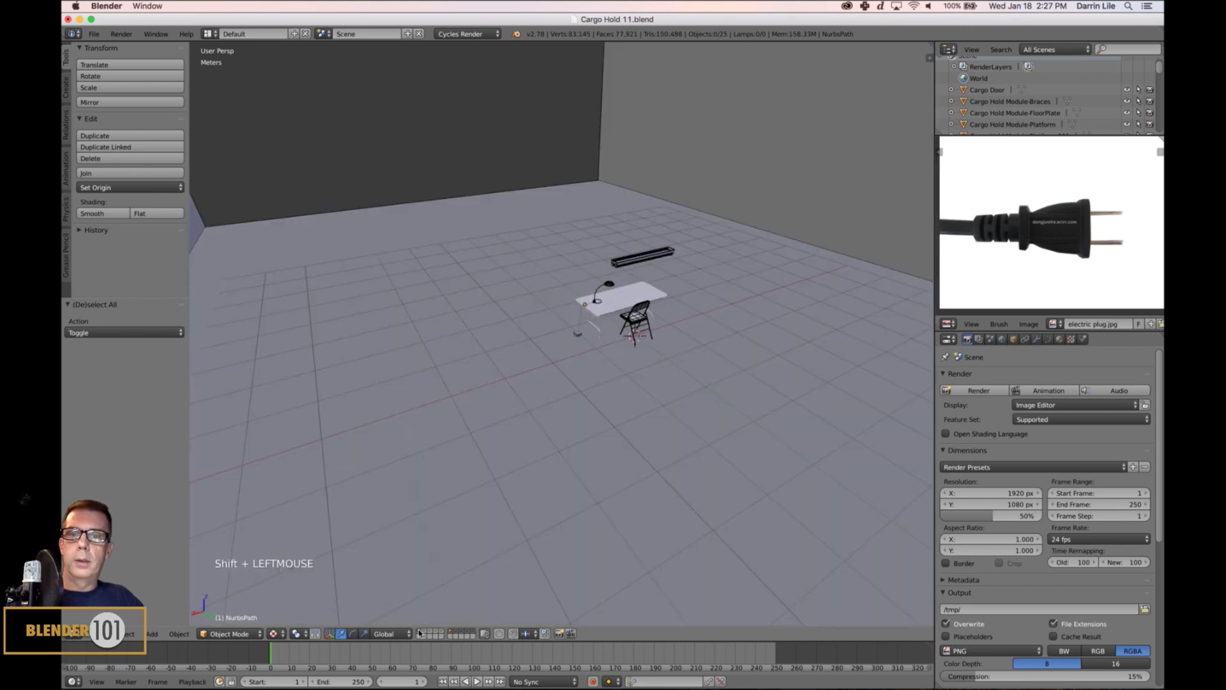
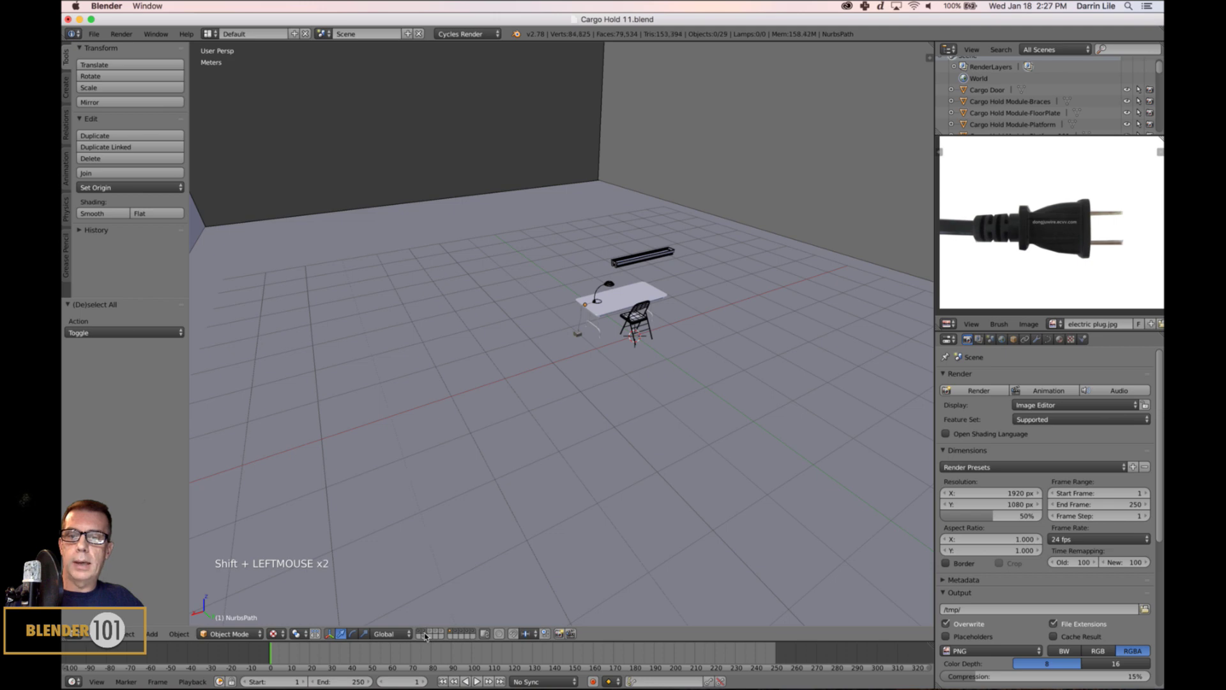
- Examine where the desk and outlet box stand relative to the containers and walls of the cargo hold
scroll(383, 530, up, 1)
middle_drag(372, 501, 645, 488)
scroll(509, 489, up, 3)
scroll(578, 450, down, 8)
scroll(581, 451, up, 5)
scroll(625, 460, up, 4)
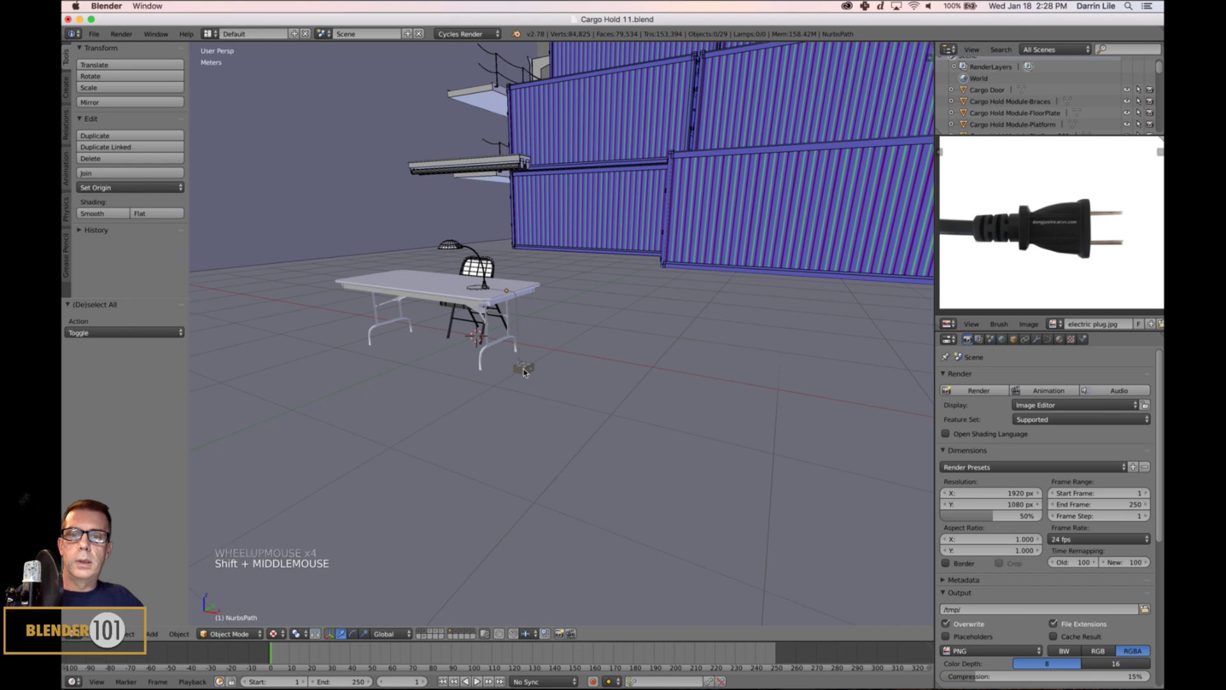
scroll(756, 379, down, 3)
scroll(709, 387, down, 2)
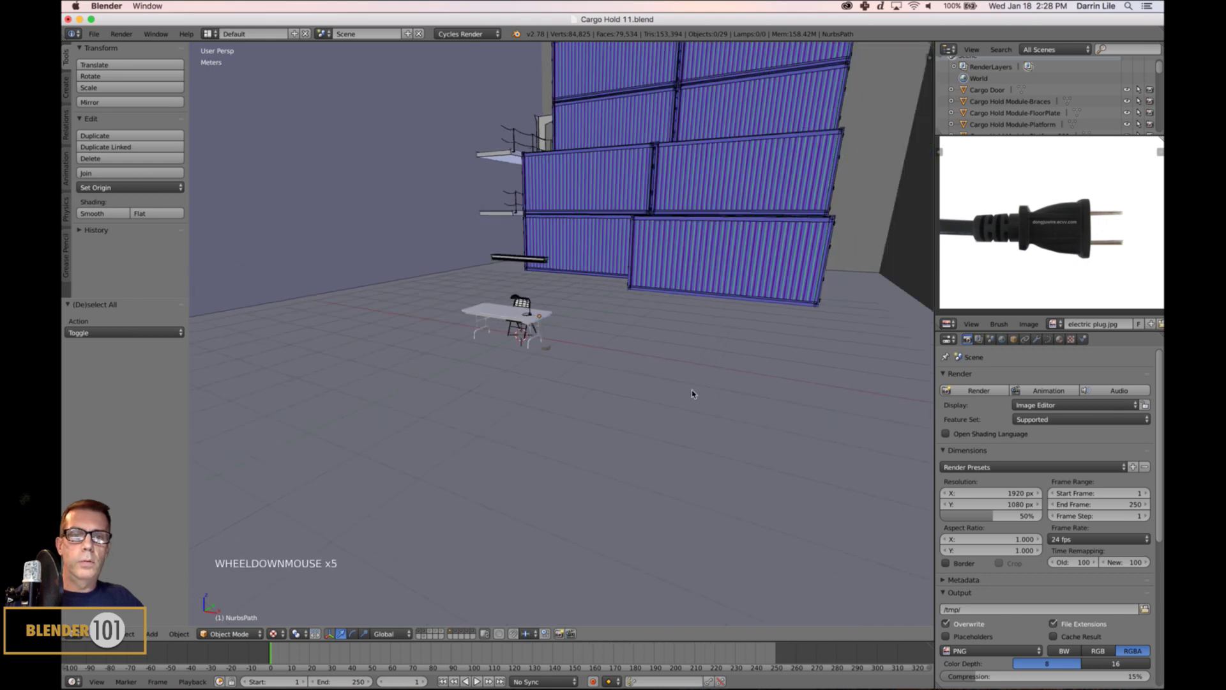
middle_drag(708, 387, 448, 518)
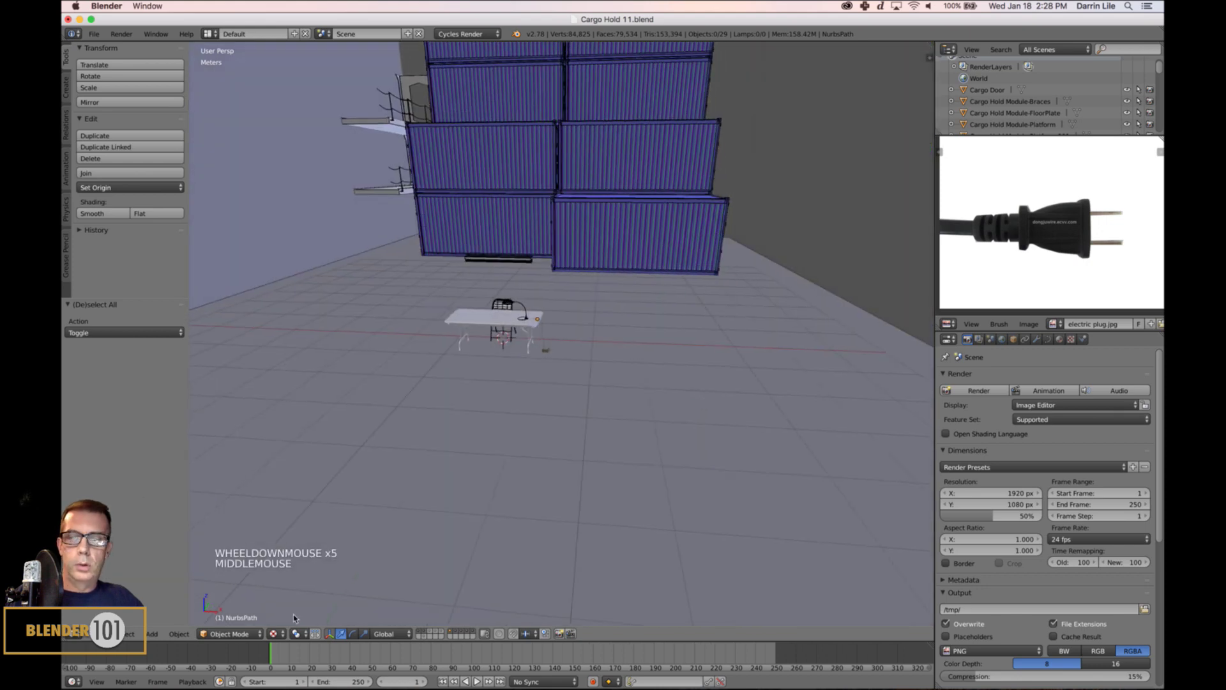
- Hide the second layer, which holds the stairs and platforms
shift+click(425, 631)
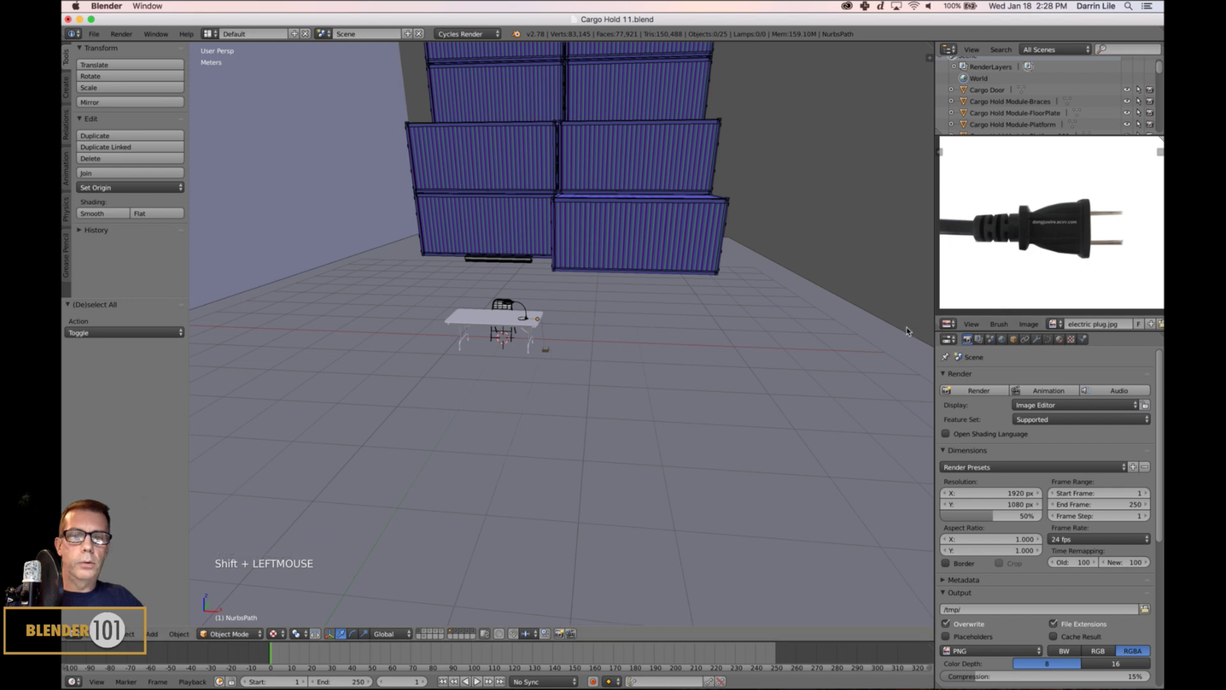
shift+middle_drag(907, 331, 733, 359)
scroll(710, 342, up, 4)
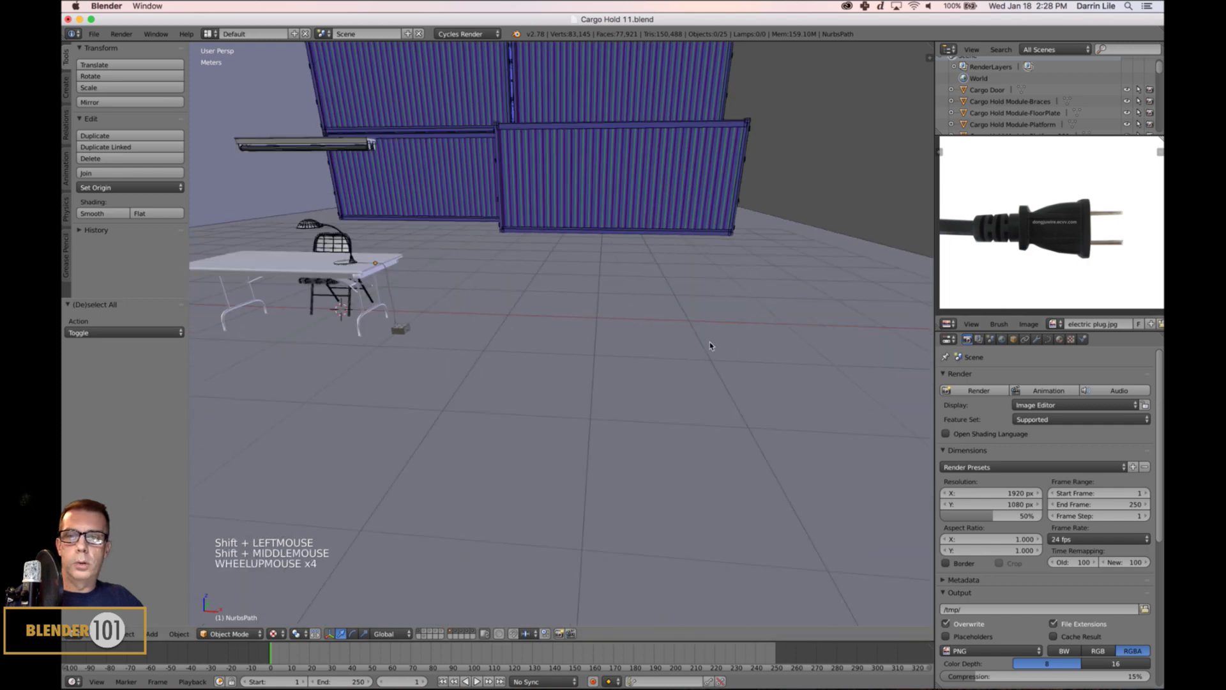
- Isolate the room and cord layers in turn, then show the cord, furniture and room layers together without the platforms
click(419, 633)
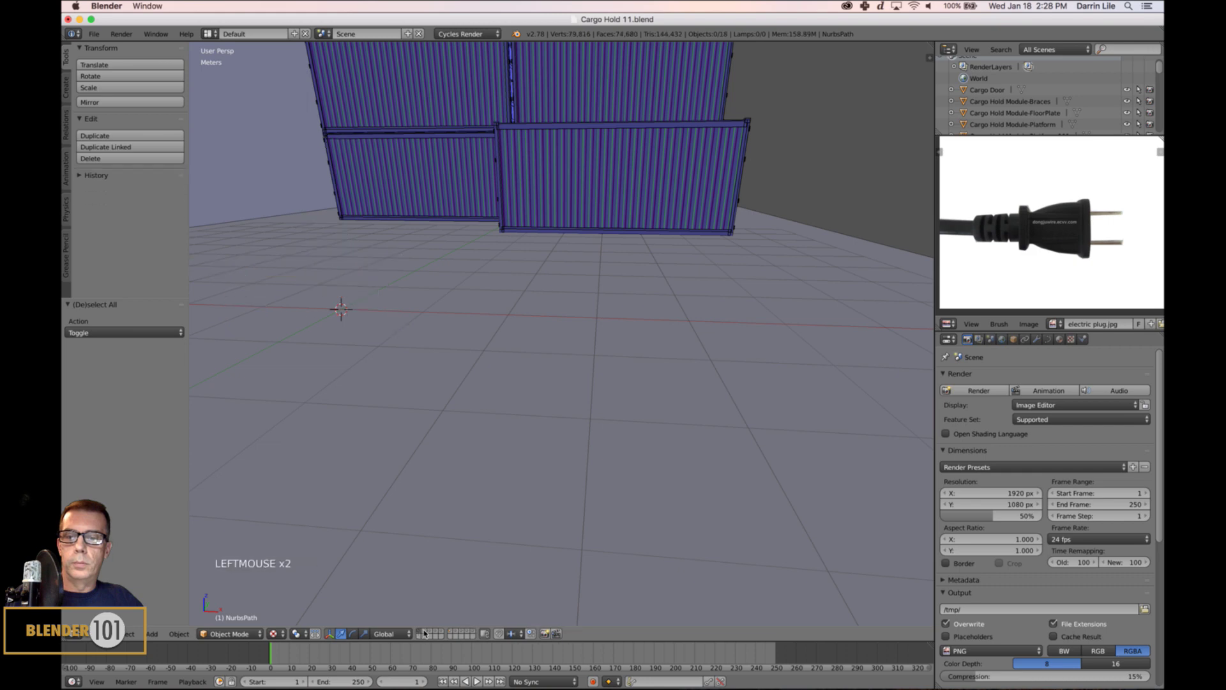
click(451, 631)
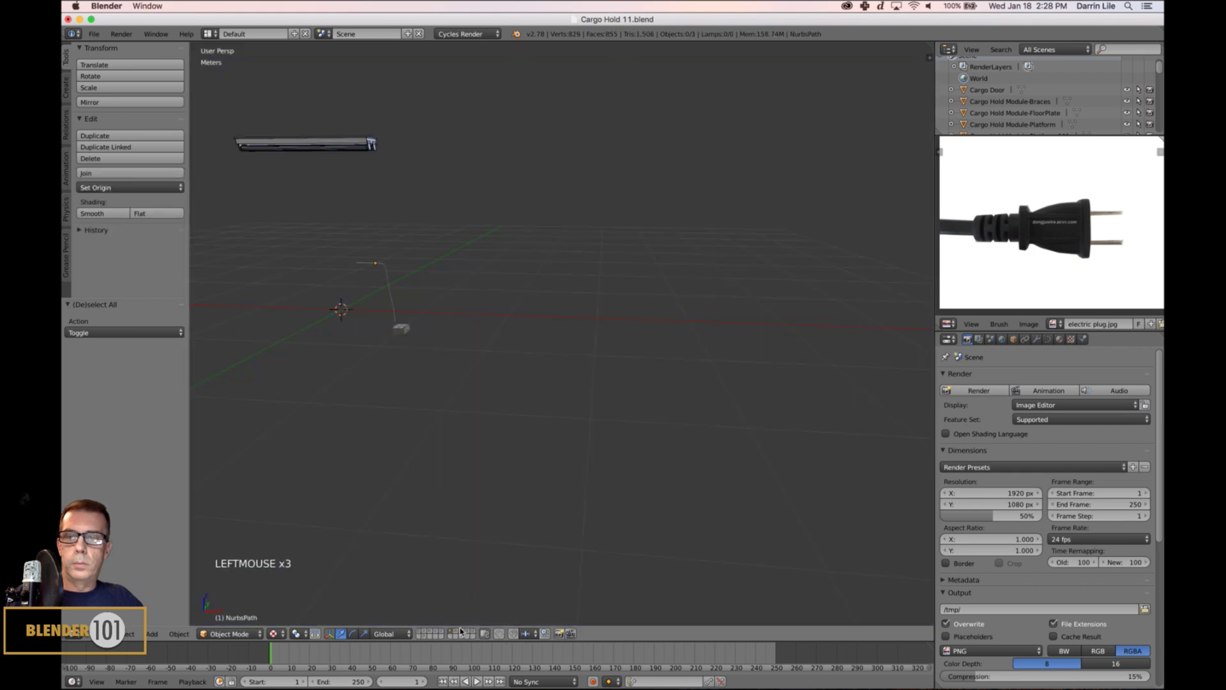
shift+click(458, 631)
shift+click(469, 633)
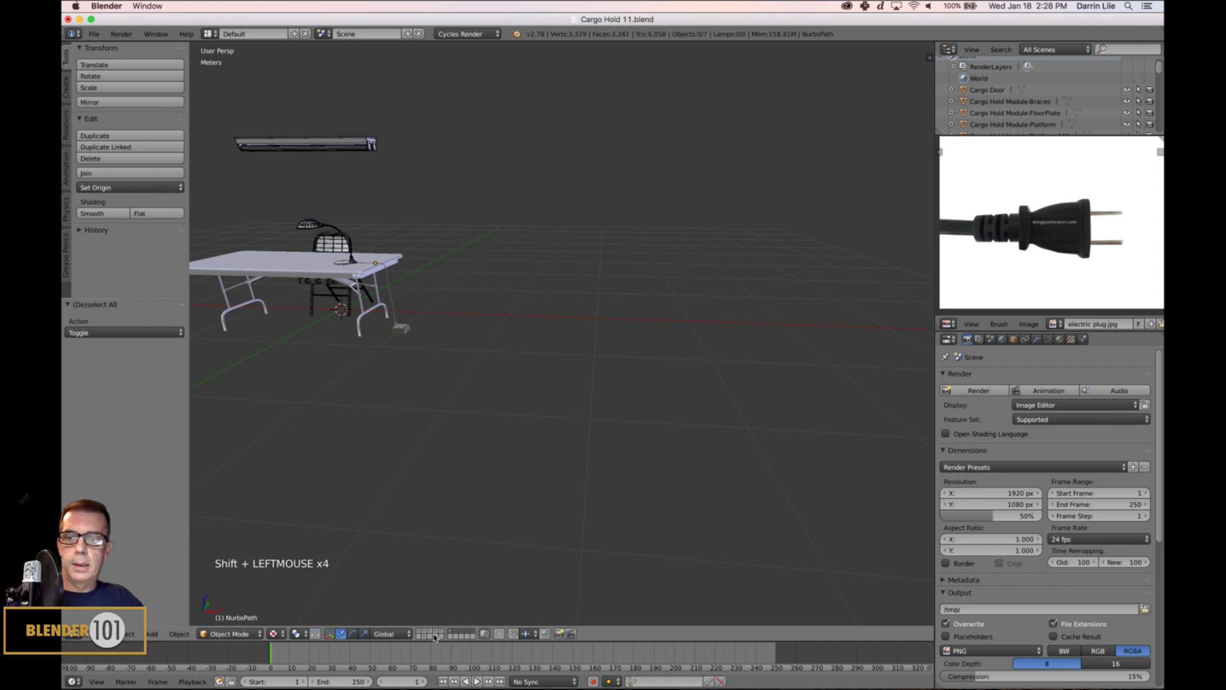
shift+click(430, 633)
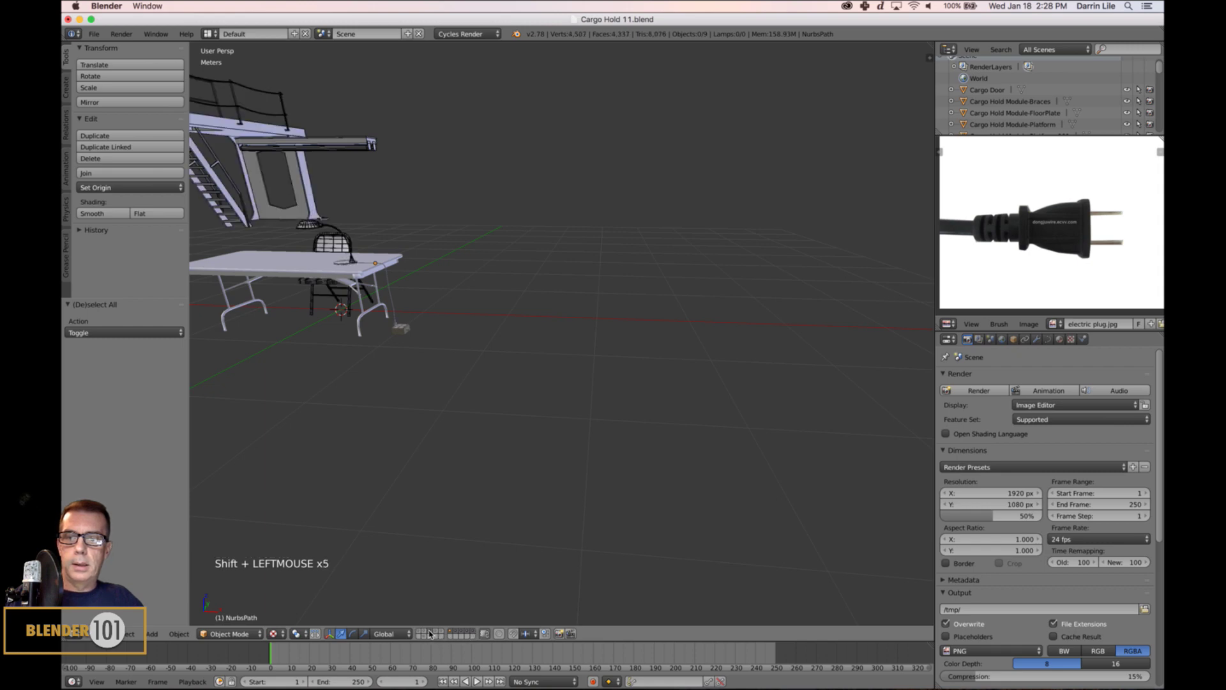
shift+click(430, 633)
shift+click(419, 632)
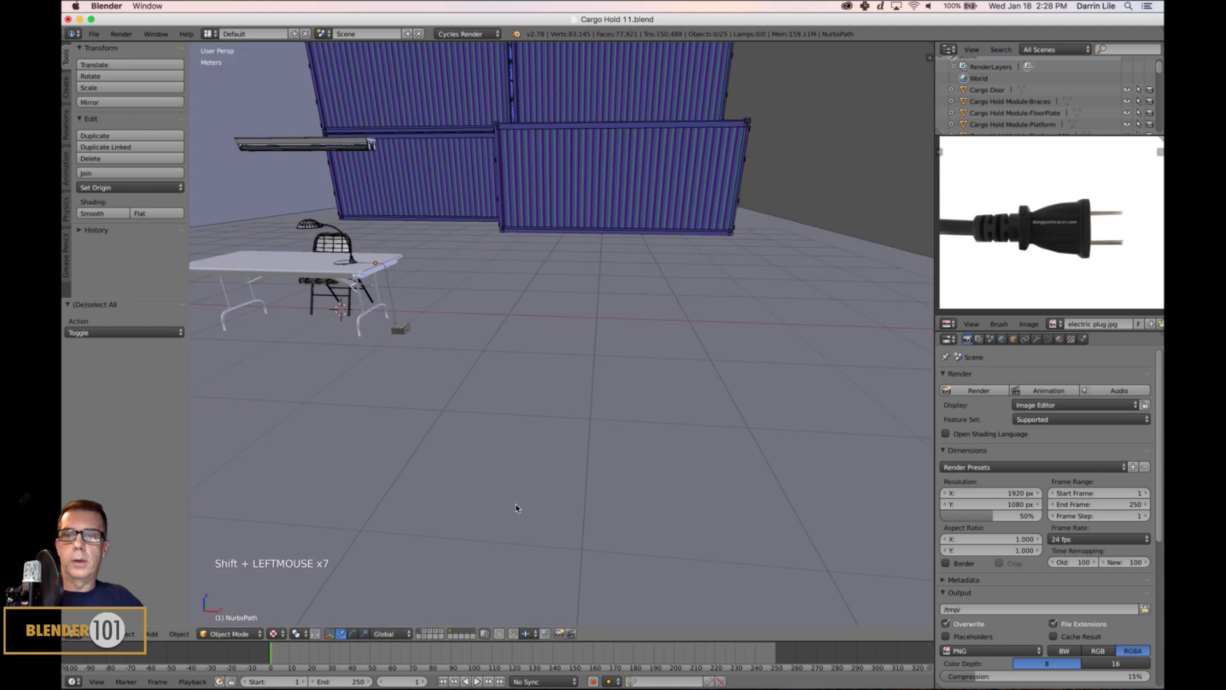
- Select the outlet box, frame it in the view, and edit its mesh in vertex select mode
scroll(477, 351, up, 4)
shift+middle_drag(477, 351, 384, 341)
right_click(387, 345)
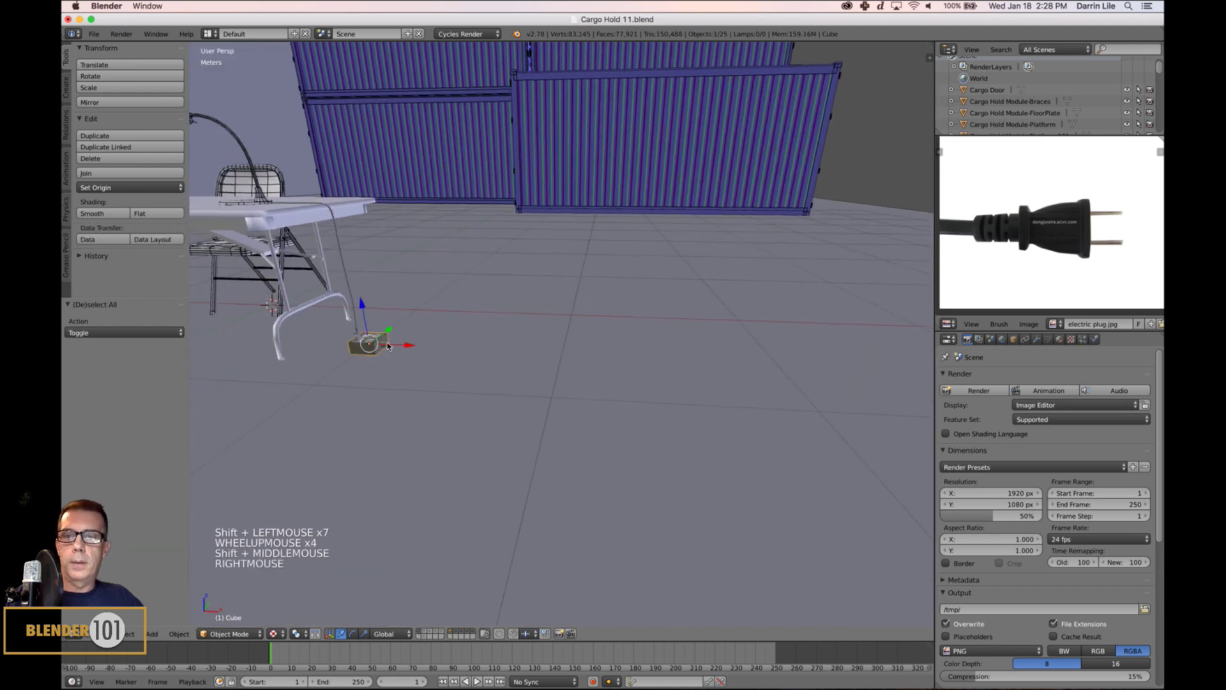
key(KP_Decimal)
middle_drag(549, 409, 583, 413)
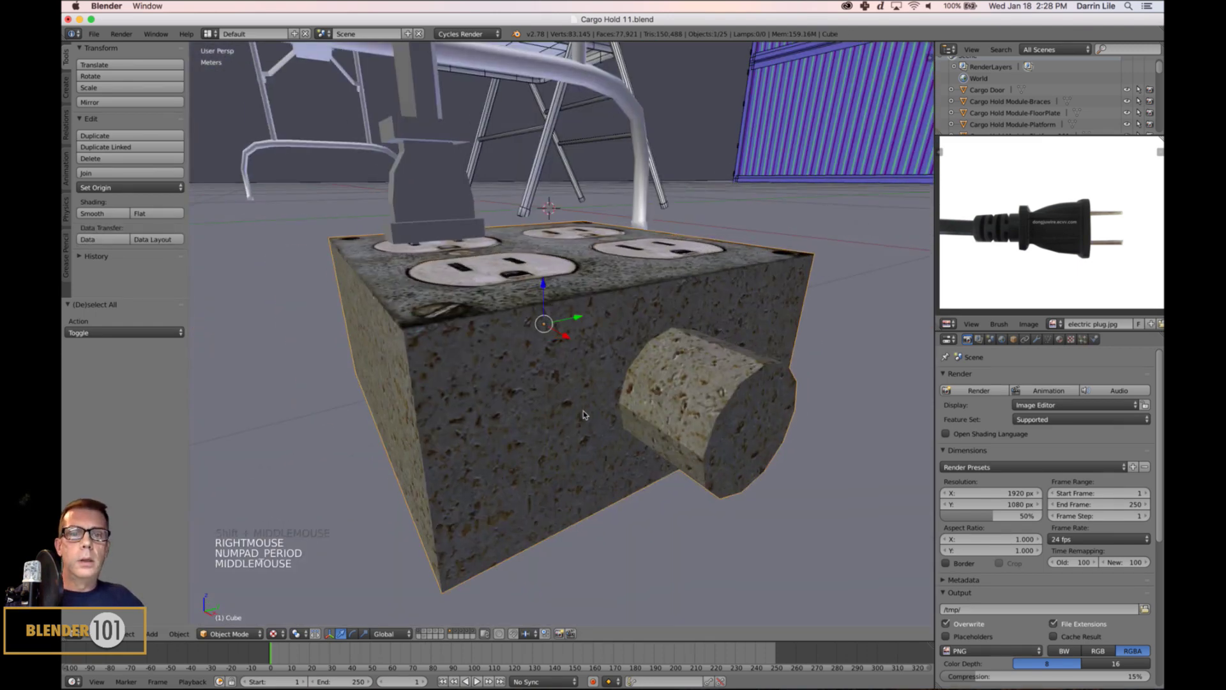
scroll(584, 414, down, 3)
shift+middle_drag(669, 398, 656, 425)
key(Tab)
key(ctrl+Tab)
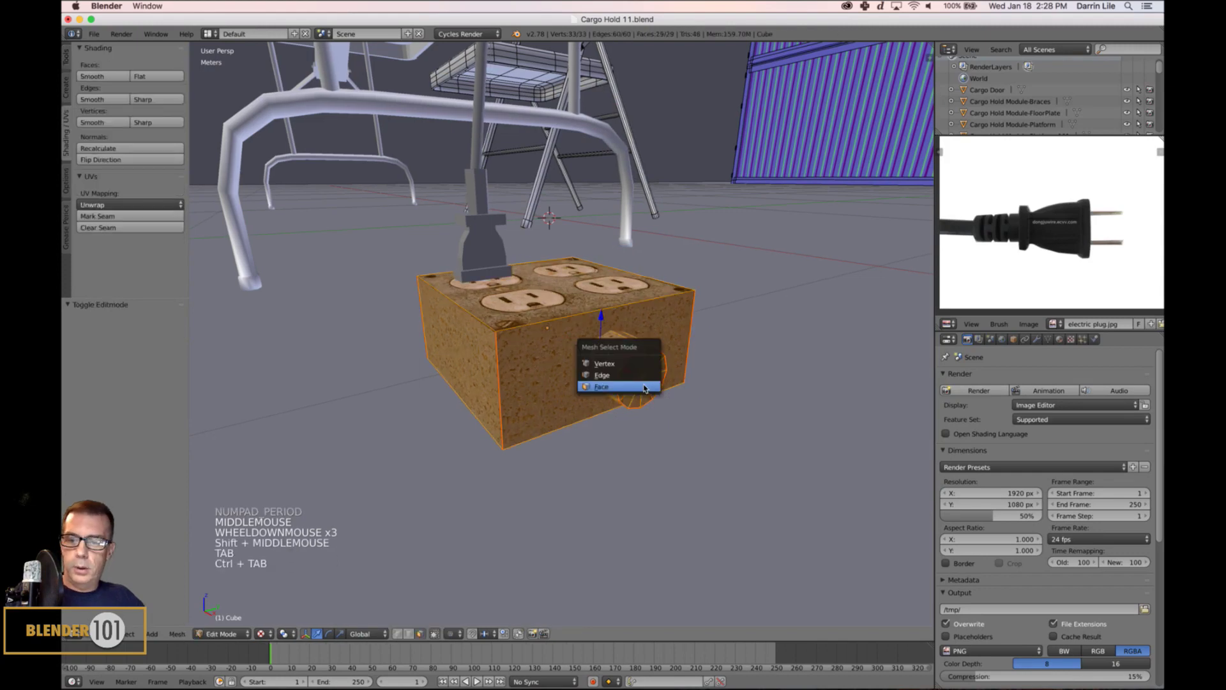
click(641, 364)
- Snap the 3D cursor to the centre vertex of the end face on the outlet box's round conduit stub
right_click(643, 383)
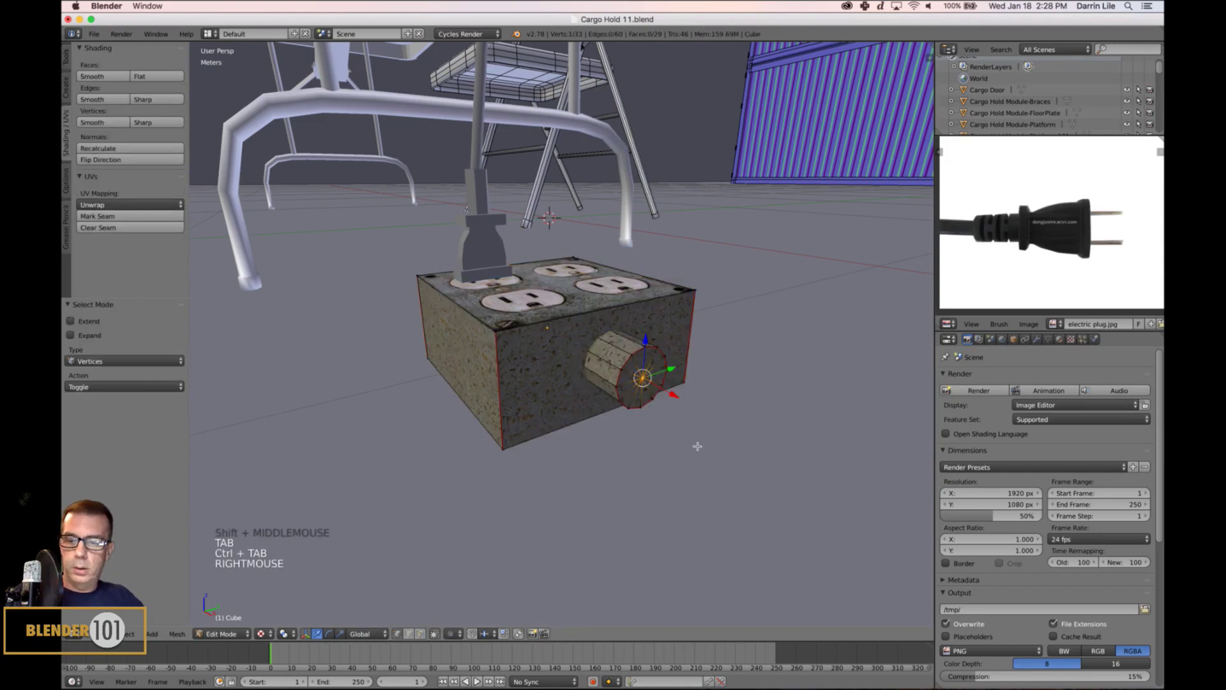
key(shift+s)
click(684, 444)
key(a)
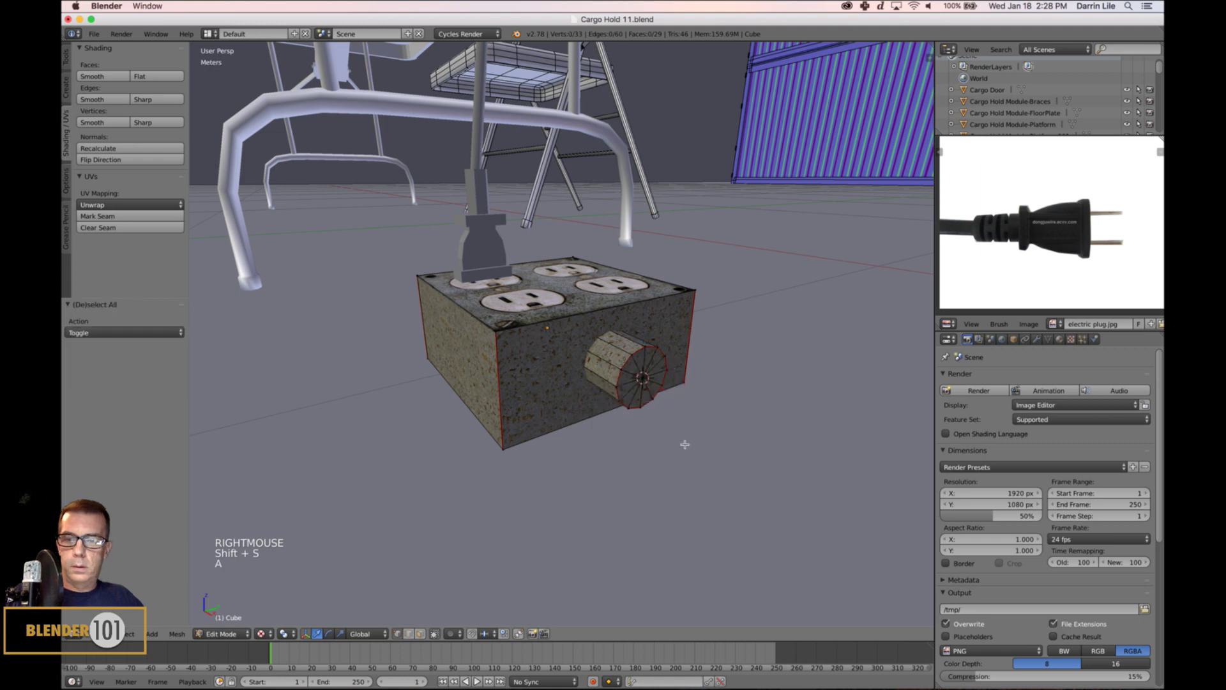
key(Tab)
- Leave the outlet box's mesh editing and add a Path curve at the 3D cursor on the conduit stub
scroll(670, 448, down, 4)
middle_drag(590, 459, 606, 462)
key(shift+a)
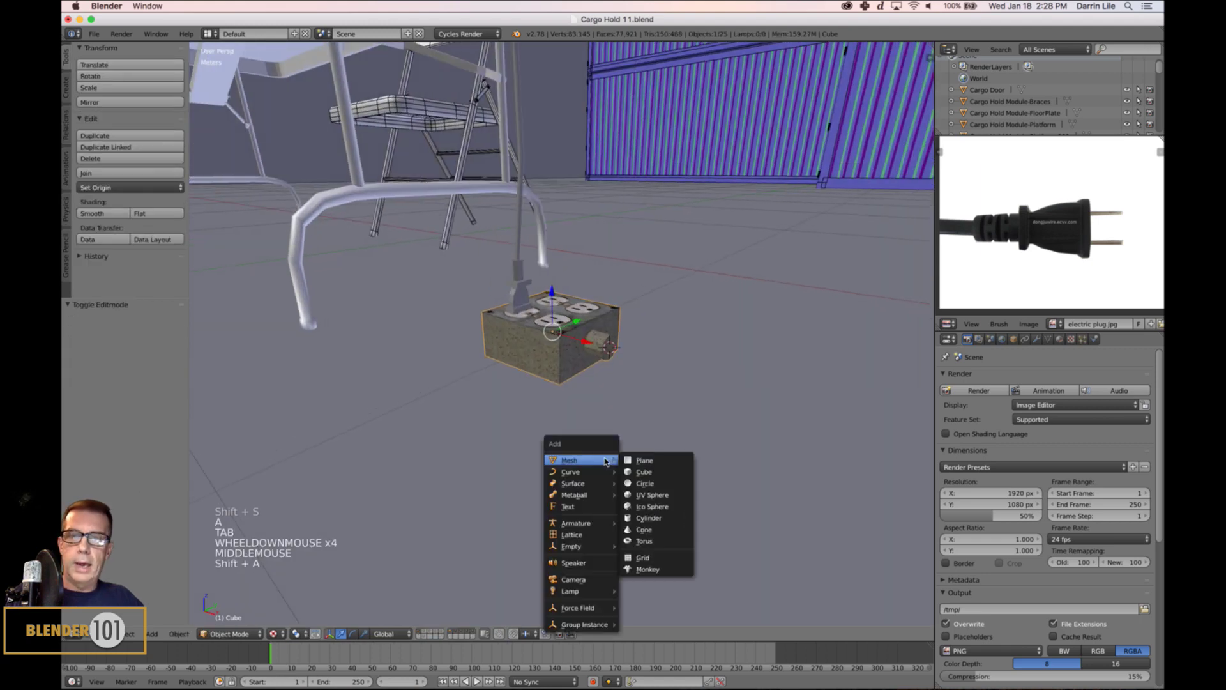
mouse_move(607, 472)
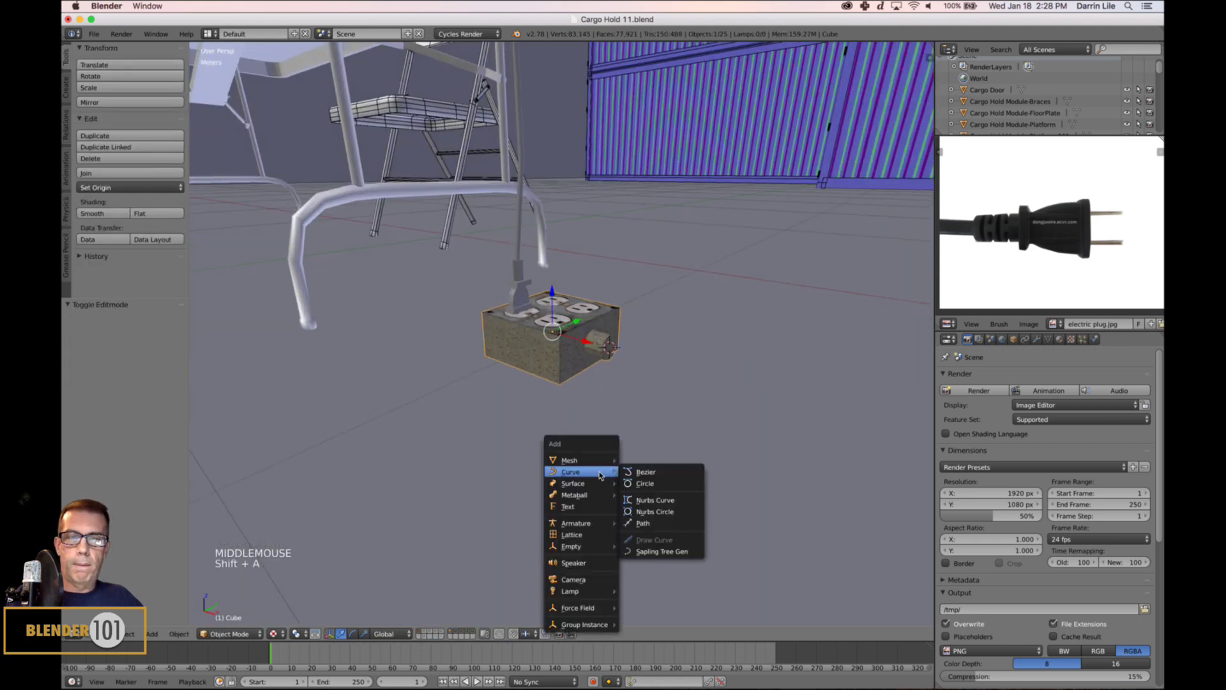
click(644, 523)
scroll(648, 404, down, 7)
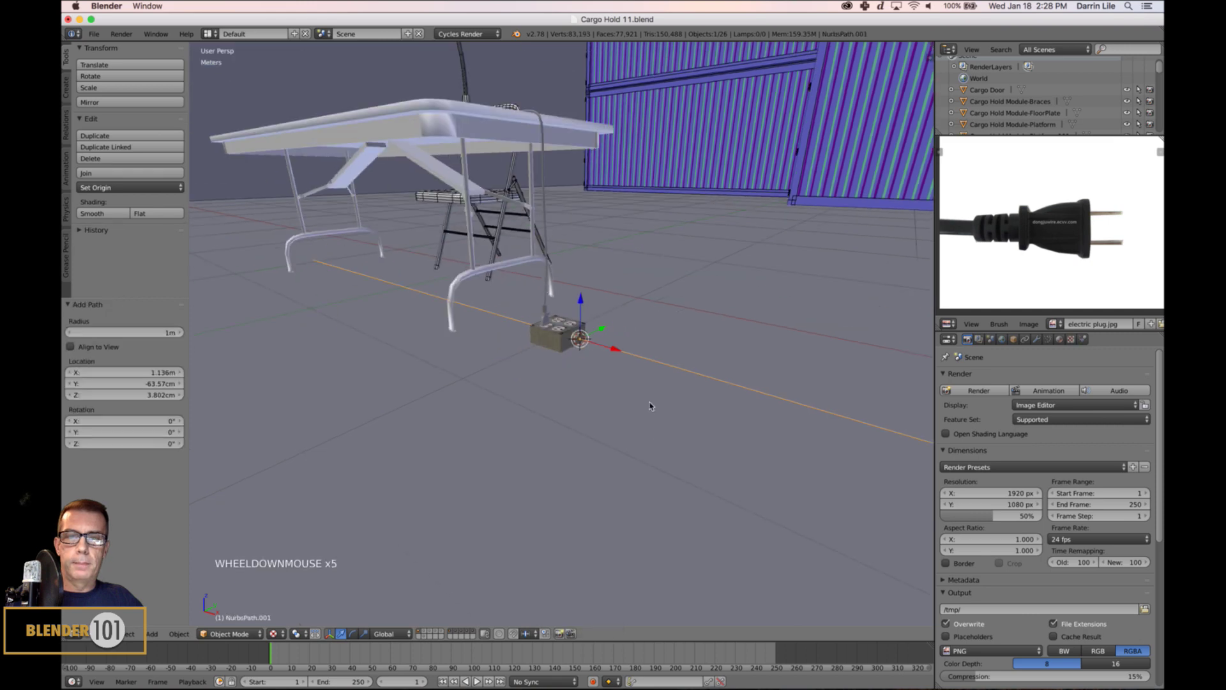
- Move the path along X in two moves, about 1.95 m in total, until its near end meets the conduit stub
scroll(650, 405, up, 3)
middle_drag(649, 405, 660, 412)
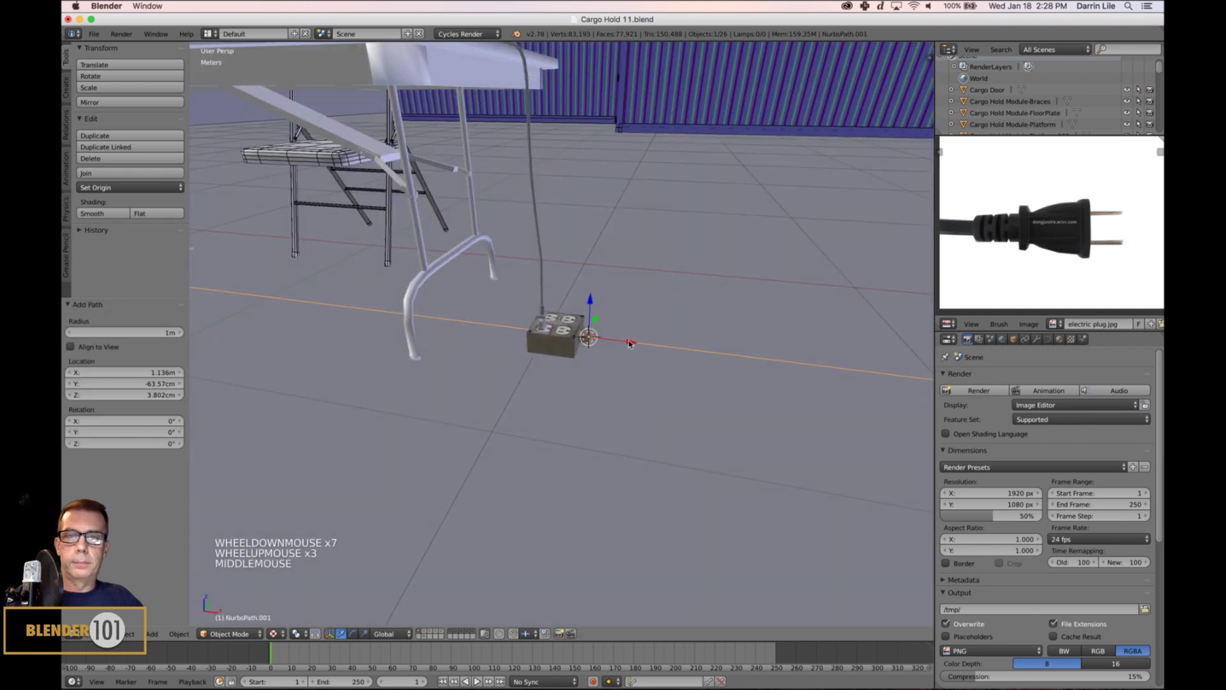
drag(629, 343, 844, 362)
drag(321, 394, 303, 396)
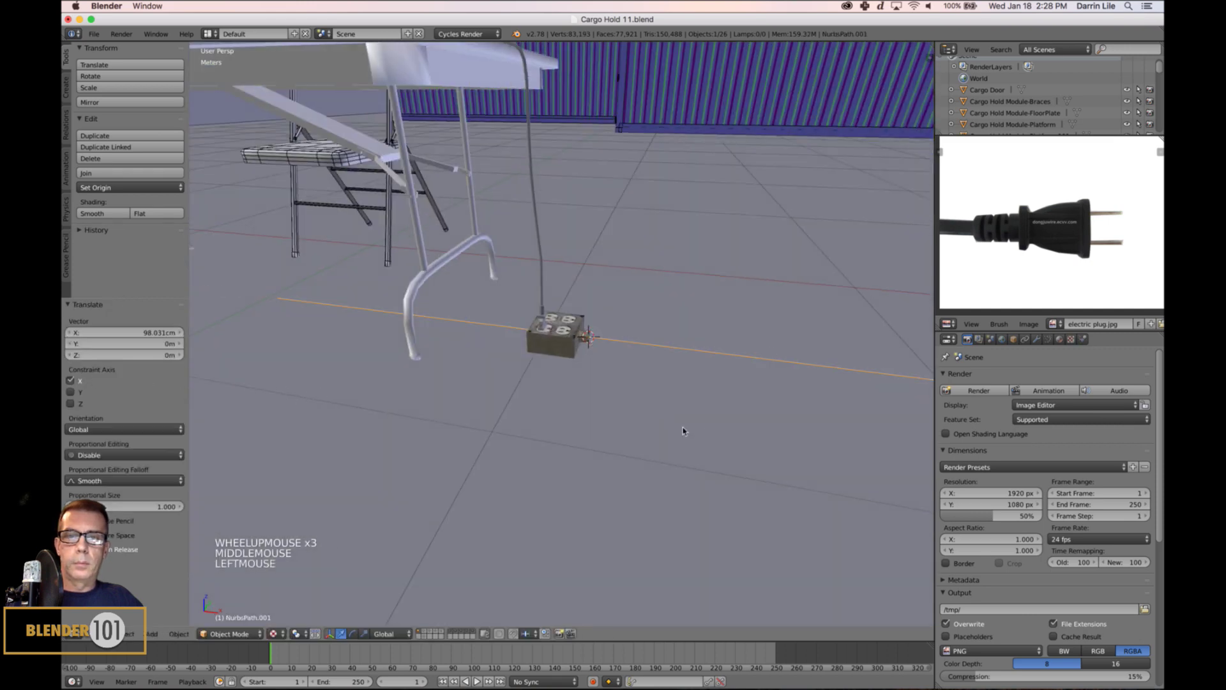
scroll(696, 424, down, 4)
drag(805, 367, 285, 411)
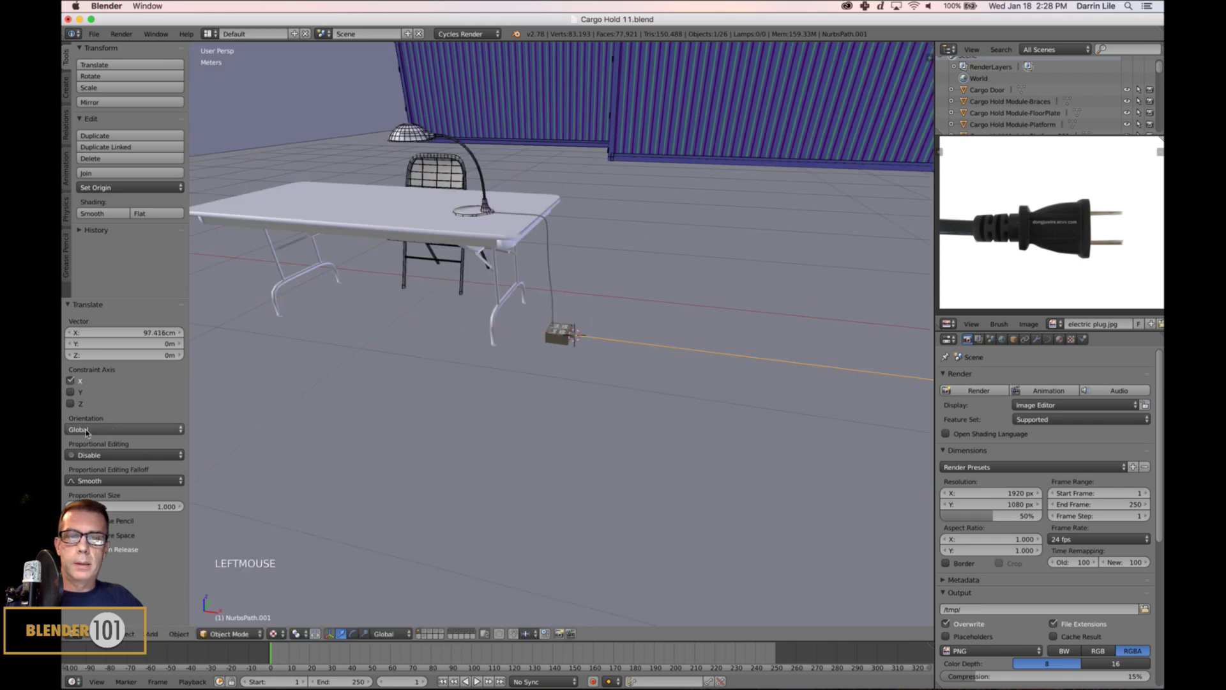
shift+middle_drag(703, 400, 460, 362)
scroll(460, 362, down, 4)
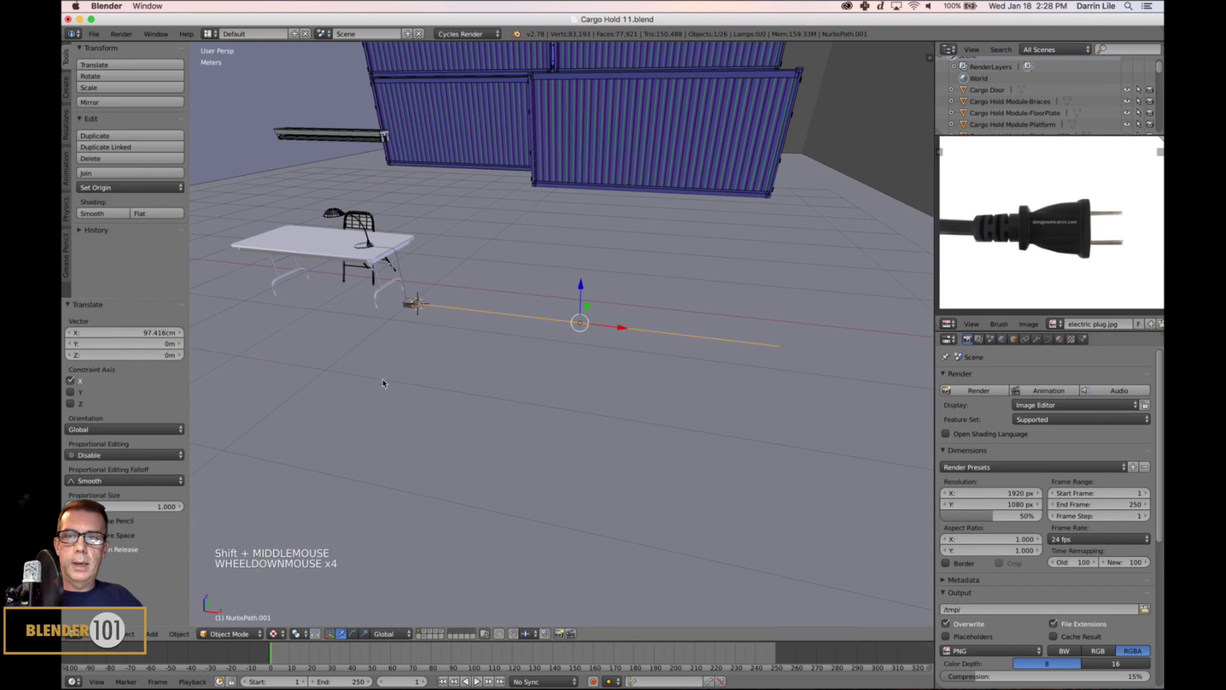
shift+middle_drag(384, 383, 433, 385)
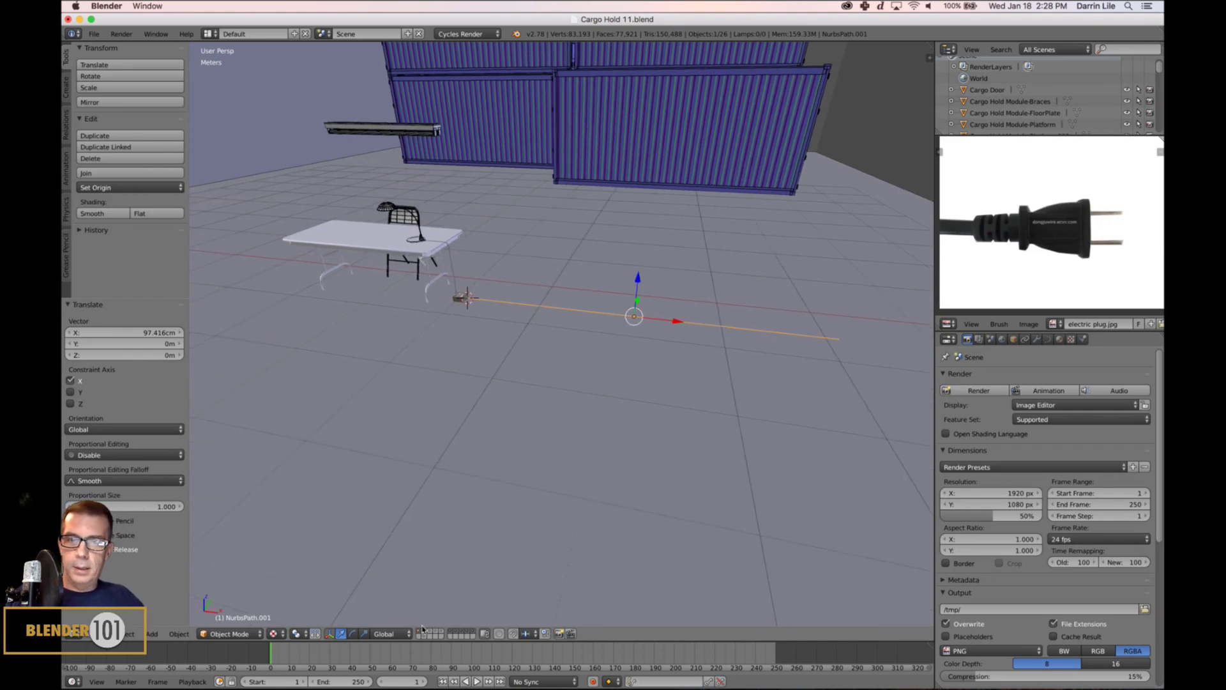
- Extend the path's far end along X with three extrusions of about 1.41 m, 1.52 m and 1.97 m, reaching past the room's wall
scroll(664, 410, down, 4)
shift+middle_drag(766, 420, 712, 417)
scroll(728, 361, up, 3)
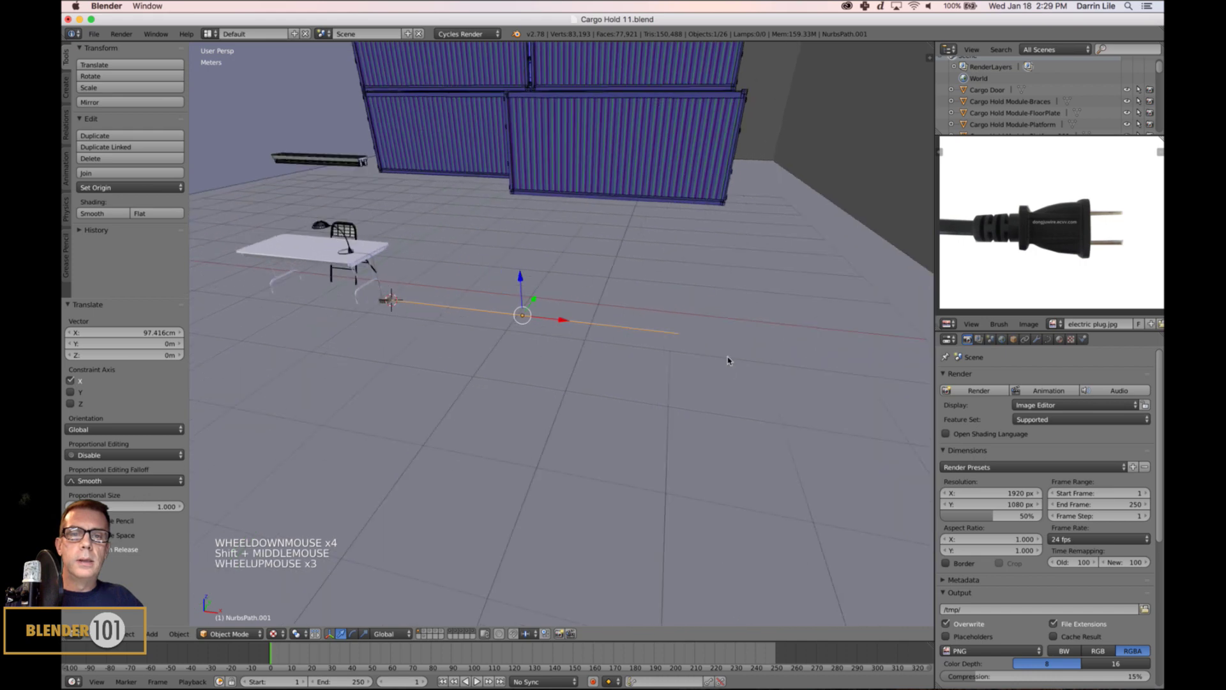
key(Tab)
right_click(680, 333)
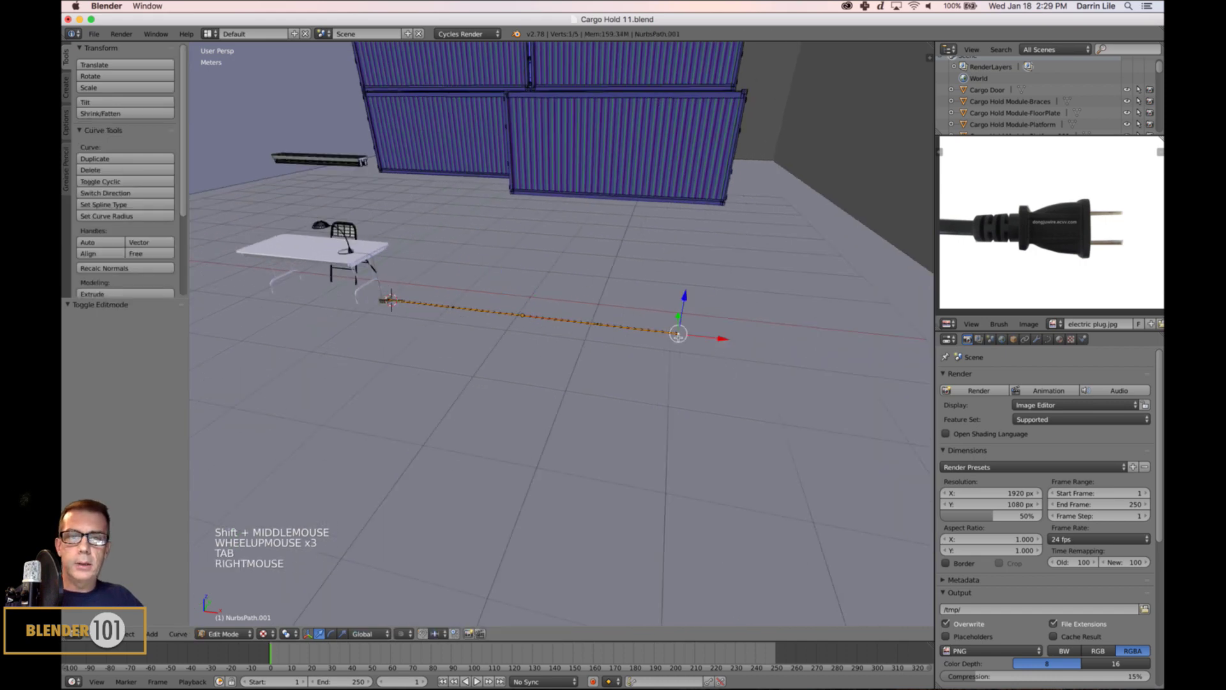
scroll(728, 364, down, 3)
shift+middle_drag(782, 392, 695, 391)
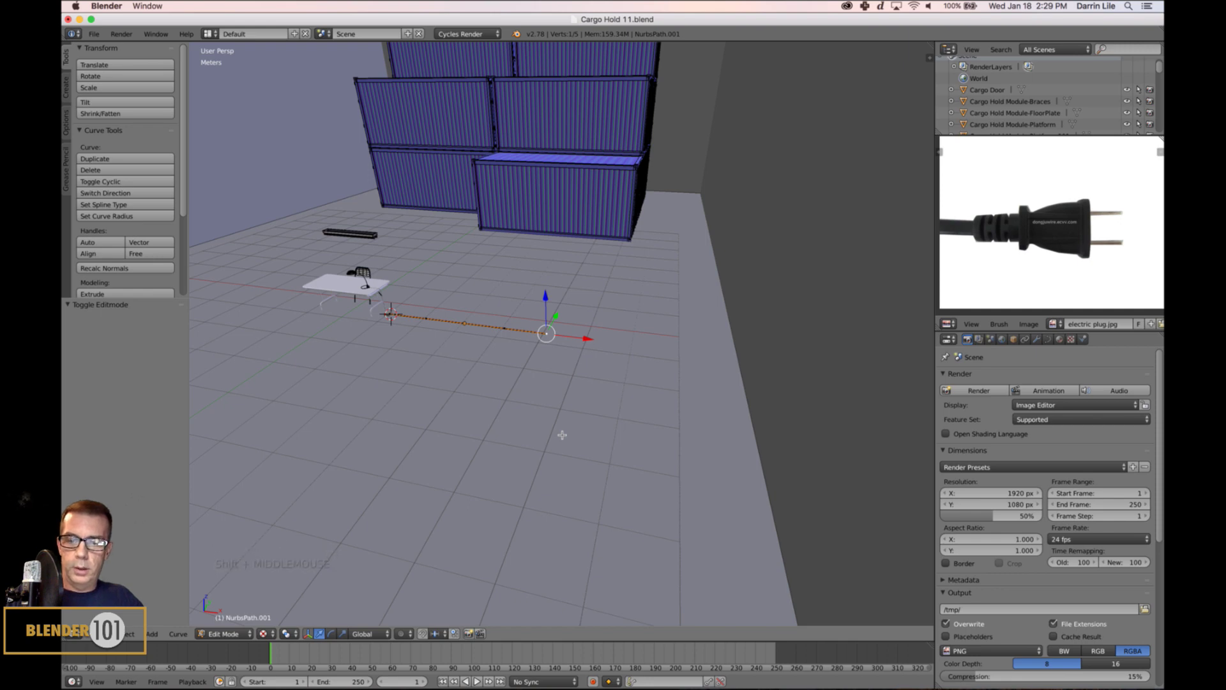
key(e)
click(624, 441)
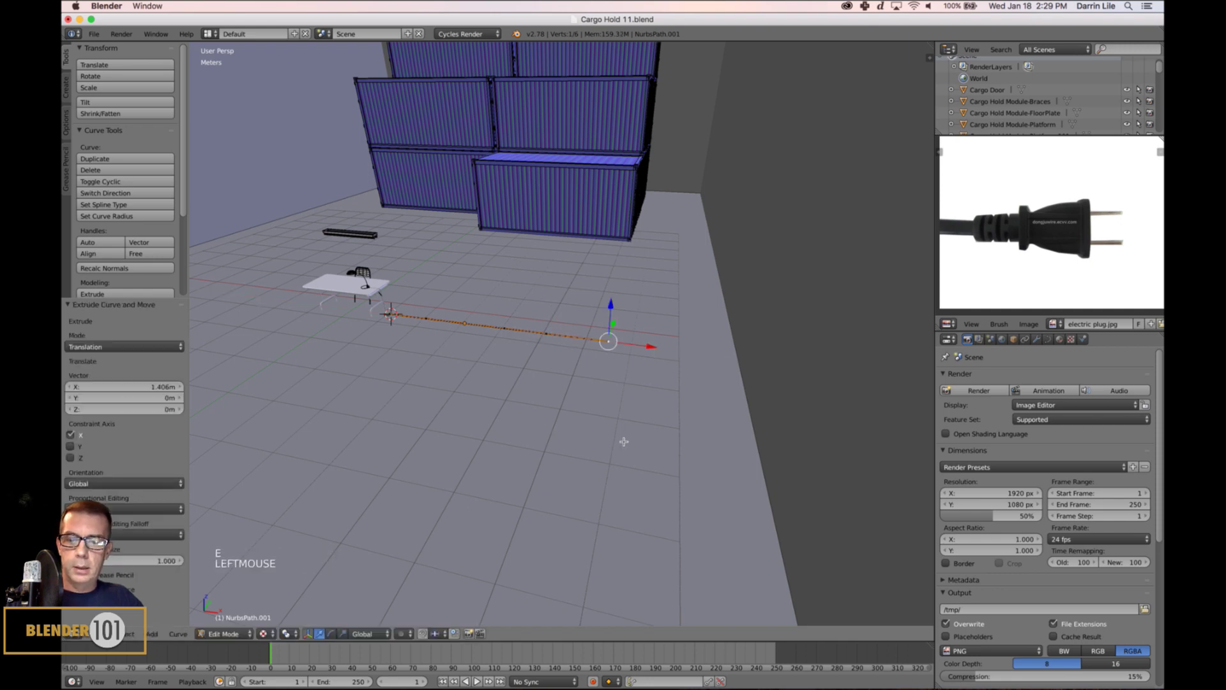
key(e)
click(695, 447)
key(e)
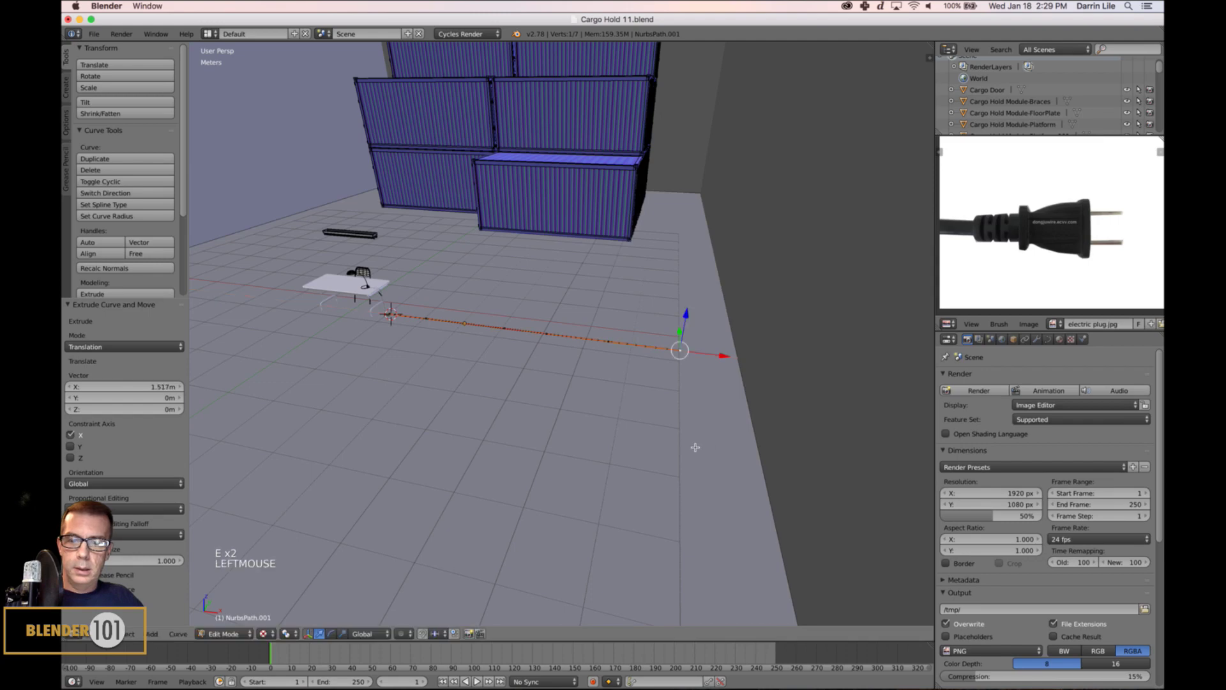
click(775, 451)
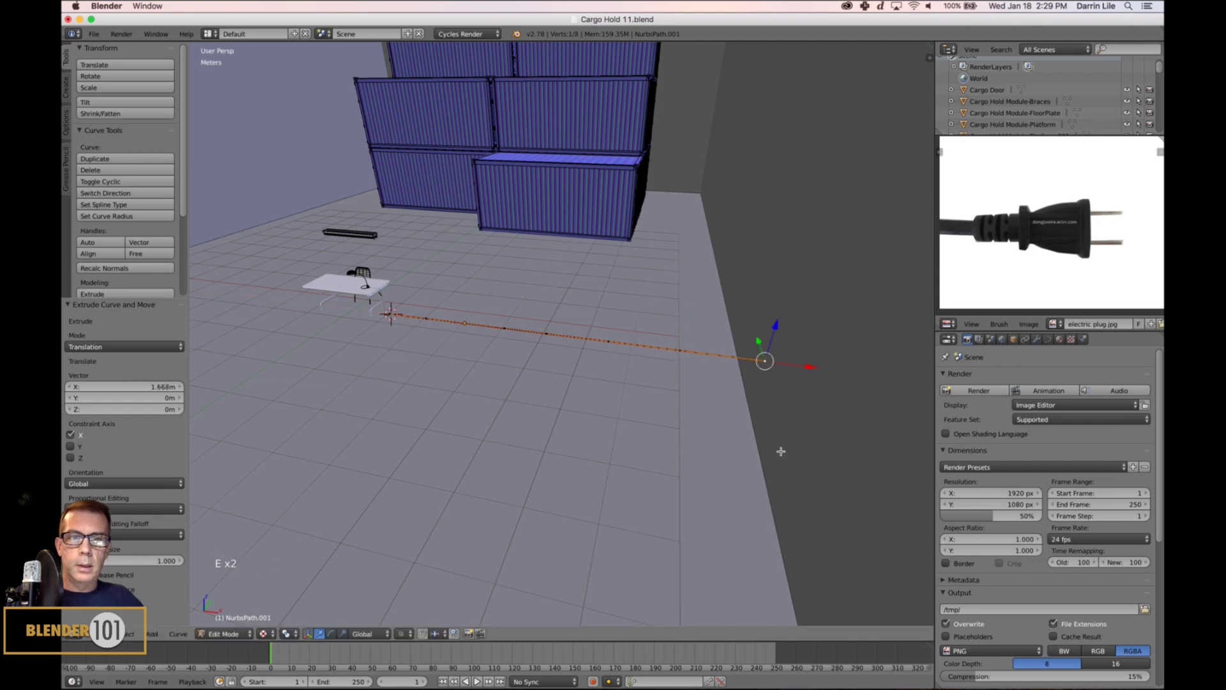
key(Tab)
- Show only the first layer with the room and path, in a front orthographic wireframe view
scroll(442, 488, up, 2)
shift+middle_drag(442, 487, 539, 460)
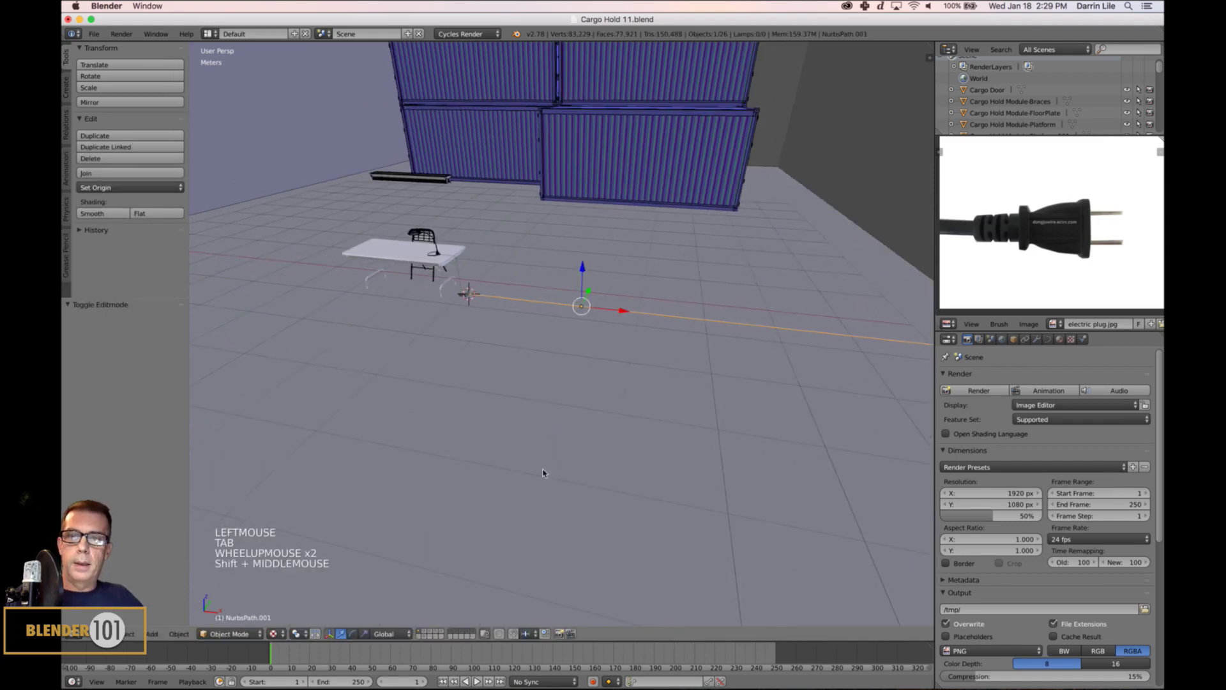
scroll(539, 457, up, 3)
shift+click(419, 633)
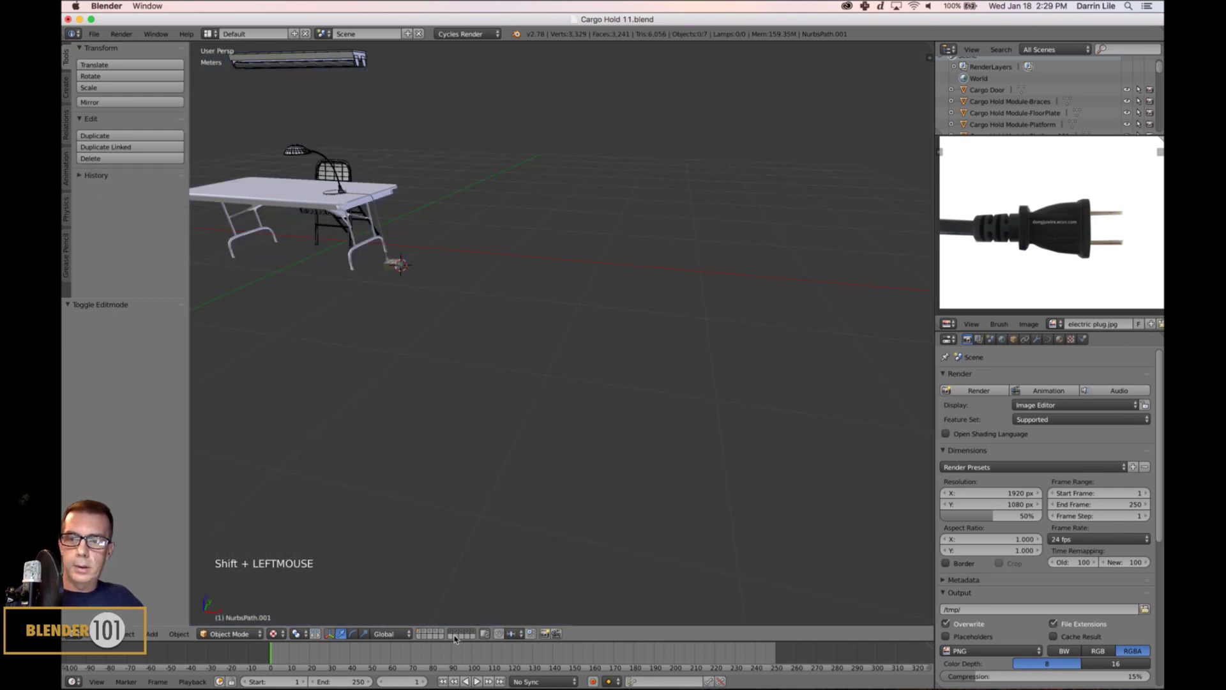
click(420, 632)
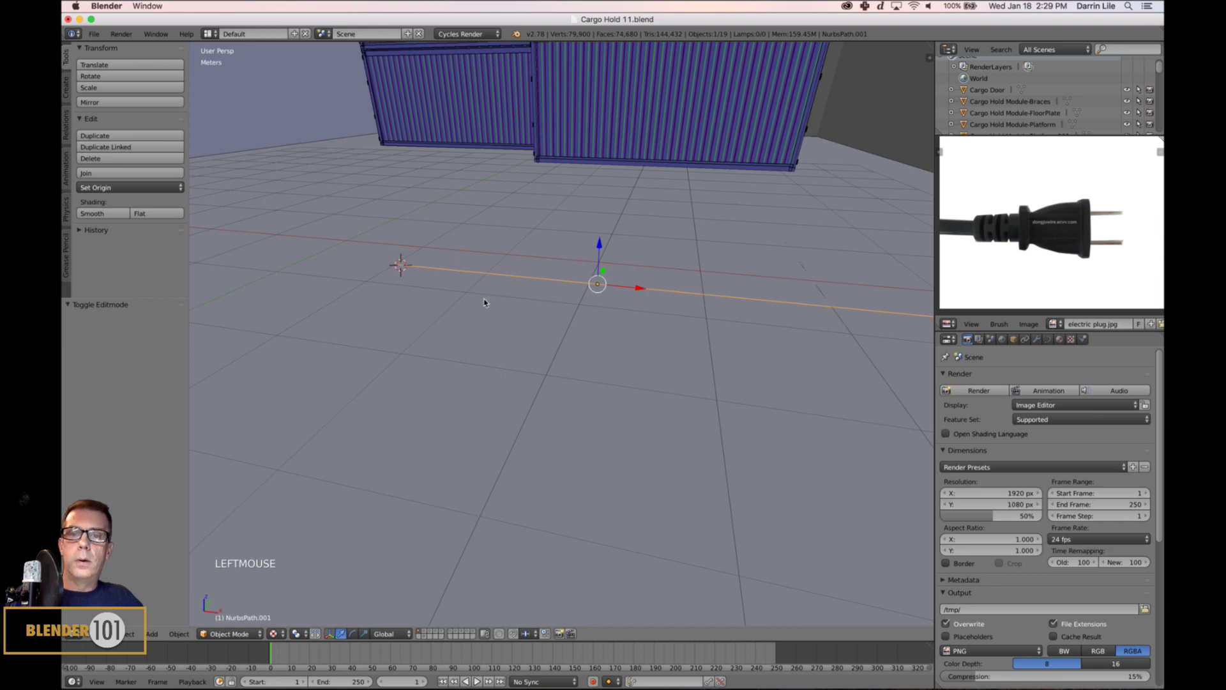
key(KP_1)
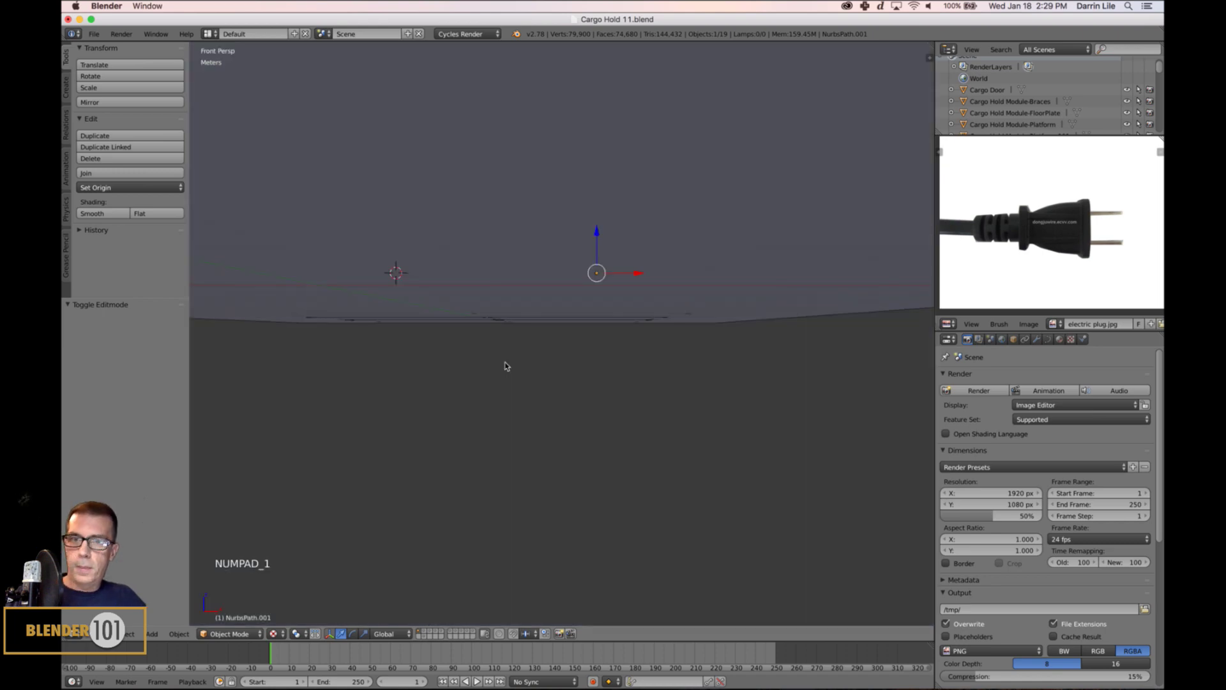
key(KP_5)
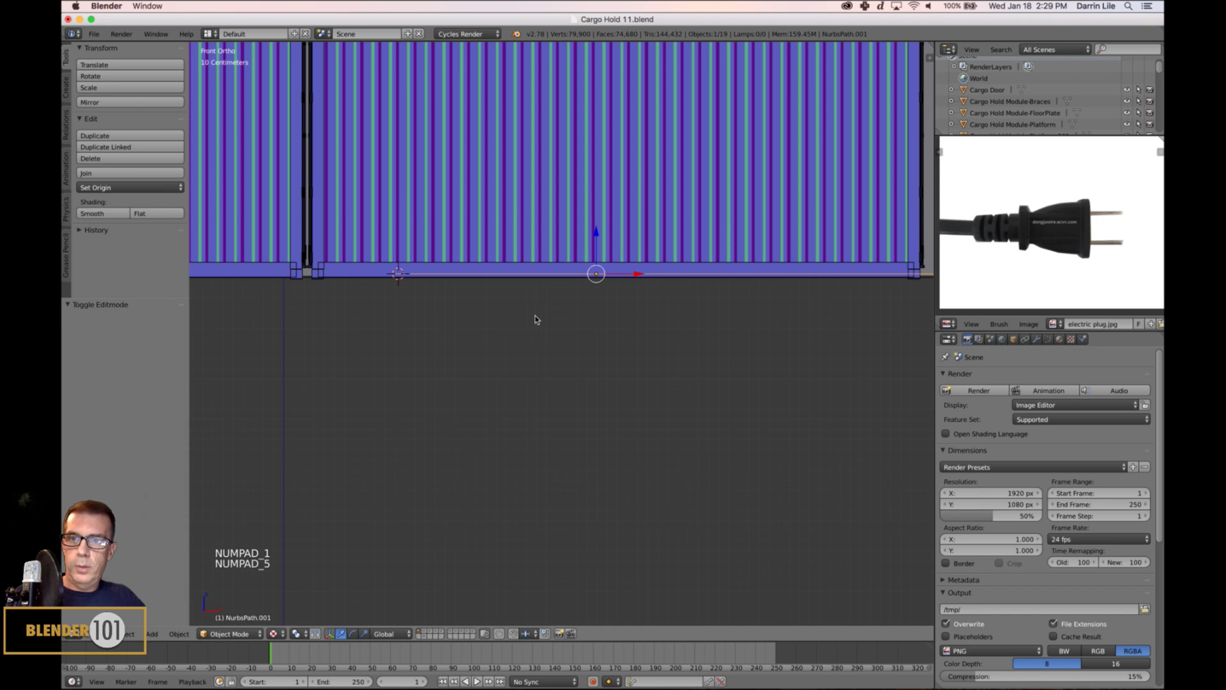
key(z)
- Subdivide the path segment between its first two control points with one cut
scroll(530, 316, up, 4)
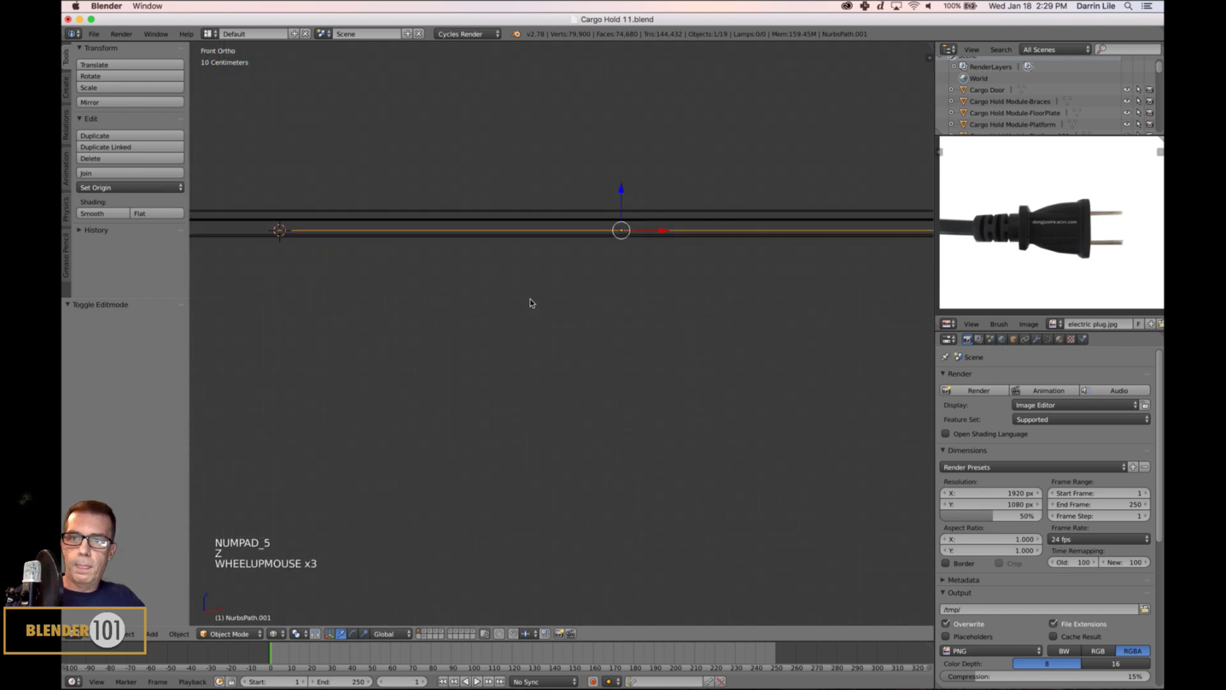
shift+middle_drag(530, 299, 734, 375)
scroll(566, 342, up, 3)
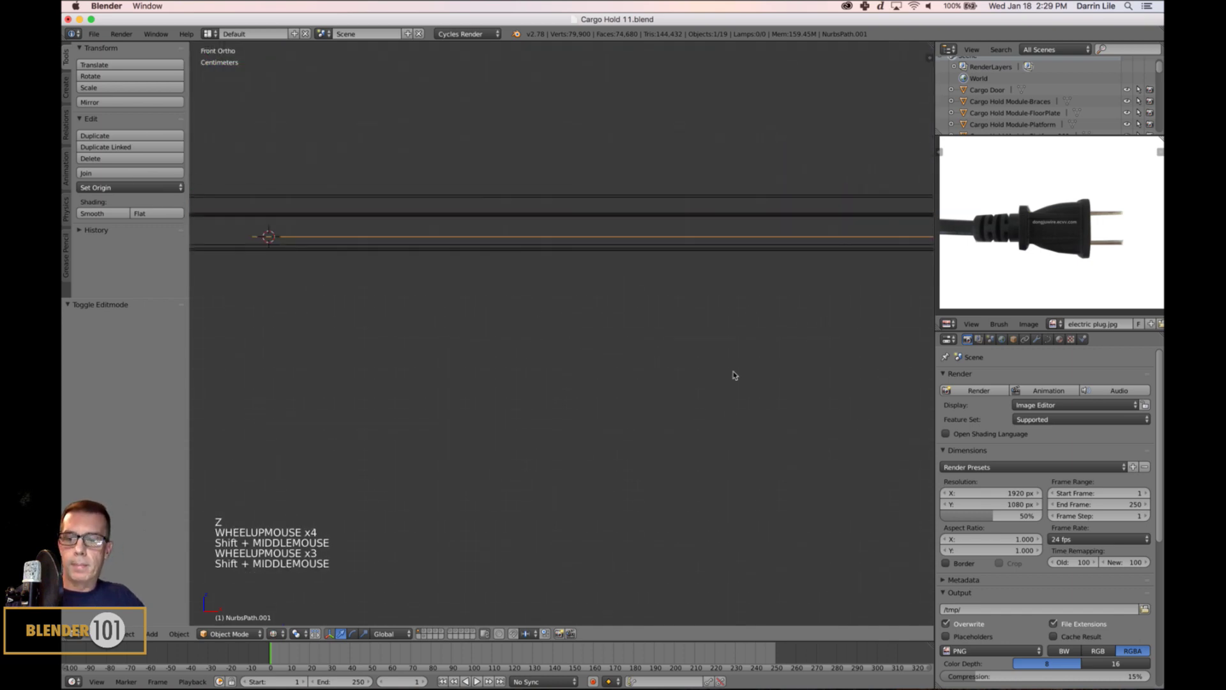
key(Tab)
right_click(614, 237)
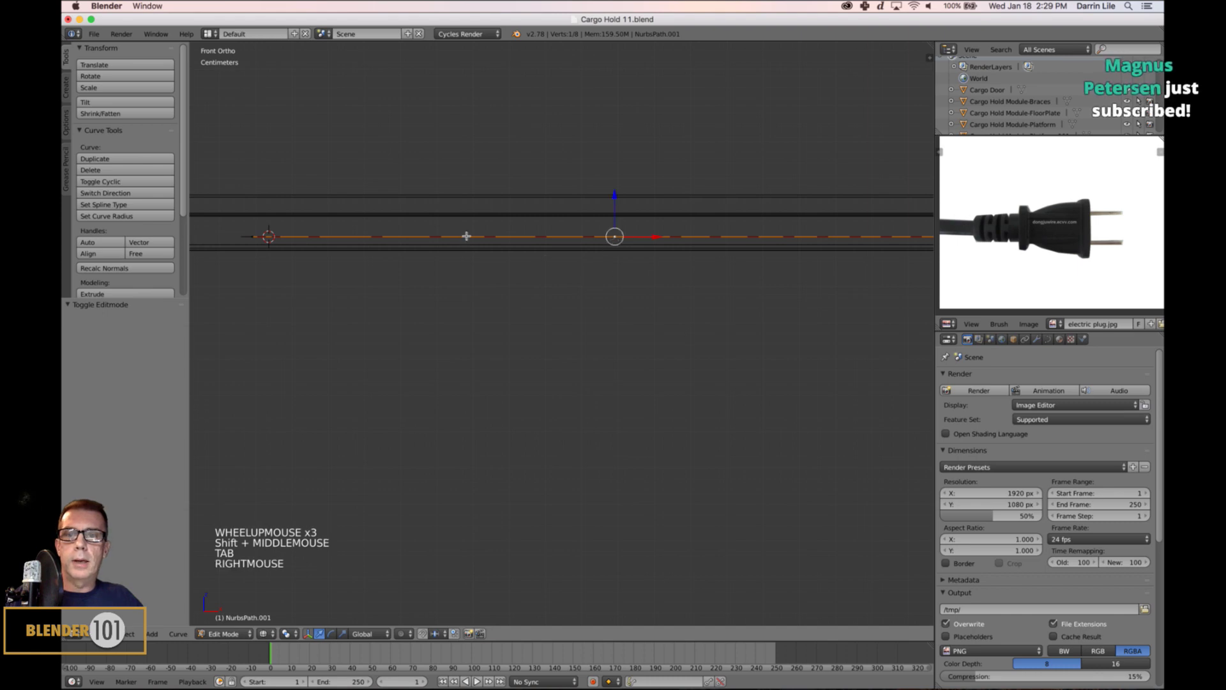
shift+right_click(252, 242)
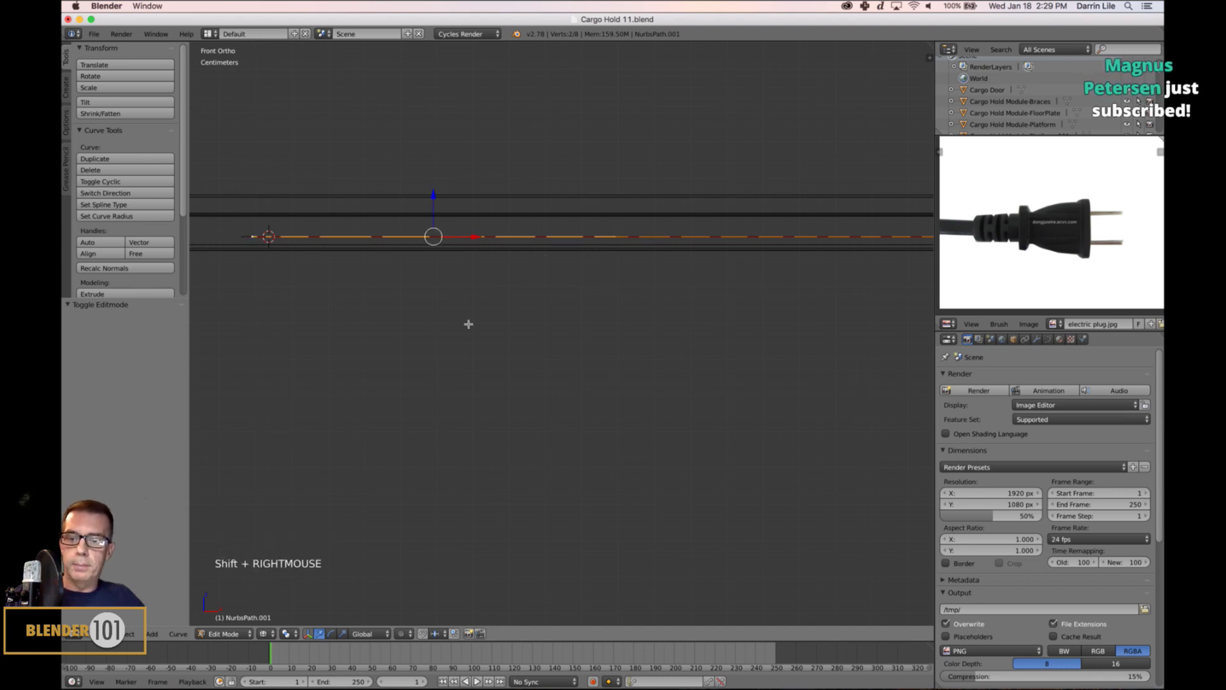
key(w)
click(468, 322)
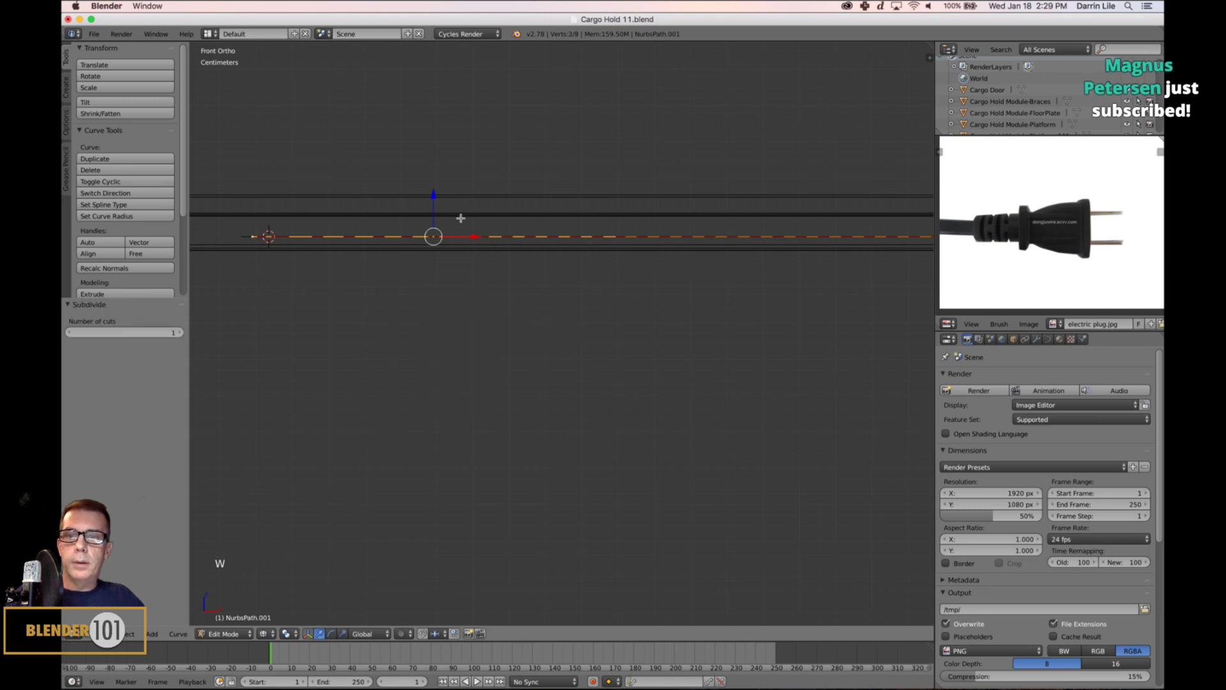
- Try to lower the path's second control point and then its third along Z
right_click(456, 224)
scroll(530, 282, down, 6)
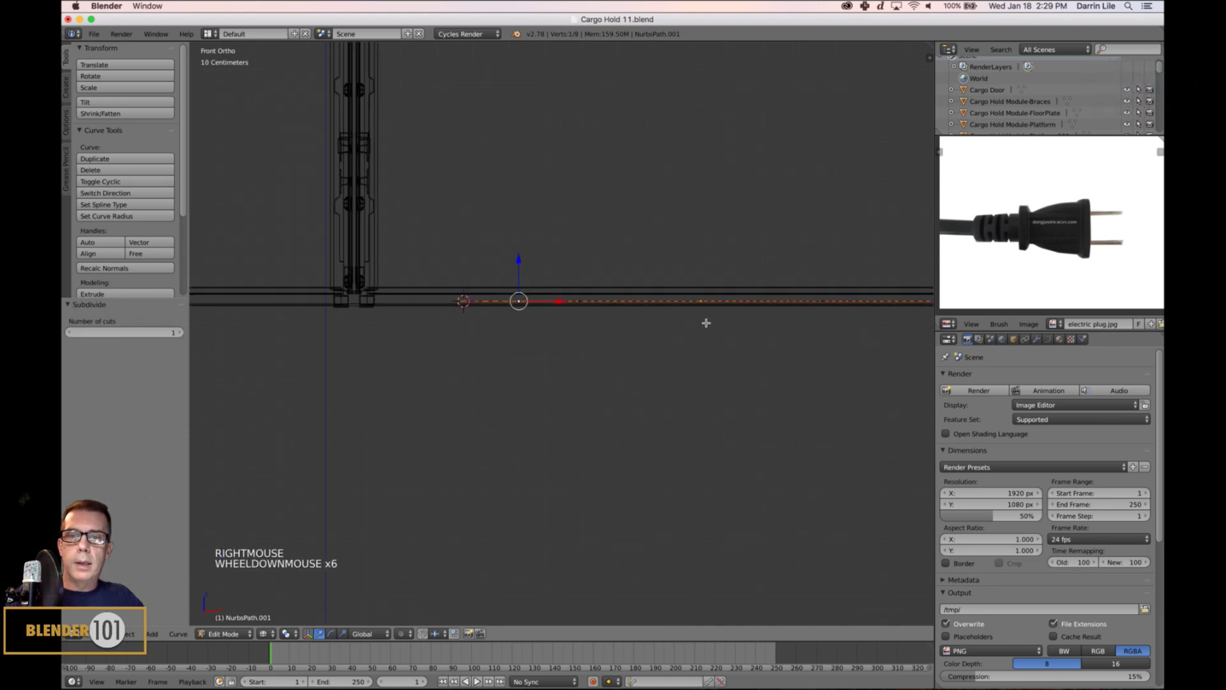
shift+middle_drag(706, 322, 851, 364)
scroll(472, 313, up, 4)
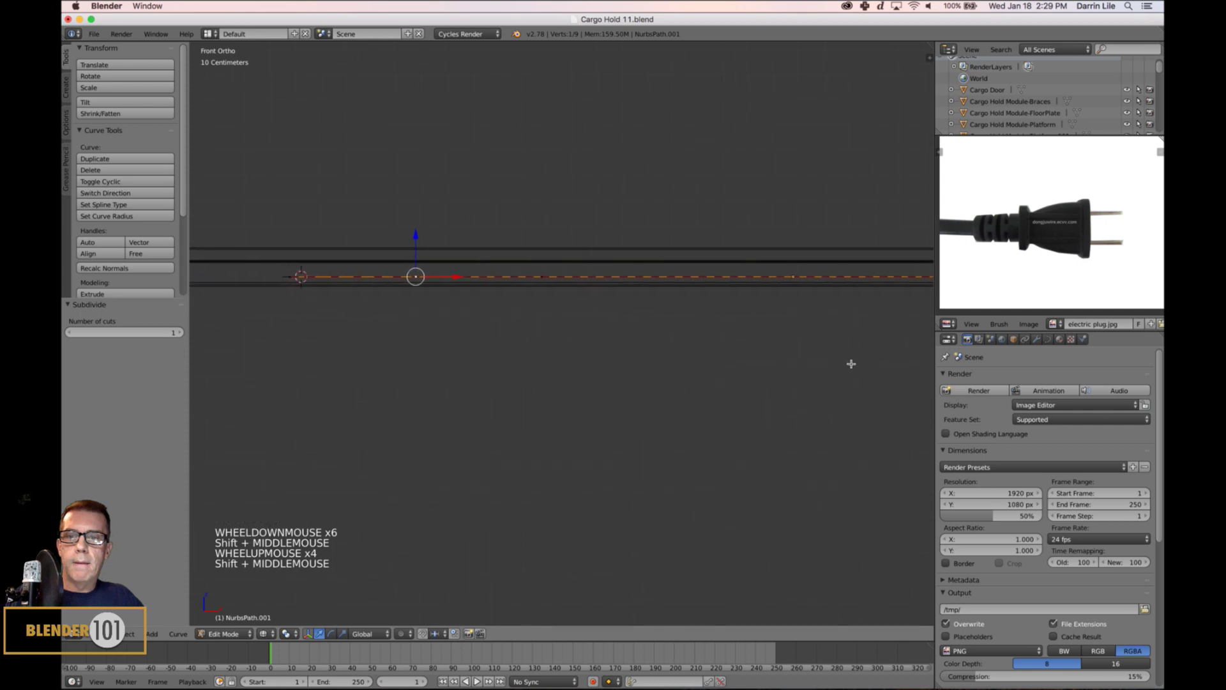
drag(416, 237, 413, 245)
key(super+z)
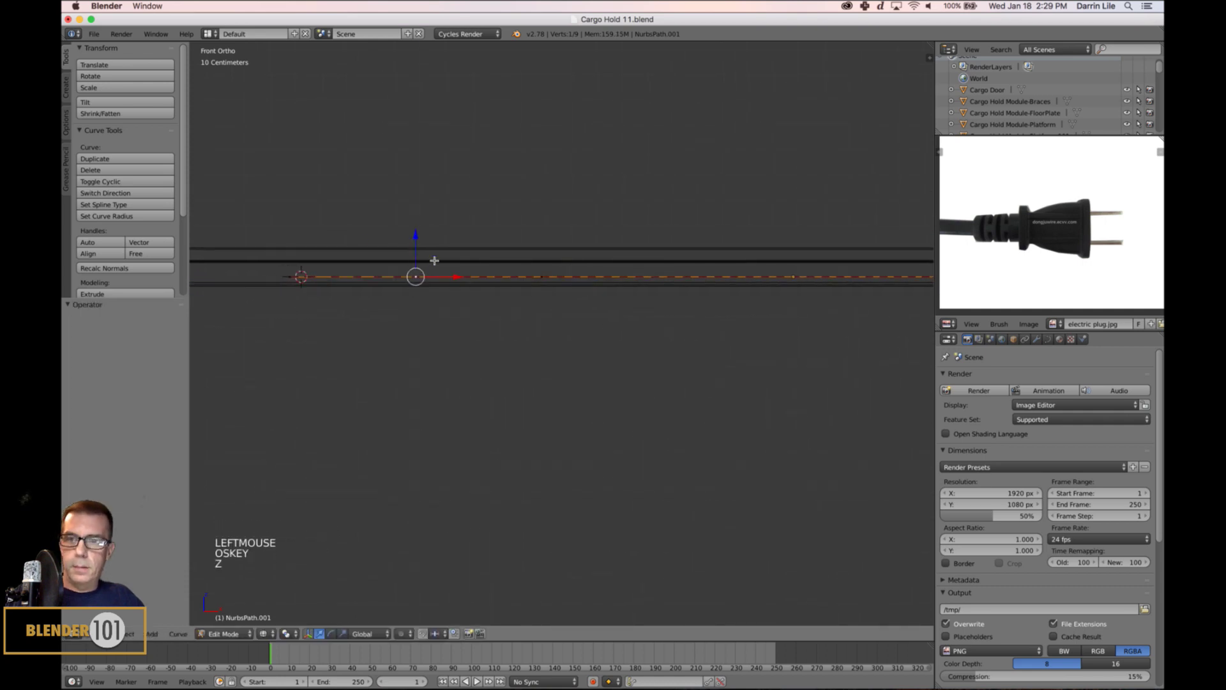
right_click(544, 278)
drag(540, 246, 542, 250)
key(super+z)
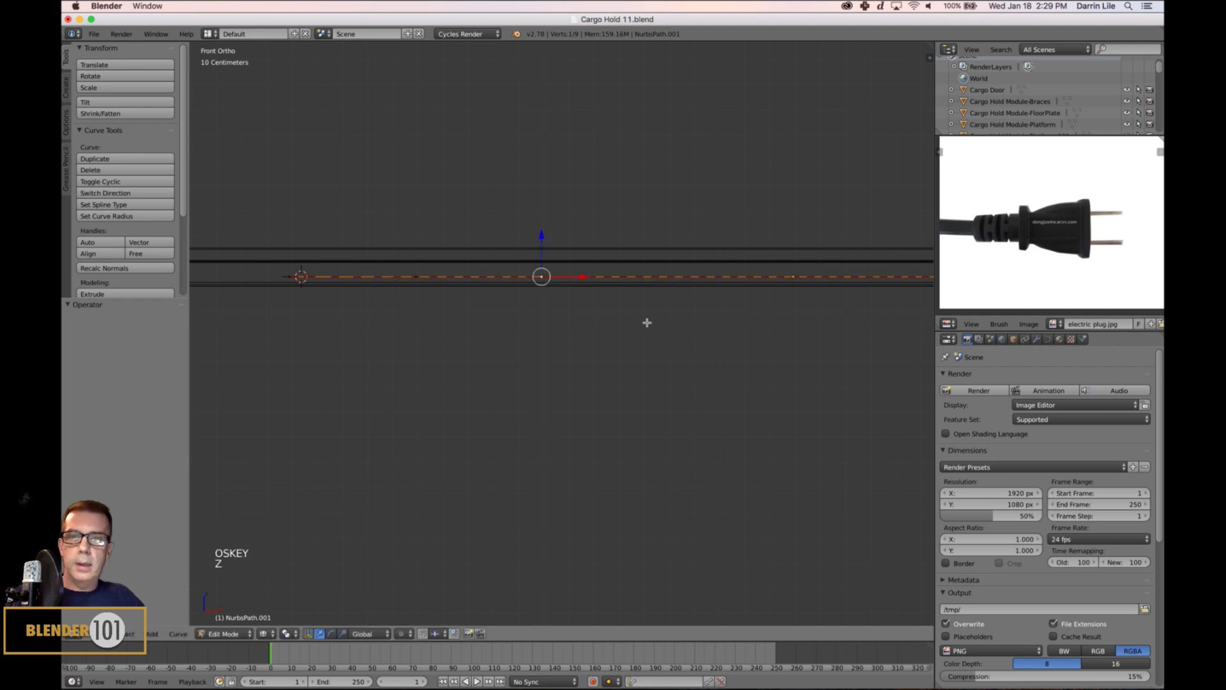
- Lower the path's last six control points together by about 2.2 cm along Z towards the floor
scroll(645, 323, down, 4)
shift+middle_drag(785, 370, 460, 384)
key(a)
scroll(505, 403, down, 4)
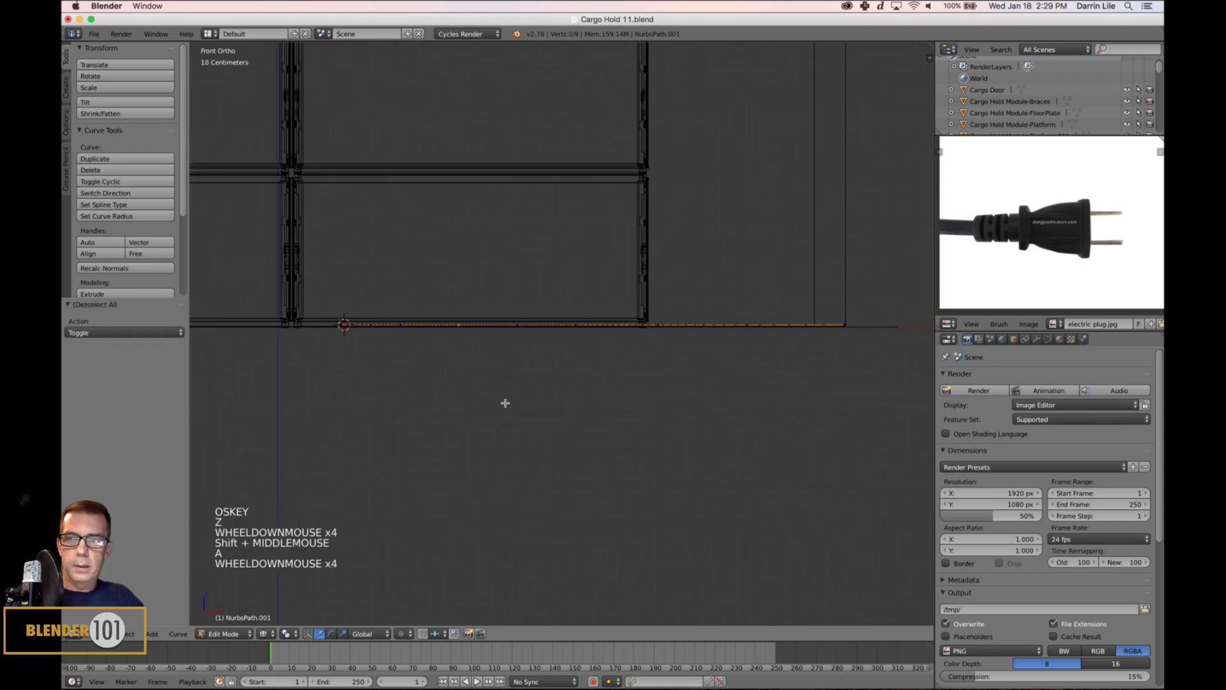
key(b)
drag(885, 294, 415, 381)
scroll(613, 359, up, 8)
shift+middle_drag(624, 381, 547, 386)
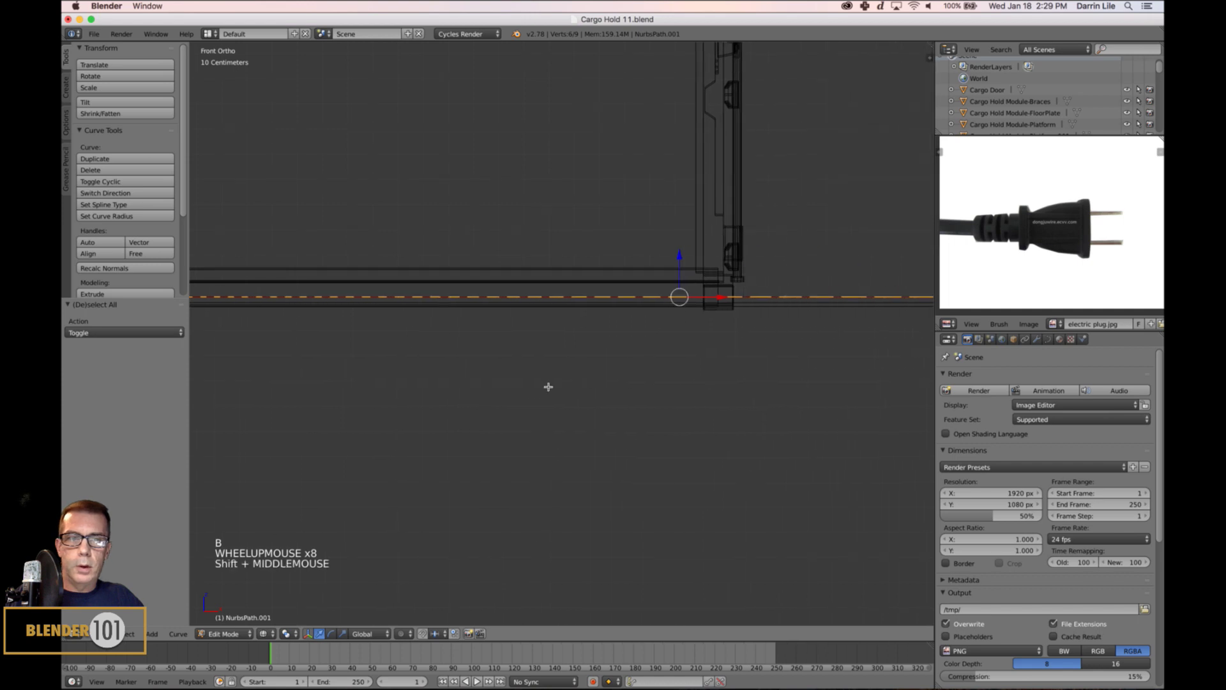
scroll(497, 381, up, 4)
drag(487, 267, 482, 286)
scroll(546, 399, down, 5)
shift+middle_drag(520, 427, 846, 416)
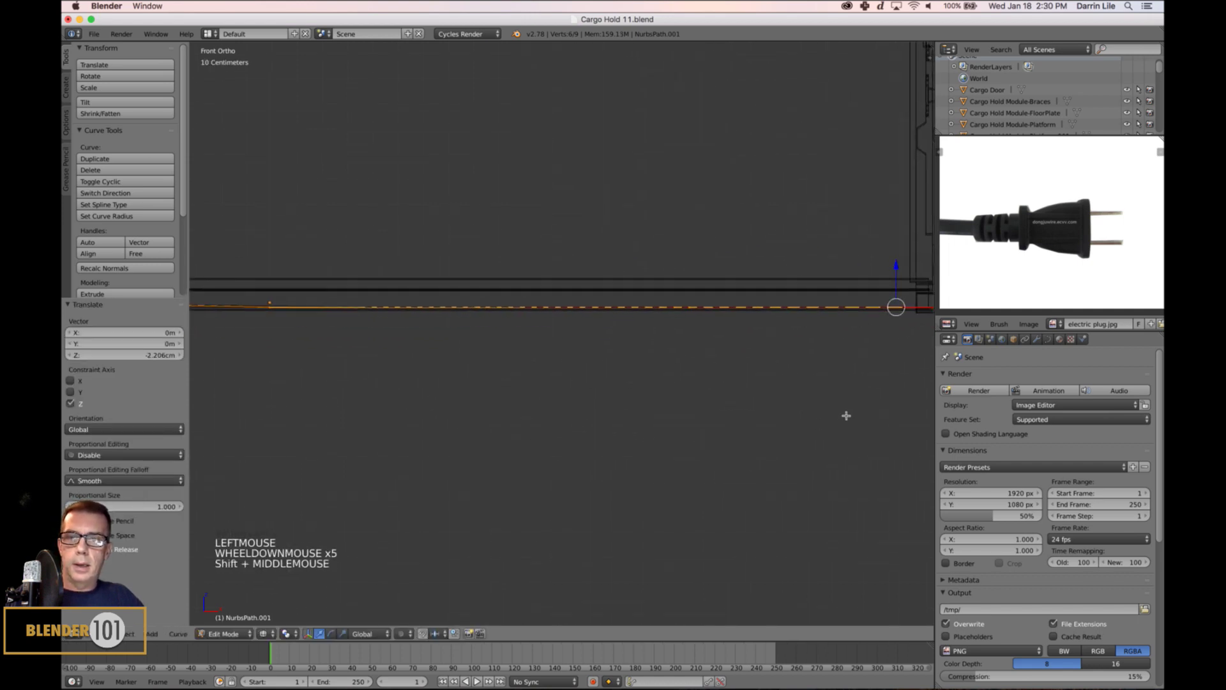
key(Tab)
scroll(572, 358, down, 5)
shift+middle_drag(572, 358, 565, 378)
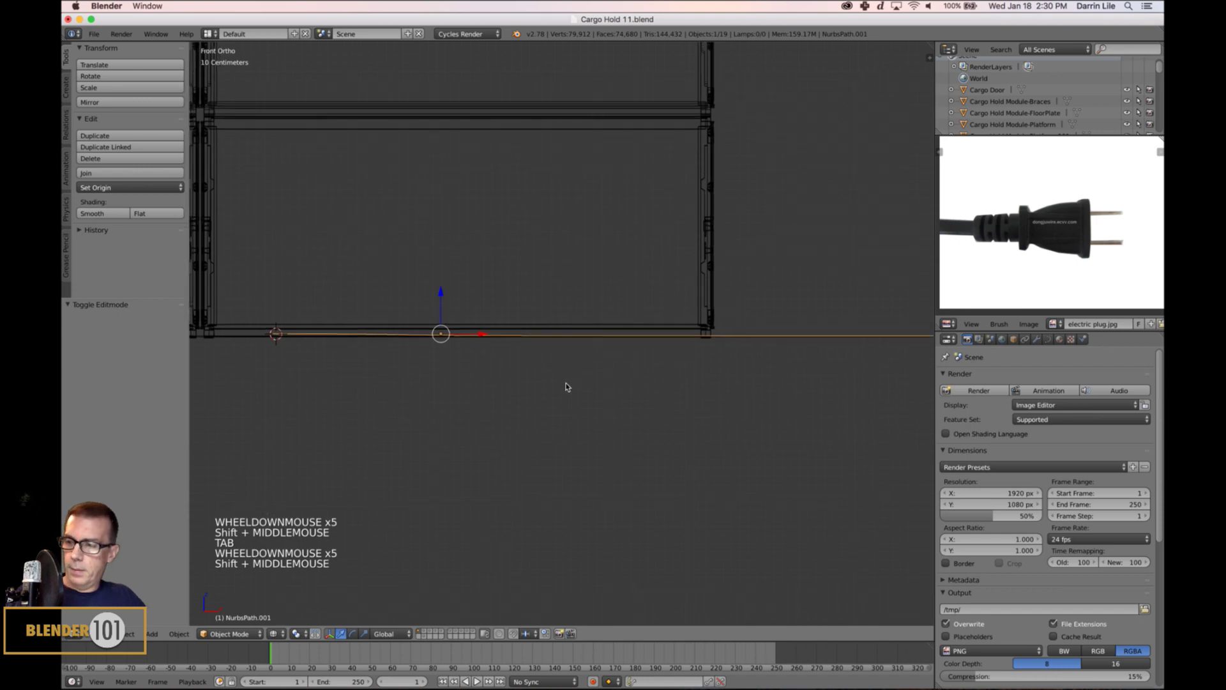
- In top view, shift the path's third control point slightly along negative Y and its fourth about 17 cm along positive Y
key(KP_7)
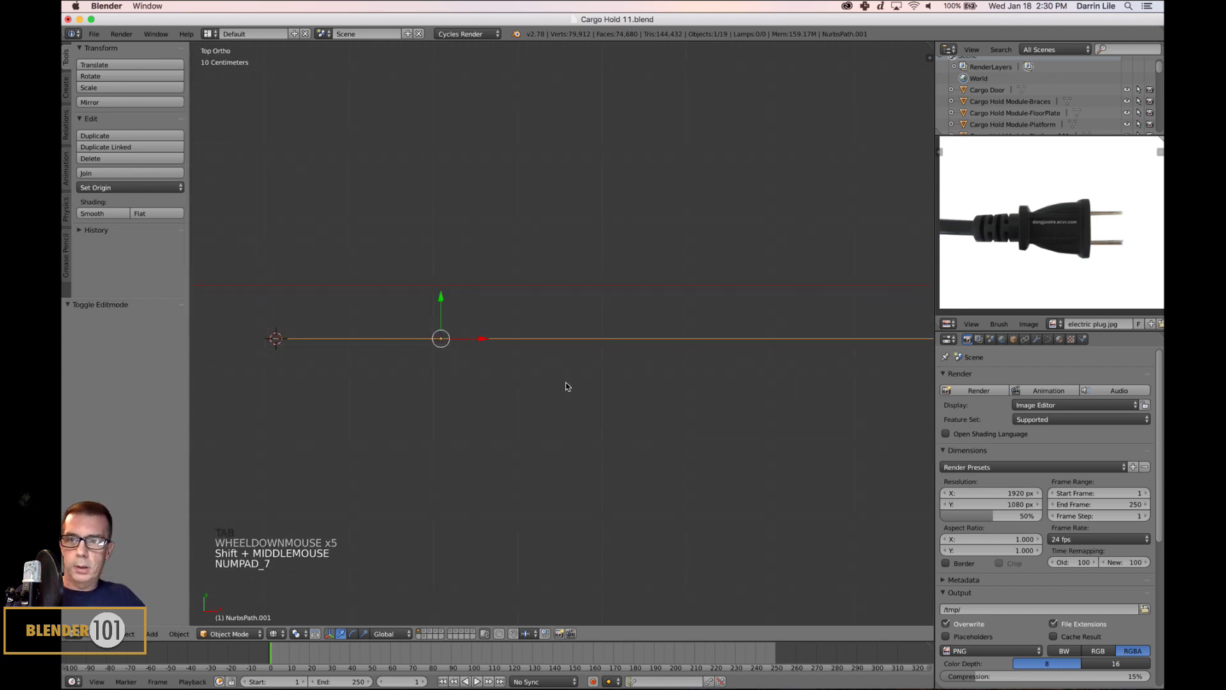
scroll(526, 389, up, 4)
shift+middle_drag(526, 389, 592, 394)
key(Tab)
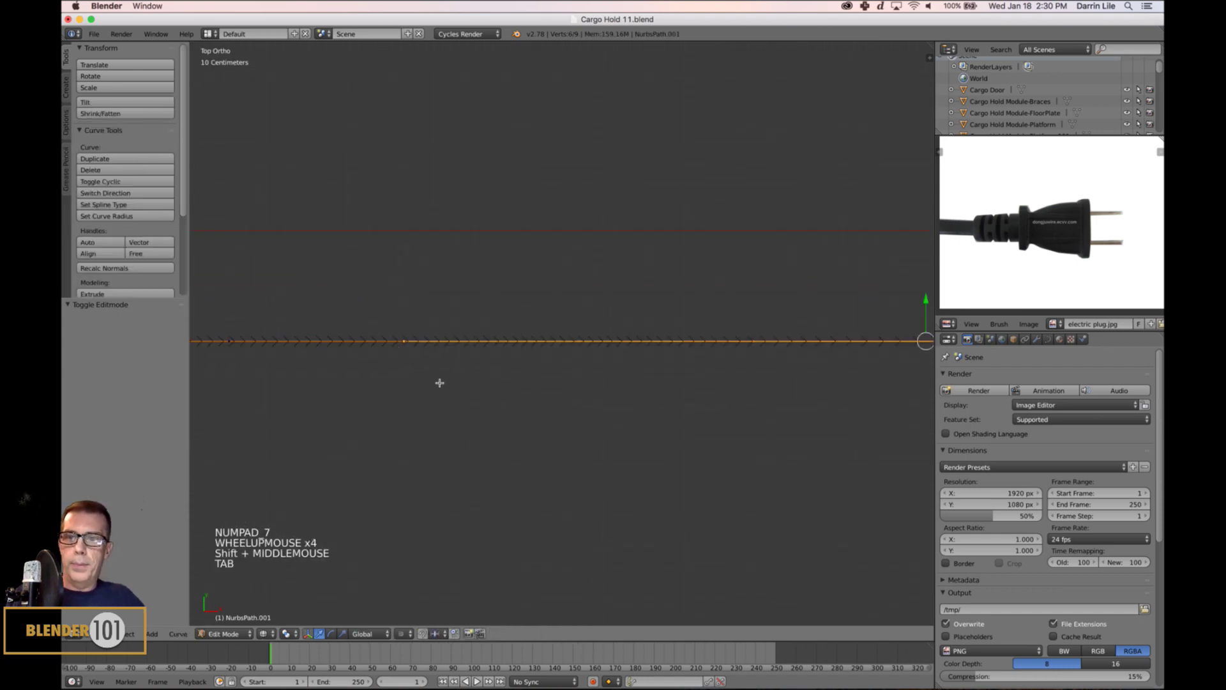
scroll(439, 382, down, 4)
shift+middle_drag(471, 392, 493, 344)
right_click(491, 347)
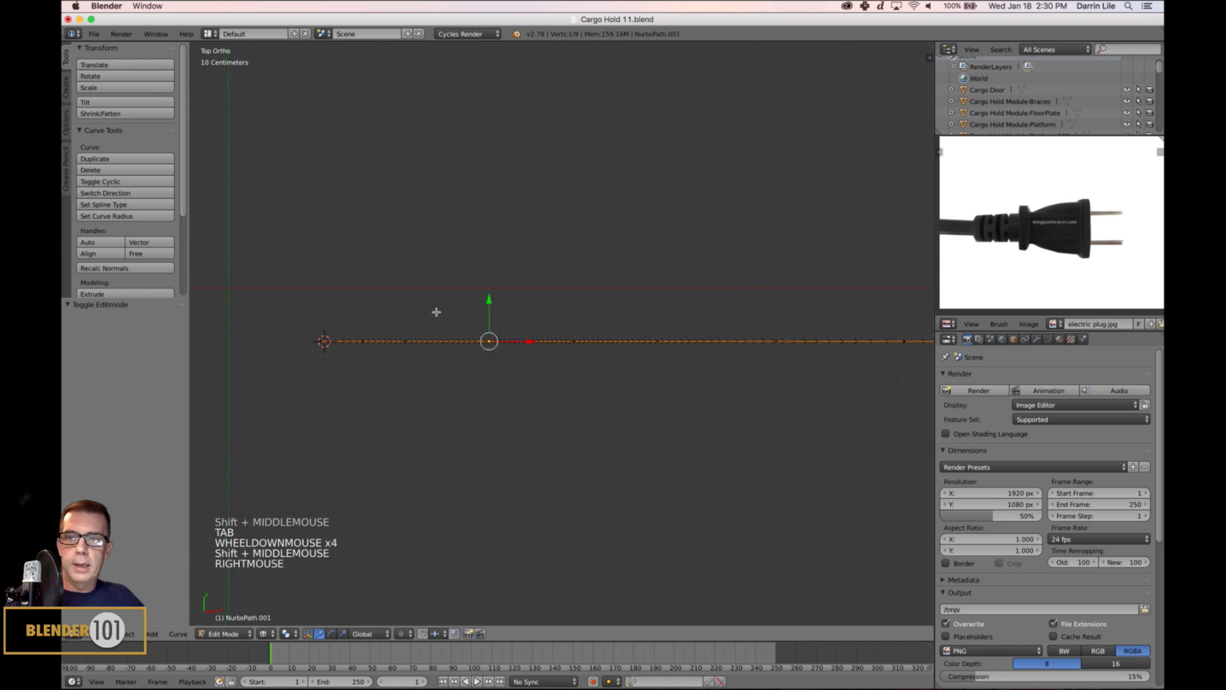
right_click(404, 343)
drag(404, 306, 403, 310)
right_click(492, 345)
drag(485, 306, 496, 292)
- Move the path's sixth control point about 11.6 cm along negative Y and its seventh about 19.1 cm along positive Y
right_click(656, 343)
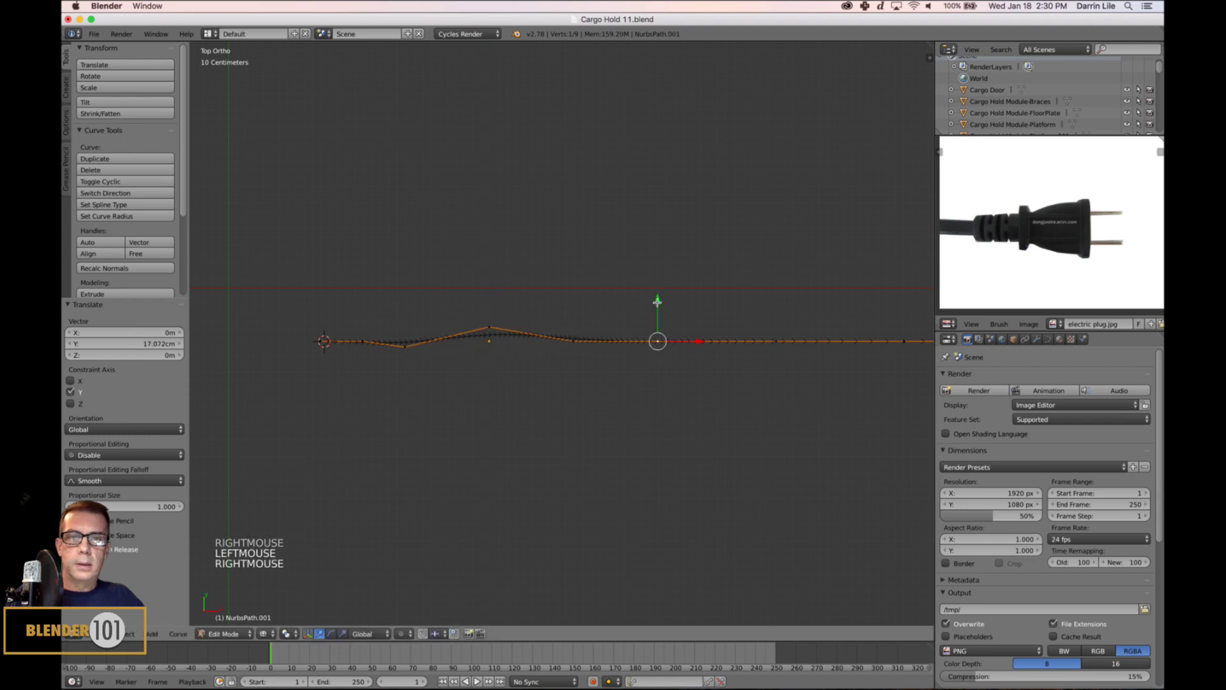
drag(657, 301, 657, 313)
shift+middle_drag(719, 346, 509, 353)
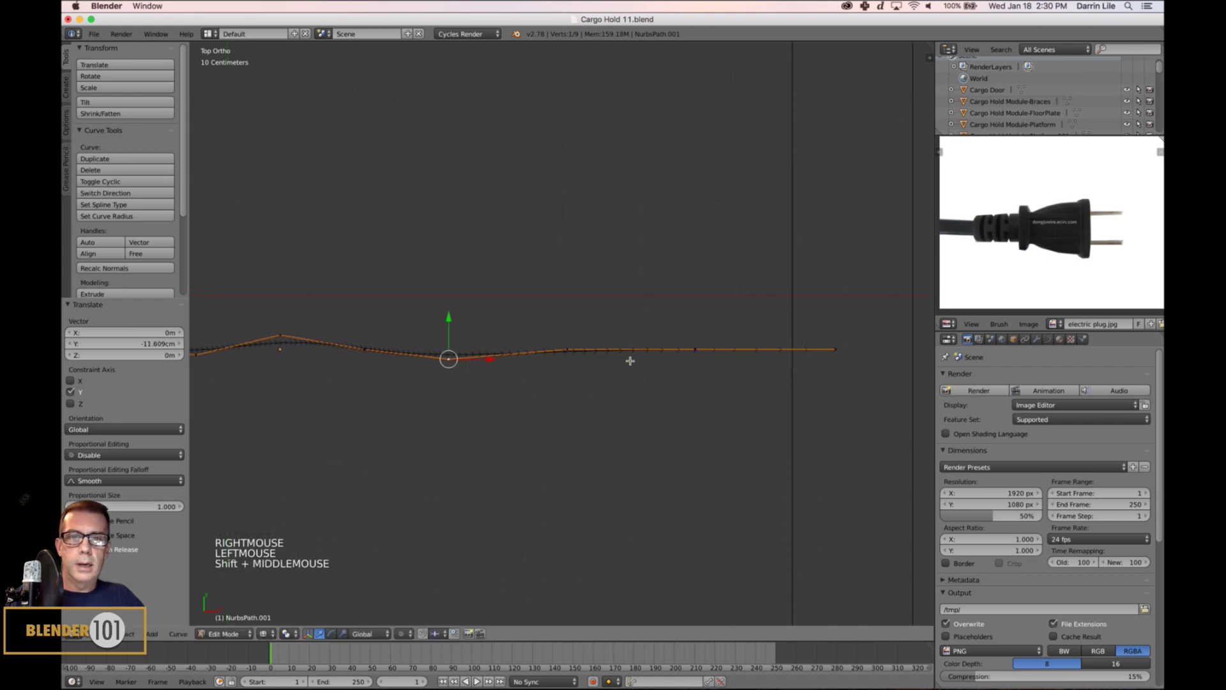
right_click(569, 351)
drag(566, 323, 567, 308)
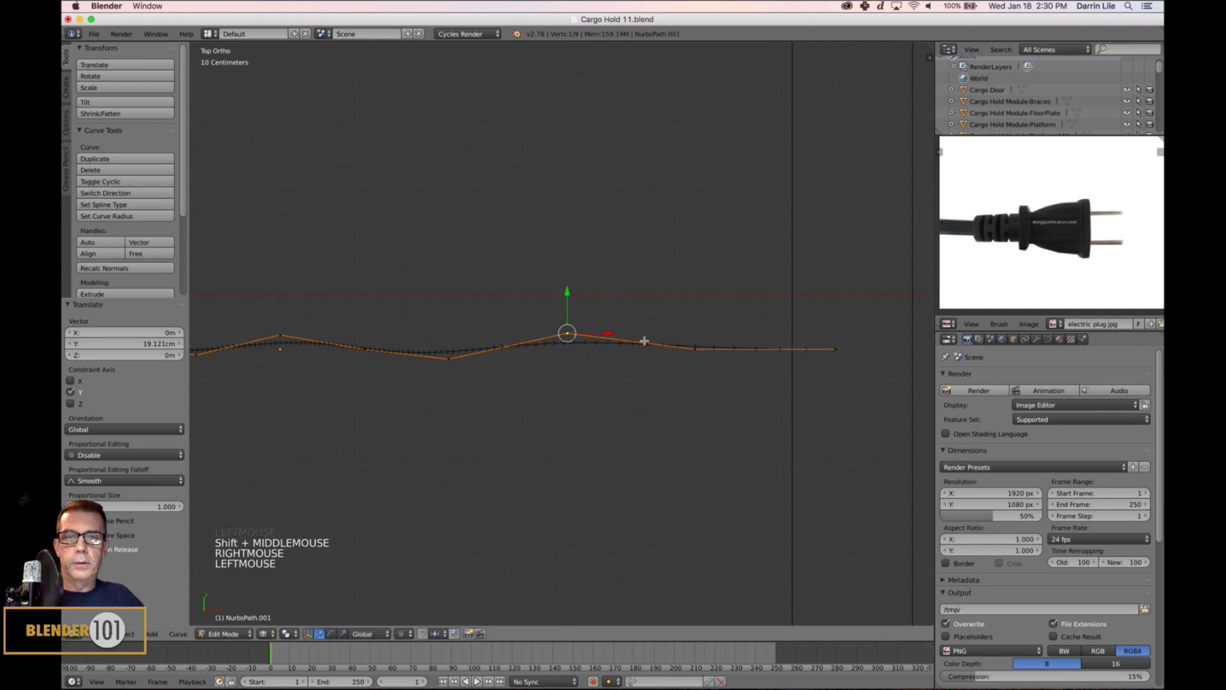
- Freely move the path's second-to-last control point towards negative Y and the wall, and leave Edit Mode
right_click(695, 353)
key(g)
key(g)
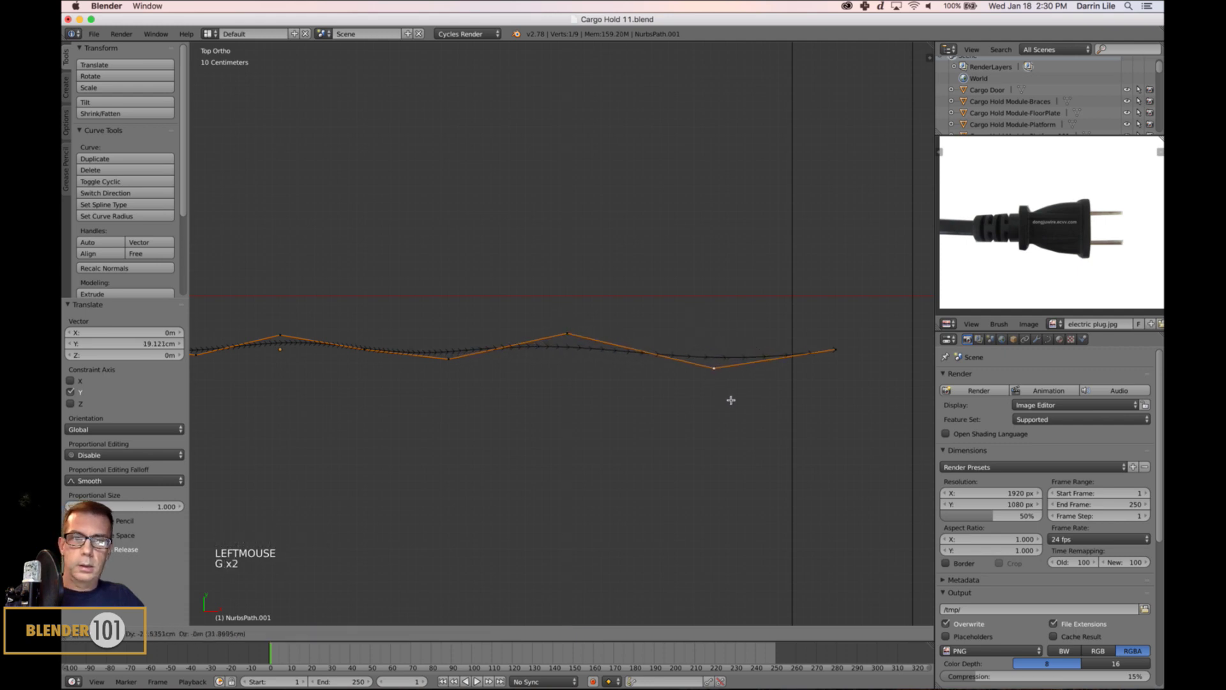
click(728, 401)
scroll(728, 402, down, 2)
key(Tab)
- Switch to a solid perspective view and also show the layers holding the table, chair, lamp and outlet box
middle_drag(610, 405, 613, 348)
scroll(600, 392, up, 3)
shift+middle_drag(520, 356, 578, 408)
scroll(595, 410, down, 2)
key(KP_5)
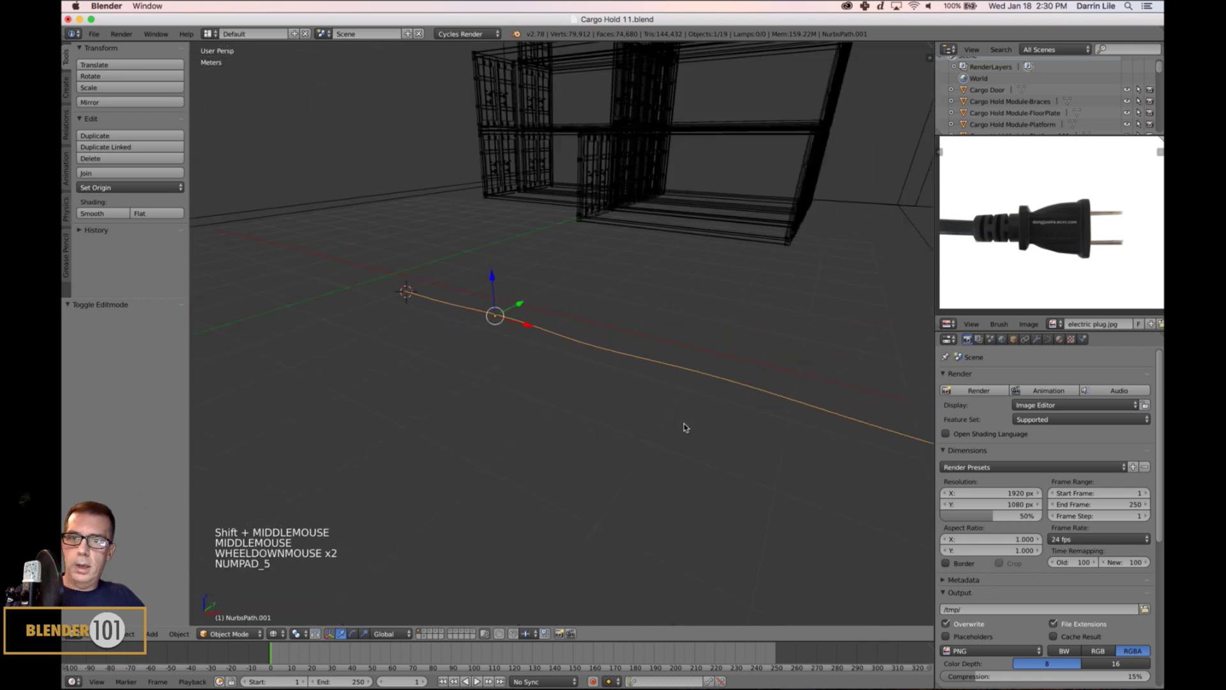
shift+middle_drag(750, 427, 668, 387)
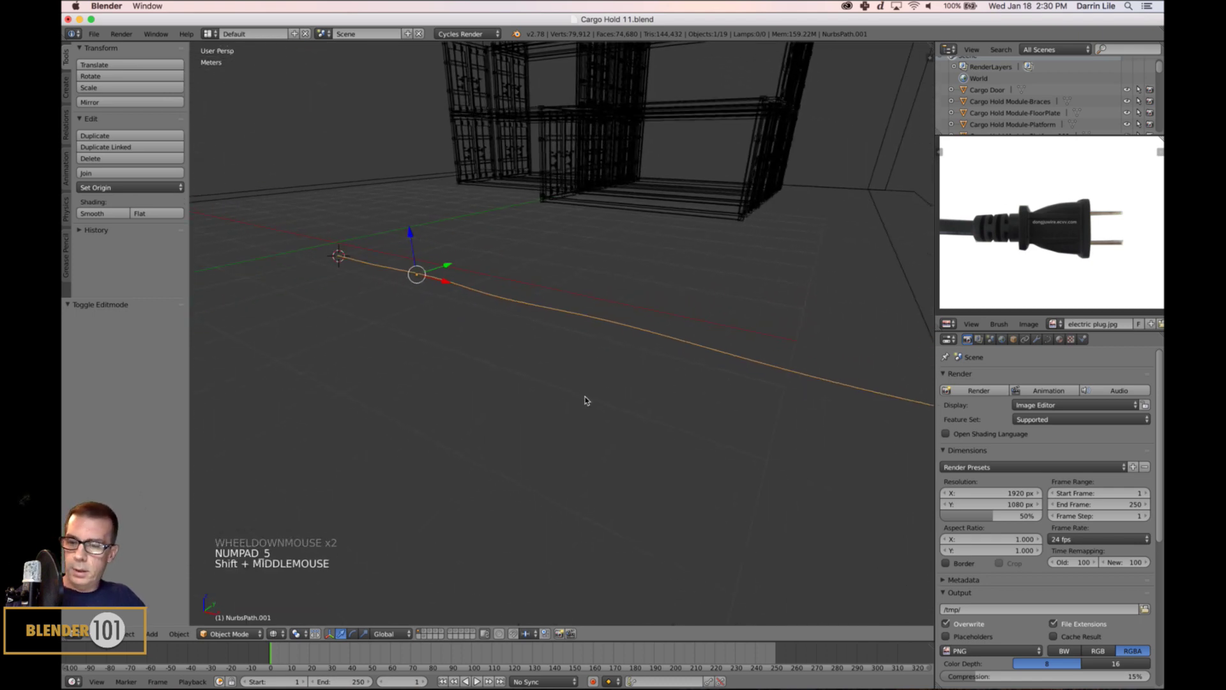
key(z)
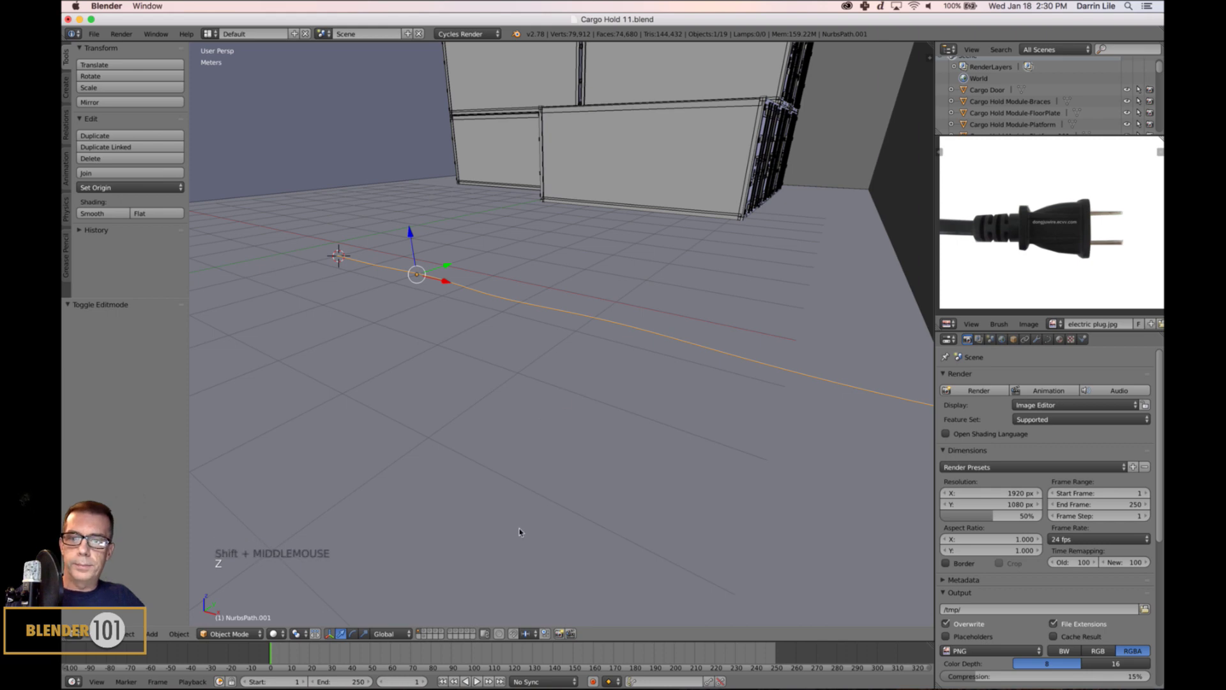
shift+click(452, 632)
shift+click(459, 632)
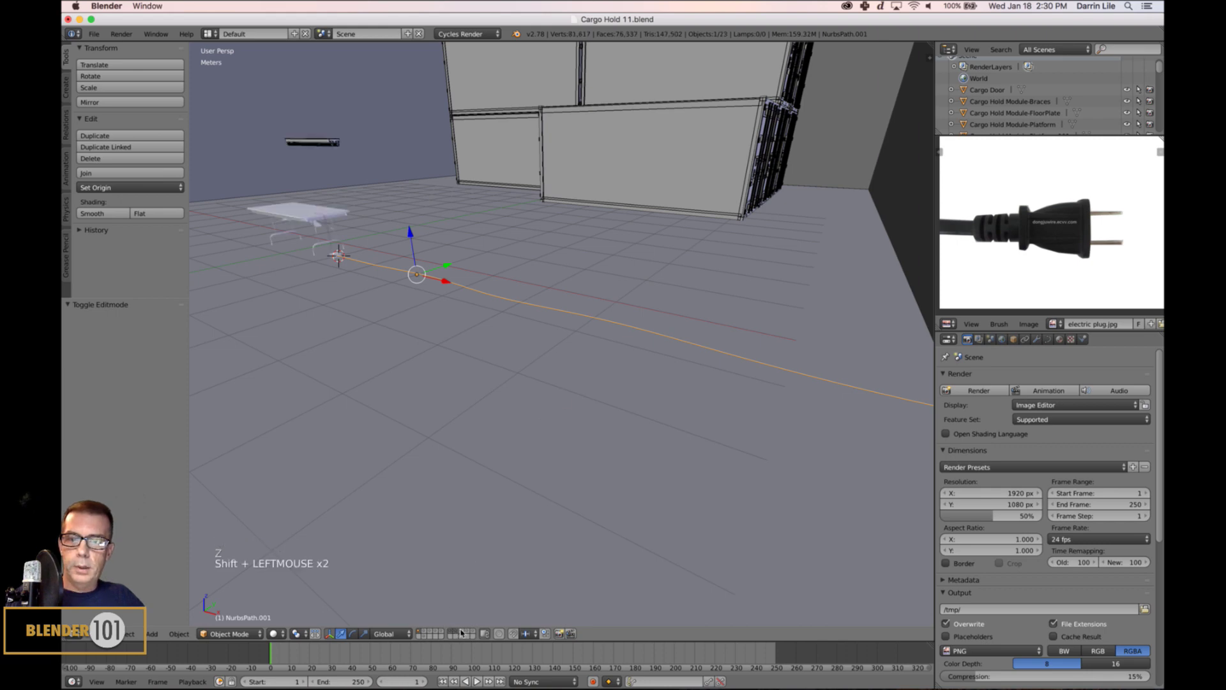
shift+click(465, 633)
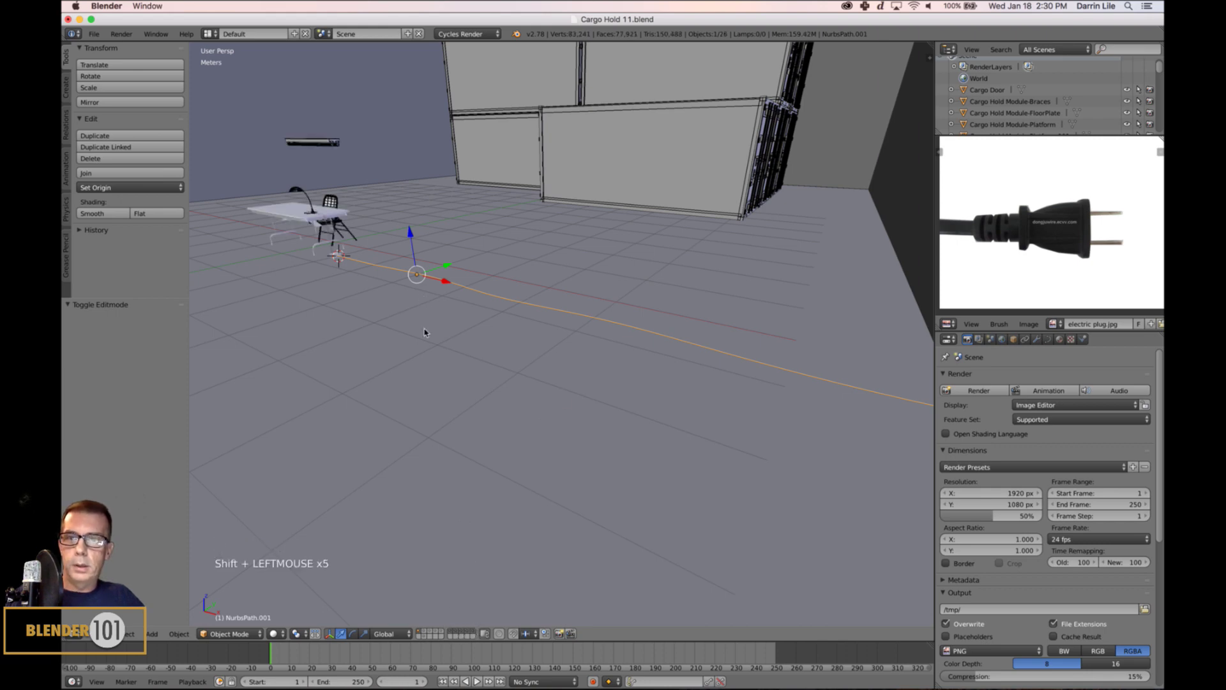
- Select the outlet box under the table and frame it close up with its conduit stub
scroll(424, 332, up, 3)
shift+middle_drag(424, 322, 528, 375)
key(KP_Decimal)
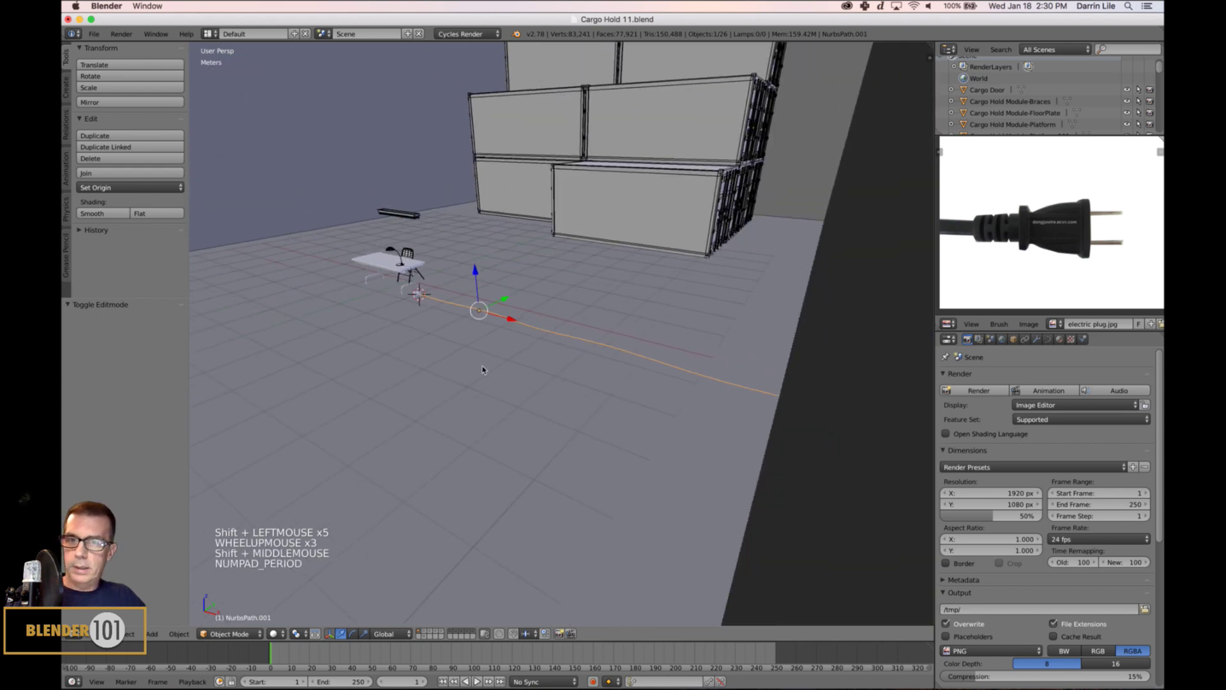
scroll(482, 369, up, 12)
shift+middle_drag(319, 293, 339, 312)
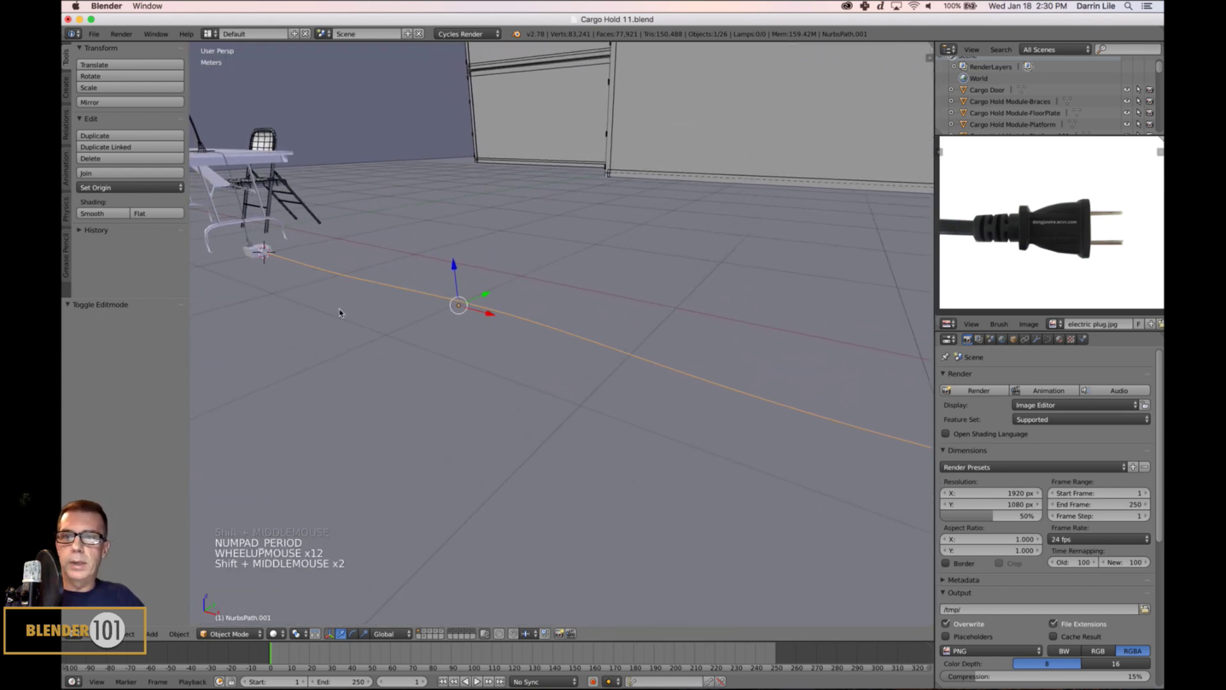
scroll(340, 313, up, 19)
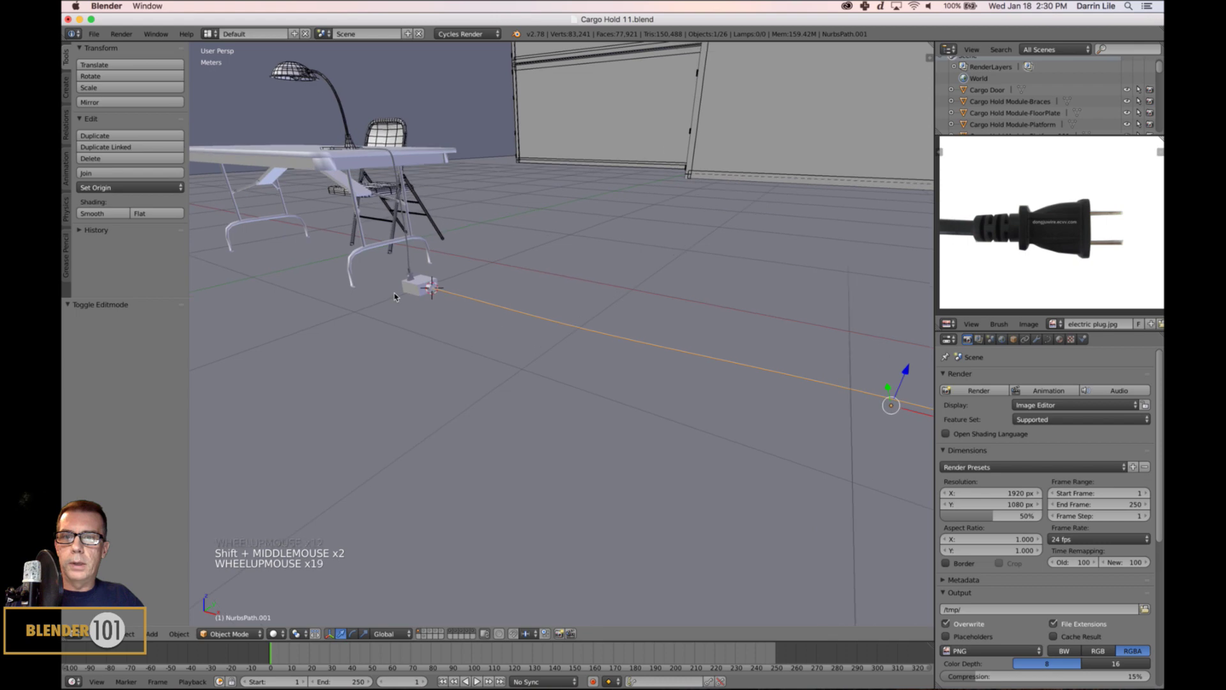
right_click(419, 287)
key(KP_Decimal)
scroll(479, 377, down, 5)
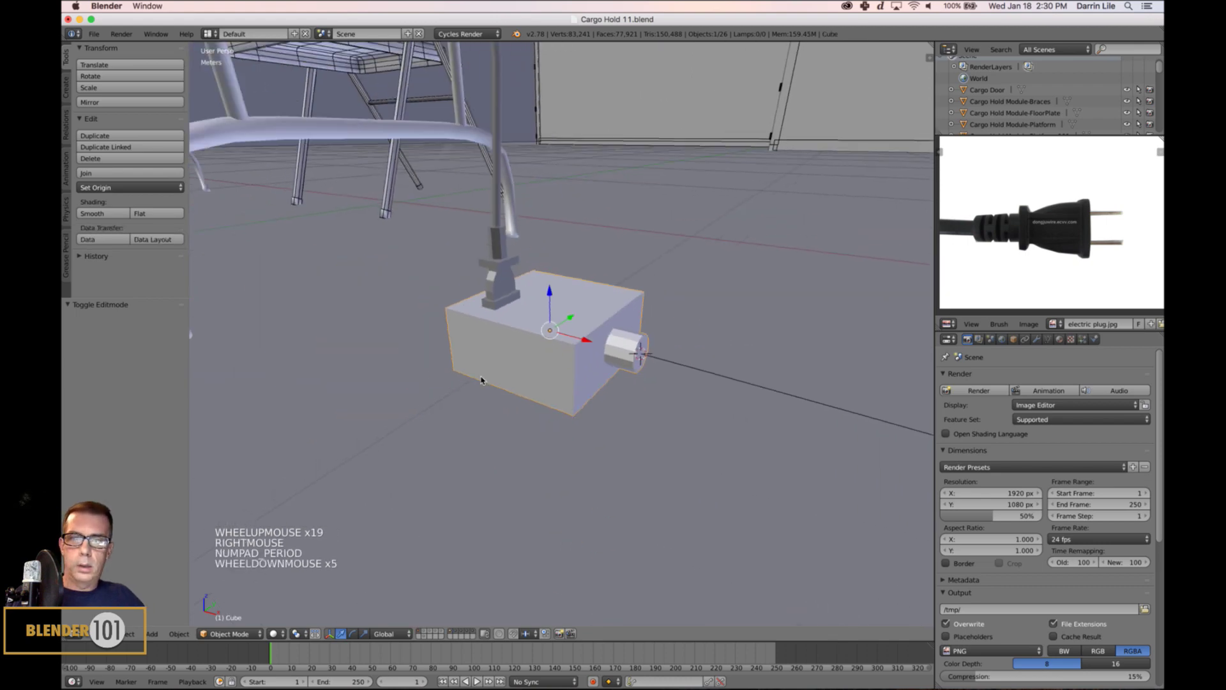
shift+middle_drag(593, 425, 527, 424)
key(s)
key(s)
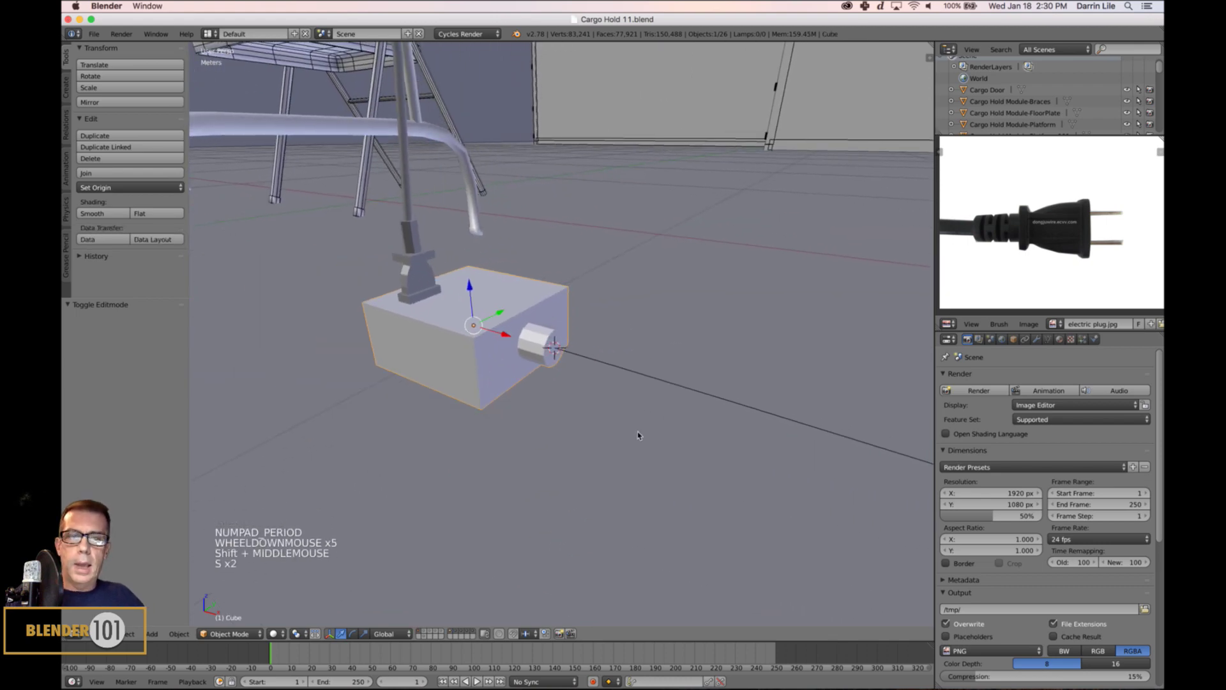
- Select the floor path at the conduit stub and set its fill to Full and preview resolution U to 2
shift+middle_drag(641, 429, 635, 386)
right_click(655, 397)
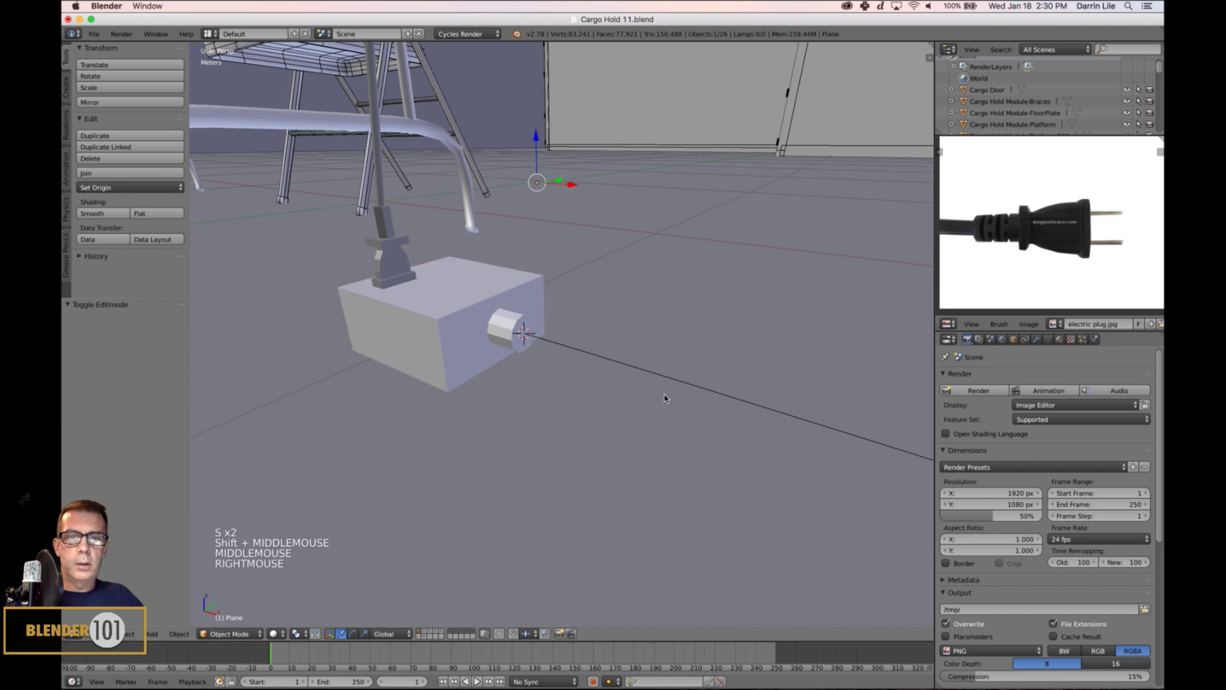
right_click(671, 380)
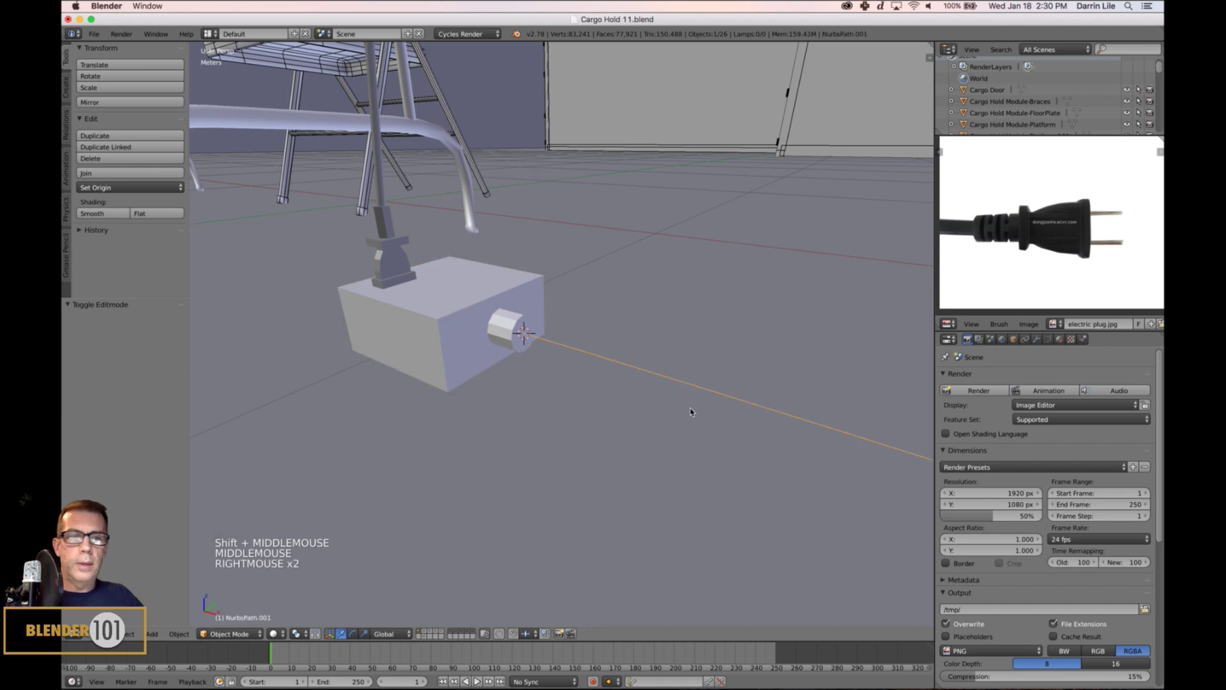
click(1047, 340)
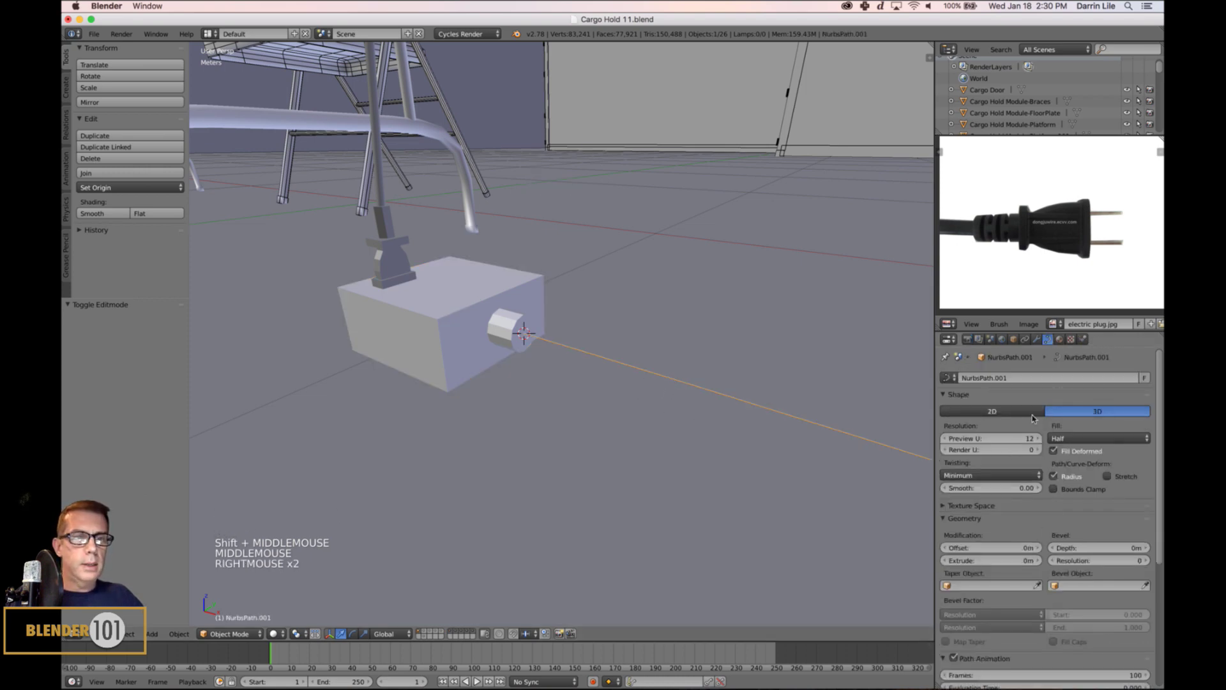
click(1073, 437)
click(1064, 424)
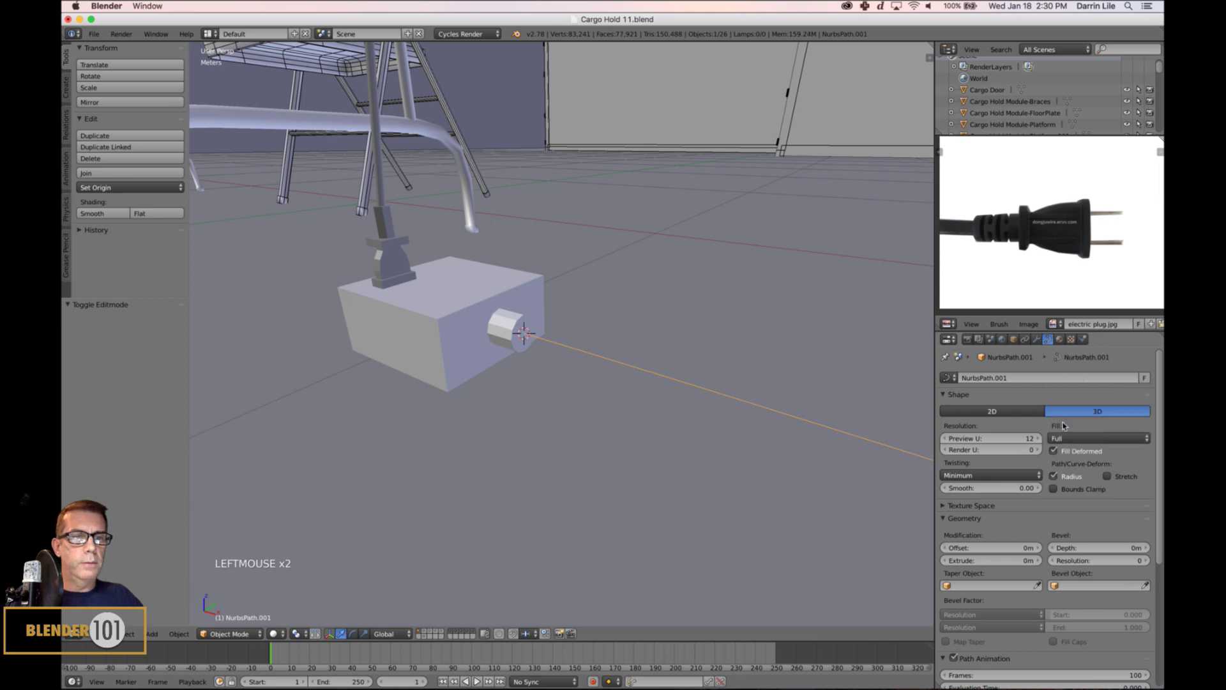
click(977, 438)
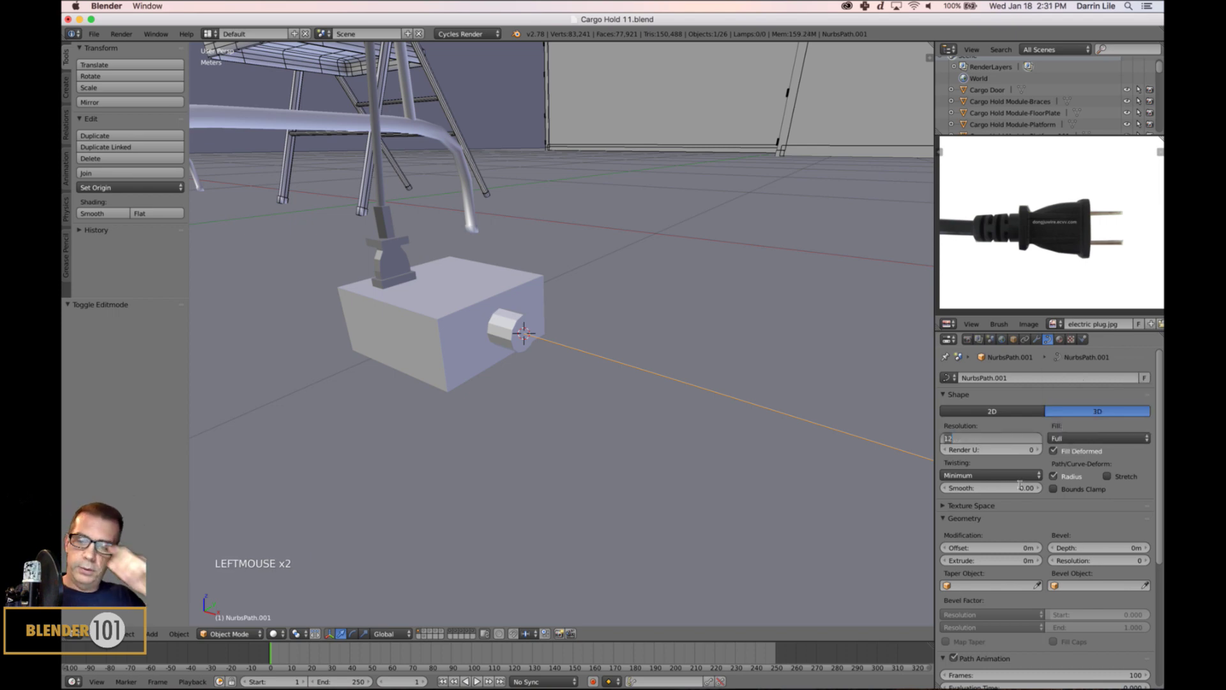
text(2)
- Give the floor path a round bevel with resolution 2 and a depth of 1 cm
click(1076, 560)
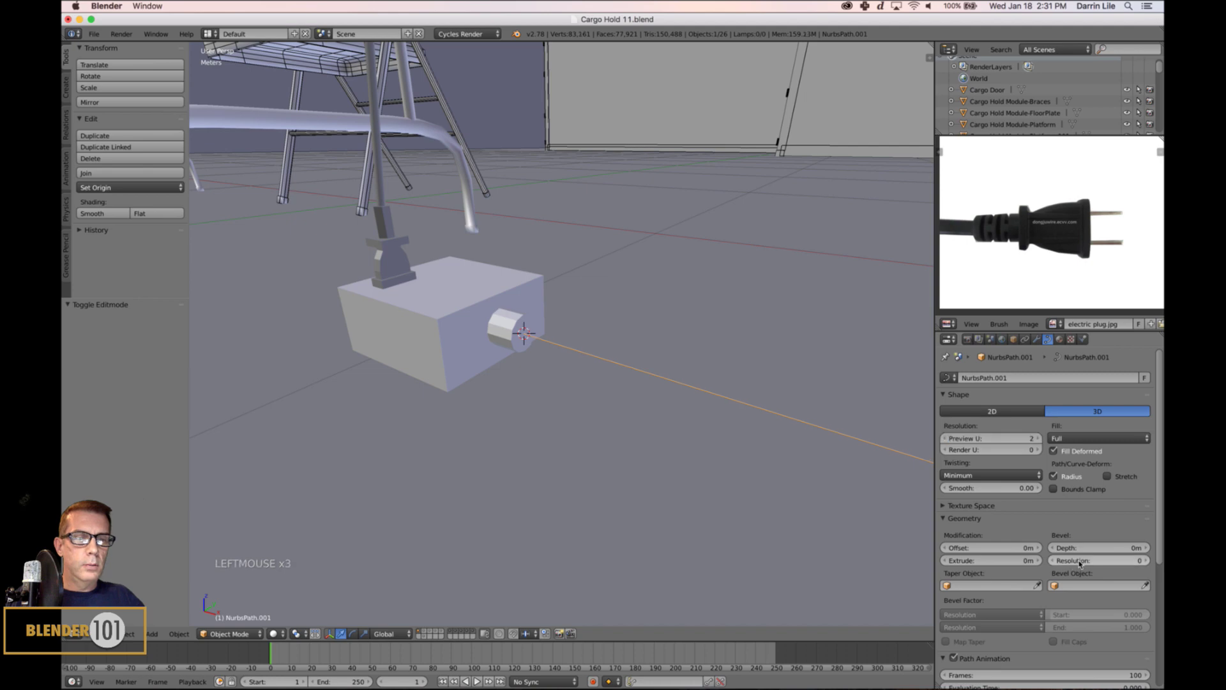
click(1097, 525)
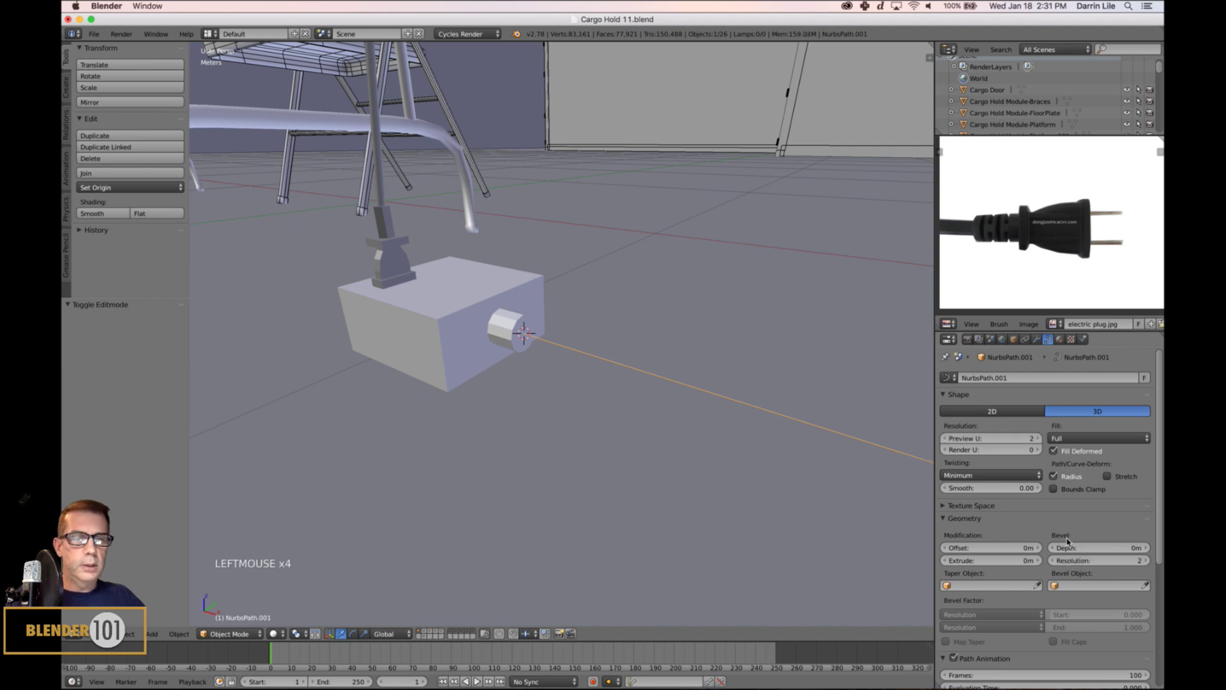
drag(1065, 548, 1064, 550)
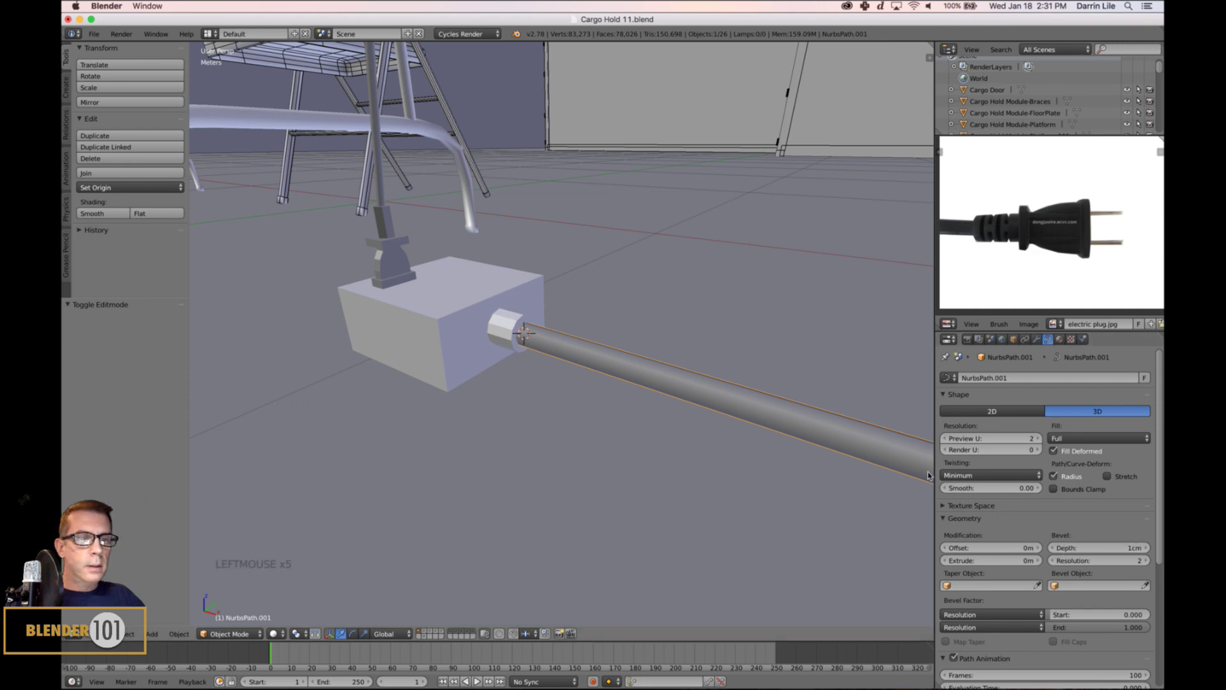
- Deselect everything and reset the 3D cursor to the world origin with the whole scene in view
scroll(780, 447, down, 10)
shift+middle_drag(749, 424, 617, 404)
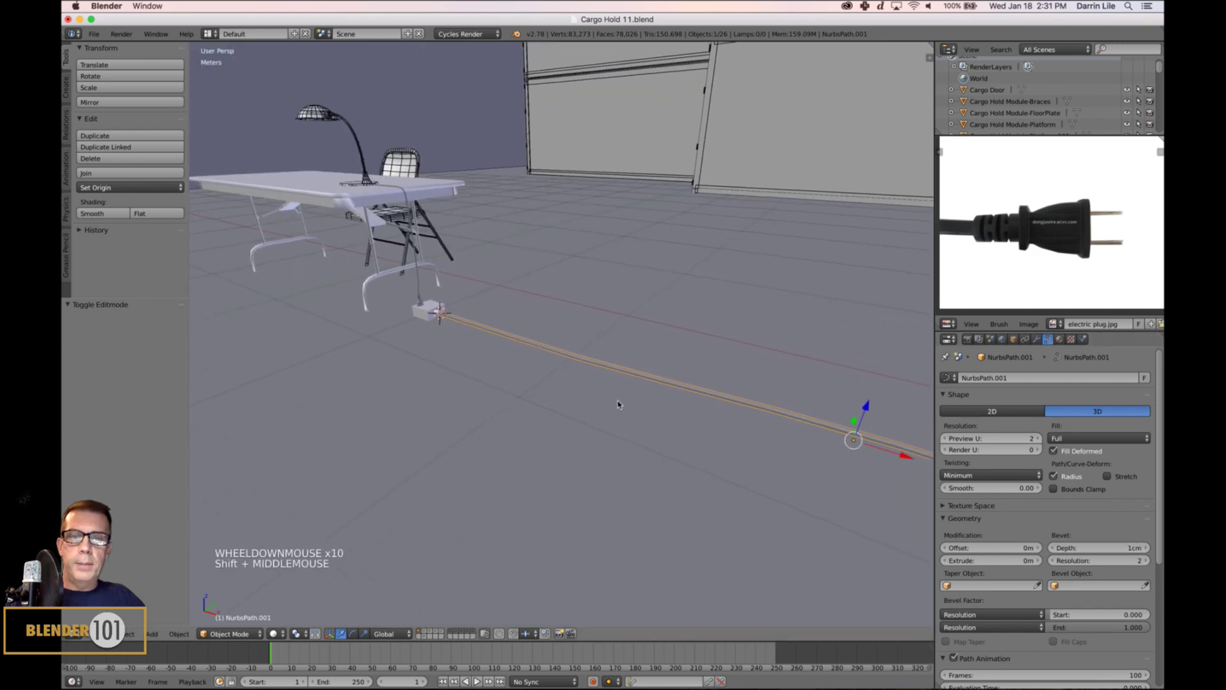
key(a)
key(Tab)
key(Tab)
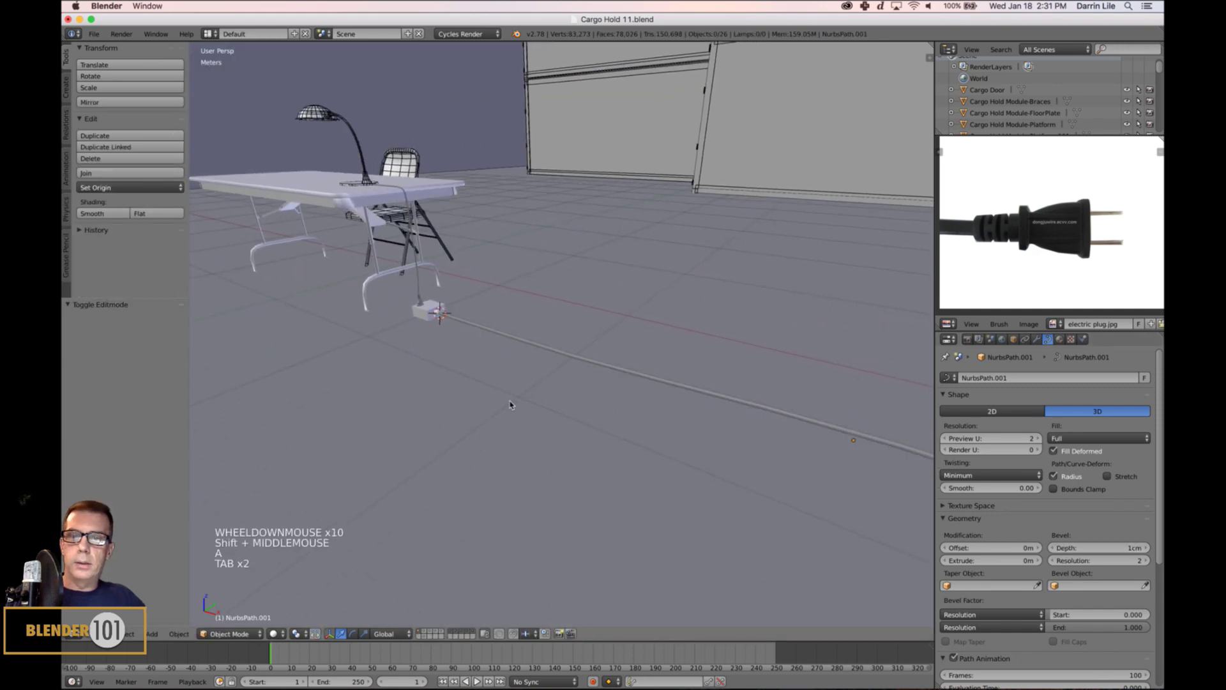
middle_drag(511, 404, 517, 394)
key(shift+c)
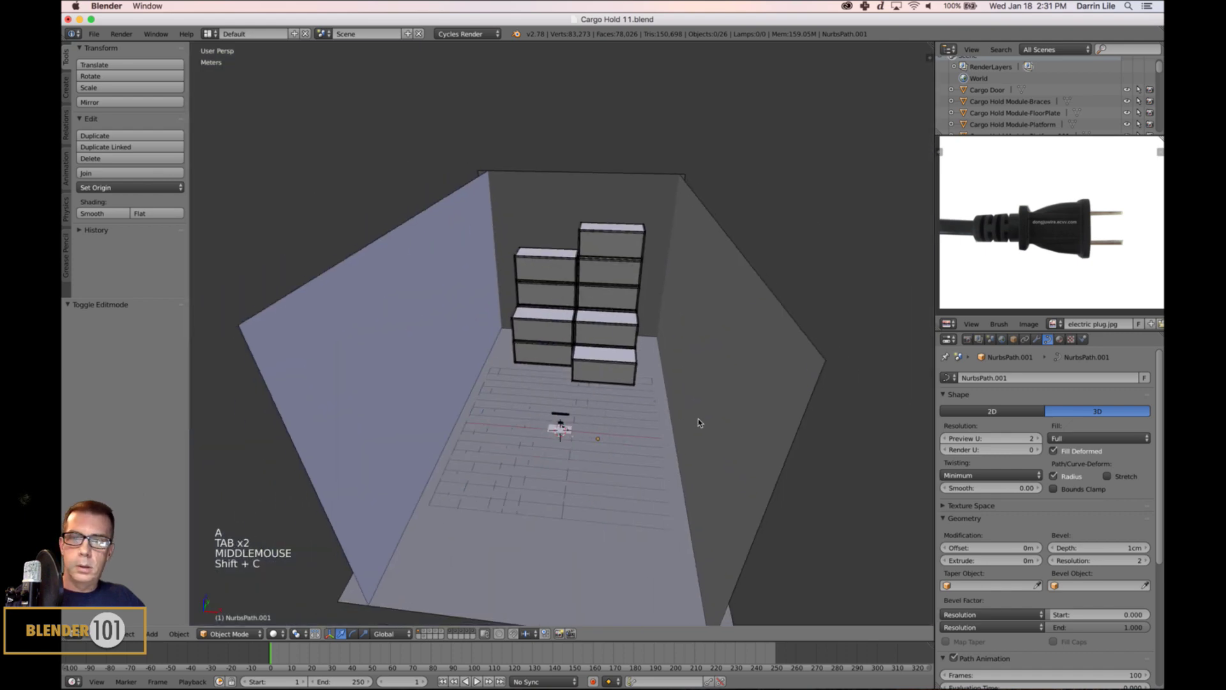
- Examine the floor conduit's run from the outlet box to the wall, together with the table and lamp
scroll(696, 447, up, 5)
shift+middle_drag(692, 466, 657, 383)
scroll(650, 371, up, 1)
scroll(651, 370, up, 6)
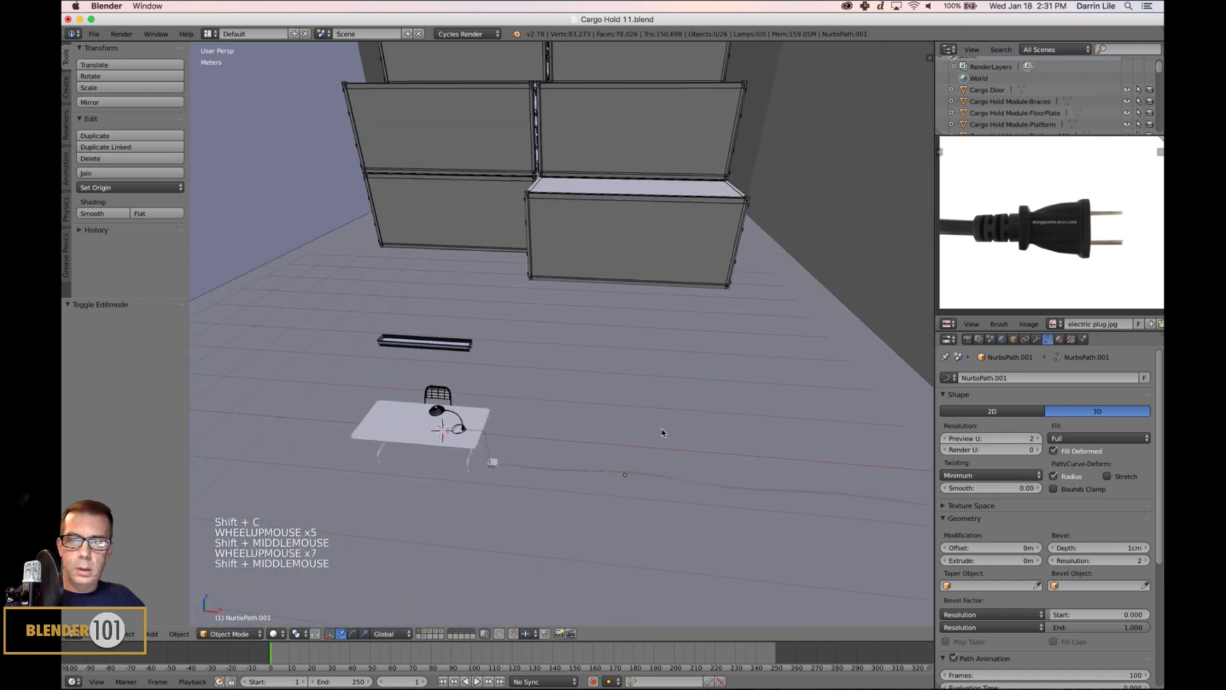
shift+middle_drag(662, 429, 752, 405)
scroll(662, 353, up, 4)
scroll(752, 405, up, 6)
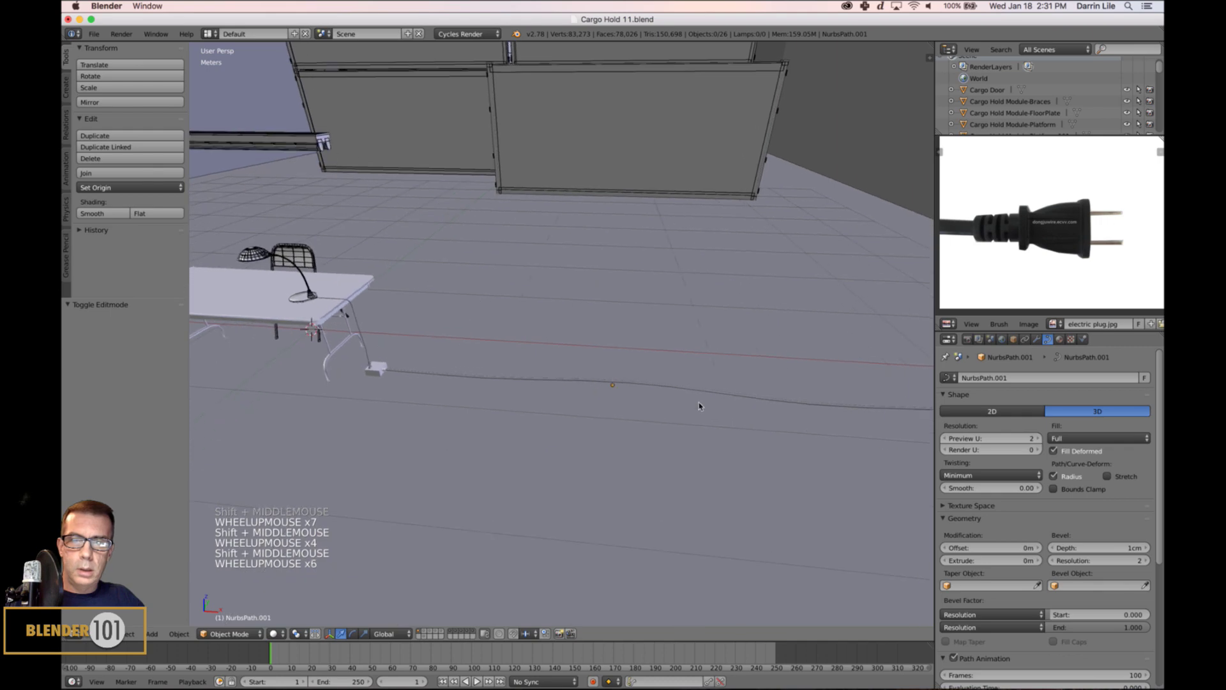
right_click(717, 400)
scroll(824, 505, down, 3)
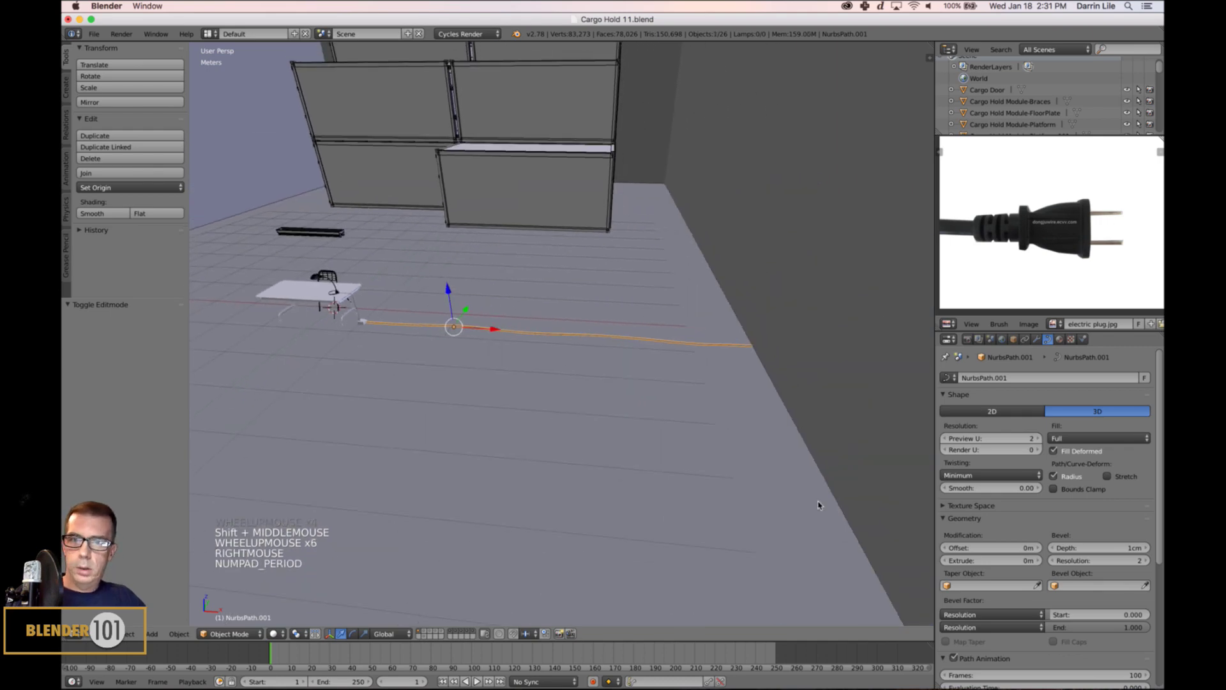
key(a)
key(a)
scroll(641, 471, up, 3)
shift+middle_drag(641, 471, 764, 451)
middle_drag(705, 445, 640, 377)
scroll(629, 433, up, 4)
scroll(679, 429, up, 5)
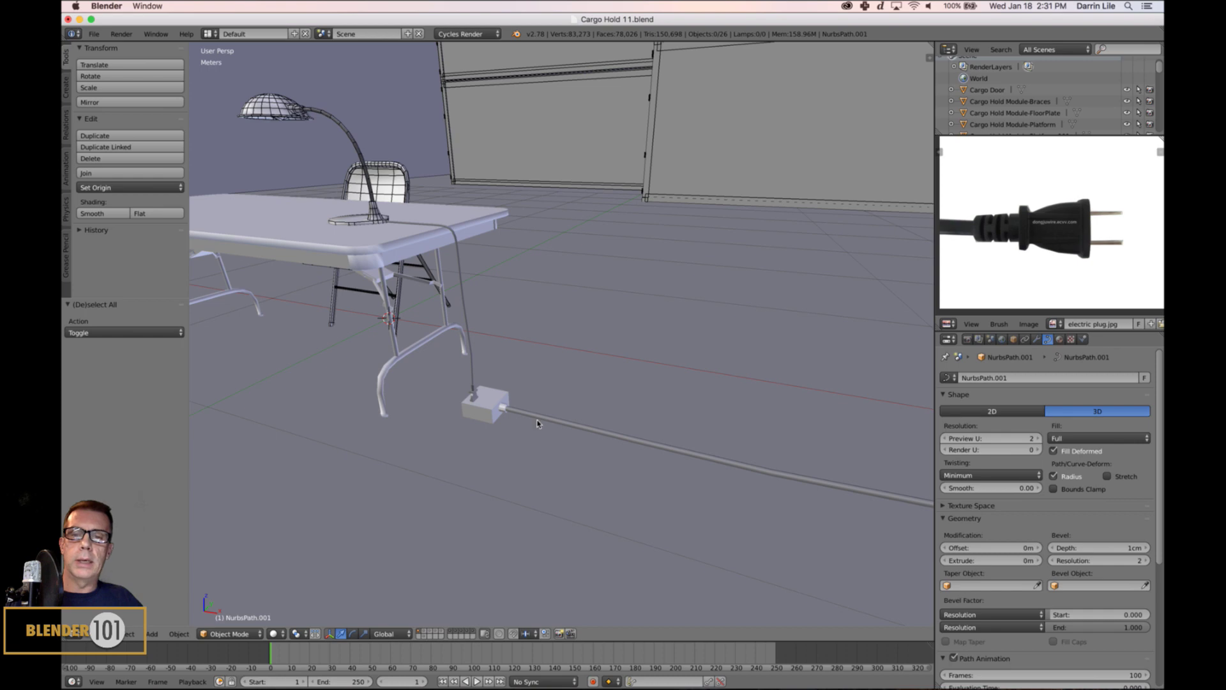
- Select the floor conduit, the lamp cord and the plug on the outlet box in turn
right_click(595, 430)
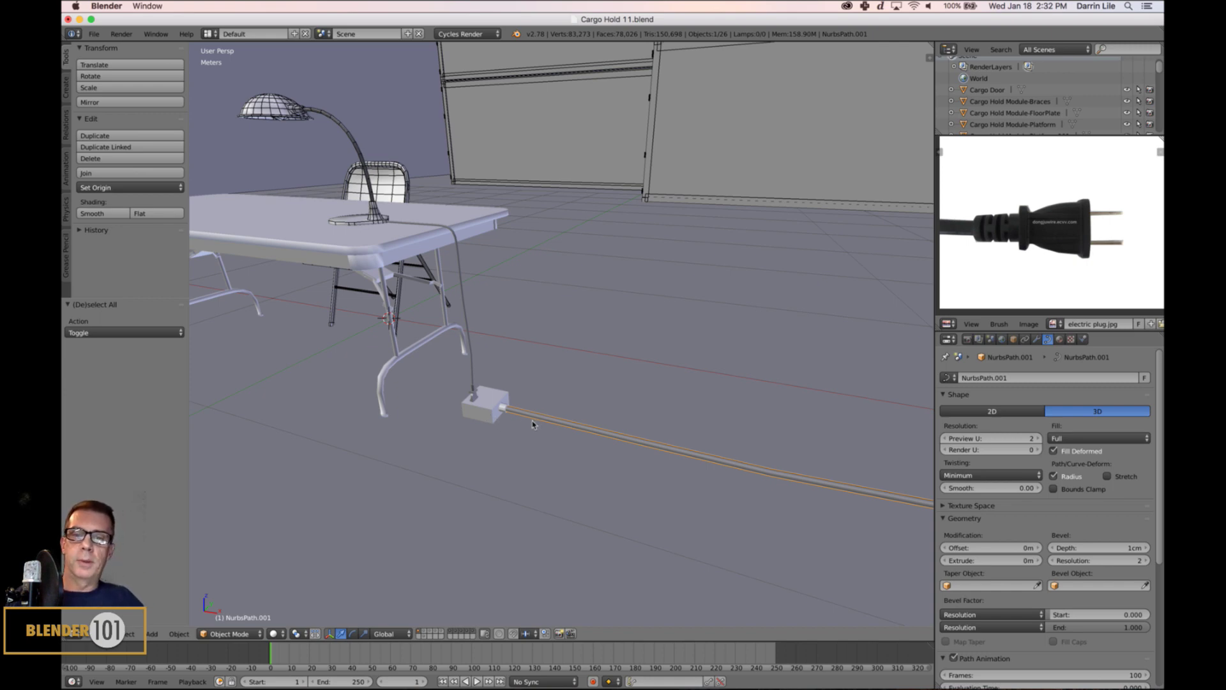
right_click(473, 376)
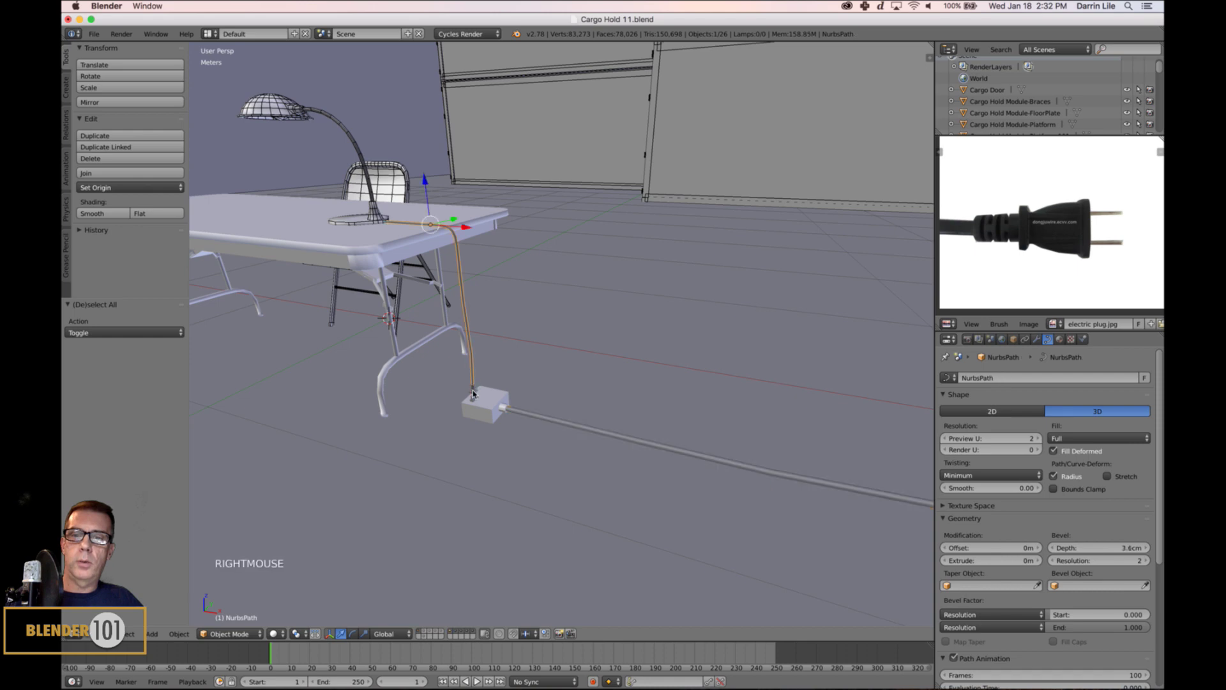
right_click(478, 399)
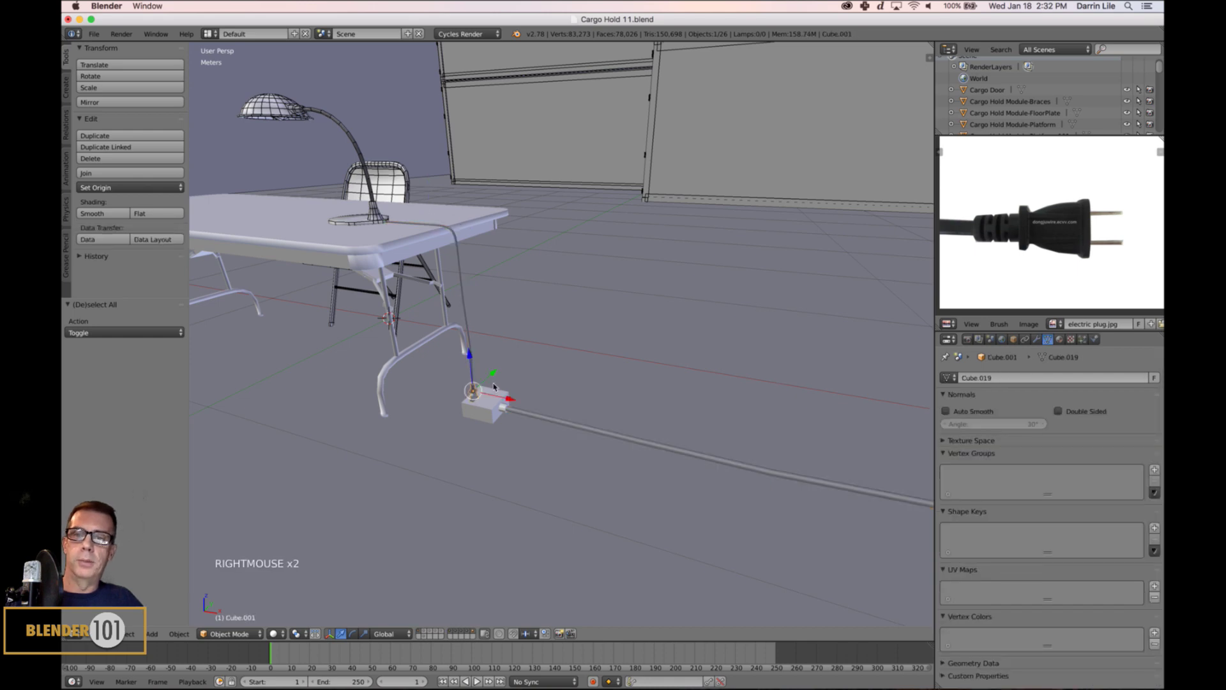
- Convert the lamp cord curve to a mesh, keeping the plug unselected, and check the cord's geometry in Edit Mode
shift+right_click(473, 356)
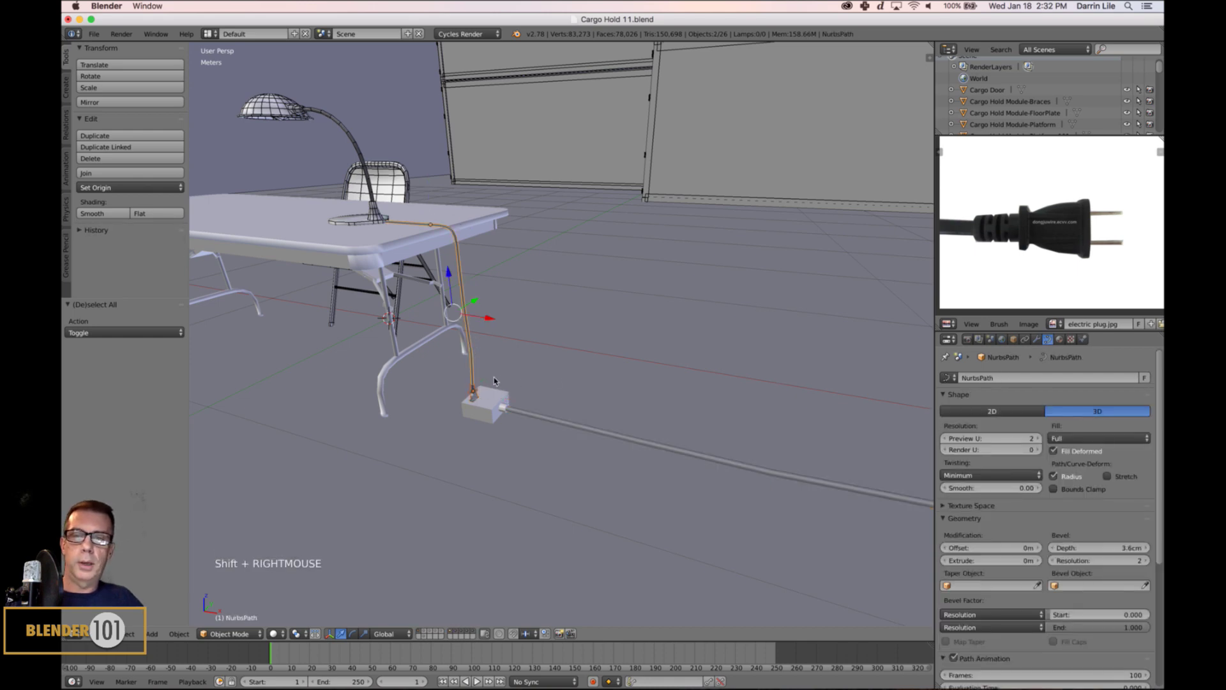
right_click(473, 369)
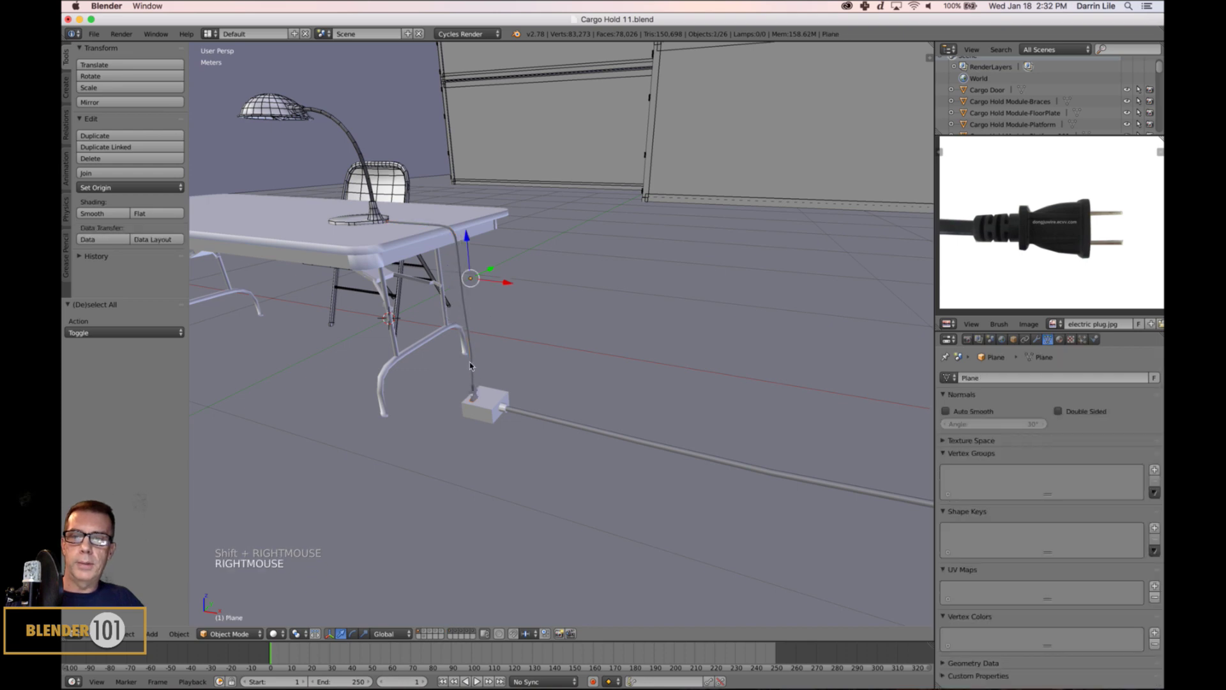
right_click(470, 364)
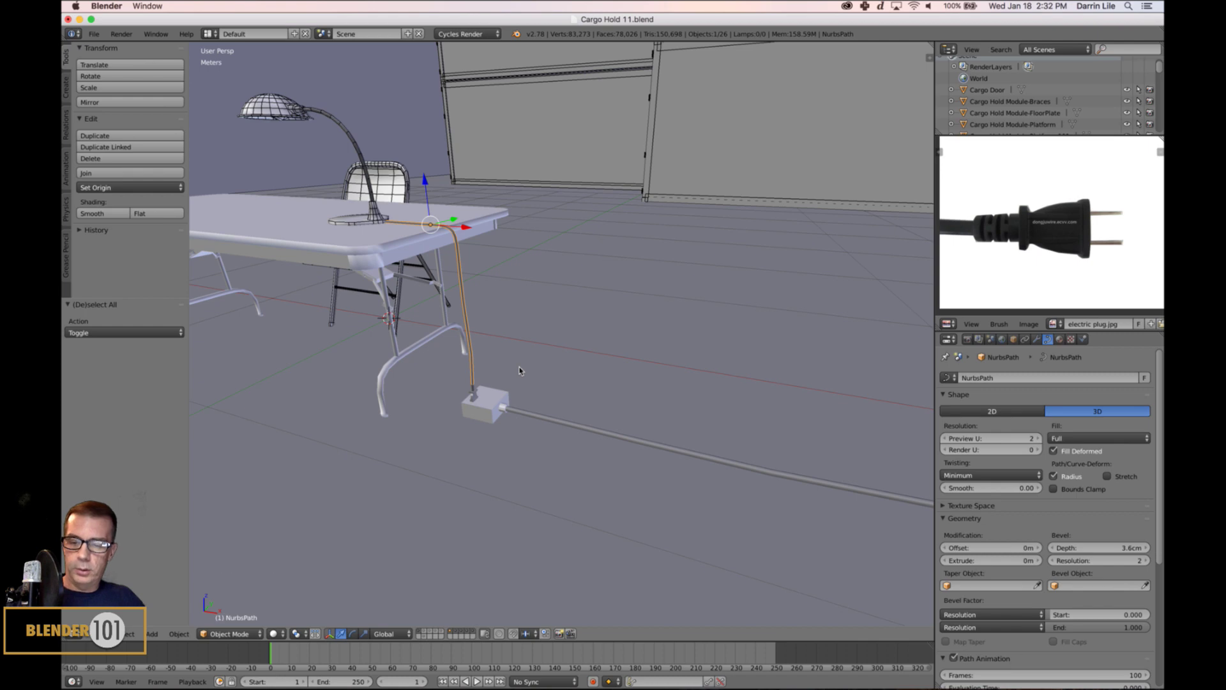
key(alt+c)
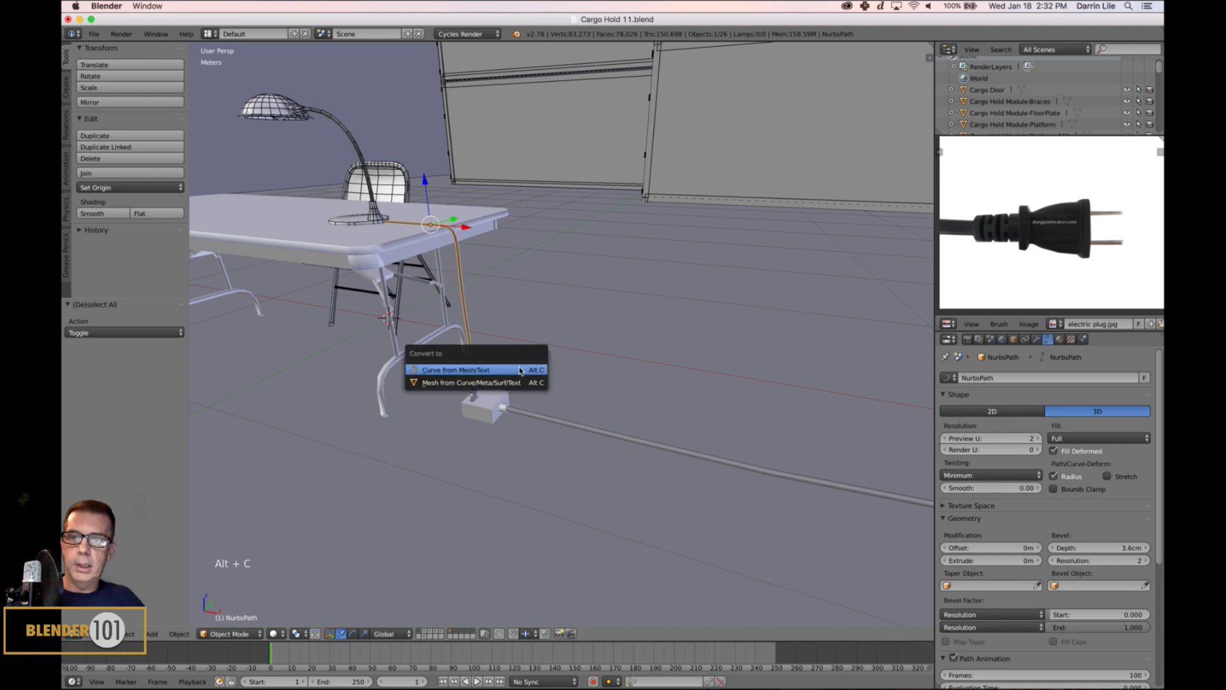
click(474, 383)
key(Tab)
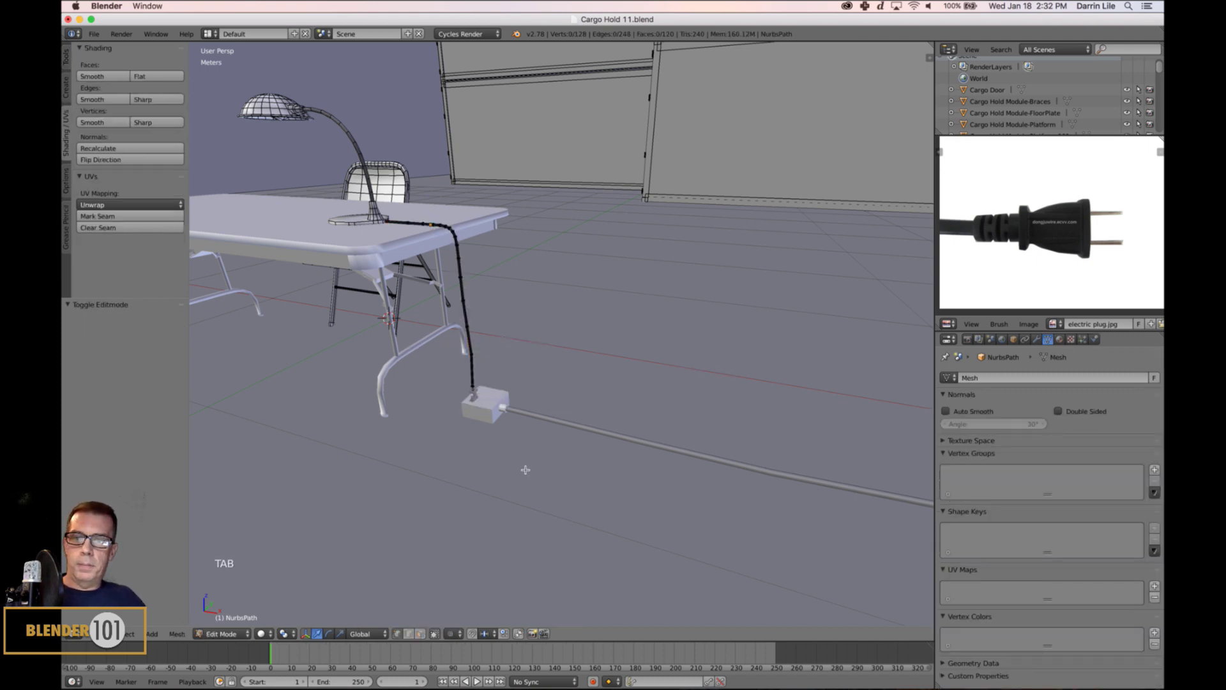
scroll(432, 335, up, 5)
scroll(432, 334, up, 1)
key(Tab)
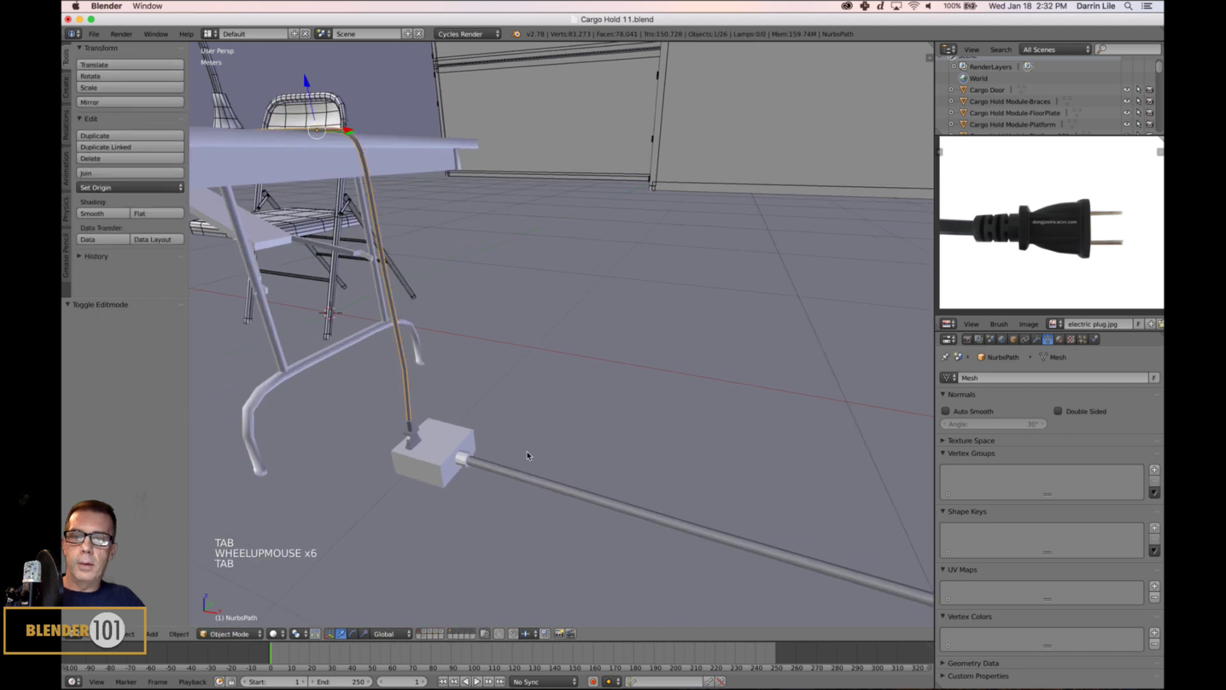
- Convert the floor conduit curve running from the outlet box to a mesh
right_click(522, 472)
scroll(524, 473, down, 4)
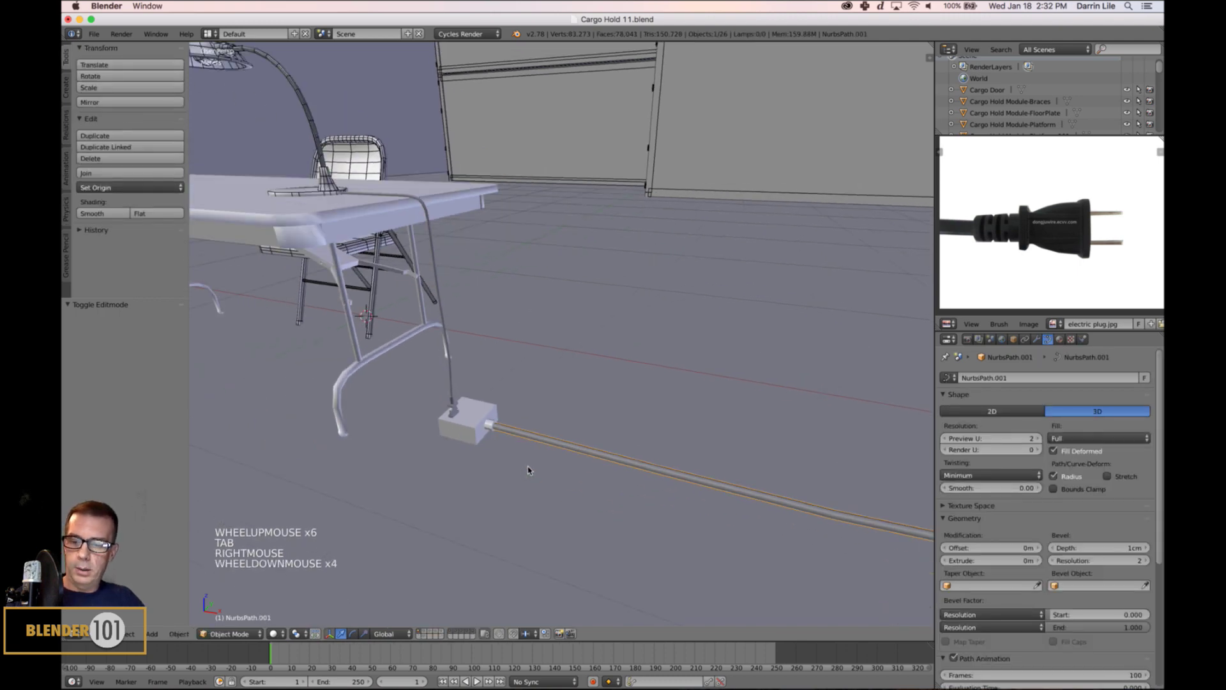
key(alt+c)
click(528, 469)
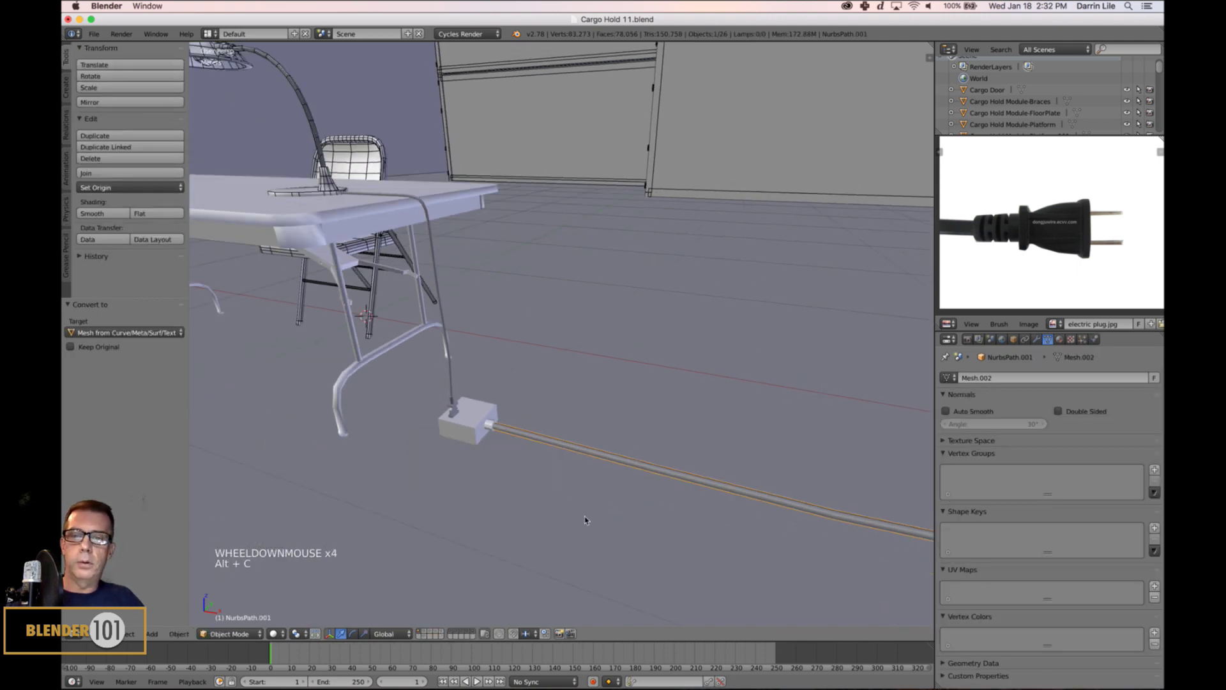
scroll(591, 514, down, 3)
scroll(581, 501, up, 3)
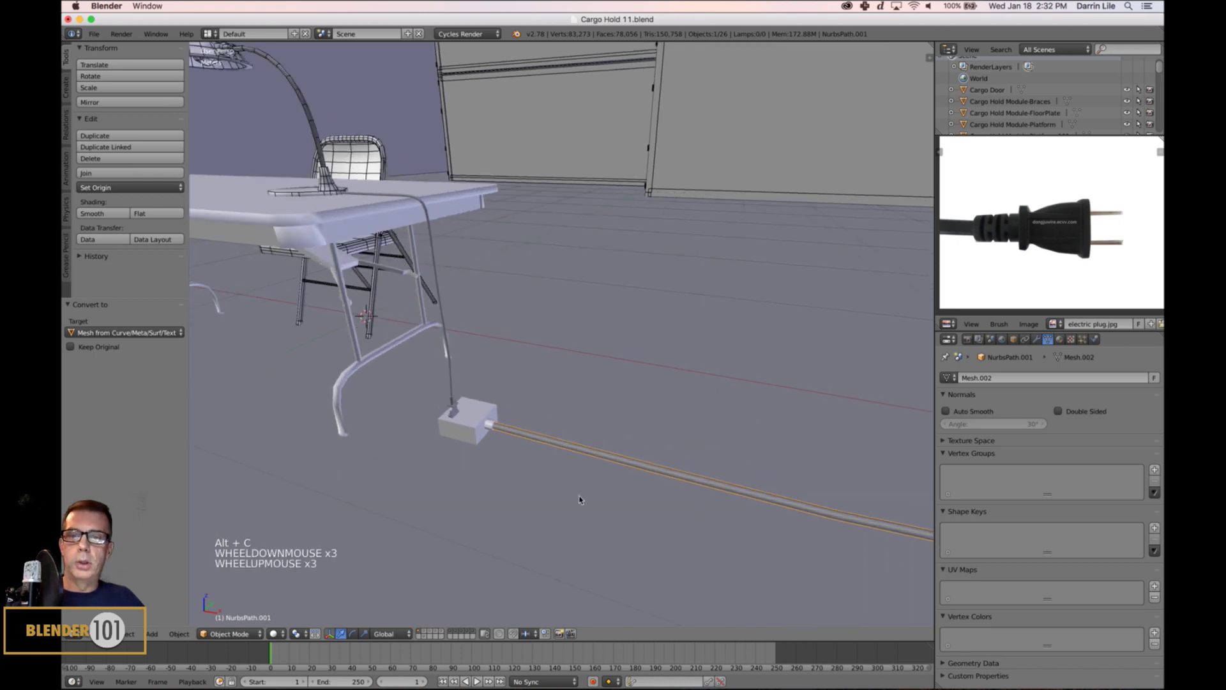
- Join the plug on the outlet box to the lamp cord as one object
right_click(457, 409)
shift+right_click(451, 376)
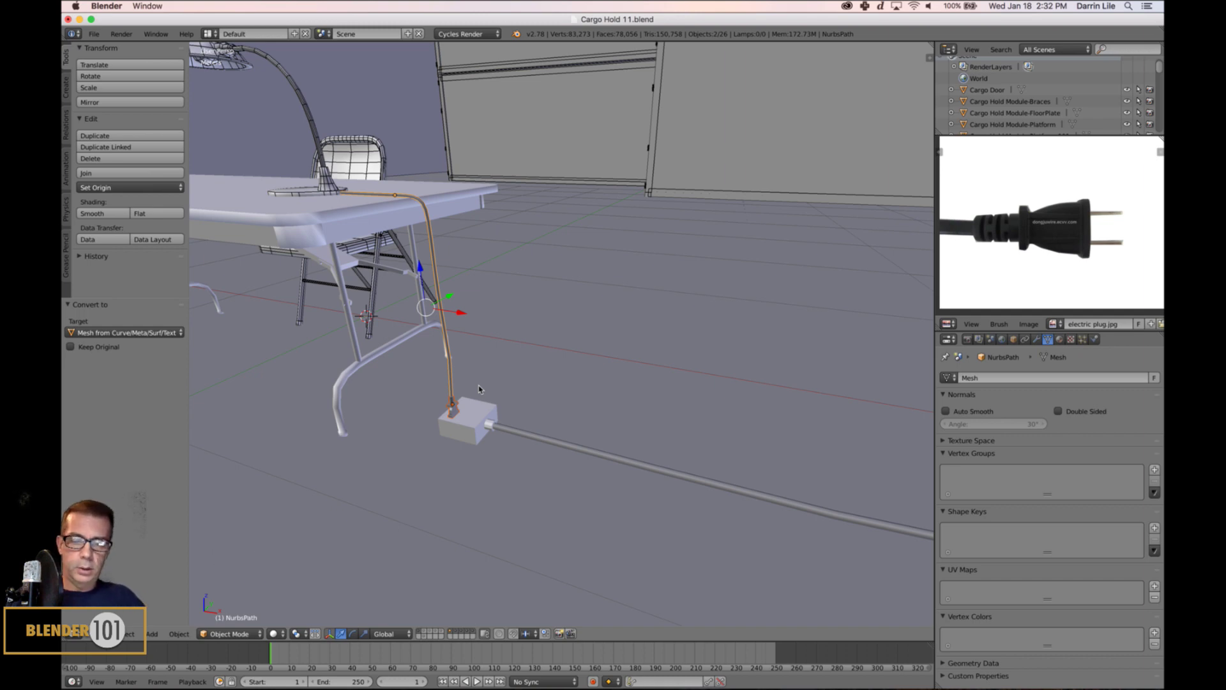
key(ctrl+j)
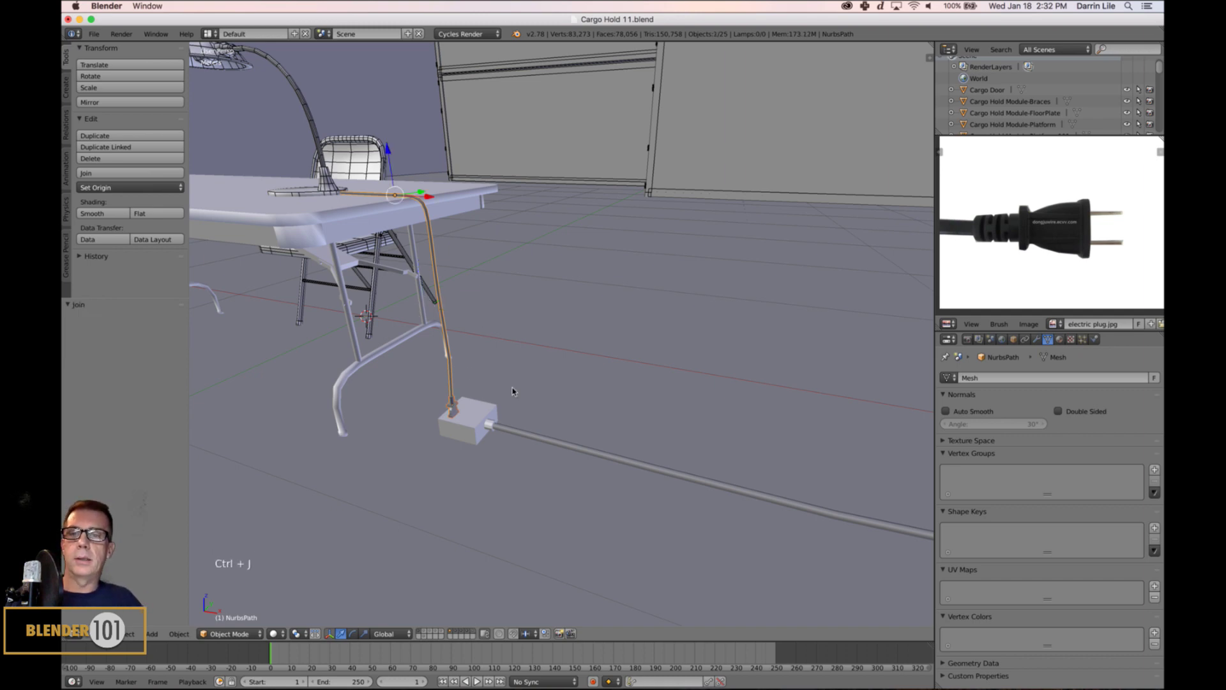
- Select the floor conduit and the outlet box in turn
right_click(543, 438)
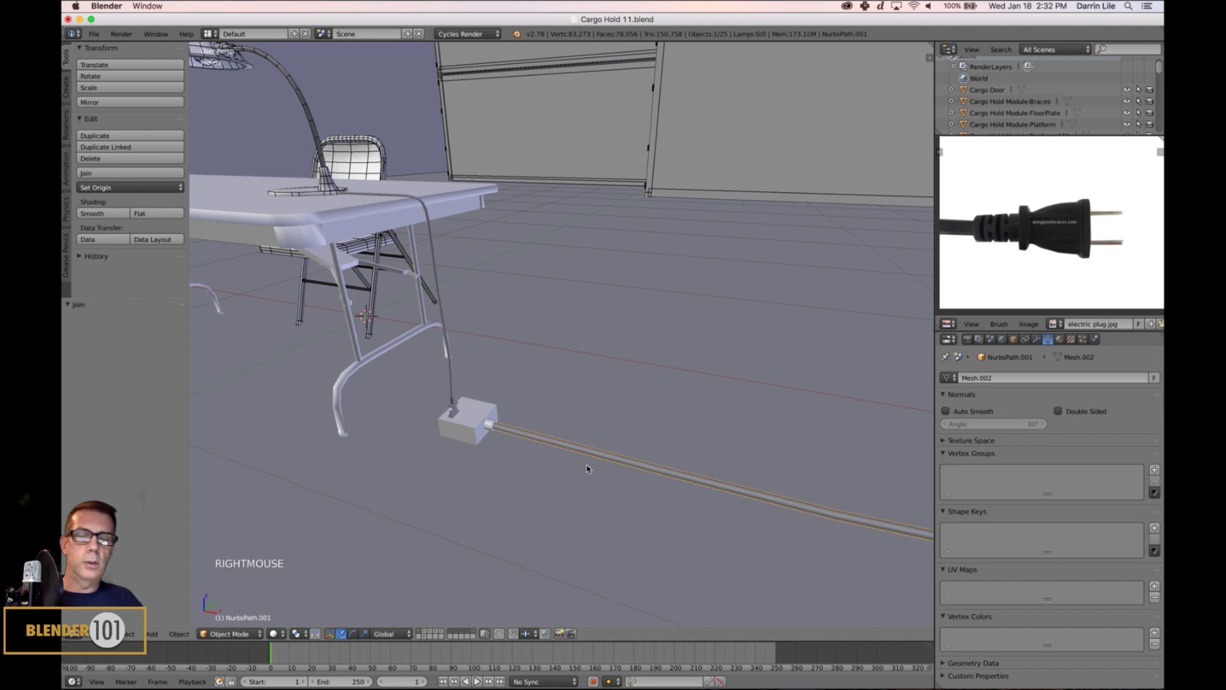
right_click(476, 431)
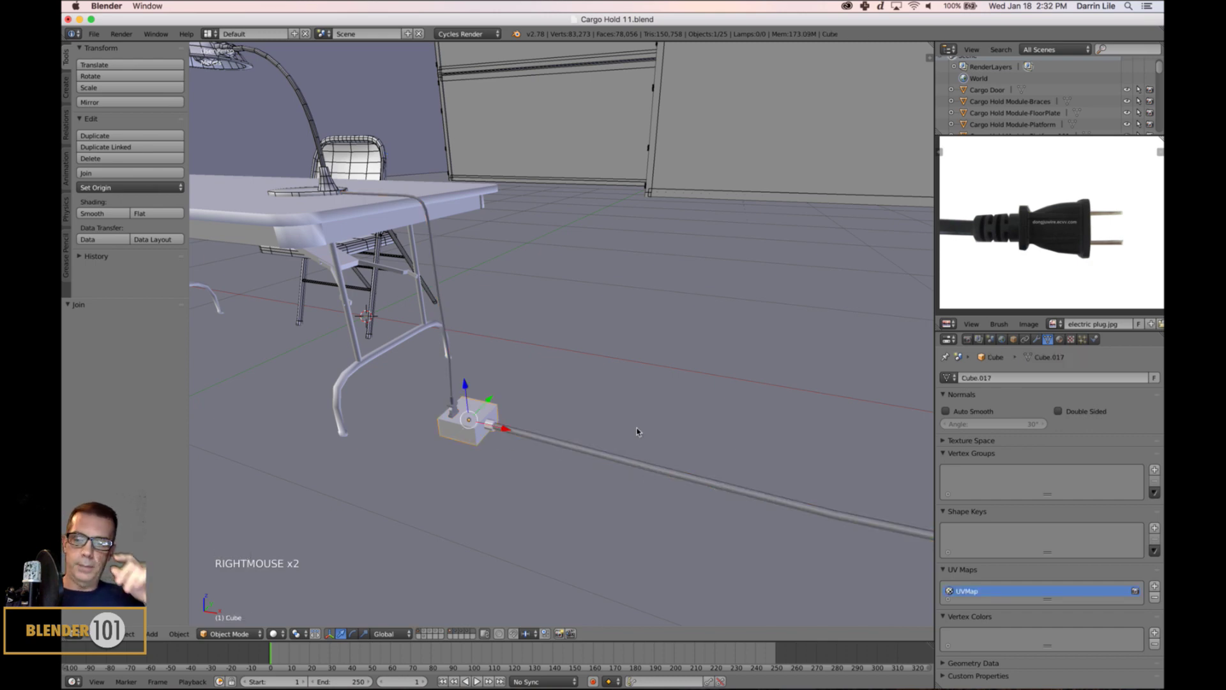
key(s)
key(s)
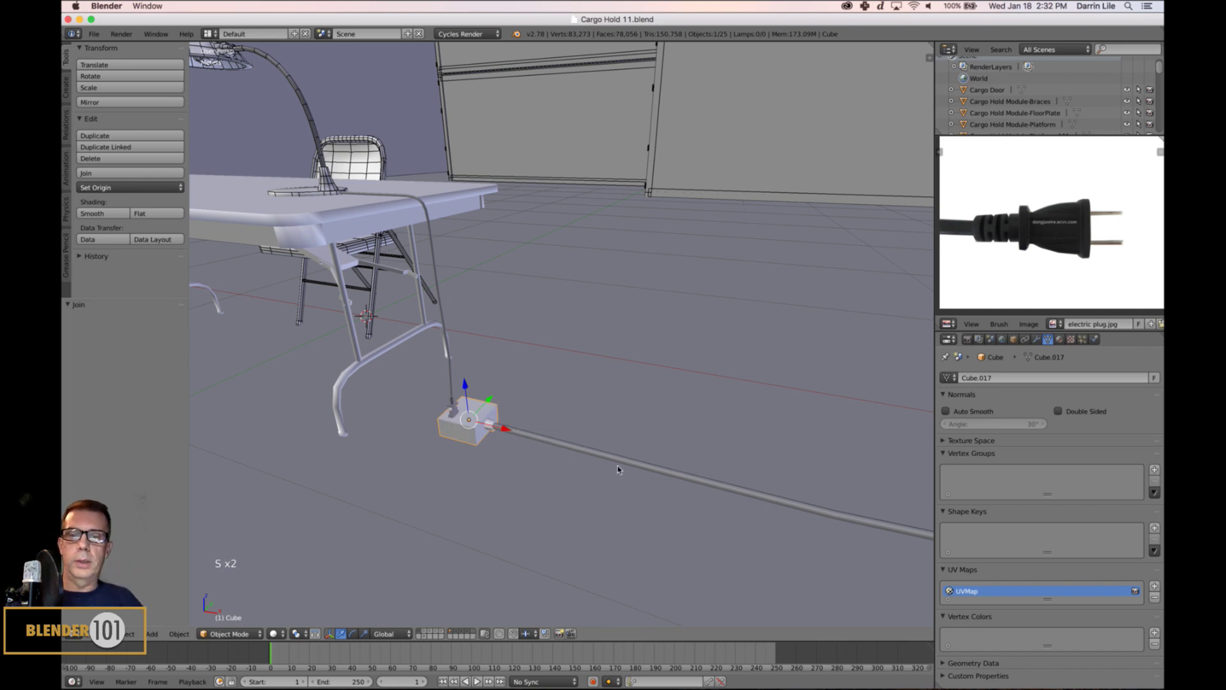
- Rename the box object at the end of the floor cable as "Outlet Box"
right_click(618, 462)
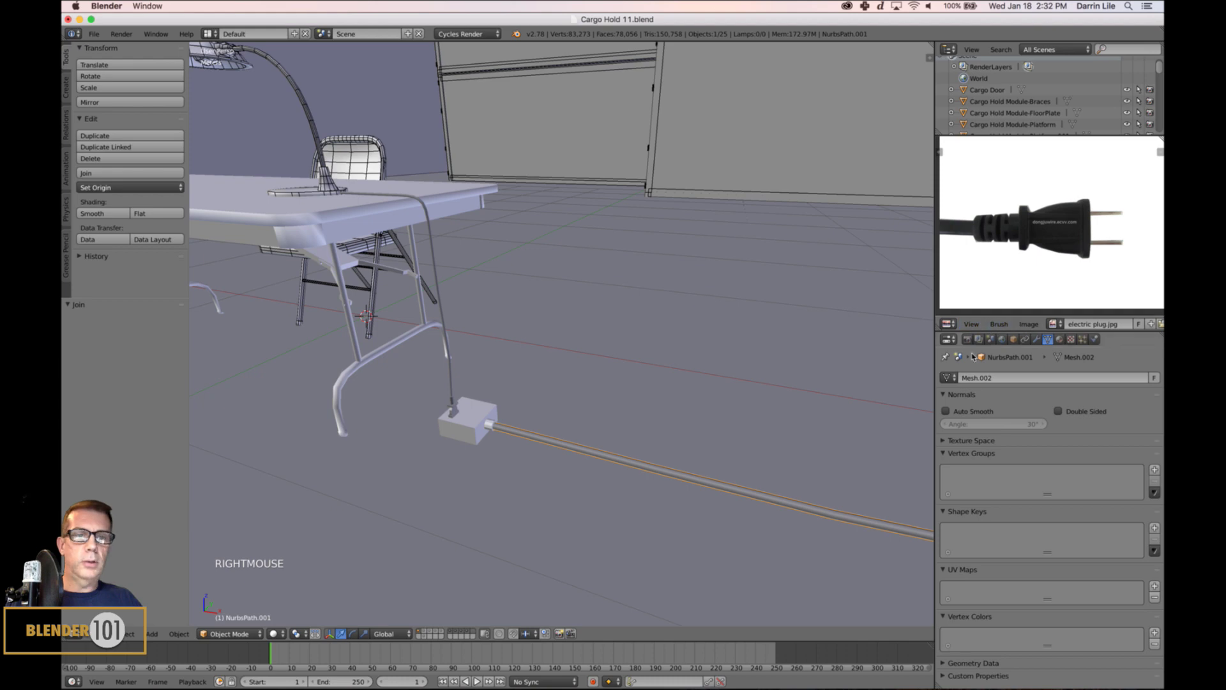
right_click(472, 436)
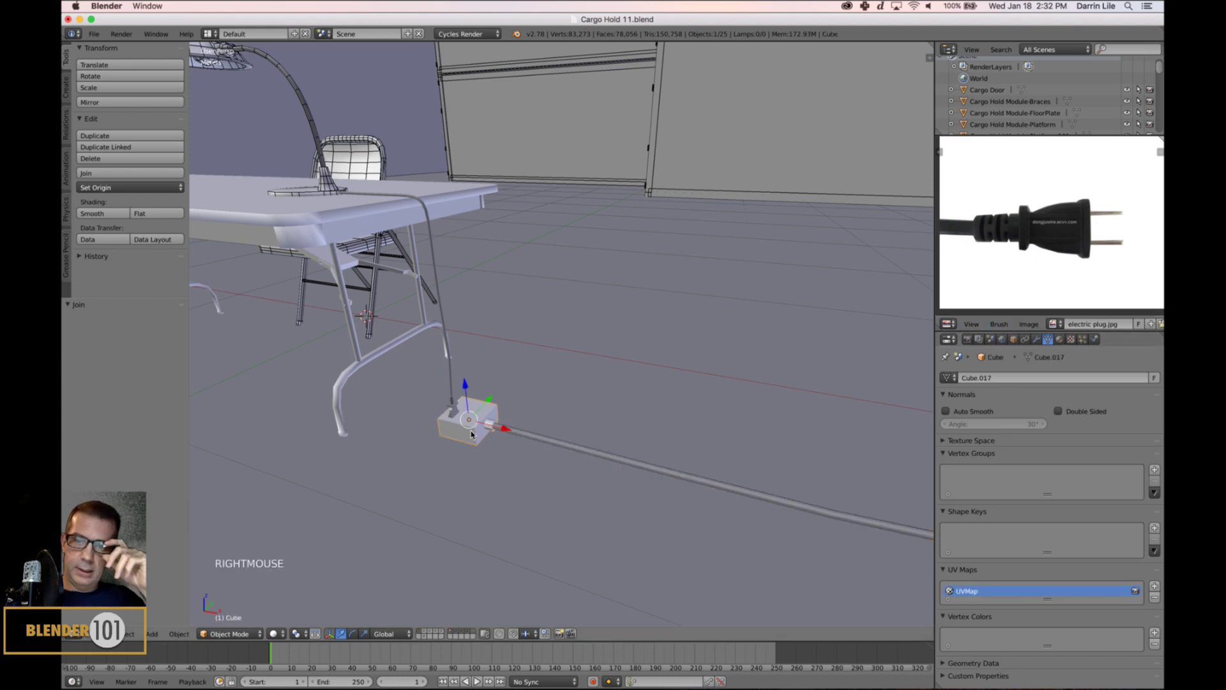
click(1060, 339)
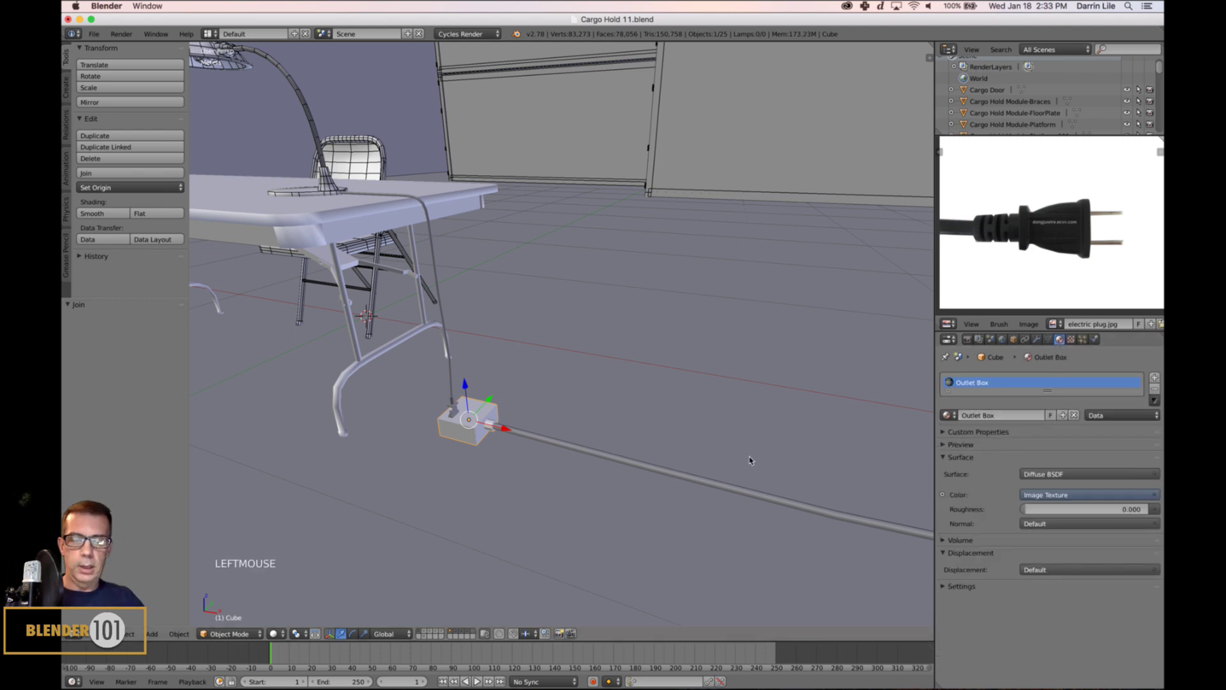
key(n)
click(1005, 416)
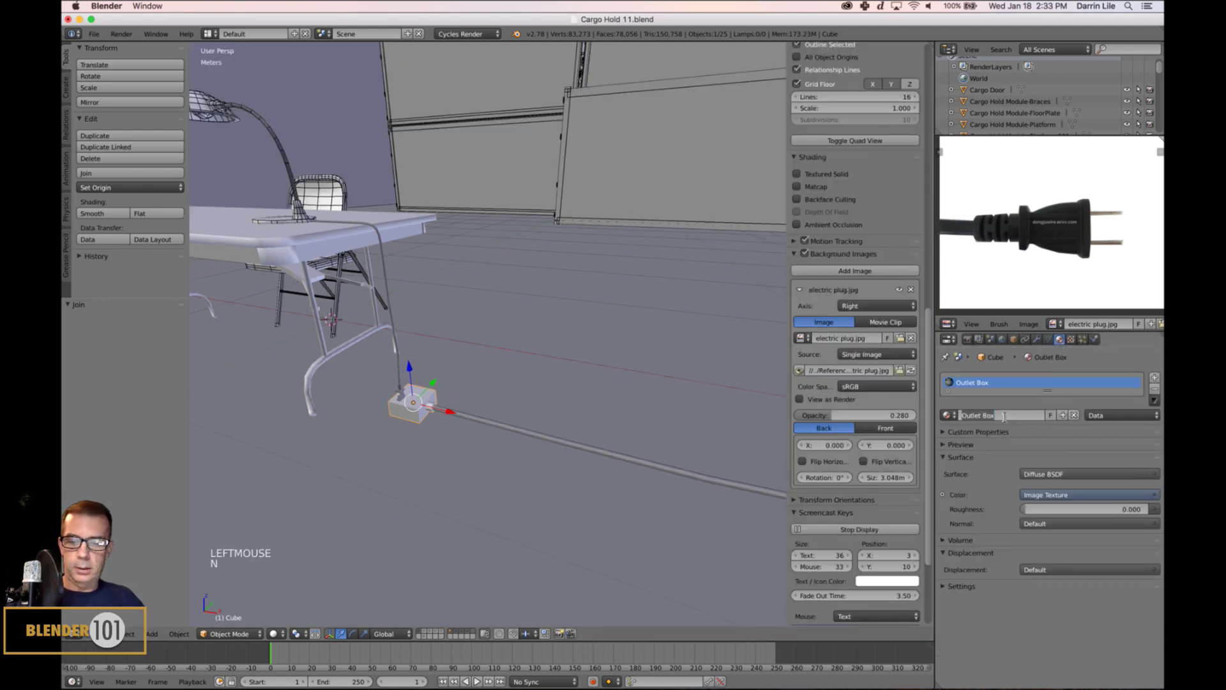
click(837, 401)
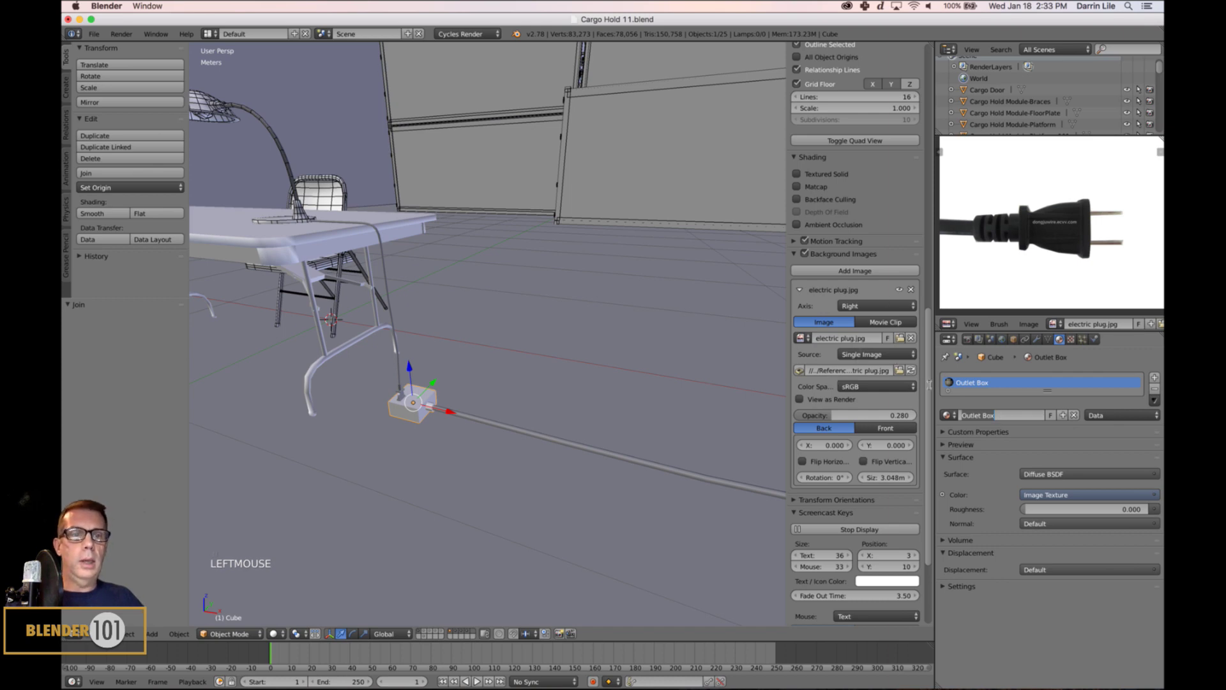
drag(928, 383, 927, 363)
scroll(855, 345, up, 10)
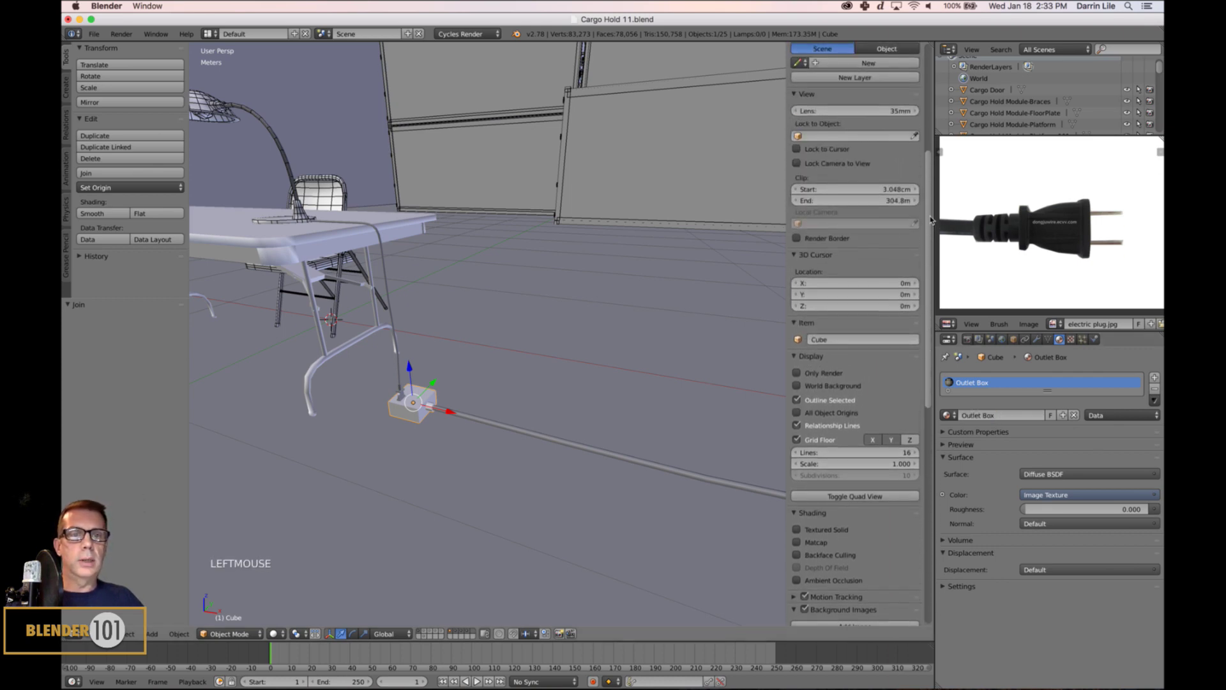
double_click(835, 340)
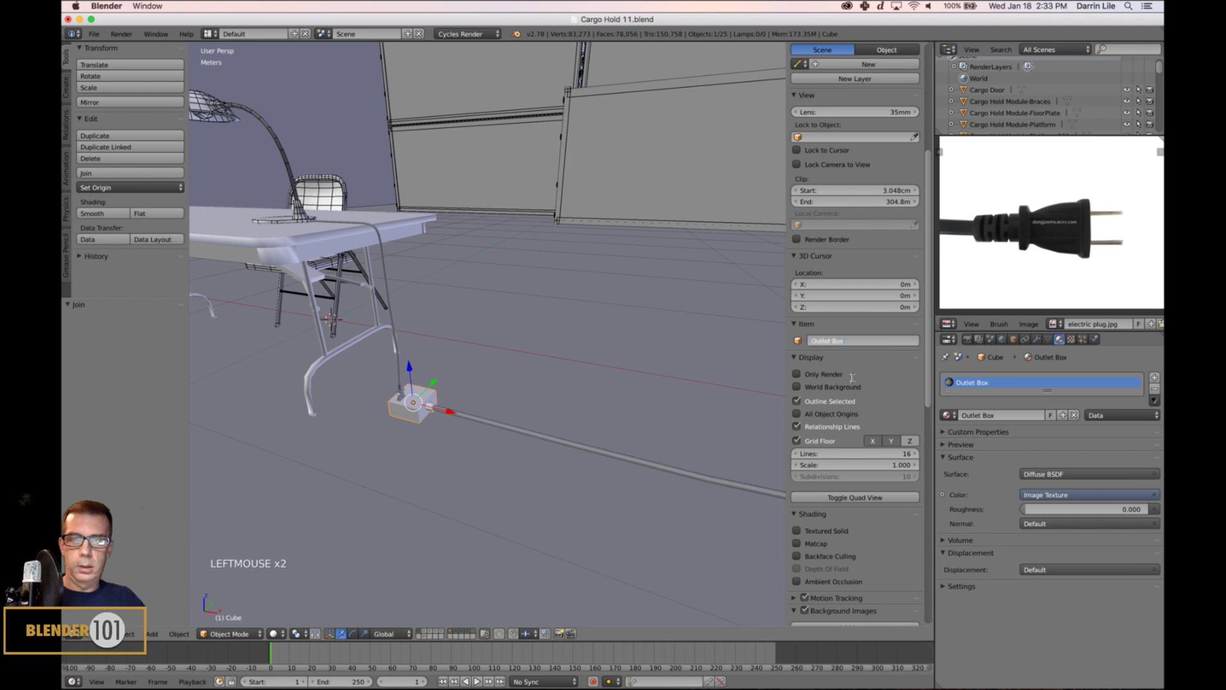
key(Return)
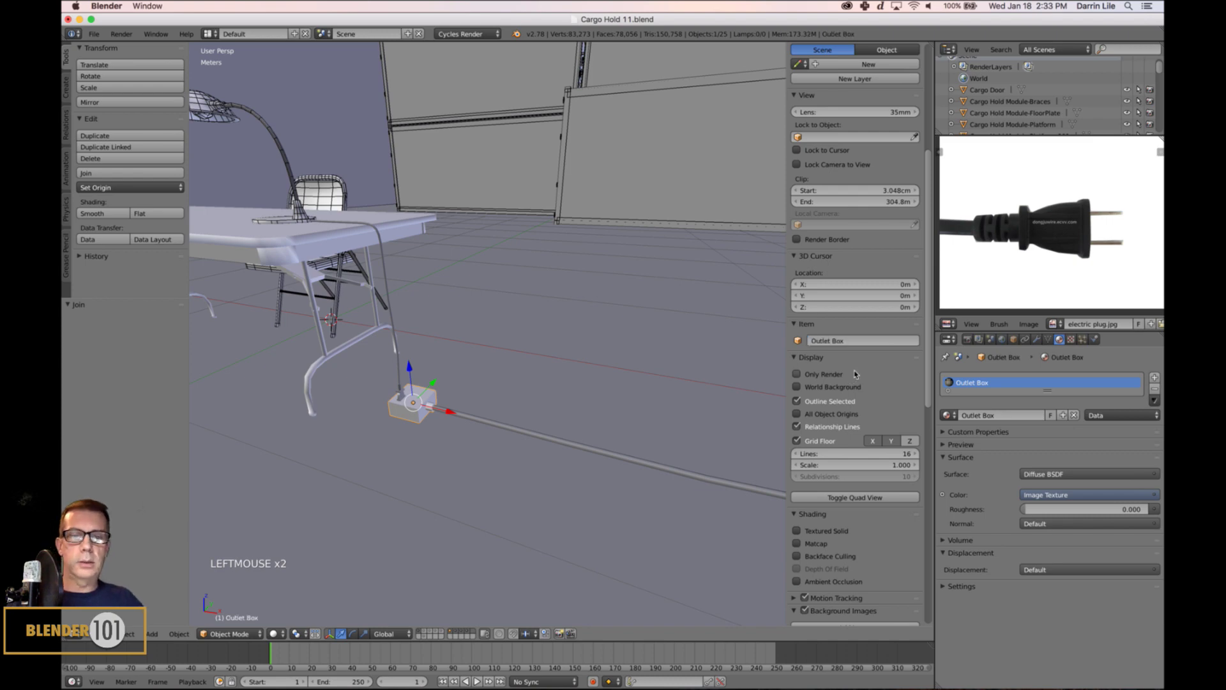
- Rename the long cable running across the floor from the outlet box as "Electric cable"
right_click(703, 476)
click(869, 343)
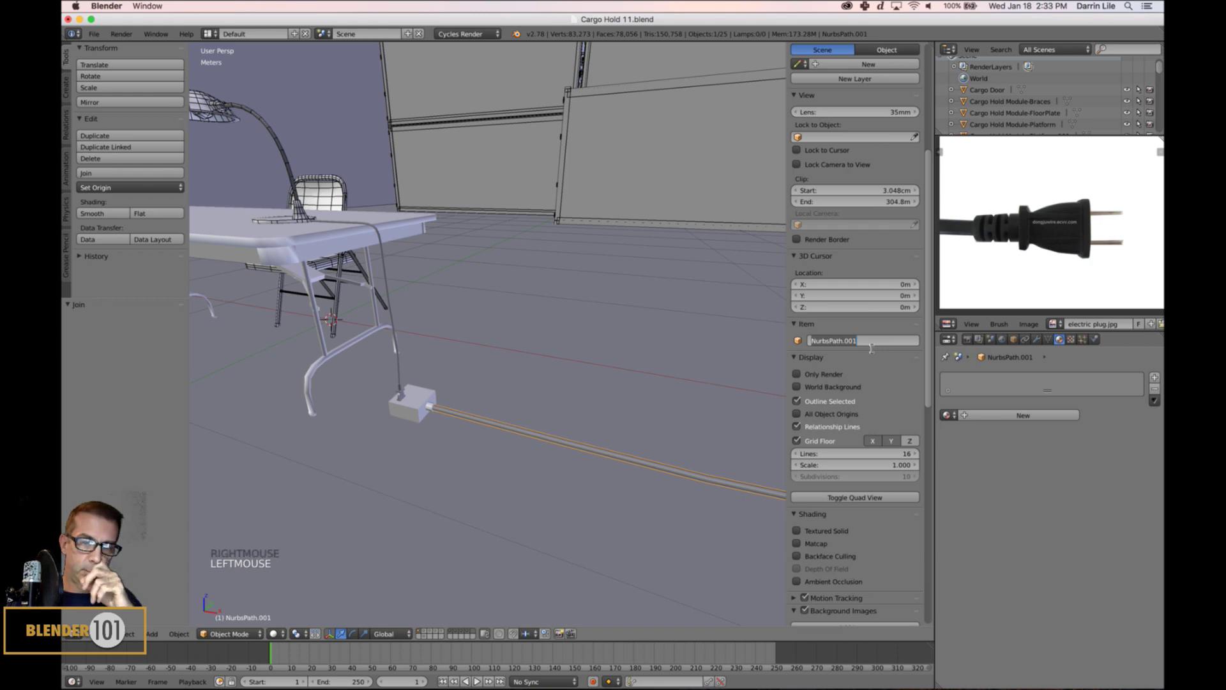
key(BackSpace)
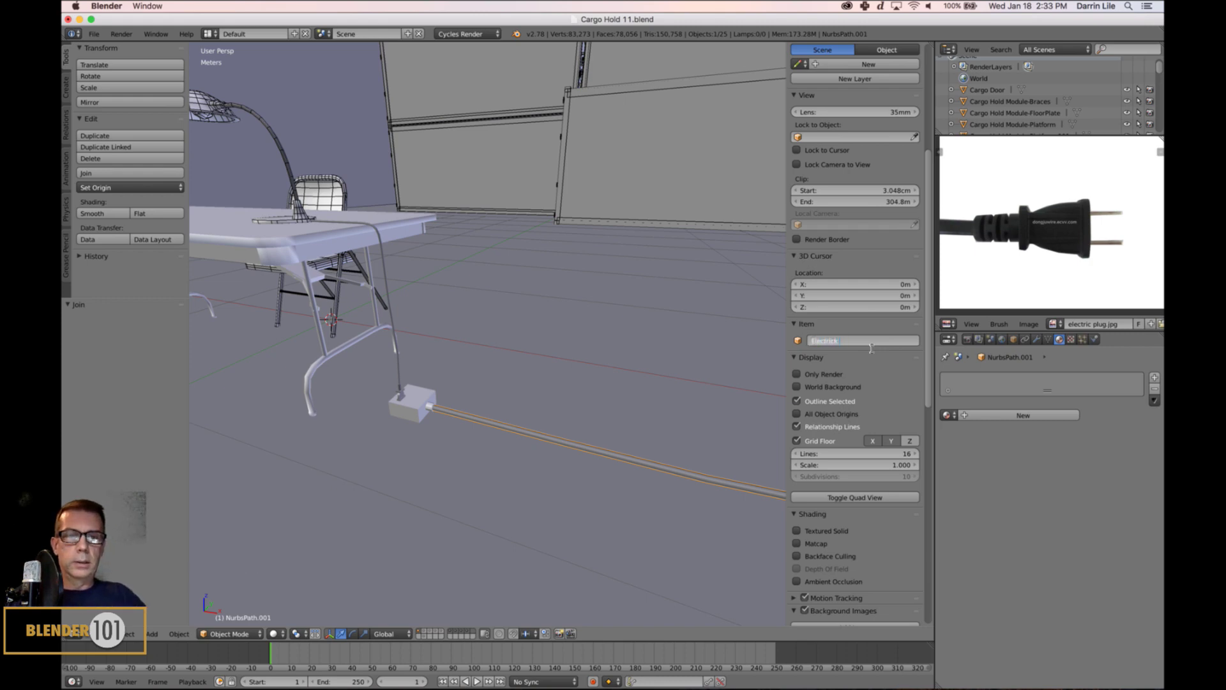
text(Electrick)
key(BackSpace)
key(BackSpace)
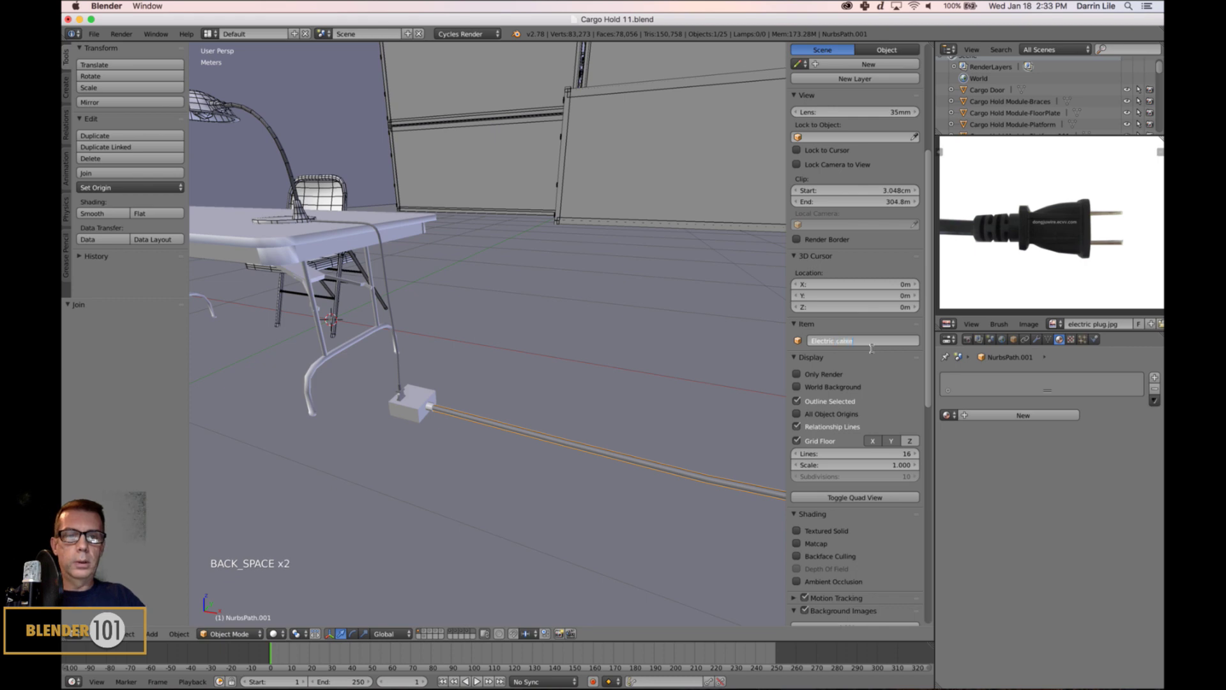
text(cable)
key(Return)
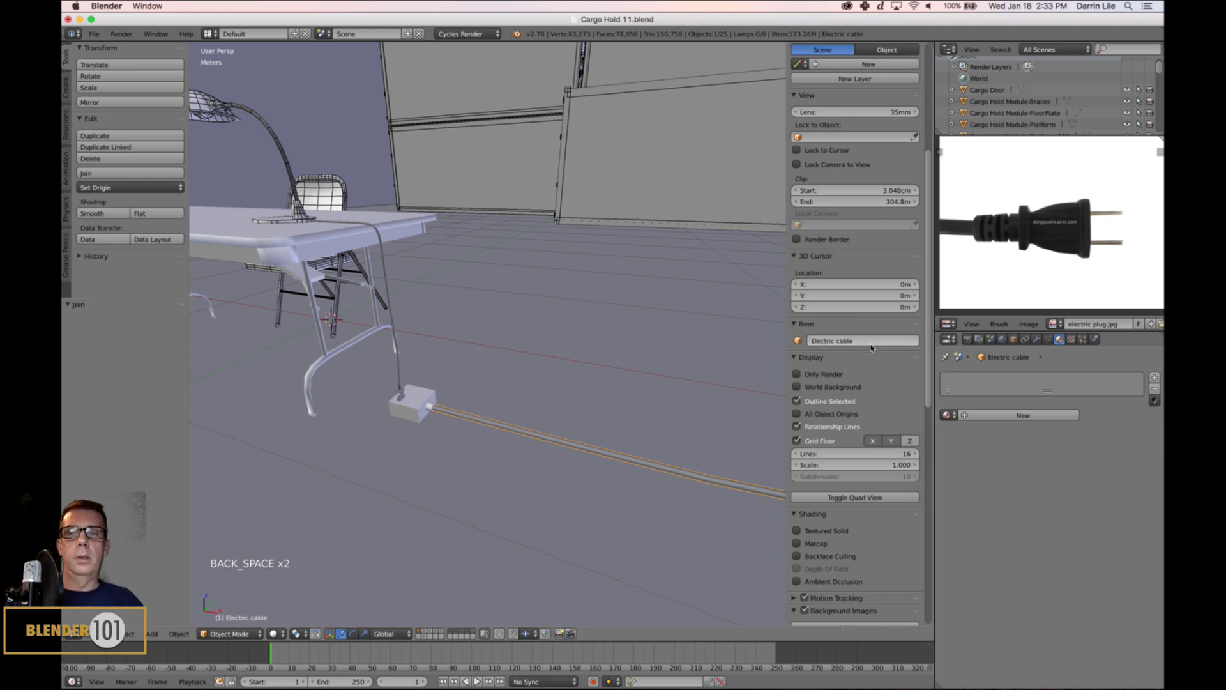
- Rename the cord hanging from the table lamp down to the outlet box as "lamp cord"
right_click(398, 361)
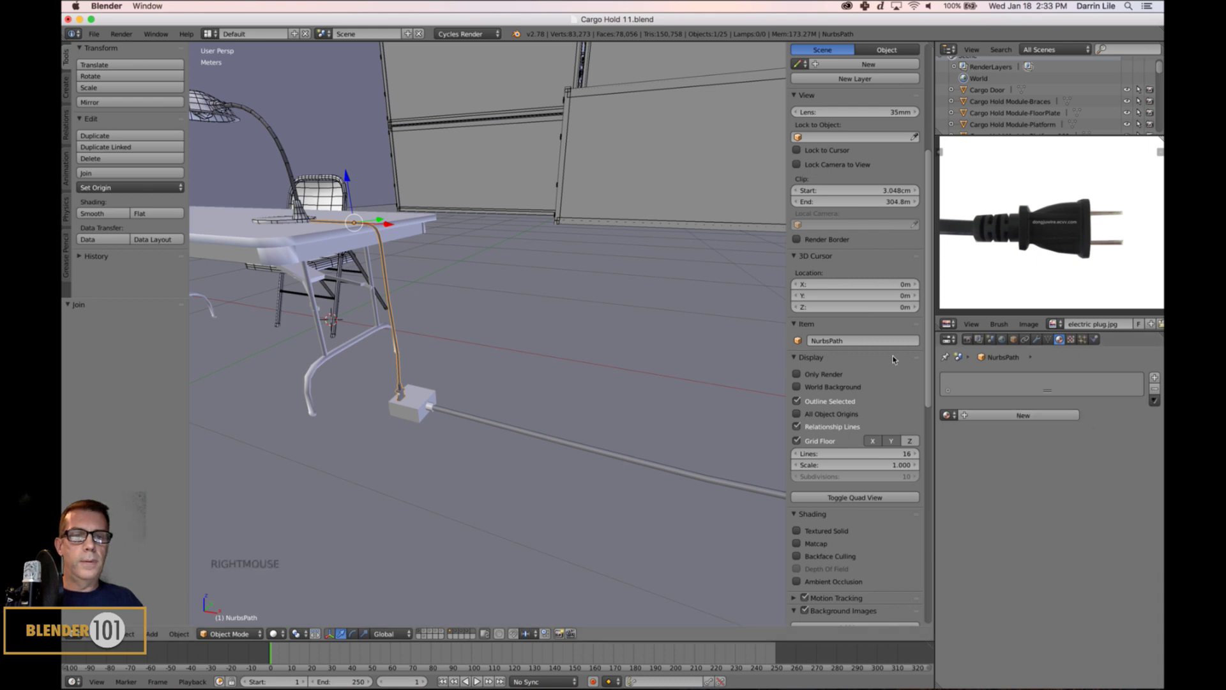
click(868, 343)
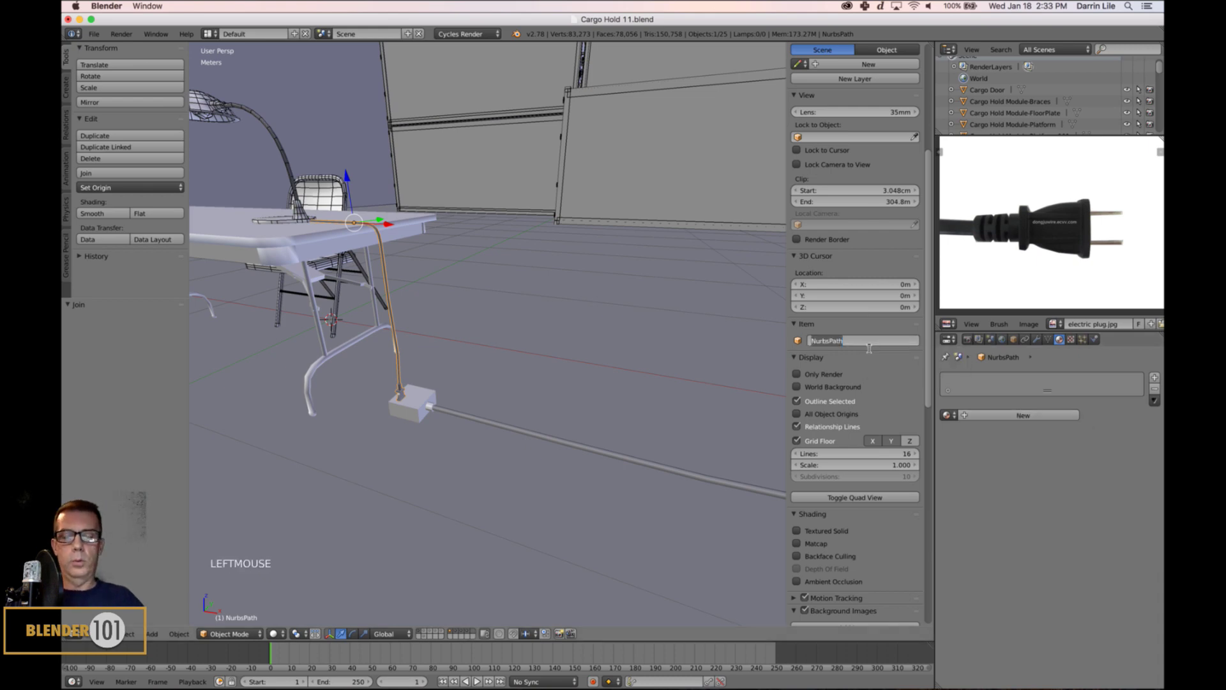
text(lamp)
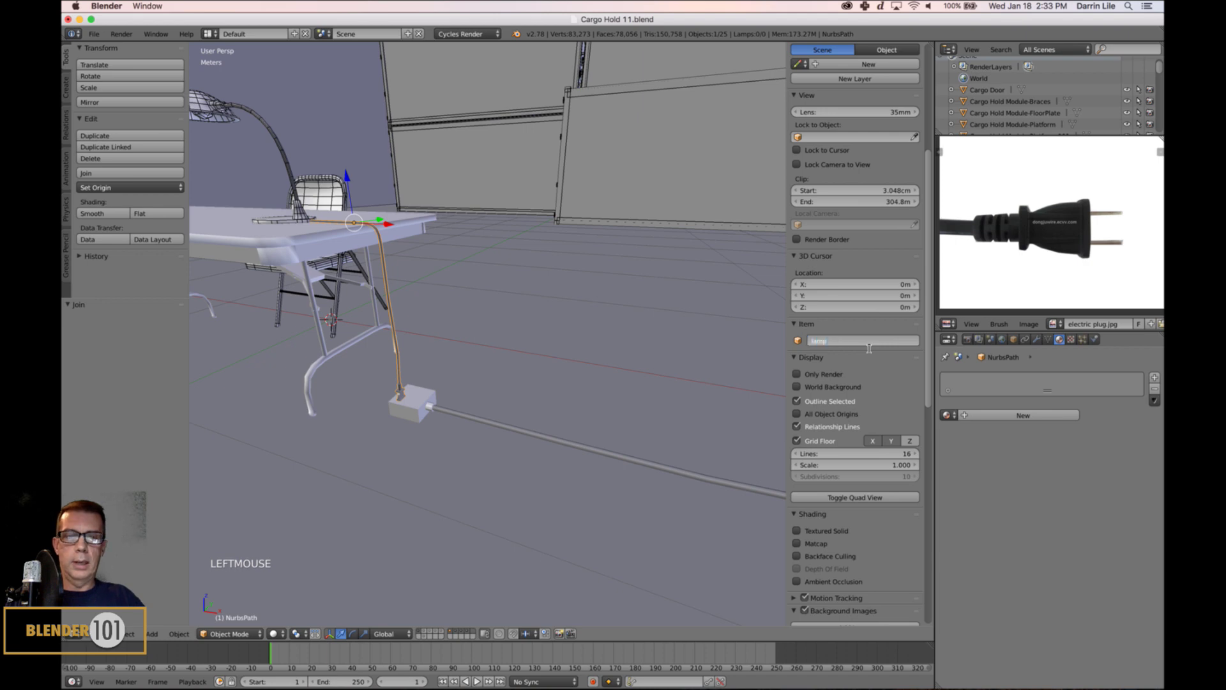
text( cord)
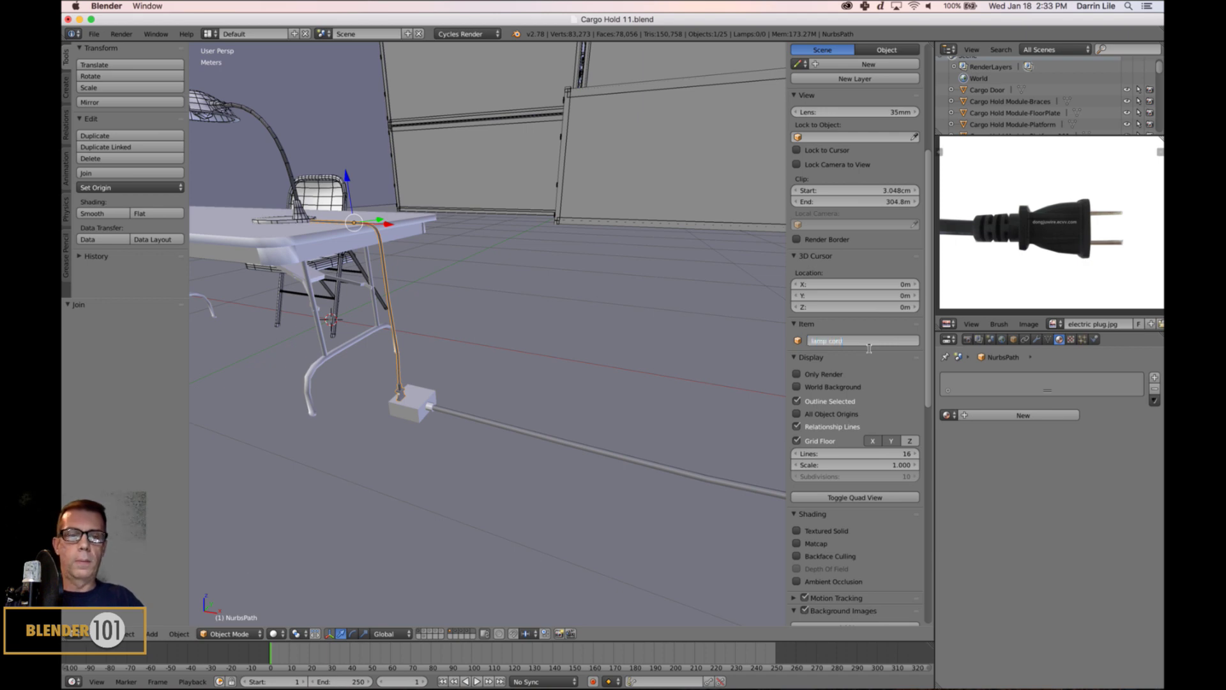
key(Return)
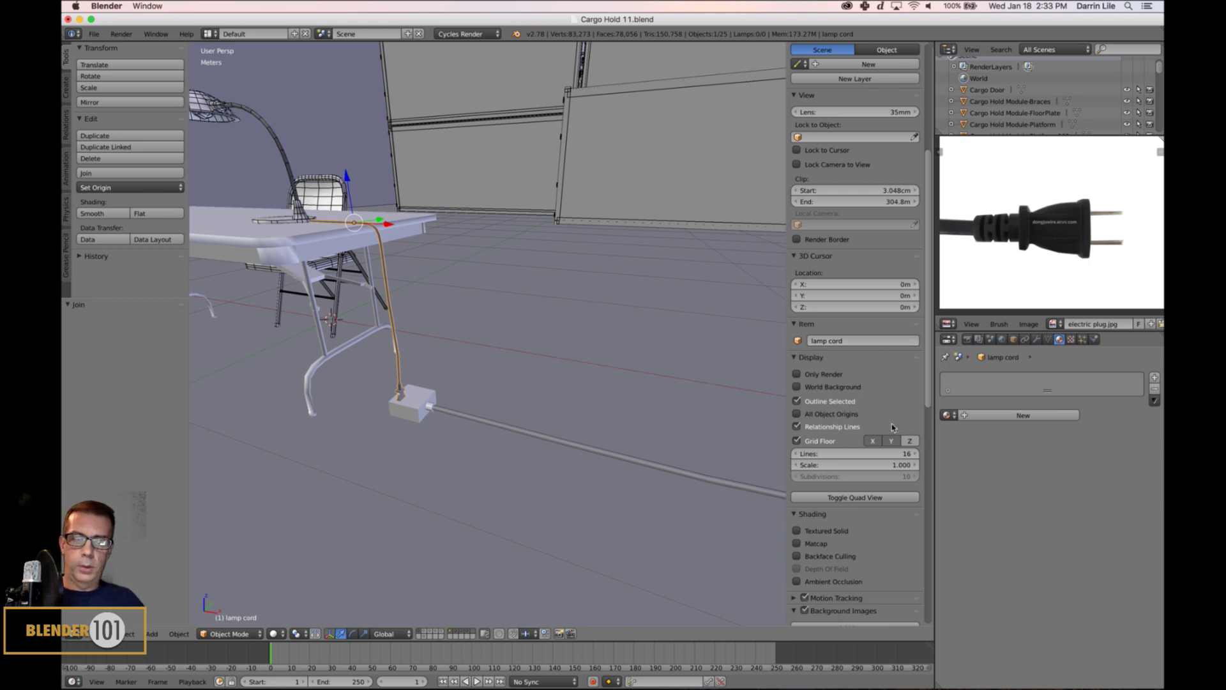
- Deselect all objects and save the Blender file over the existing version
key(n)
key(a)
scroll(804, 429, down, 2)
middle_drag(779, 431, 708, 447)
scroll(709, 447, down, 5)
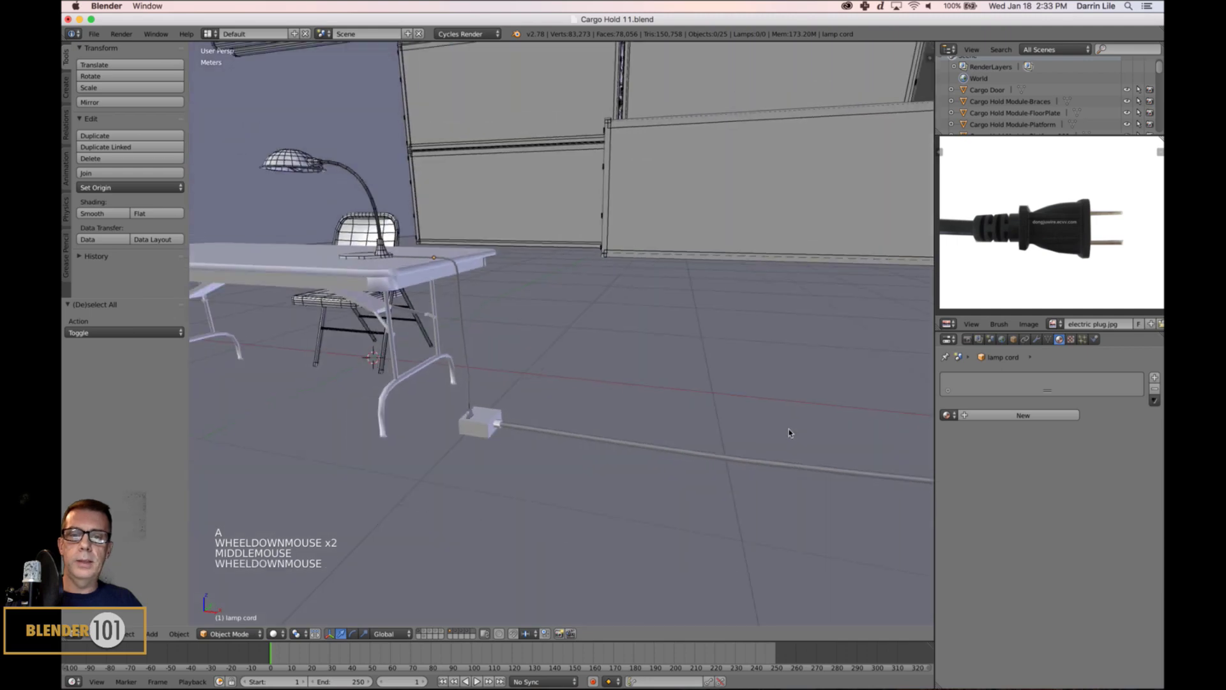
shift+middle_drag(791, 427, 731, 438)
scroll(731, 430, up, 4)
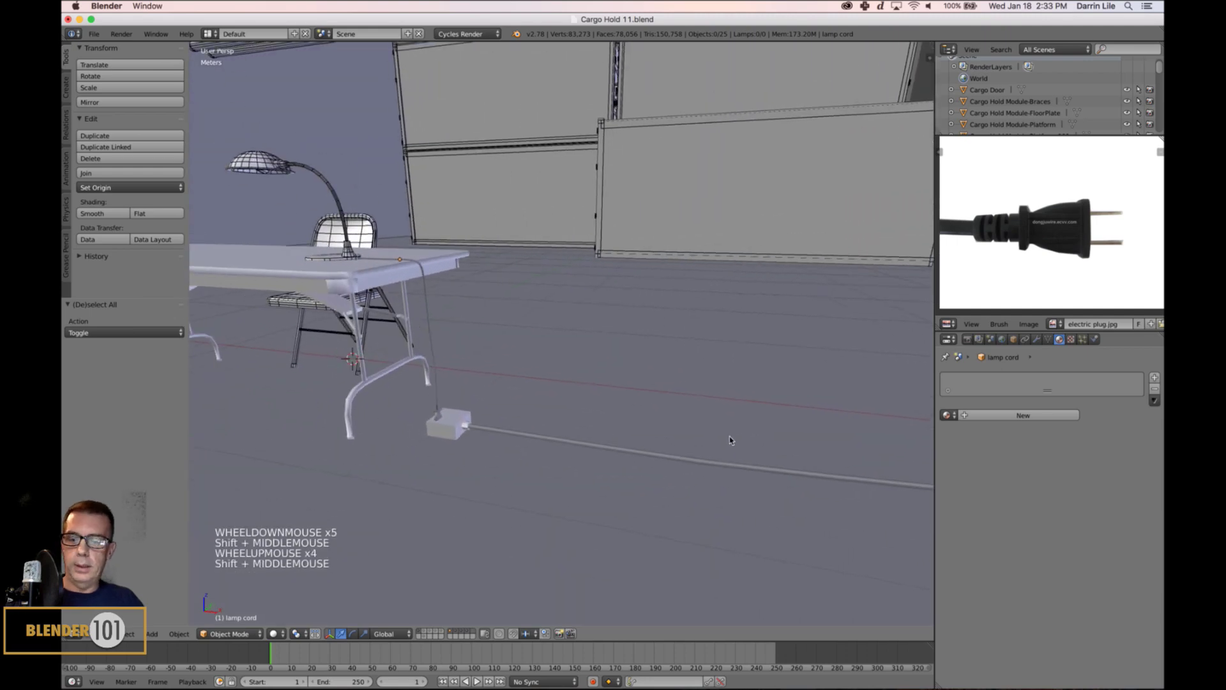
key(super+s)
click(731, 439)
- Select the electric cable, outlet box and lamp cord together and save the file again
right_click(441, 427)
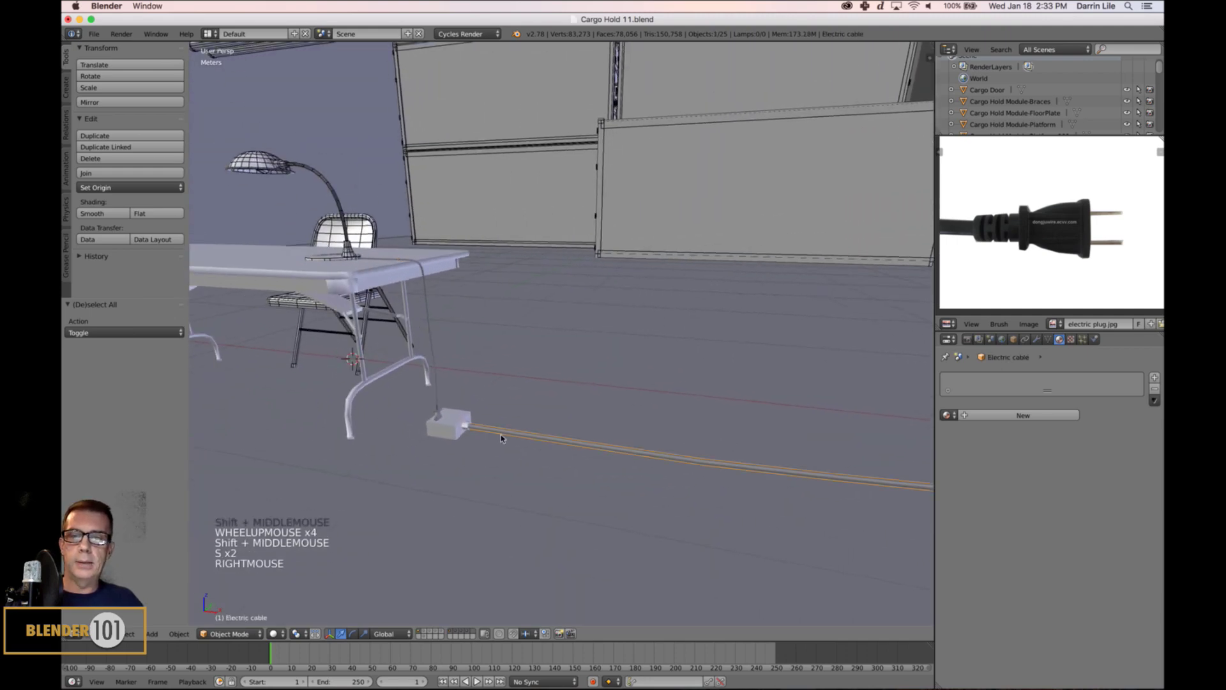
shift+right_click(441, 426)
shift+right_click(440, 417)
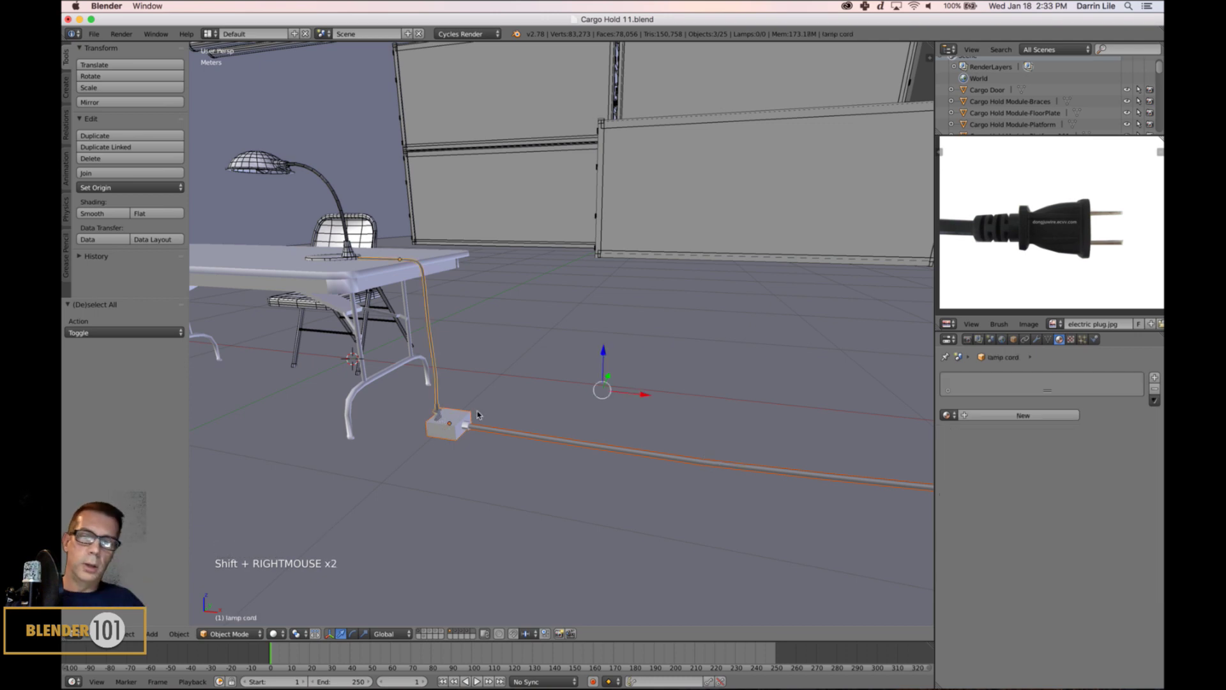
scroll(543, 447, down, 4)
middle_drag(542, 447, 641, 477)
scroll(690, 465, up, 1)
scroll(717, 466, down, 5)
scroll(775, 452, up, 4)
shift+middle_drag(775, 451, 714, 473)
key(super+s)
click(714, 468)
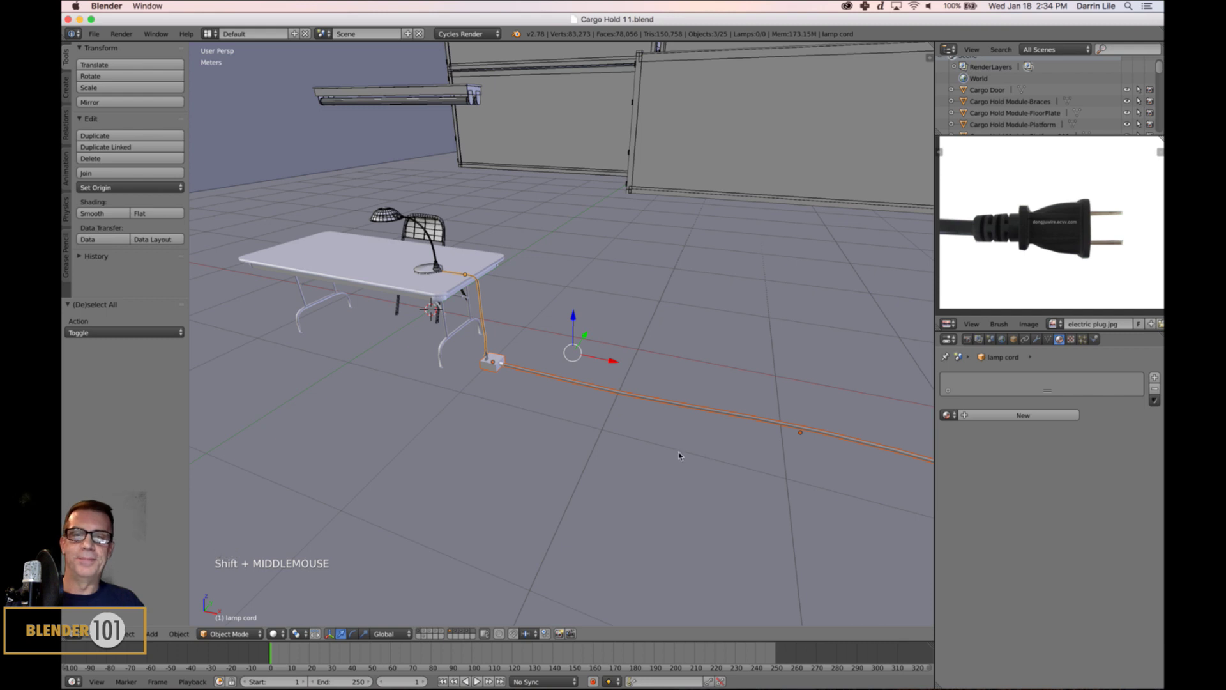
- Export only the selected electric cable, outlet box and lamp cord as an FBX file named "Electric cables" in the Cargo Hold folder
right_click(491, 365)
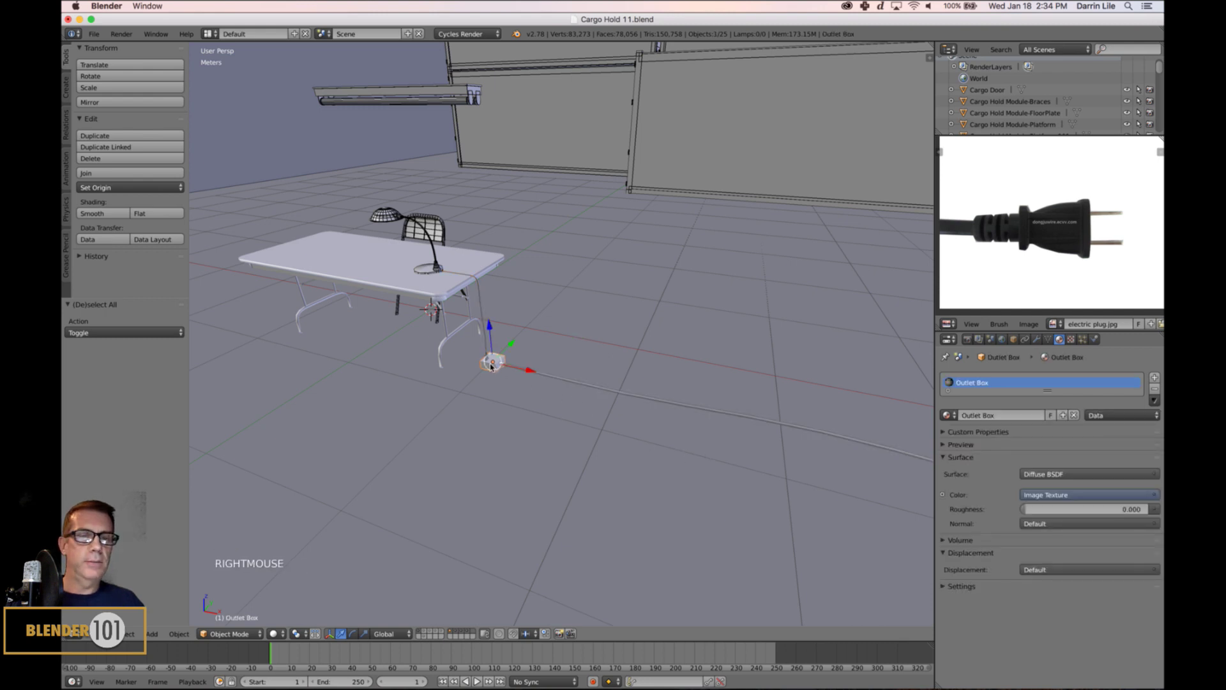
right_click(548, 376)
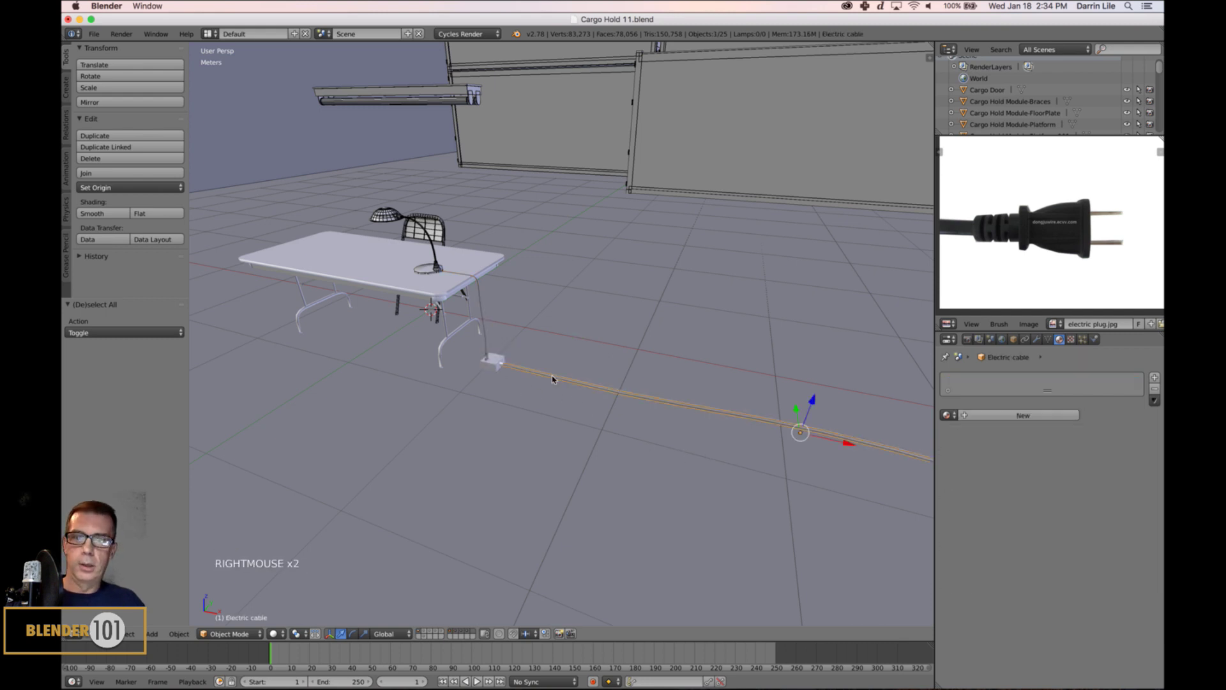
shift+right_click(490, 361)
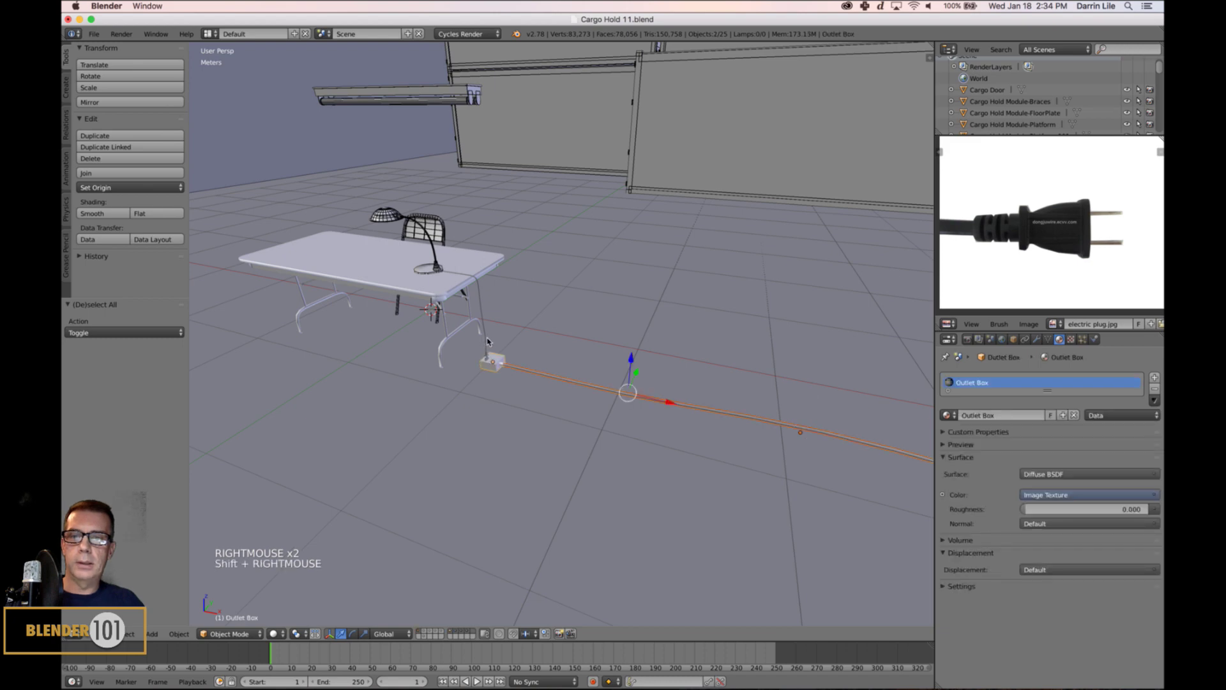
shift+right_click(484, 340)
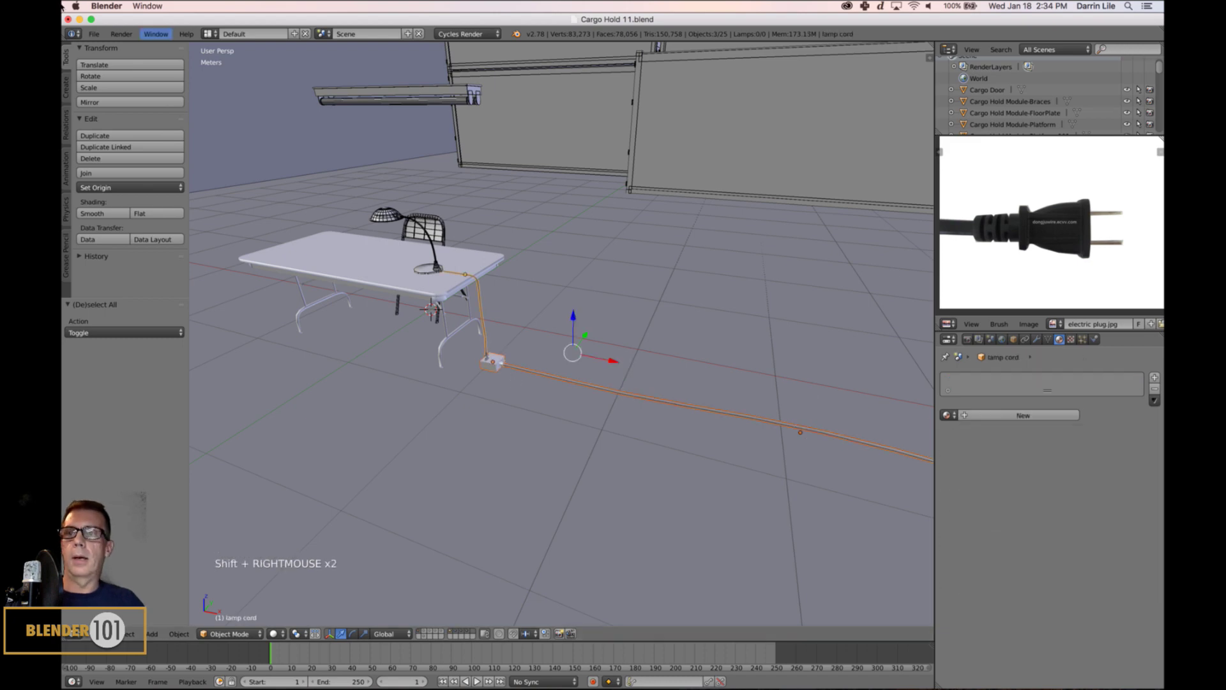
click(93, 34)
mouse_move(148, 250)
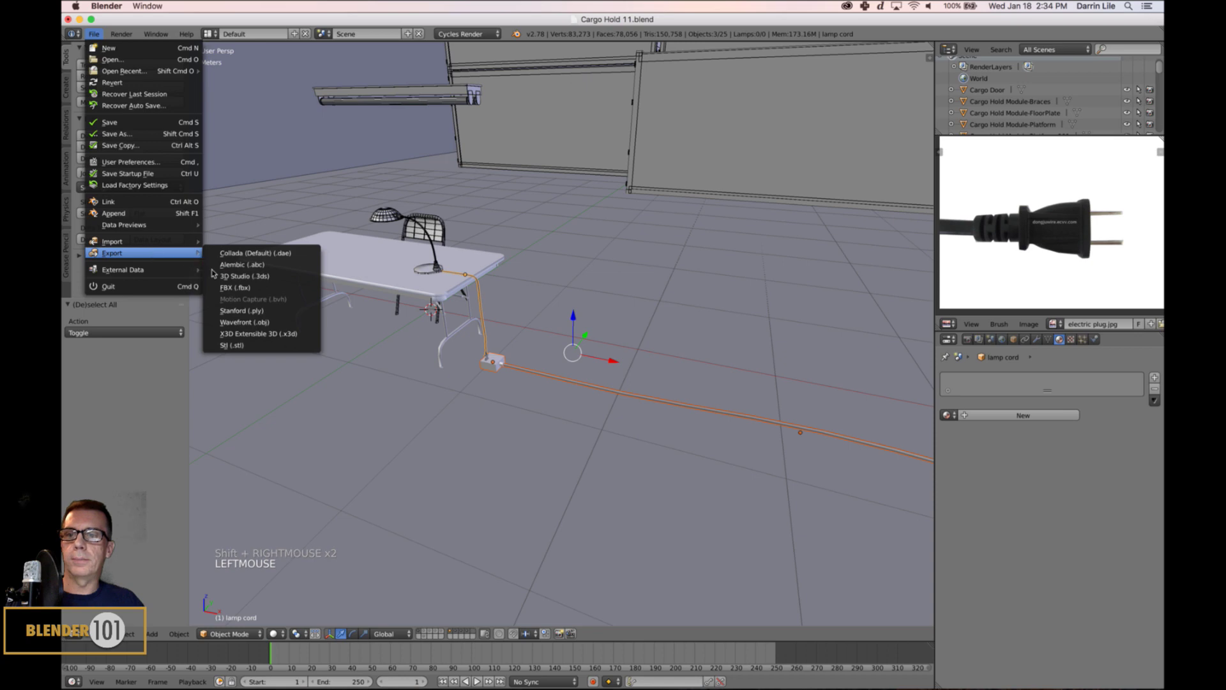
click(224, 287)
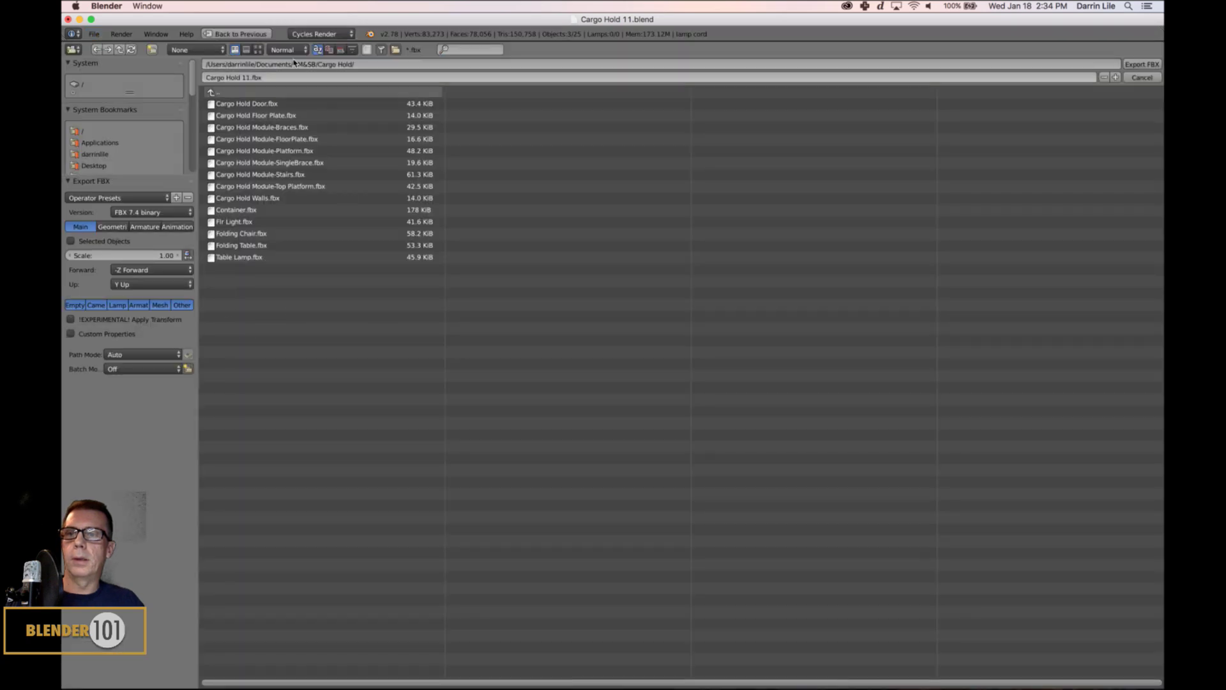
click(272, 79)
key(BackSpace)
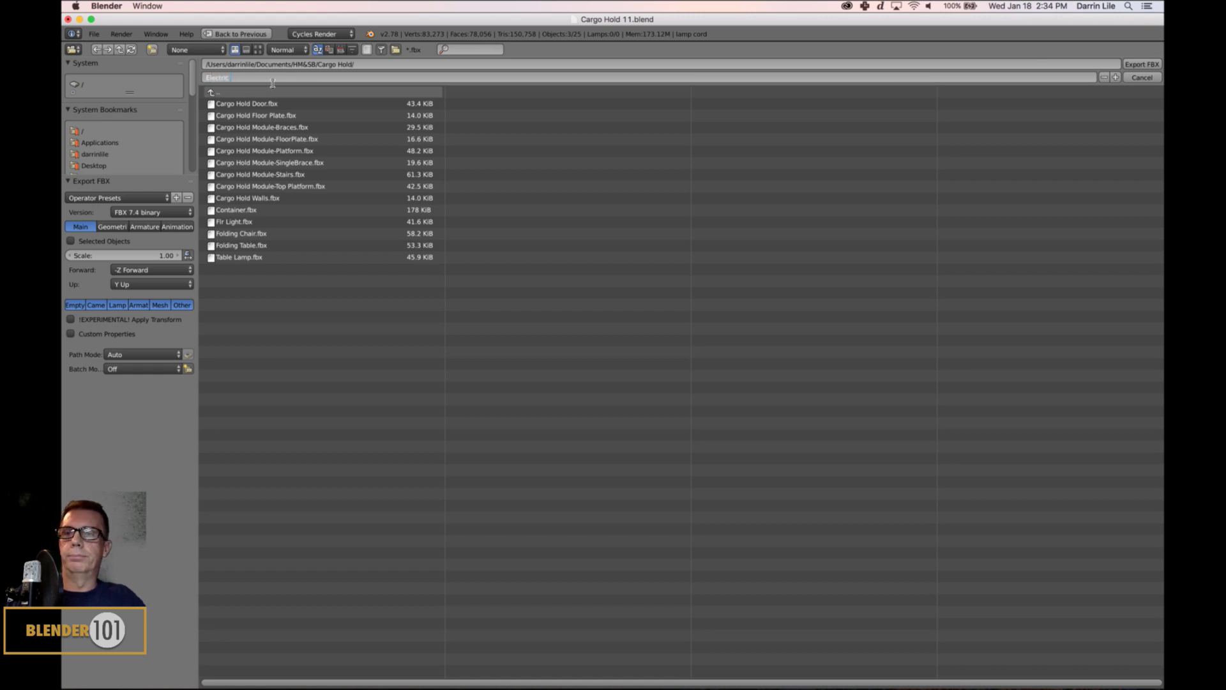
text(Electric cables)
key(Return)
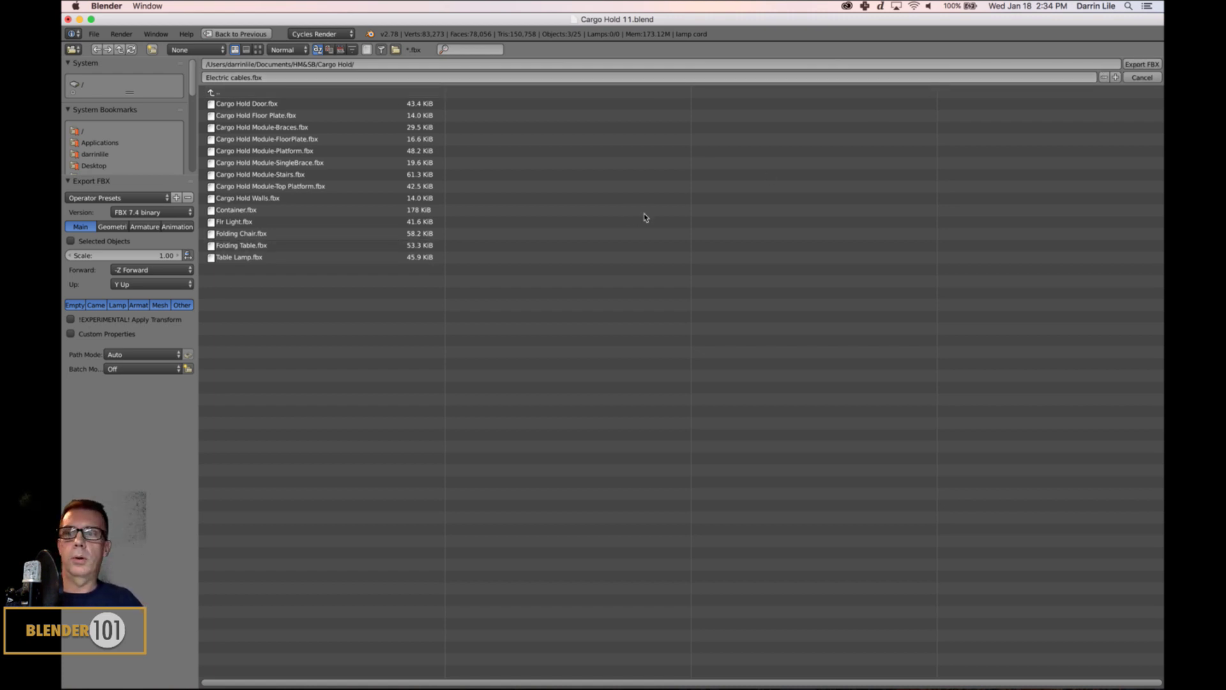
click(70, 241)
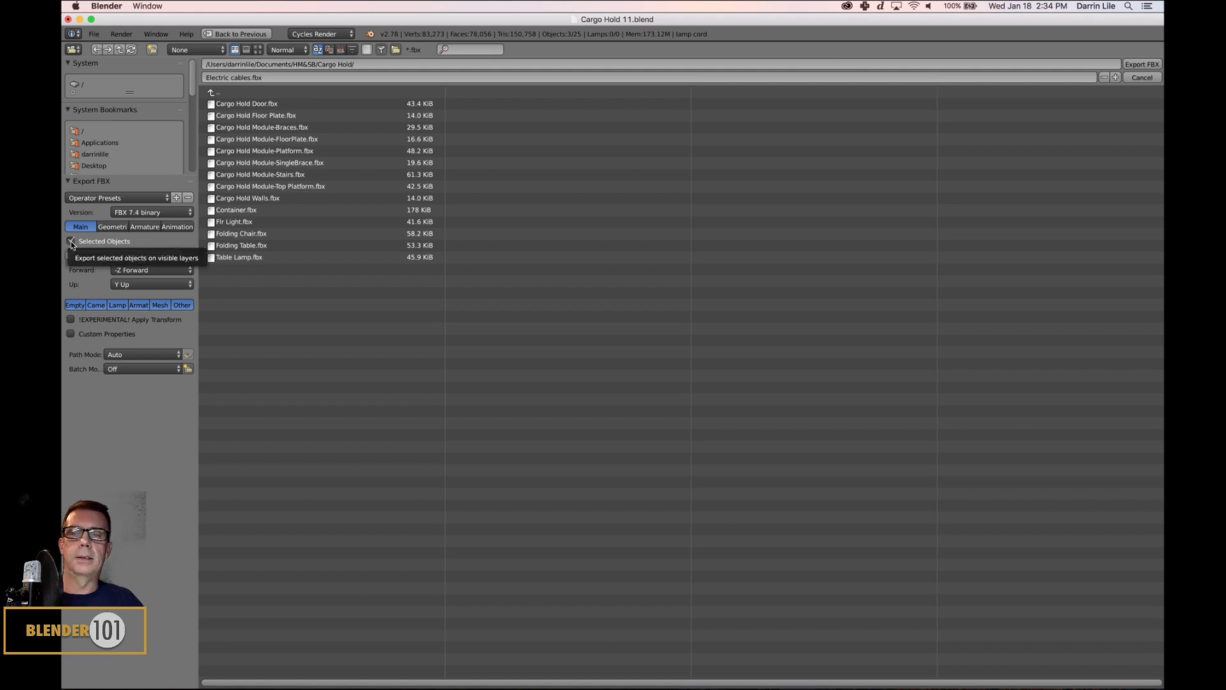
click(1140, 66)
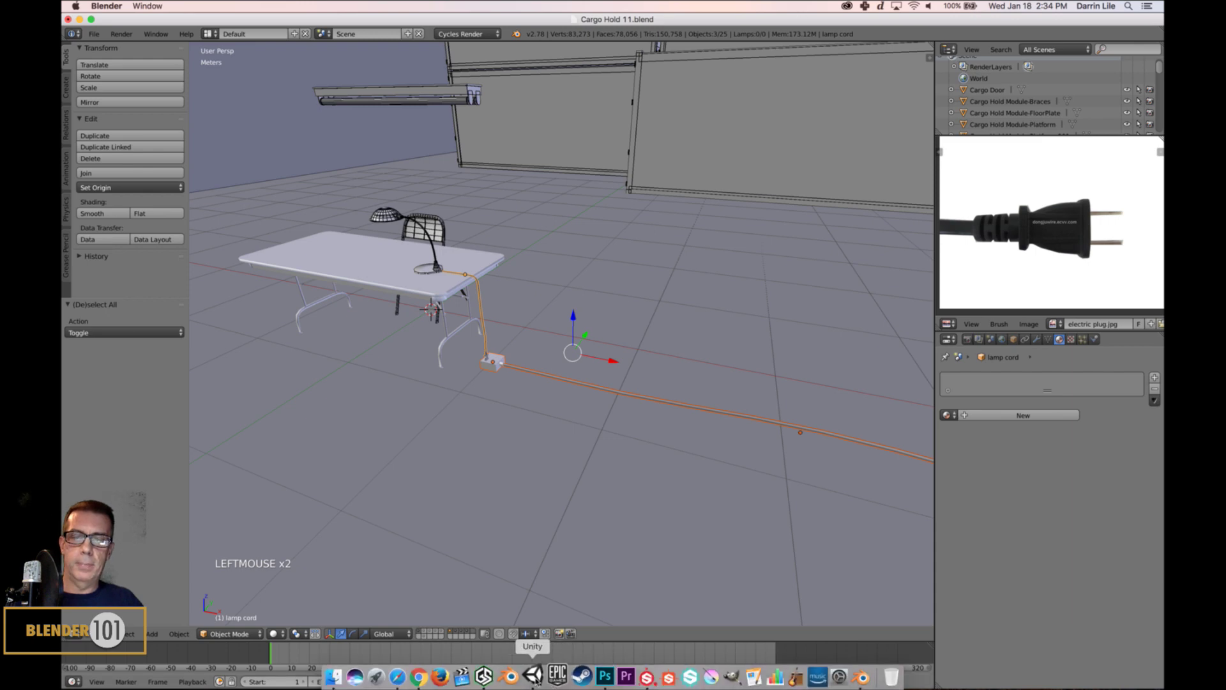
- Switch to the Unity Cargo Hold project and frame the table, lamp and surrounding floor in the scene view
click(531, 675)
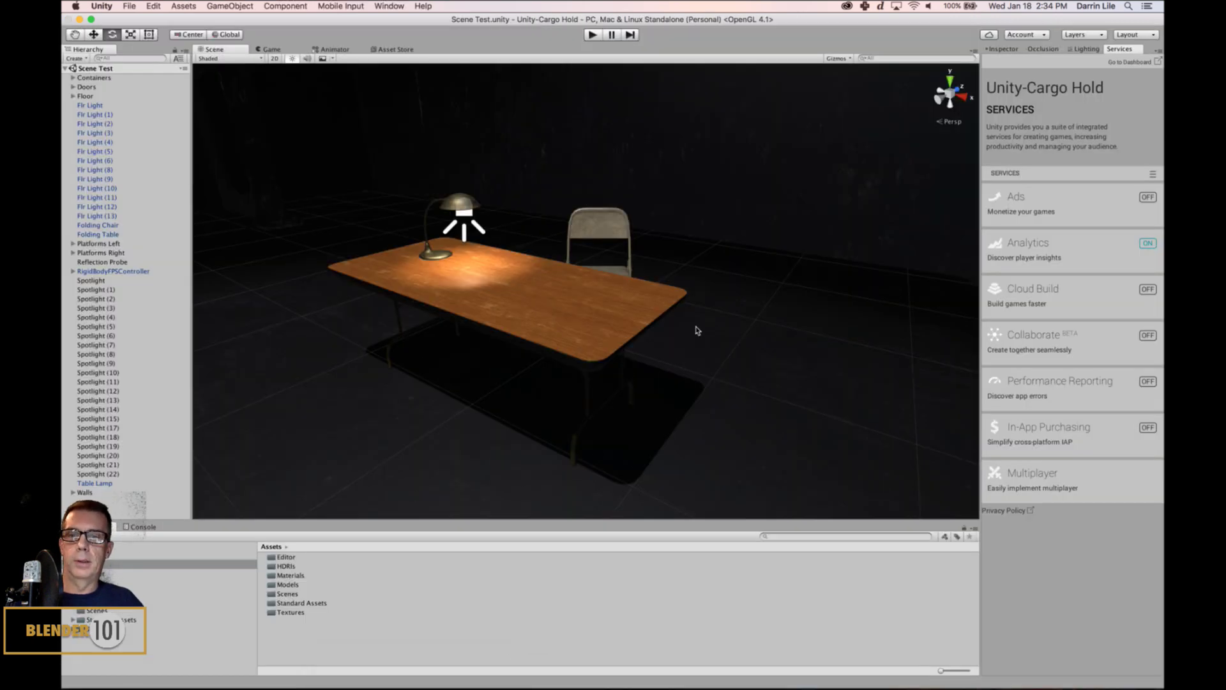
scroll(693, 331, down, 3)
alt+drag(664, 331, 787, 347)
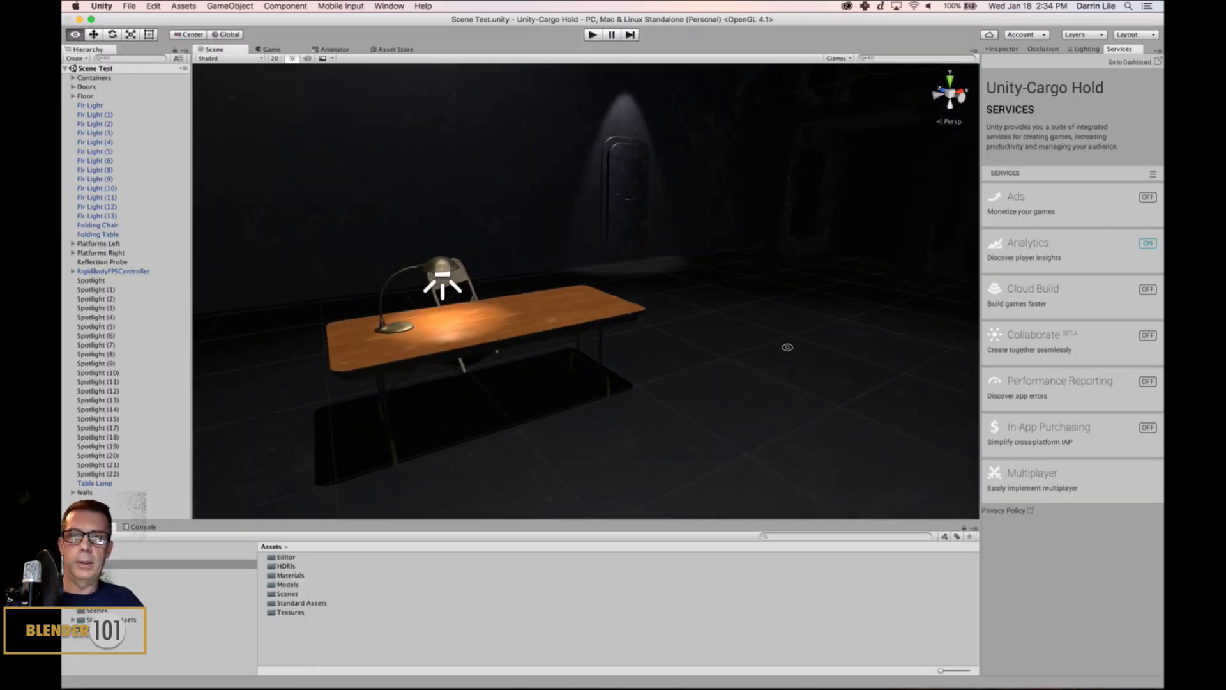
alt+drag(575, 370, 708, 328)
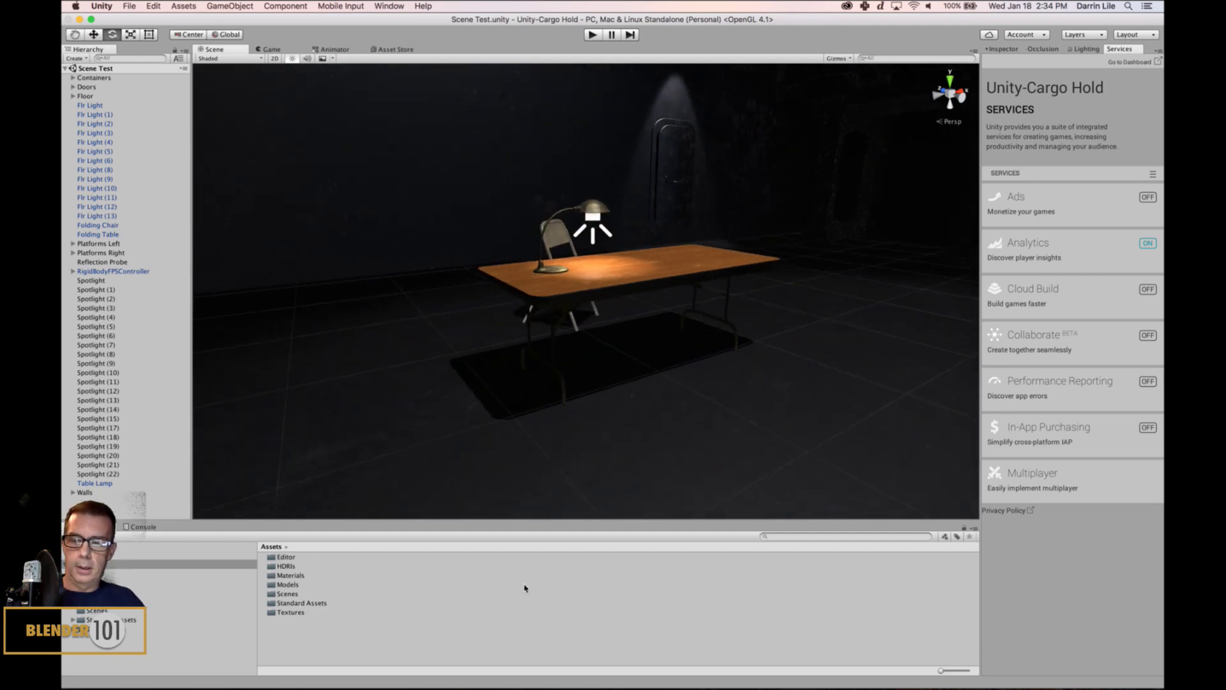
- Switch to Finder and open the Cargo Hold folder inside Documents/HM&SB
key(super+Tab)
key(super+Tab)
key(super+Tab)
key(super+Tab)
key(super+Tab)
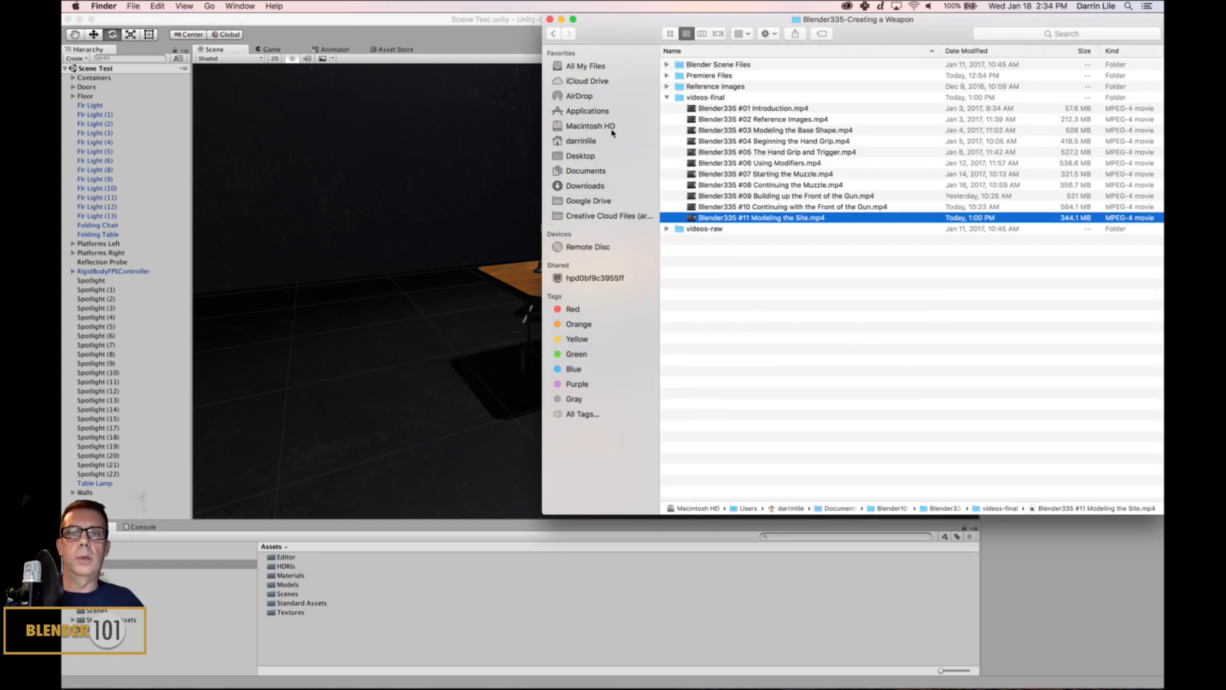
click(579, 172)
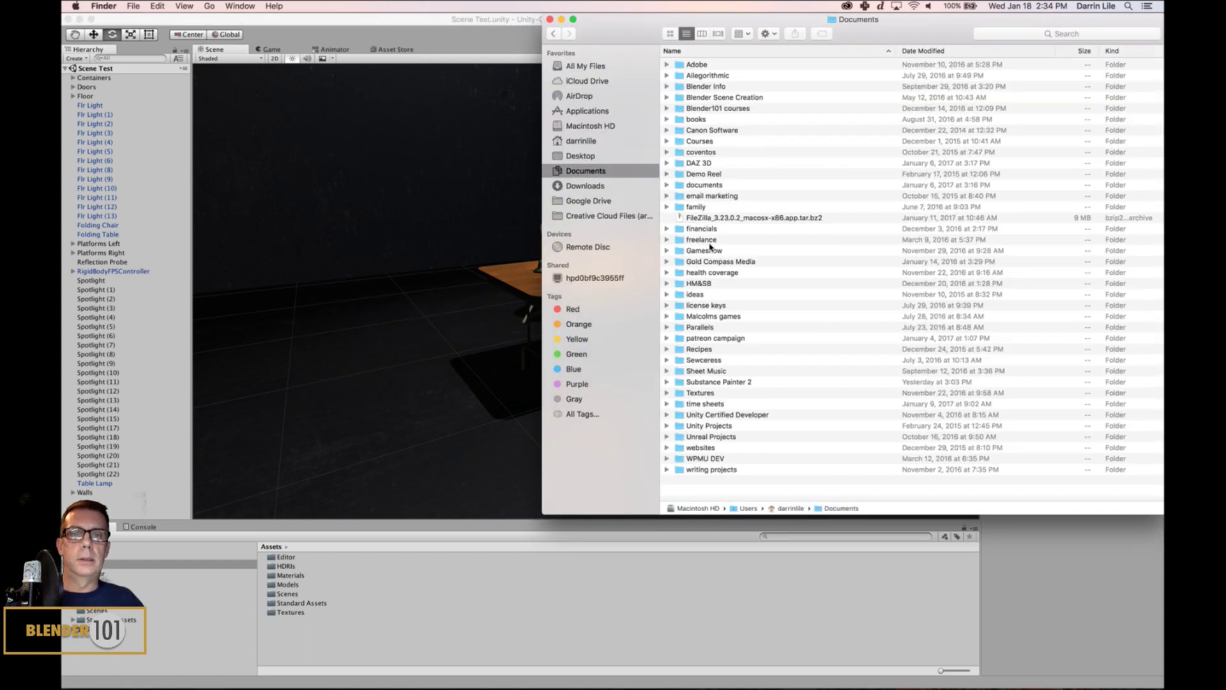
double_click(704, 283)
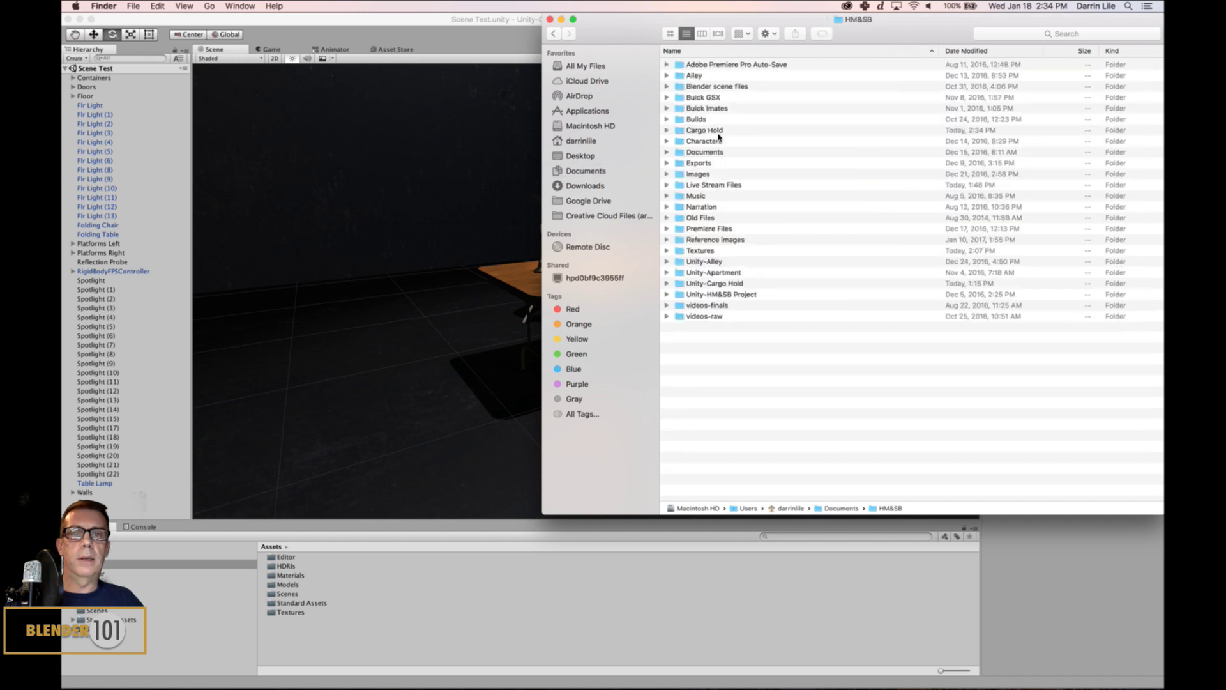
double_click(705, 131)
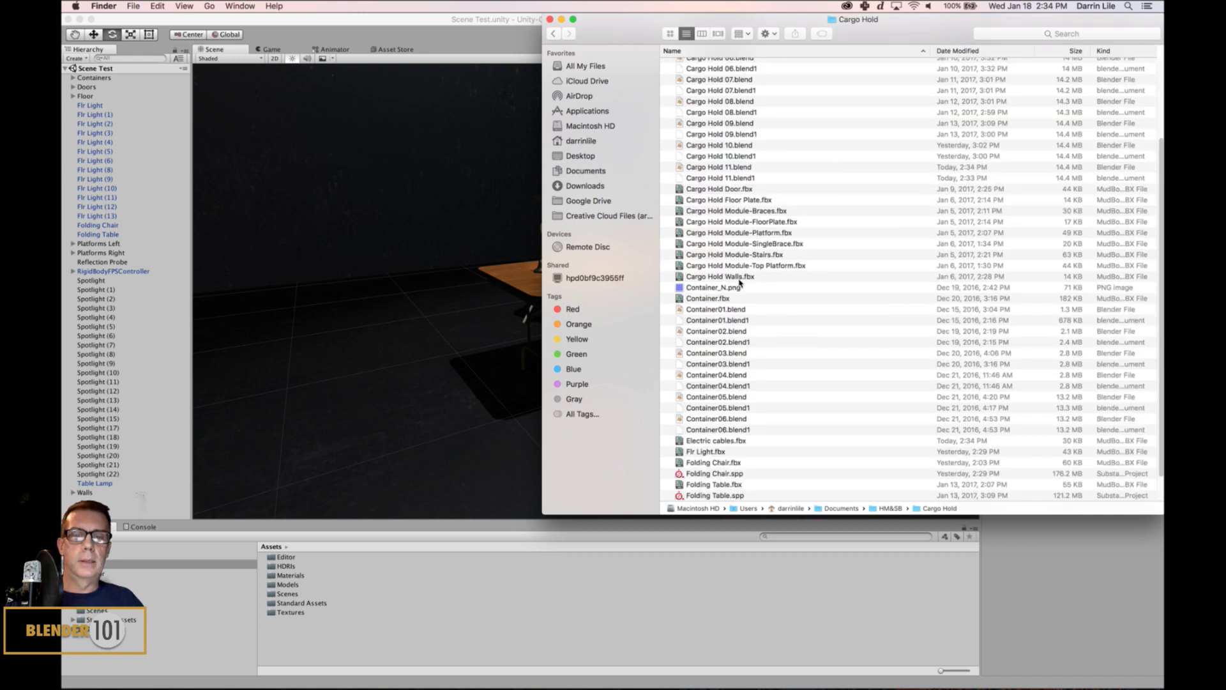
- Import "Electric cables.fbx" from the Cargo Hold folder into the Unity project's Assets and return to Unity
scroll(739, 283, down, 3)
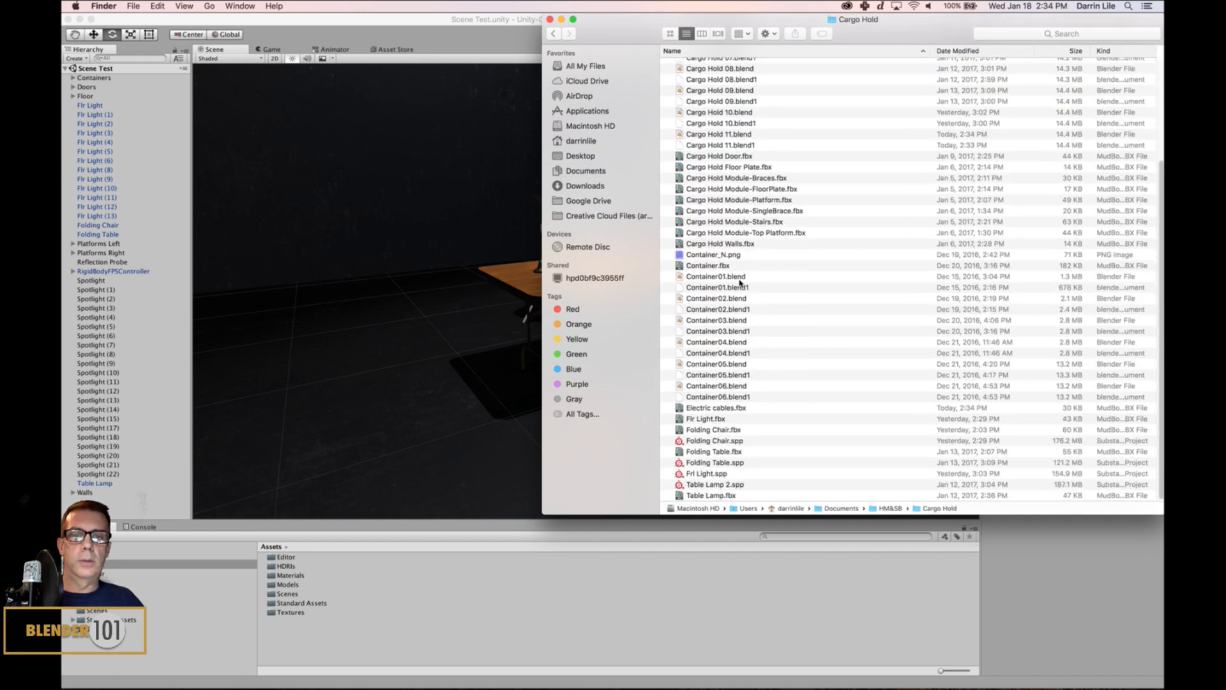
click(703, 409)
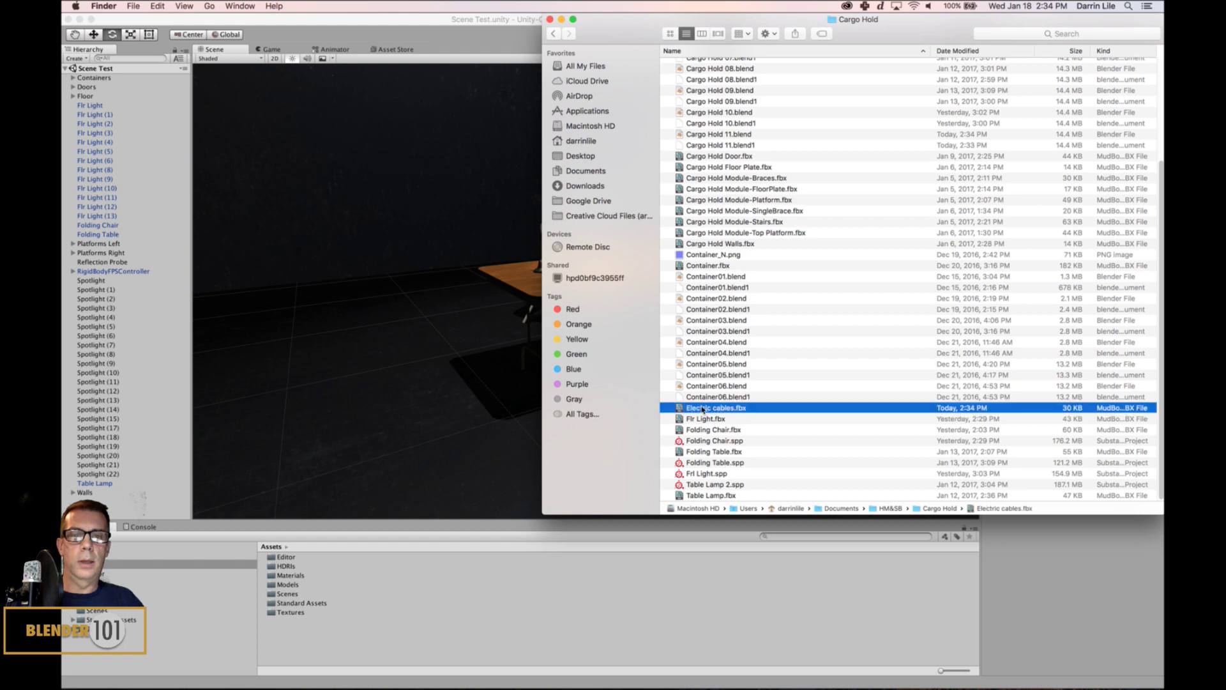
drag(678, 409, 389, 594)
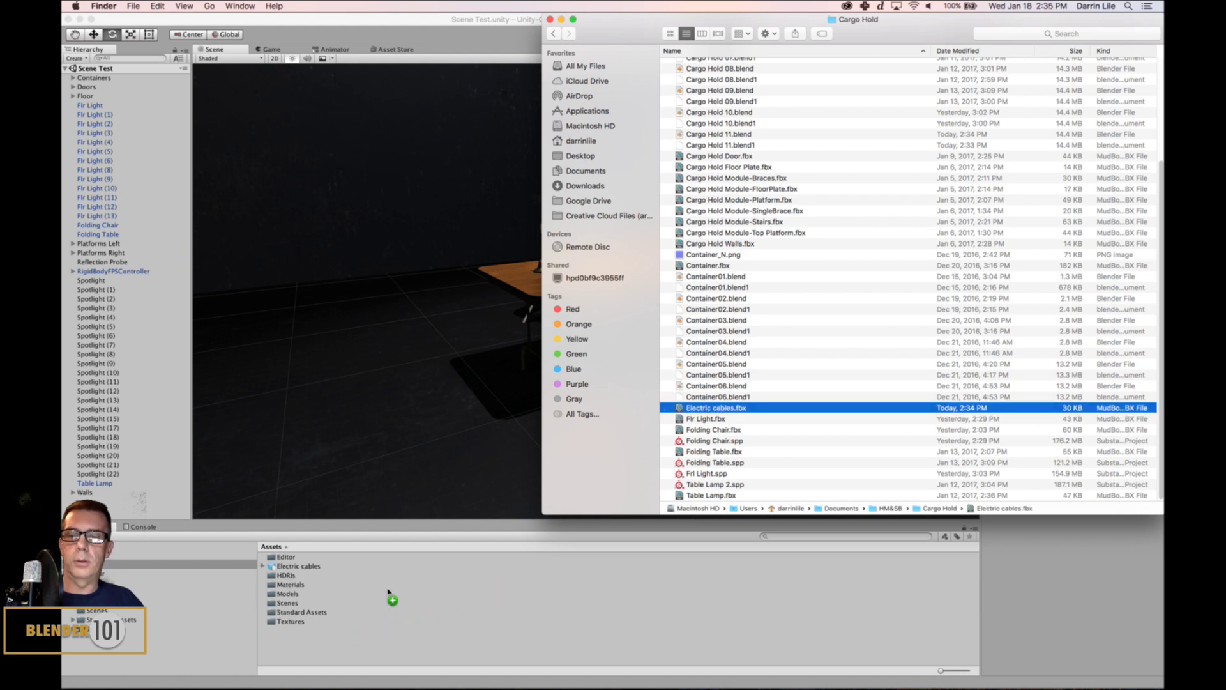
click(270, 23)
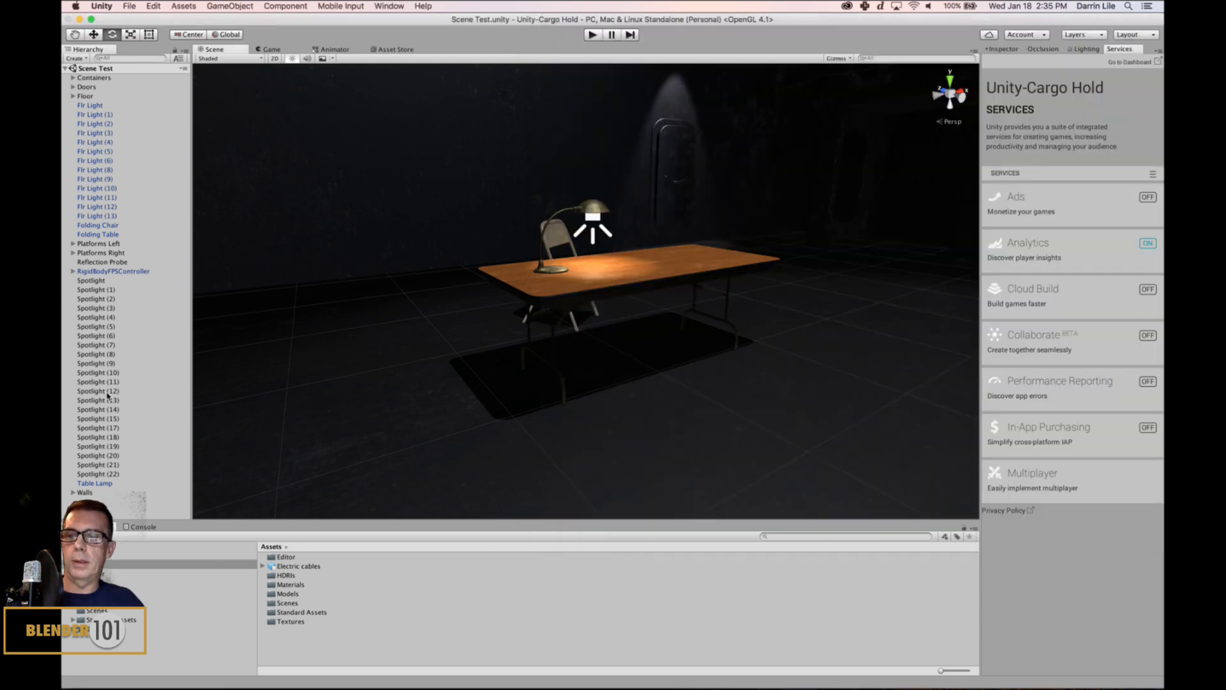
- Add the Electric cables model to the scene hierarchy and move it across the floor to the folding table and lamp
drag(266, 568, 144, 507)
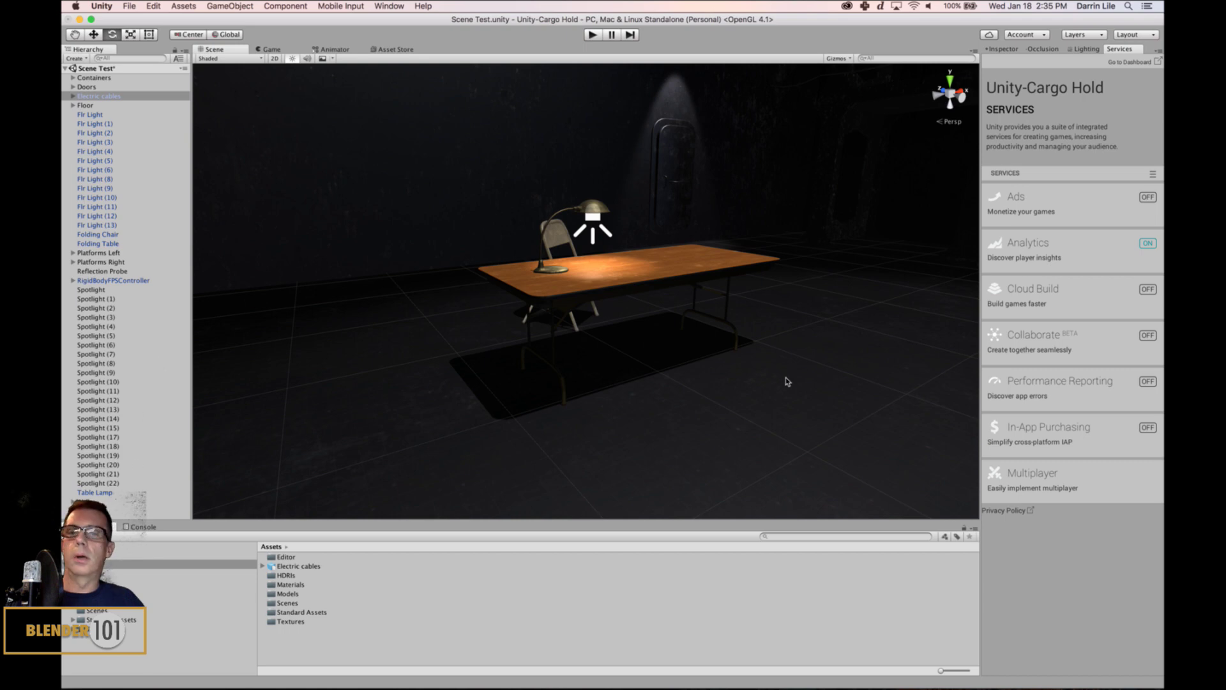
key(f)
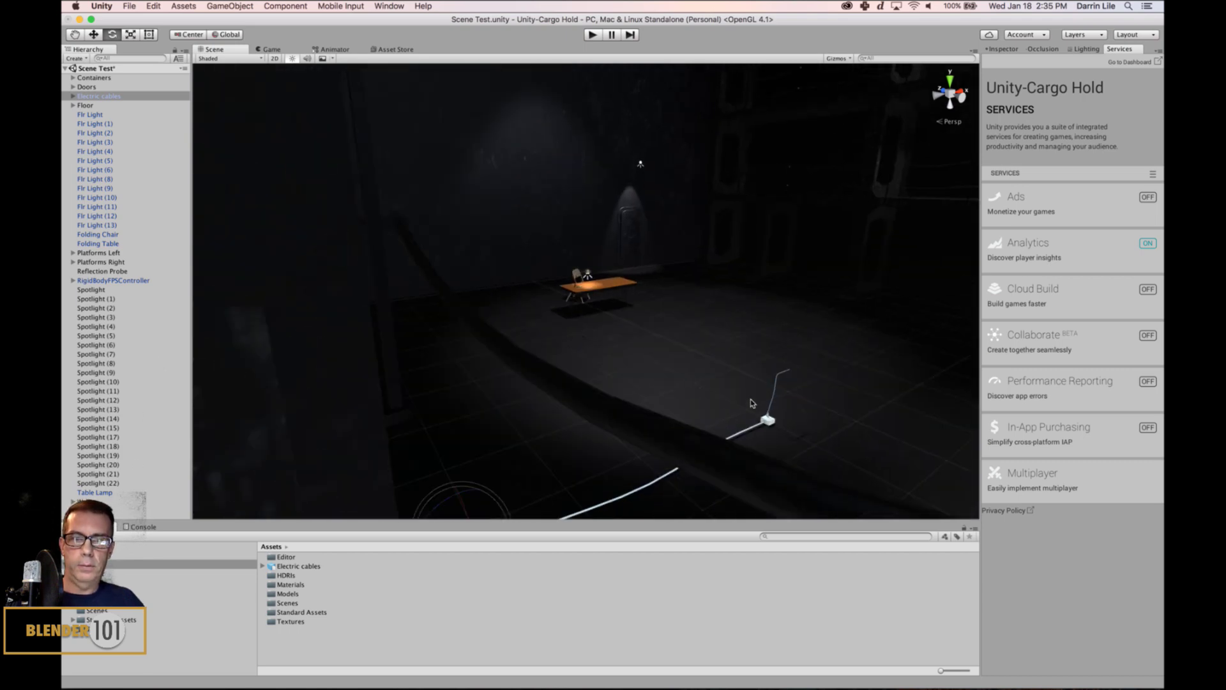
scroll(694, 339, down, 3)
key(w)
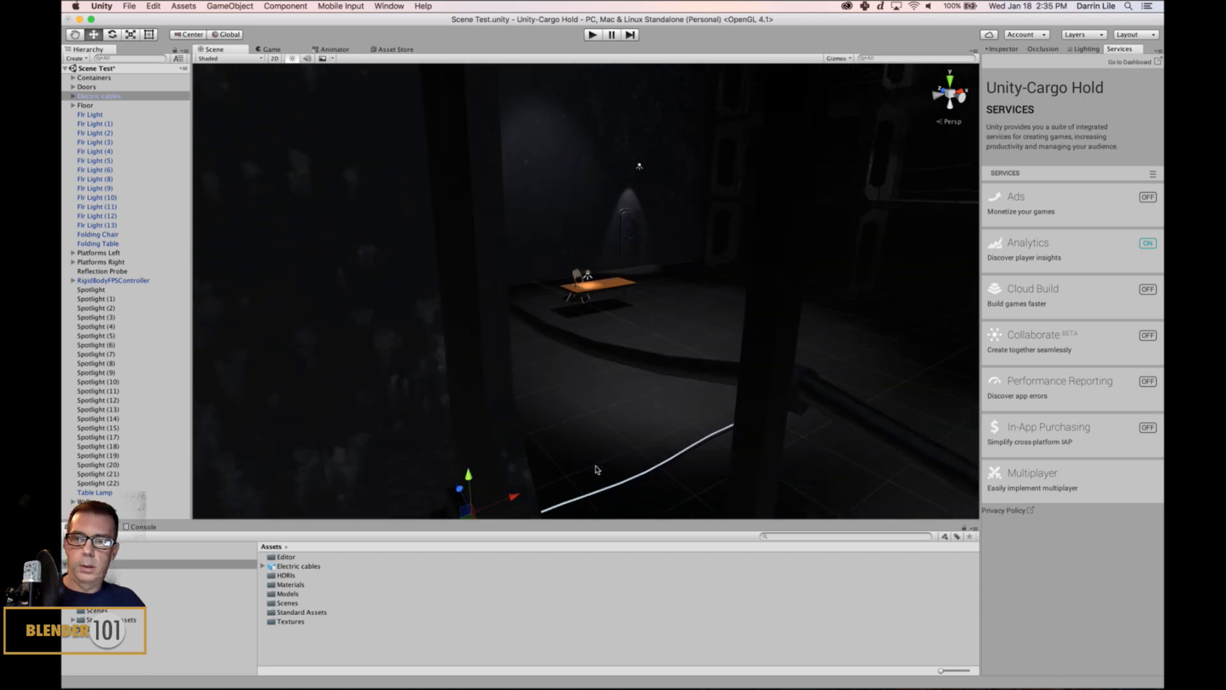
scroll(583, 449, down, 1)
drag(469, 476, 385, 324)
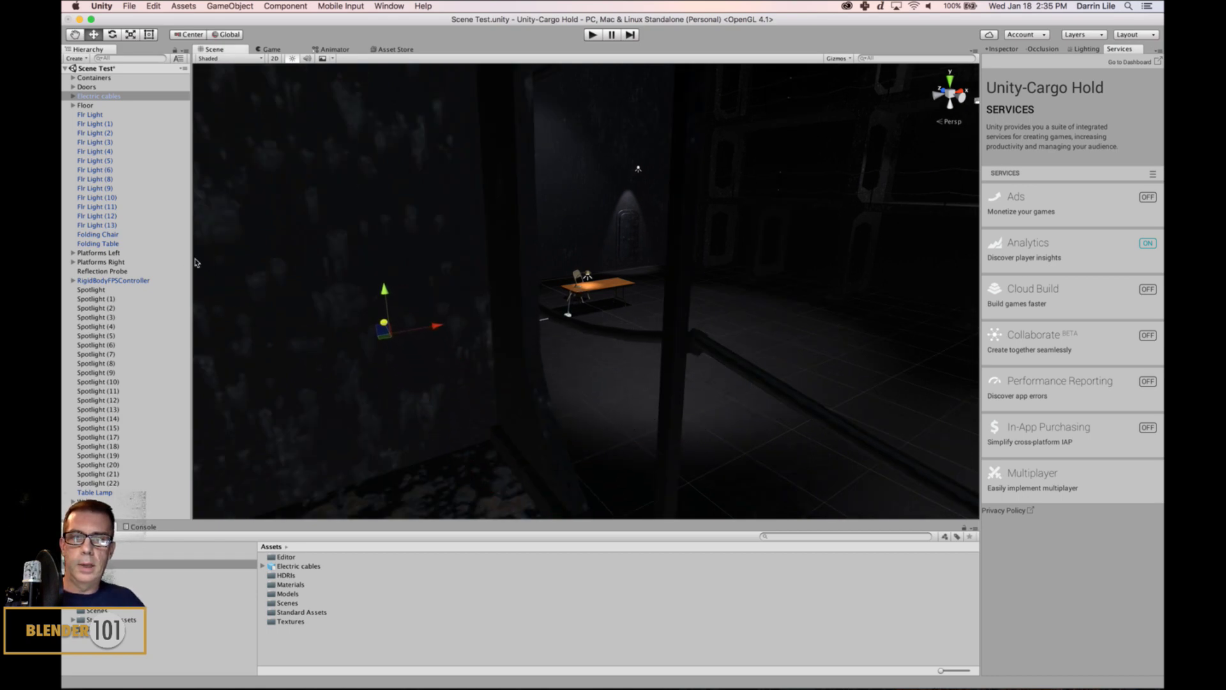
scroll(739, 384, up, 5)
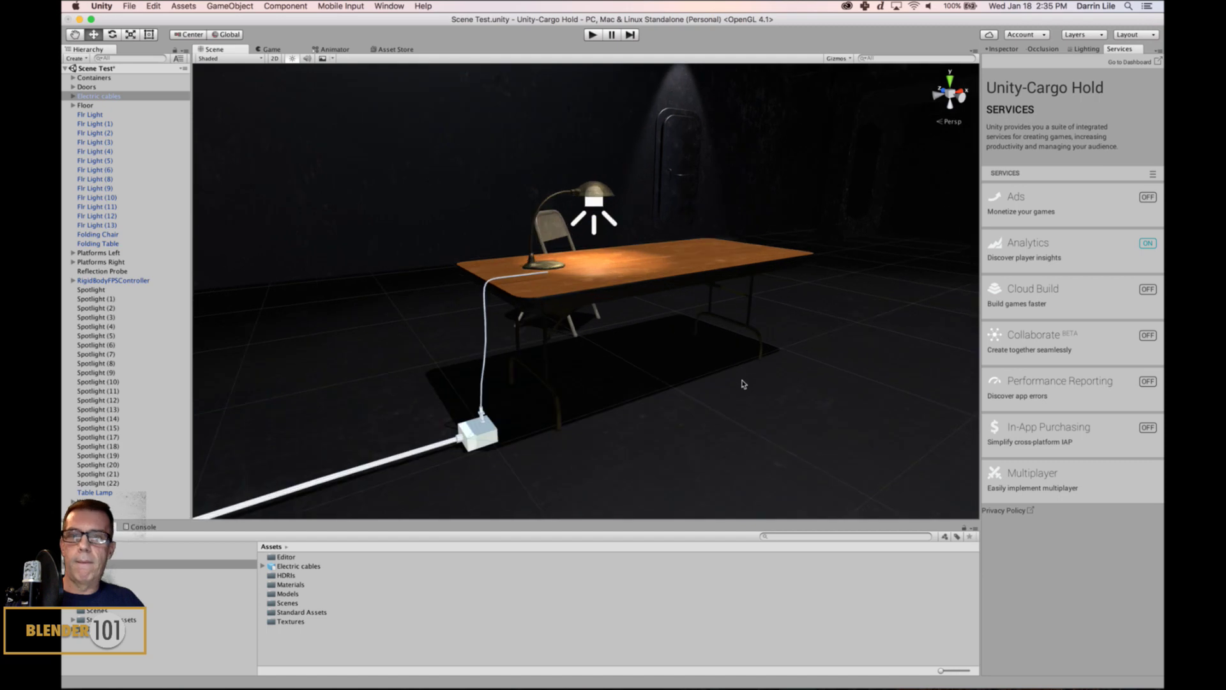
- Set the transform handle position to Pivot for the Electric cables object
scroll(742, 383, up, 5)
alt+drag(547, 389, 852, 449)
middle_drag(853, 450, 754, 414)
scroll(754, 414, down, 5)
scroll(754, 413, down, 10)
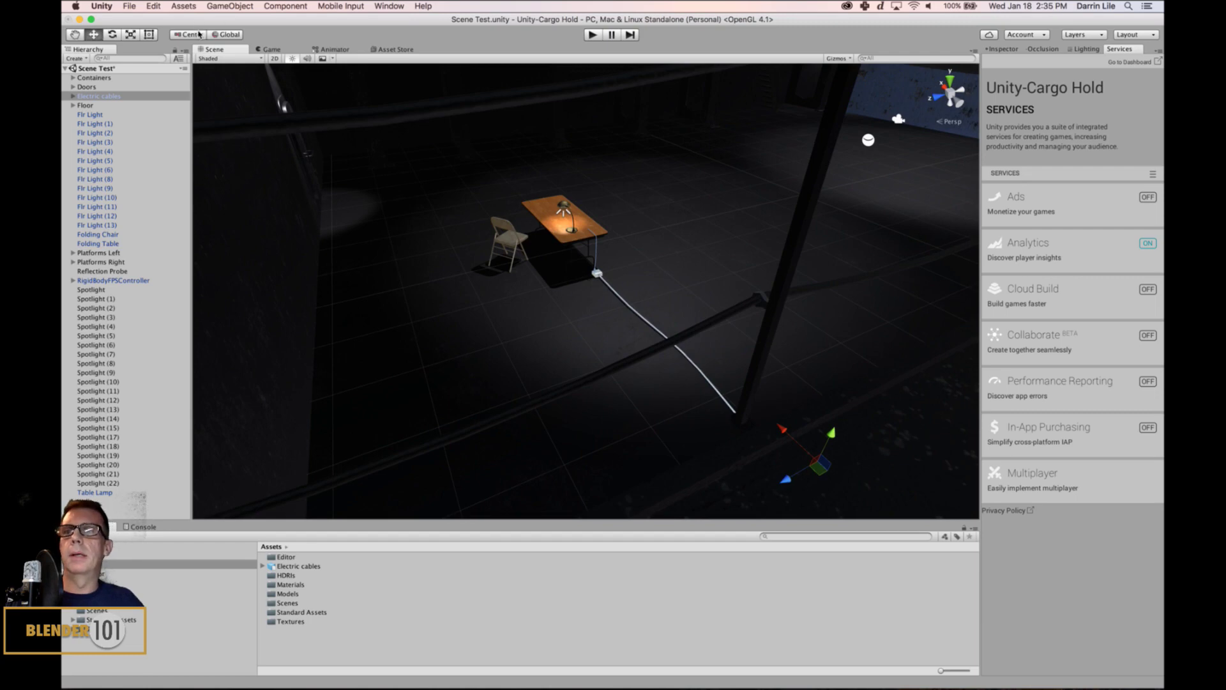
click(198, 34)
- Nudge the Electric cables horizontally and vertically so the lamp cord meets the lamp base on the tabletop
scroll(479, 167, up, 10)
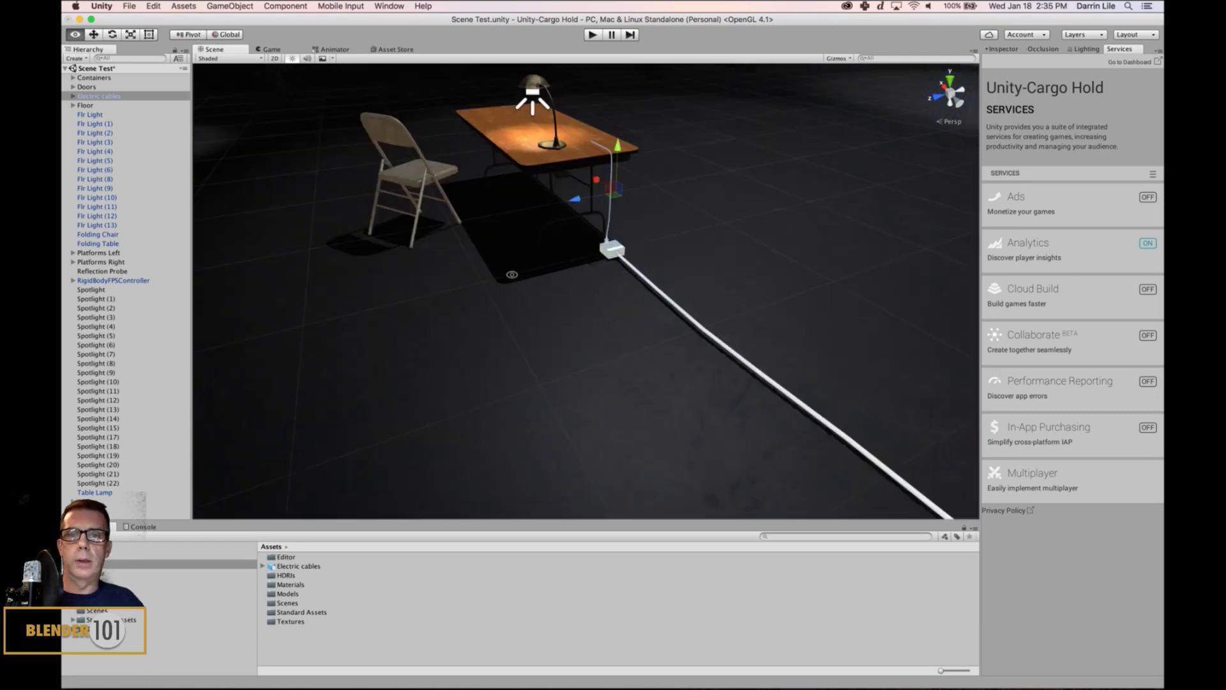
alt+drag(512, 275, 566, 253)
scroll(567, 252, up, 4)
middle_drag(566, 253, 555, 412)
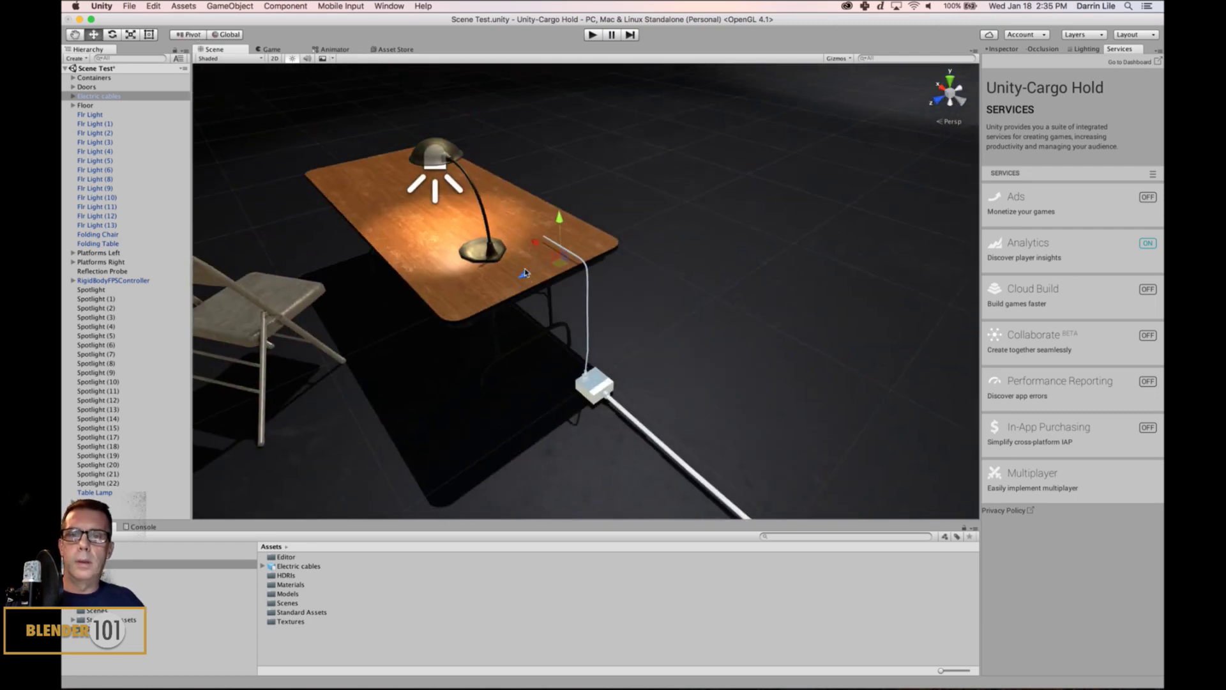
drag(528, 274, 585, 274)
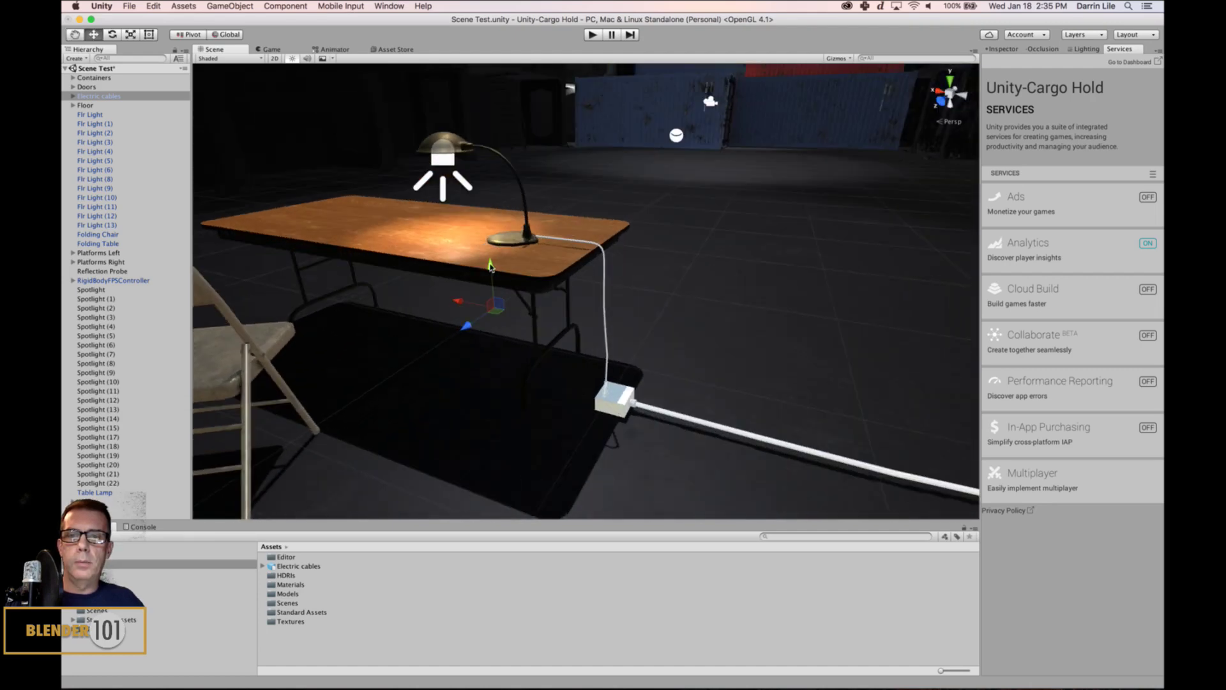
drag(491, 264, 489, 267)
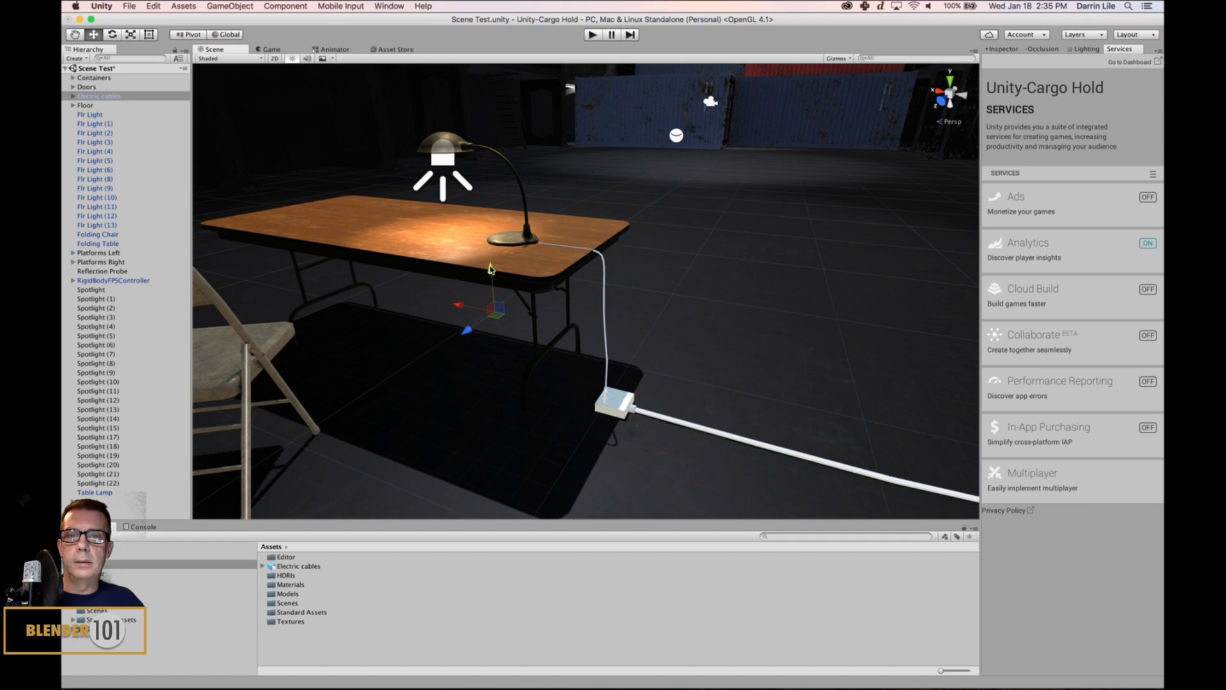
scroll(594, 256, up, 5)
middle_drag(576, 252, 599, 300)
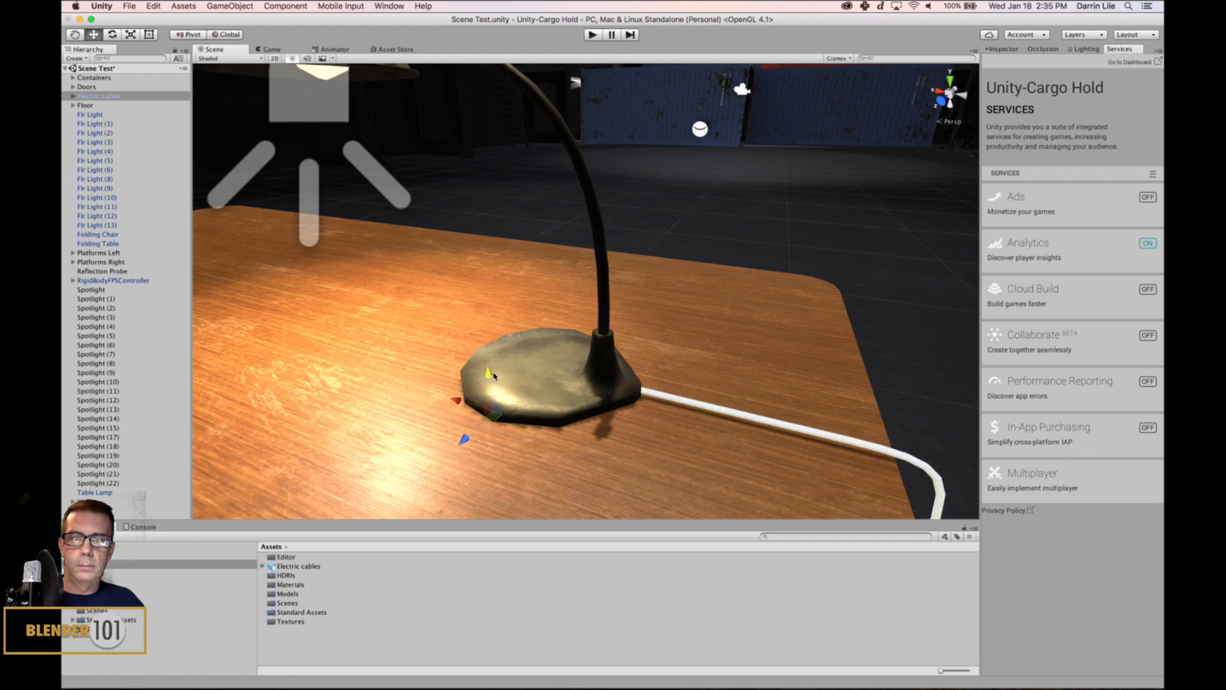
scroll(760, 403, down, 5)
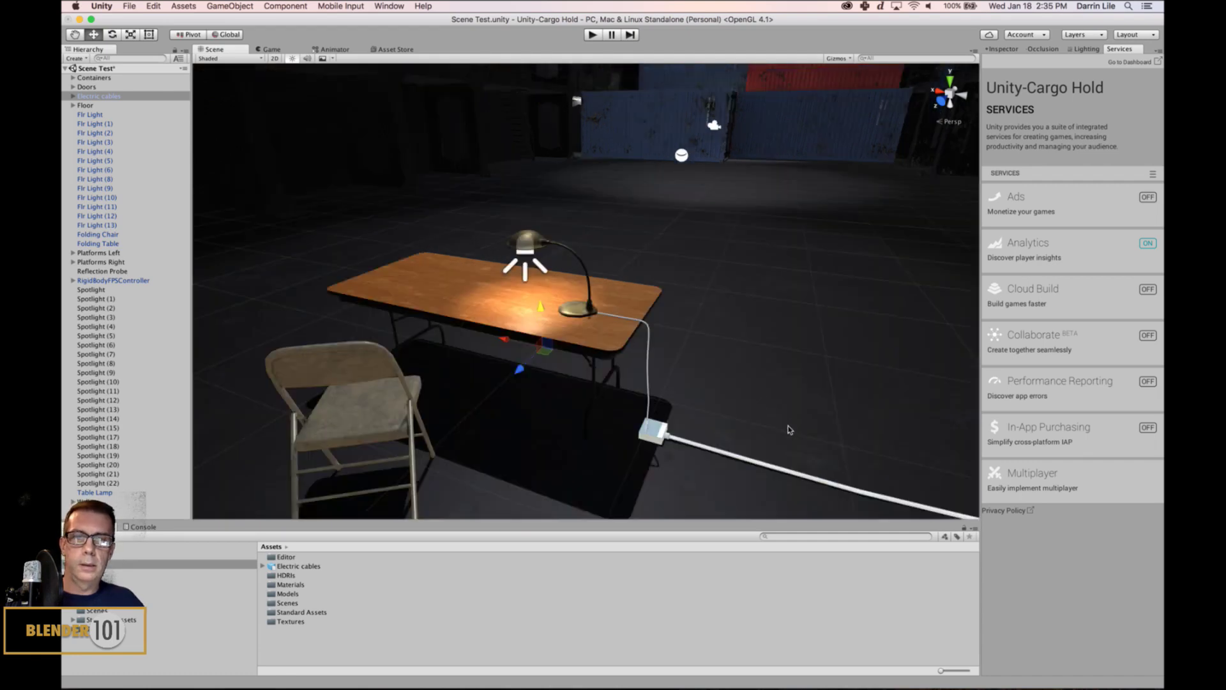
- Check the cable placement from around the table and save the scene
alt+drag(822, 443, 619, 402)
scroll(779, 384, down, 5)
scroll(619, 402, up, 5)
alt+drag(692, 334, 698, 386)
middle_drag(698, 385, 672, 334)
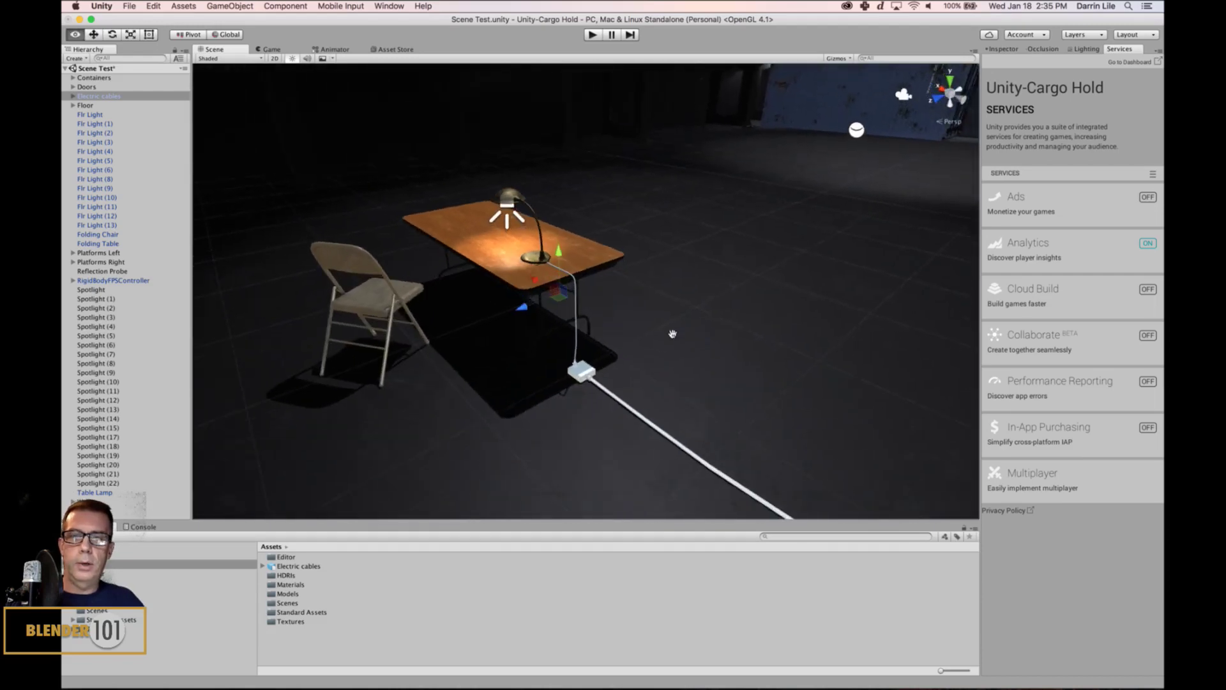
scroll(658, 351, up, 3)
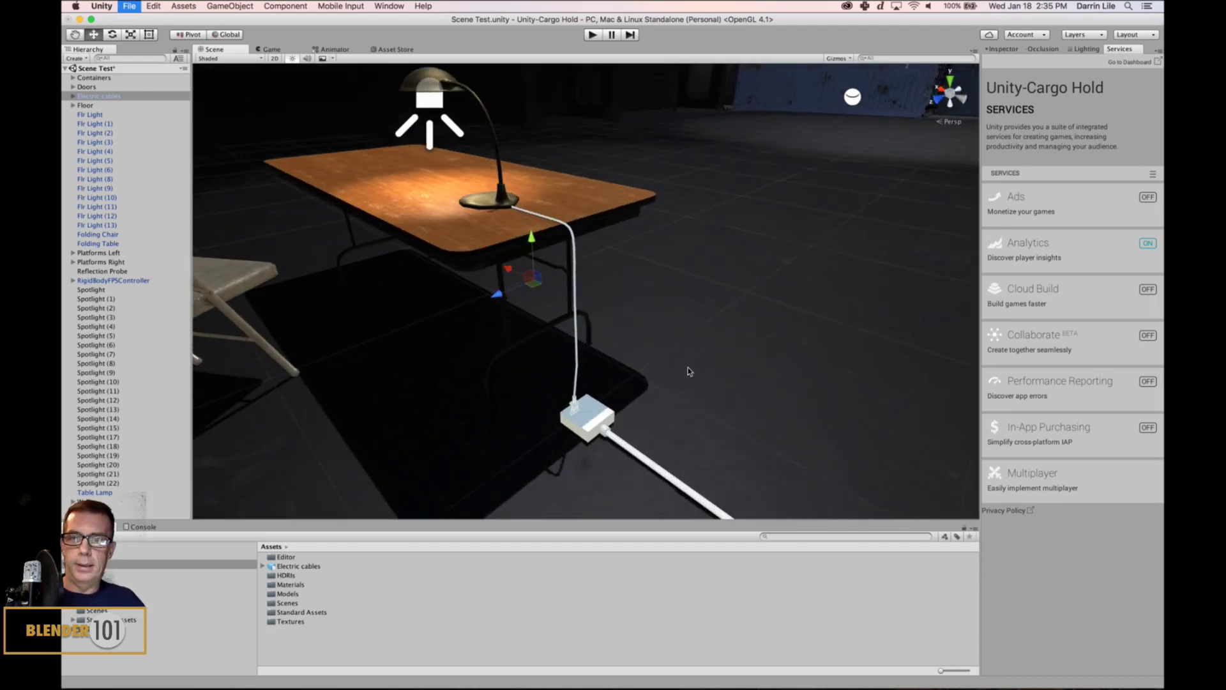
- Select the outlet box, expand its material in the Inspector and set the albedo color to white
click(588, 426)
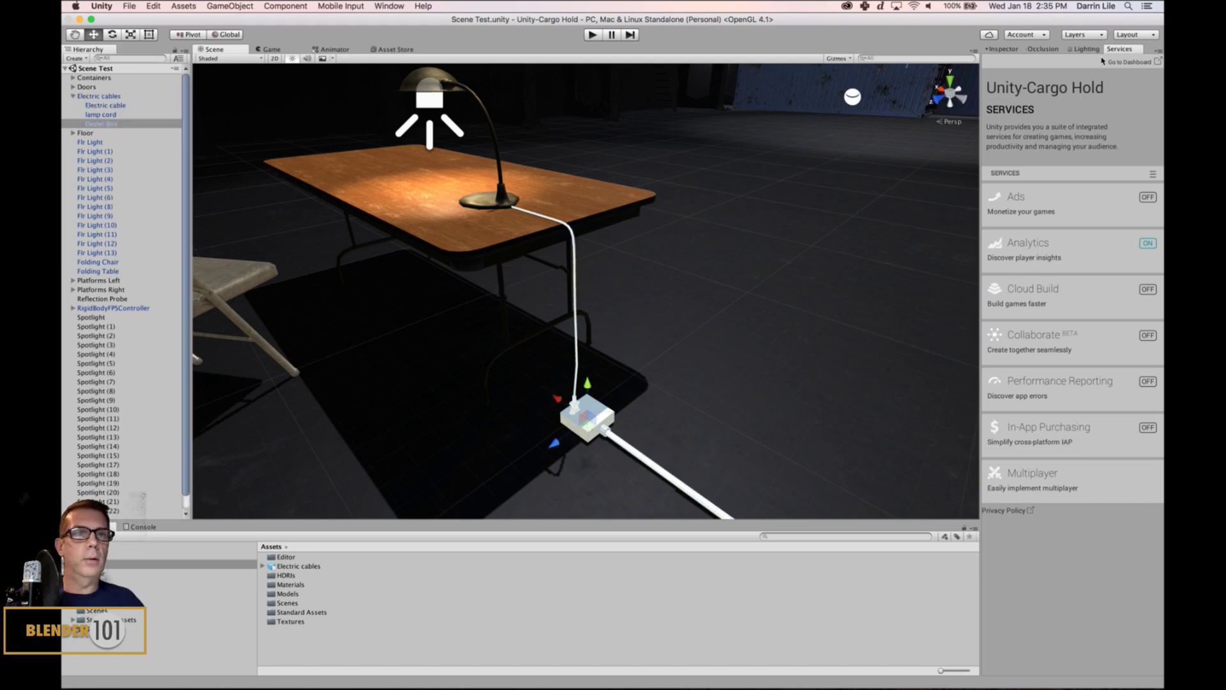
click(1003, 49)
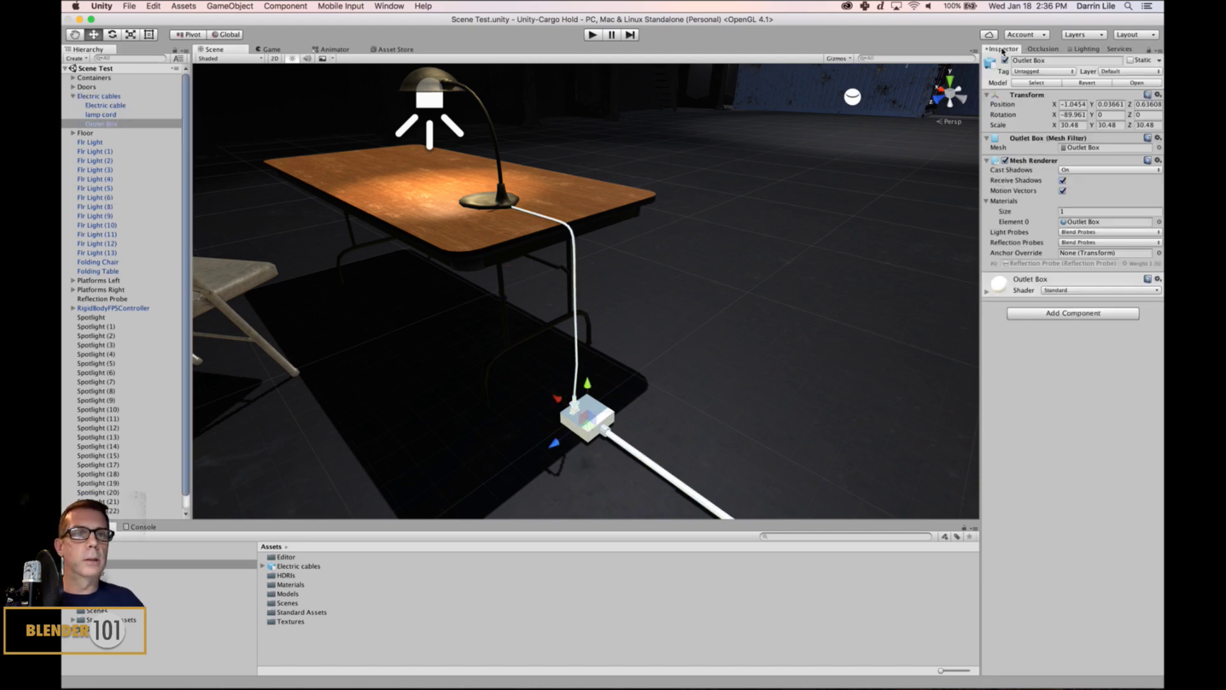
click(986, 292)
click(1065, 330)
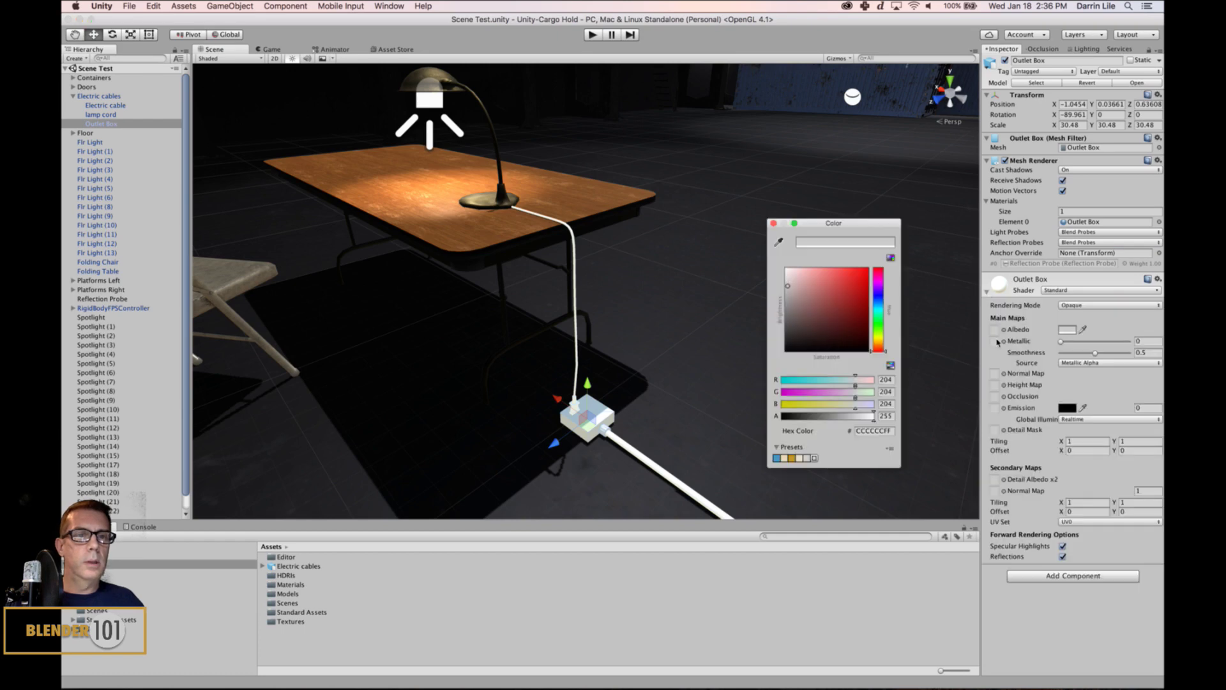
click(773, 223)
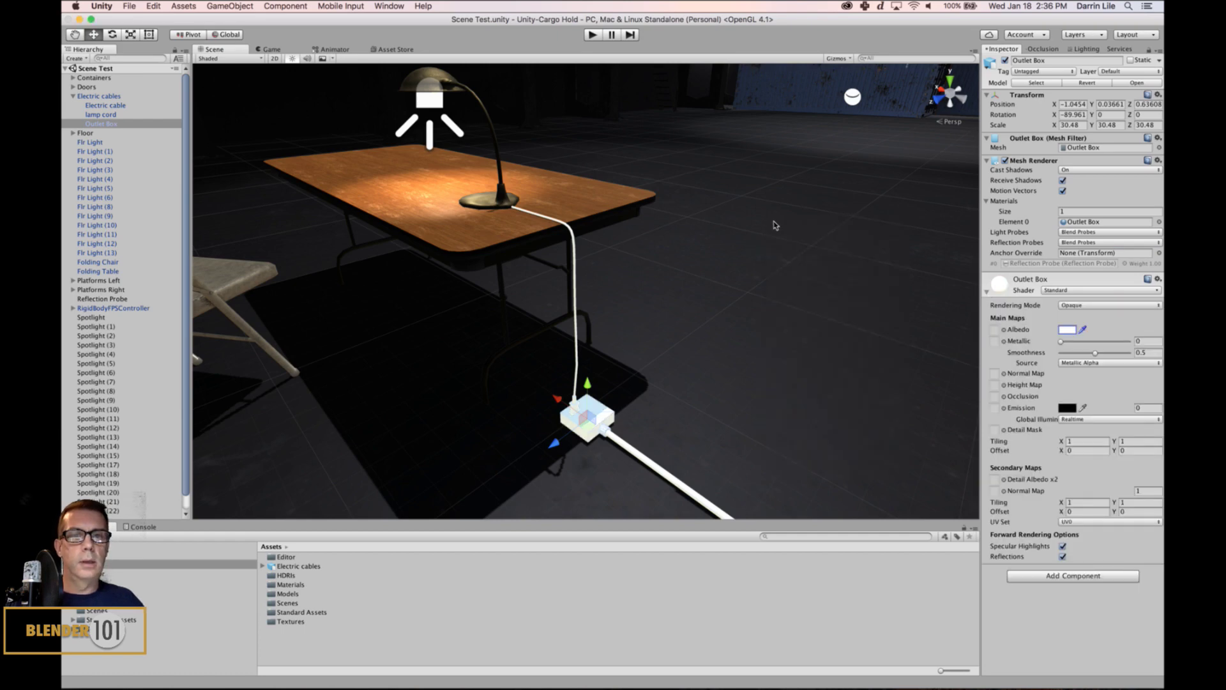
- Switch to Finder and open the Outlet Box folder inside HM&SB/Textures
key(super+Tab)
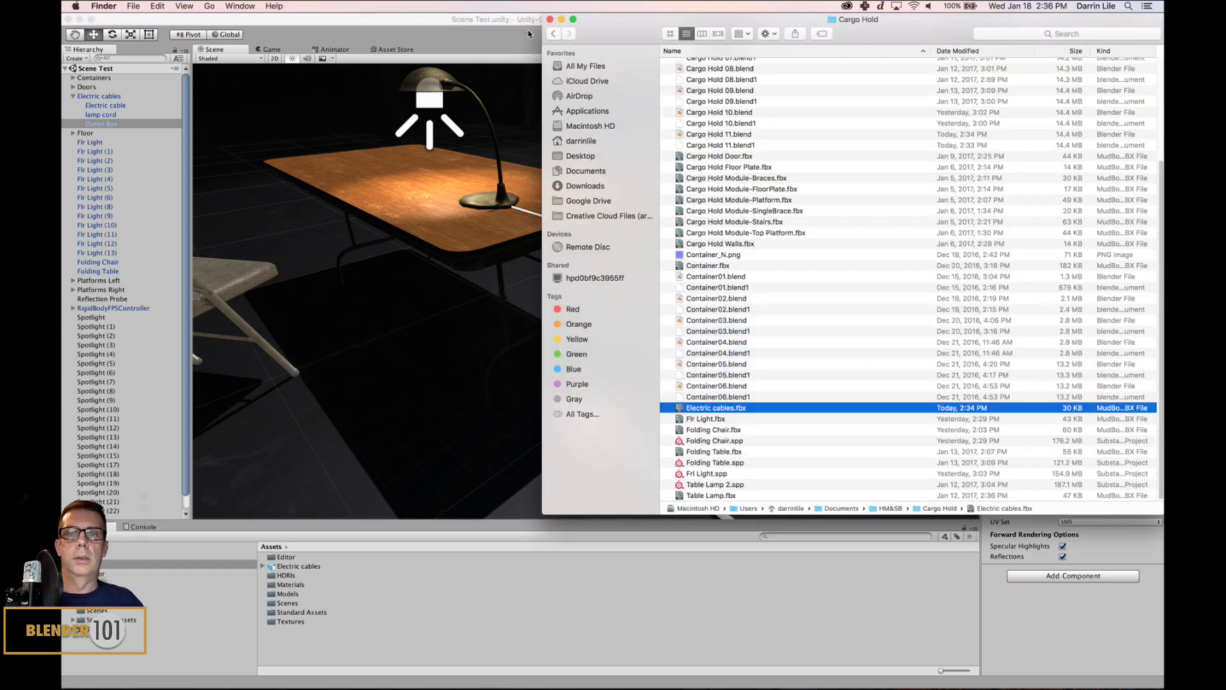
click(553, 33)
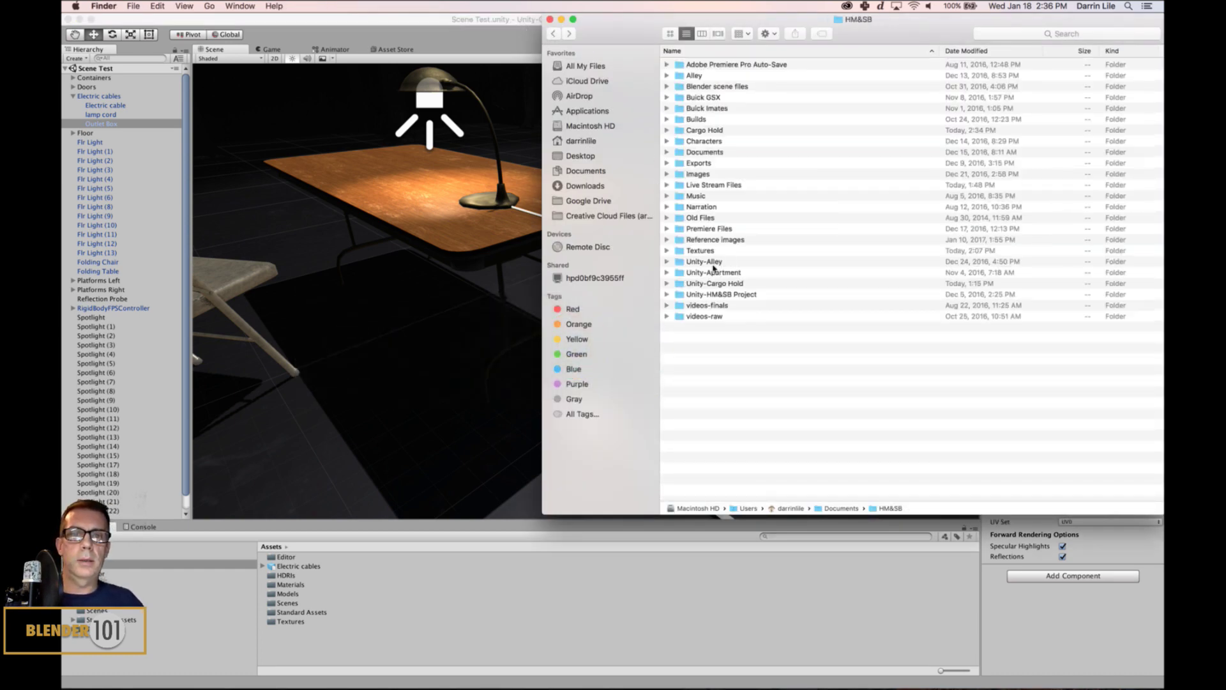
double_click(711, 251)
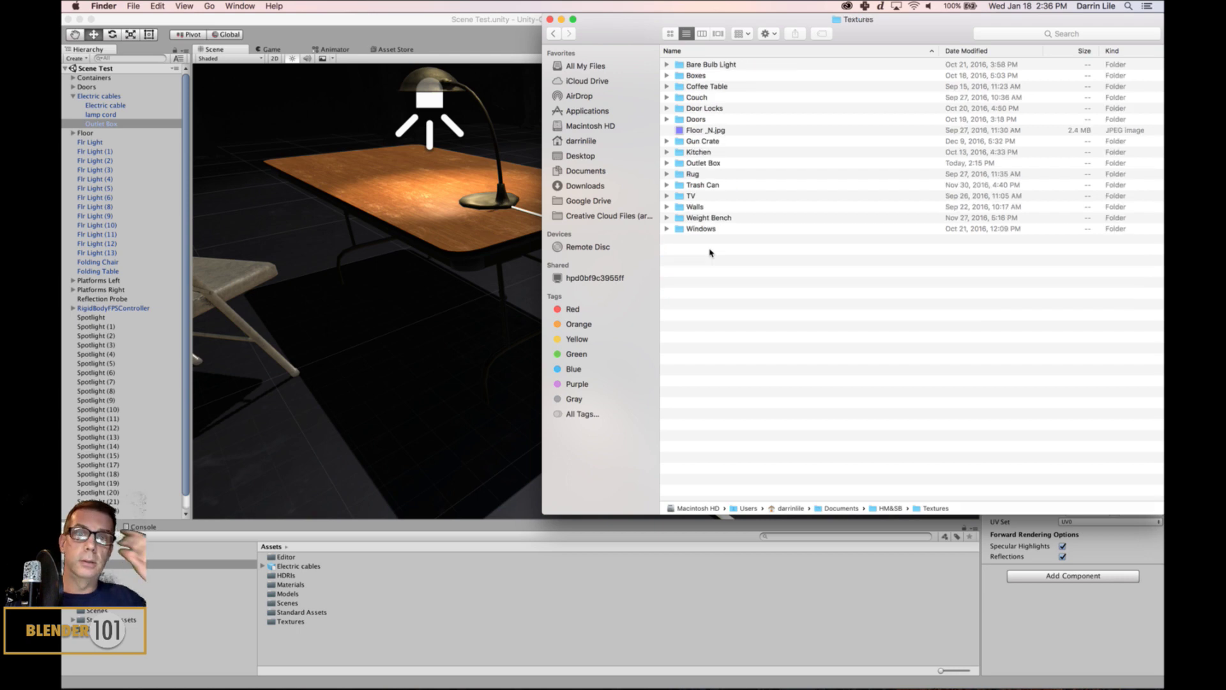
double_click(717, 163)
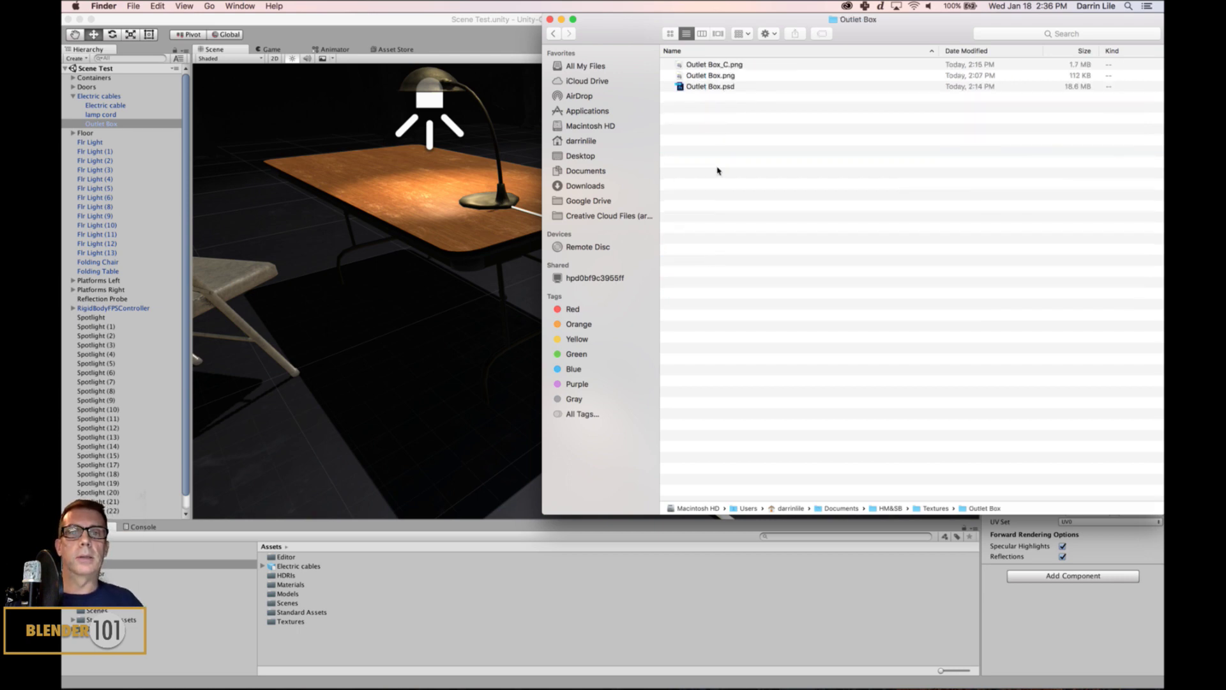
- Import "Outlet Box_C.png" into the Unity Assets and assign it as the outlet box material's albedo map
click(723, 65)
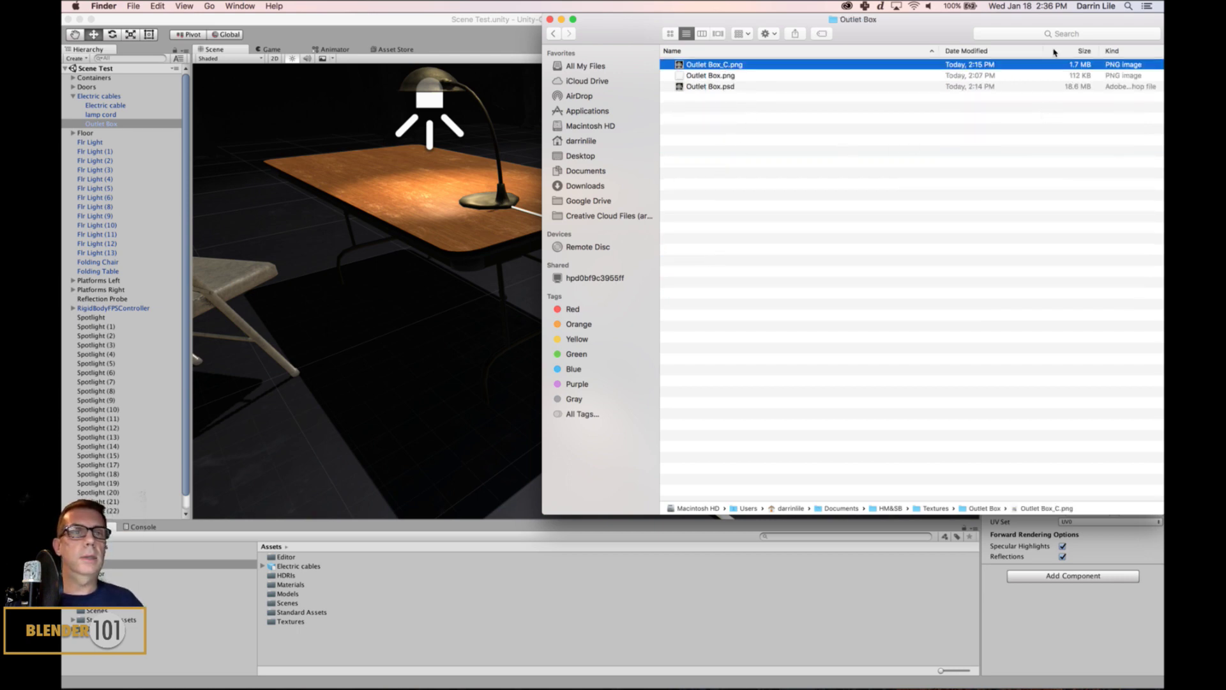
drag(947, 33, 886, 33)
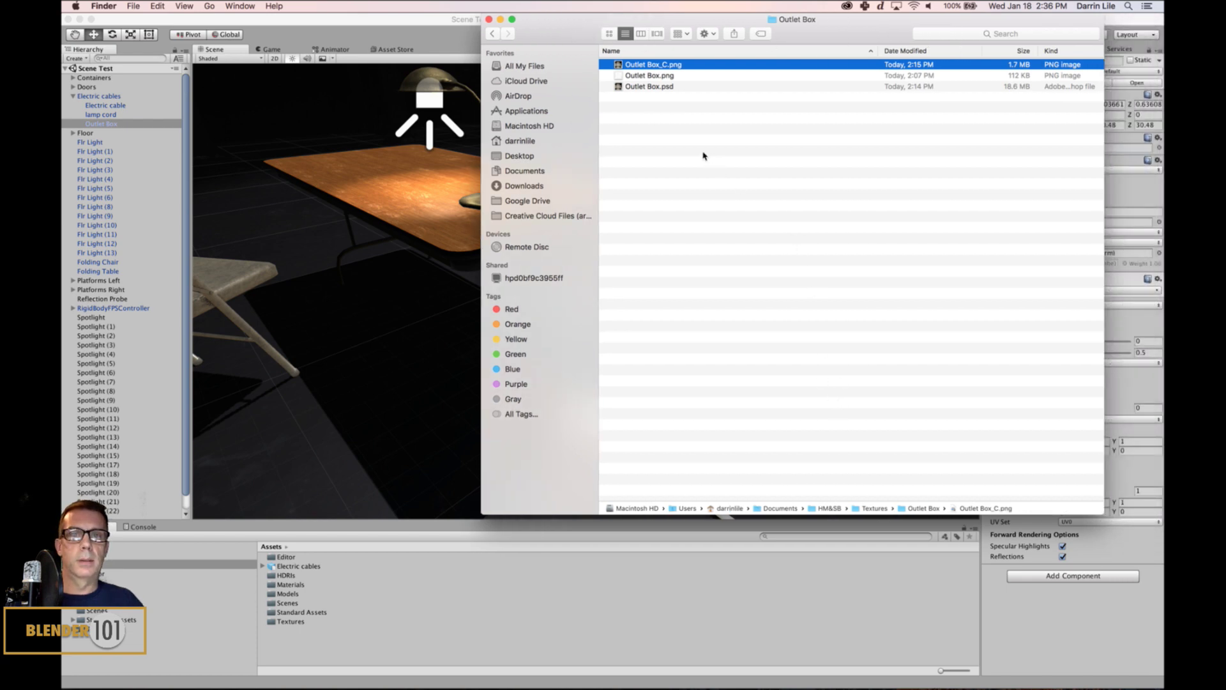
drag(618, 64, 370, 646)
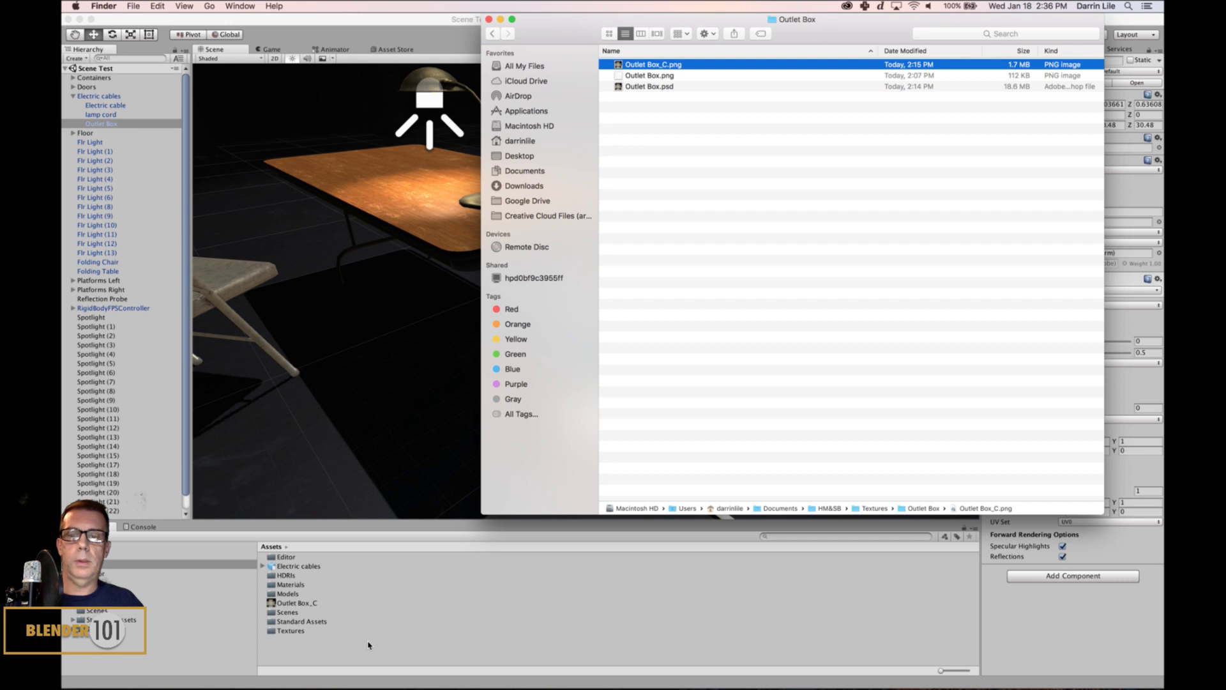
click(278, 18)
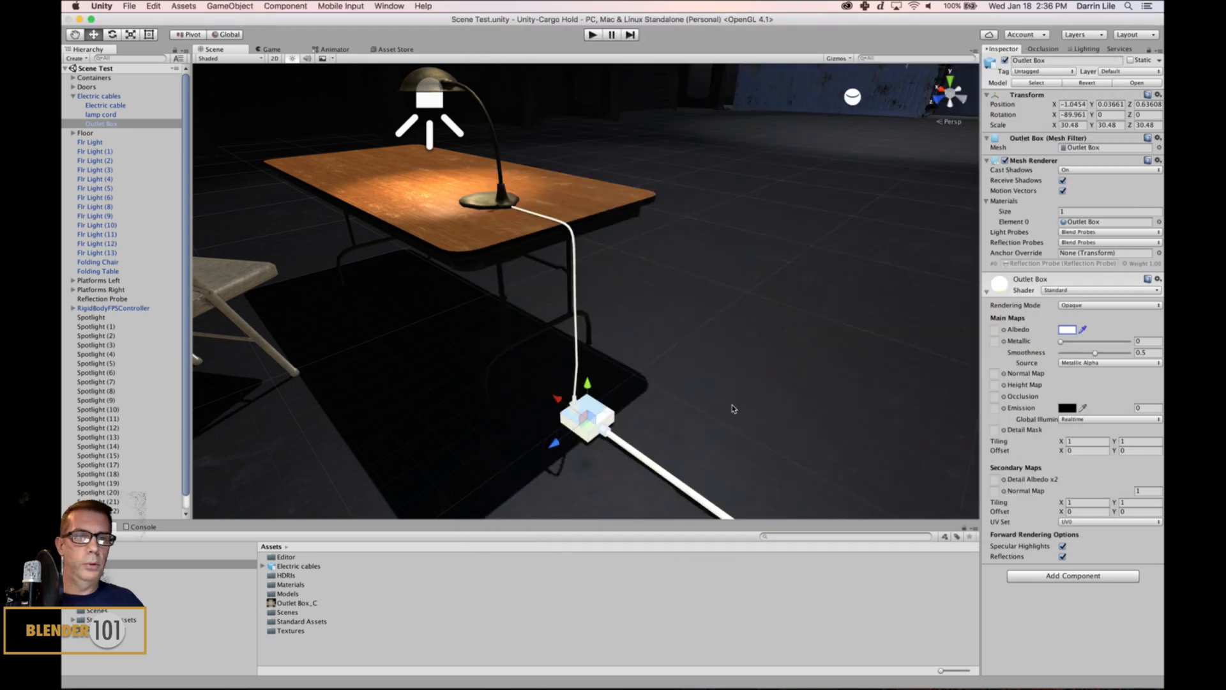
drag(270, 605, 994, 332)
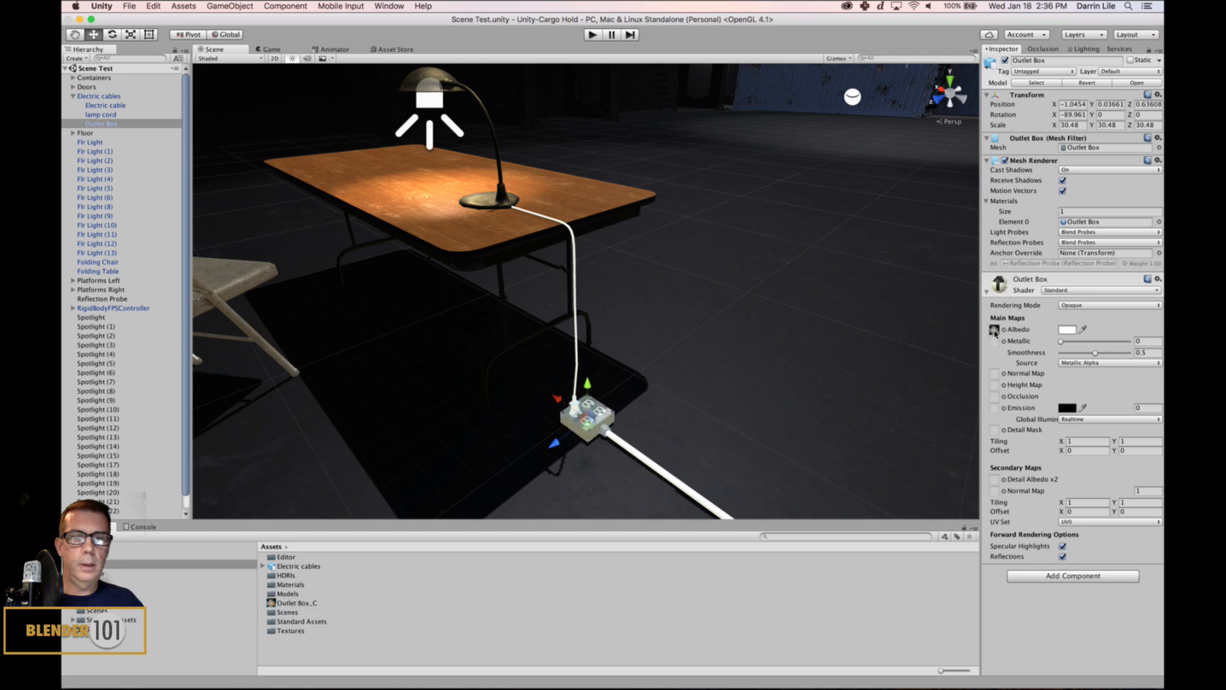
- Select the outlet box beside the table and set its material's albedo color to light gray CCCCCC
click(727, 423)
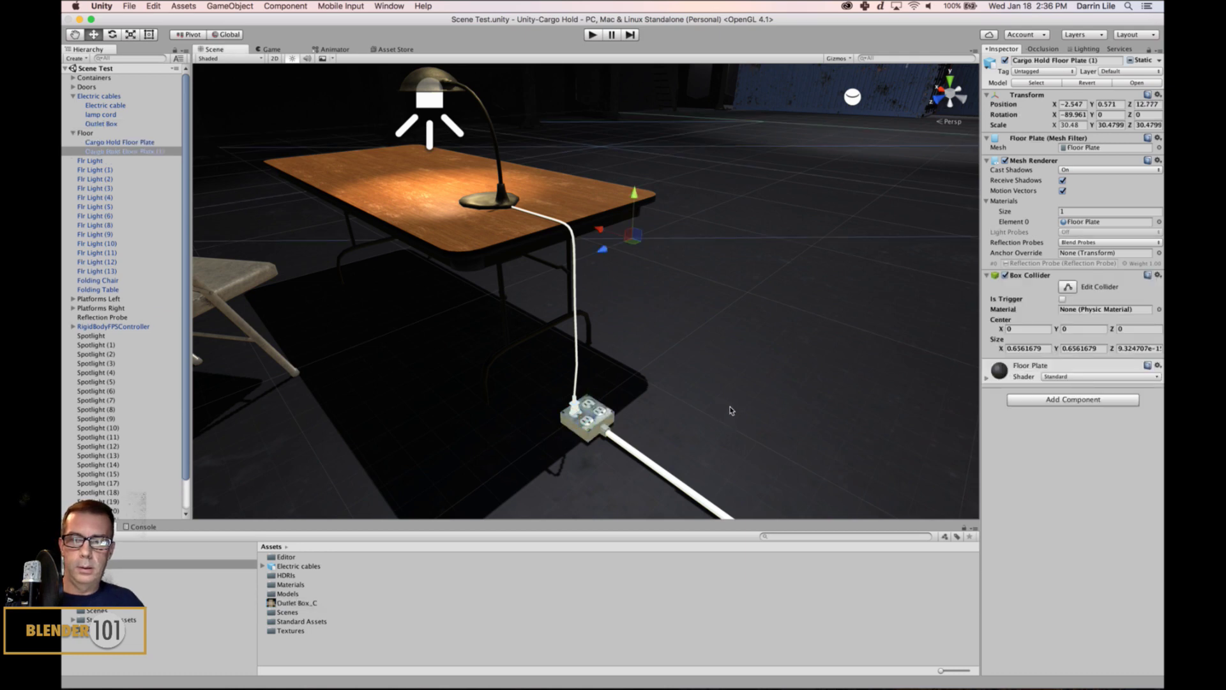
click(731, 412)
alt+drag(716, 411, 706, 440)
middle_drag(719, 460, 739, 391)
scroll(738, 391, up, 10)
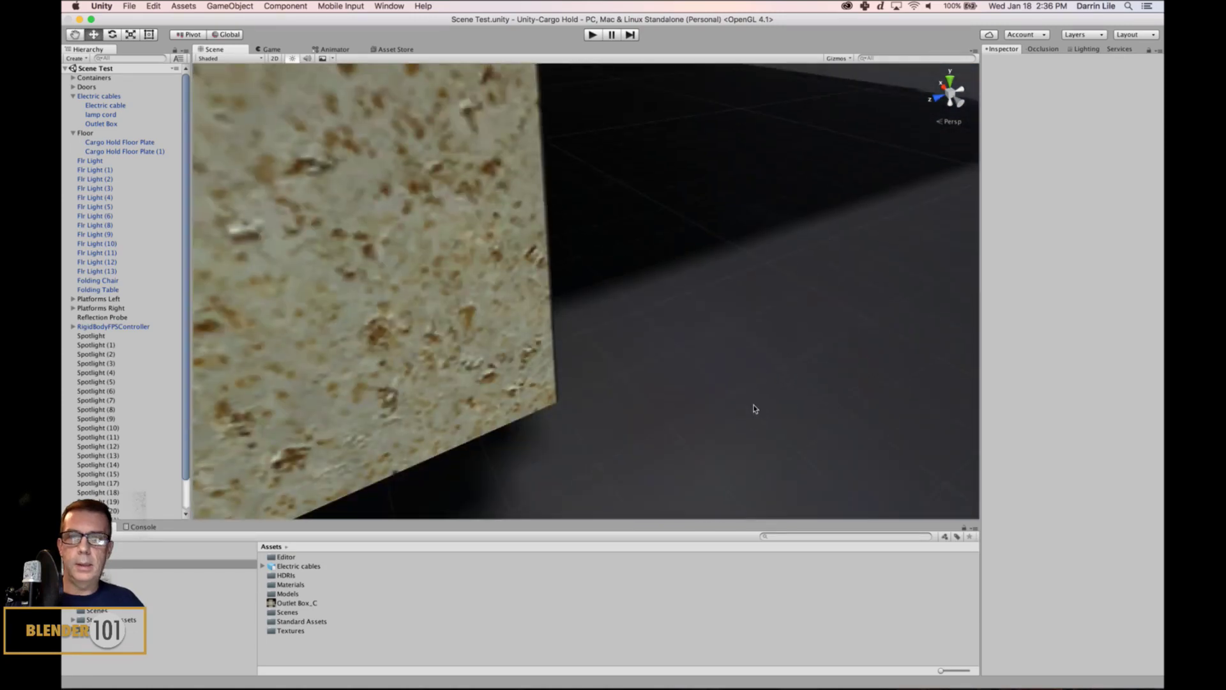
scroll(752, 409, down, 10)
click(558, 279)
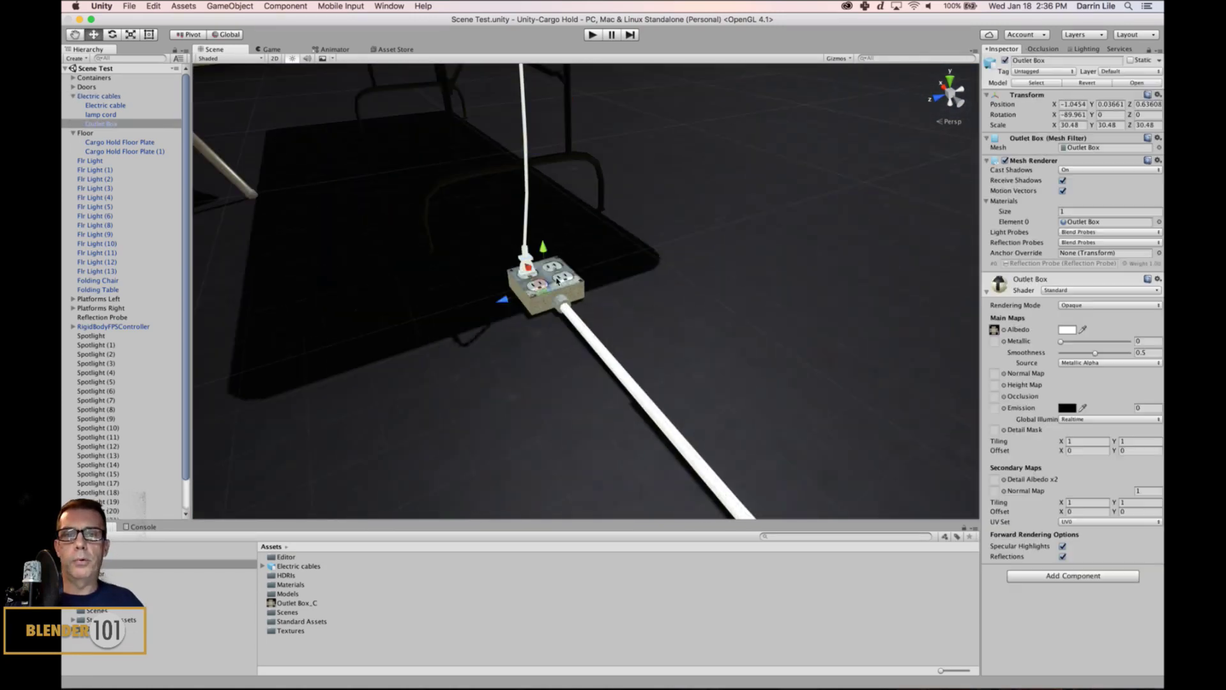
click(1065, 330)
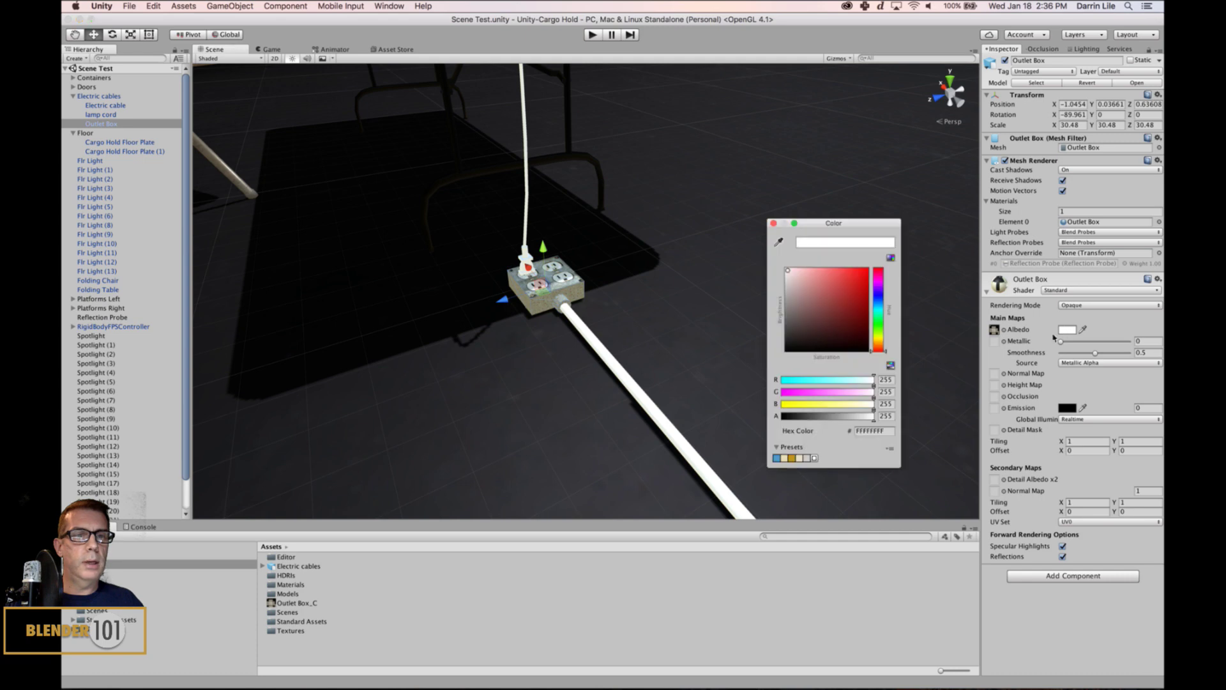
drag(801, 283, 780, 289)
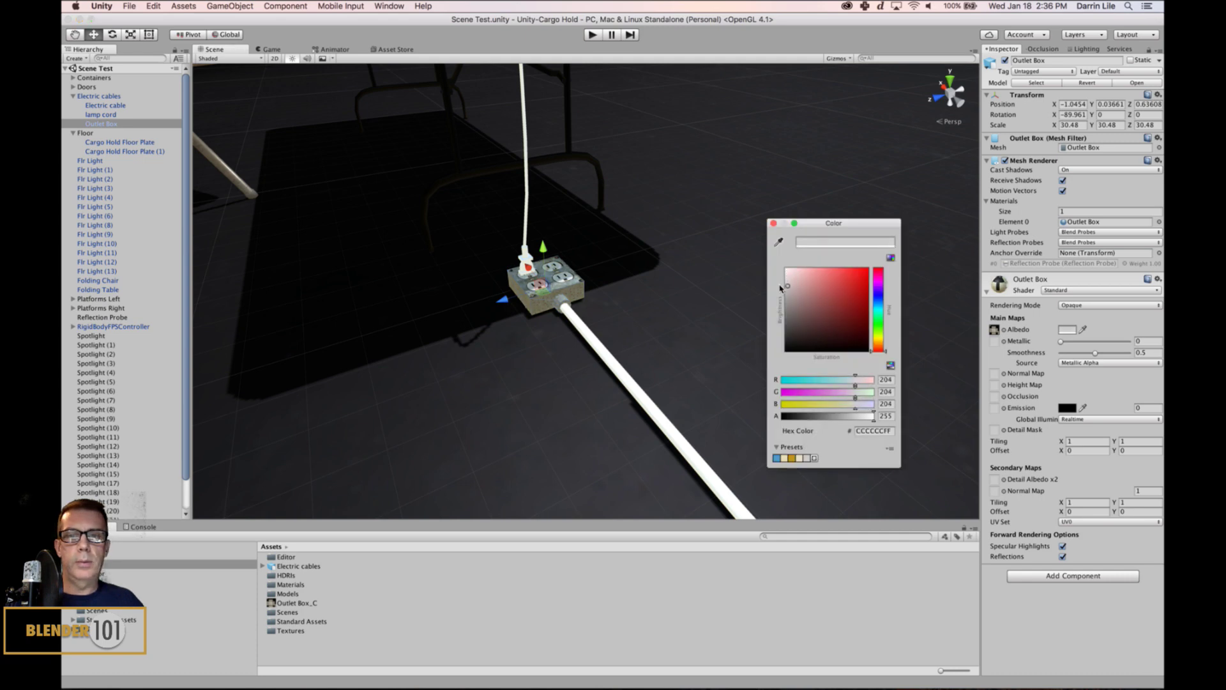
click(773, 224)
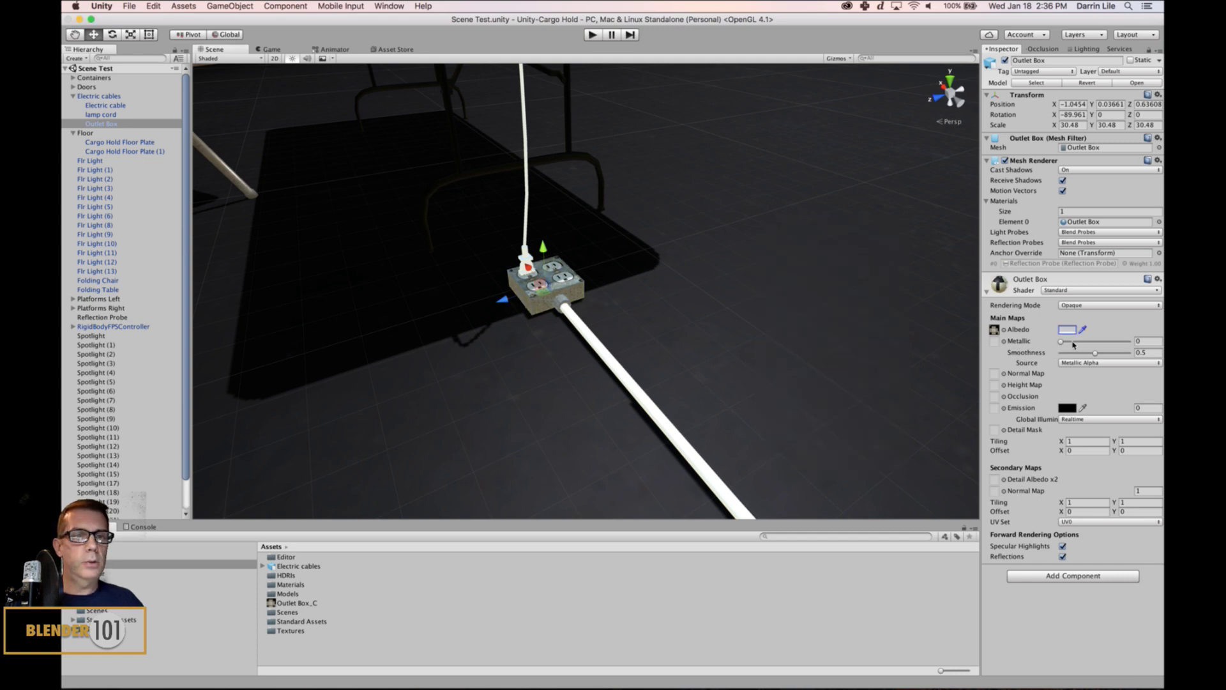
- Set the outlet box material's Metallic to 0.378, Smoothness to 0.592 and albedo color to E2E2E2
drag(1062, 344, 1087, 347)
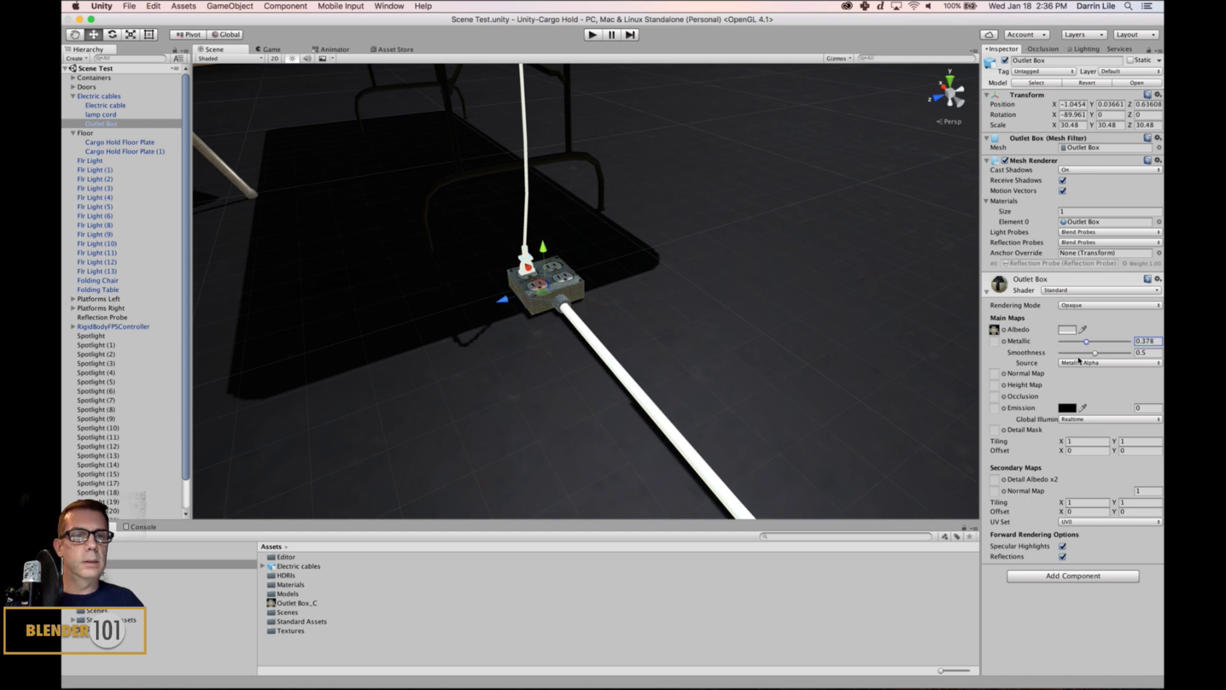
drag(1095, 355, 1101, 355)
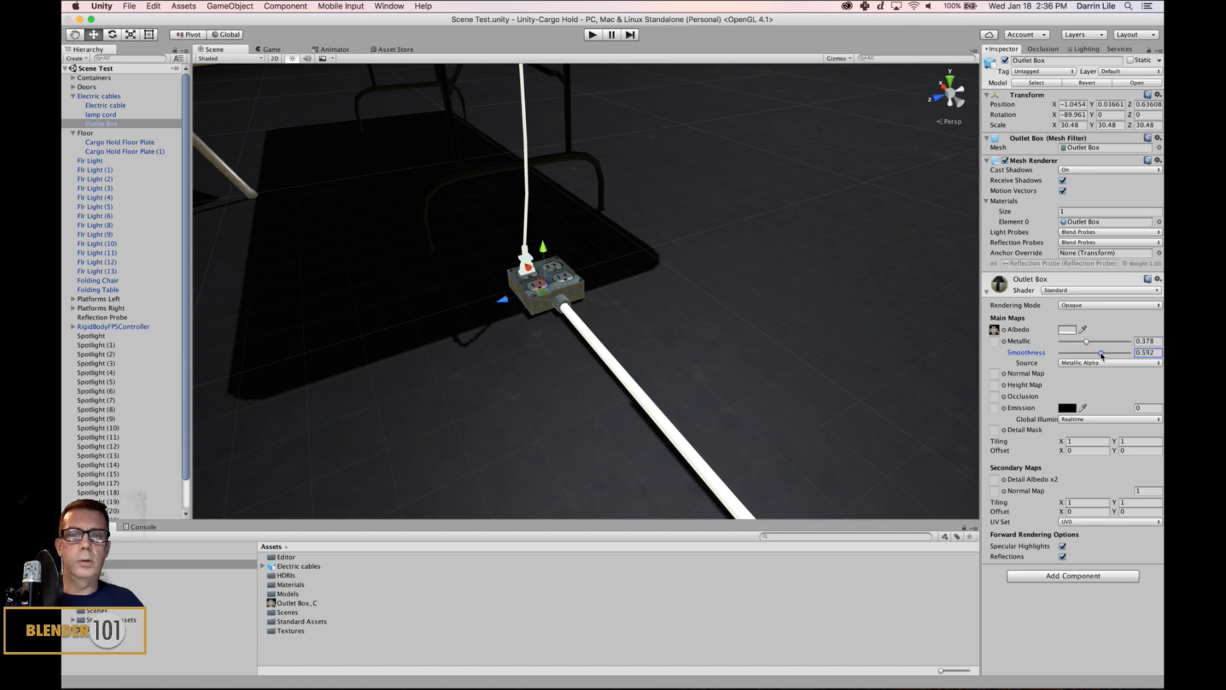
click(1066, 329)
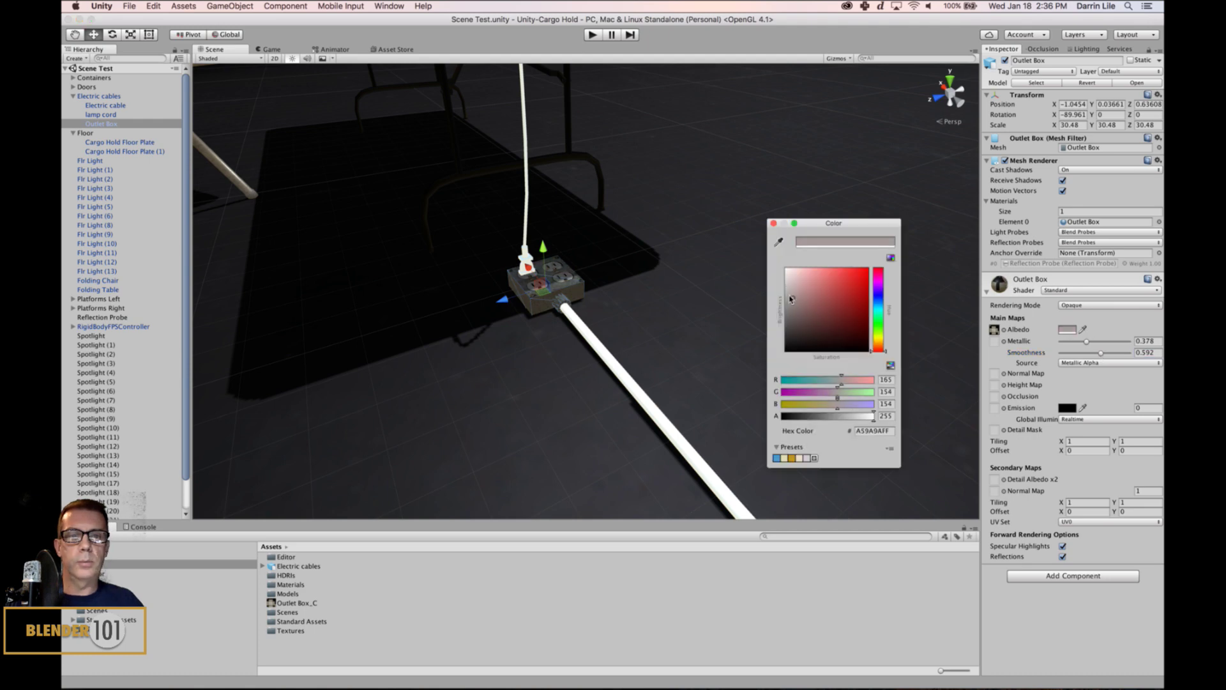
drag(773, 286, 772, 281)
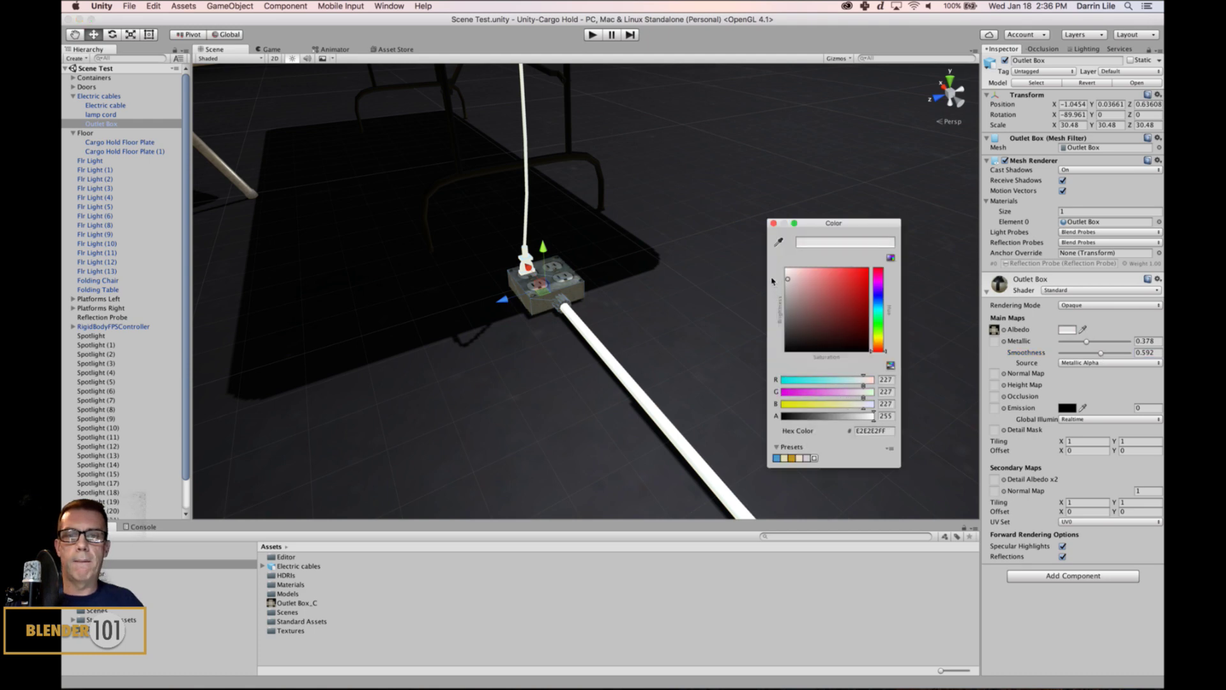
click(773, 224)
click(692, 268)
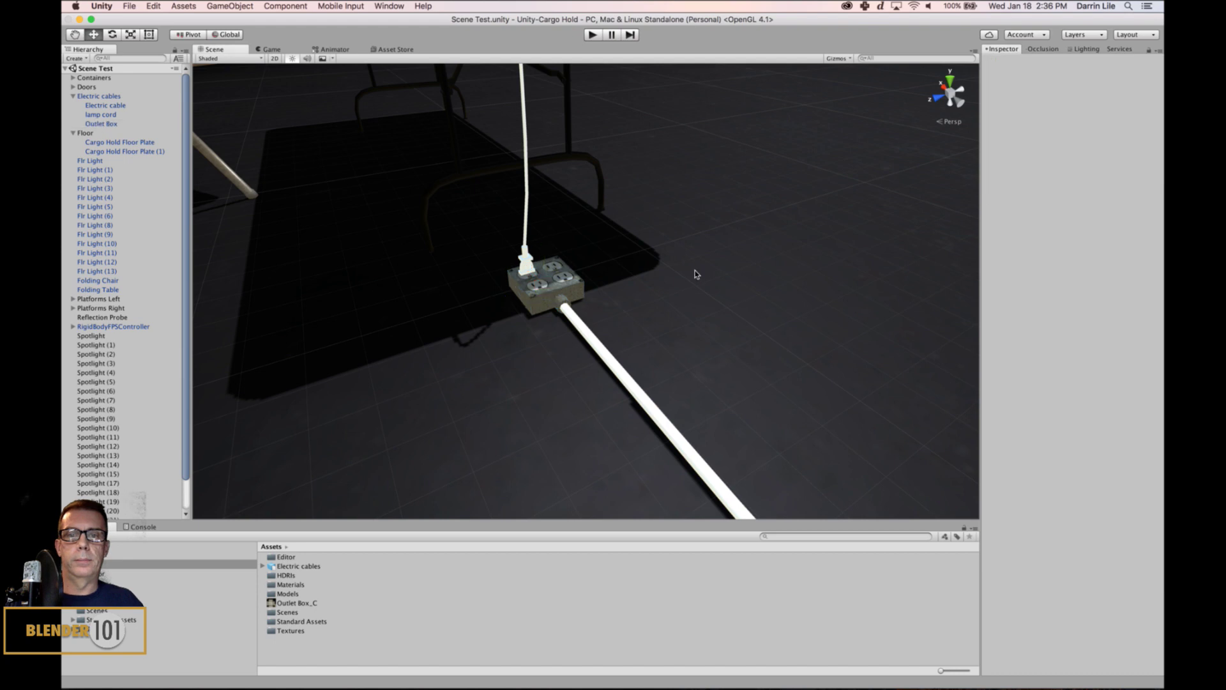
- Create a new material in the Assets folder and name it "lamp cord"
alt+drag(695, 270, 752, 323)
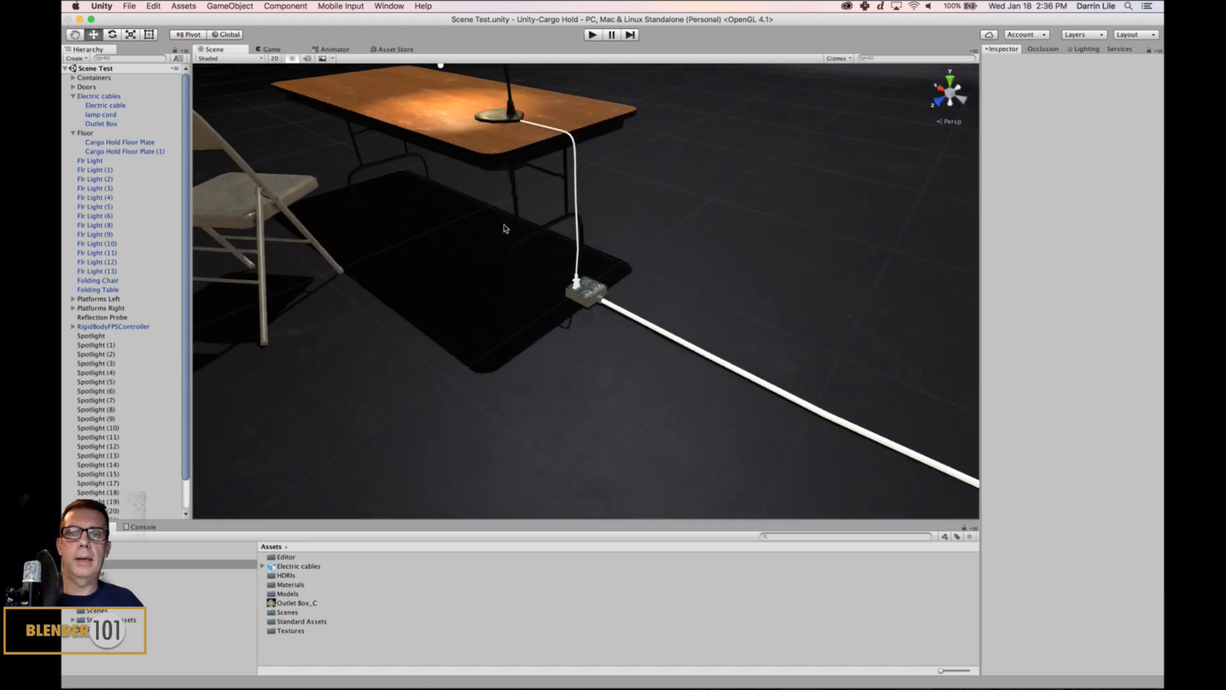
click(577, 229)
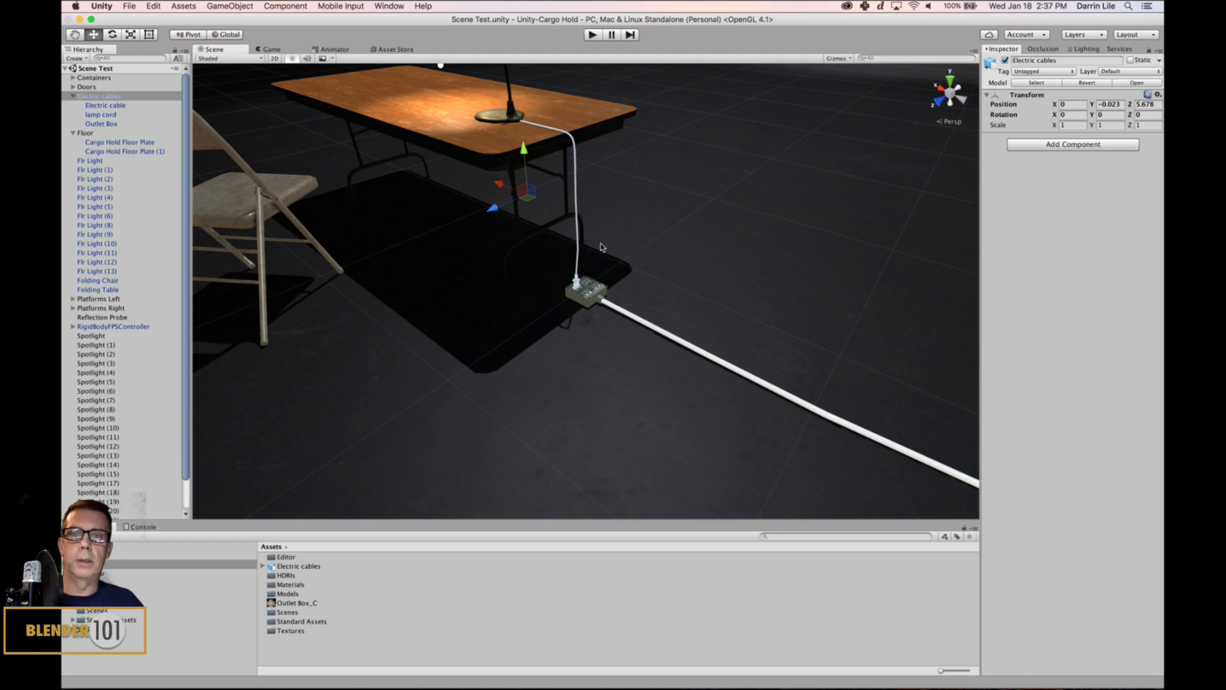
right_click(419, 656)
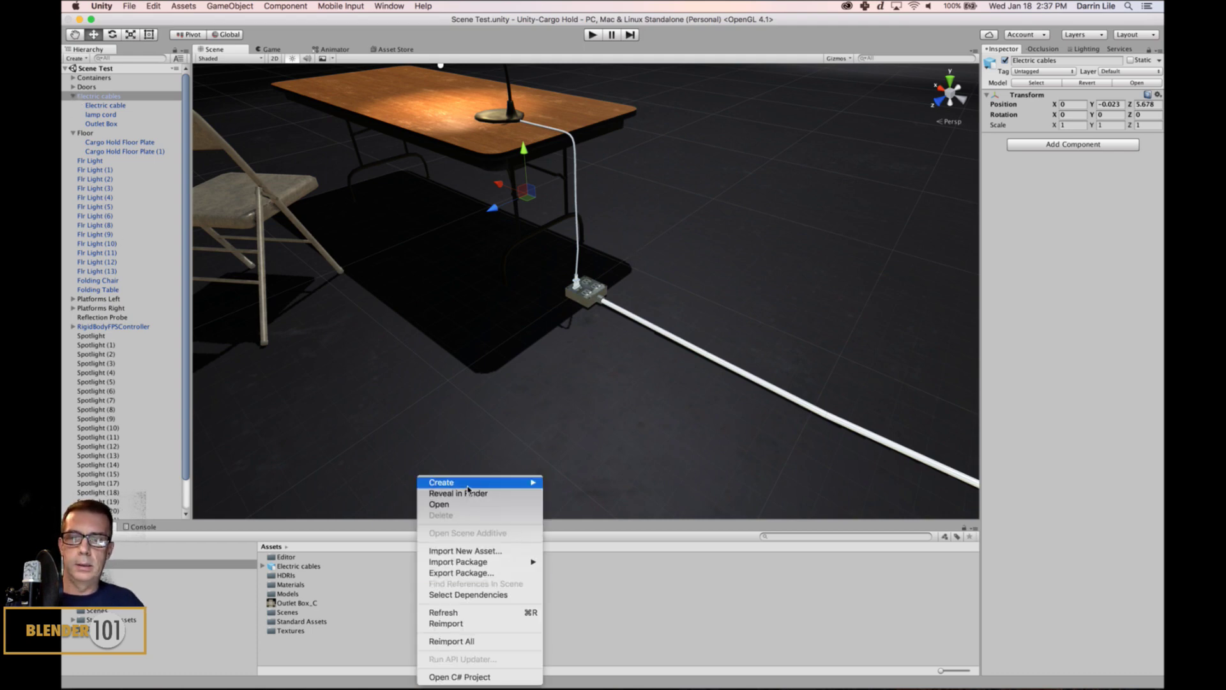
mouse_move(468, 487)
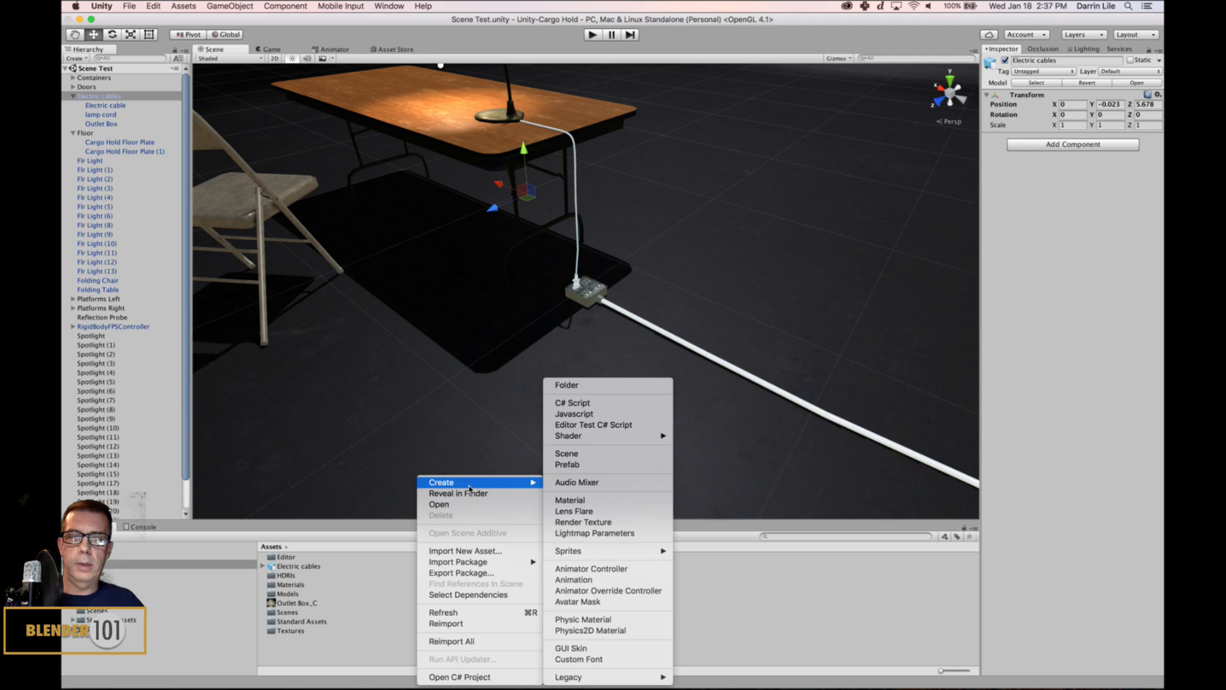
click(594, 500)
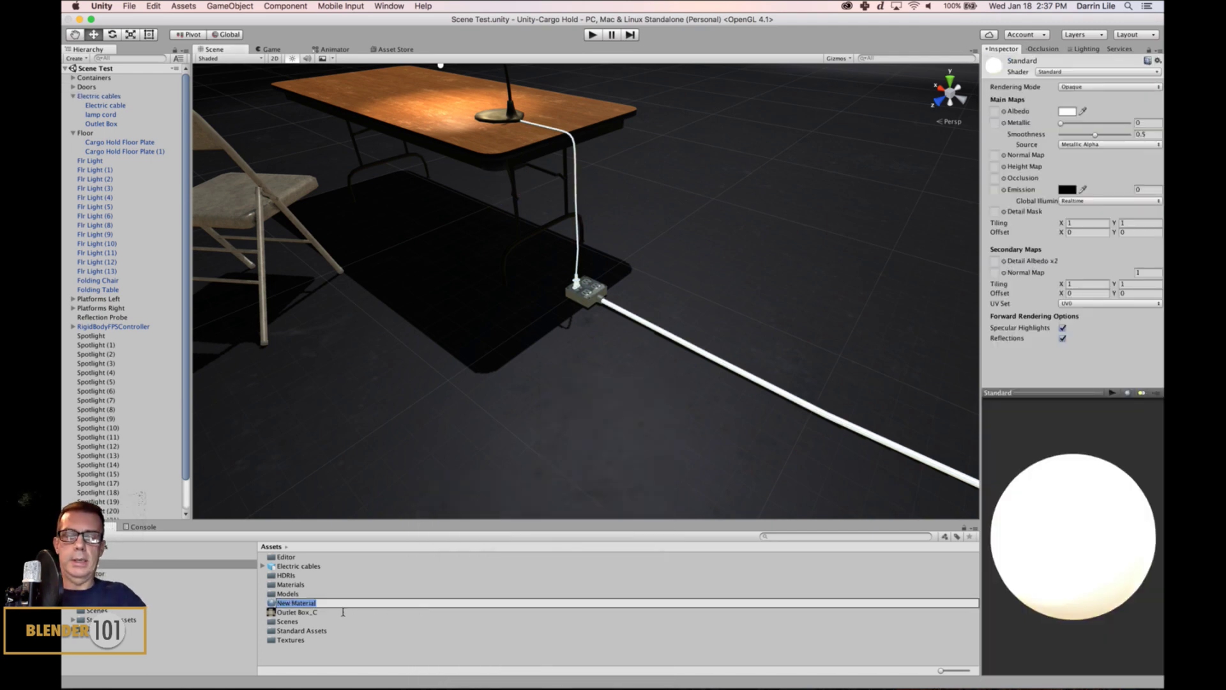
text(lamp cord)
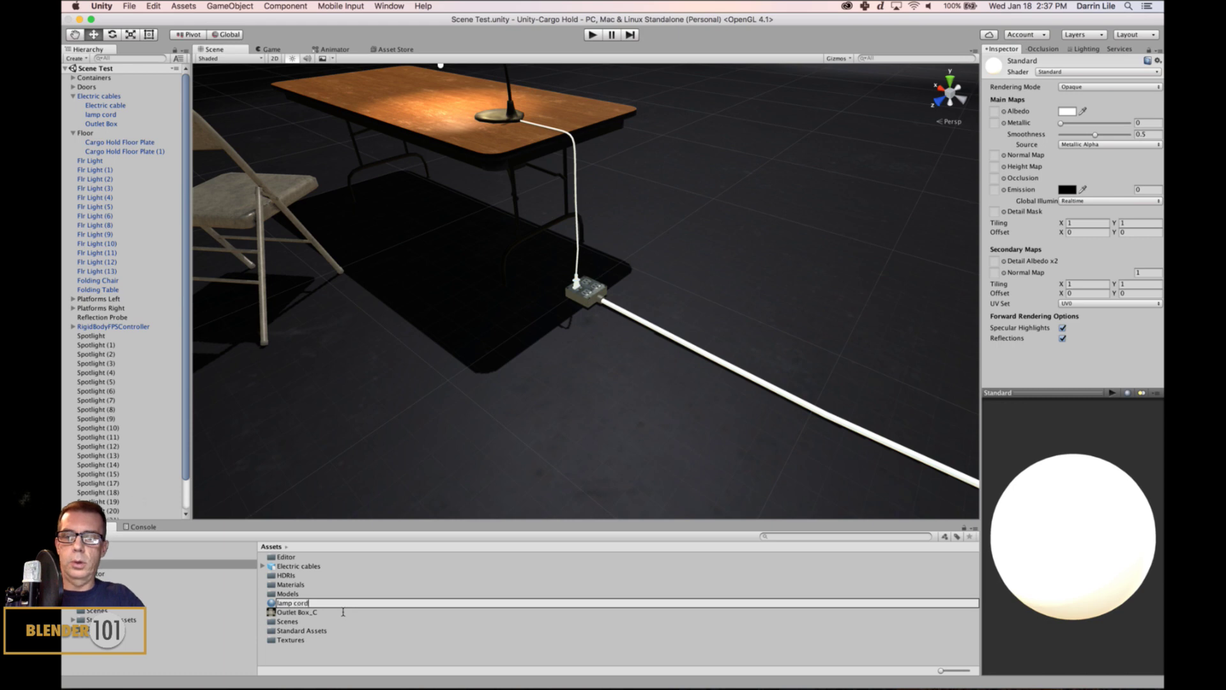
key(Return)
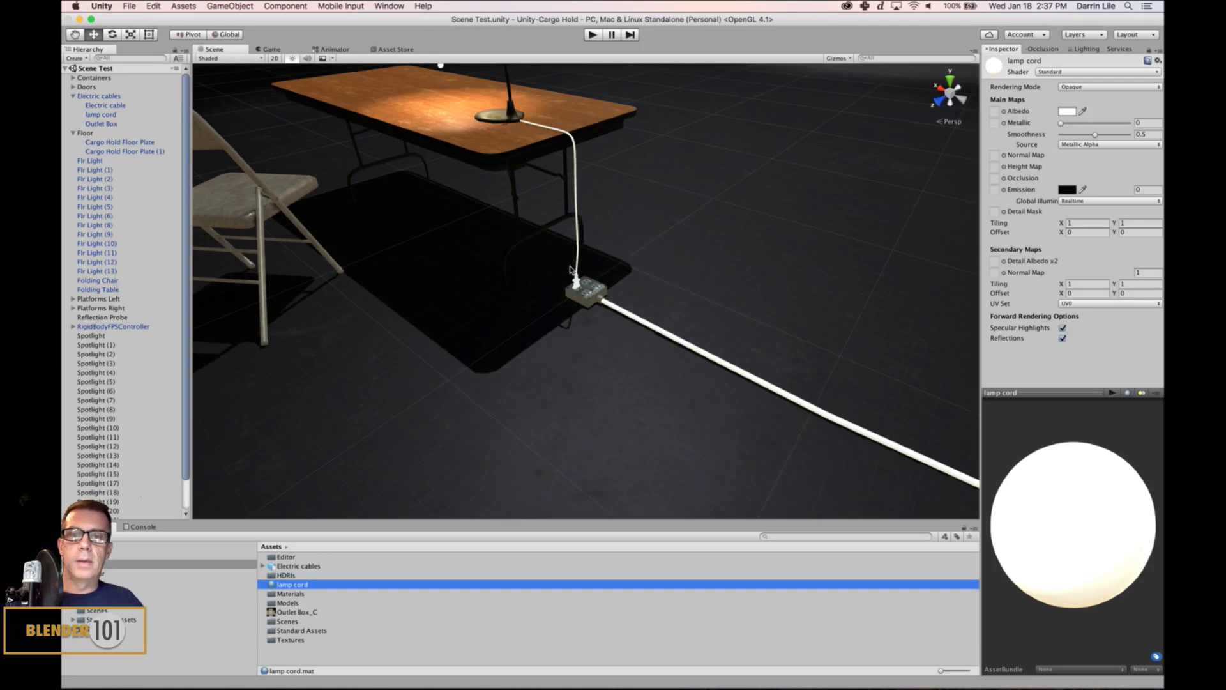
- Apply the lamp cord material to the cord plugged into the outlet box in the scene
scroll(566, 386, up, 5)
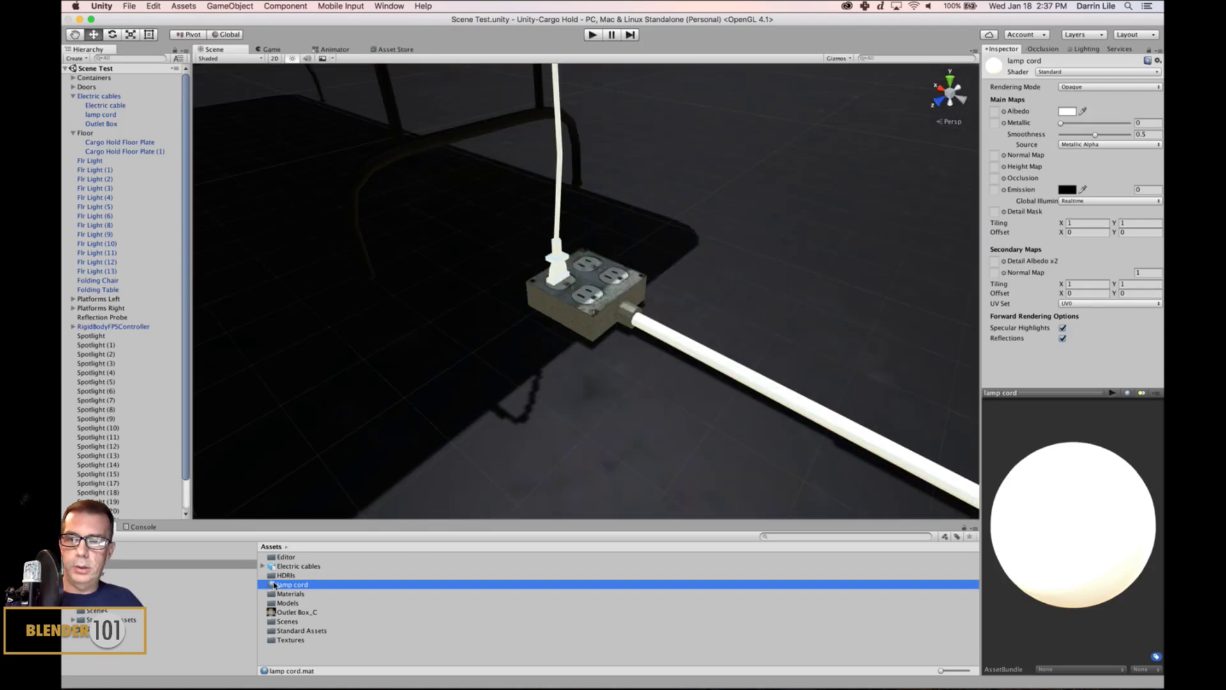
drag(274, 585, 564, 337)
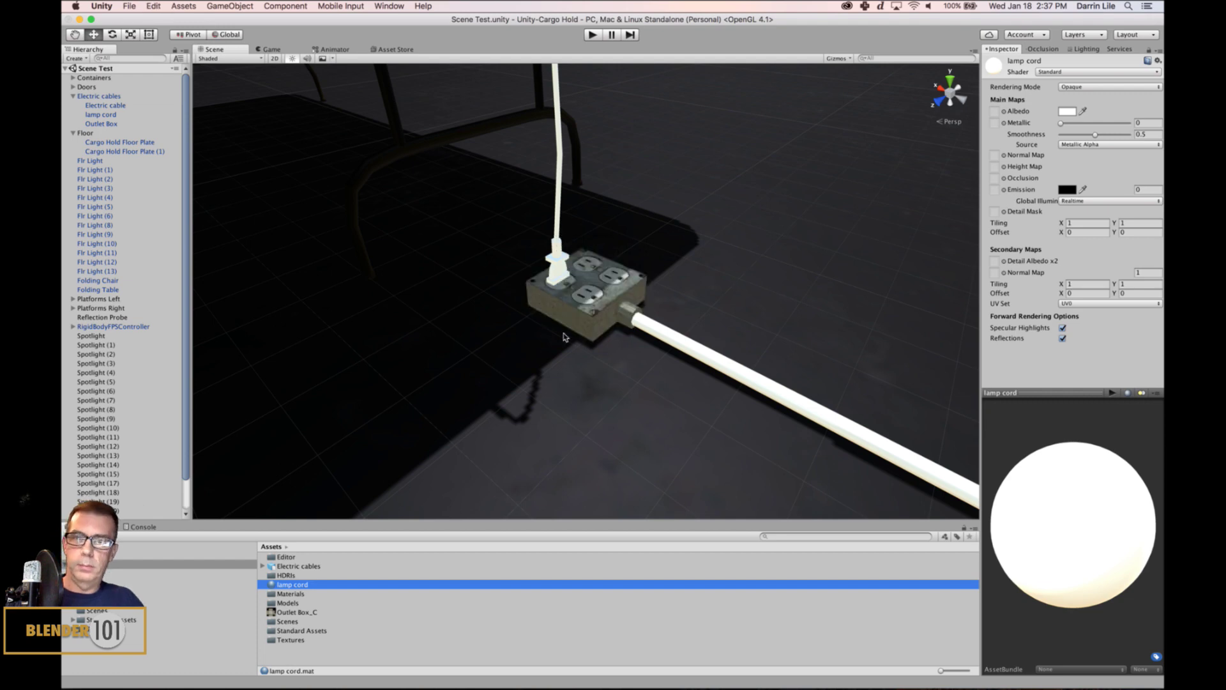
drag(270, 584, 558, 203)
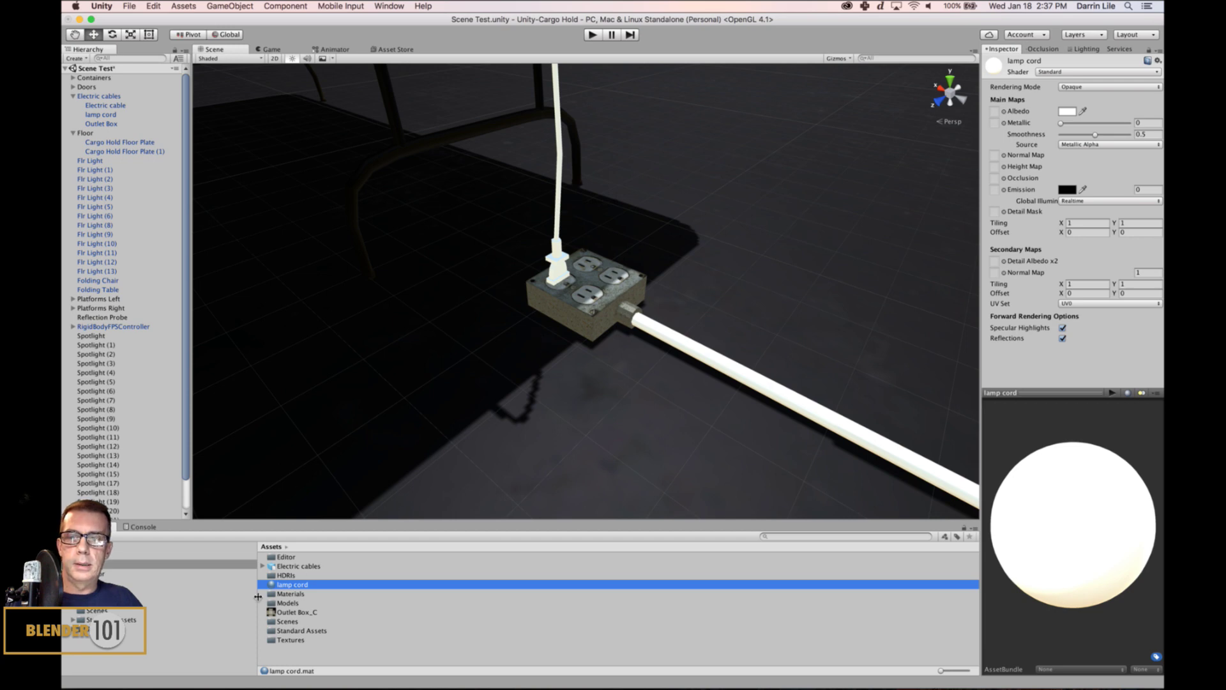
- Try to assign the lamp cord material to the selected Electric cables parent object through the Inspector
click(562, 251)
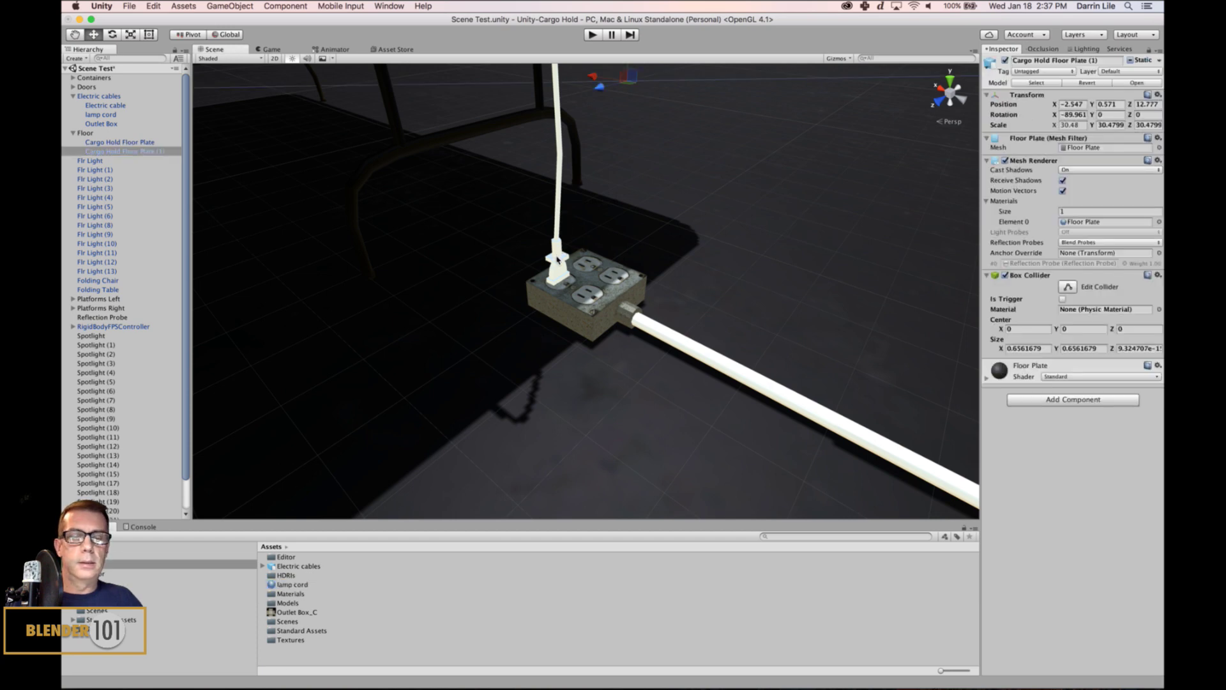
click(560, 259)
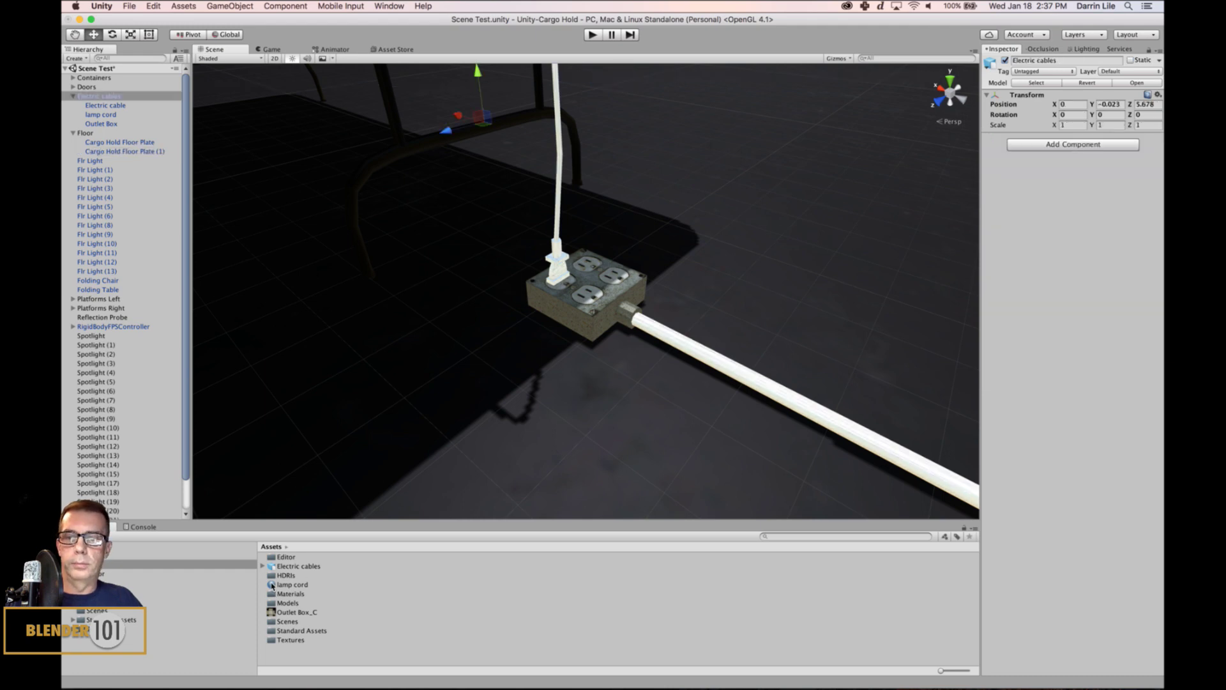
drag(272, 585, 1096, 358)
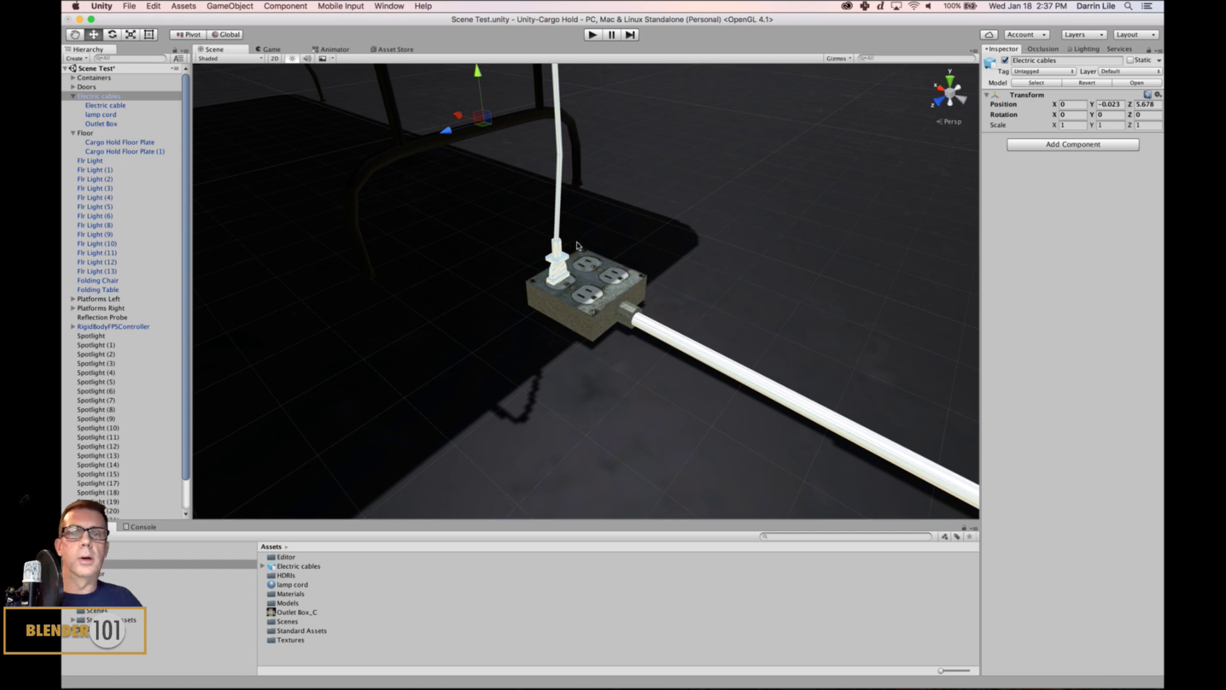
- Set the lamp cord material's albedo color to dark gray 292929
scroll(527, 291, up, 5)
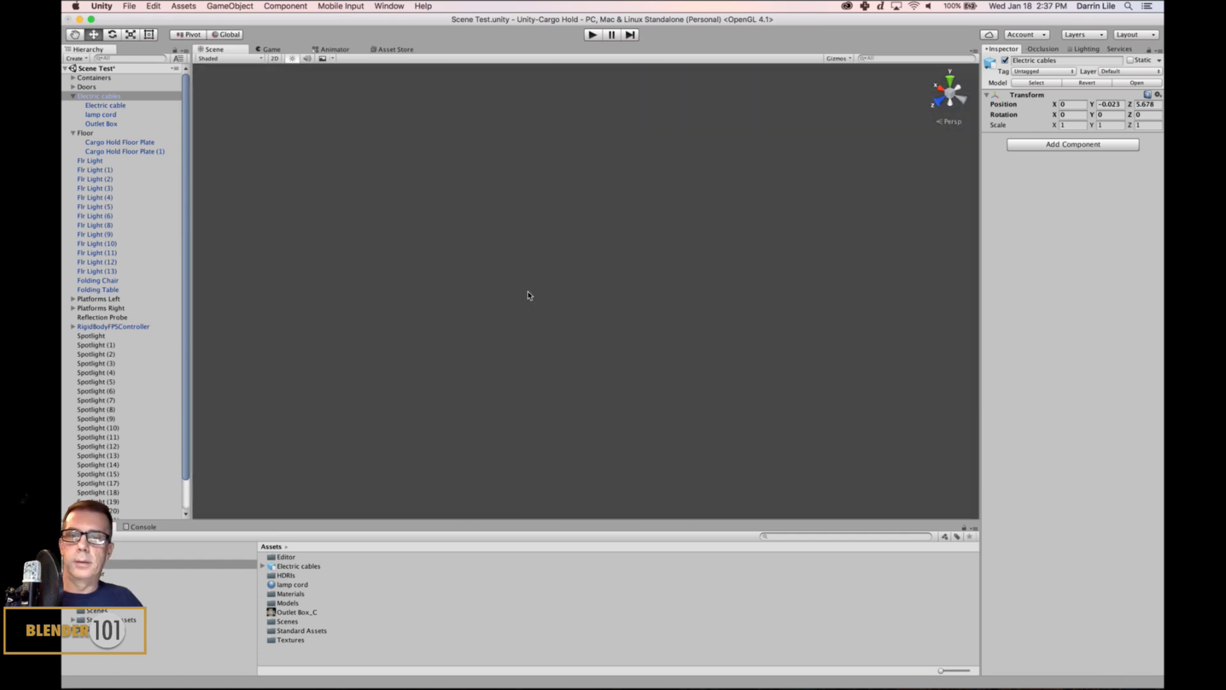
scroll(527, 291, down, 3)
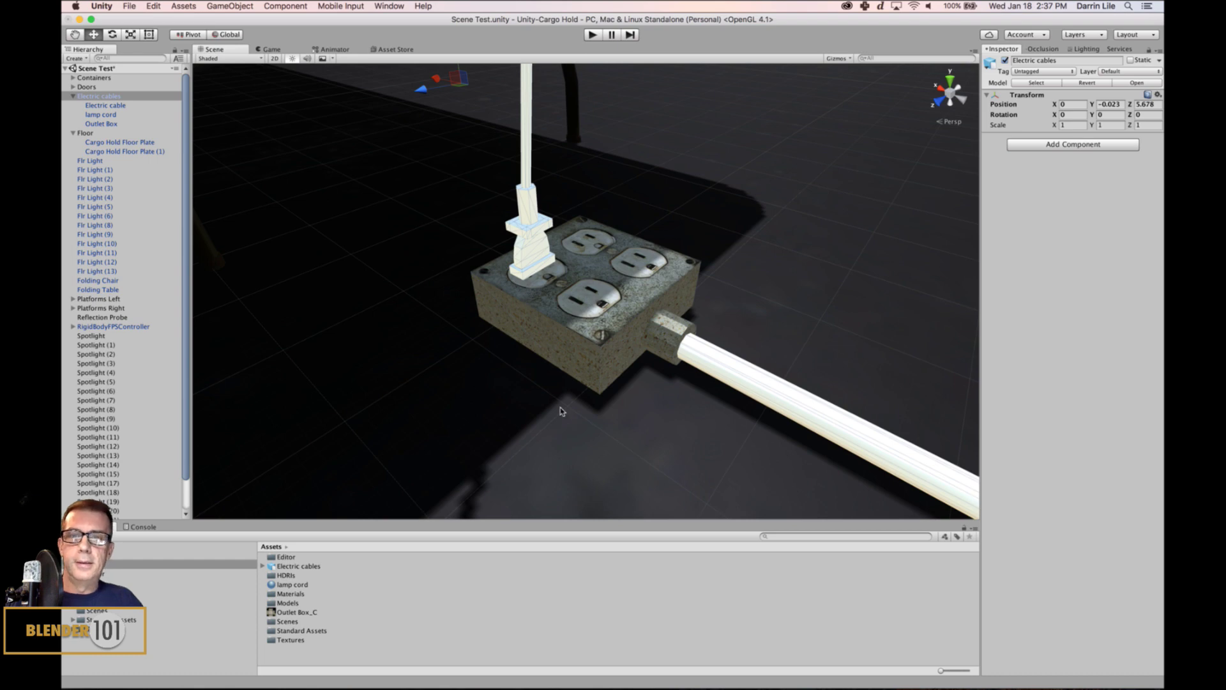
click(561, 411)
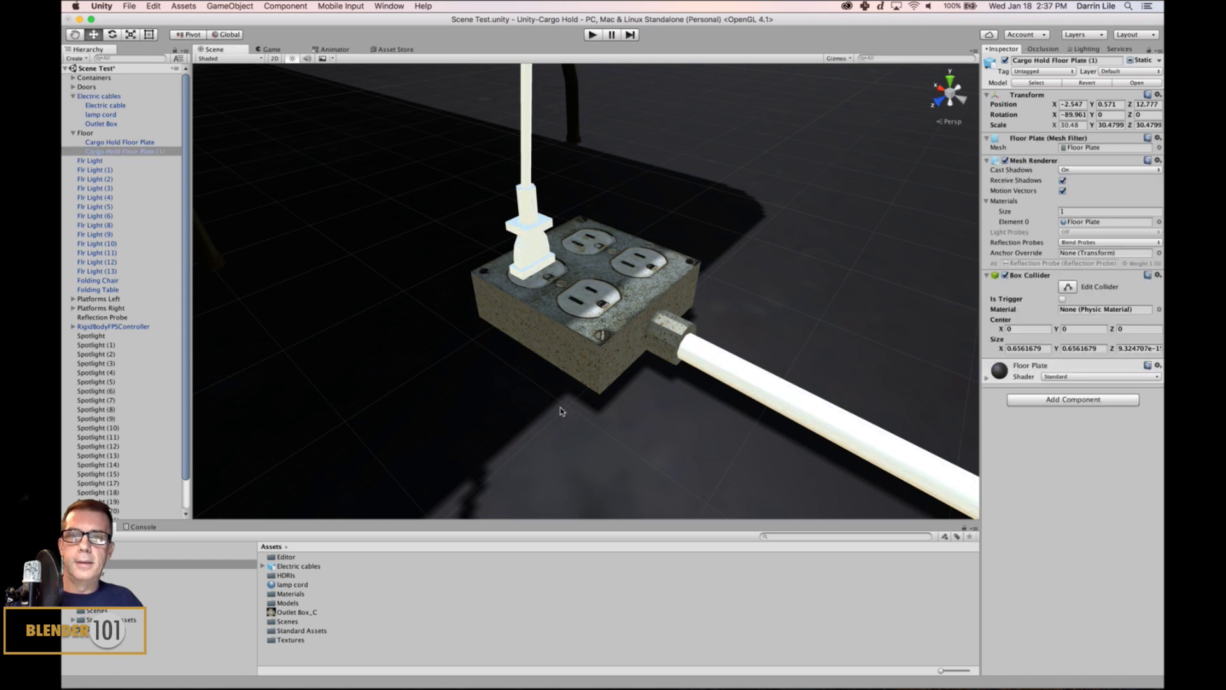
click(290, 584)
click(1067, 111)
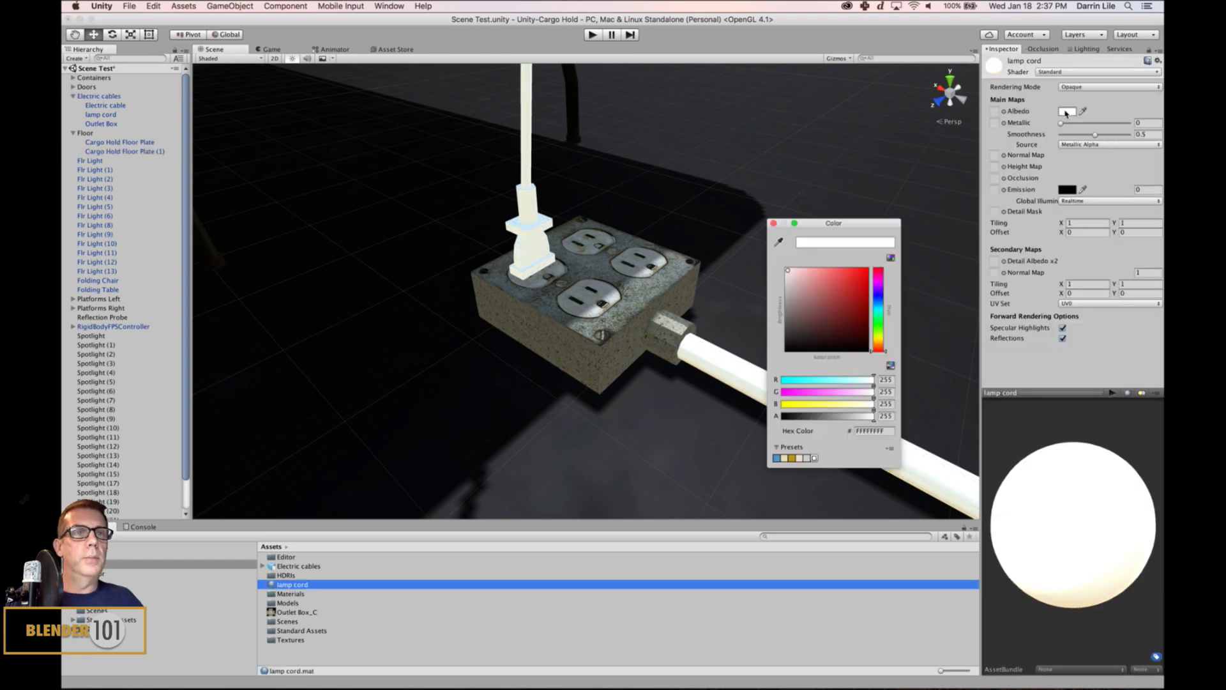
drag(789, 273, 766, 338)
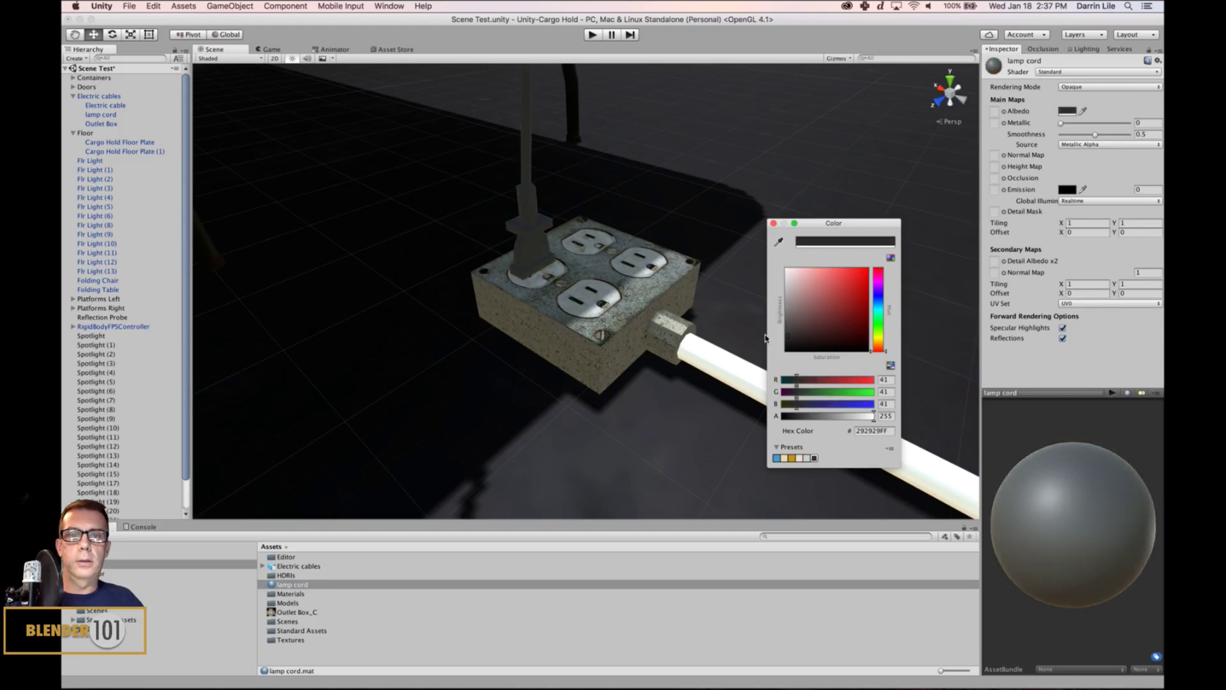
click(774, 223)
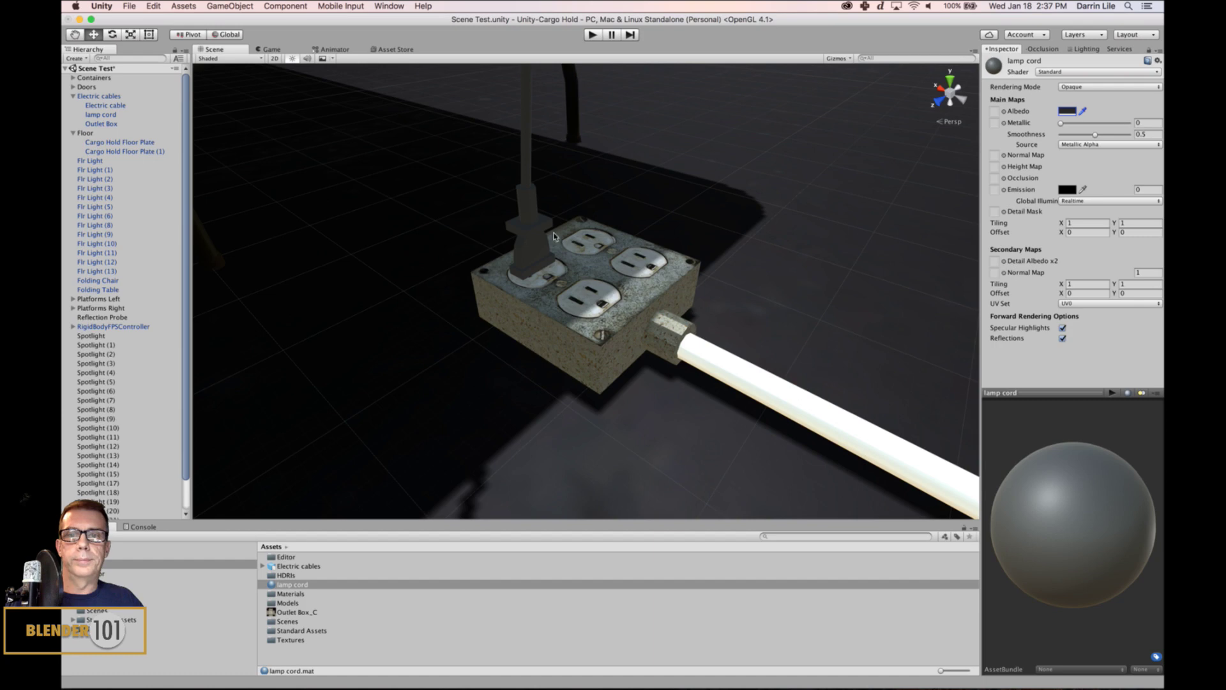
- Inspect the materials assigned to the electric cable and the lamp cord in the Electric cables group
click(533, 237)
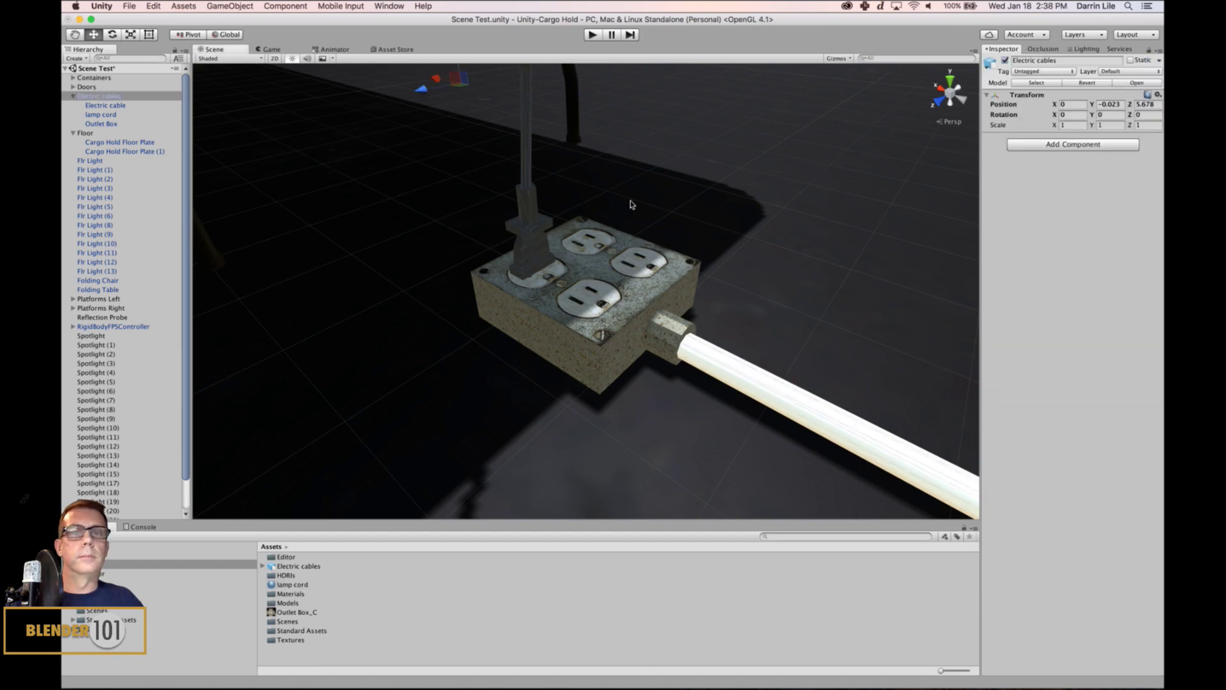
scroll(519, 206, down, 5)
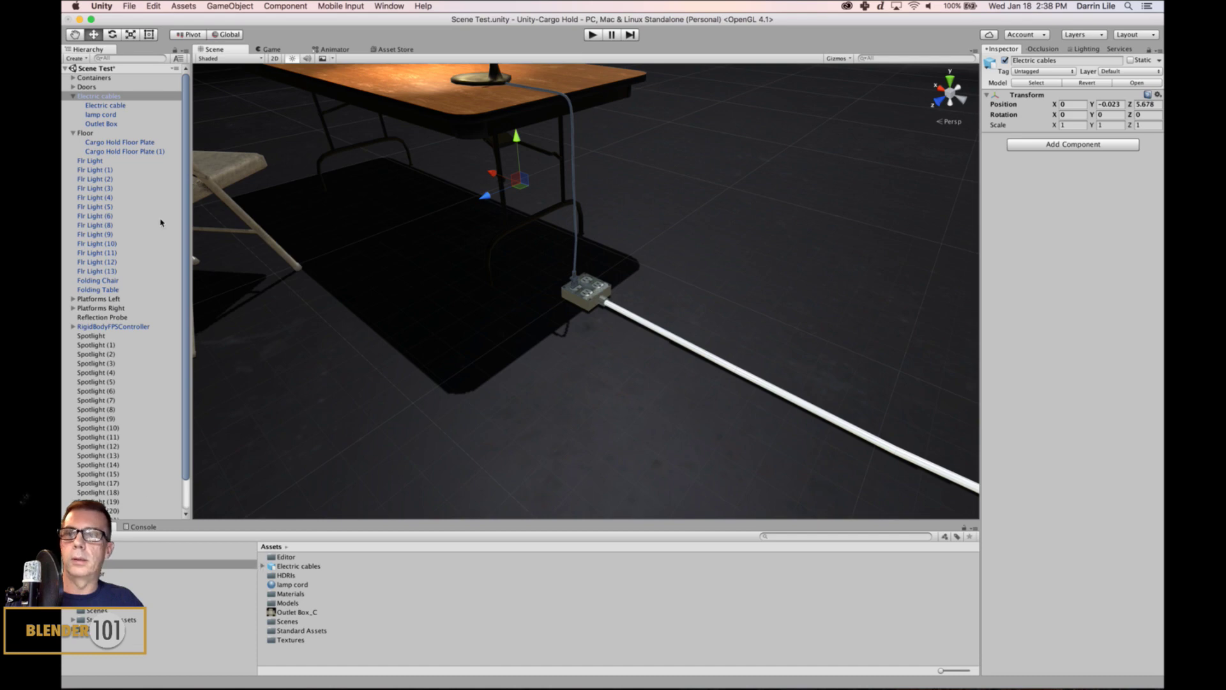
click(111, 106)
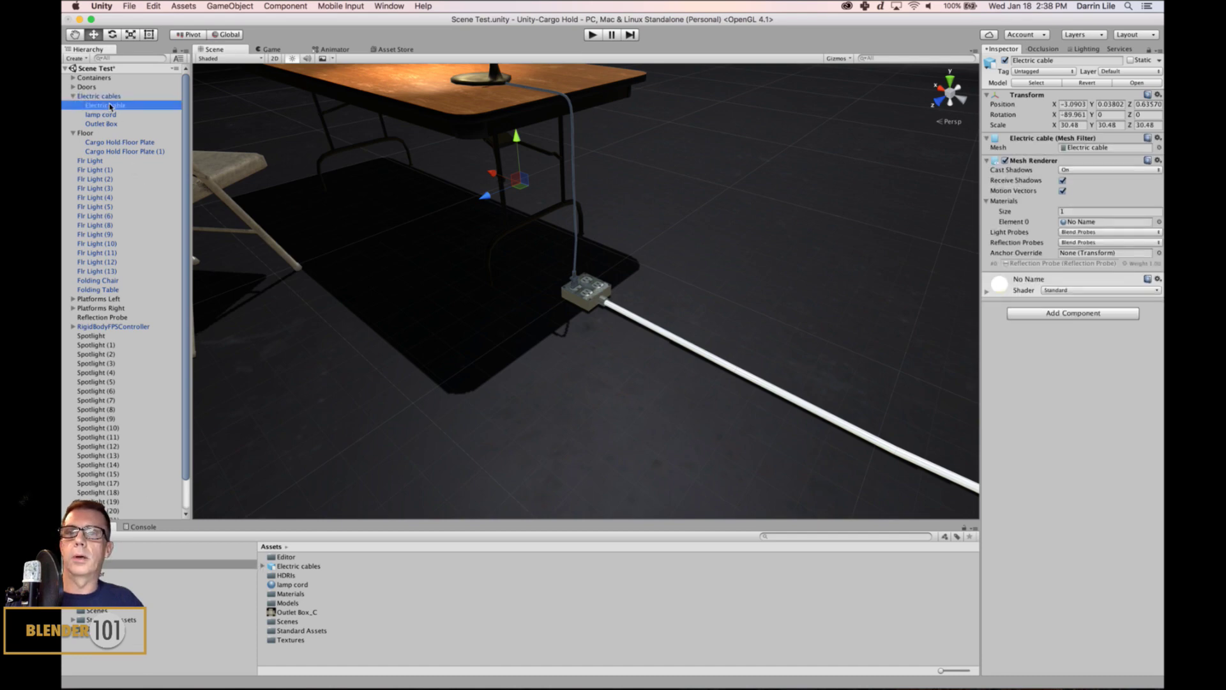
click(997, 292)
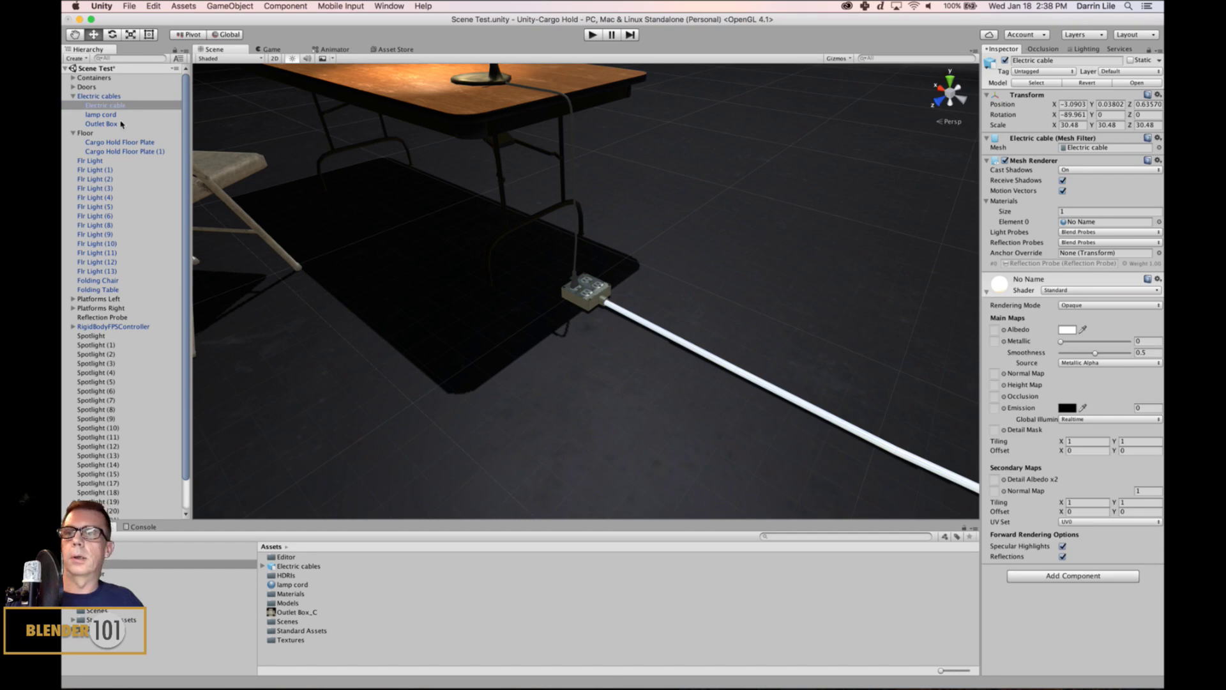
click(101, 114)
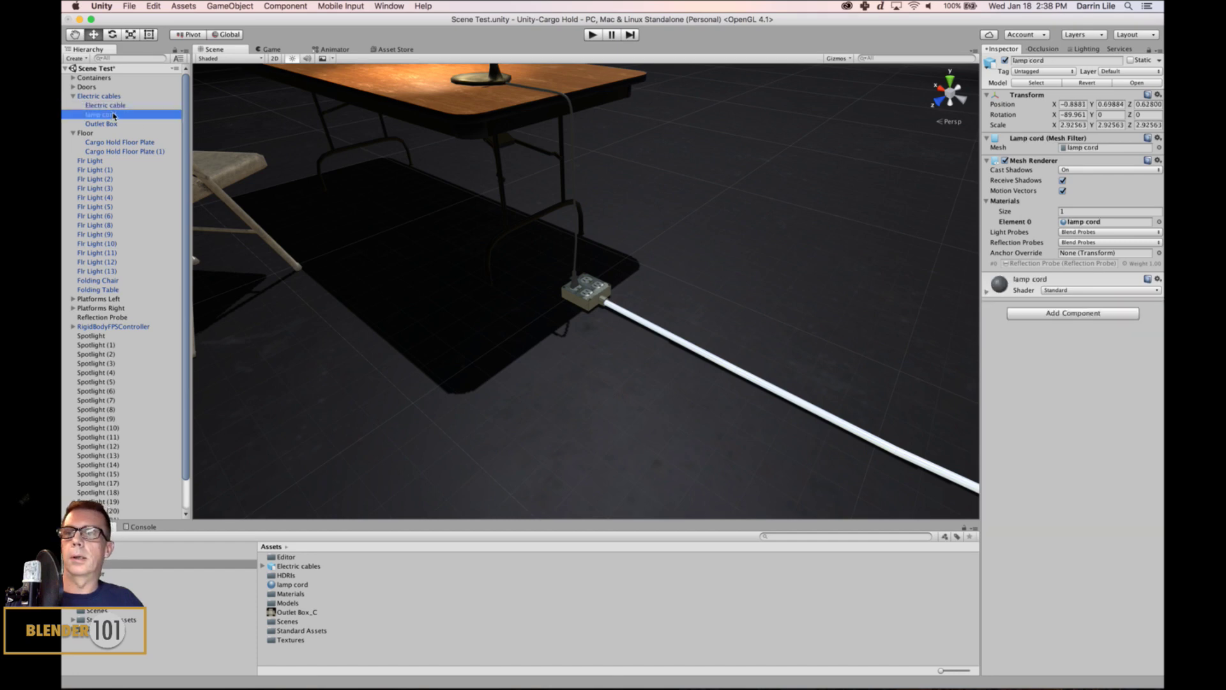
- Lighten the lamp cord material's albedo to gray 656565 and lock the Inspector on the lamp cord
click(987, 293)
click(1066, 330)
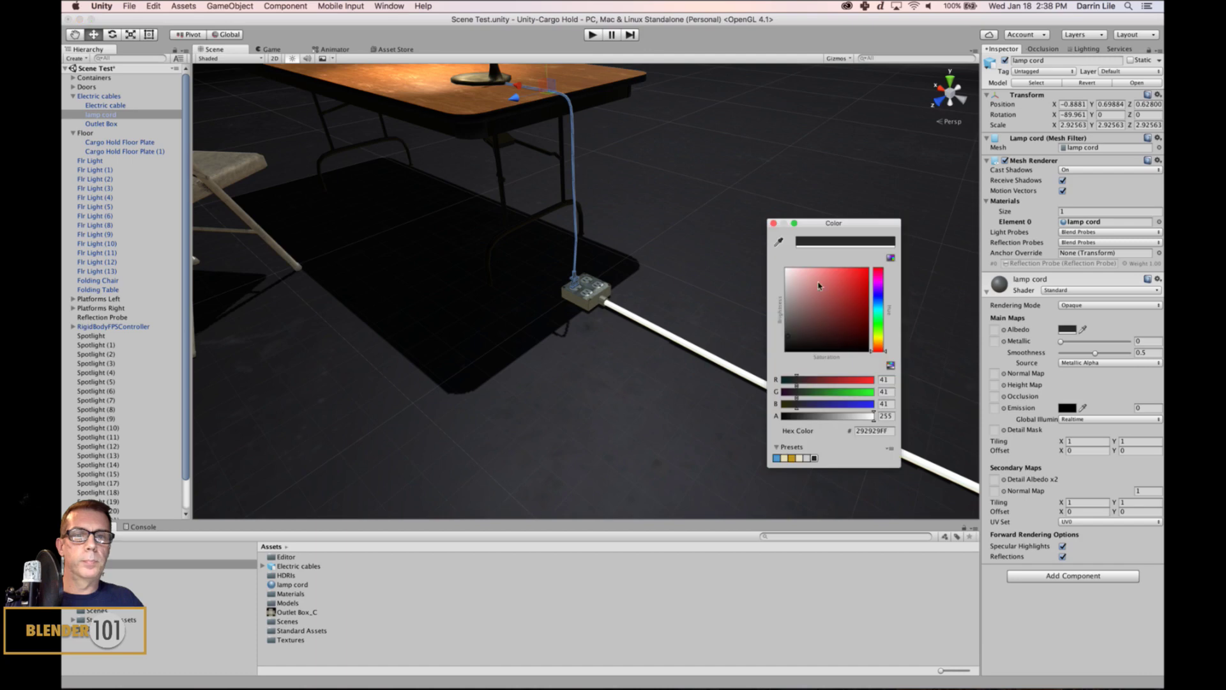
drag(803, 284, 763, 319)
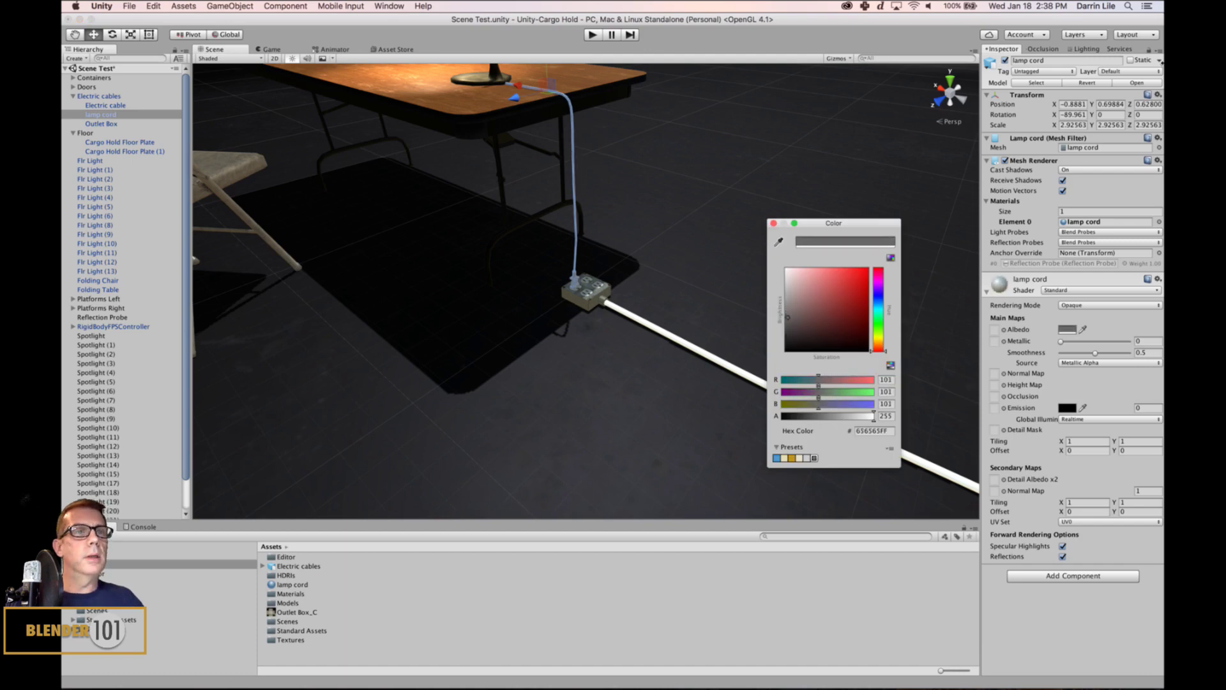
click(1151, 51)
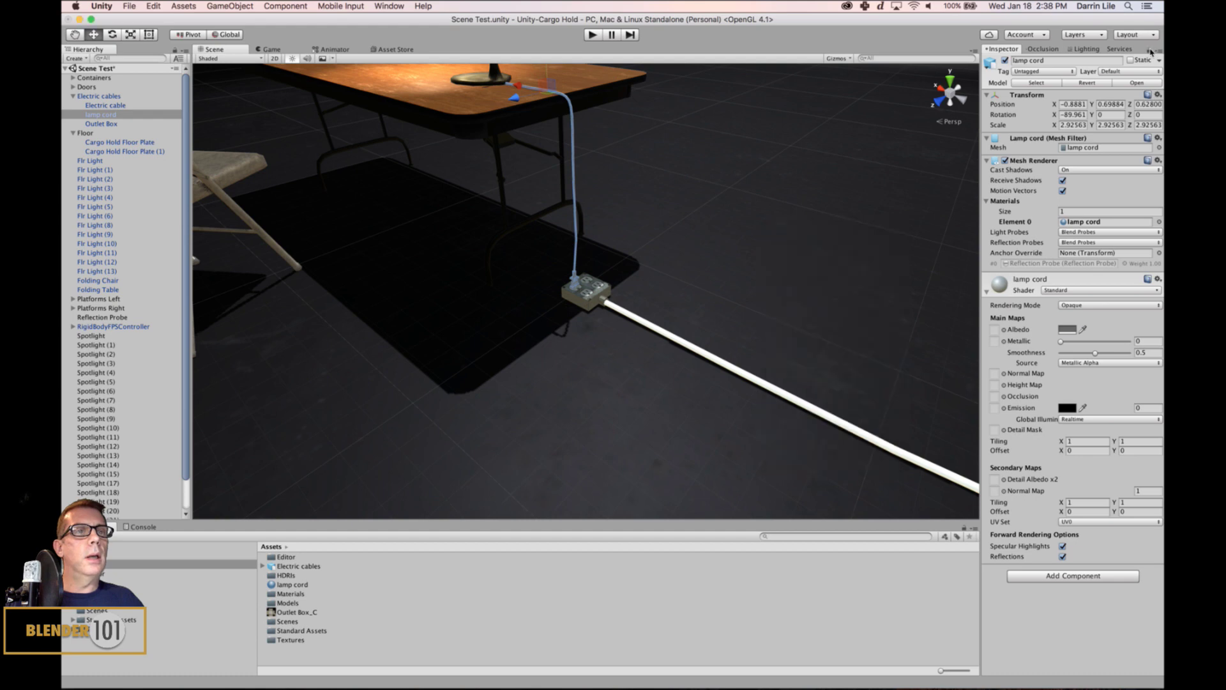
- Deselect the lamp cord and set its material's albedo to near-black 161616, metallic to 0.143 and smoothness to 0.567
click(678, 185)
scroll(664, 194, up, 10)
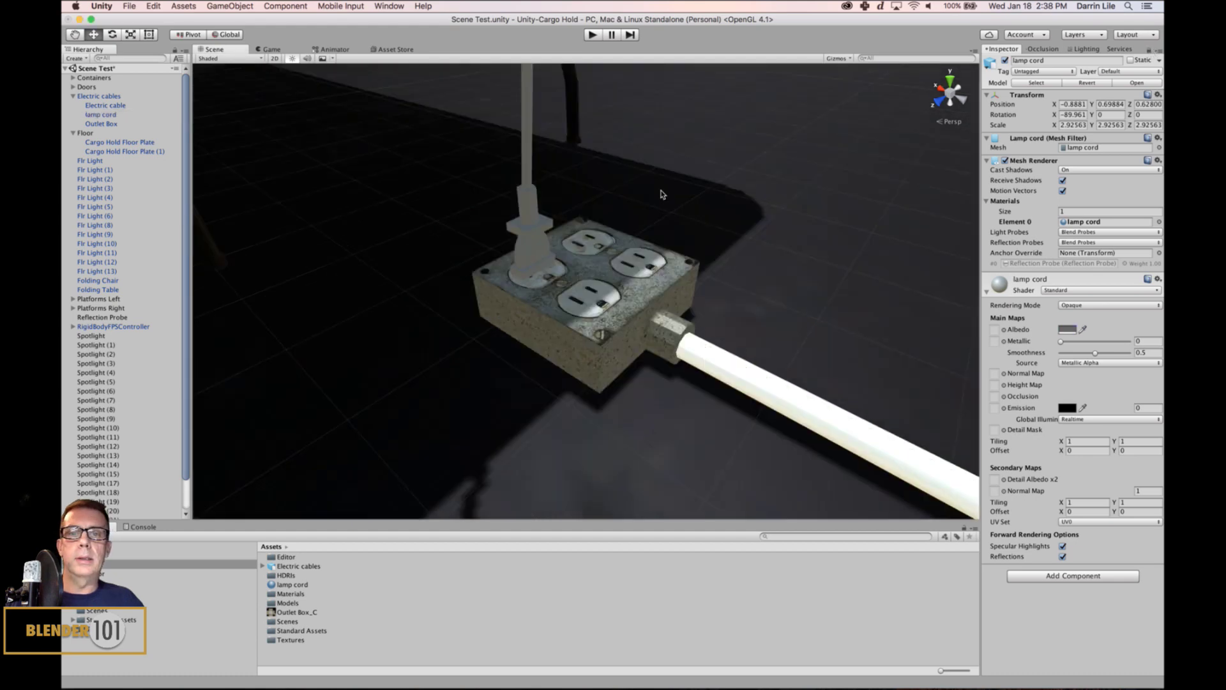
middle_drag(660, 195, 644, 227)
scroll(641, 222, down, 5)
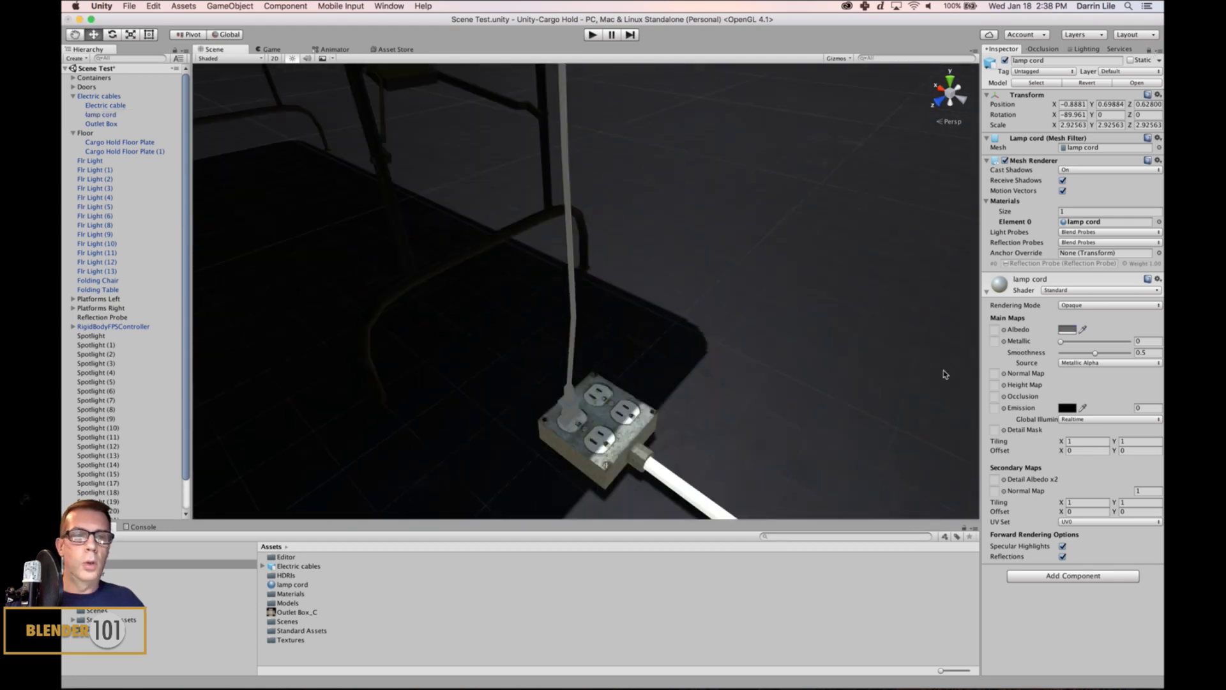
click(1066, 329)
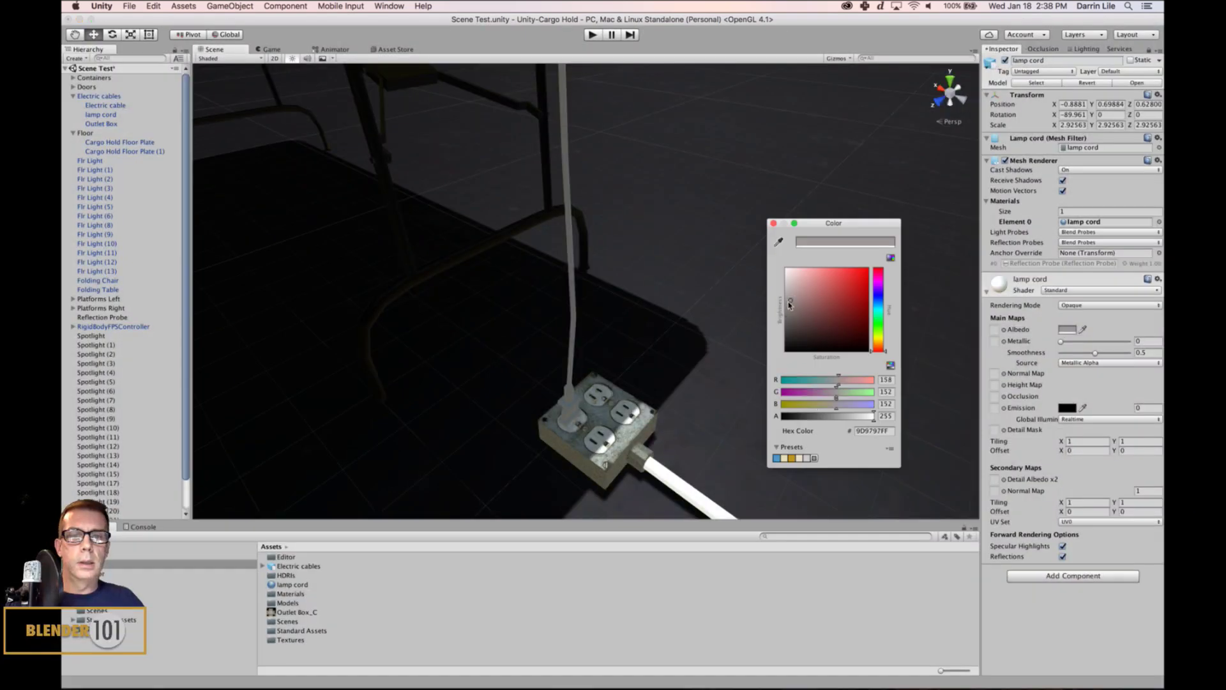
drag(778, 320, 778, 343)
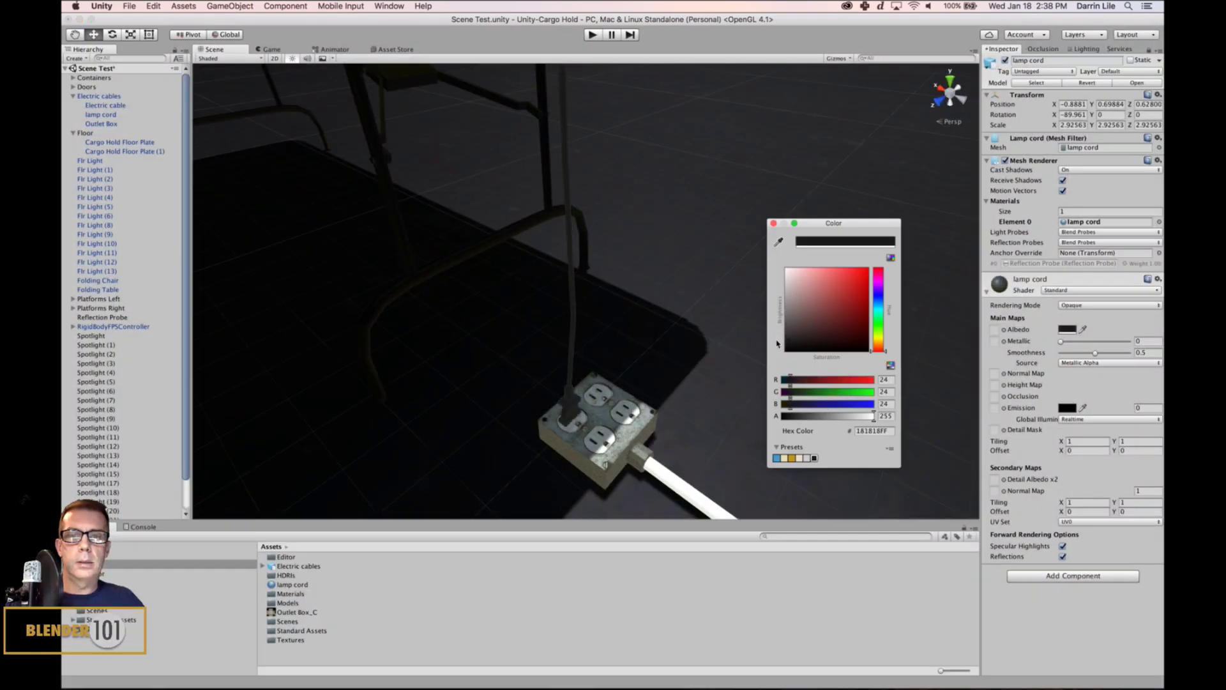
mouse_move(1069, 342)
mouse_down()
mouse_move(1081, 357)
mouse_move(1104, 355)
mouse_move(1074, 349)
mouse_up()
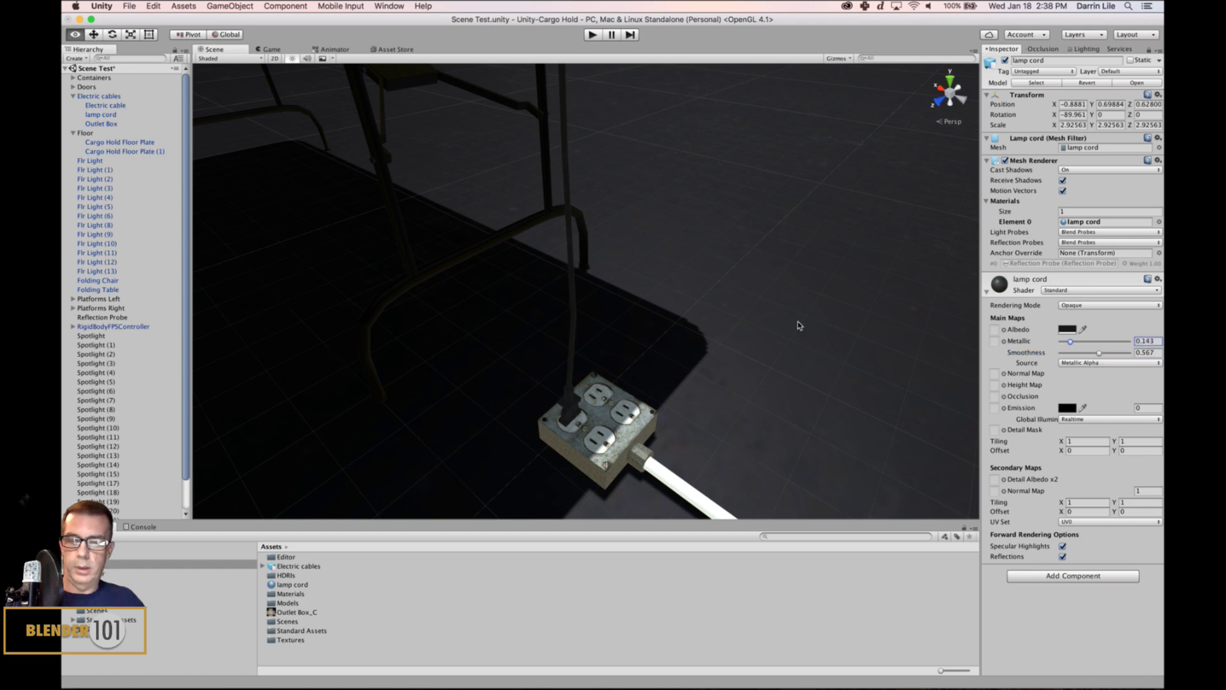
- Raise the lamp cord material's metallic value to 0.21 and set its albedo to 1F1F1F
alt+drag(796, 323, 851, 320)
scroll(851, 320, down, 10)
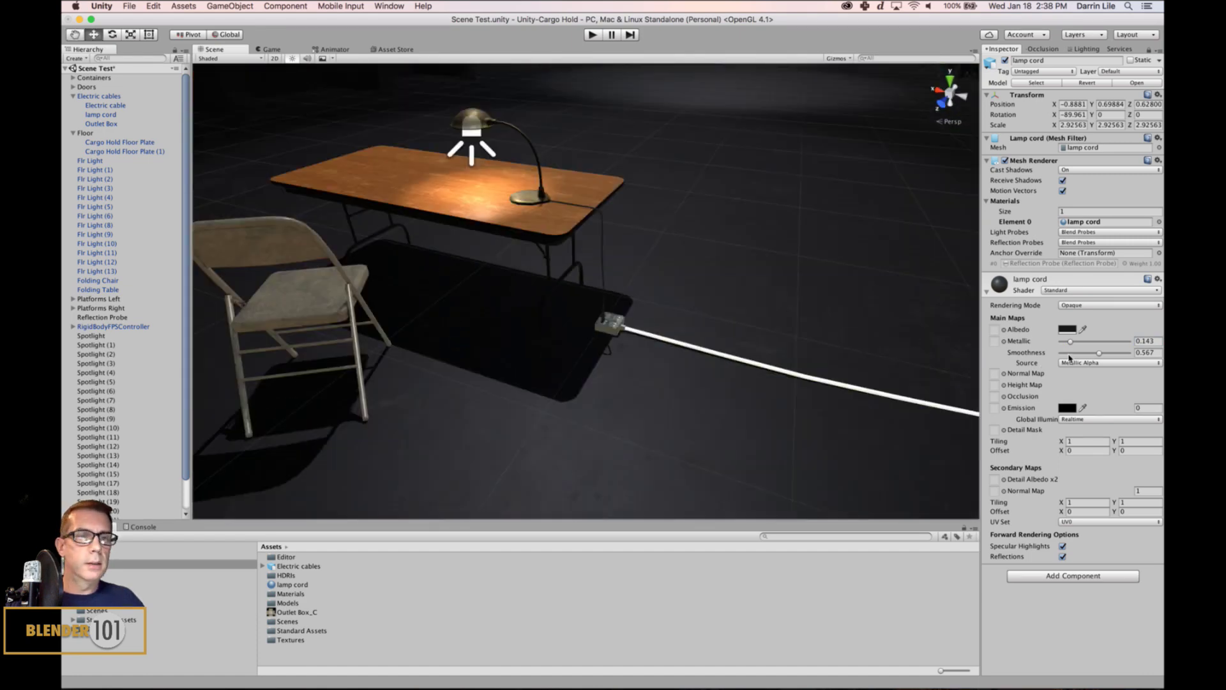
drag(1070, 341, 1074, 345)
click(1072, 330)
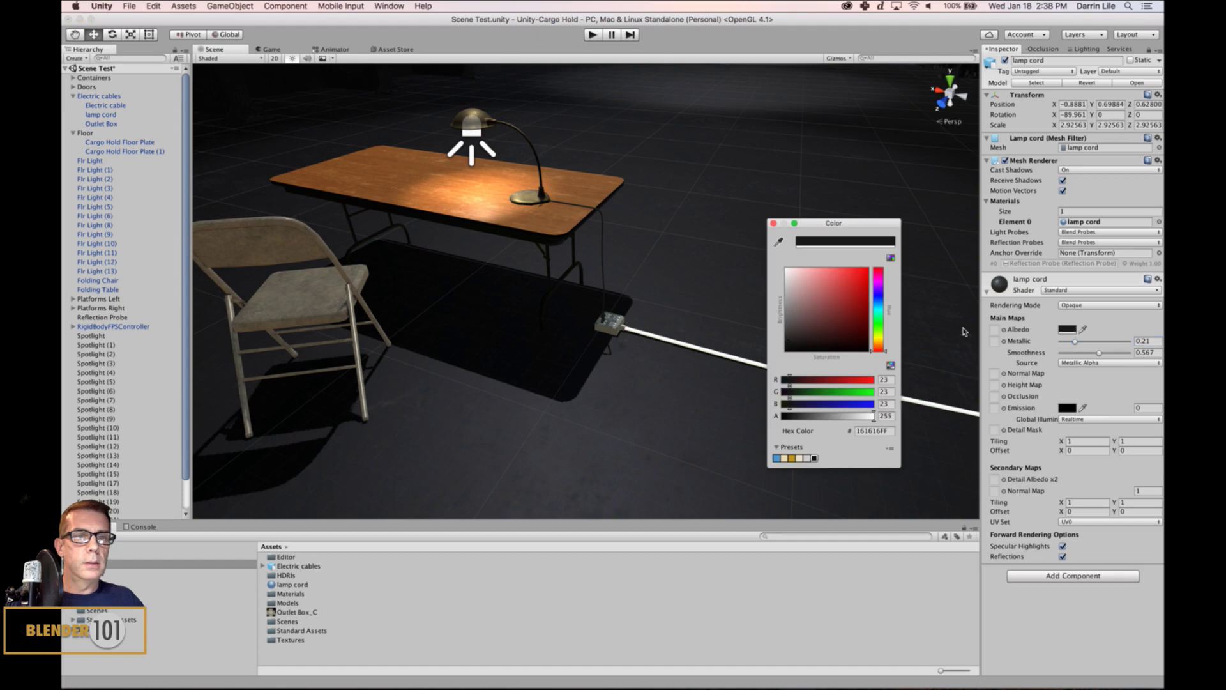
drag(799, 332, 782, 340)
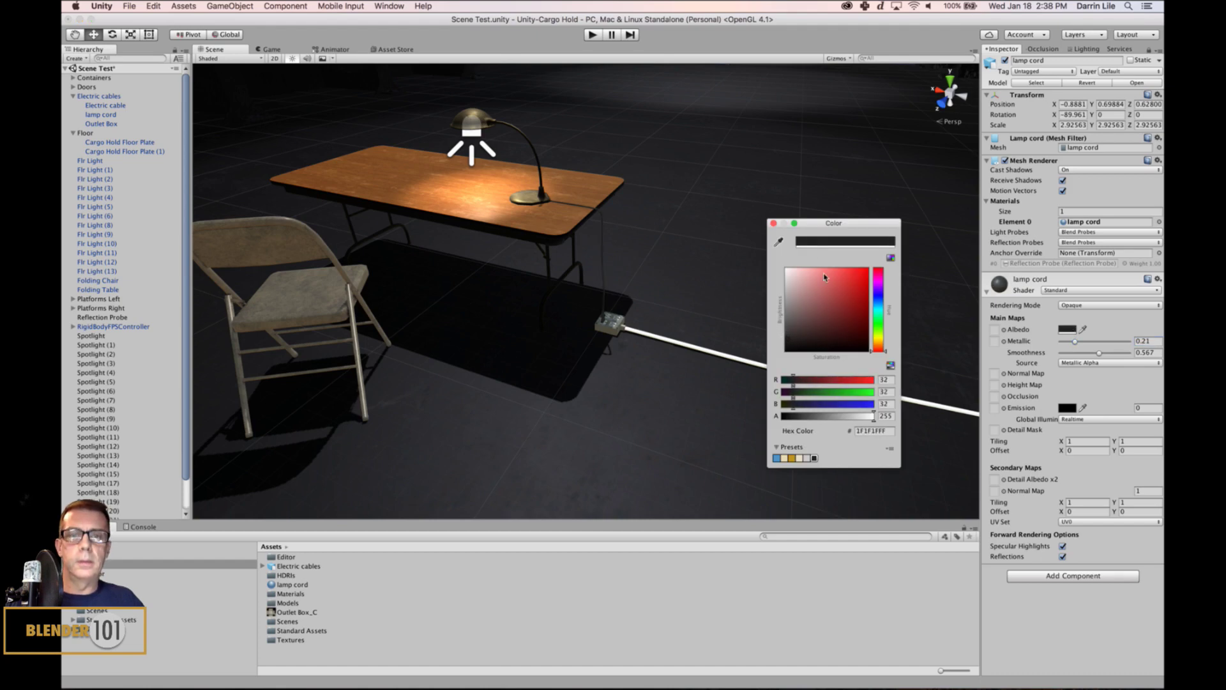
click(773, 223)
- Select the Electric cable object and unlock the Inspector so it shows the cable's properties
alt+drag(745, 266, 744, 359)
click(745, 358)
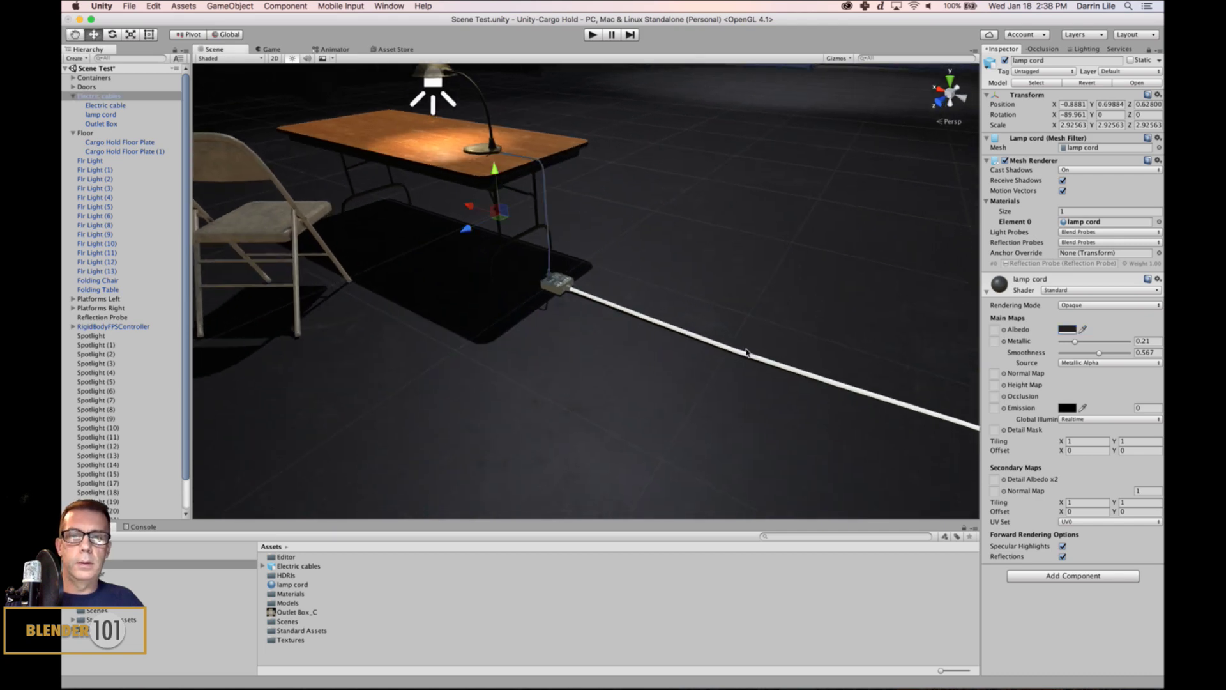
click(100, 106)
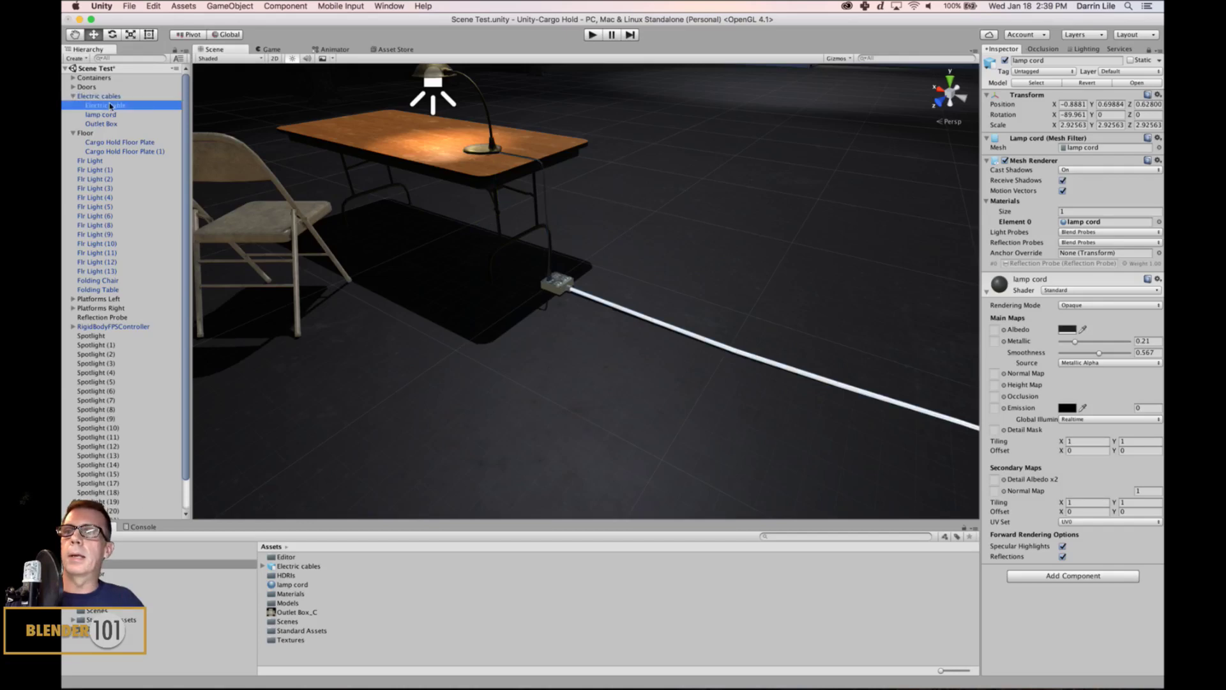
click(101, 124)
click(105, 105)
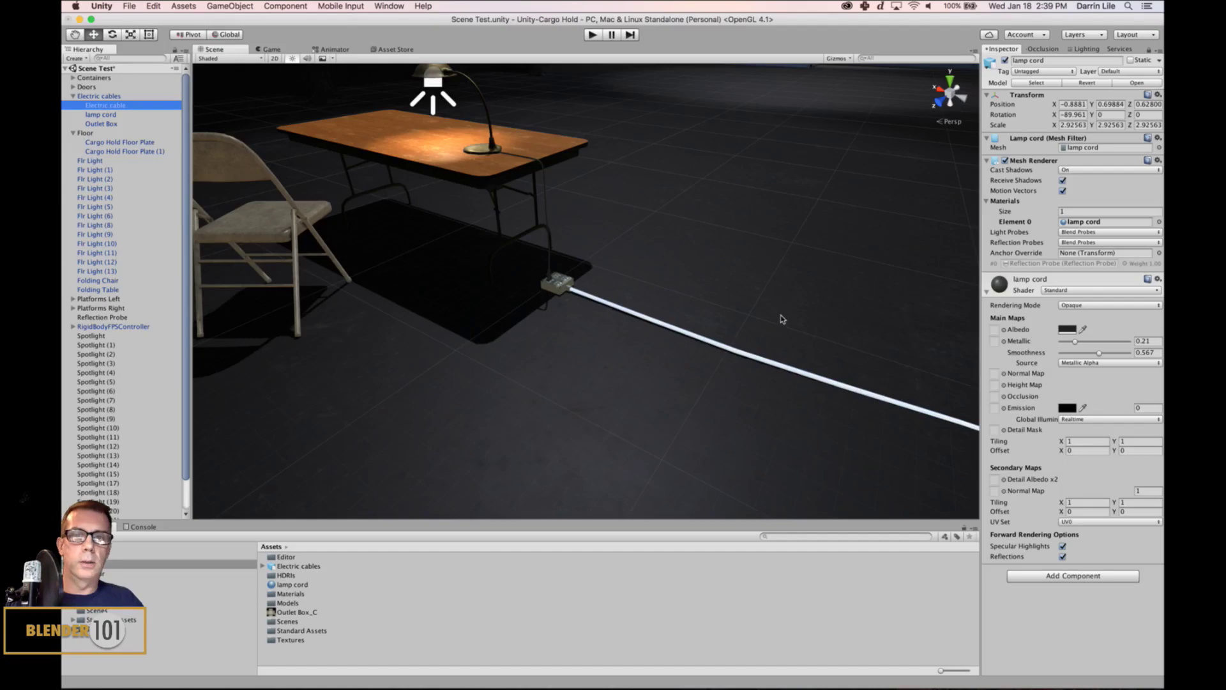
click(1150, 50)
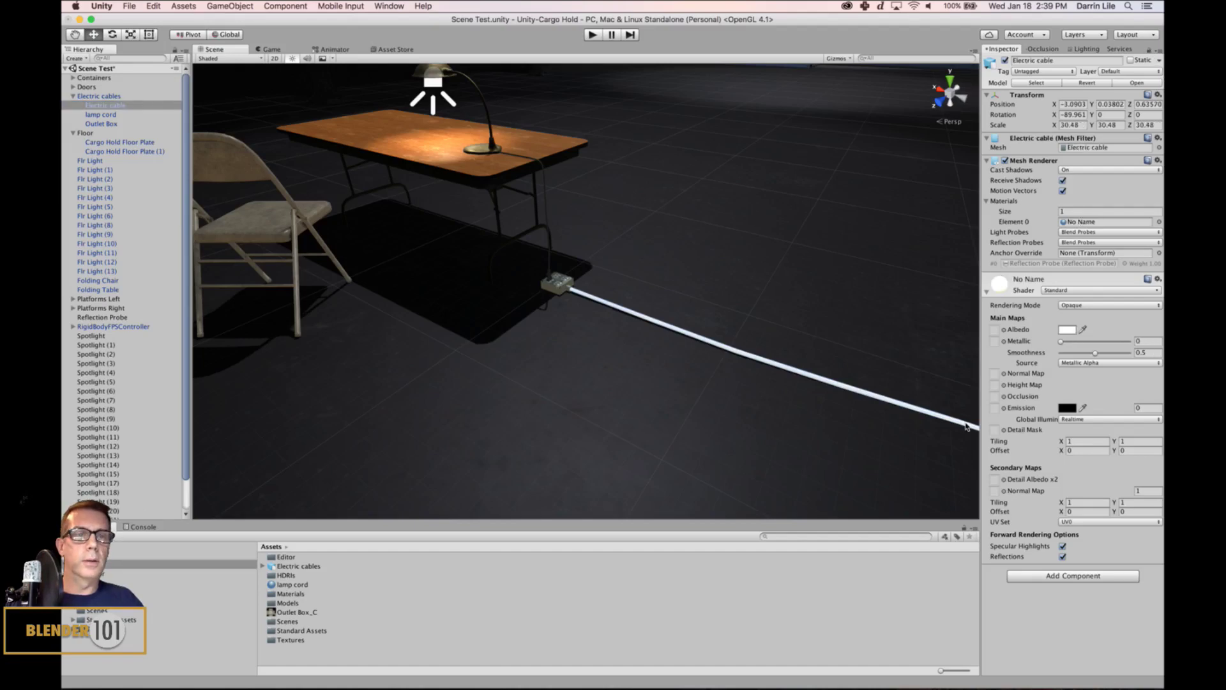
- Inspect the Standard shader used by the electric cable's No Name material
click(1030, 280)
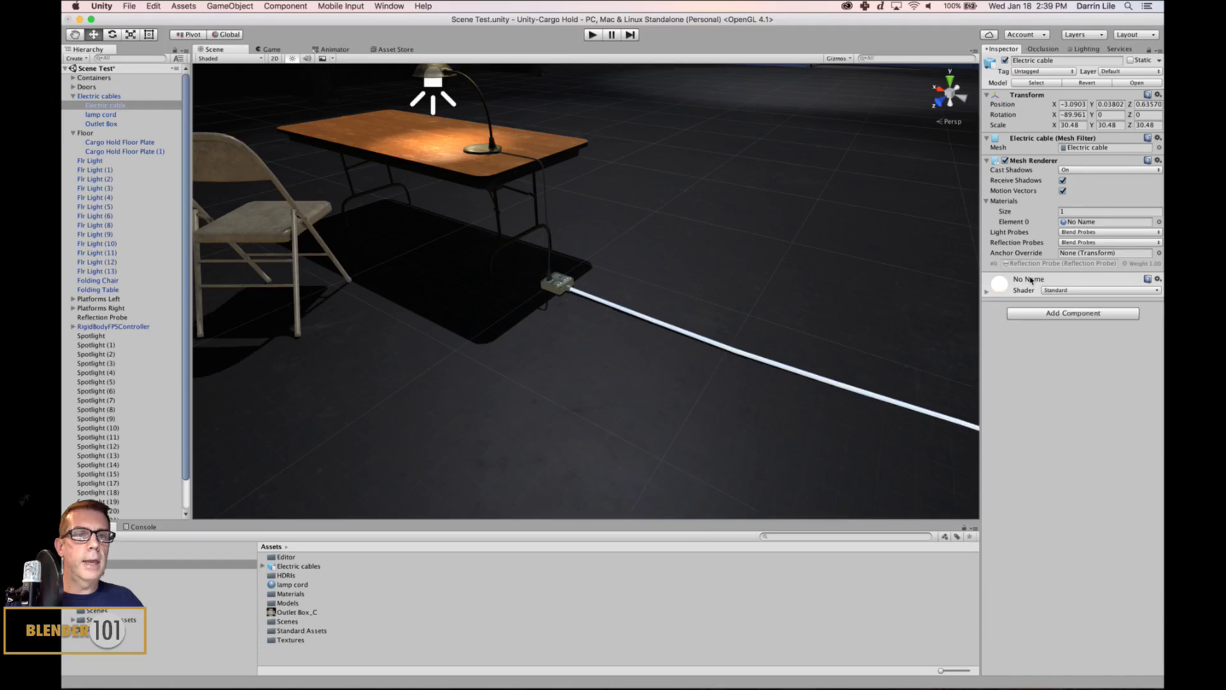
click(988, 291)
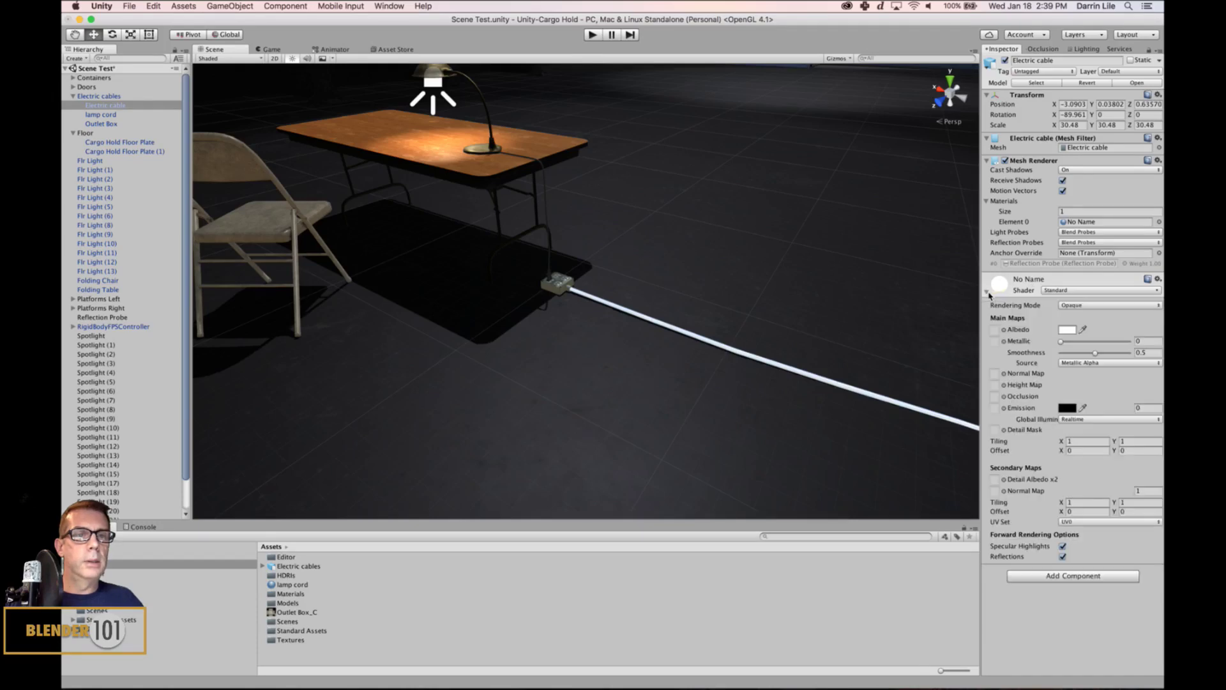
click(1158, 279)
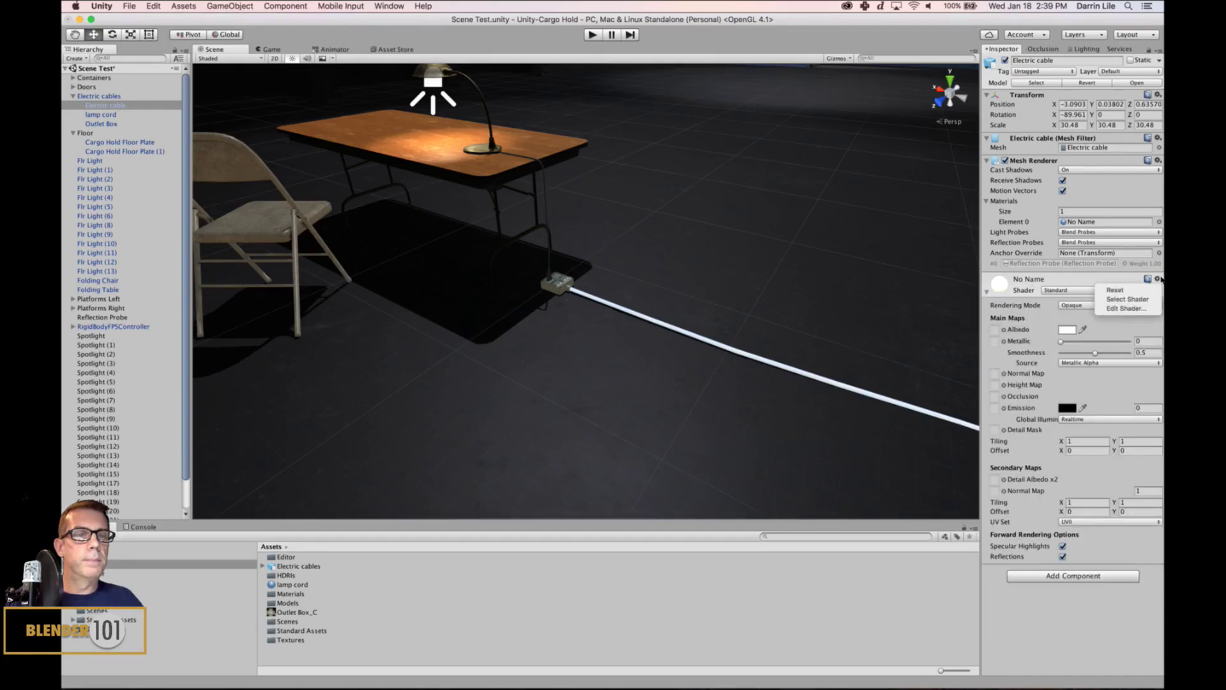
click(1129, 309)
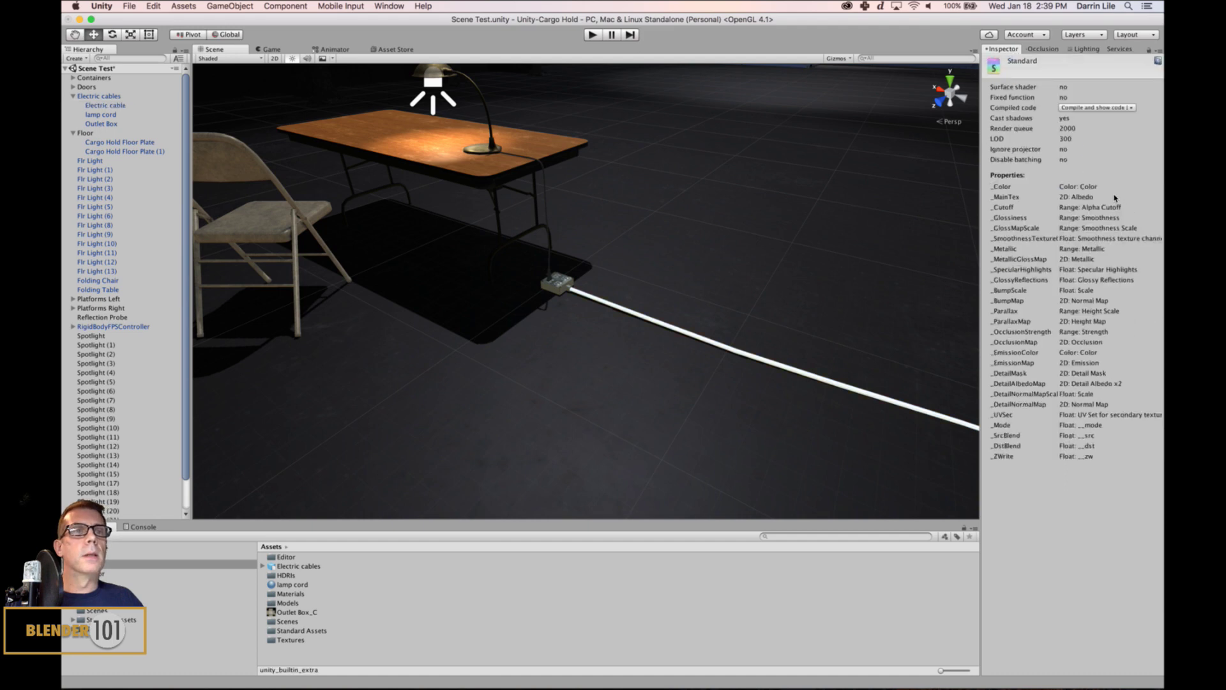
- Set the electric cable material's albedo to dark gray 343434 and lock the Inspector on the cable
click(105, 105)
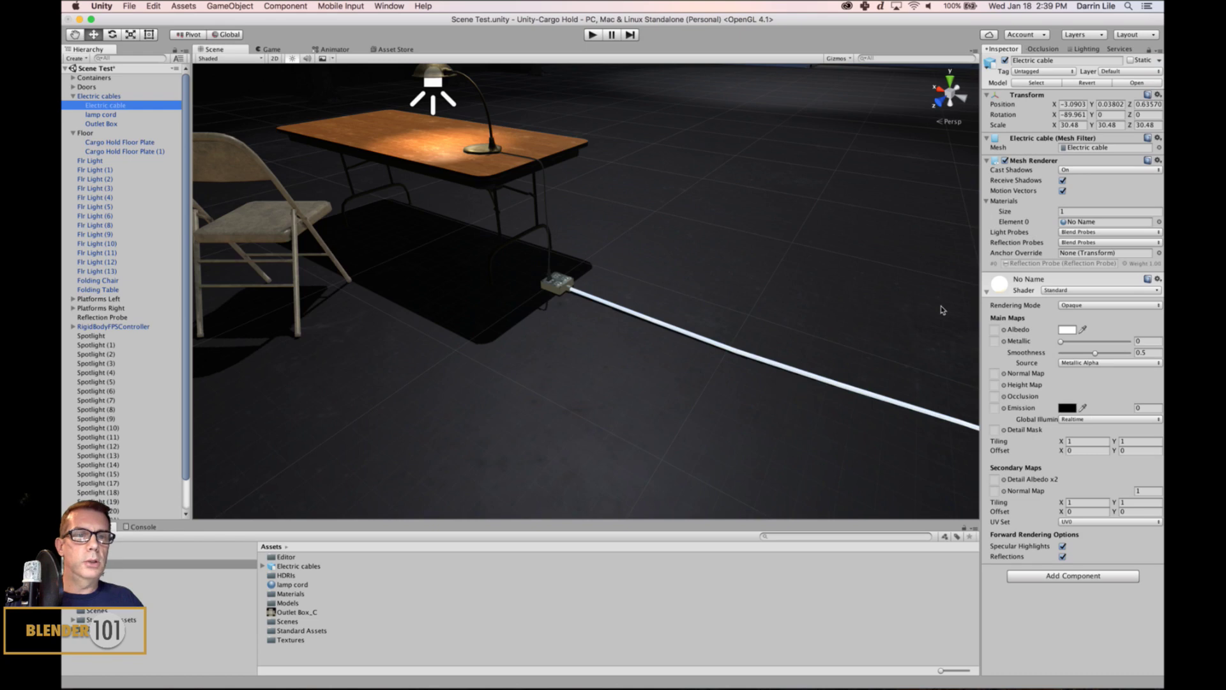
click(1066, 329)
drag(783, 289, 768, 334)
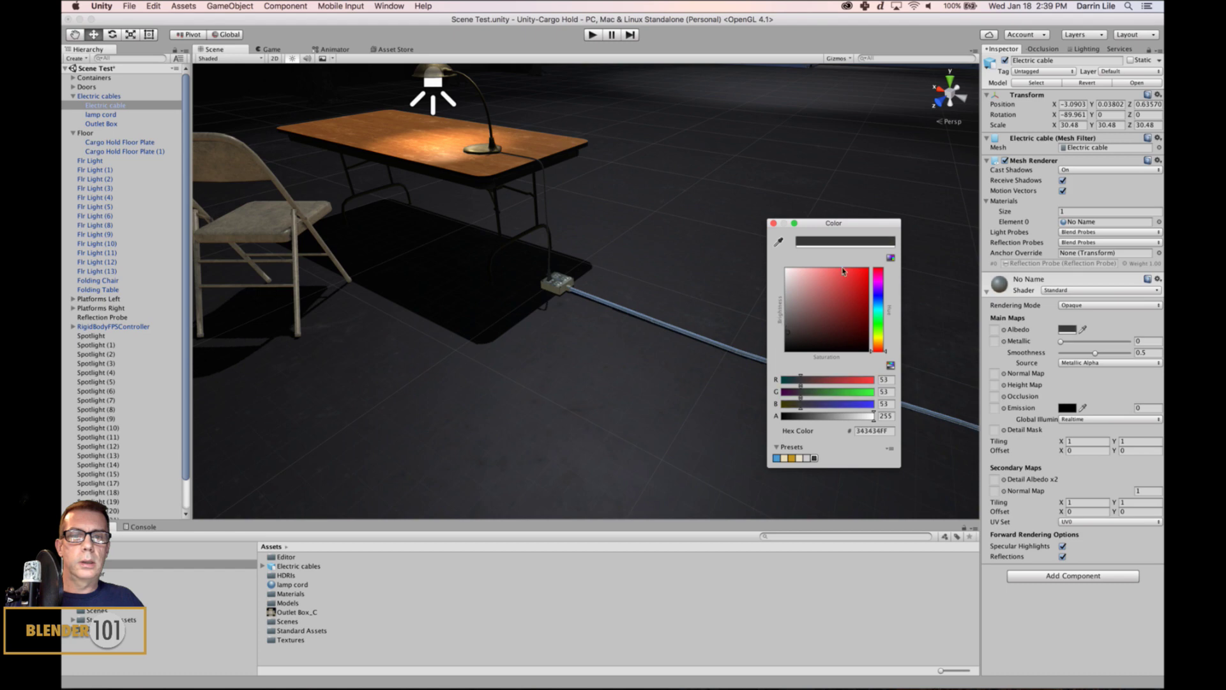
click(1148, 51)
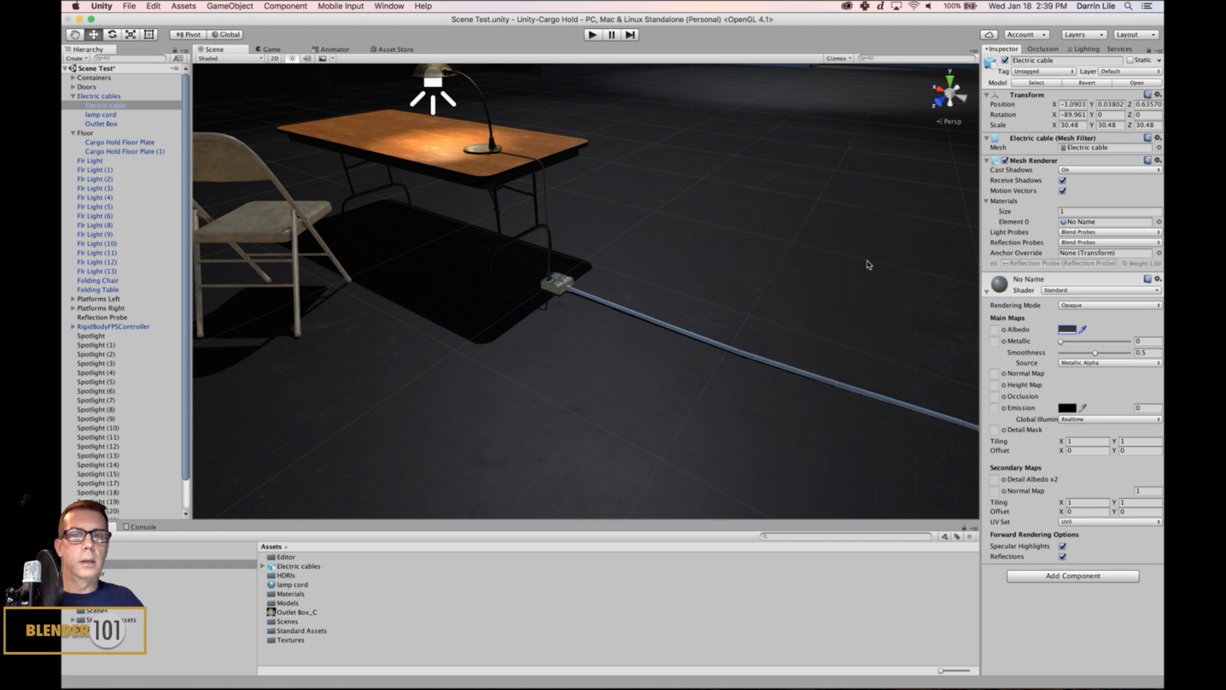
- Deselect the cable, darken its material's albedo to near-black, and set metallic to 0.168 and smoothness to 0.282
click(864, 266)
click(1063, 329)
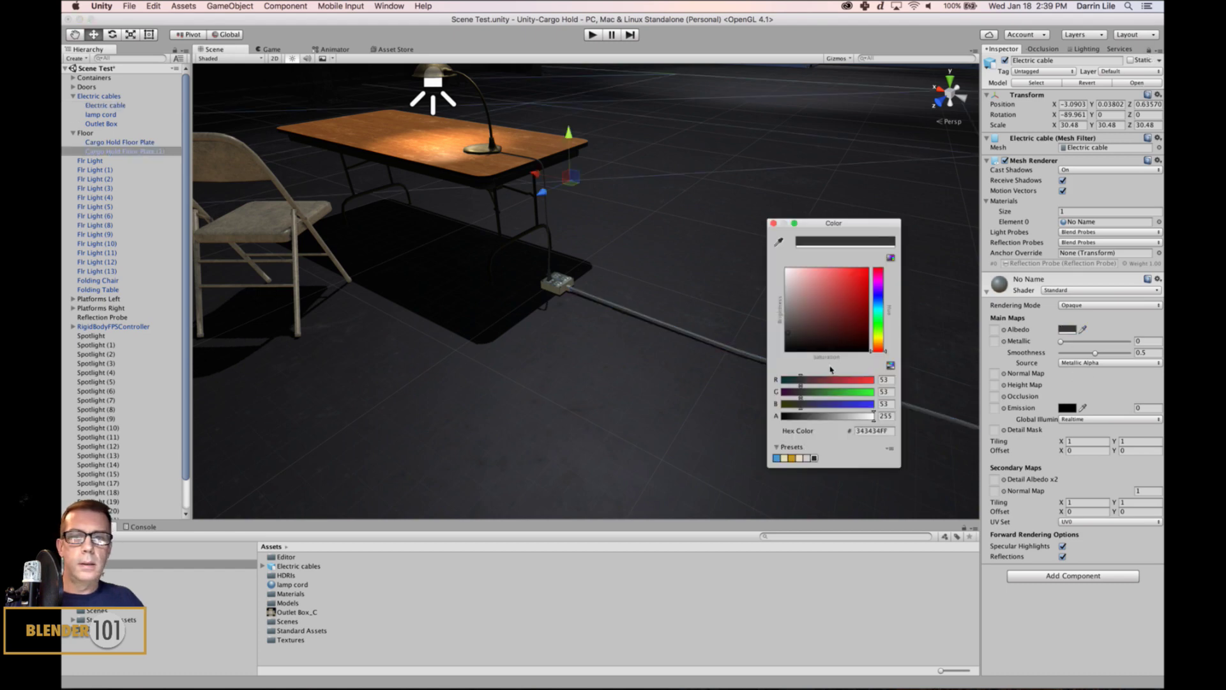
drag(807, 306, 784, 342)
click(773, 223)
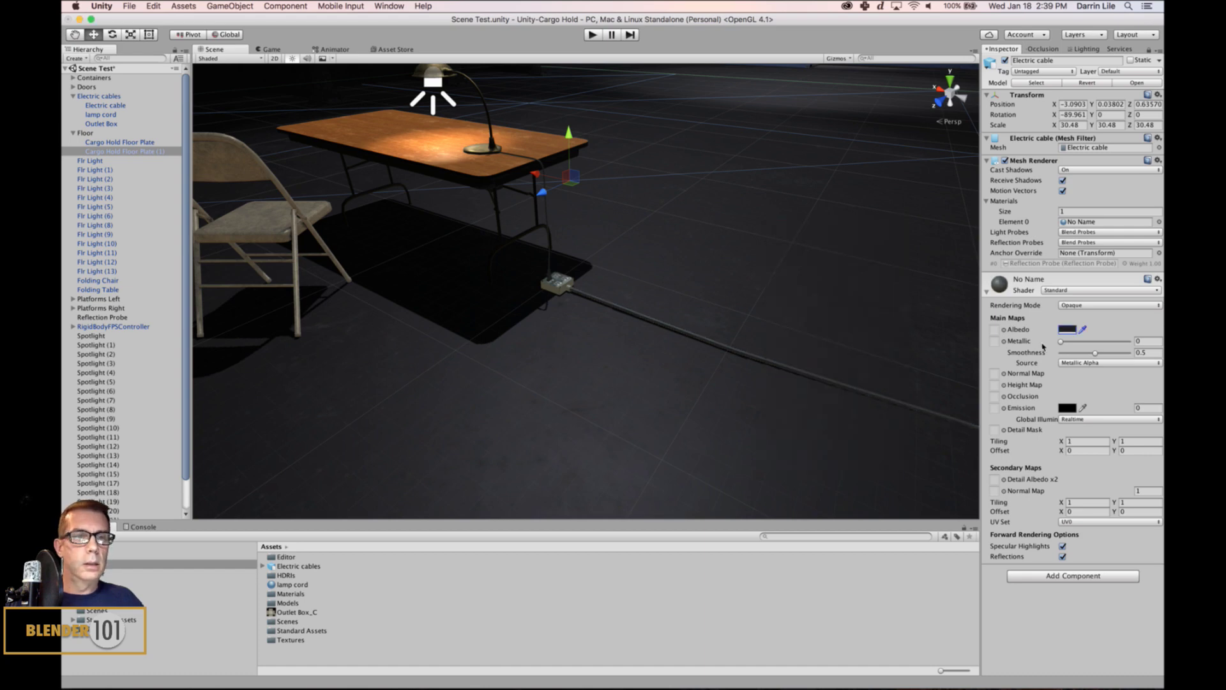
drag(1061, 342, 1080, 353)
- Examine the electric cable, outlet box and lit table in the scene from several distances and angles
scroll(700, 389, up, 2)
scroll(701, 385, down, 5)
alt+drag(789, 401, 894, 417)
scroll(650, 362, up, 5)
scroll(687, 383, up, 5)
scroll(894, 418, down, 5)
alt+drag(616, 374, 629, 419)
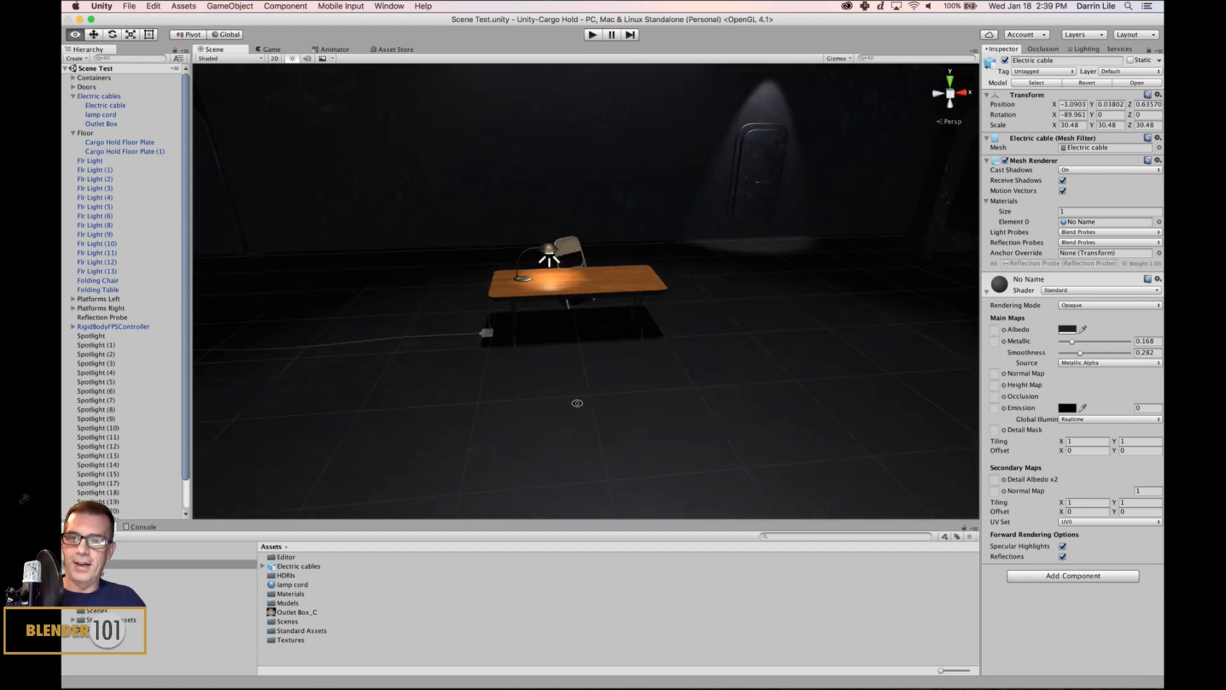
mouse_move(575, 402)
alt+mouse_down()
mouse_move(634, 402)
mouse_move(596, 407)
alt+mouse_up()
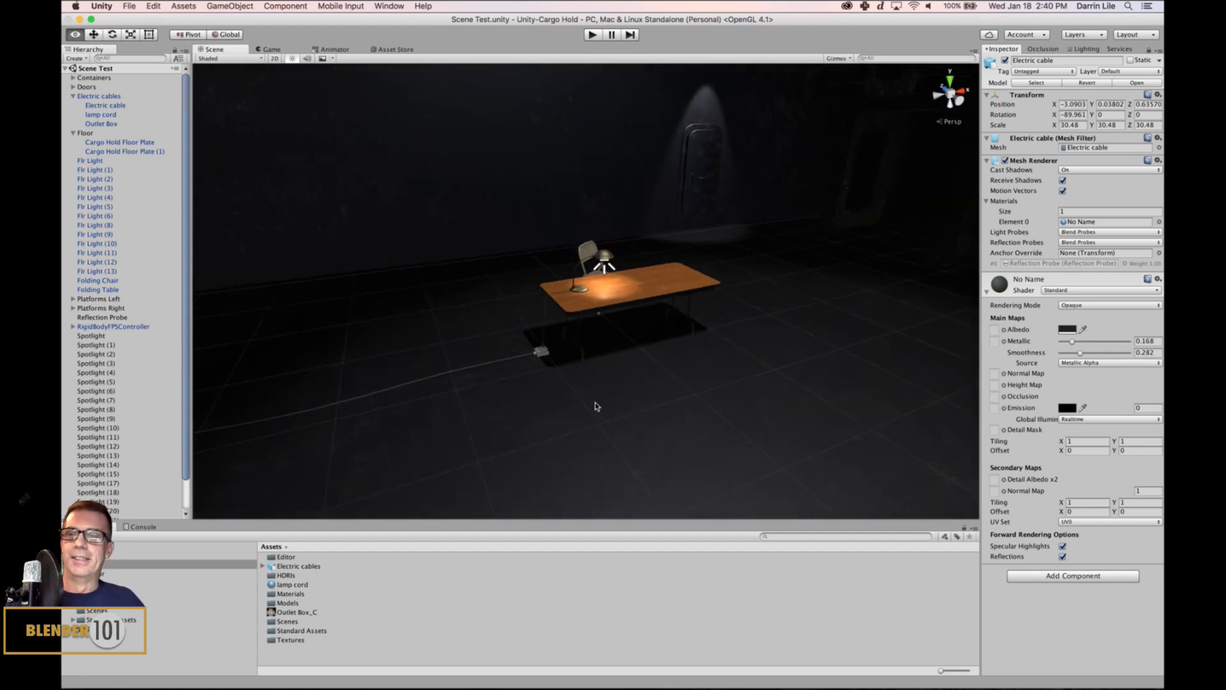
- Collapse the Floor and Electric cables groups and create an empty game object named Spotlights
click(72, 134)
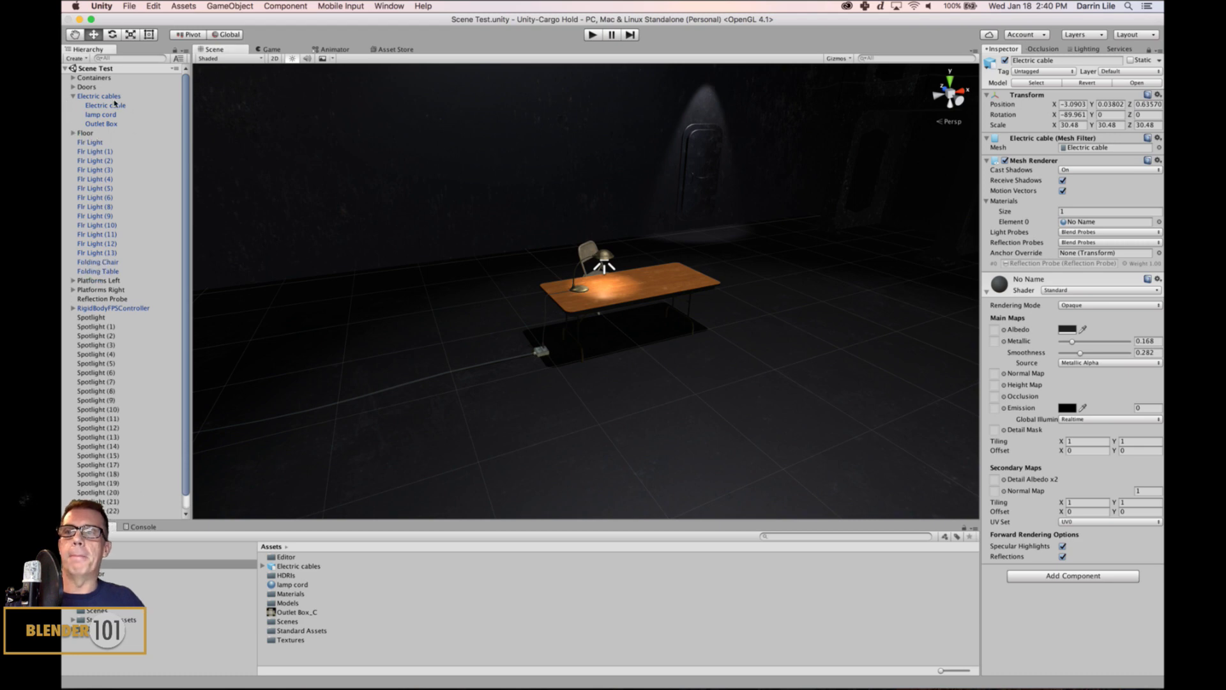
click(73, 95)
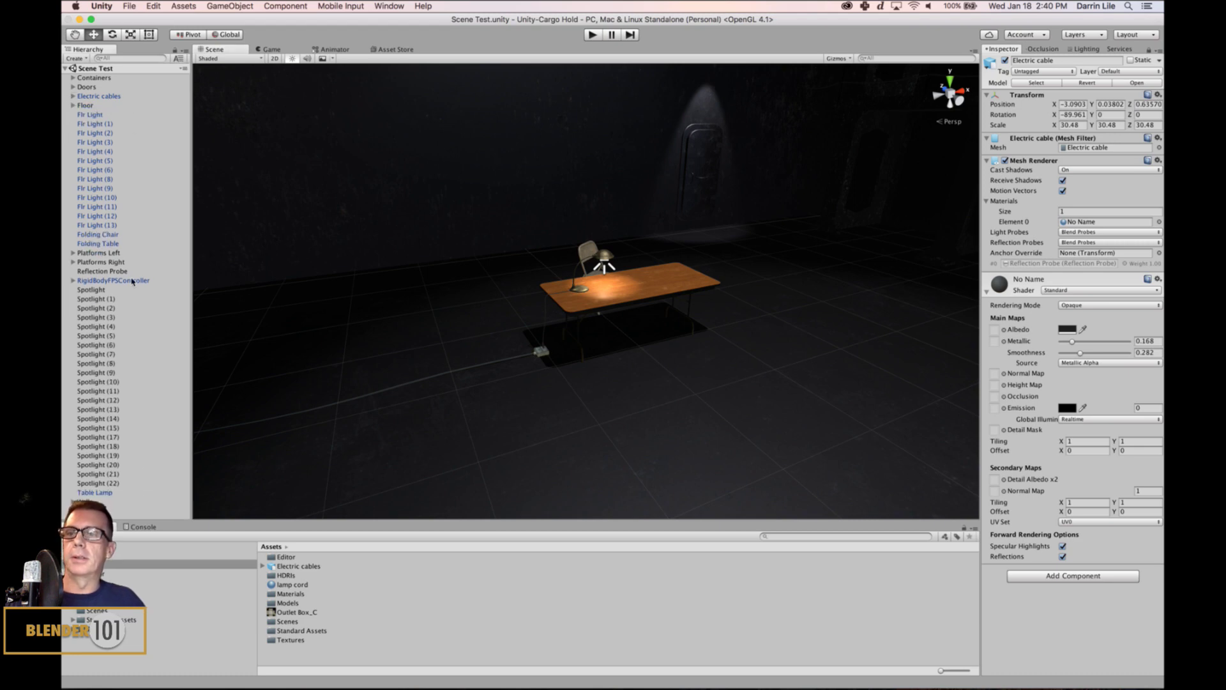
right_click(111, 508)
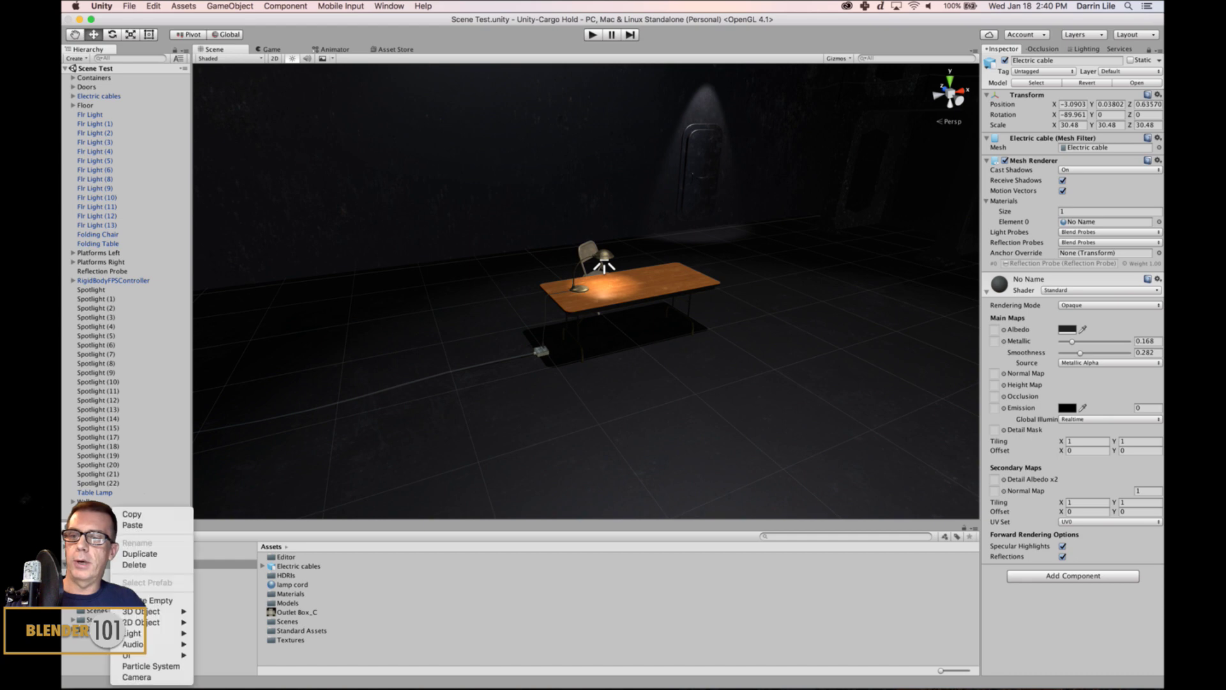
click(187, 601)
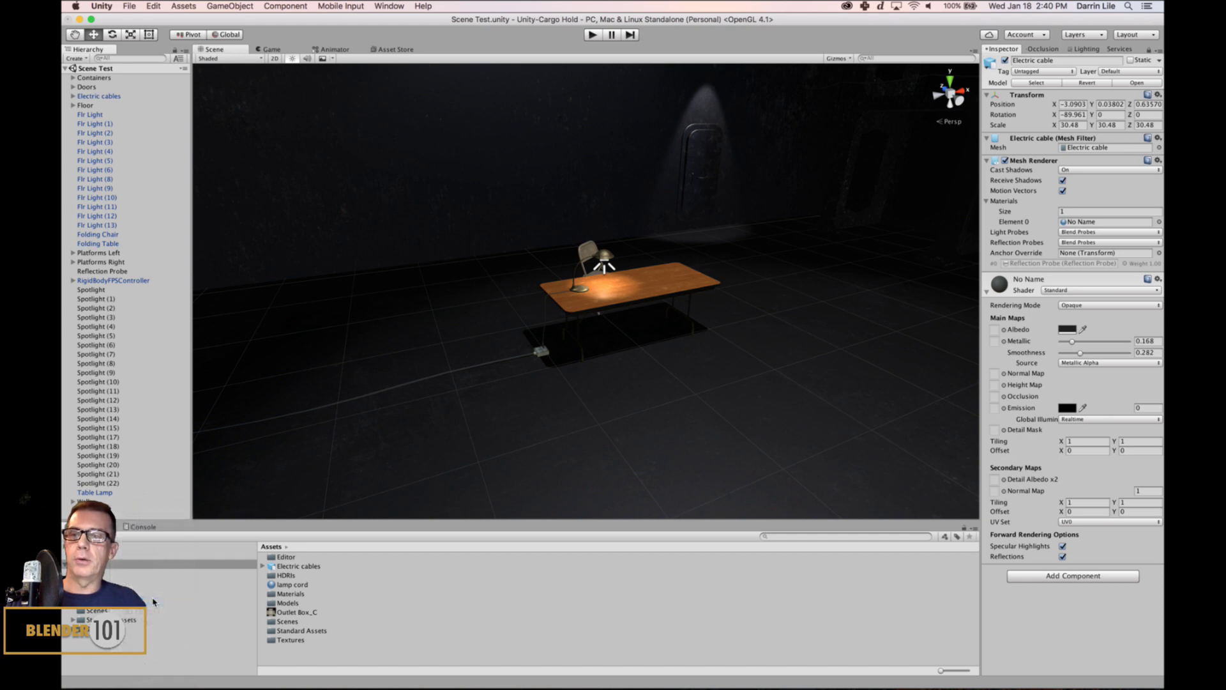
click(133, 254)
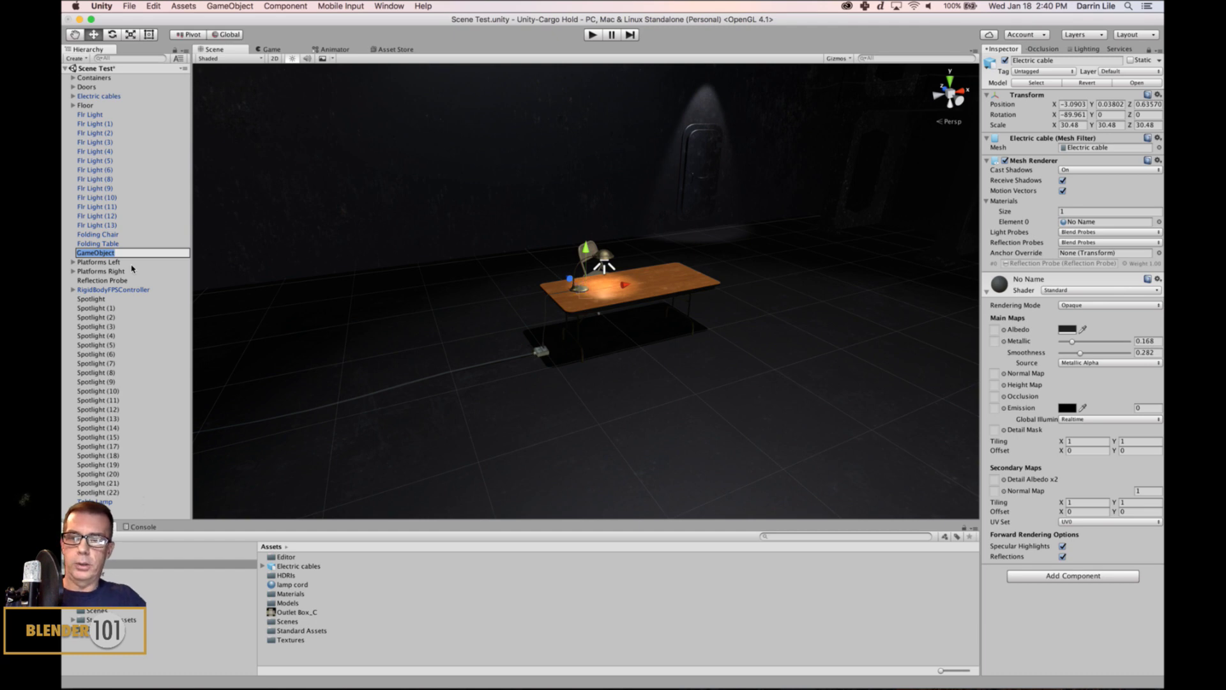
text(Spotlights)
key(Return)
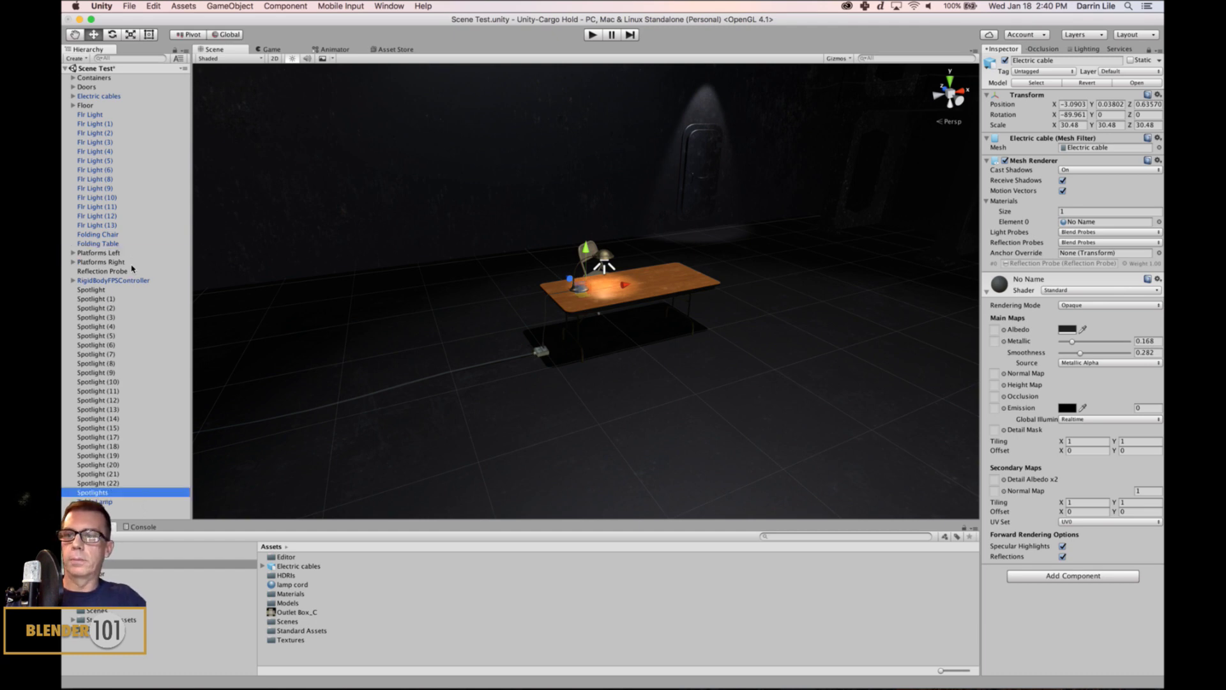
- Parent all the objects from Spotlight through Spotlight (22) under the Spotlights object
click(92, 483)
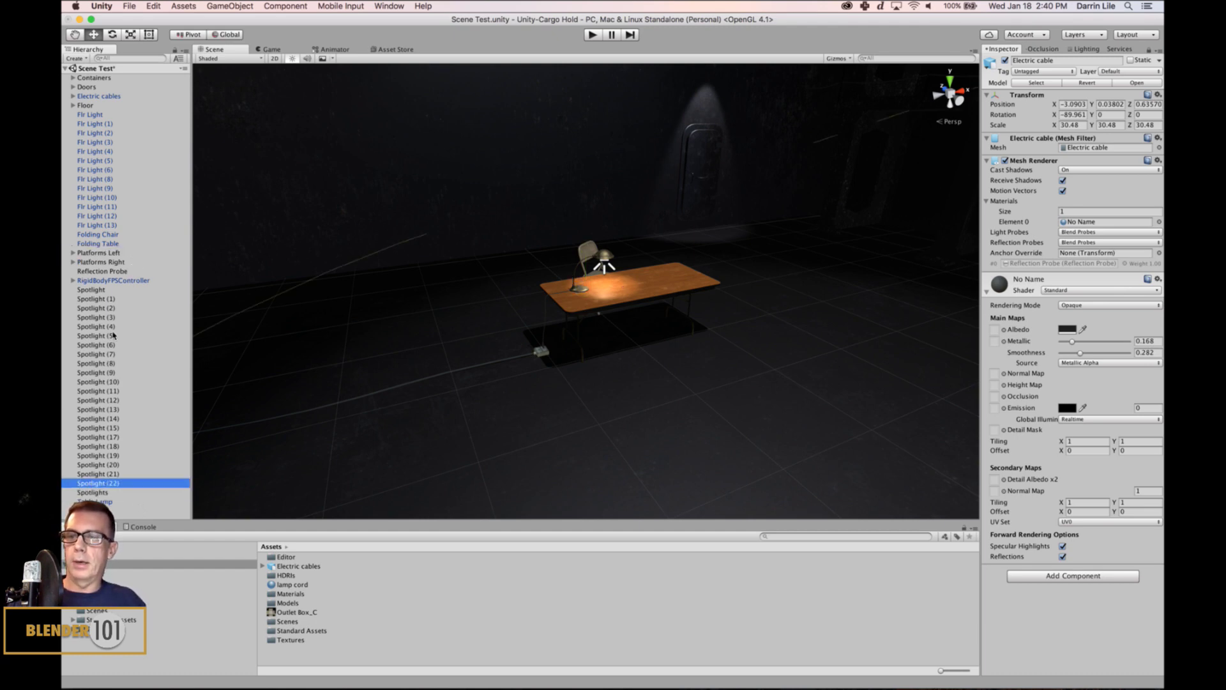
shift+click(100, 290)
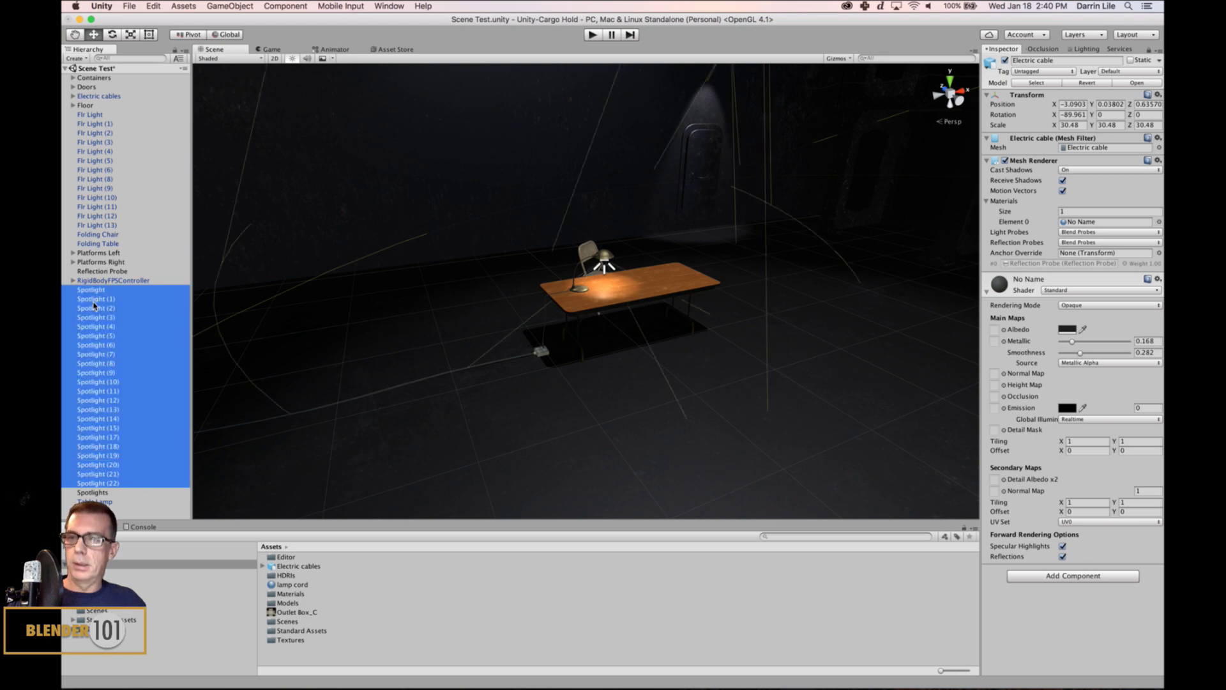
drag(90, 296, 87, 492)
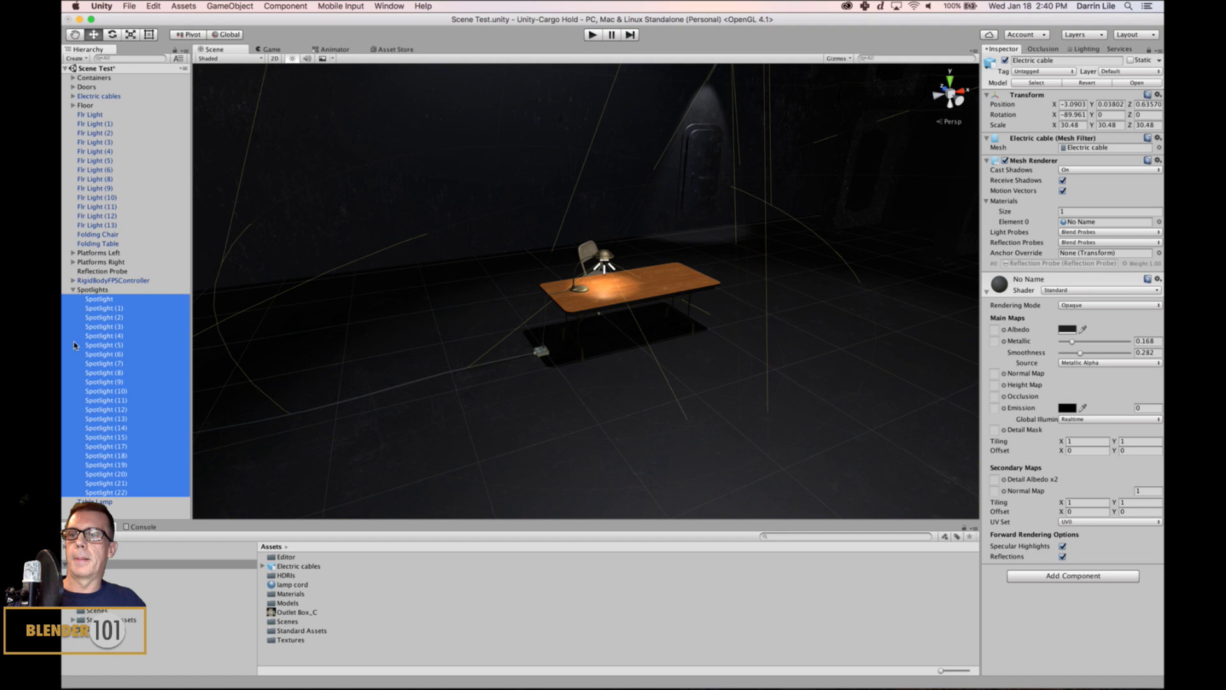
- Collapse the Spotlights group in the Hierarchy and clear the selection
click(73, 290)
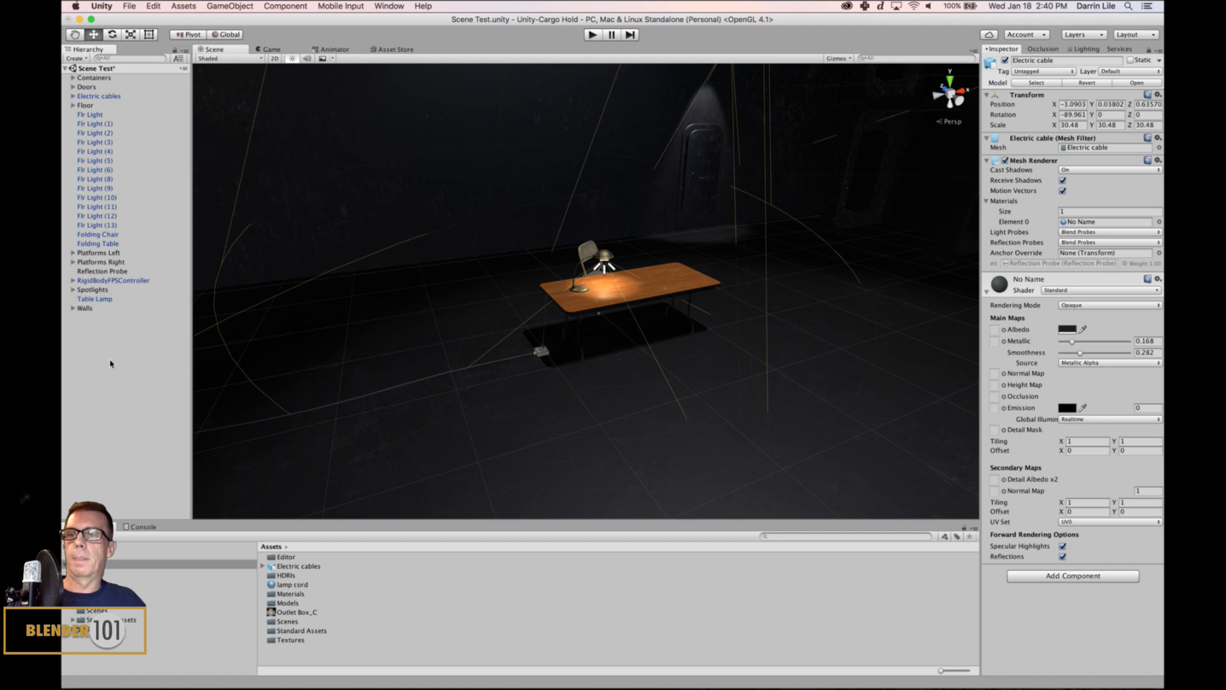
click(96, 291)
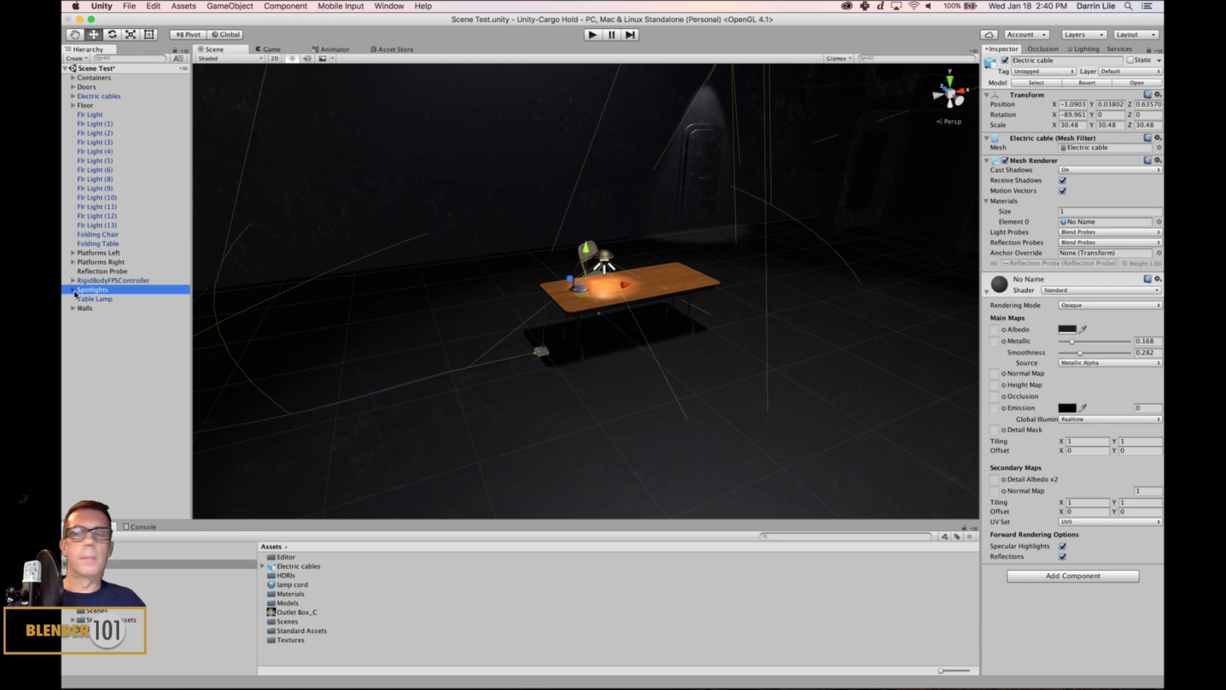
click(93, 281)
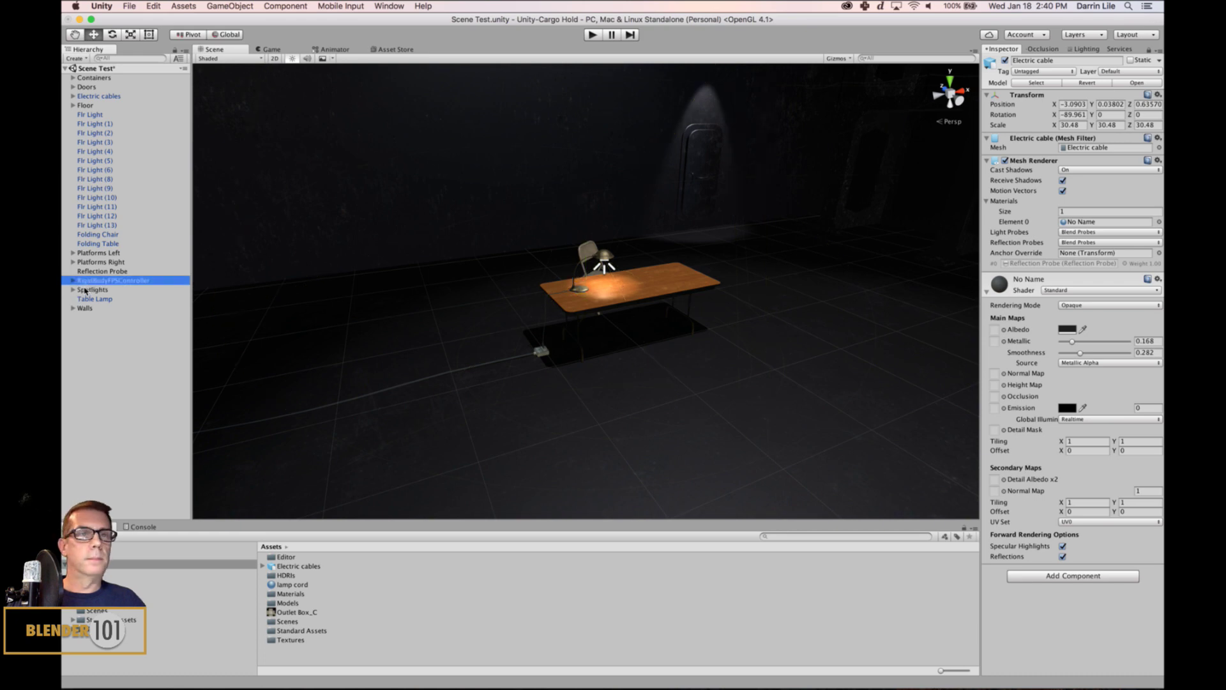
click(85, 291)
click(88, 352)
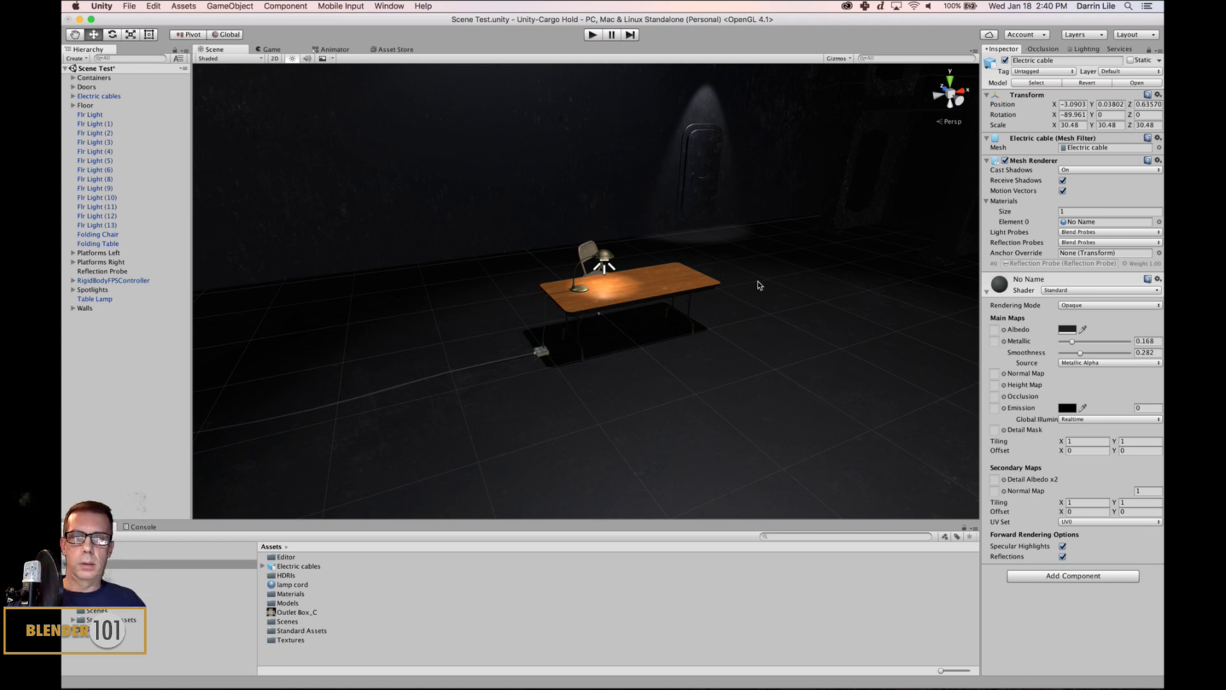
- Create an empty game object at the root of the scene to hold the floor lights
scroll(758, 294, down, 5)
right_drag(754, 331, 894, 316)
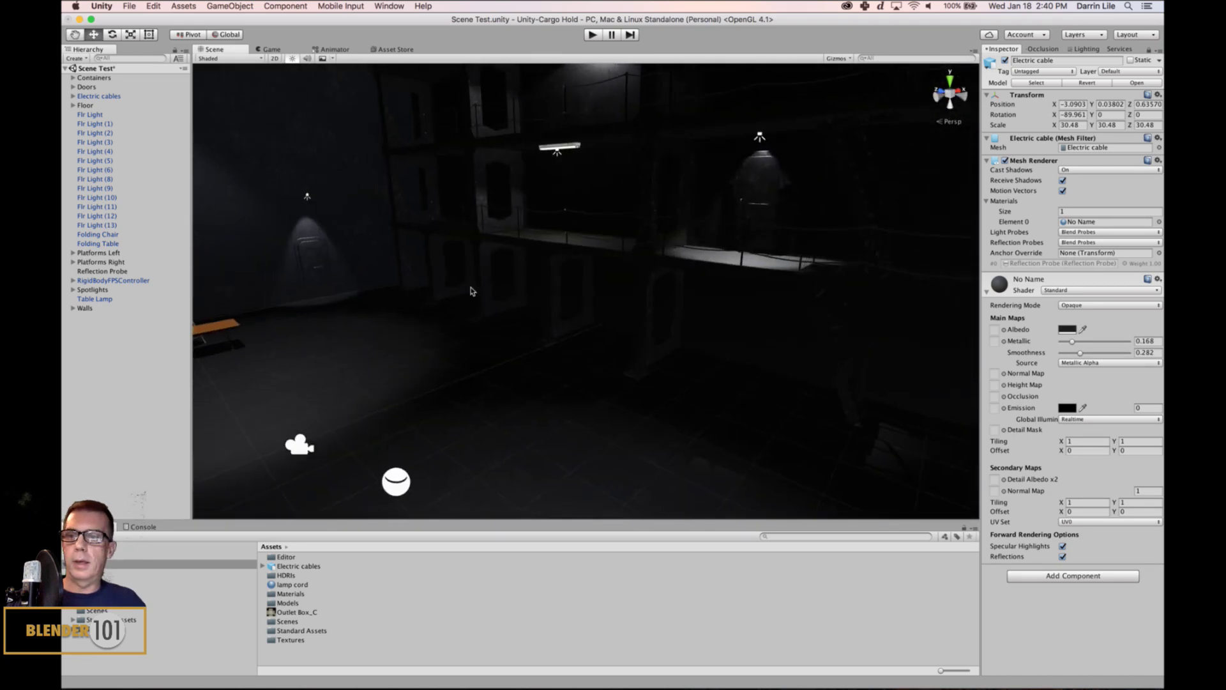
click(95, 115)
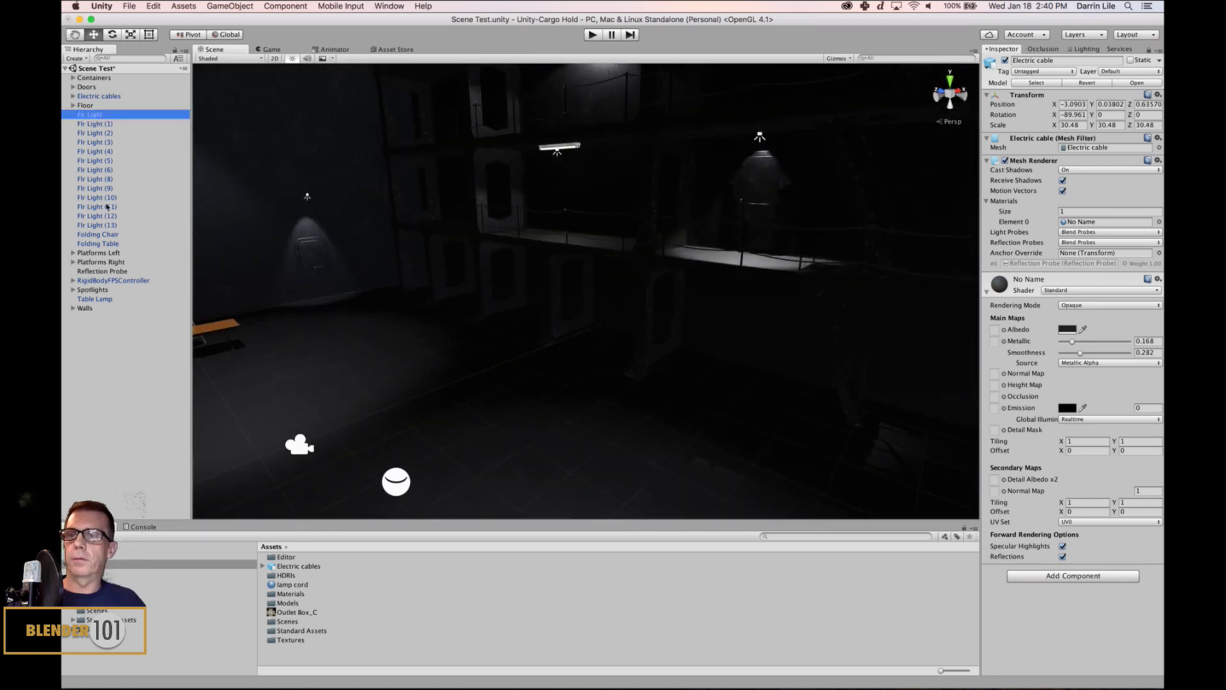
shift+click(97, 225)
click(122, 408)
right_click(122, 432)
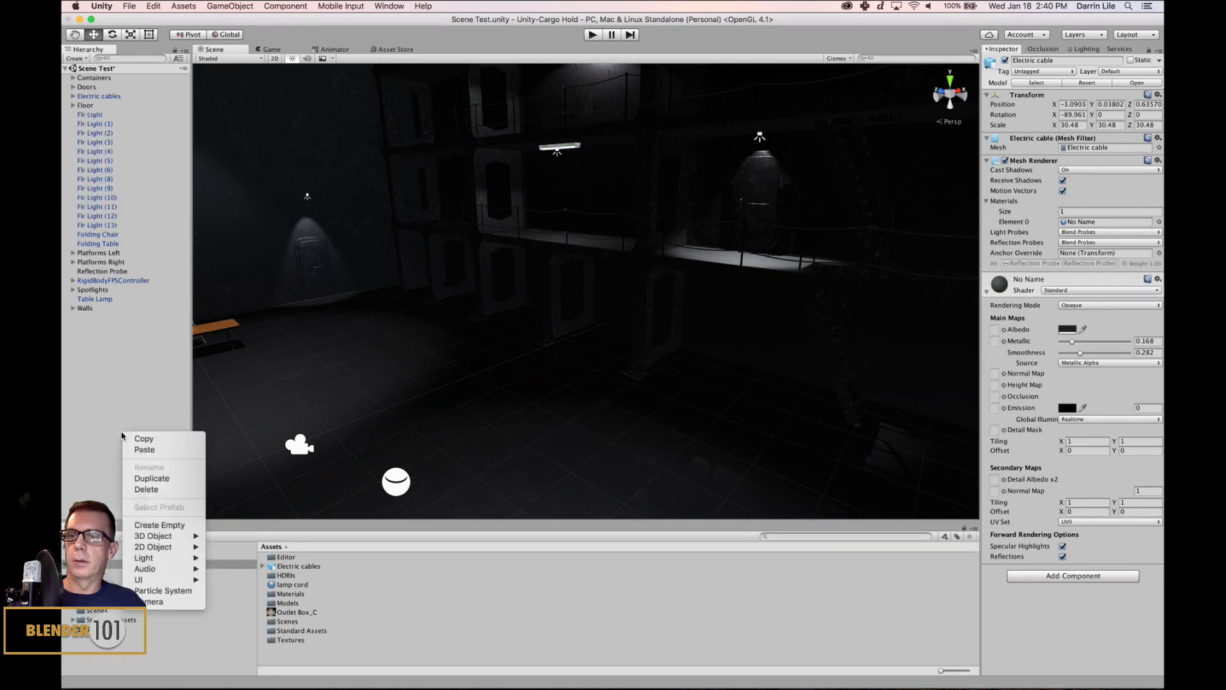
click(153, 524)
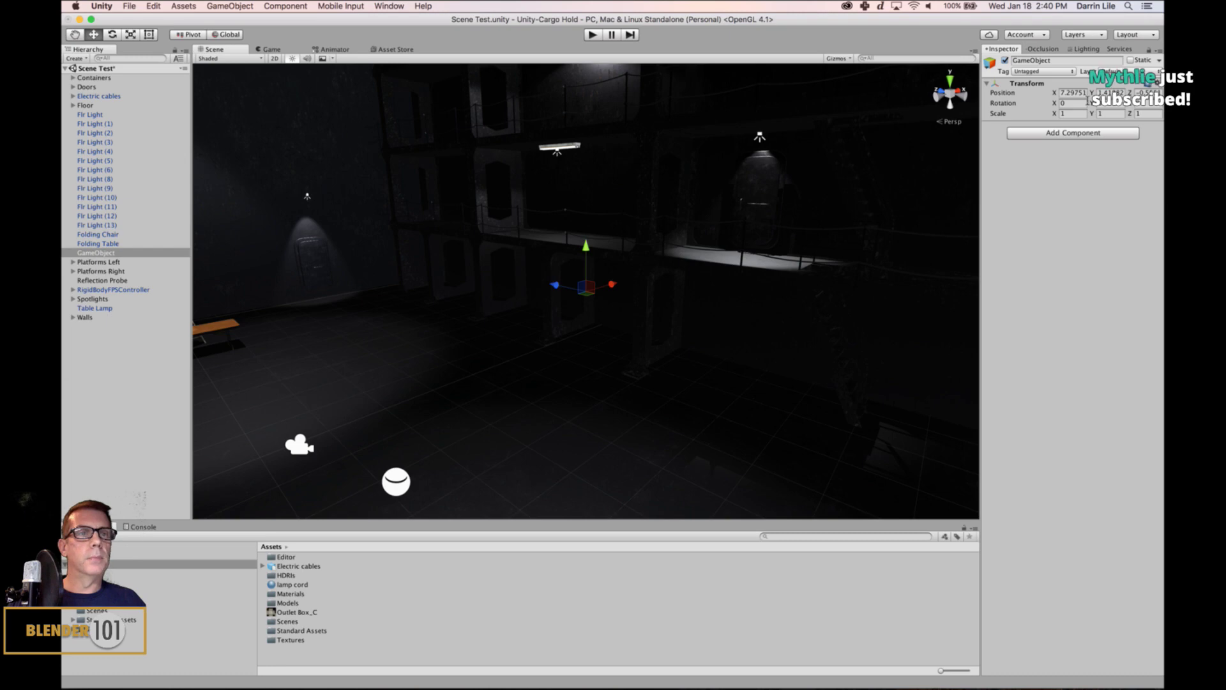
- Set the new empty object's position to 0, 0, 0 and rename it Flr Lights
click(1081, 94)
text(0)
key(Tab)
text(0)
key(Tab)
text(0)
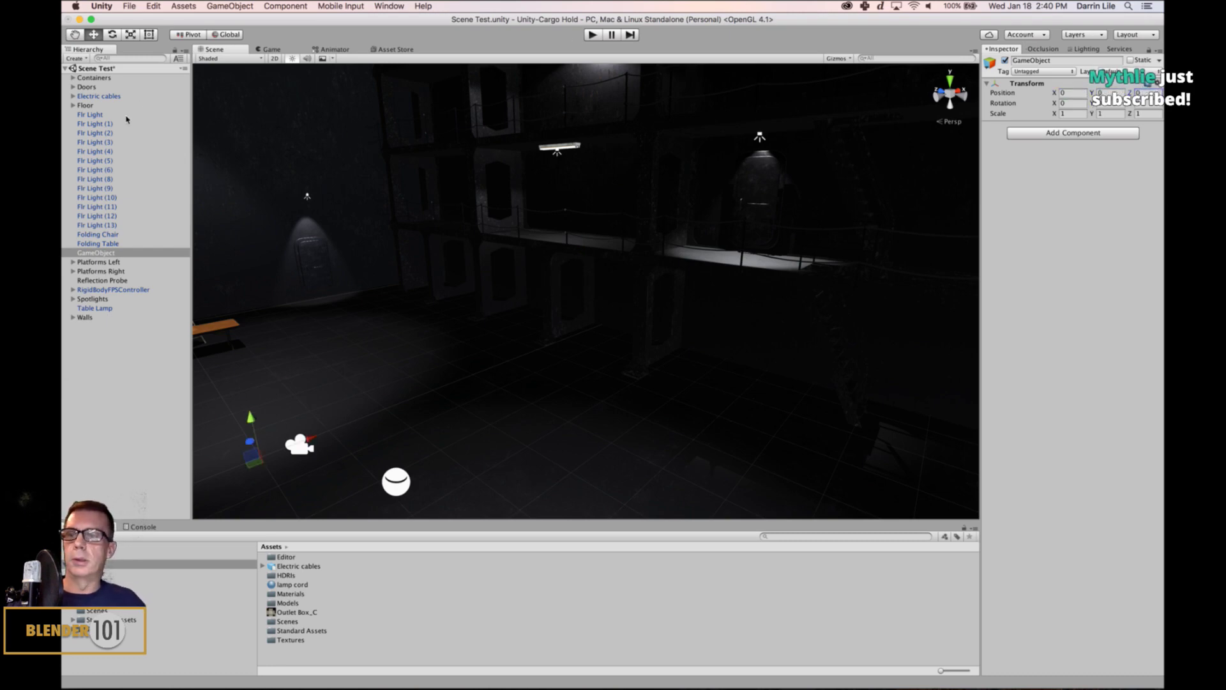
click(131, 253)
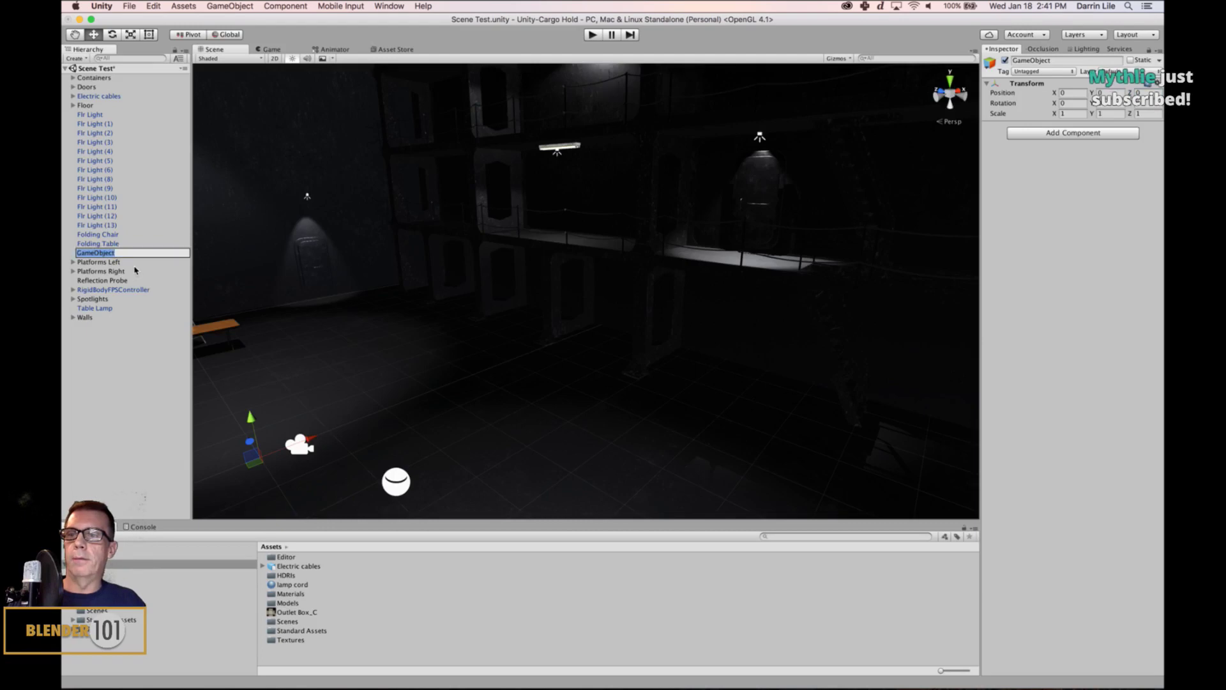
text(Flr)
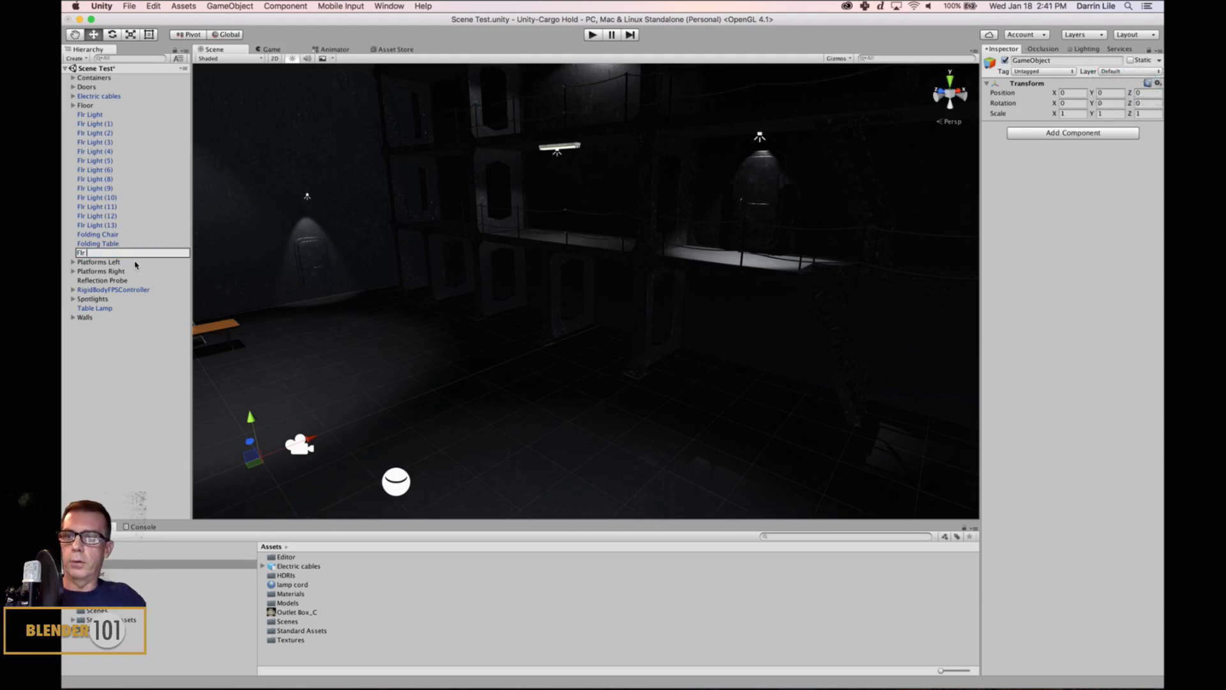
text( Lights)
key(Return)
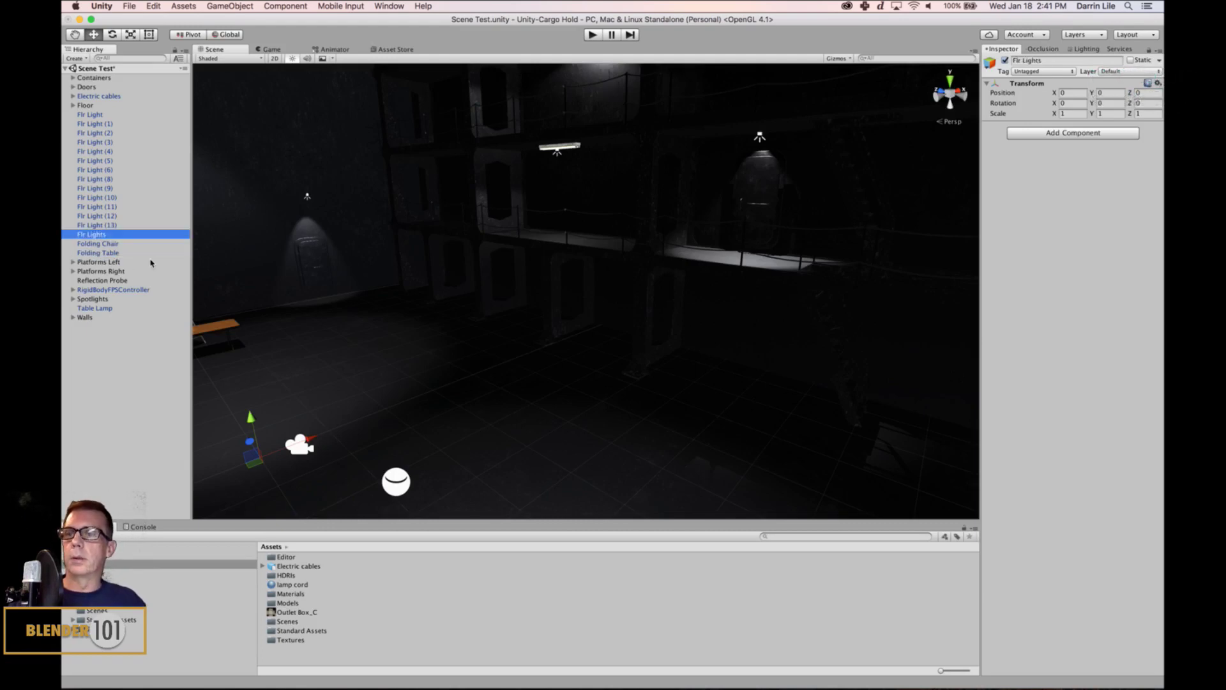
- Parent all the objects from Flr Light through Flr Light (13) under Flr Lights and collapse the group
click(101, 225)
shift+click(90, 115)
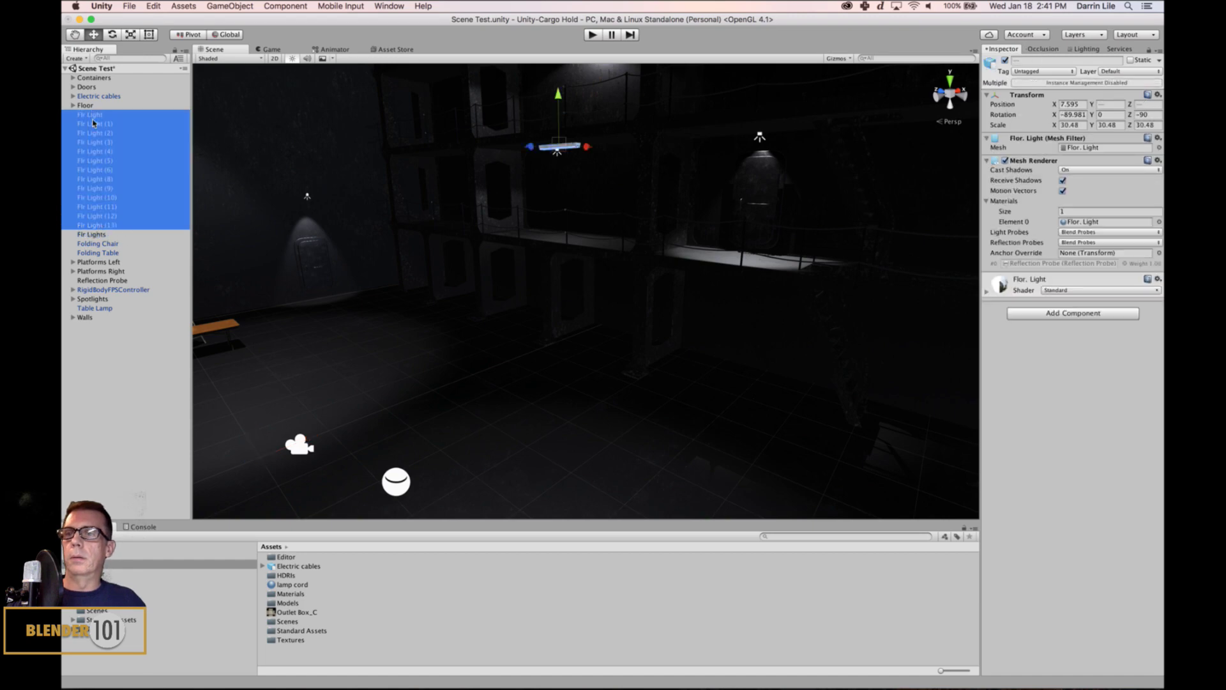
drag(94, 210, 96, 234)
click(75, 116)
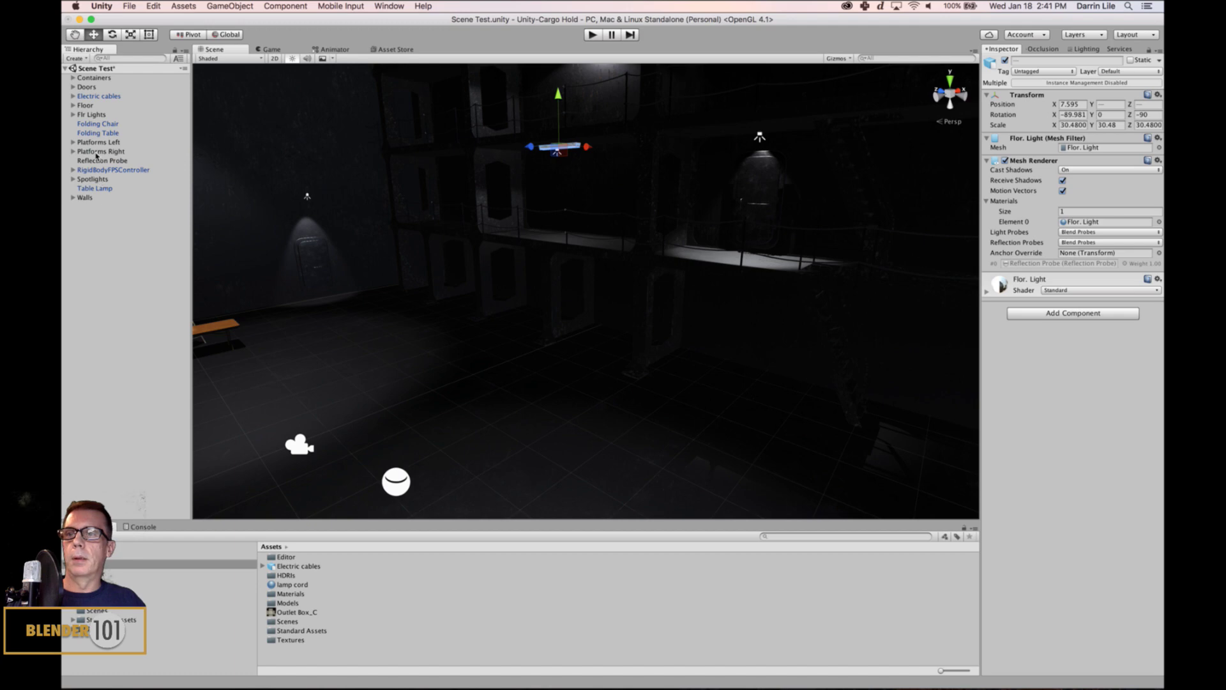
- Move all the objects from Spotlight through Spotlight (22) out of the Spotlights group to the scene root
click(93, 180)
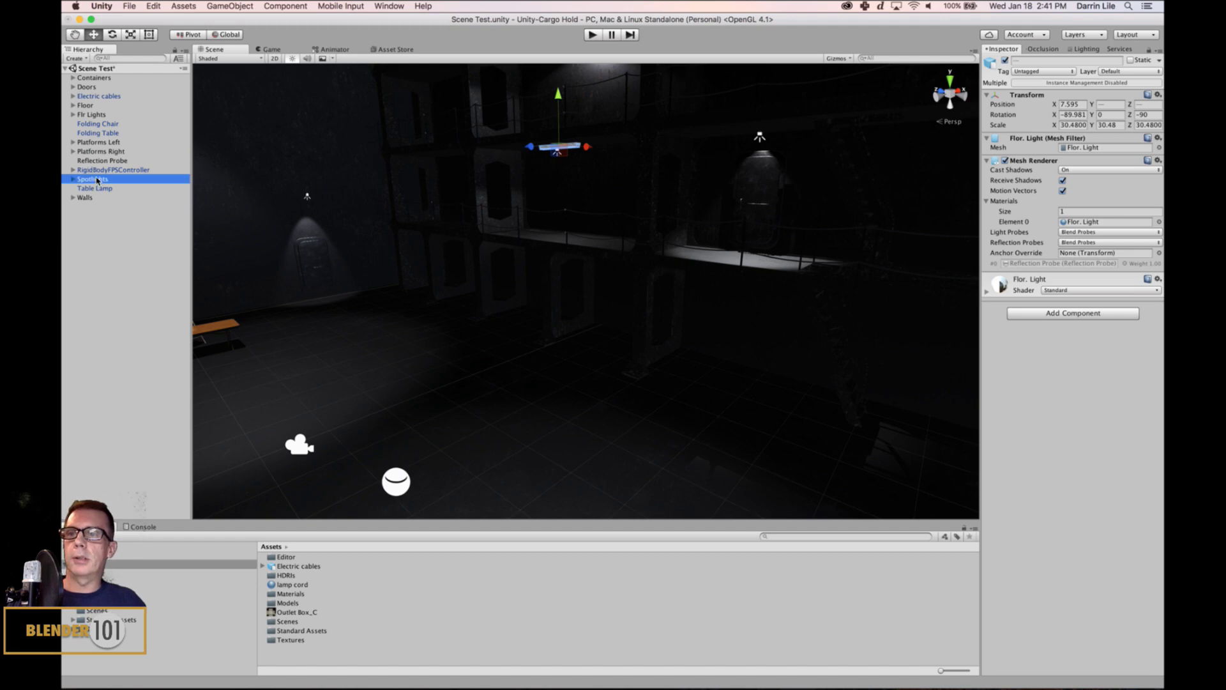
click(73, 179)
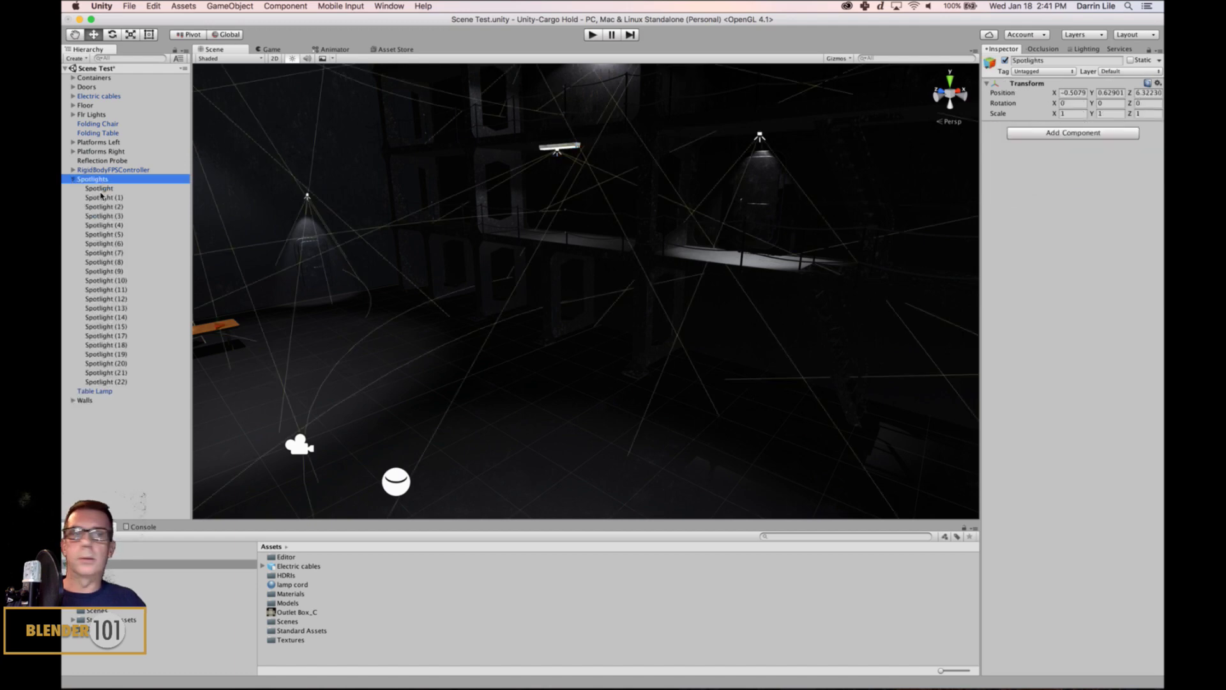
click(83, 190)
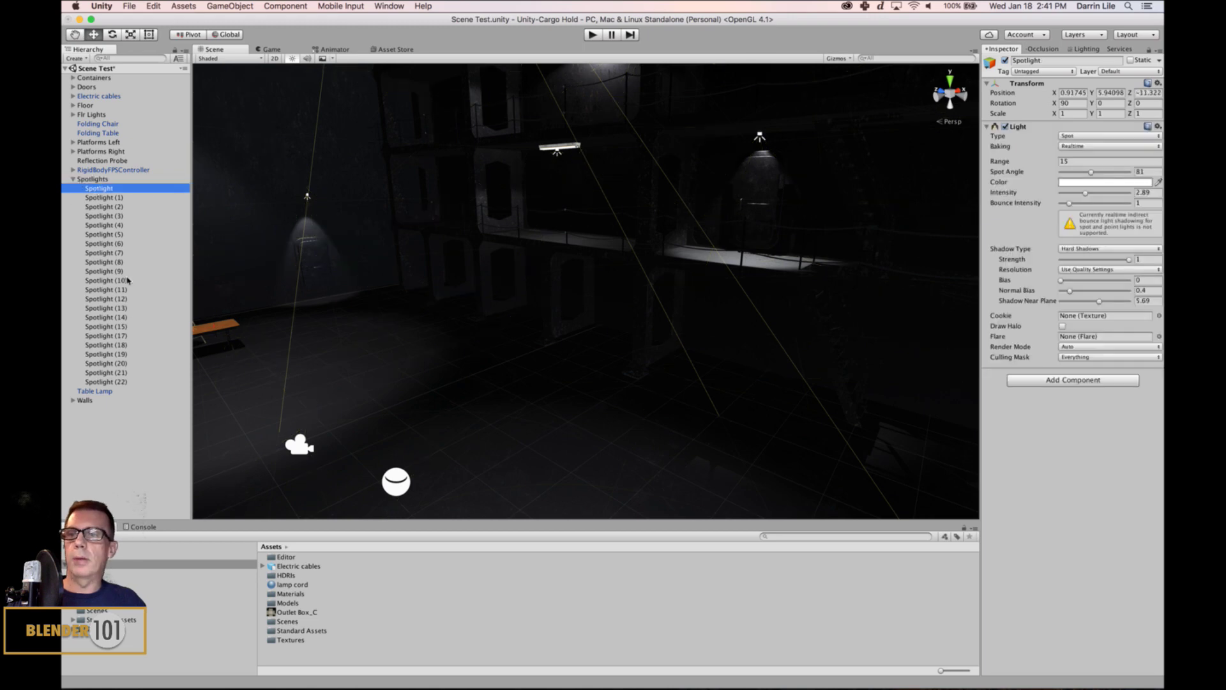
shift+click(107, 381)
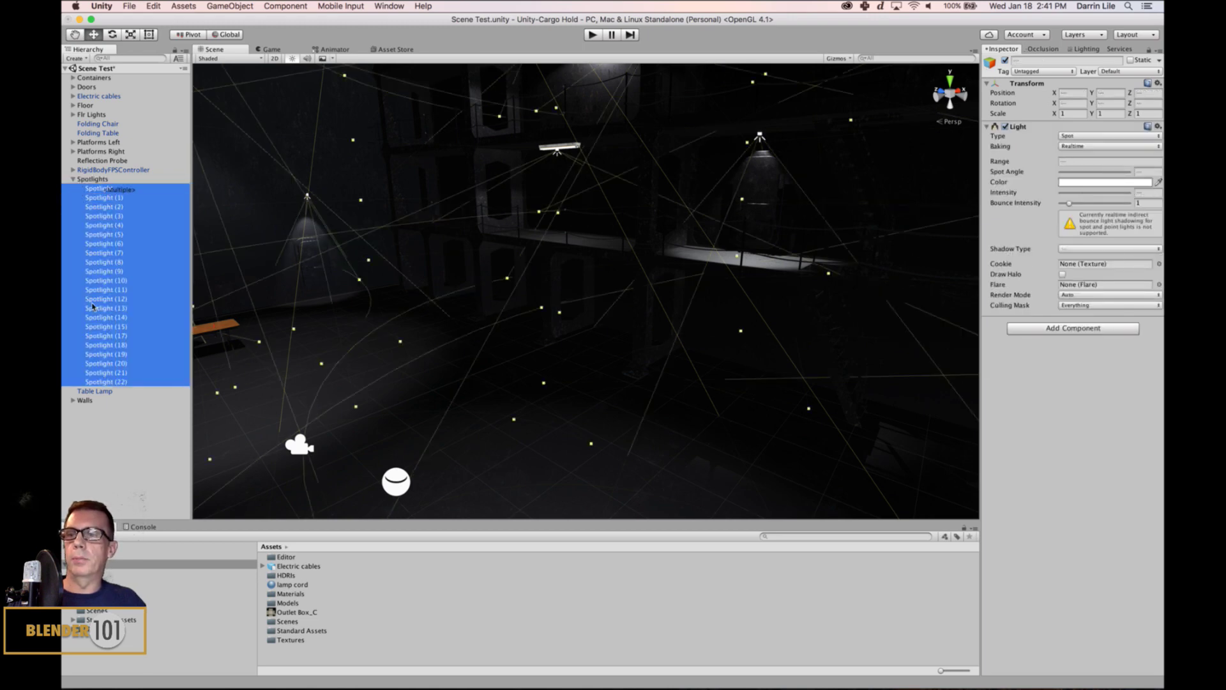
drag(104, 433, 104, 433)
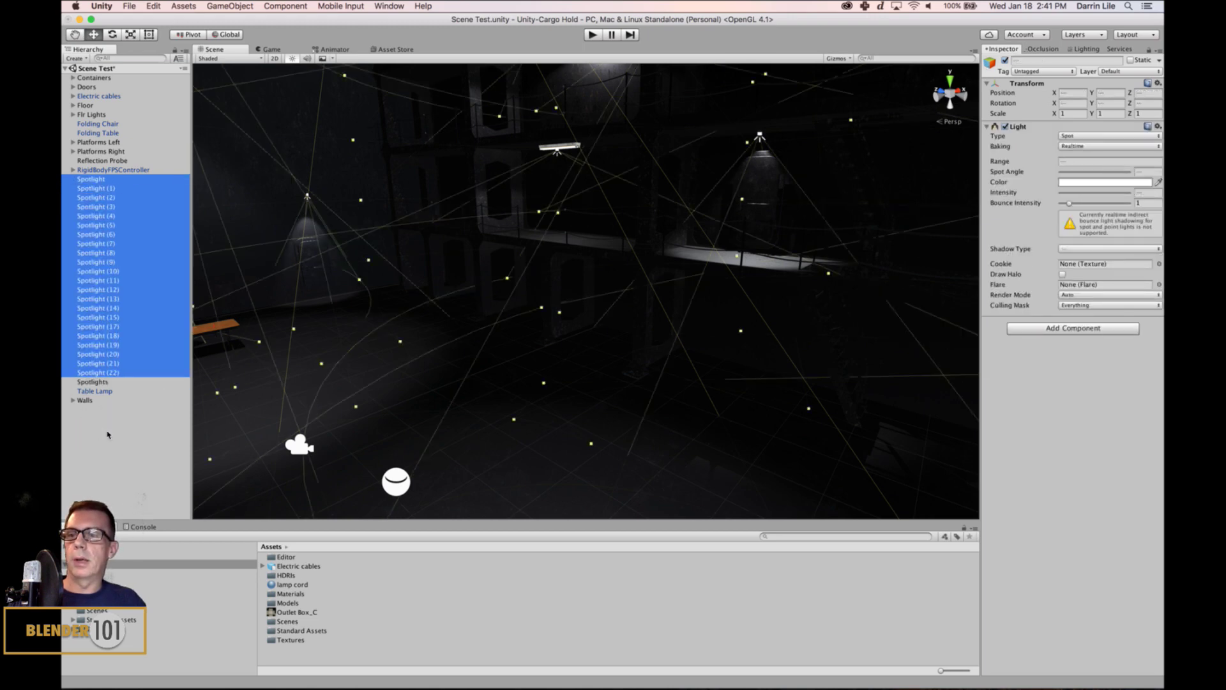
- Set the empty Spotlights object's position to 0, 0, 0
click(95, 382)
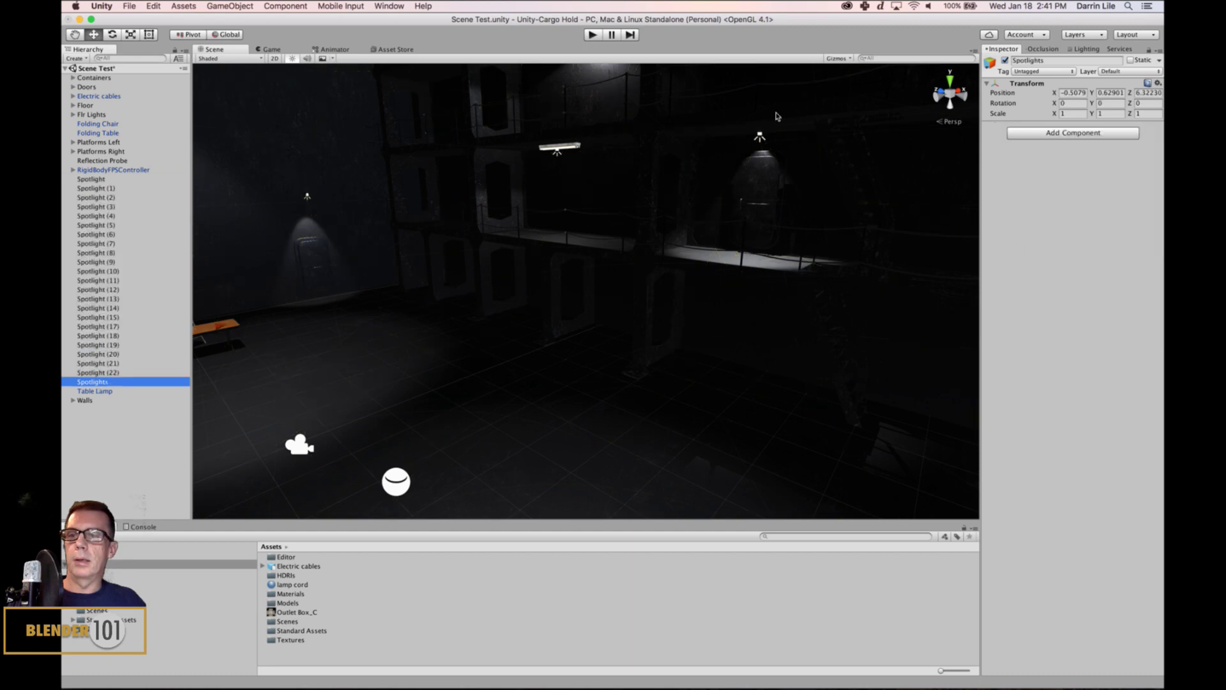
click(1078, 94)
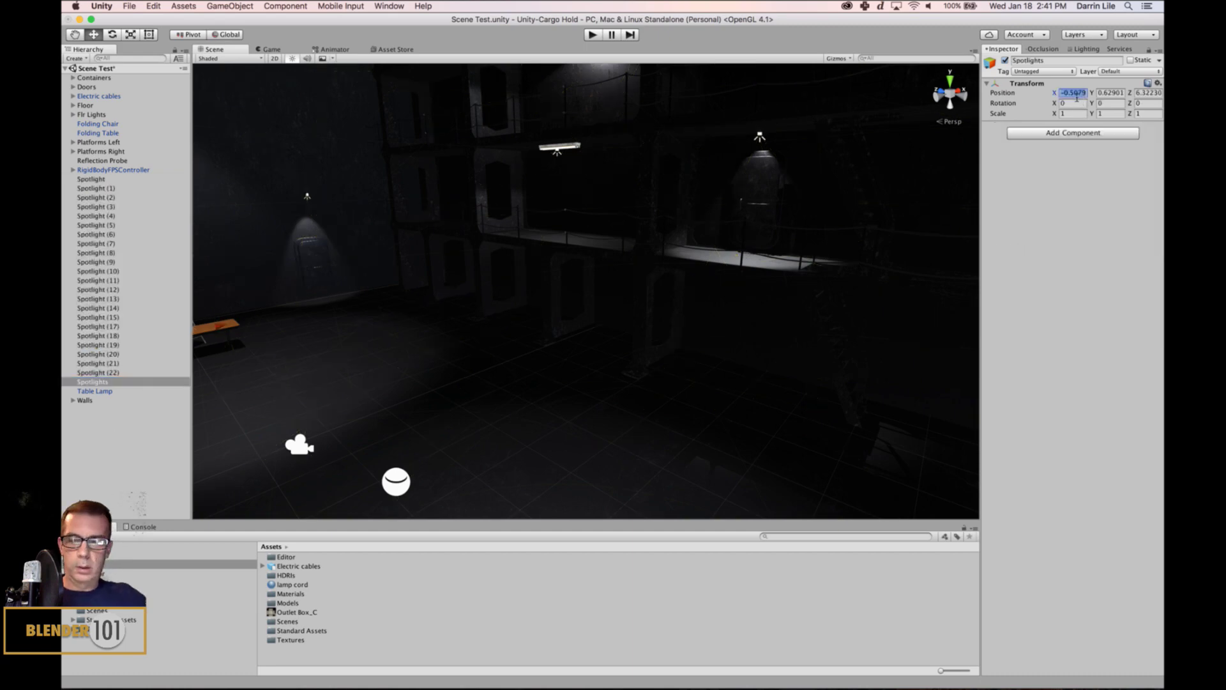
text(0)
key(Tab)
text(0)
key(Tab)
text(0)
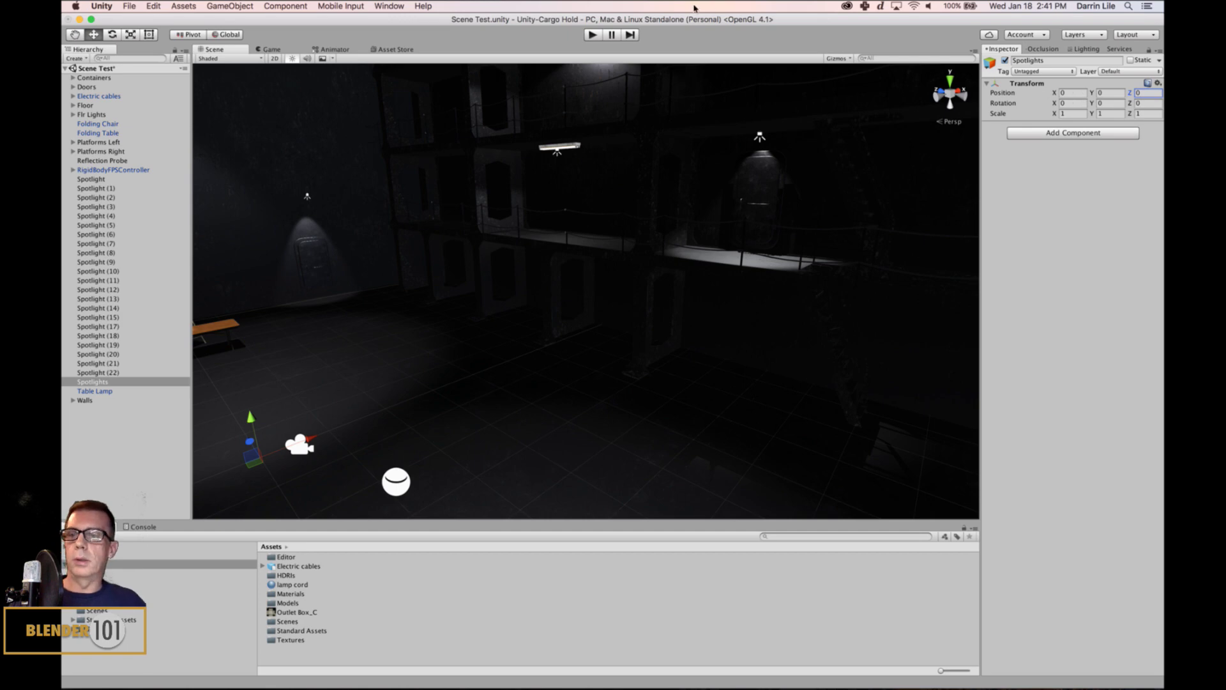
- Parent Spotlight through Spotlight (22) back under the Spotlights object and collapse the group
click(96, 180)
shift+click(105, 373)
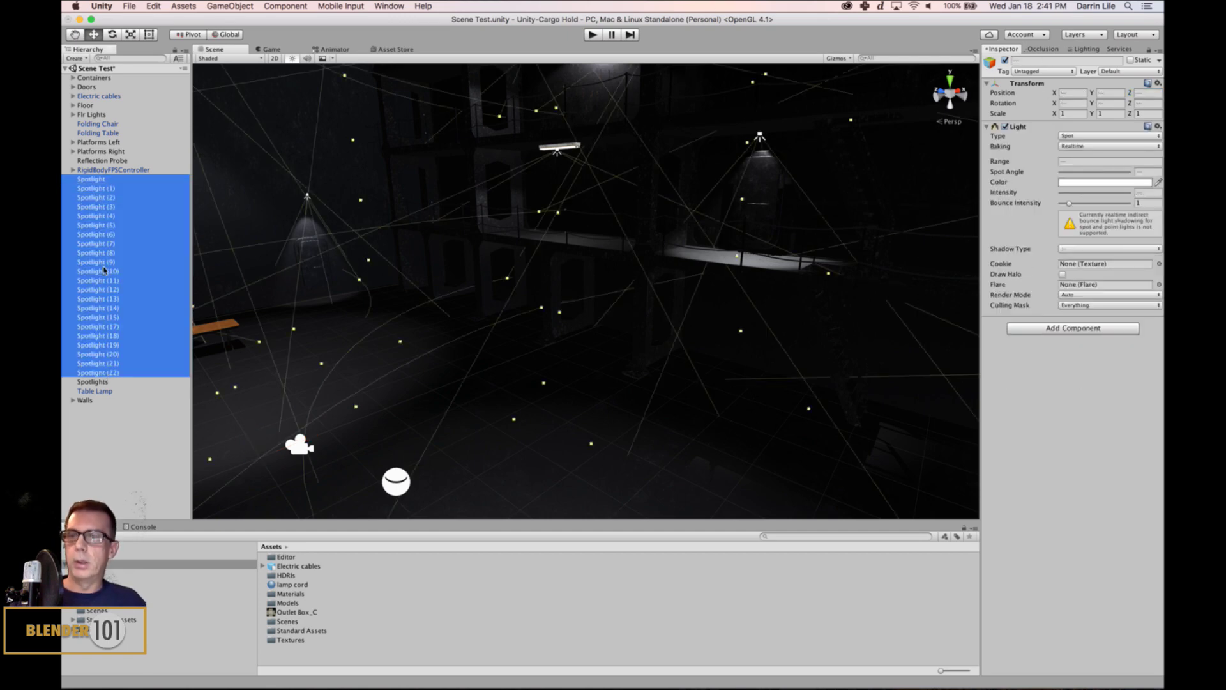
drag(97, 182, 83, 379)
click(72, 180)
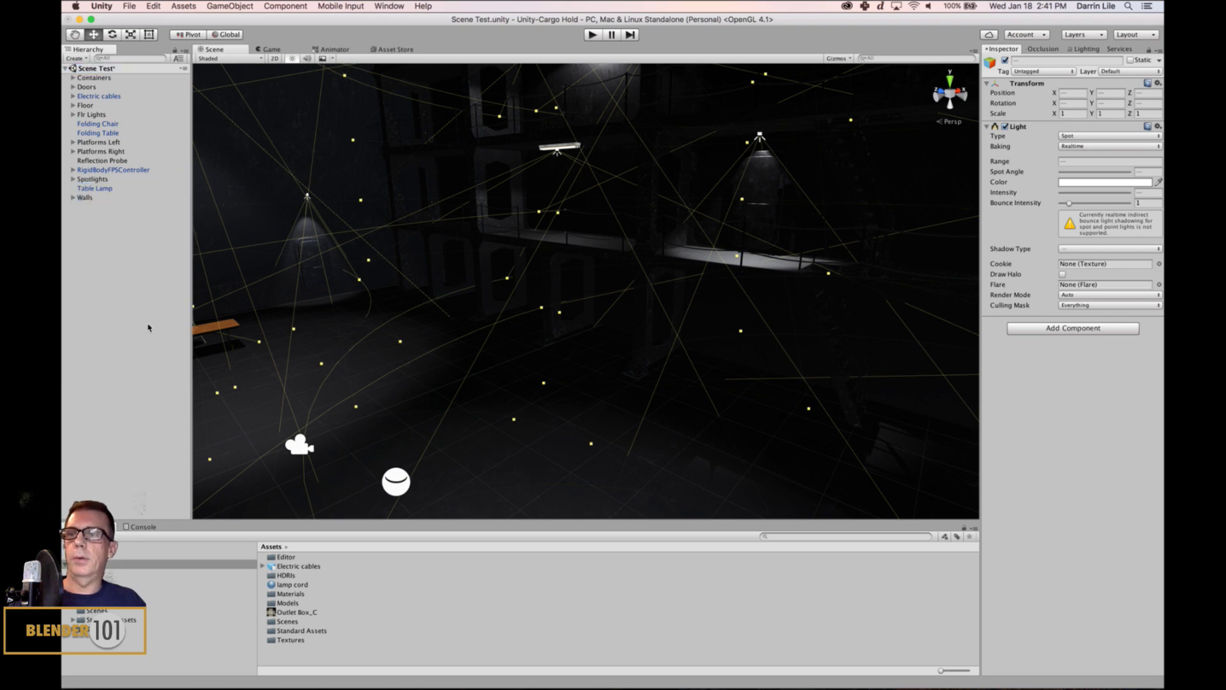
- Create another empty game object at the scene root and set its position to 0, 0, 0
click(145, 329)
right_click(111, 323)
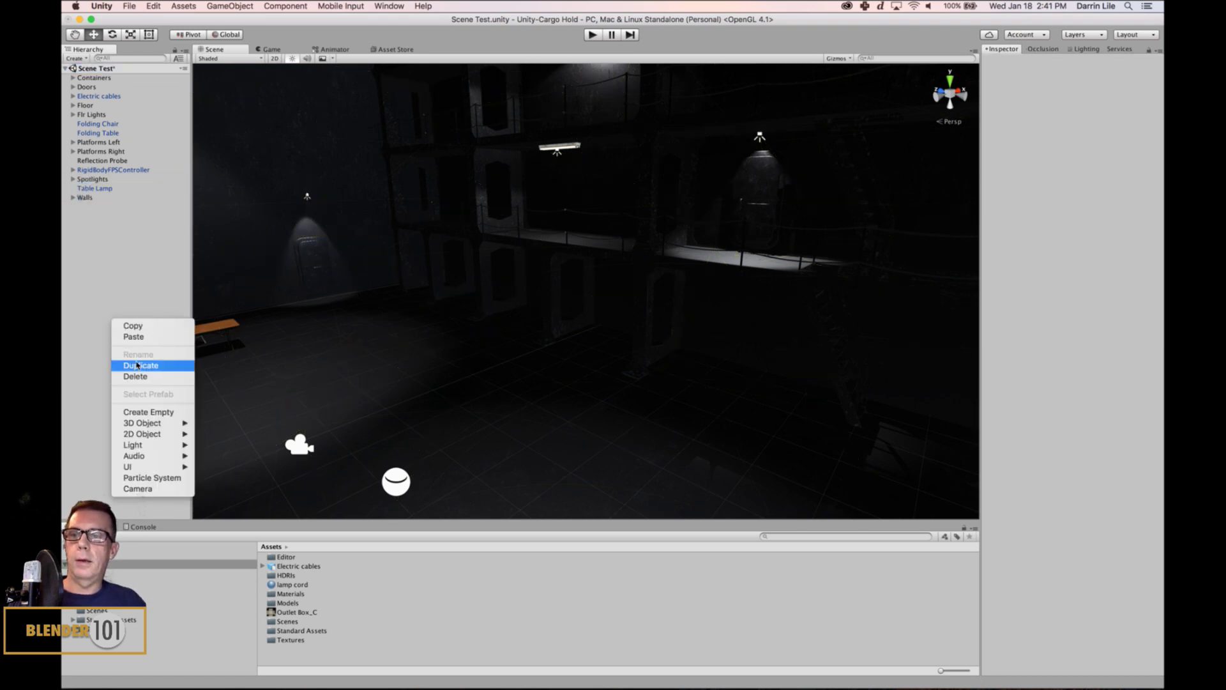
click(129, 412)
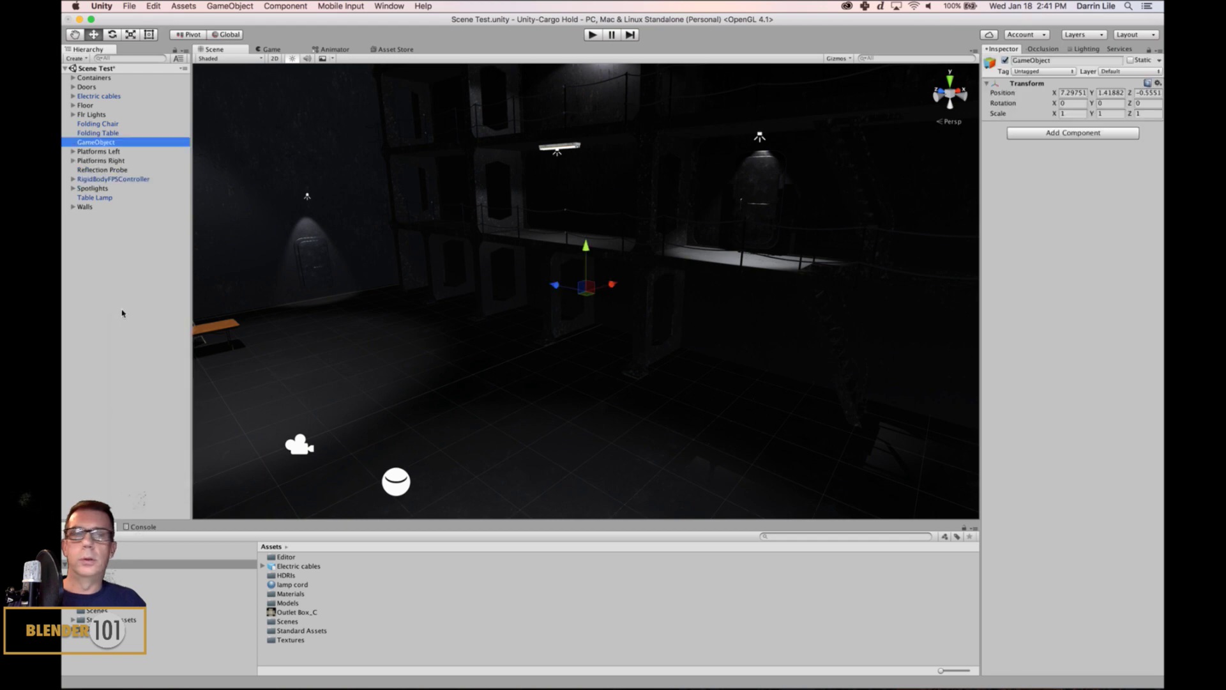
click(1076, 93)
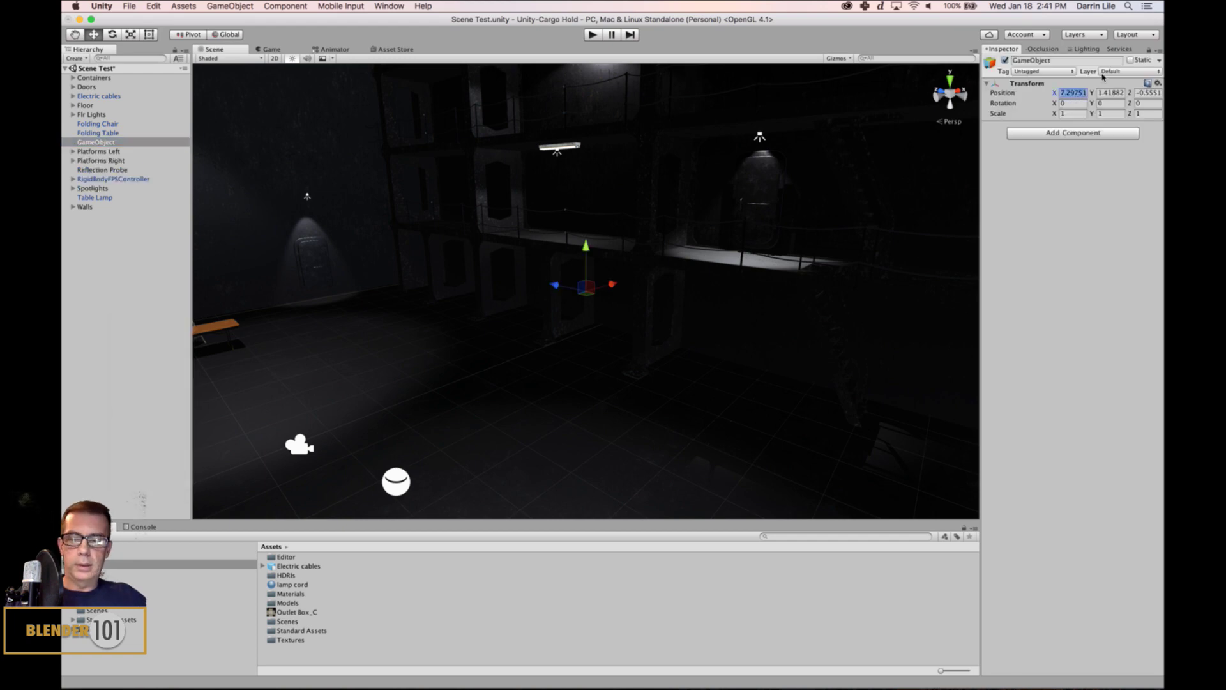
text(0)
key(Tab)
text(0)
key(Tab)
text(0)
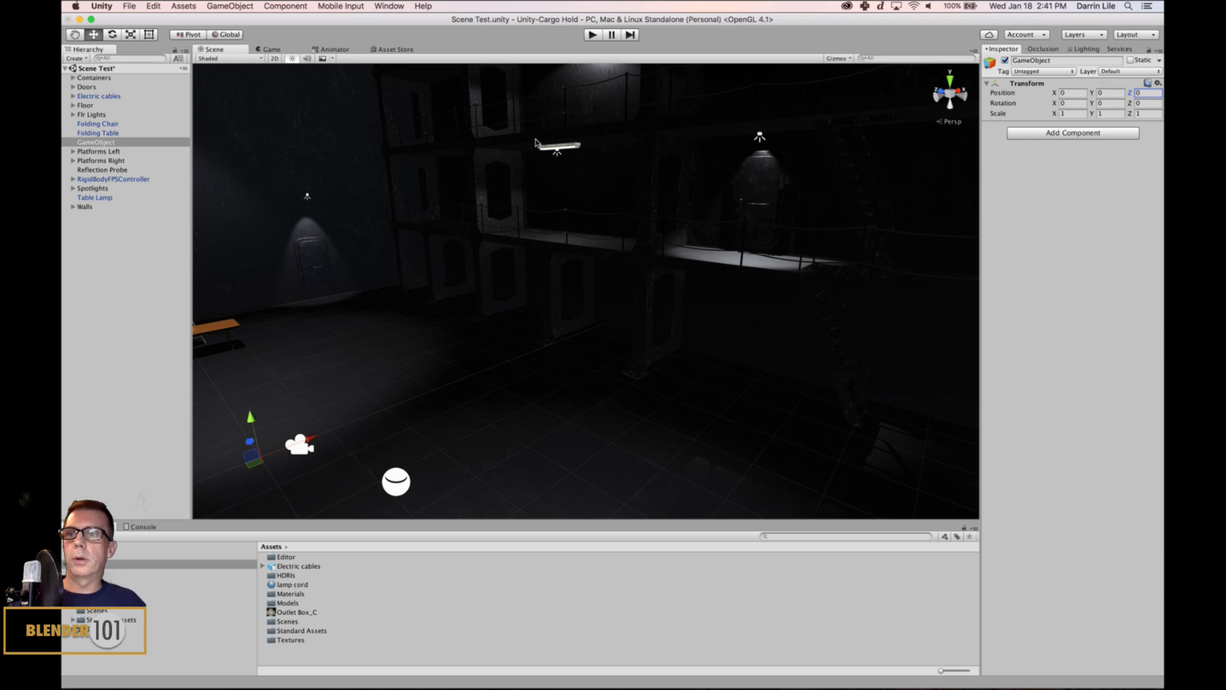
- Rename the new empty game object as Furniture
click(111, 145)
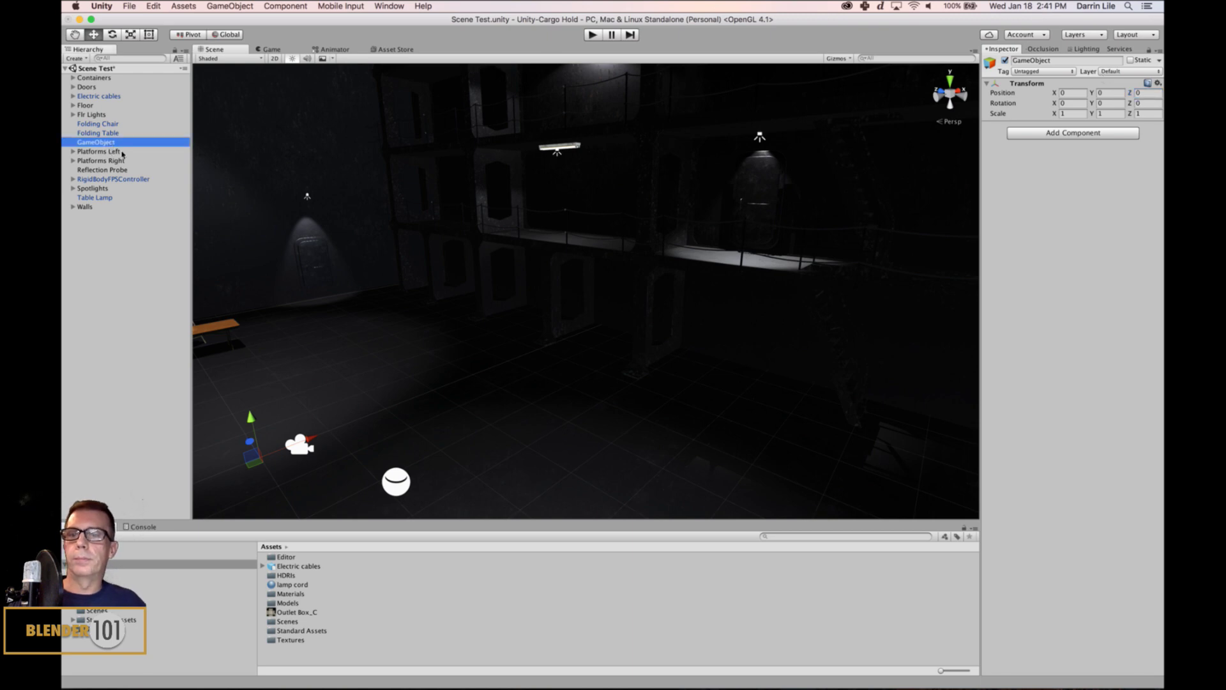
key(Return)
text(Furniture)
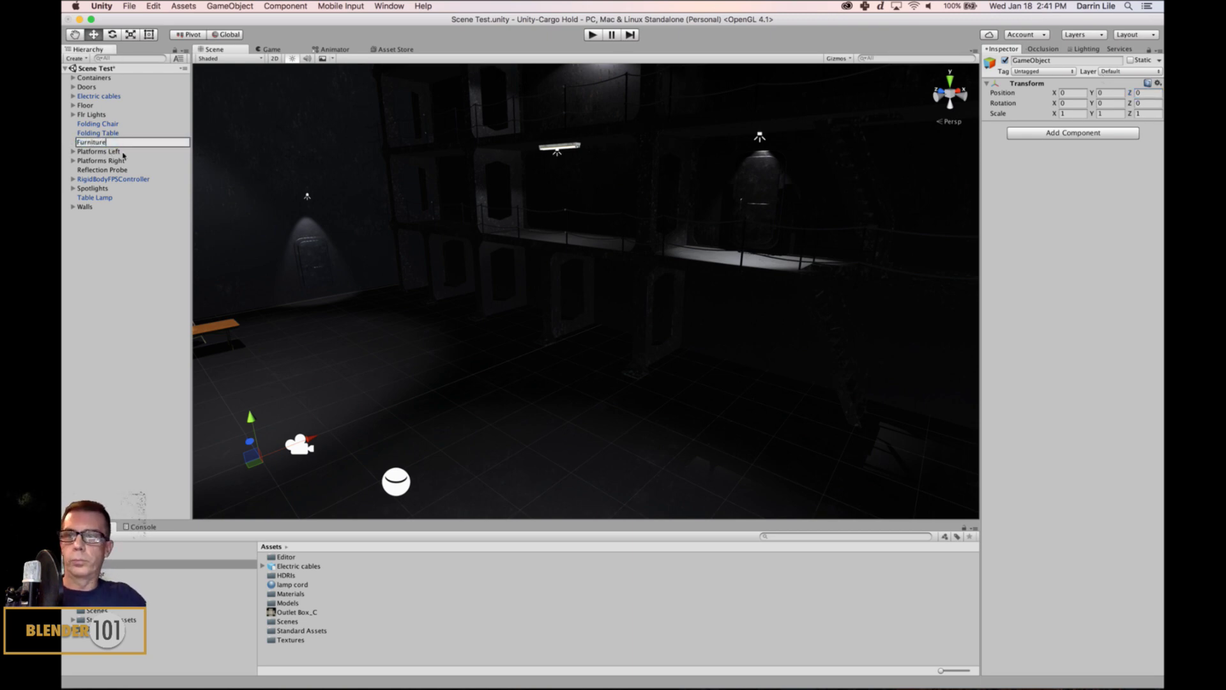
key(Return)
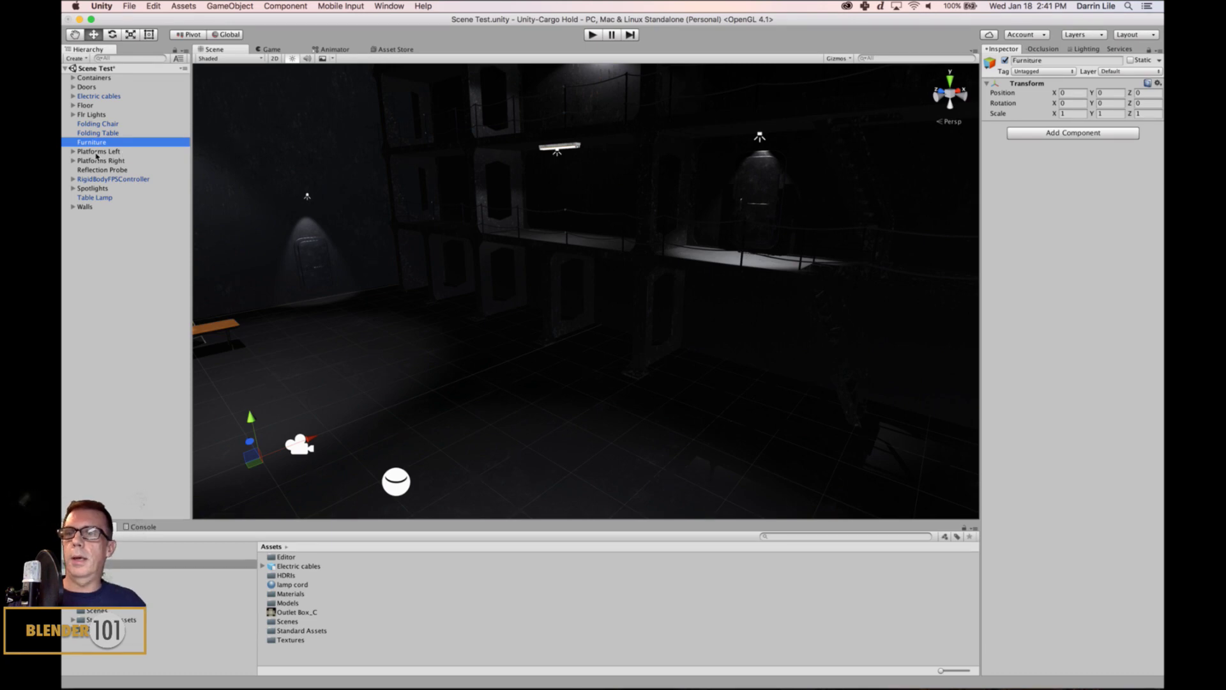
- Parent the Folding Chair, Folding Table and Table Lamp under the Furniture object
click(98, 124)
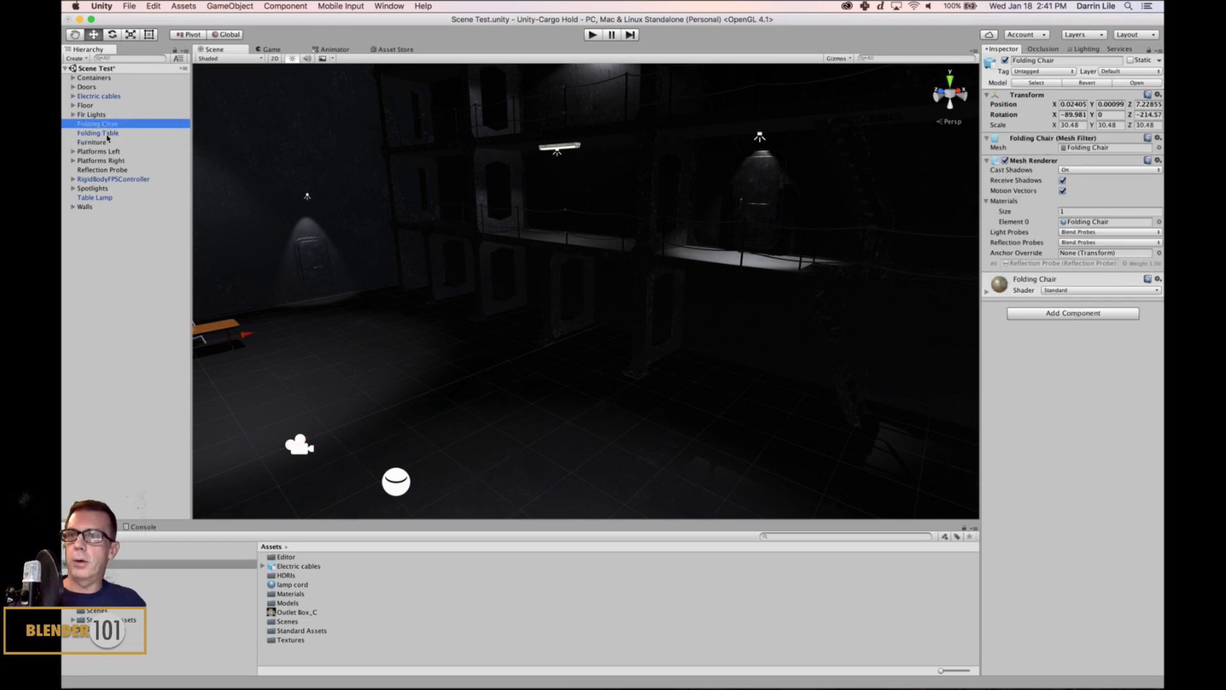
shift+click(102, 133)
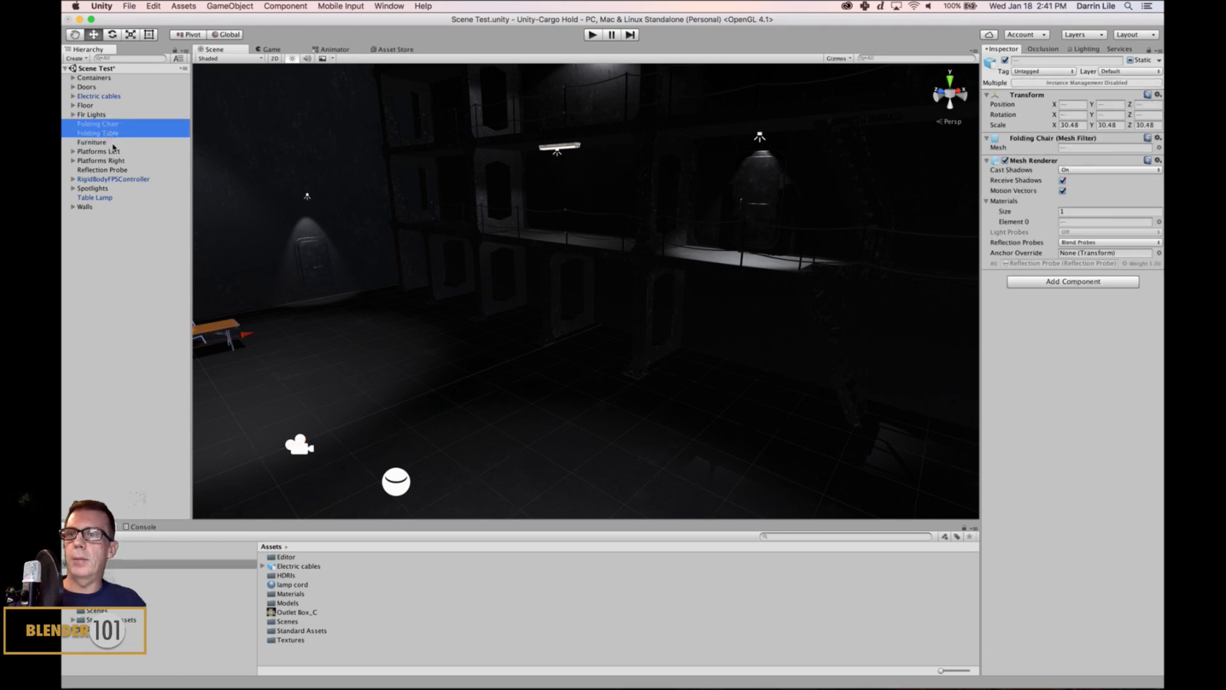
super+click(103, 199)
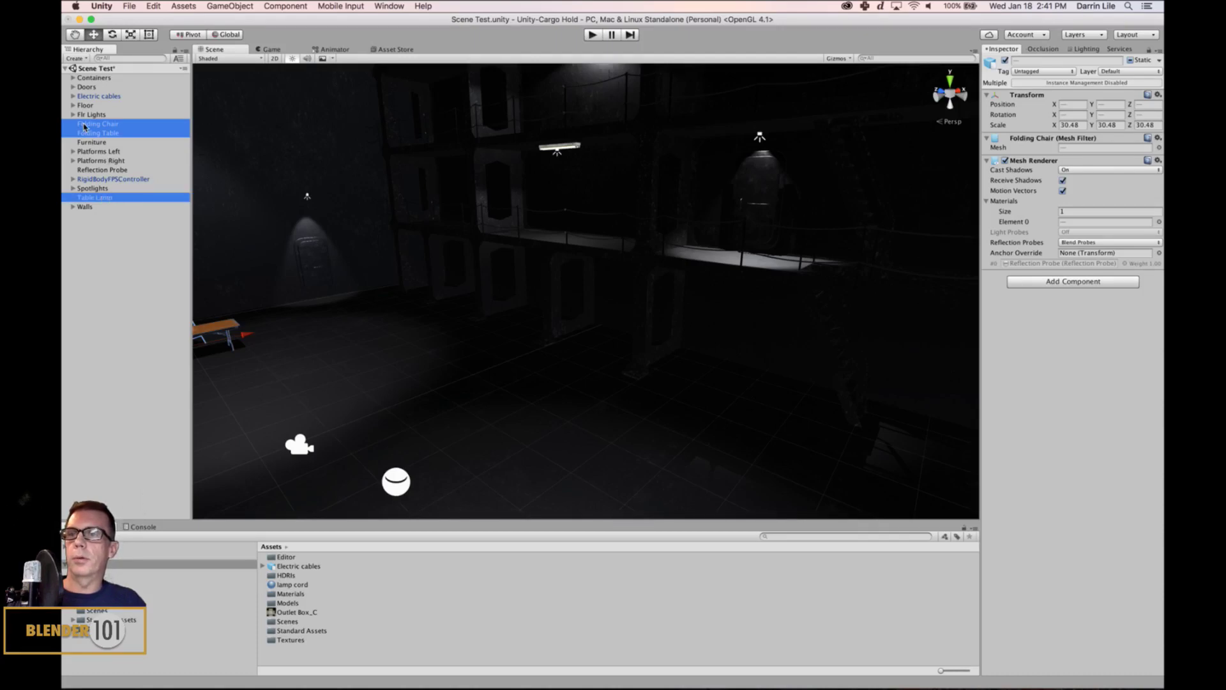
mouse_move(85, 125)
mouse_down()
mouse_move(95, 70)
mouse_move(92, 141)
mouse_up()
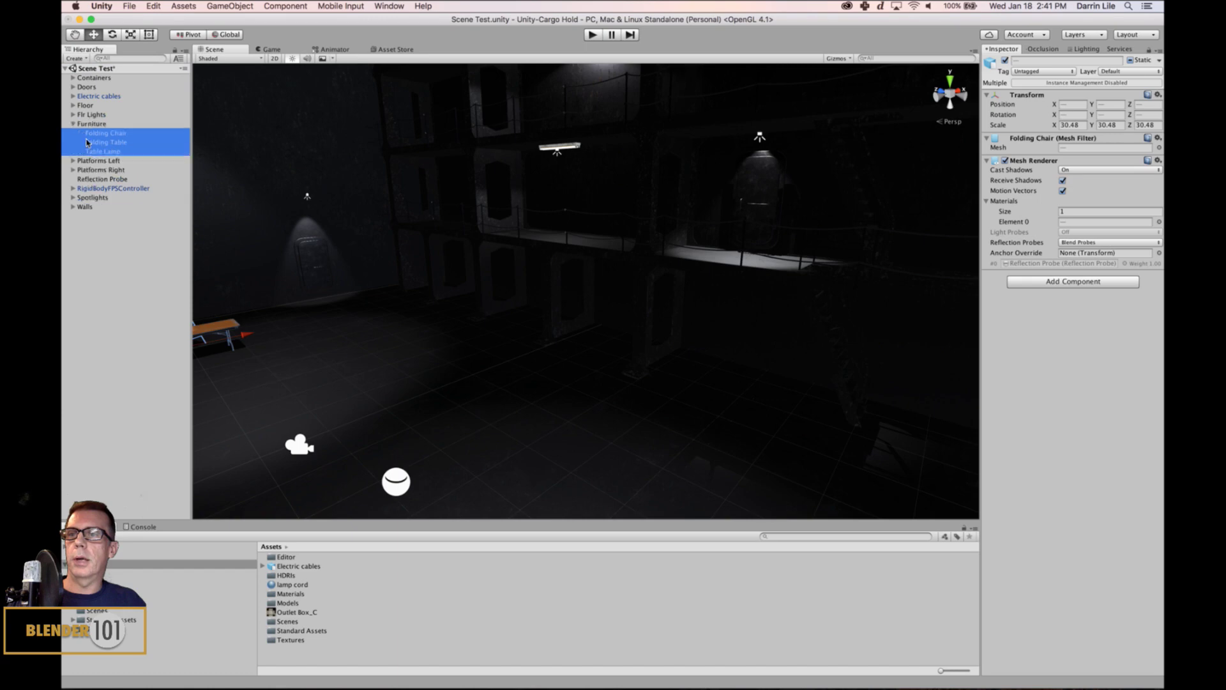
- Parent the Electric cables object under the Furniture group and collapse the group
click(89, 96)
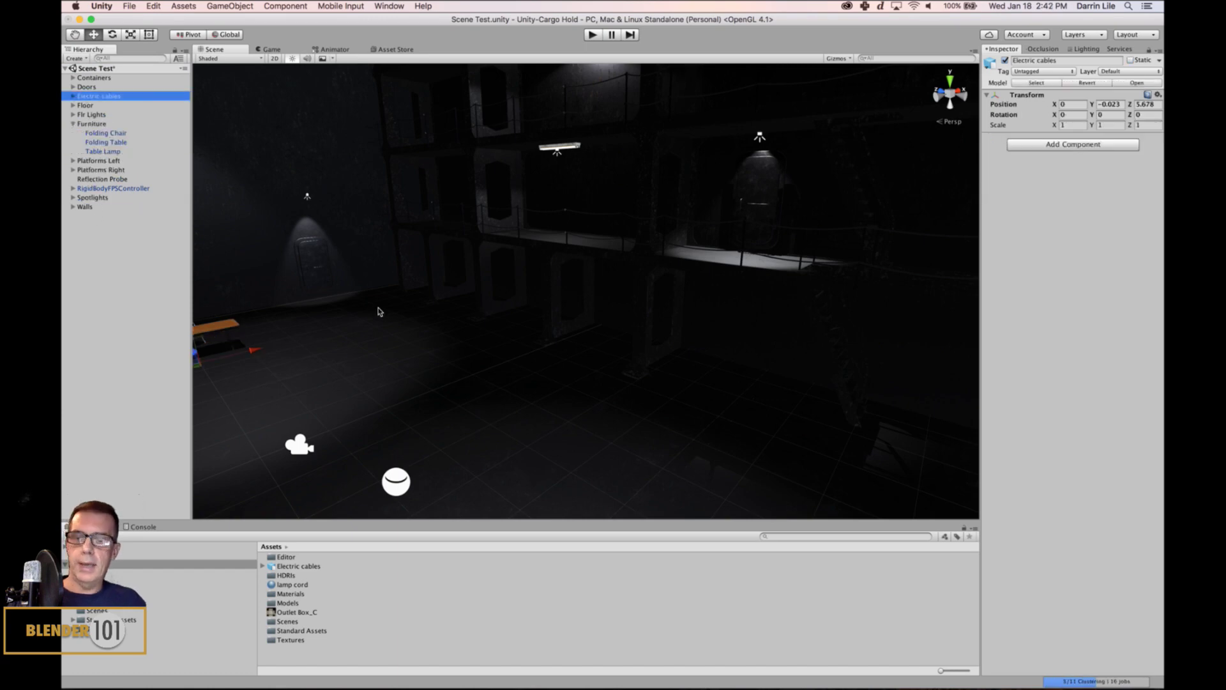
right_drag(379, 311, 681, 421)
click(644, 405)
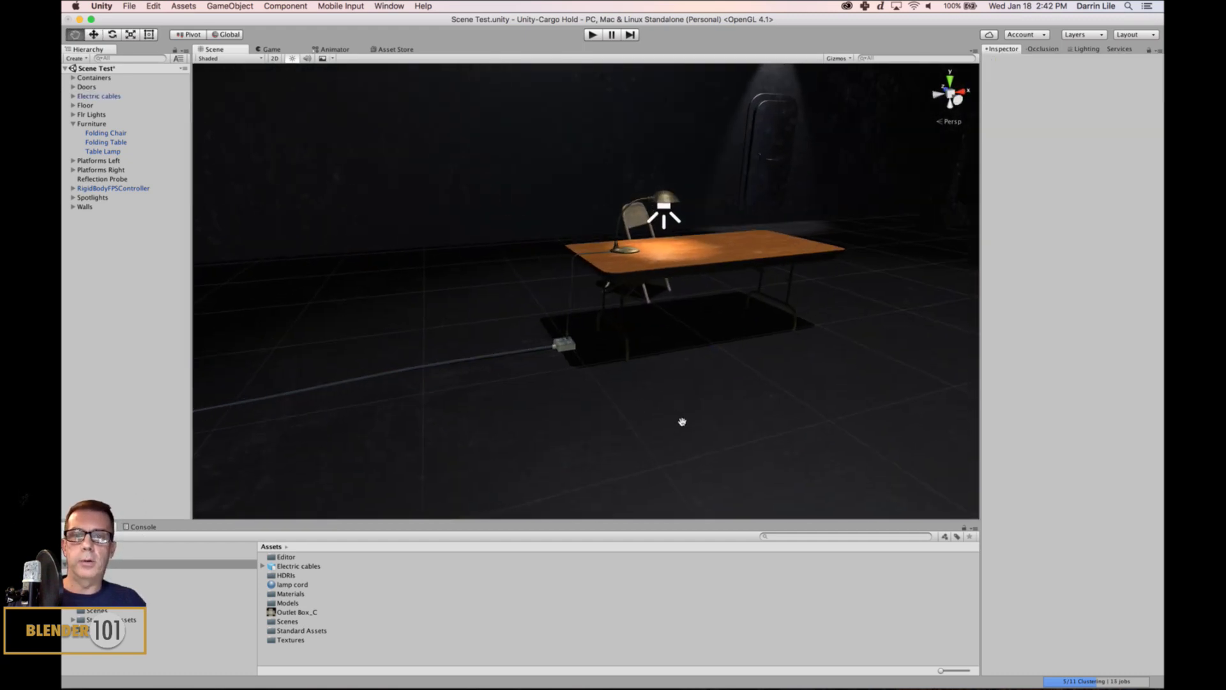
click(97, 125)
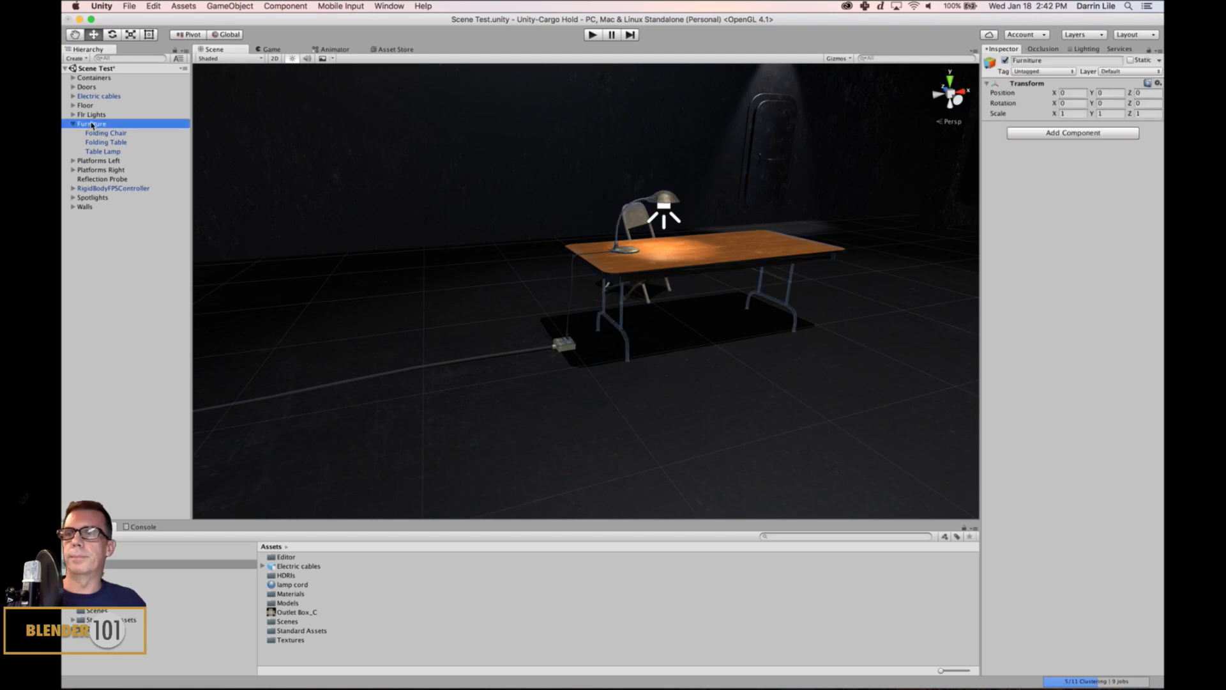
click(97, 97)
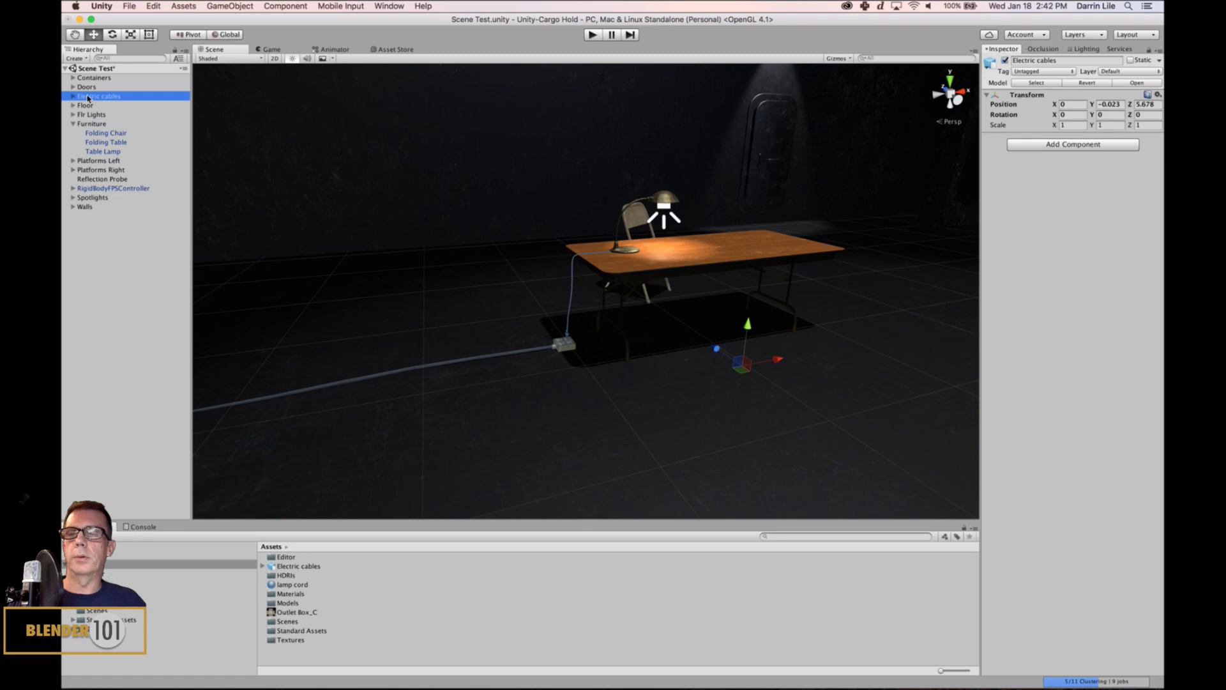
drag(87, 105, 83, 126)
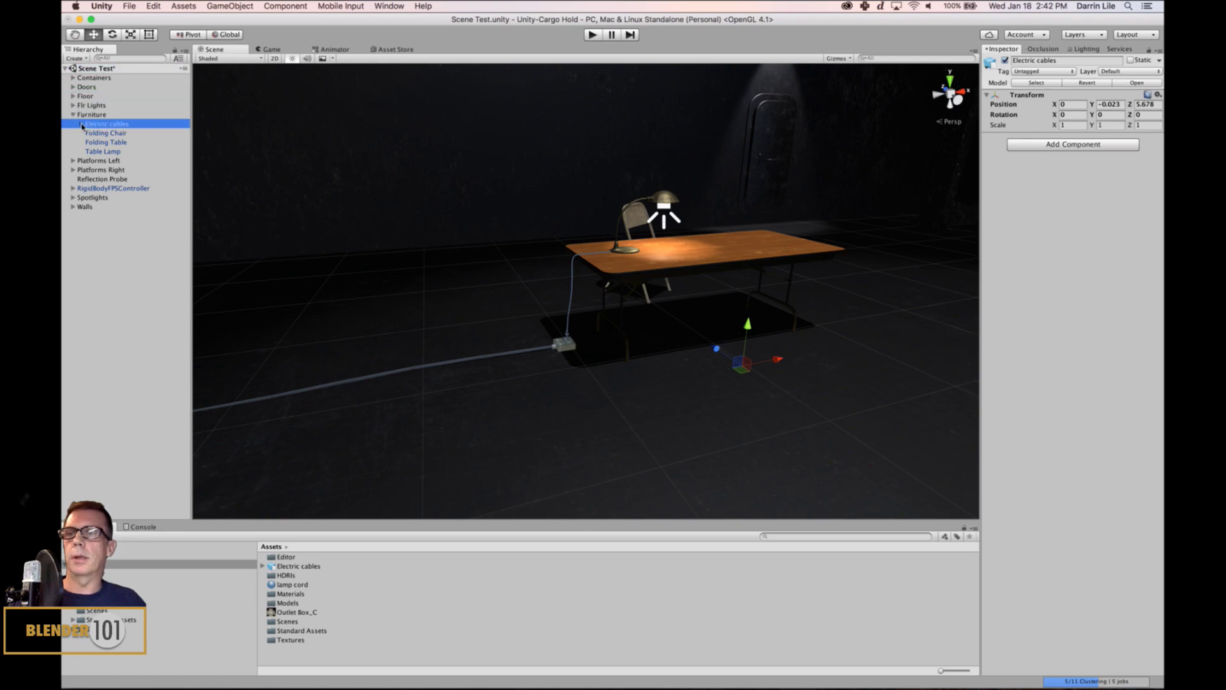
click(81, 116)
click(72, 115)
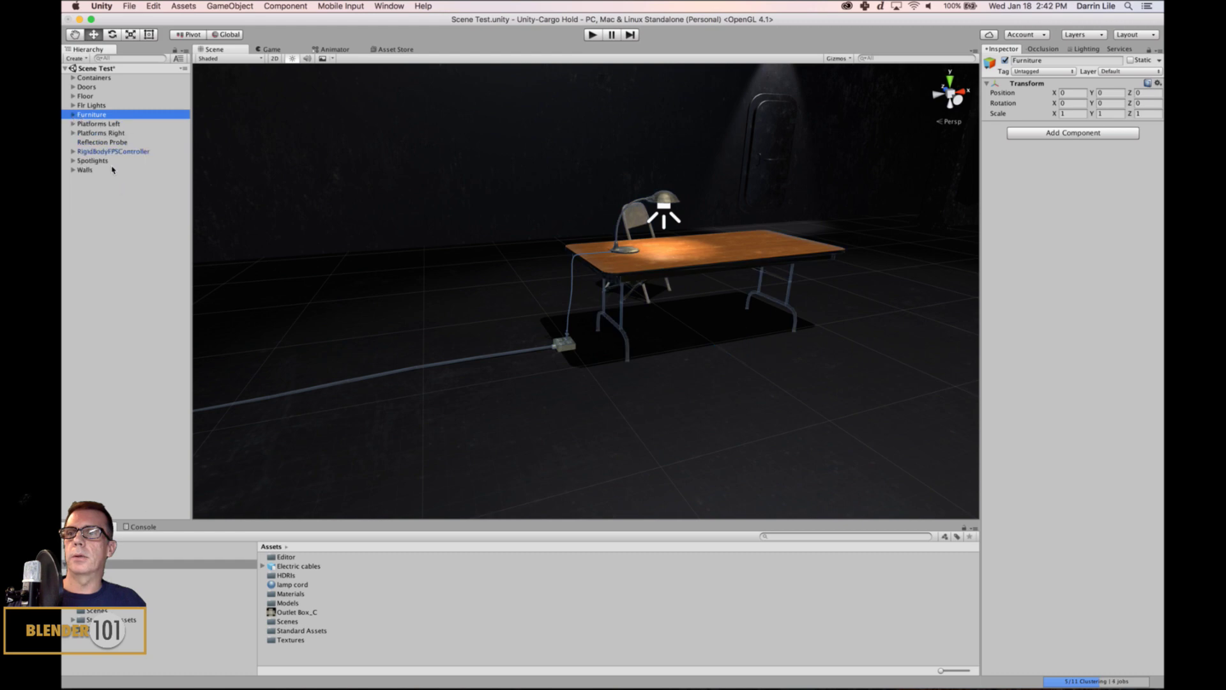
click(123, 206)
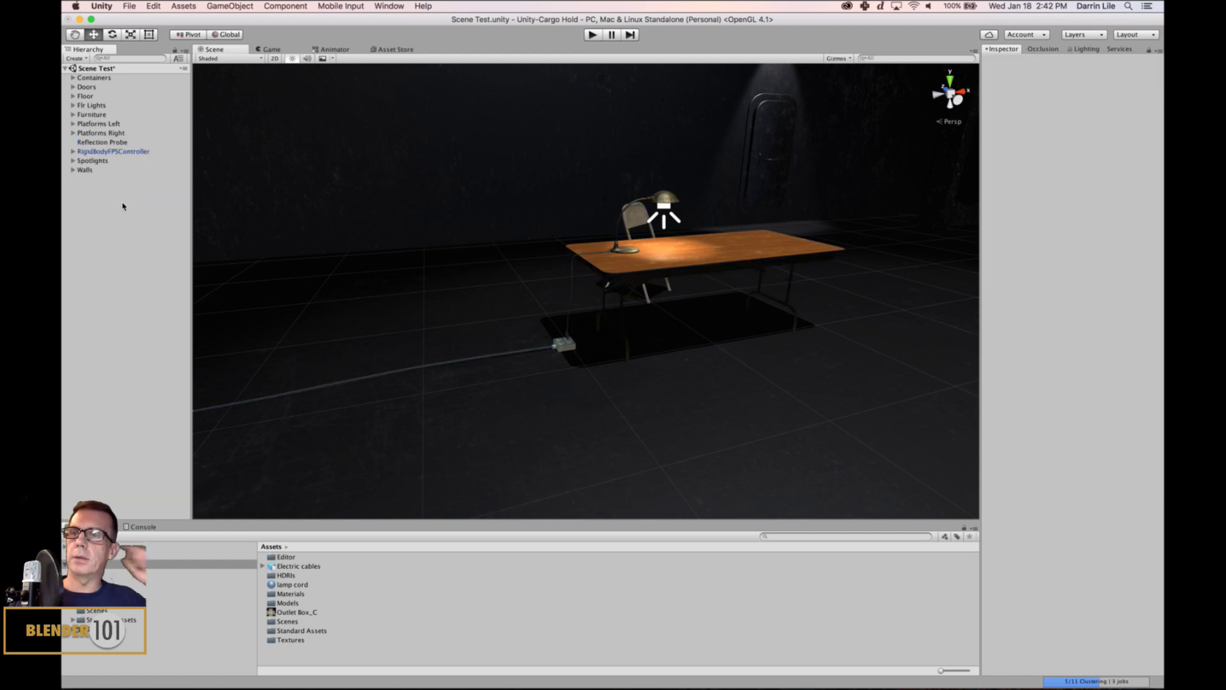
- Play-test the scene around the folding table, stop play mode and save the scene
click(593, 35)
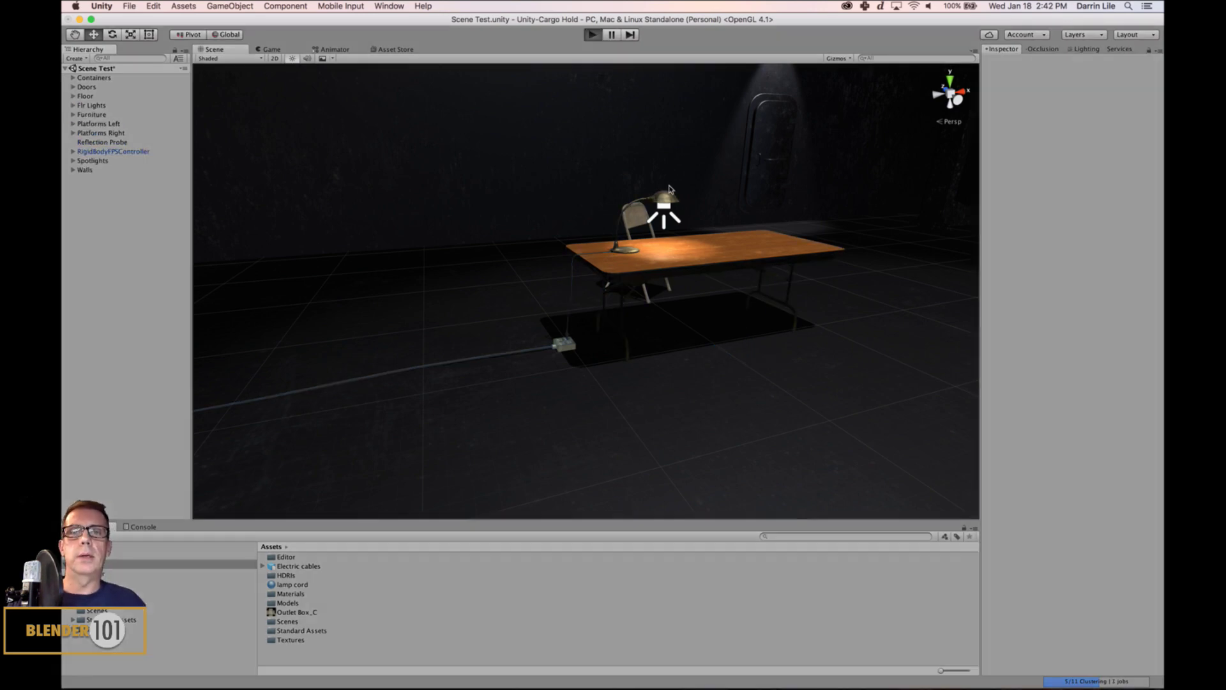
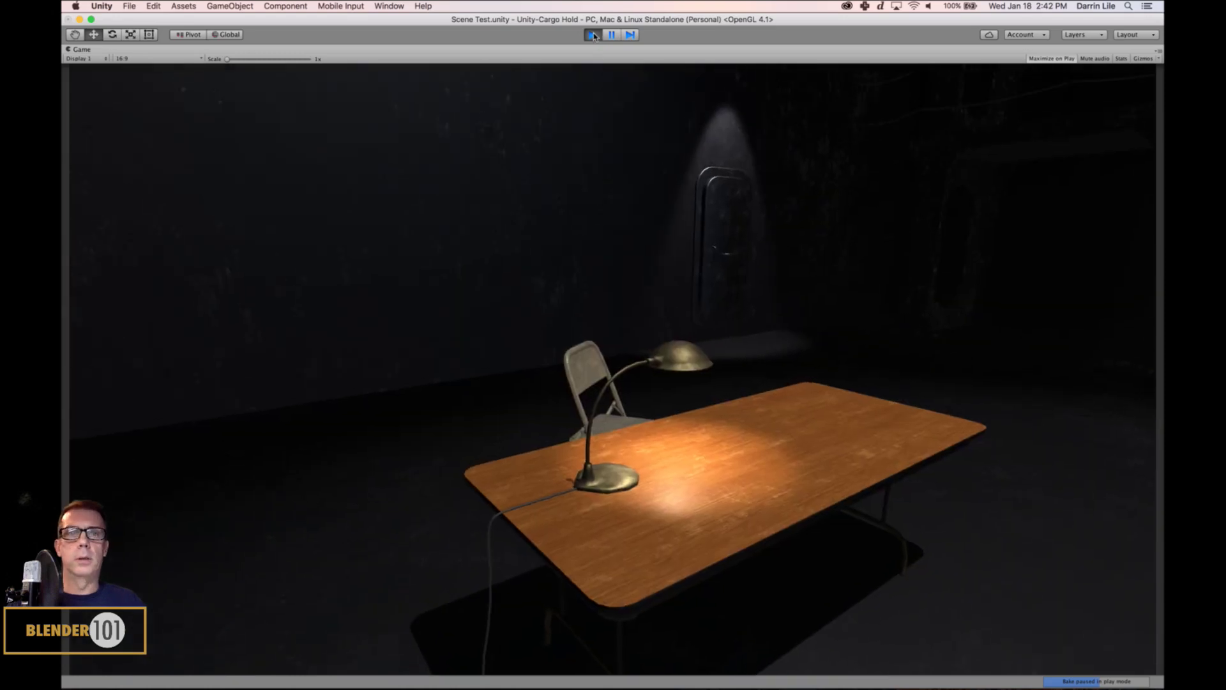
click(592, 34)
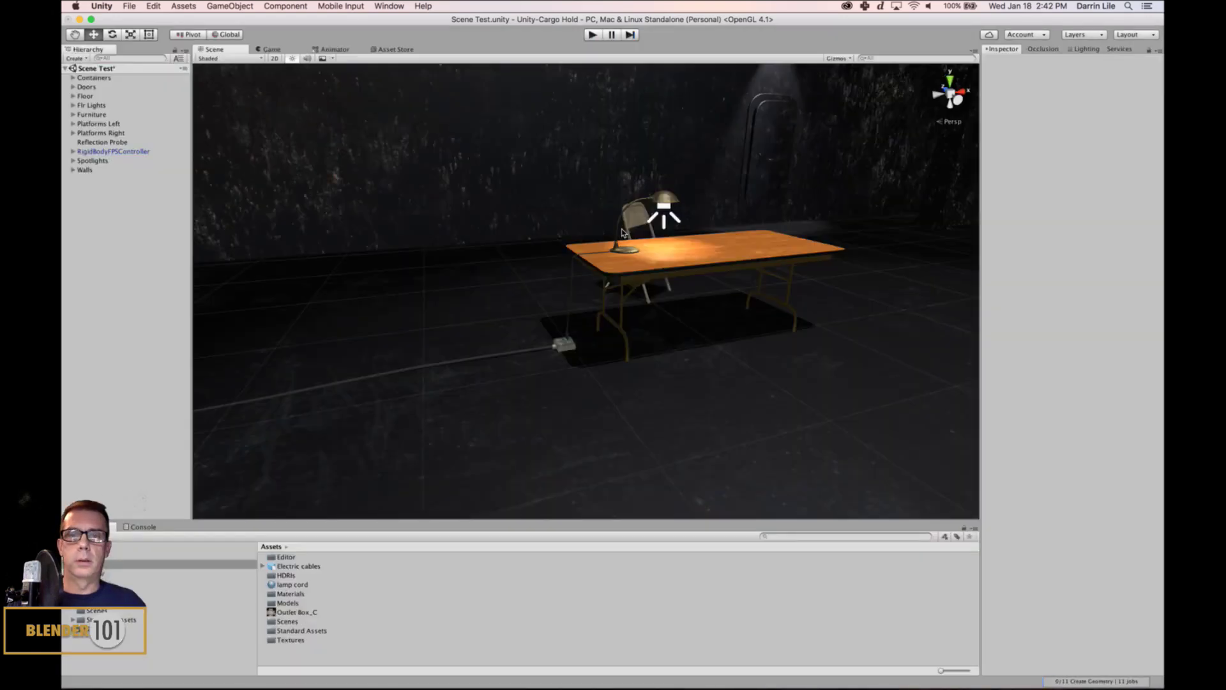
key(super+s)
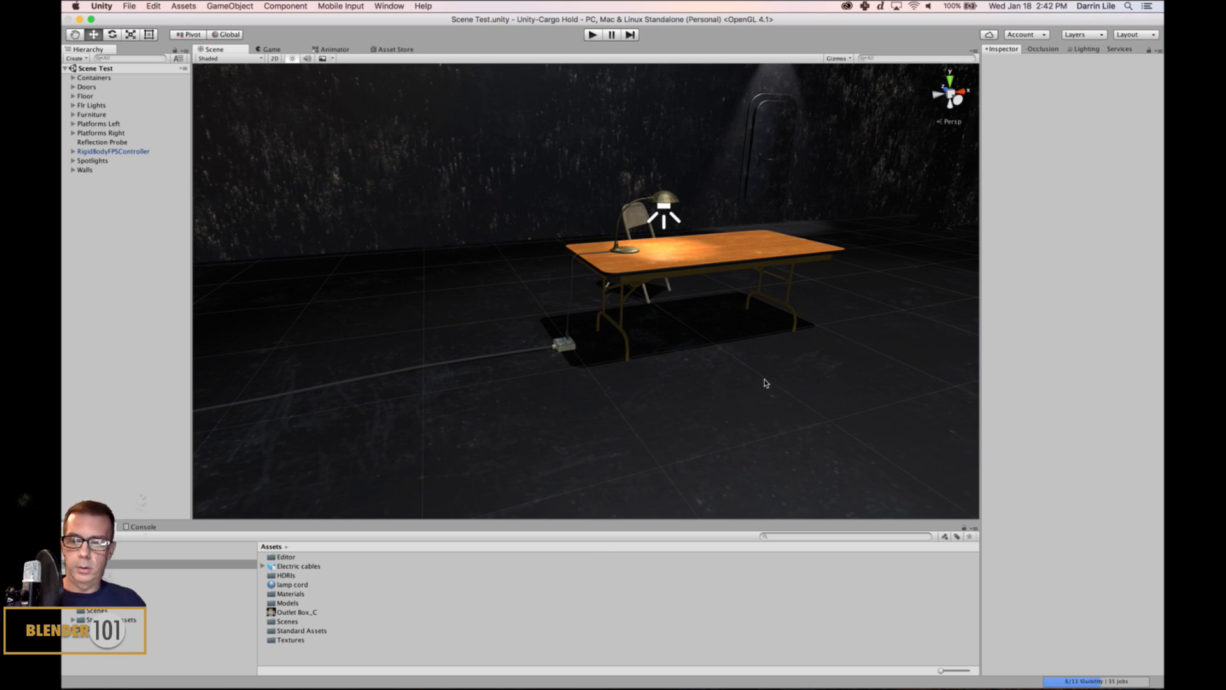
alt+drag(764, 381, 702, 400)
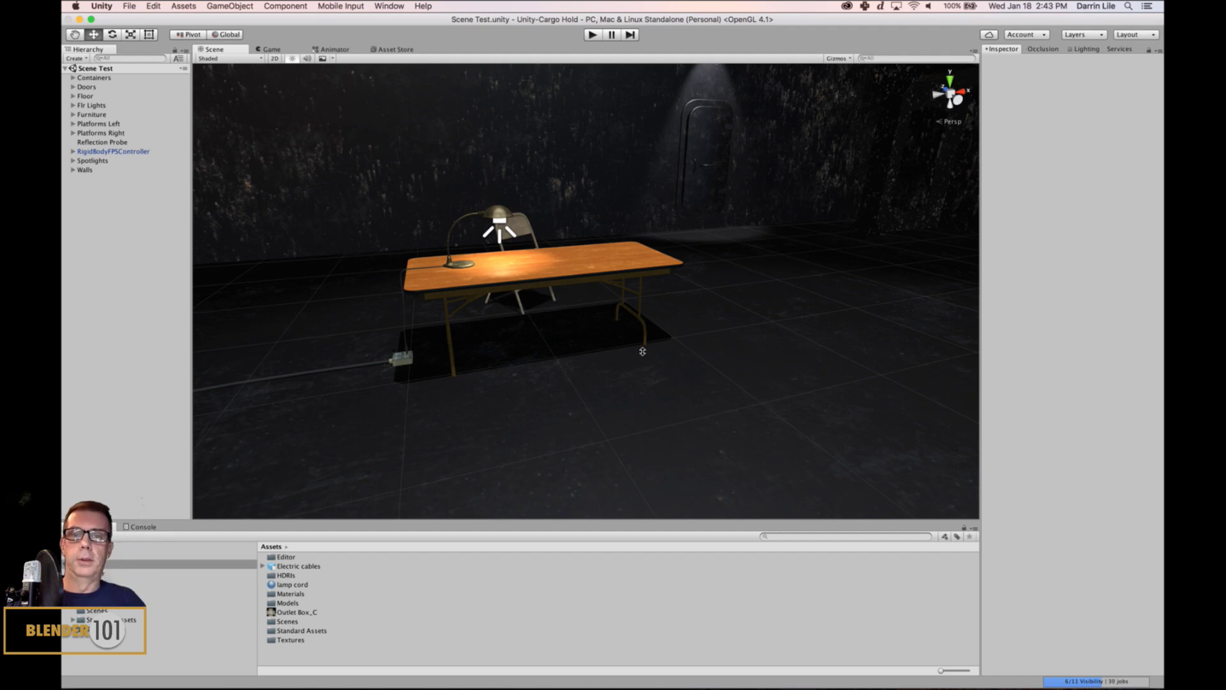
alt+drag(661, 326, 486, 192)
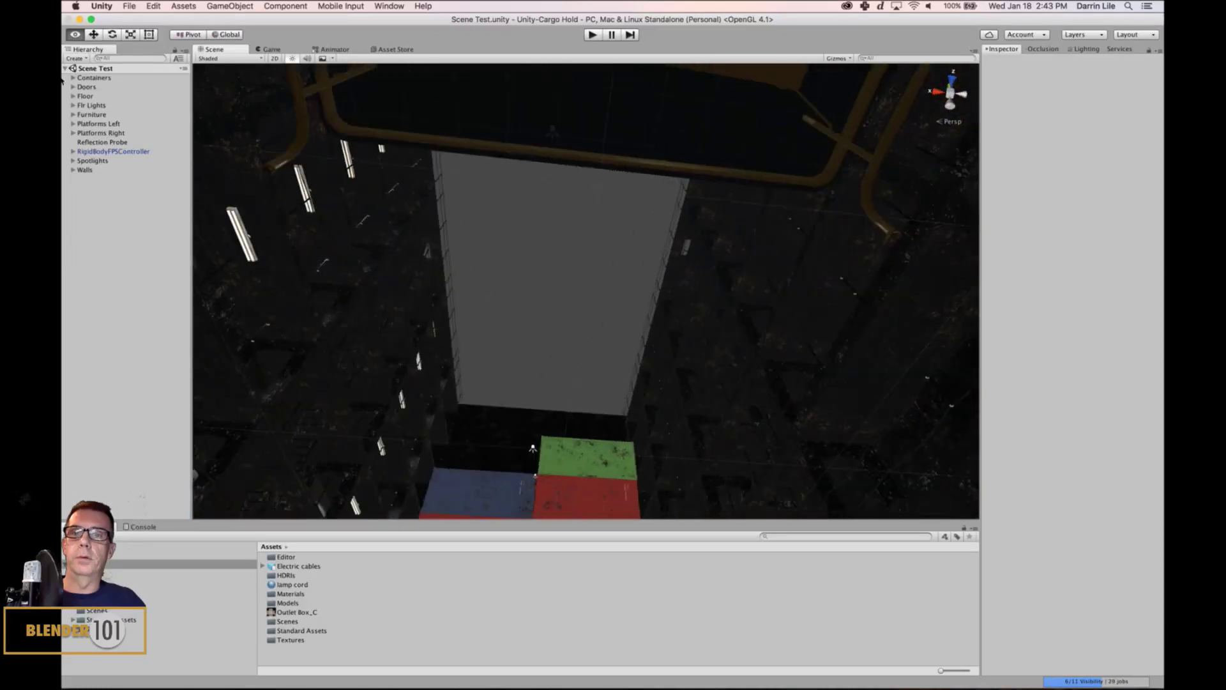
alt+drag(526, 450, 647, 297)
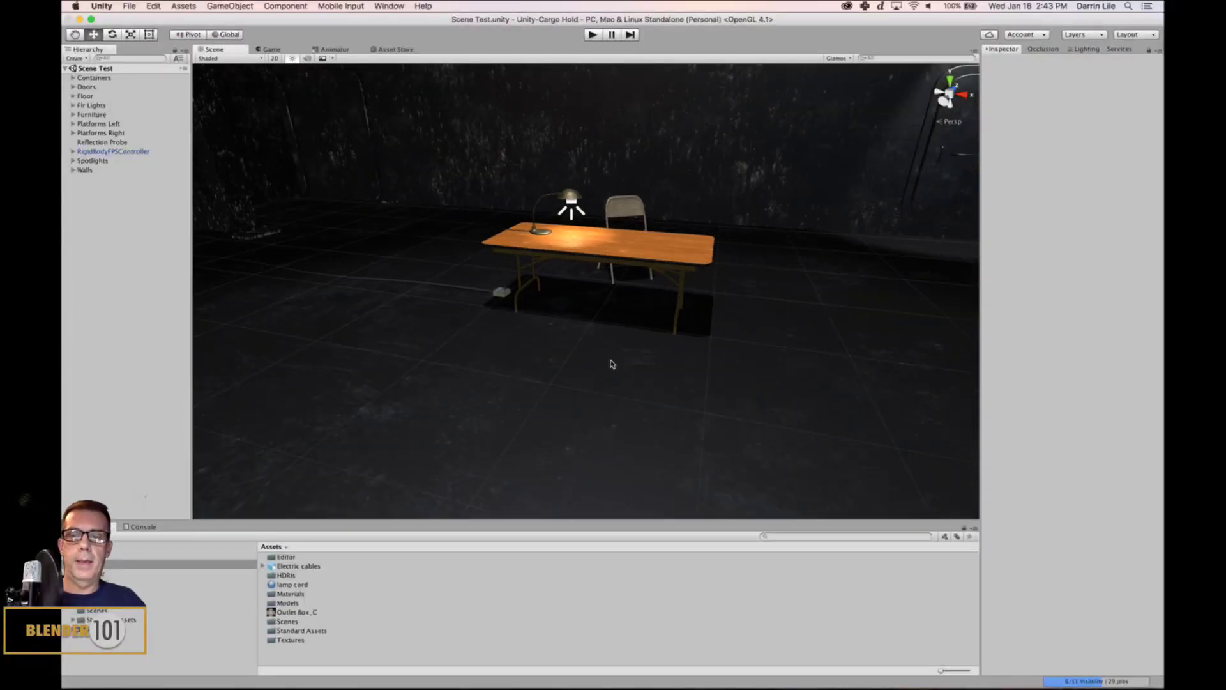
- Switch to Blender and deselect all objects in the cargo hold model
mouse_move(447, 687)
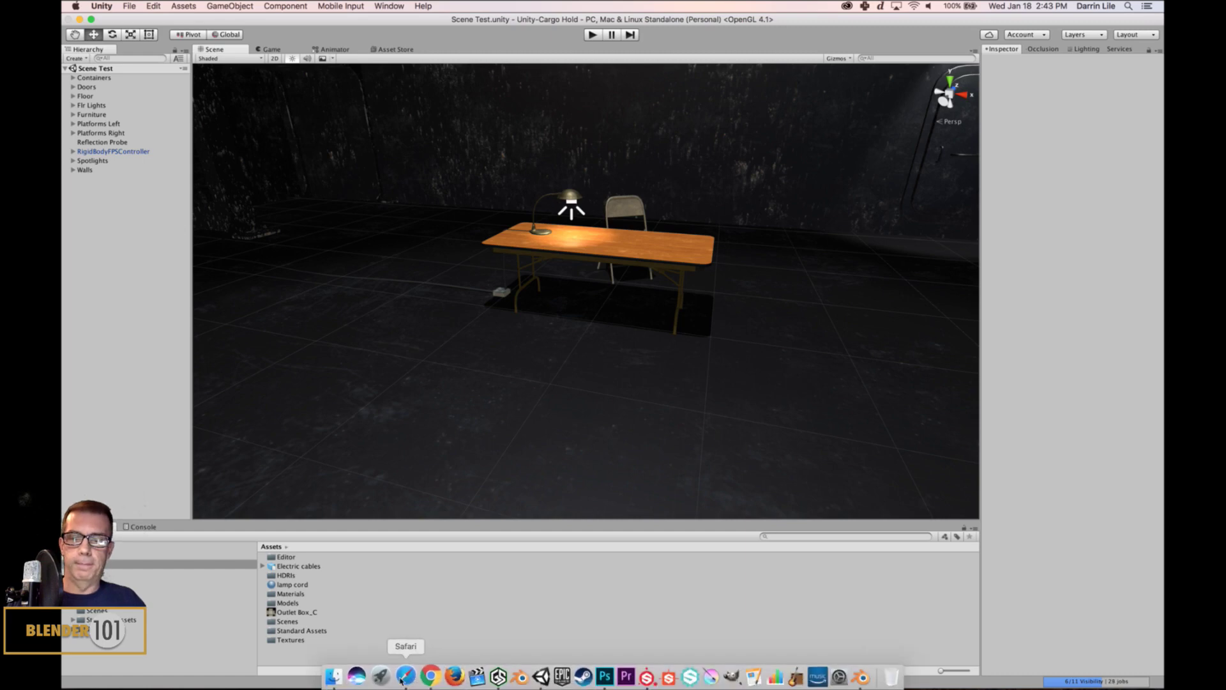
click(508, 678)
scroll(585, 320, down, 3)
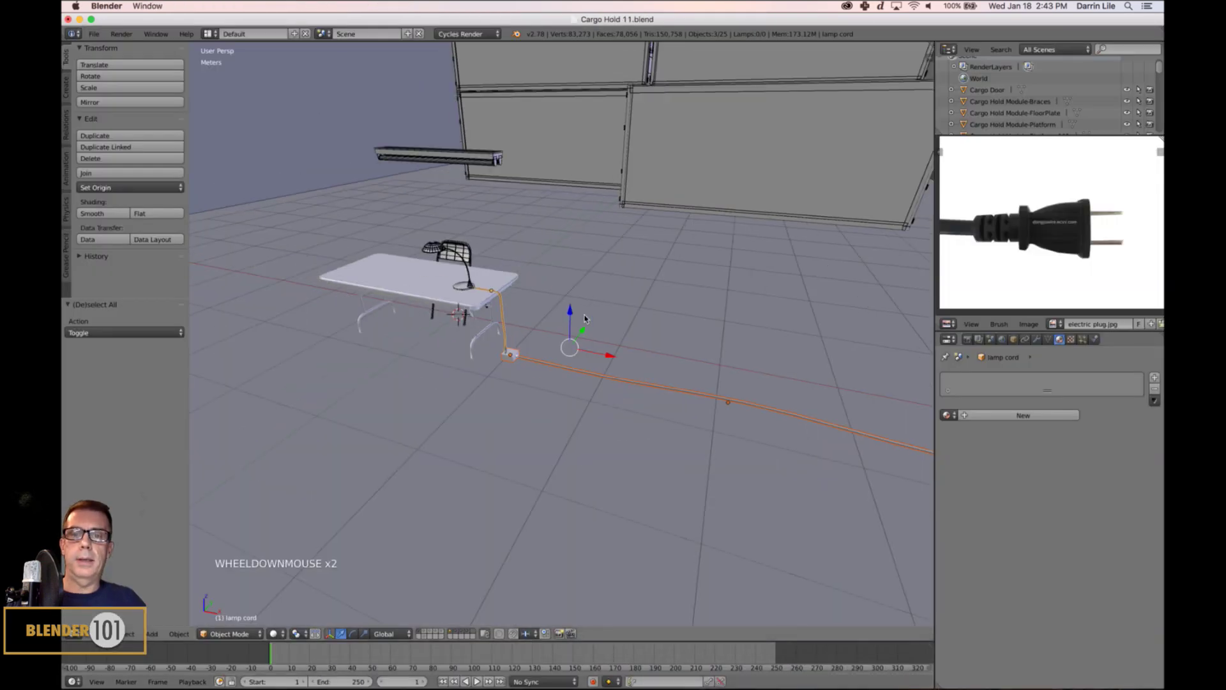
key(a)
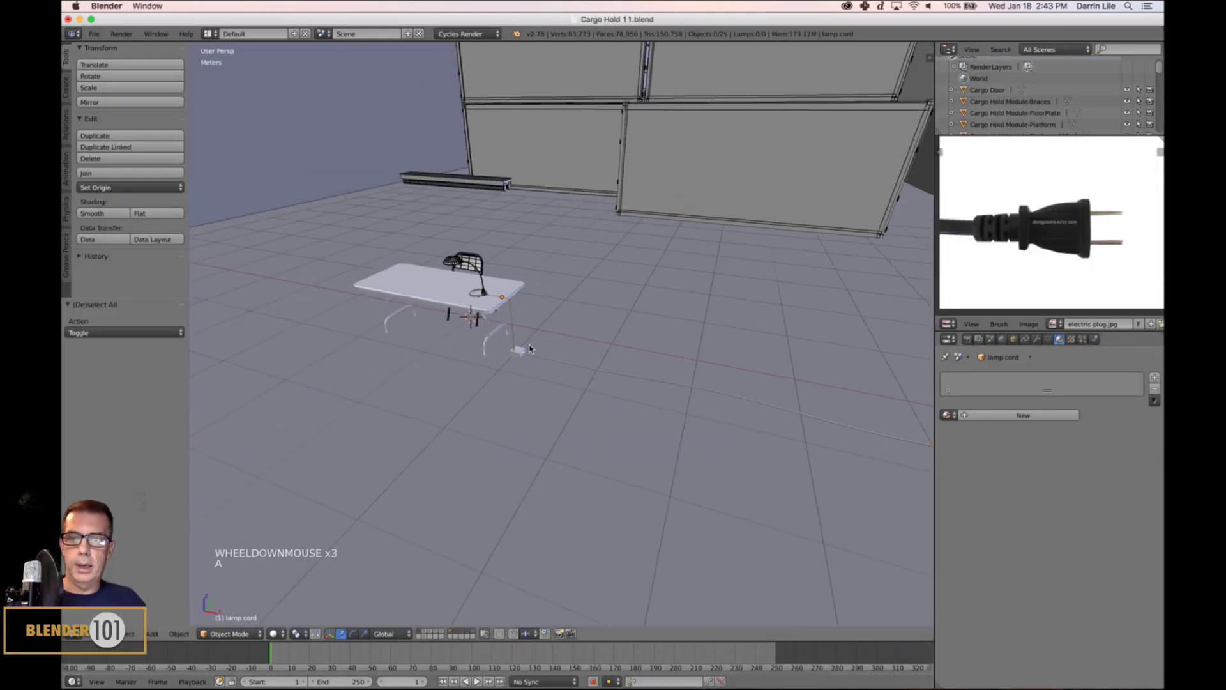
middle_drag(597, 315, 668, 224)
scroll(606, 287, down, 6)
scroll(602, 279, down, 9)
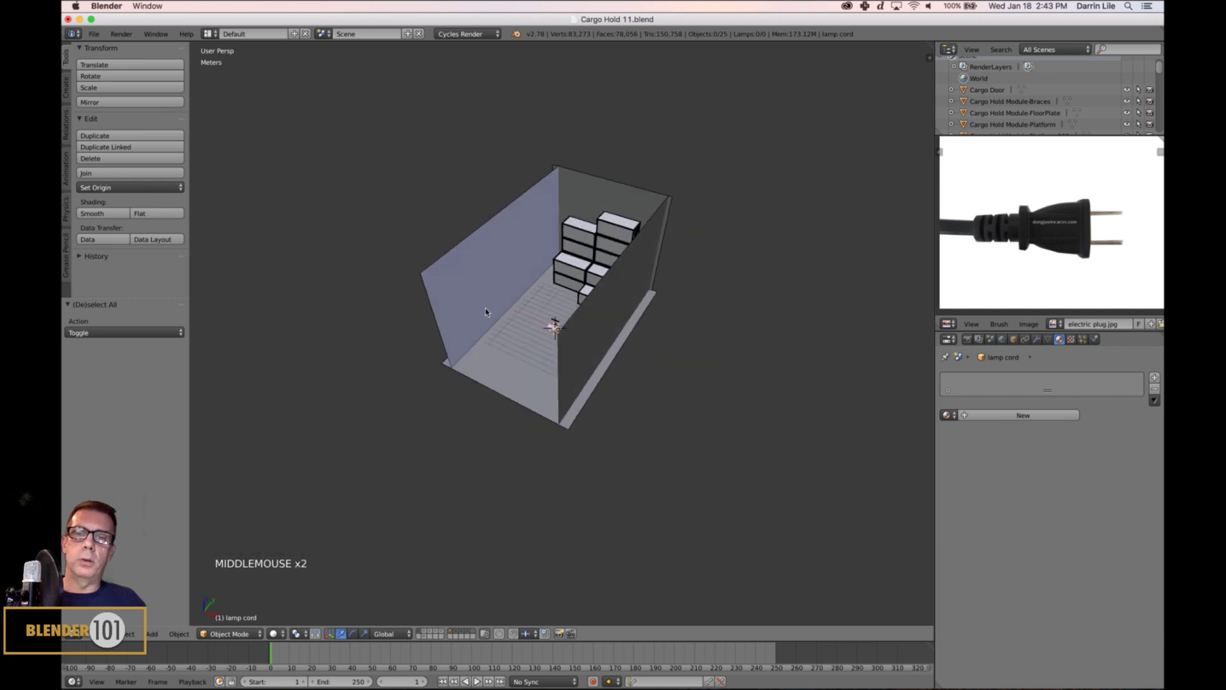
- Load cargo hold 3.jpg from the container ship's cargo hold reference folder into the image editor, browsing with thumbnails
click(1028, 324)
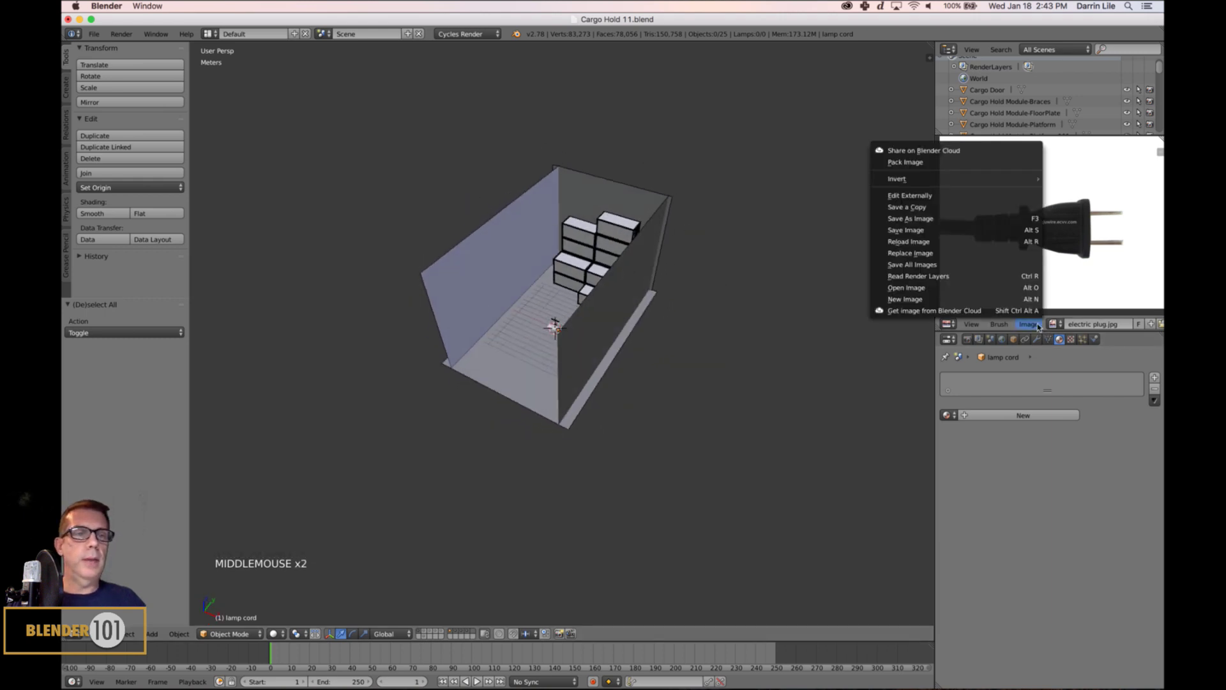
click(920, 288)
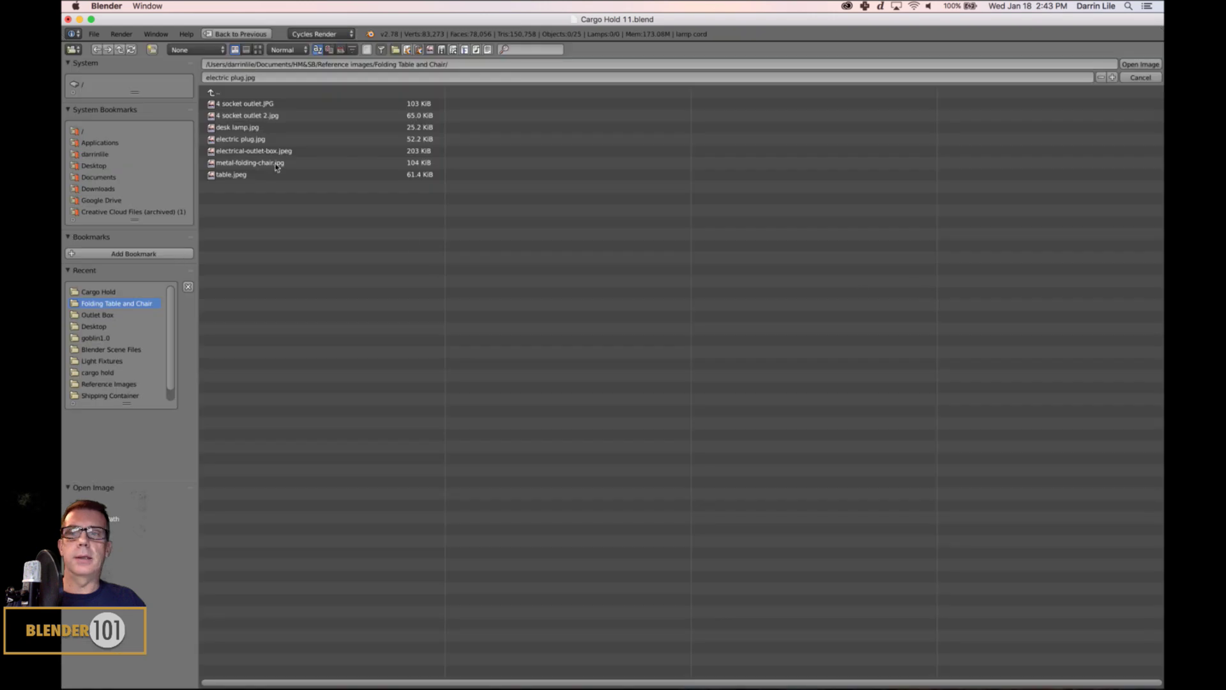
click(215, 92)
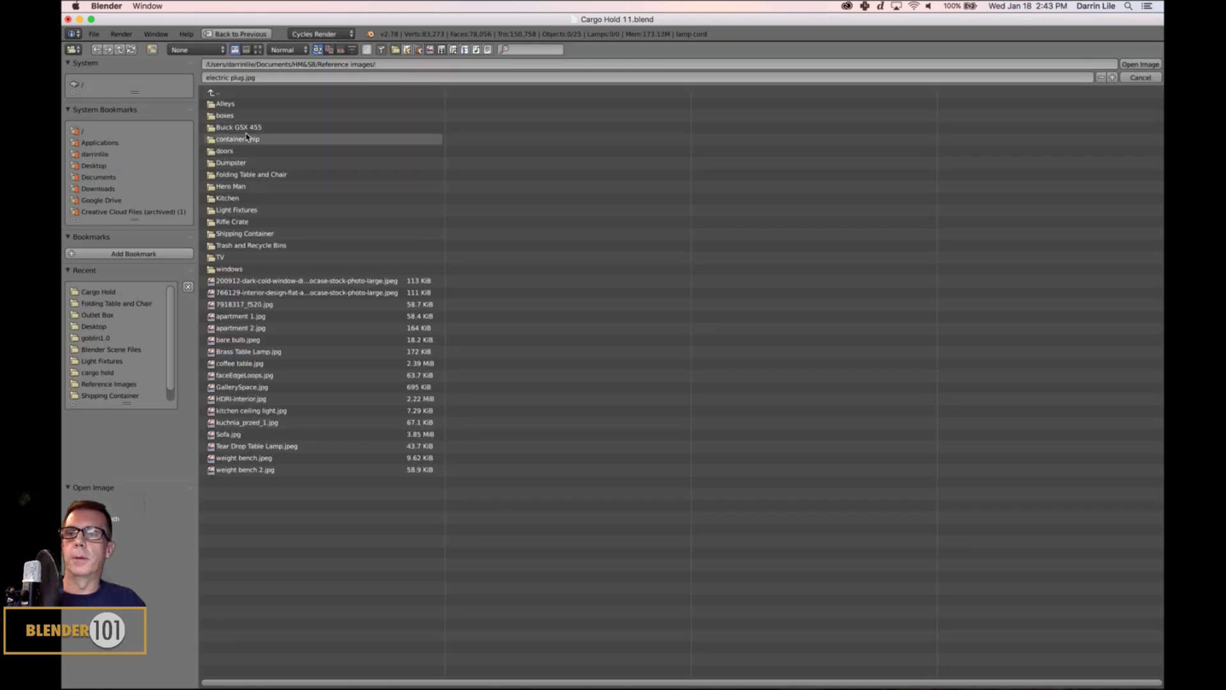
click(257, 49)
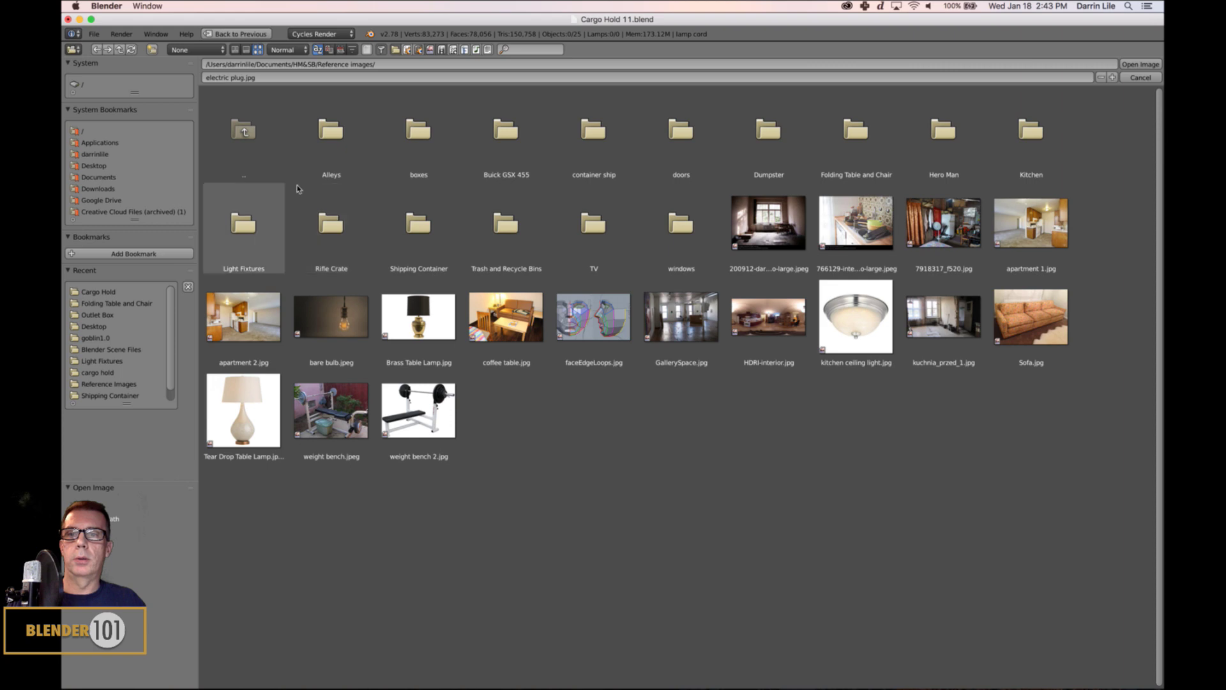
click(594, 137)
click(330, 133)
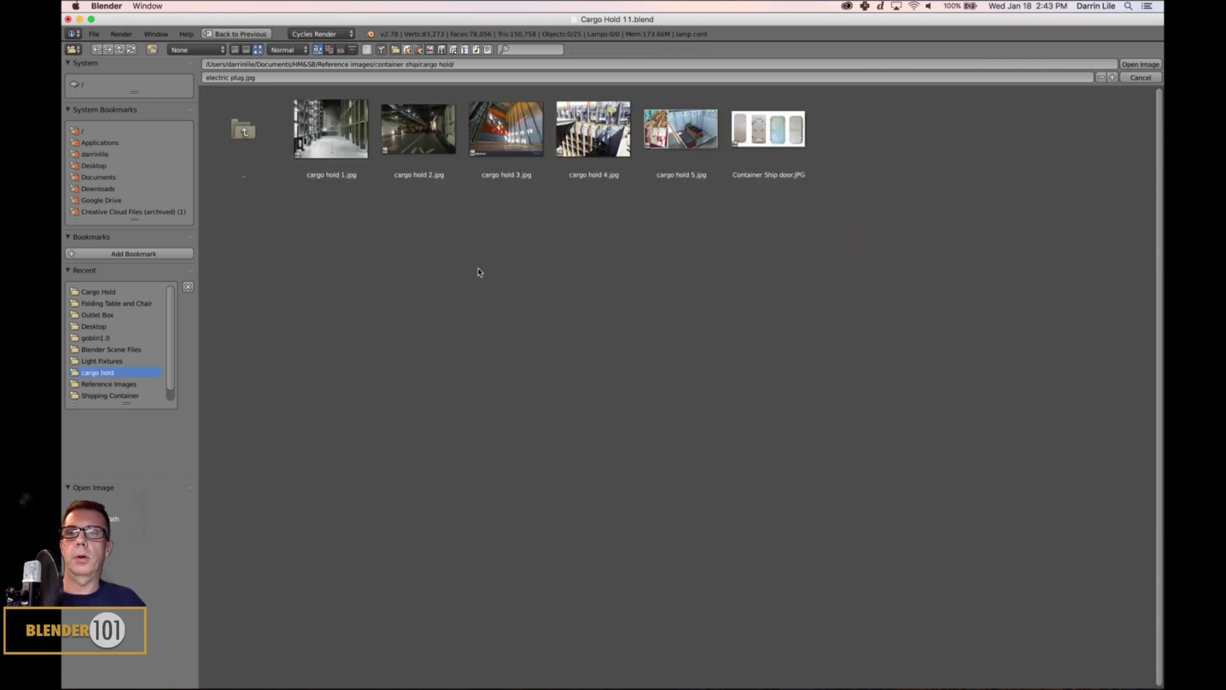
click(504, 125)
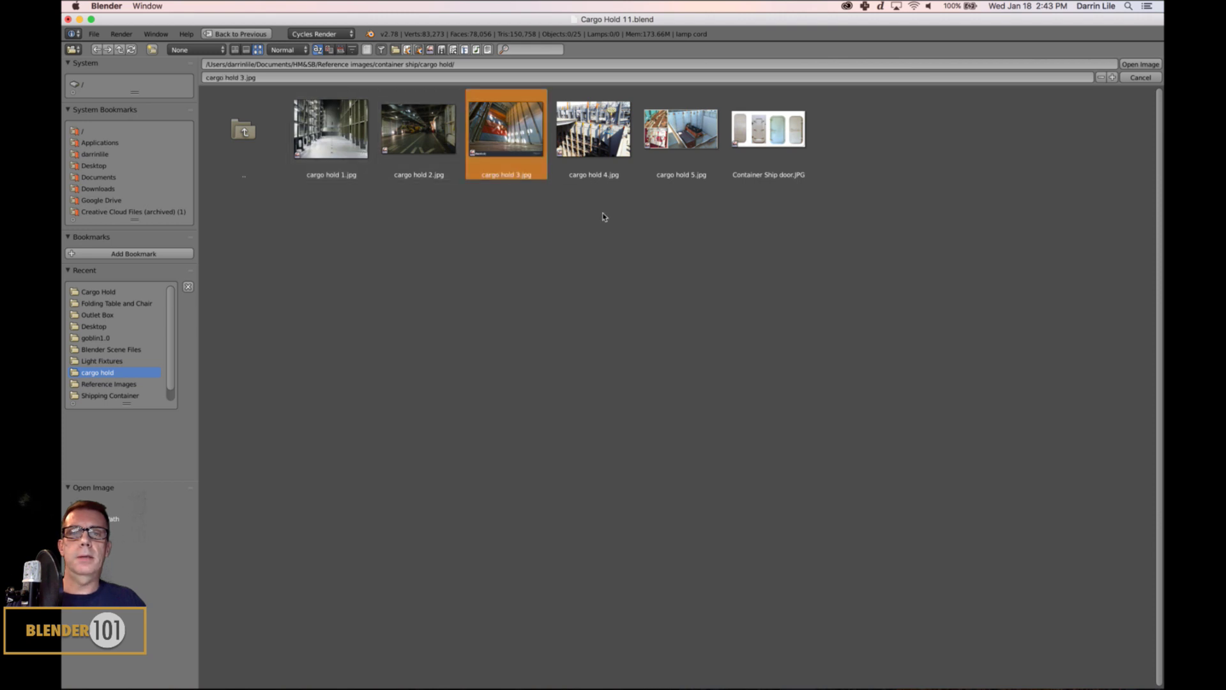
click(1135, 65)
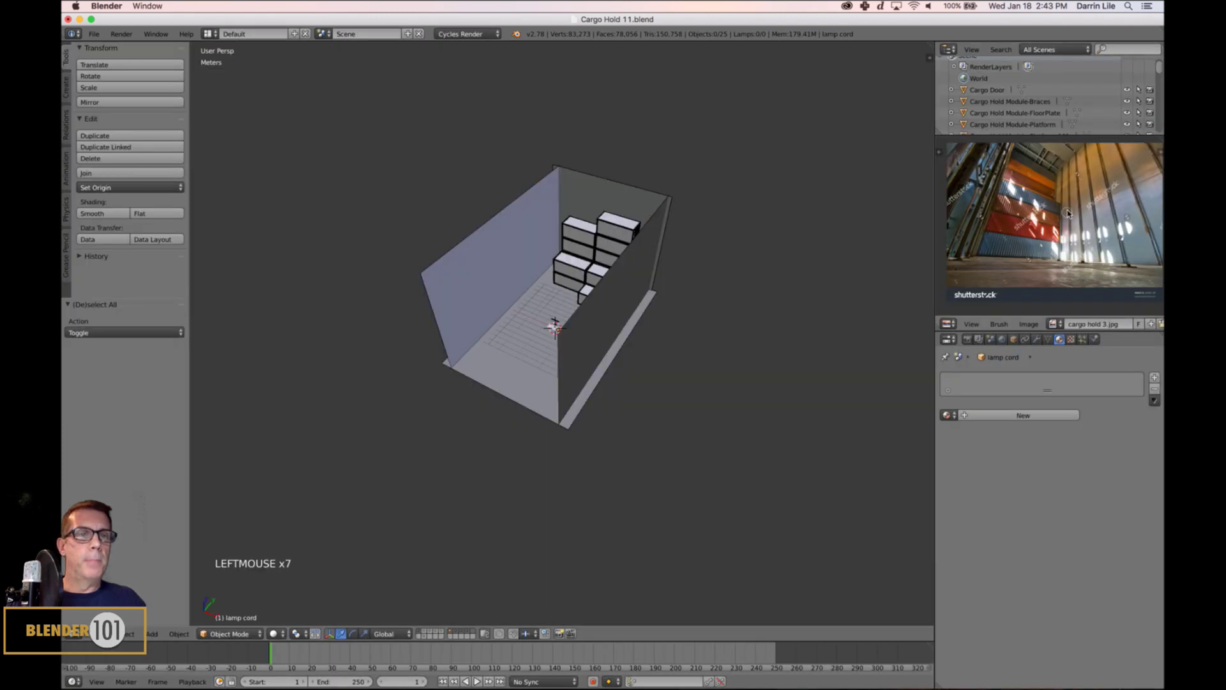
- Examine the ceiling framework above the containers in the cargo hold reference photo
middle_drag(1065, 211, 1085, 243)
scroll(1064, 237, up, 6)
scroll(1085, 244, down, 4)
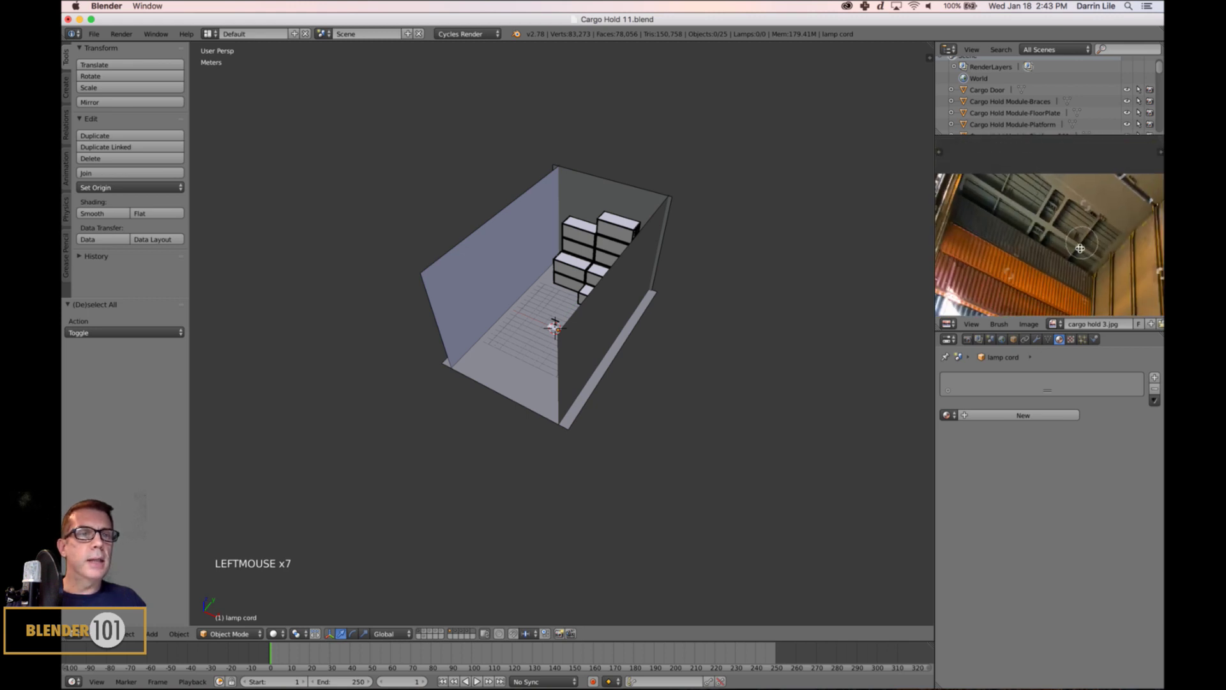
scroll(1078, 269, up, 3)
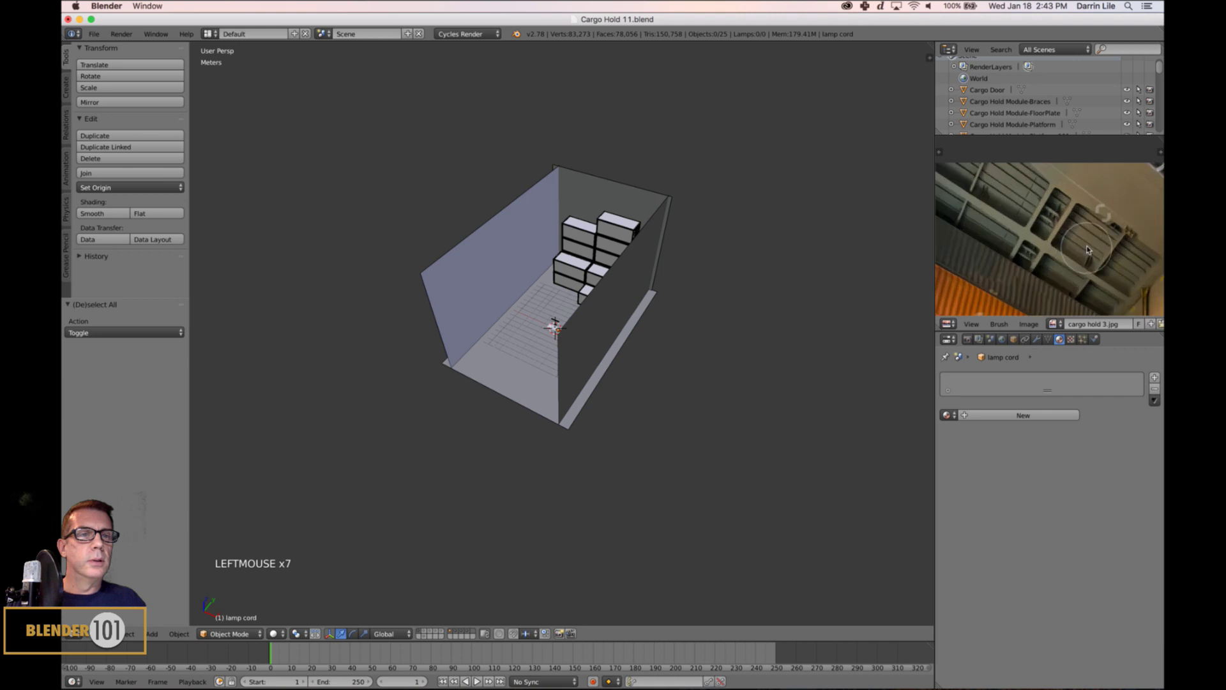
mouse_move(1078, 268)
middle_down()
mouse_move(1005, 291)
mouse_move(1065, 252)
middle_up()
scroll(1005, 291, down, 2)
scroll(1065, 252, up, 2)
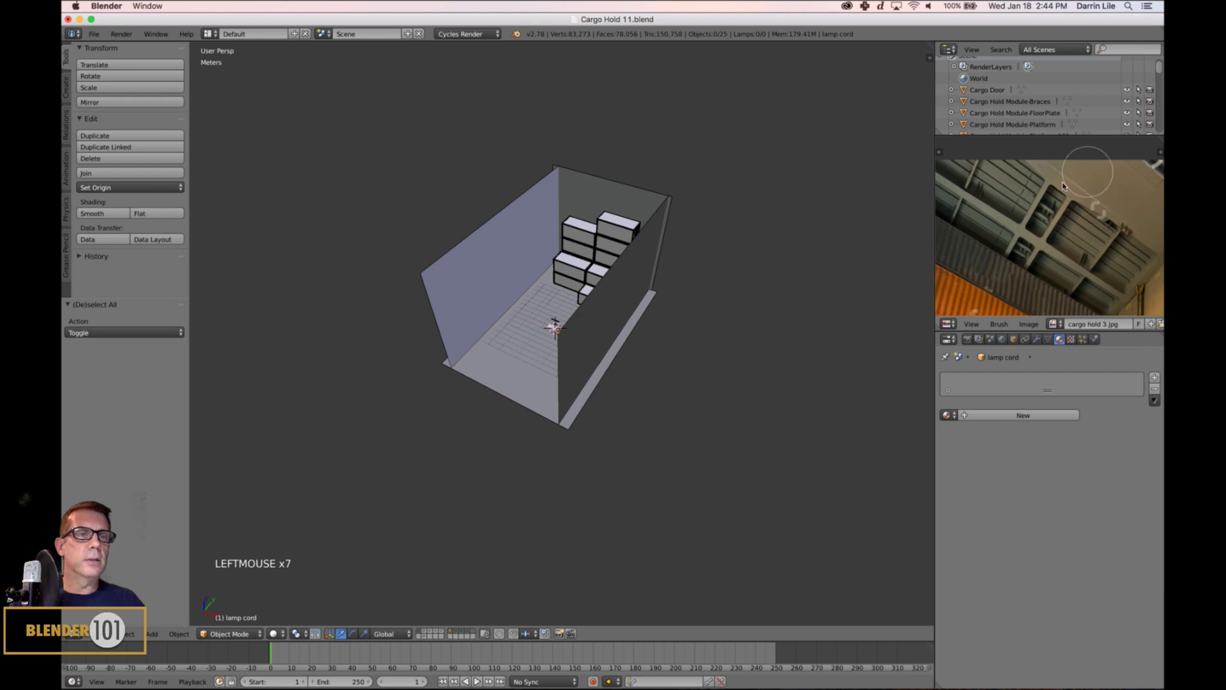
- Save the Blender file over the existing Cargo Hold 11.blend
mouse_move(1101, 185)
right_down()
mouse_move(1088, 233)
mouse_move(1101, 233)
right_up()
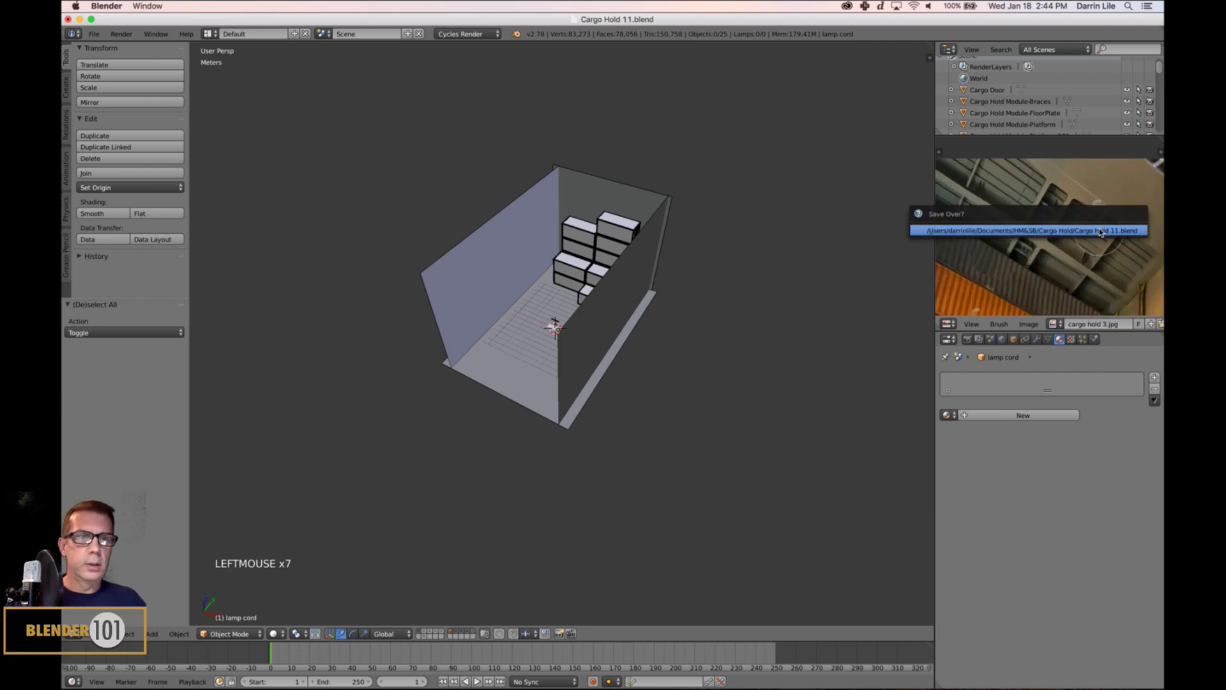
key(s)
key(s)
mouse_move(766, 294)
shift+middle_down()
mouse_move(690, 306)
mouse_move(667, 375)
shift+middle_up()
scroll(682, 310, up, 4)
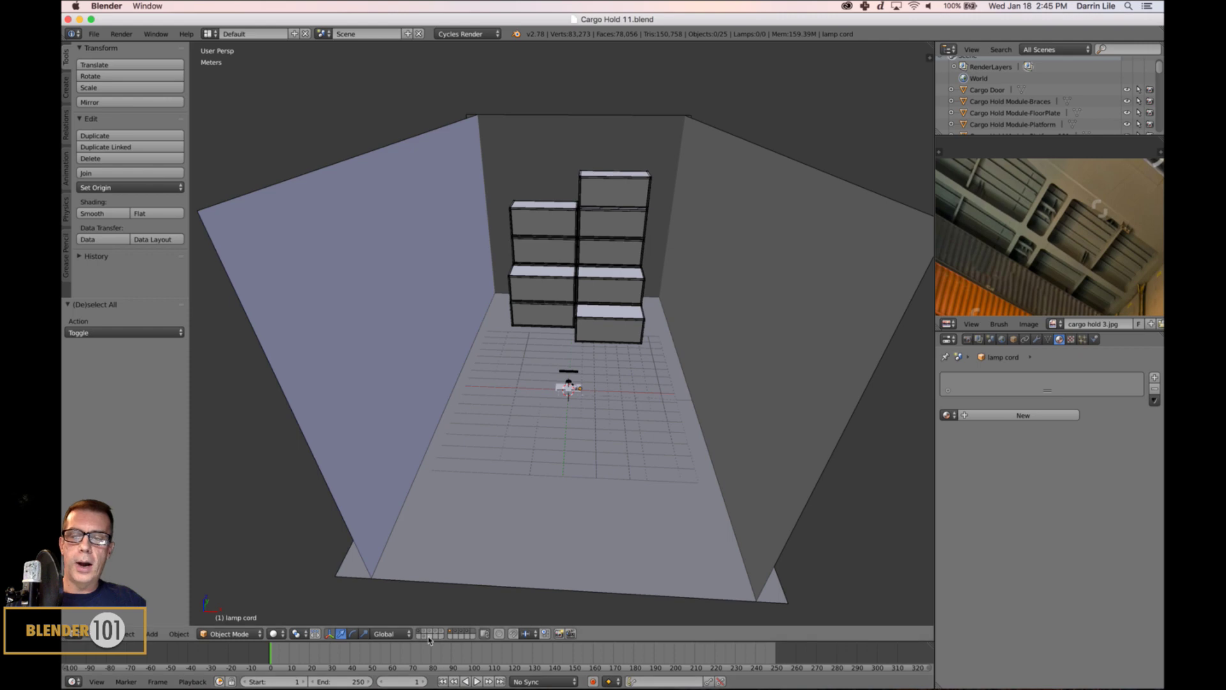
- Switch to Unity and look over the cargo hold from the folding table towards the stacked containers and upper walls
mouse_move(440, 687)
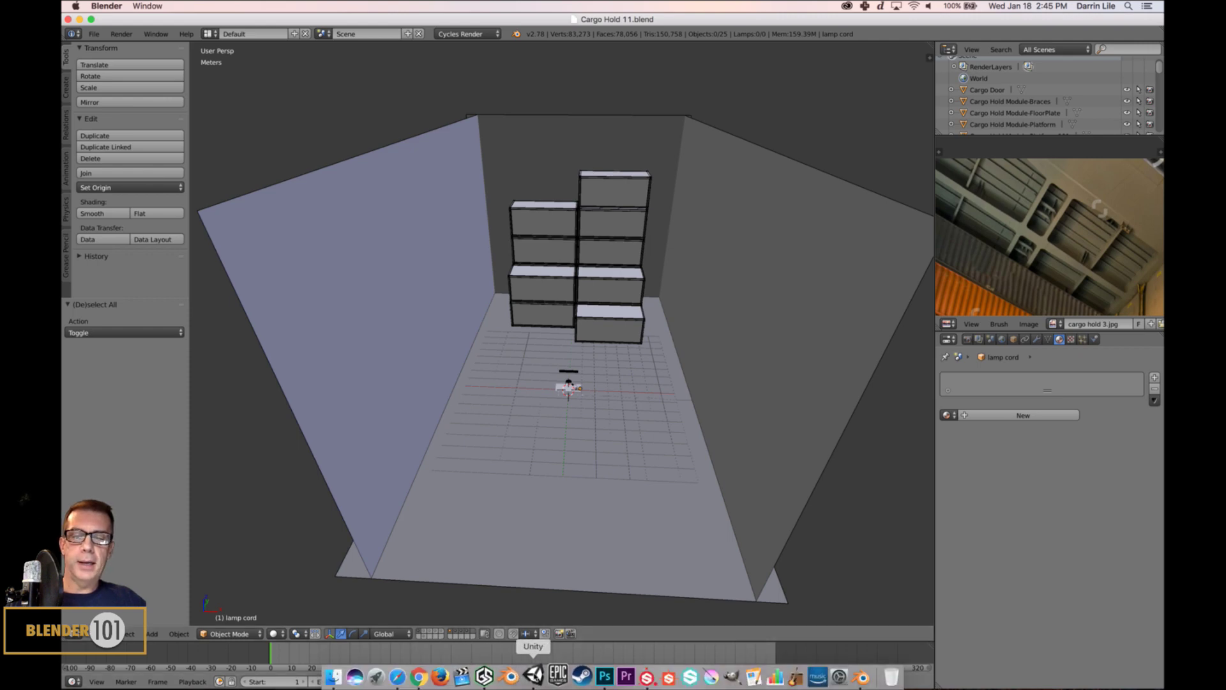
click(534, 675)
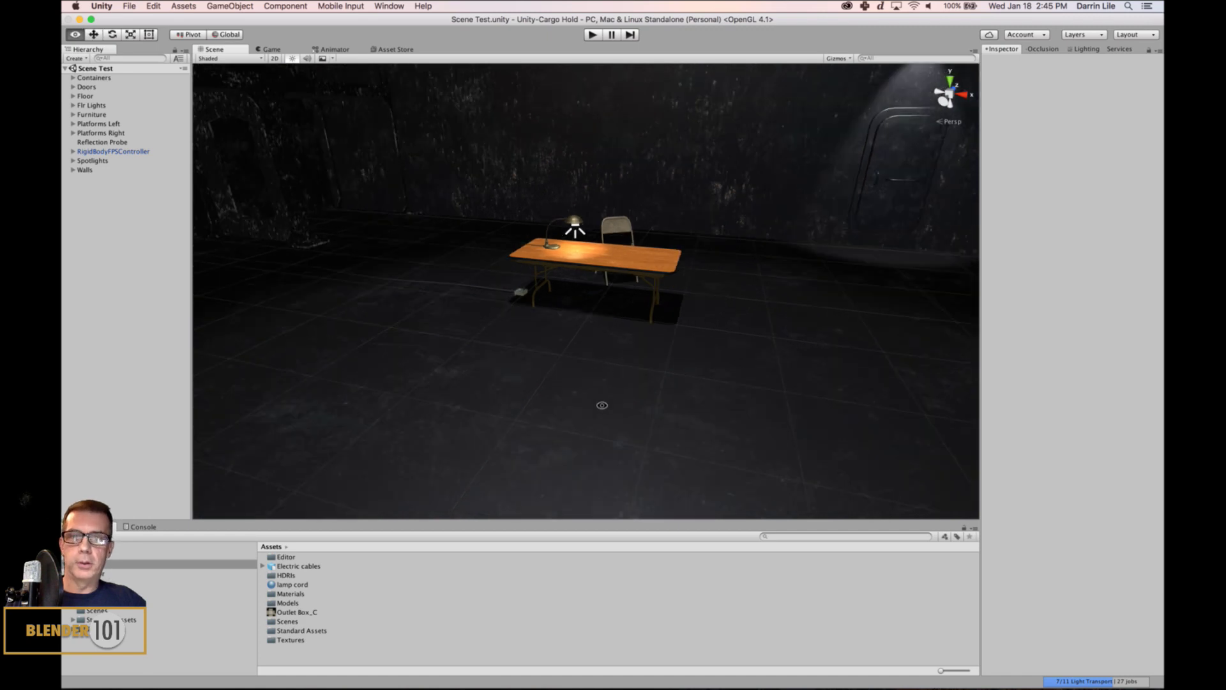
alt+drag(602, 404, 675, 422)
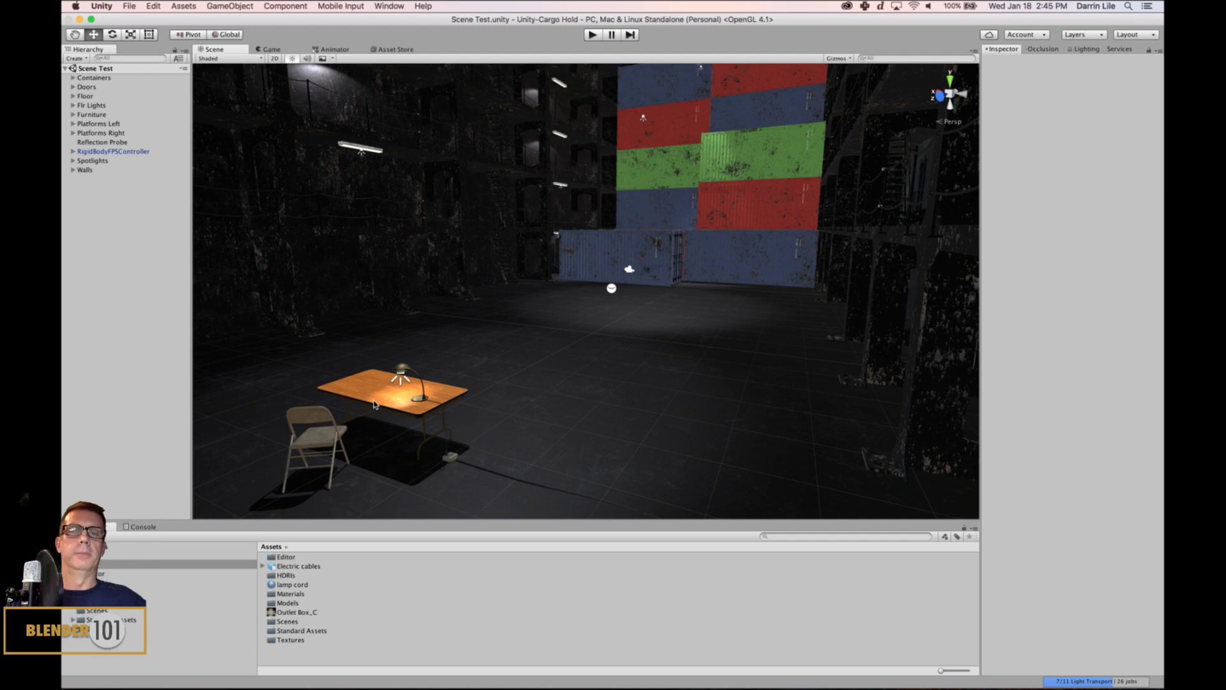
alt+right_drag(835, 238, 803, 312)
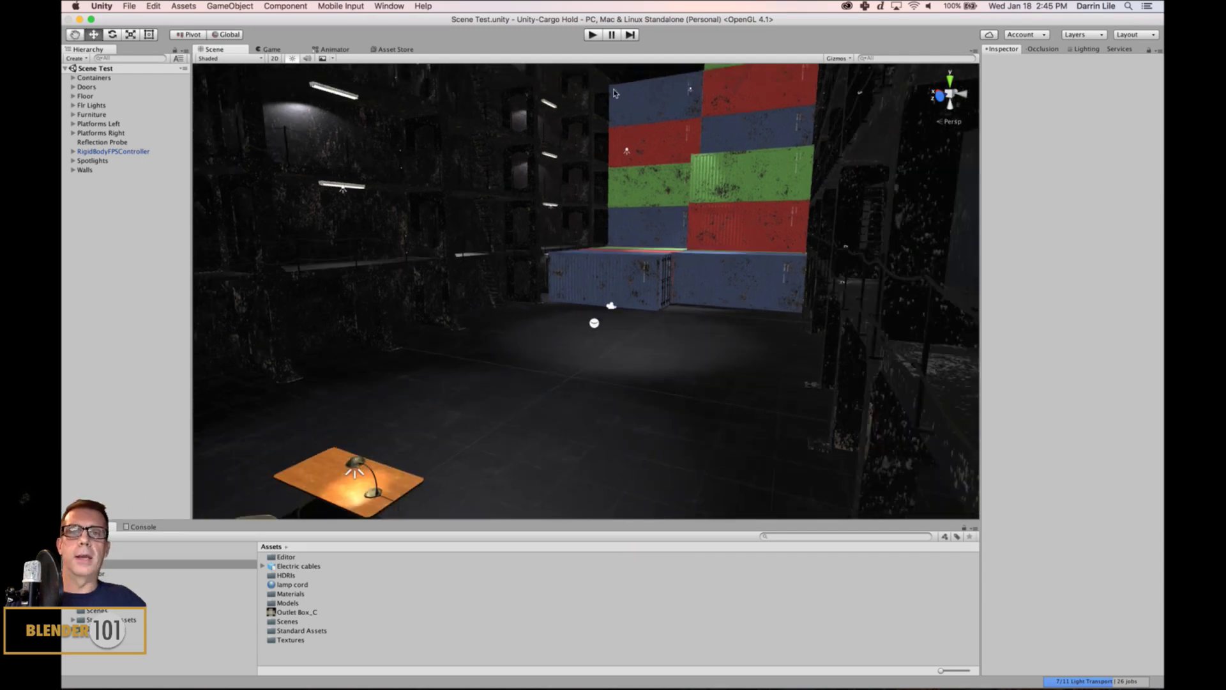
middle_drag(646, 301, 656, 290)
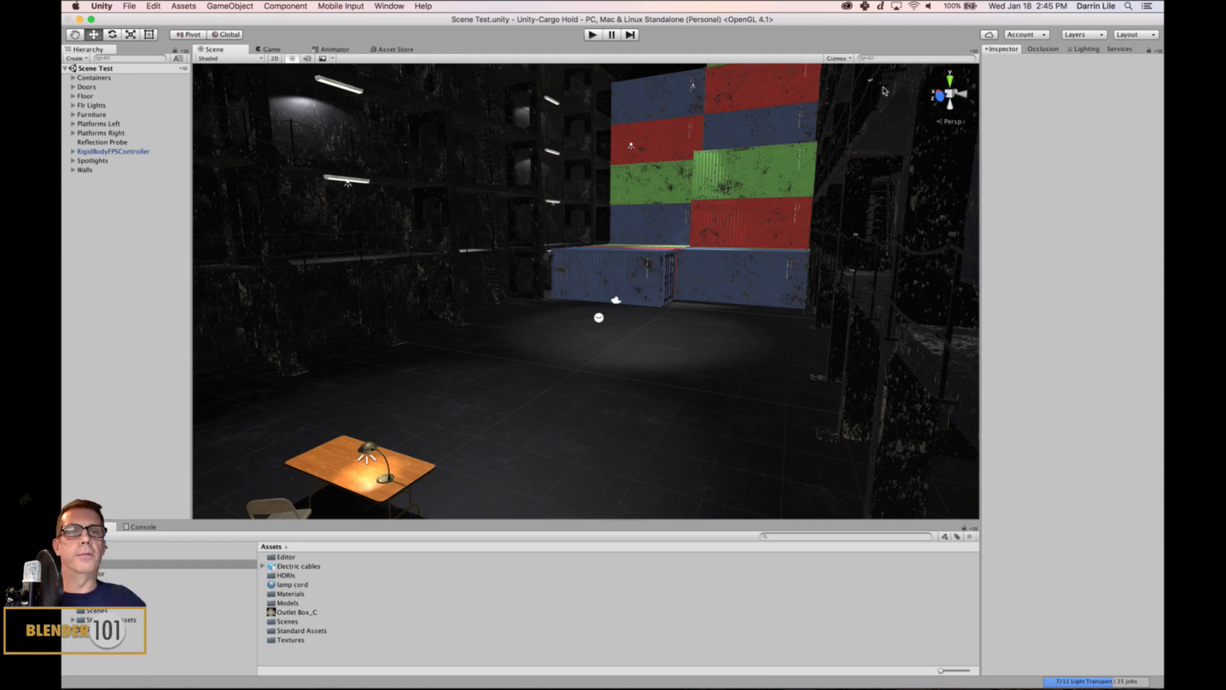
- Look over the folding table, desk lamp and lit door wall in the Unity cargo hold scene
right_drag(670, 318, 678, 377)
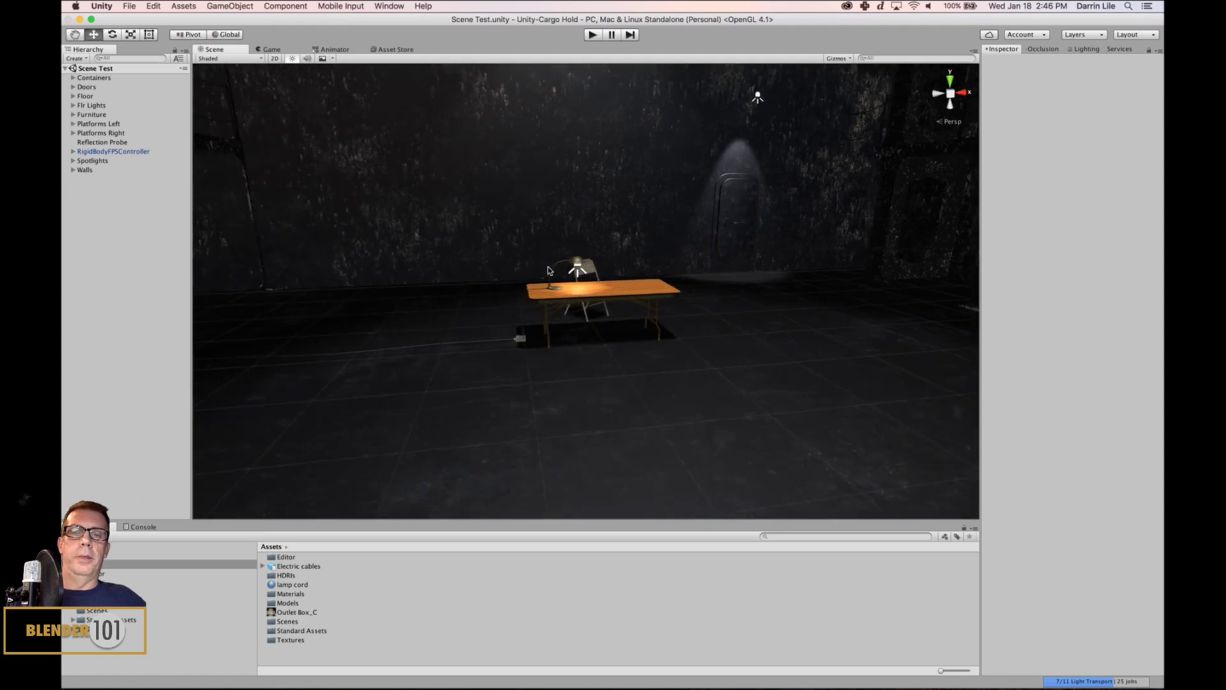
middle_drag(639, 328, 648, 352)
scroll(657, 354, down, 3)
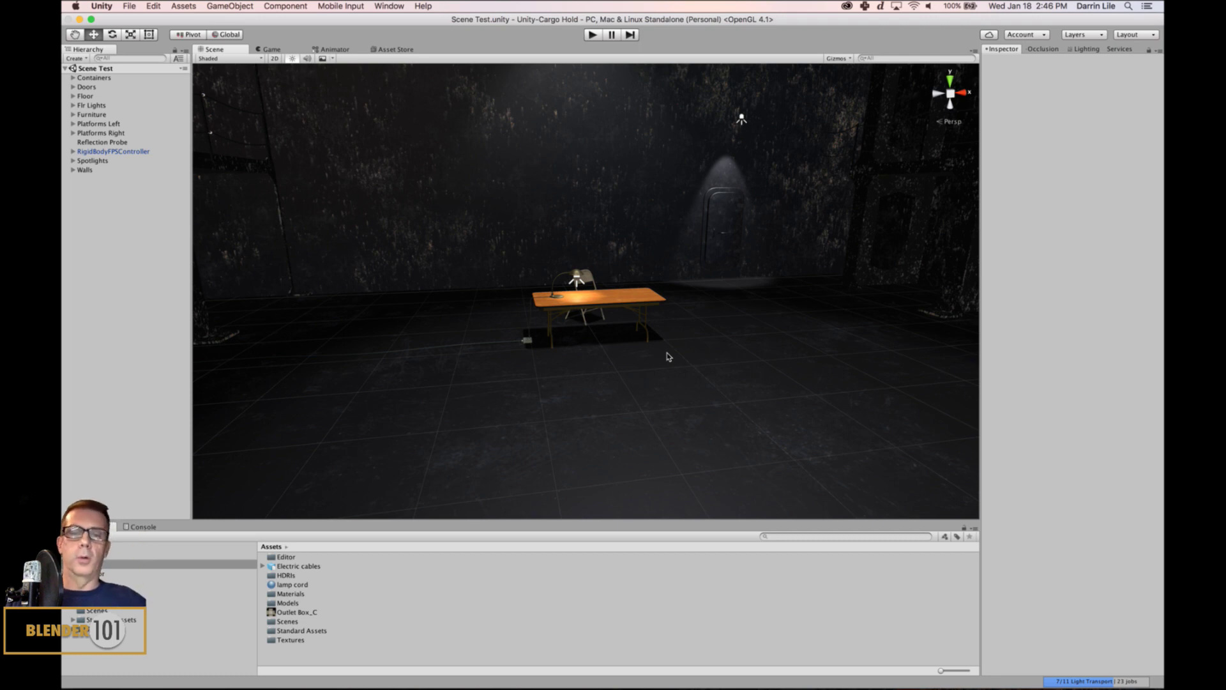
middle_drag(668, 364, 725, 434)
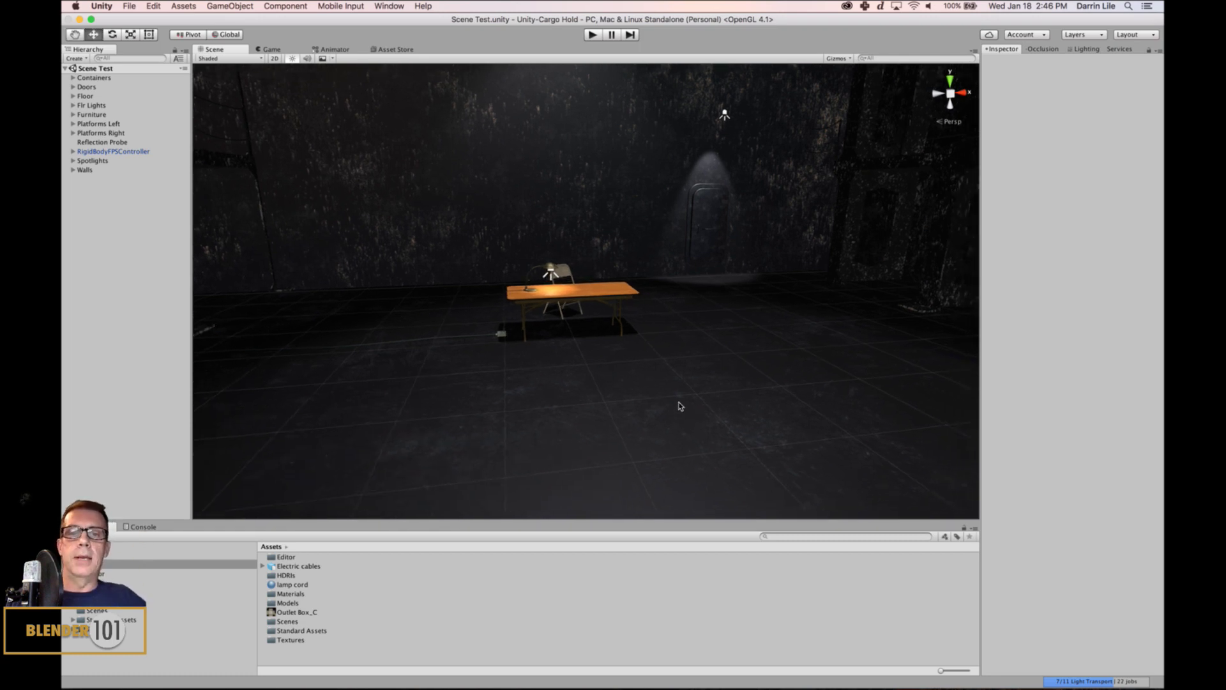
scroll(673, 394, up, 5)
alt+drag(678, 411, 701, 404)
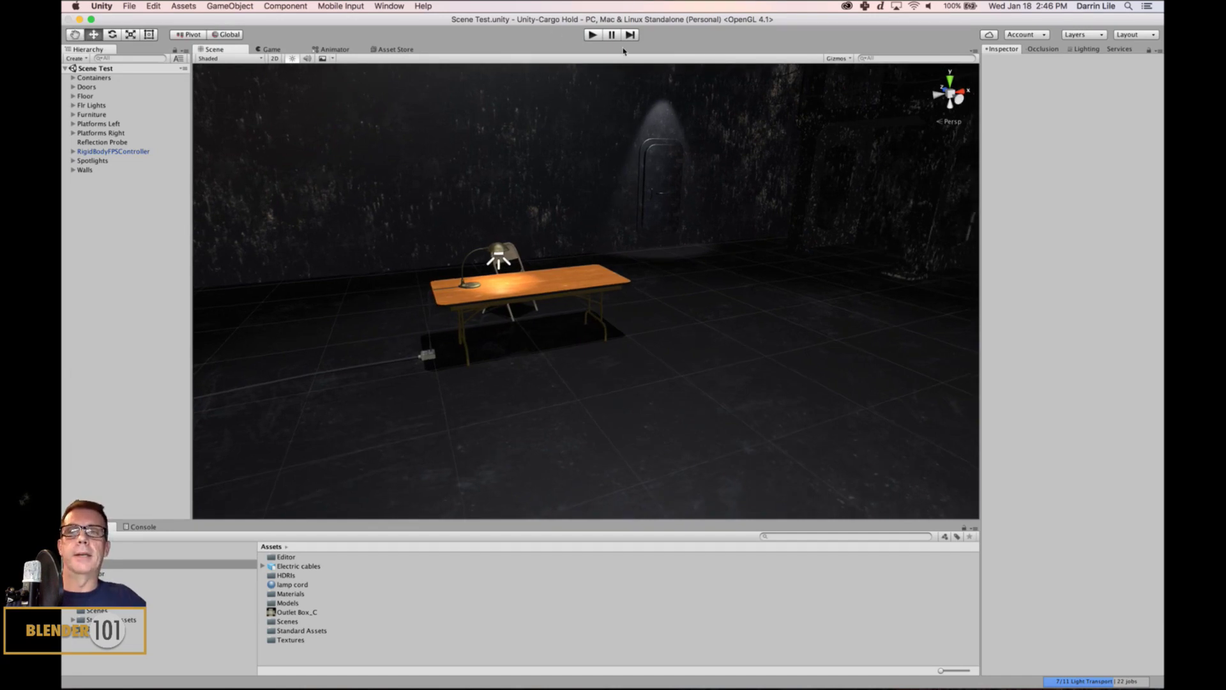
- Switch to Blender, view the cargo hold from floor level up towards its ceiling, and select the topmost container in the stack
mouse_move(613, 687)
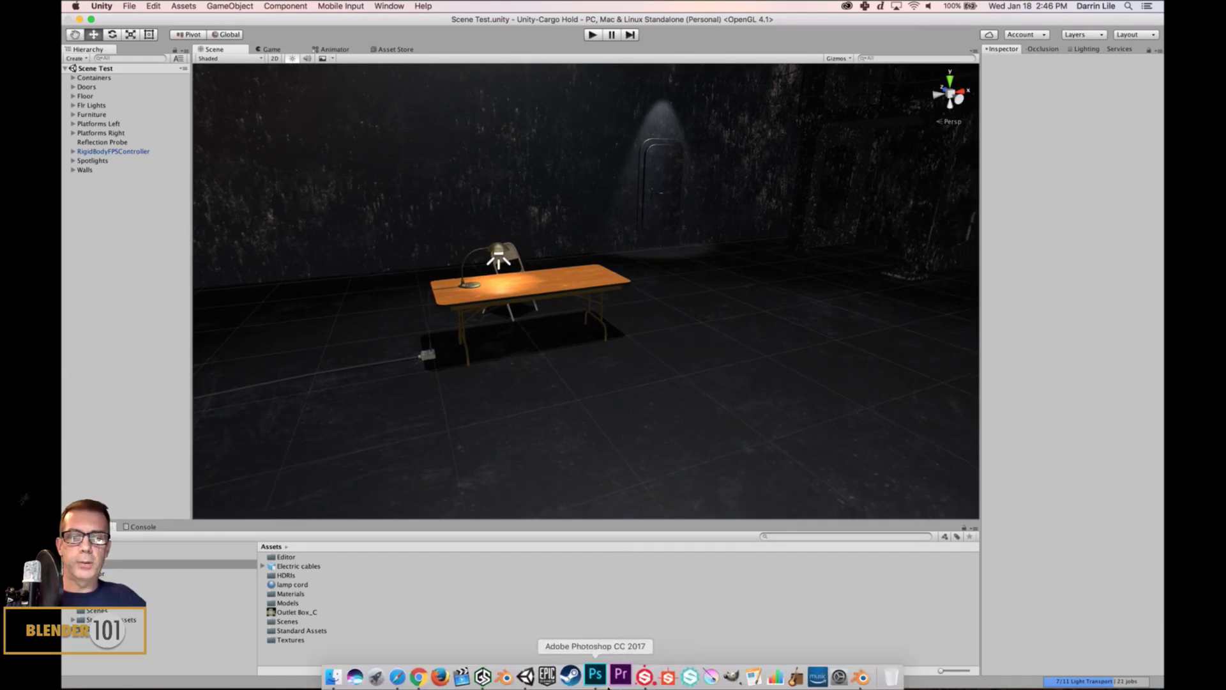
click(513, 677)
scroll(592, 421, up, 3)
alt+middle_drag(594, 410, 593, 359)
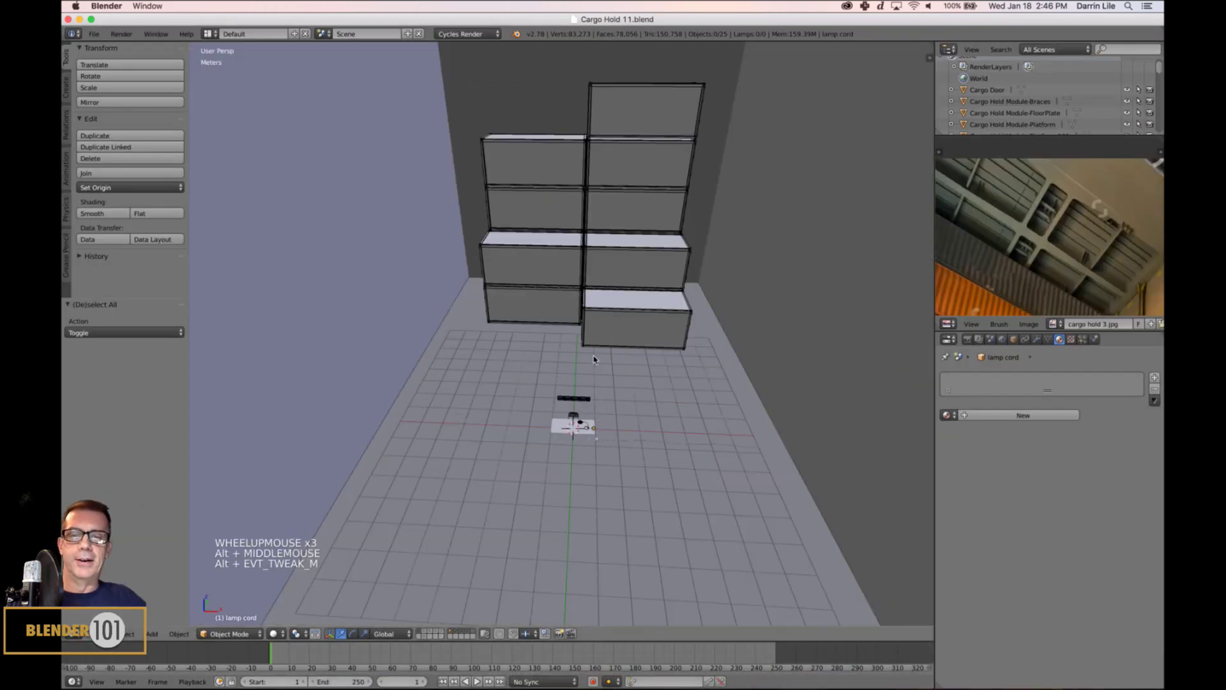
shift+middle_drag(689, 422, 679, 348)
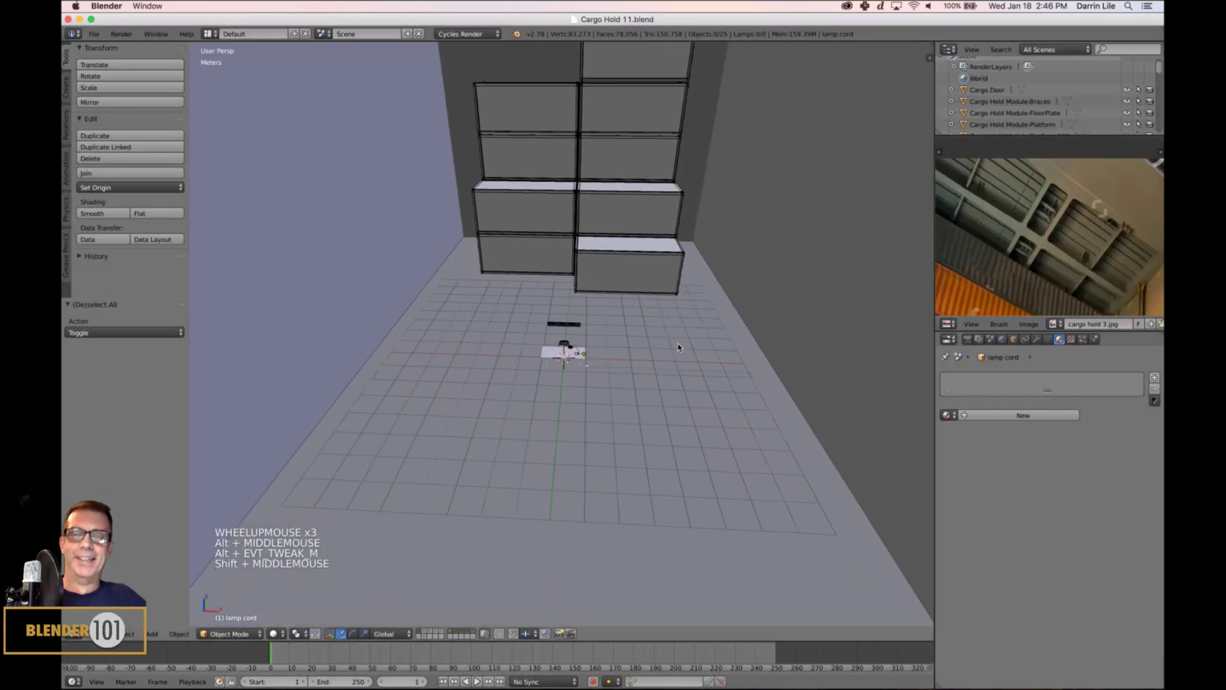
key(s)
key(s)
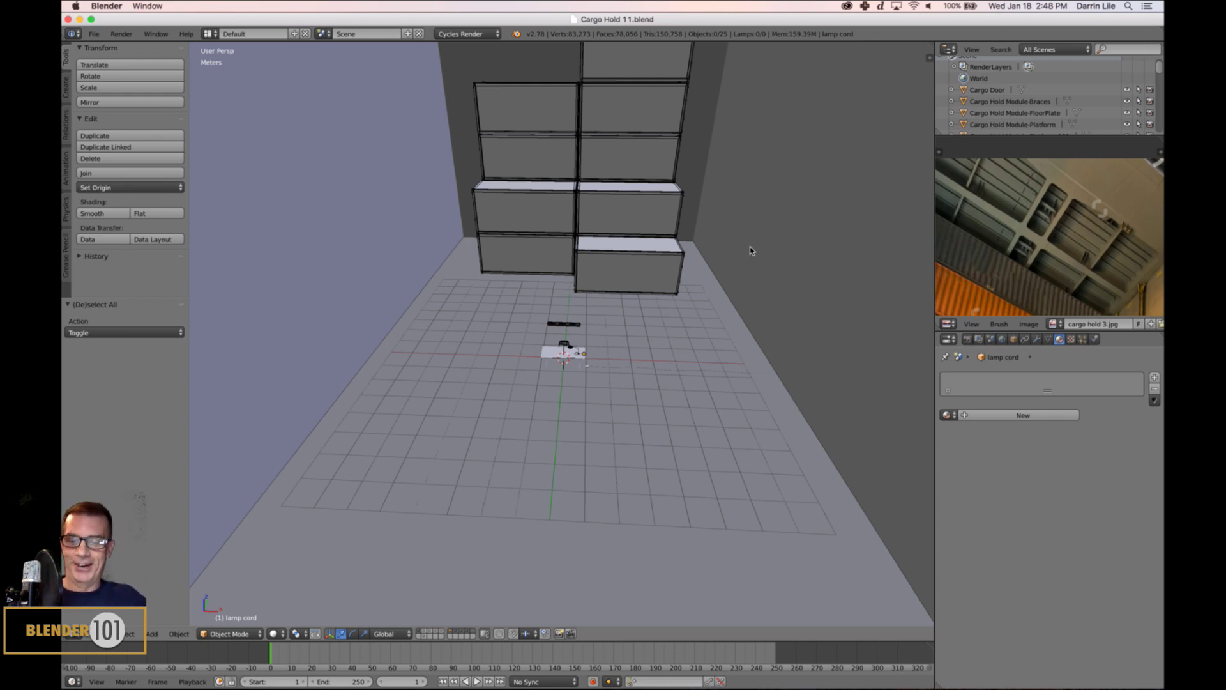
middle_drag(733, 352, 702, 366)
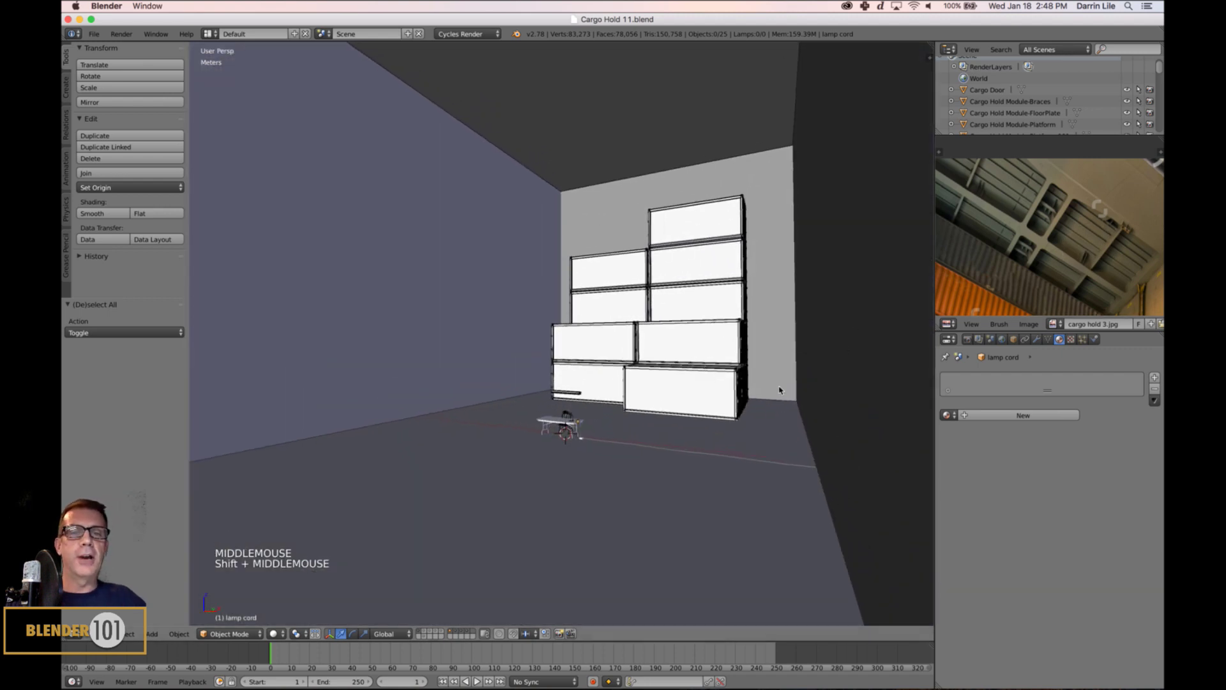
right_click(694, 212)
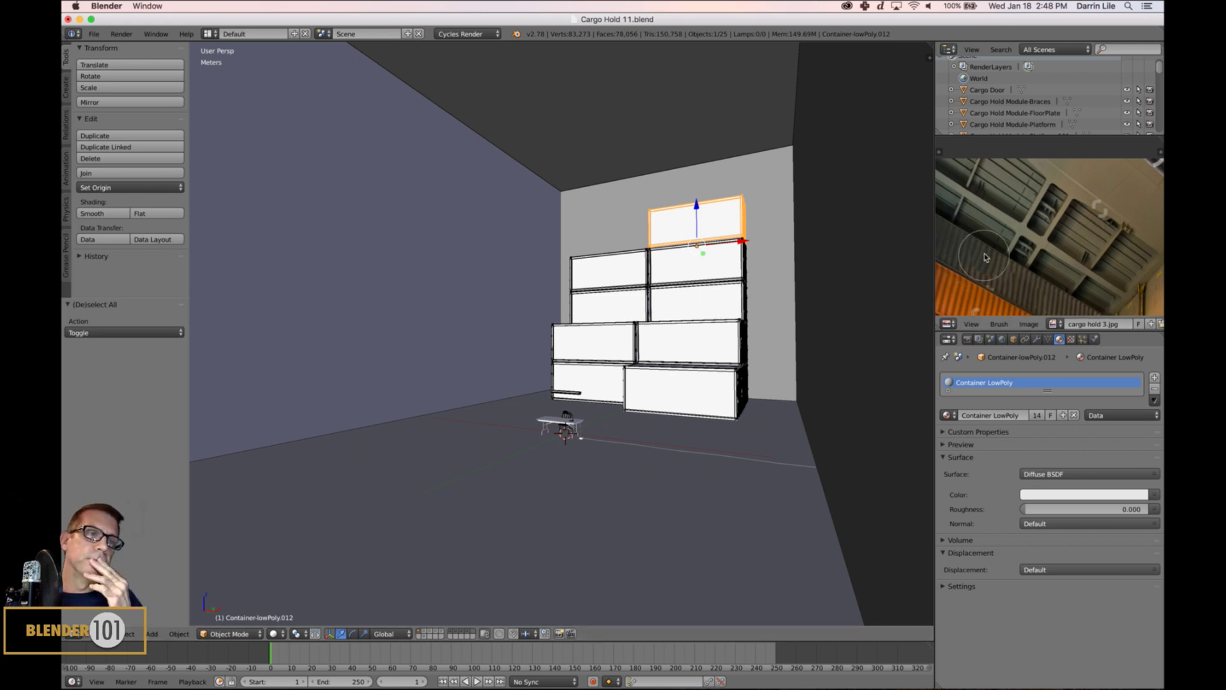
- Examine the ceiling's crossing beams and recessed panels close up in the cargo hold 3.jpg reference image
mouse_move(1086, 214)
middle_down()
mouse_move(1063, 243)
mouse_move(1082, 208)
middle_up()
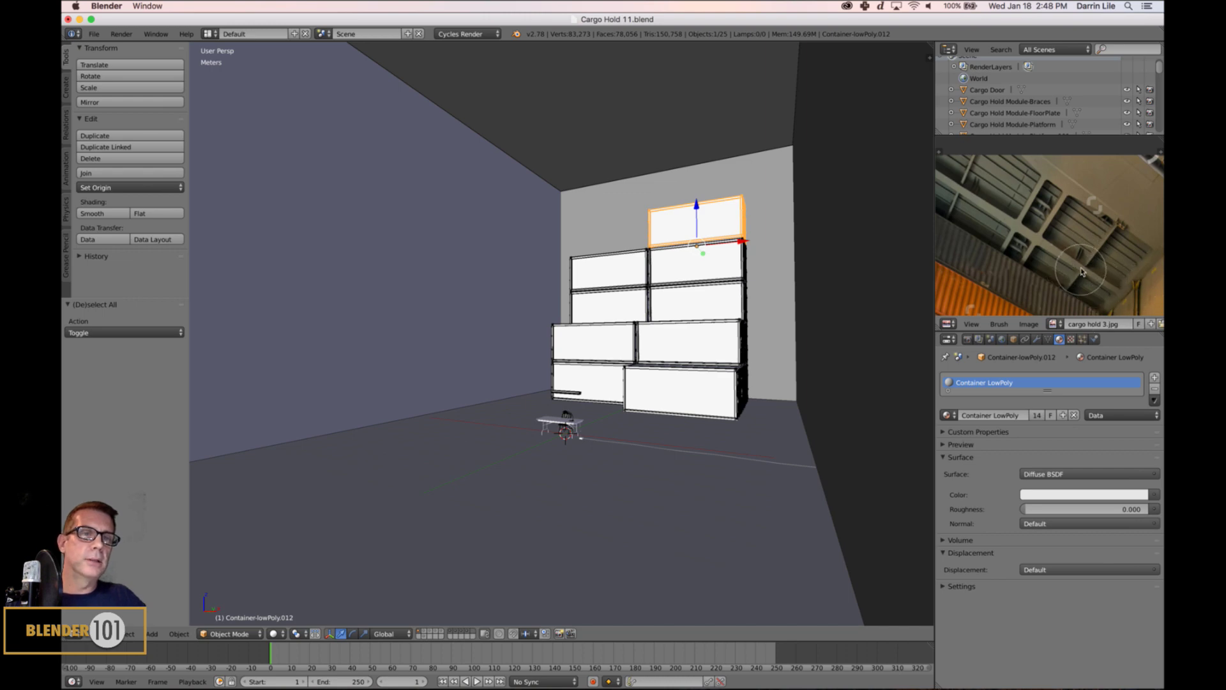
middle_drag(1096, 227, 1148, 275)
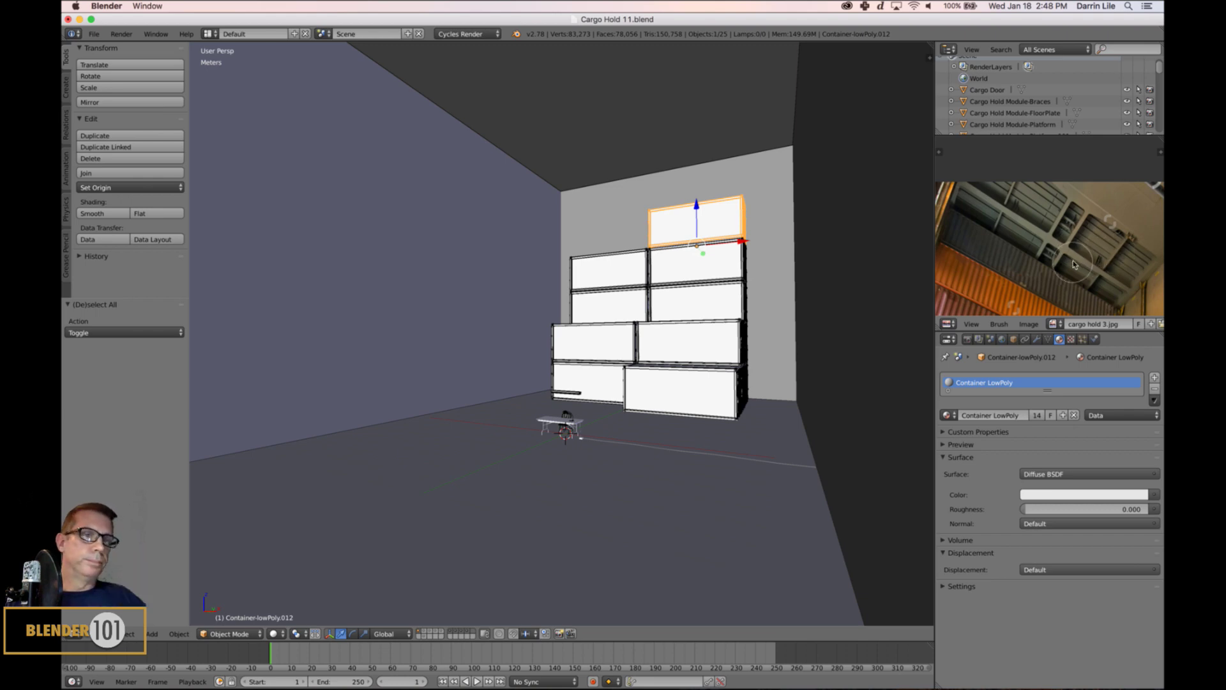
scroll(1072, 264, up, 5)
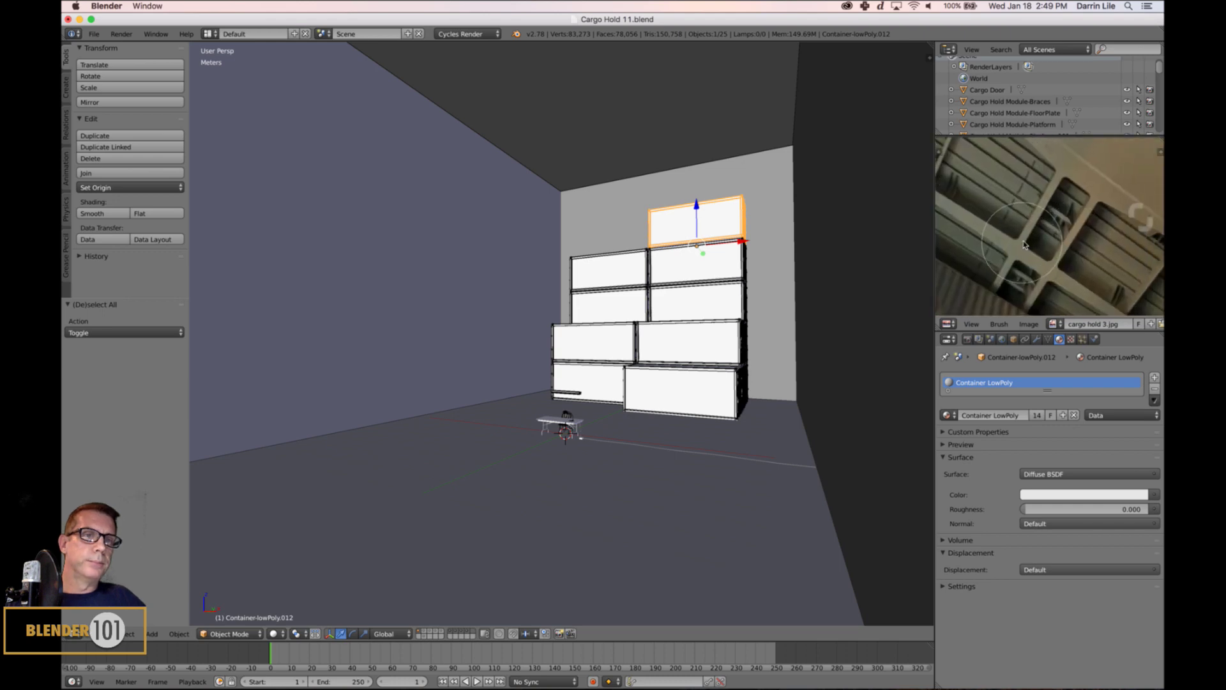
middle_drag(1044, 253, 1074, 214)
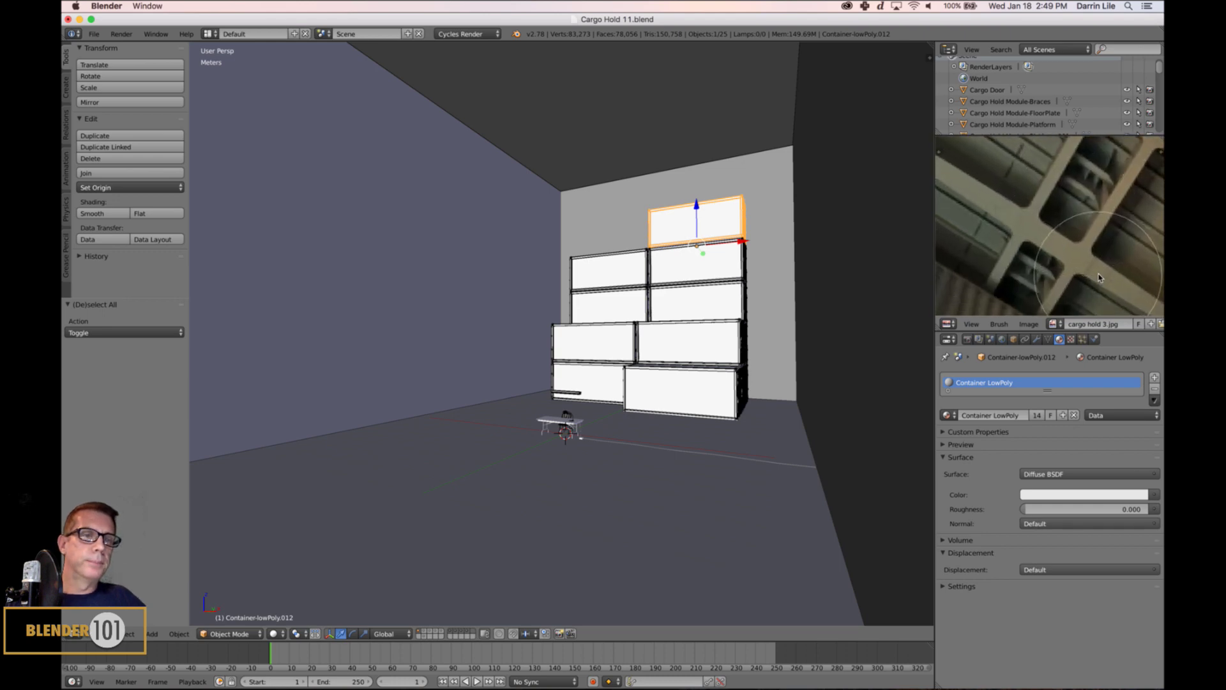
scroll(1099, 278, down, 3)
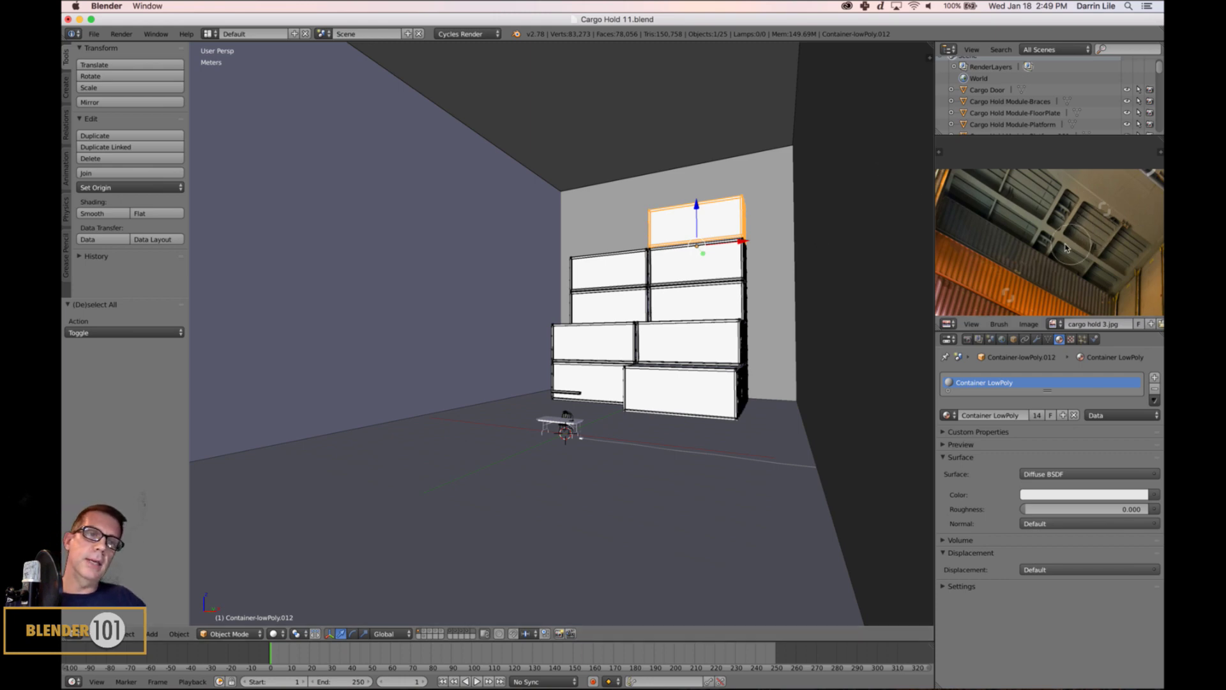
scroll(1066, 243, up, 2)
scroll(1067, 243, up, 1)
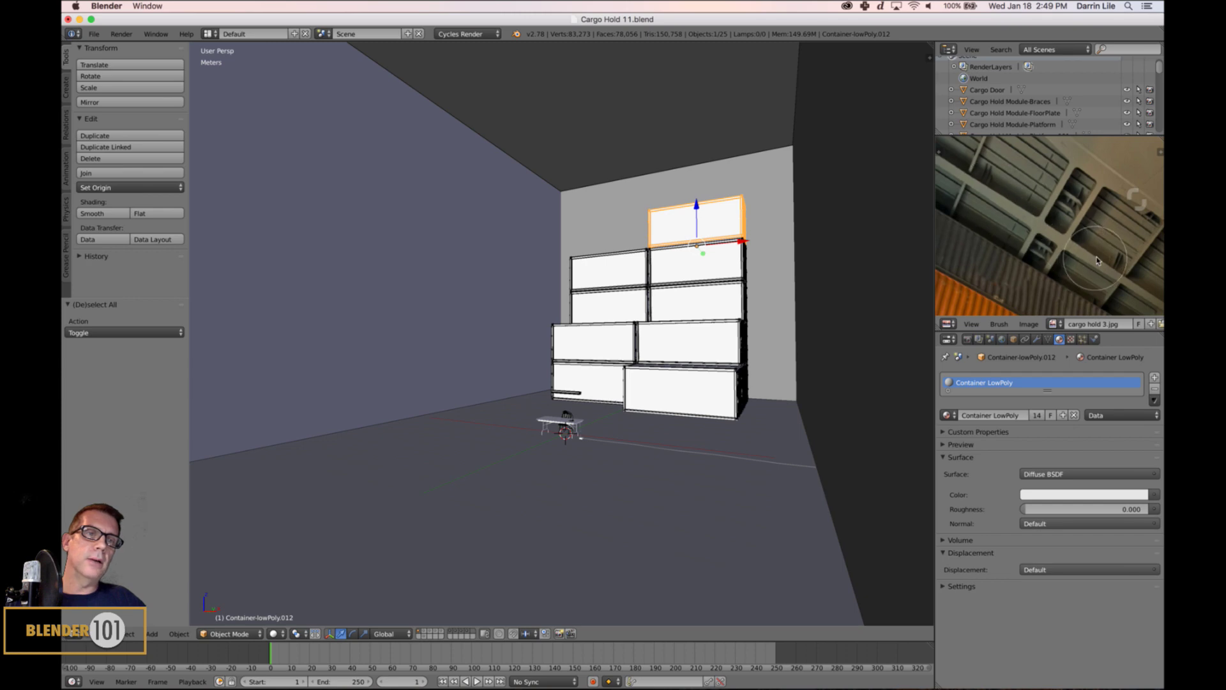
scroll(1079, 246, down, 2)
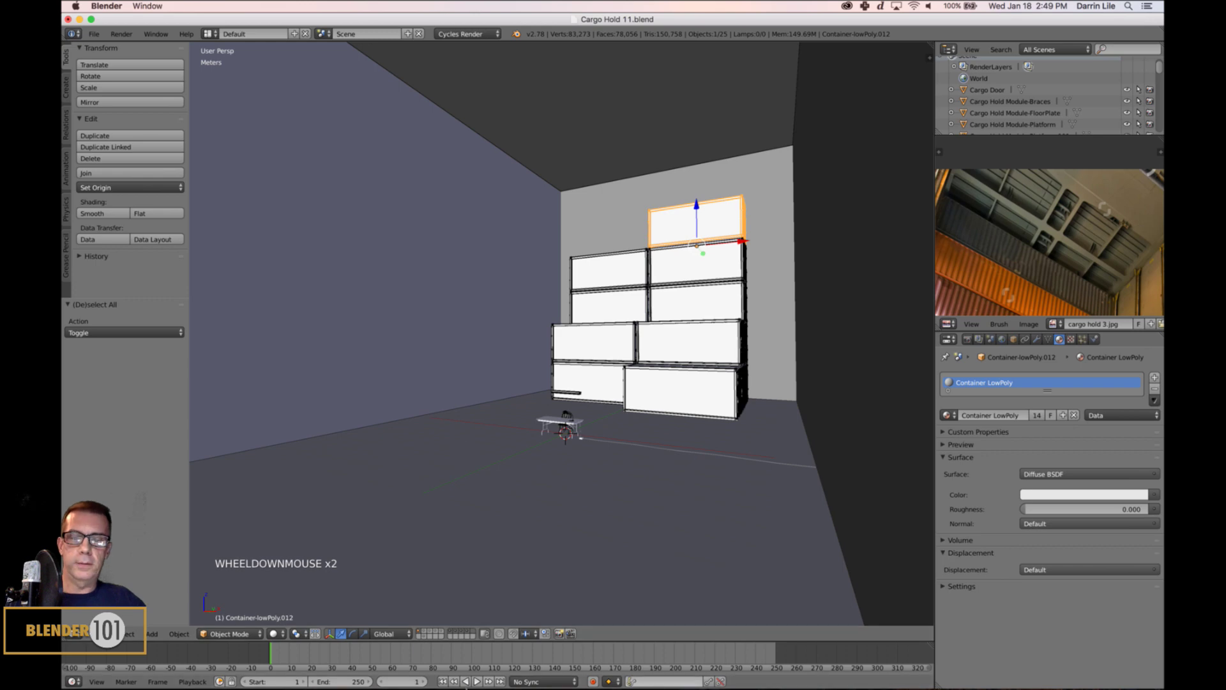
- Switch to Chrome and search Google Images for "container ship cargo hold ceiling" from the existing electrical plug search
mouse_move(438, 649)
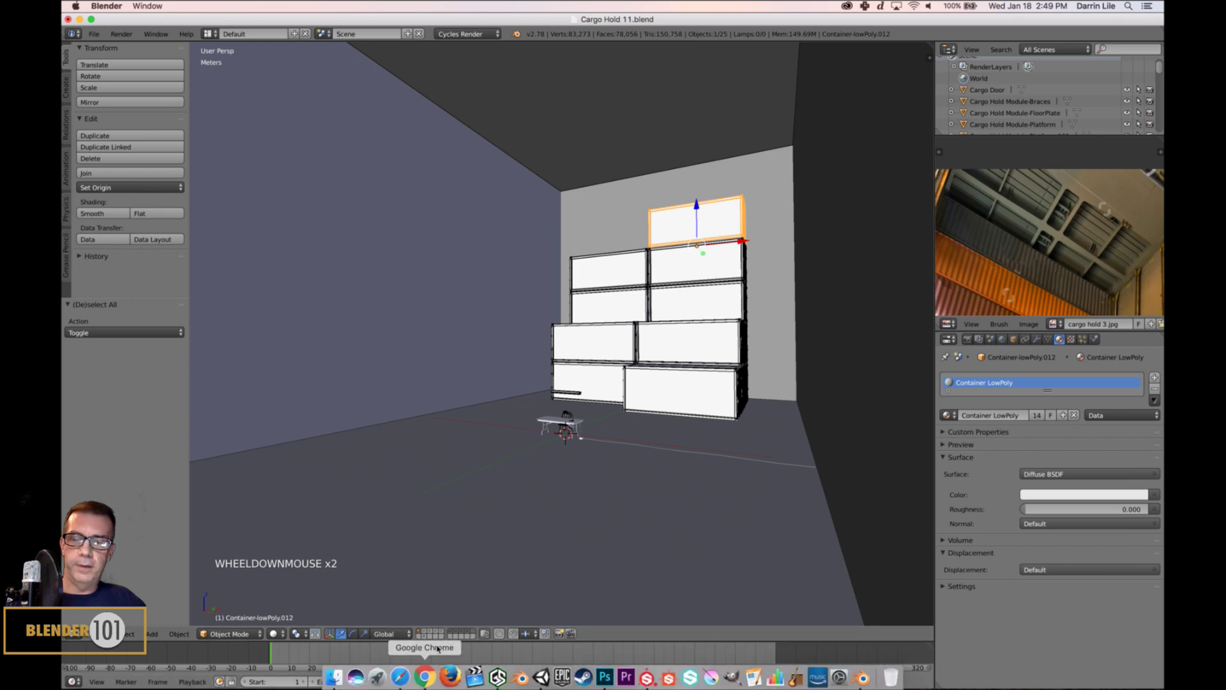
click(423, 675)
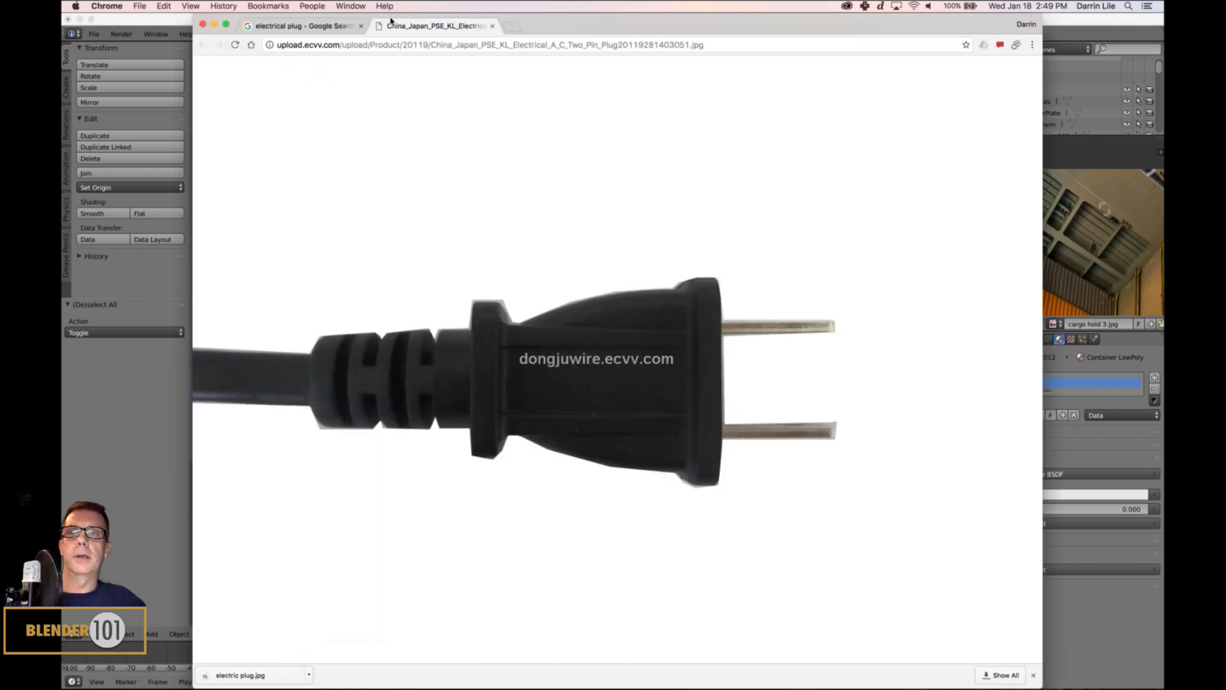
click(307, 26)
scroll(383, 64, up, 4)
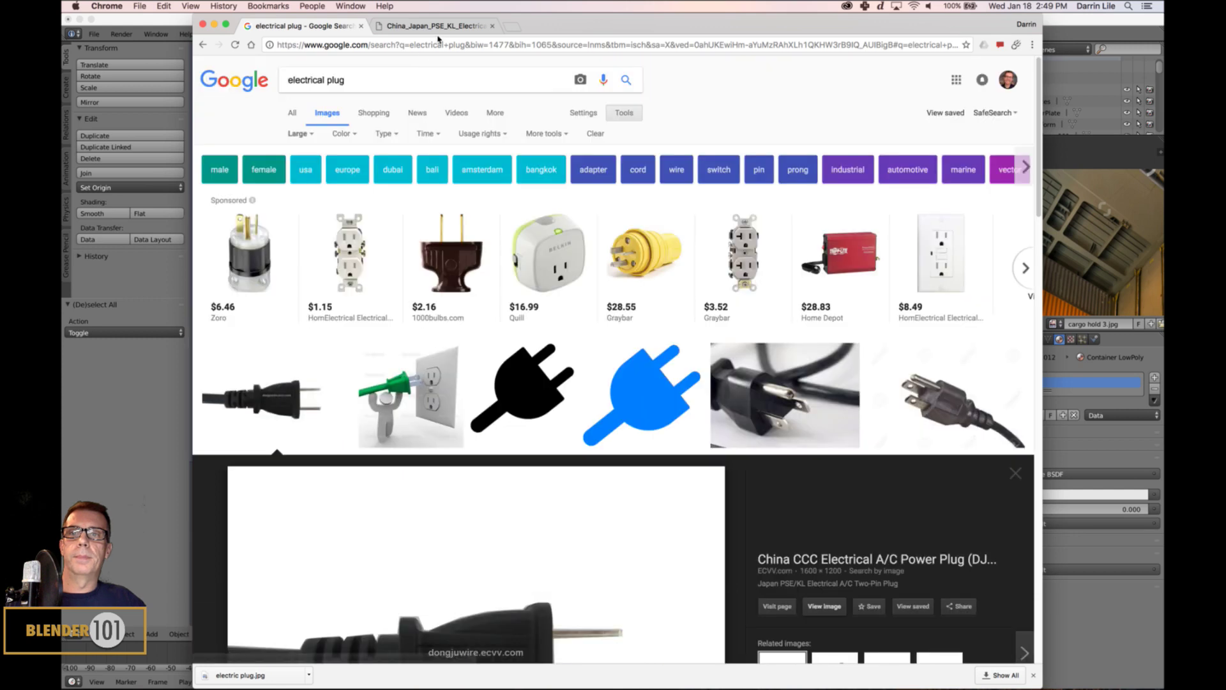
triple_click(351, 88)
text(c)
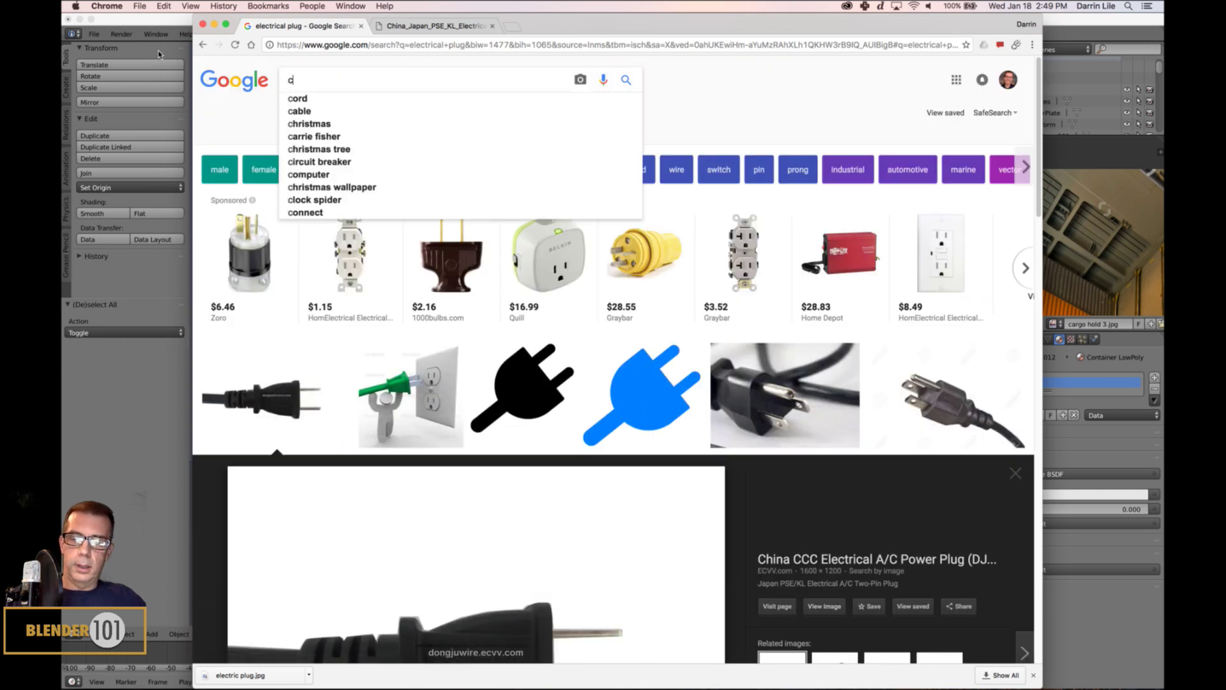
text(ontainer sh)
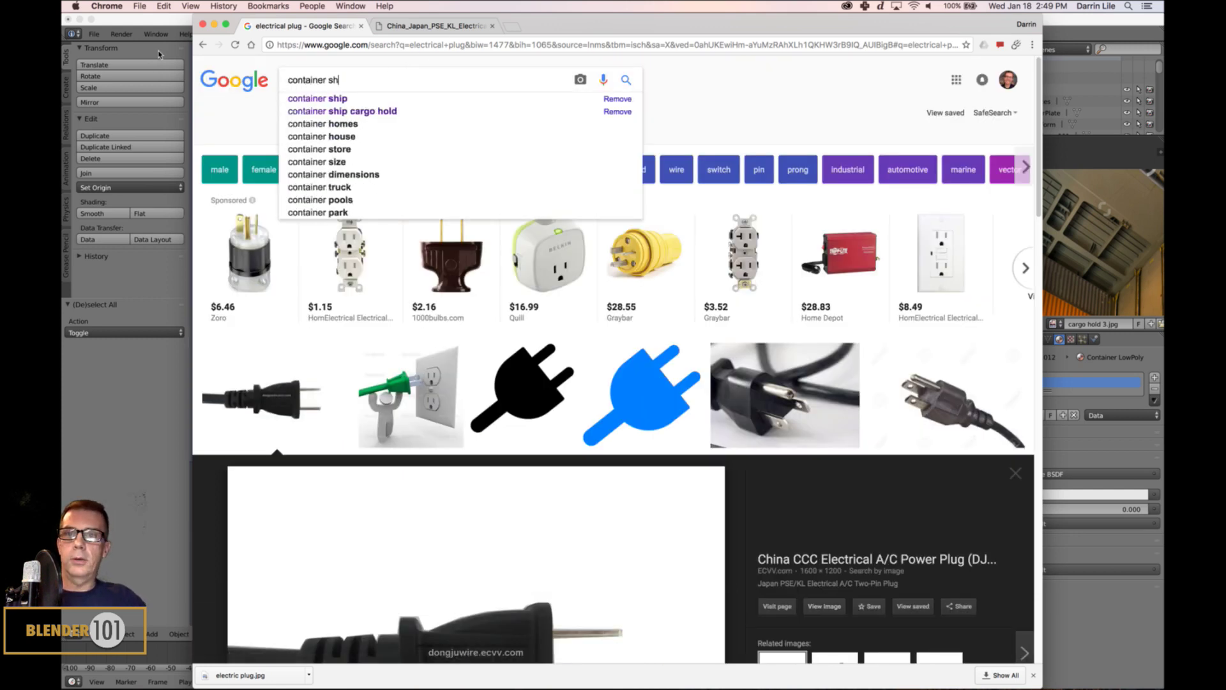
text(ip cargo hold ceiling)
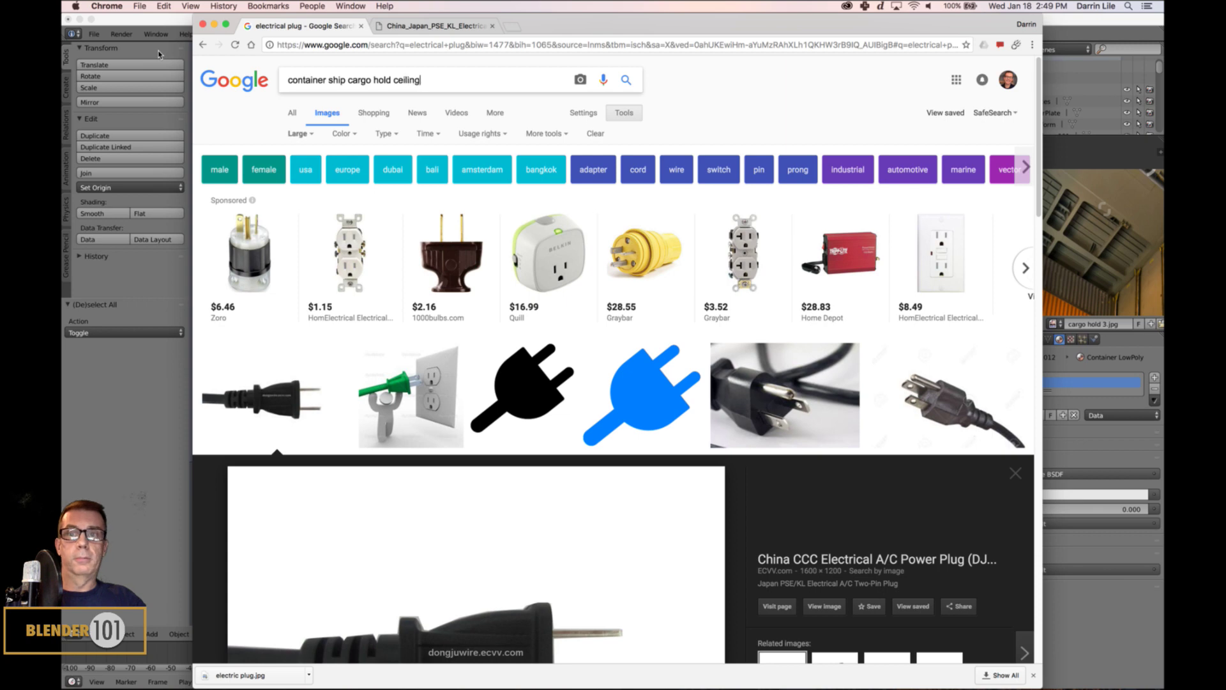
key(Return)
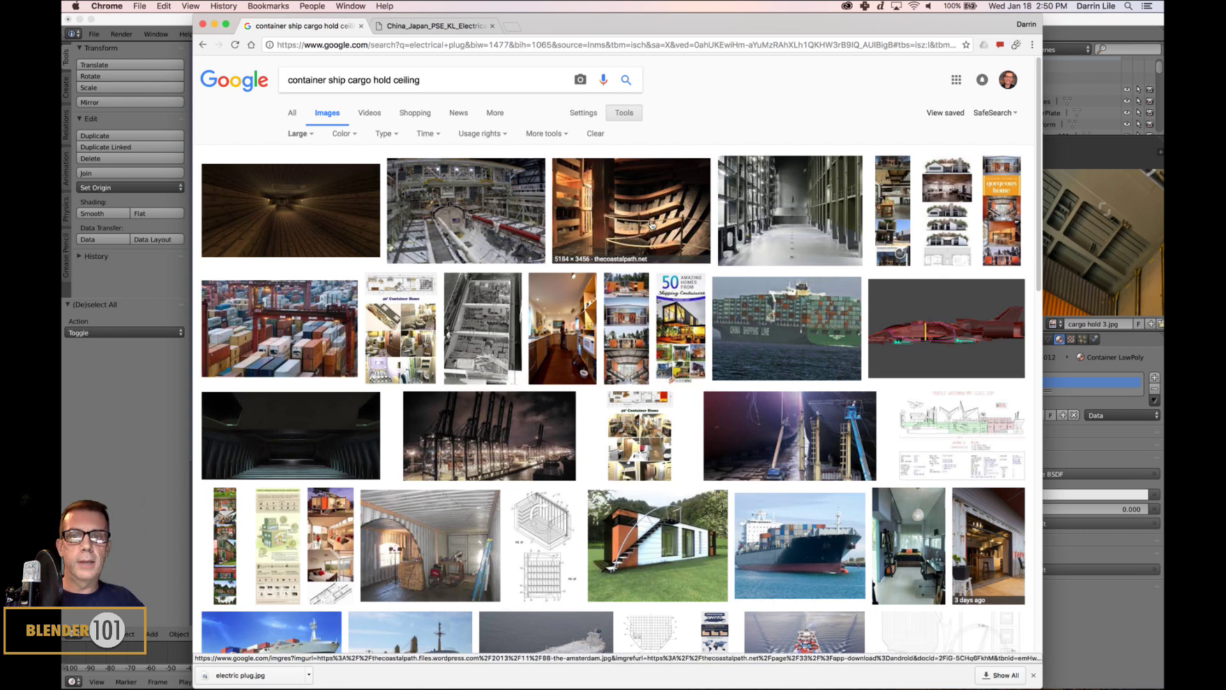
- Look through the image results for usable photos of a container ship's cargo hold ceiling
scroll(724, 311, down, 3)
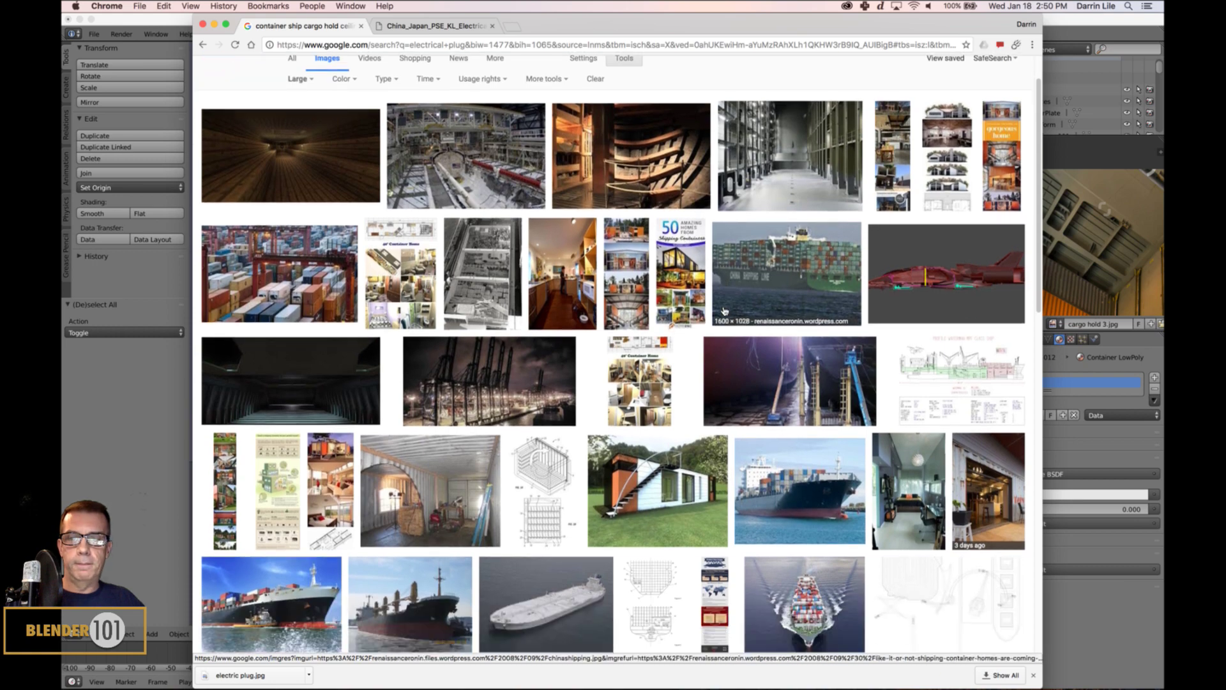
scroll(724, 311, down, 5)
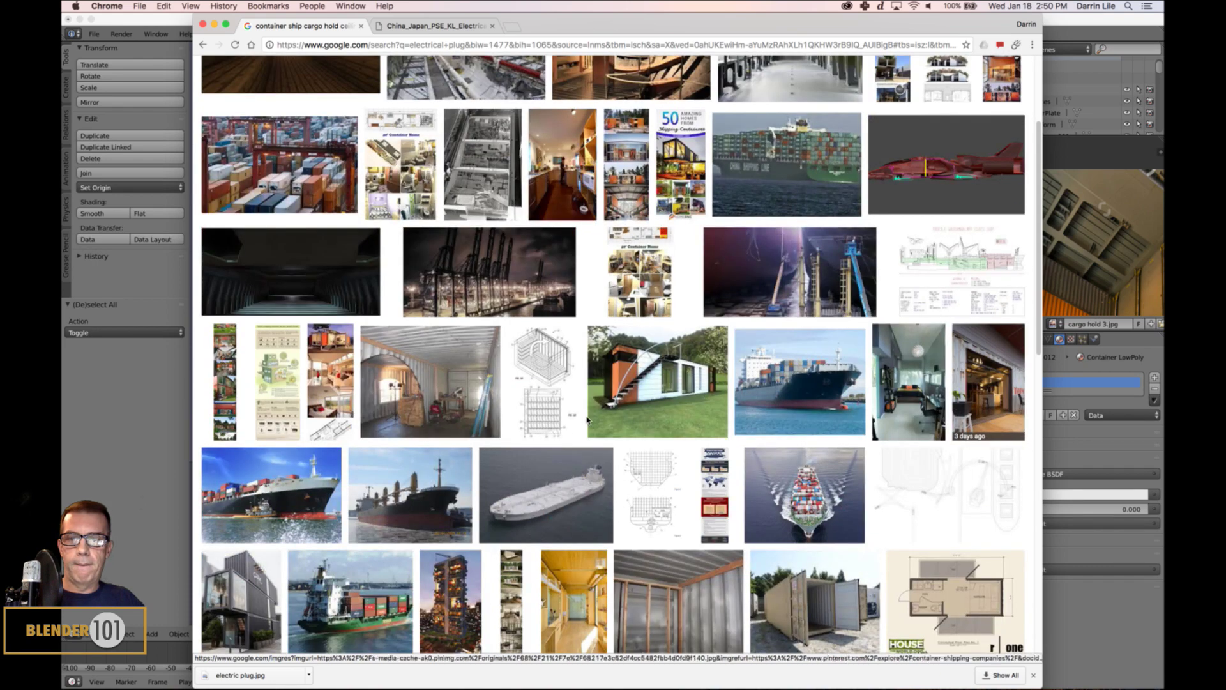
scroll(693, 374, down, 8)
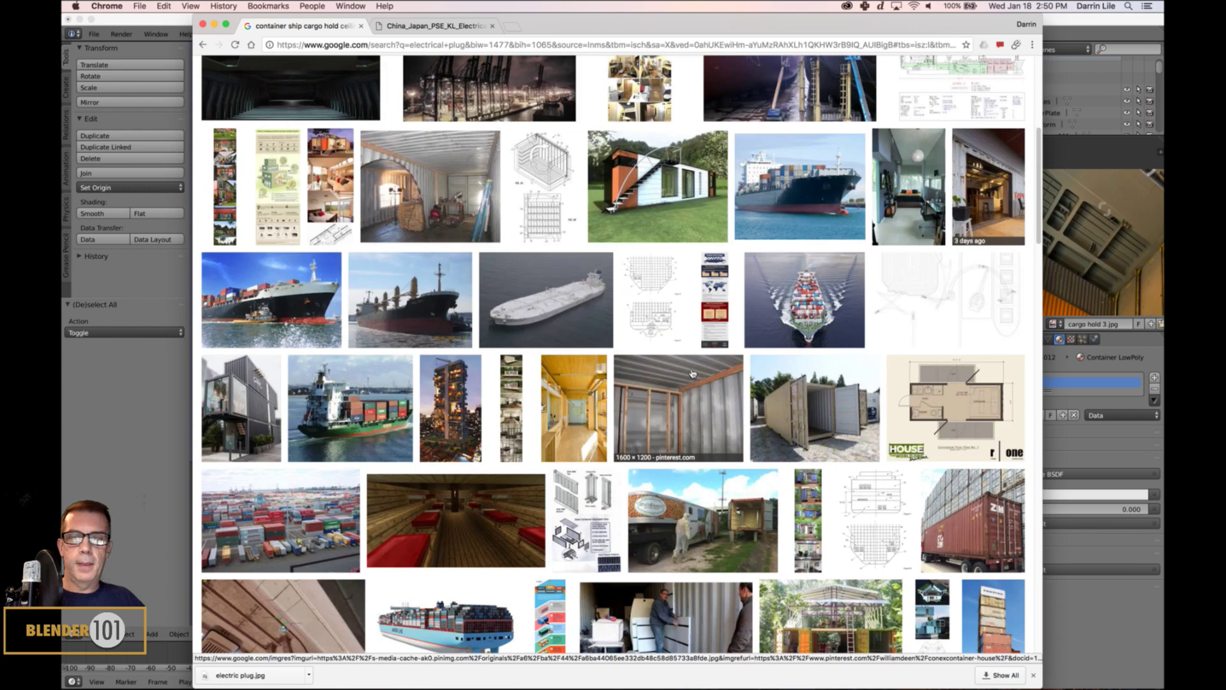
scroll(693, 374, down, 15)
scroll(693, 373, up, 2)
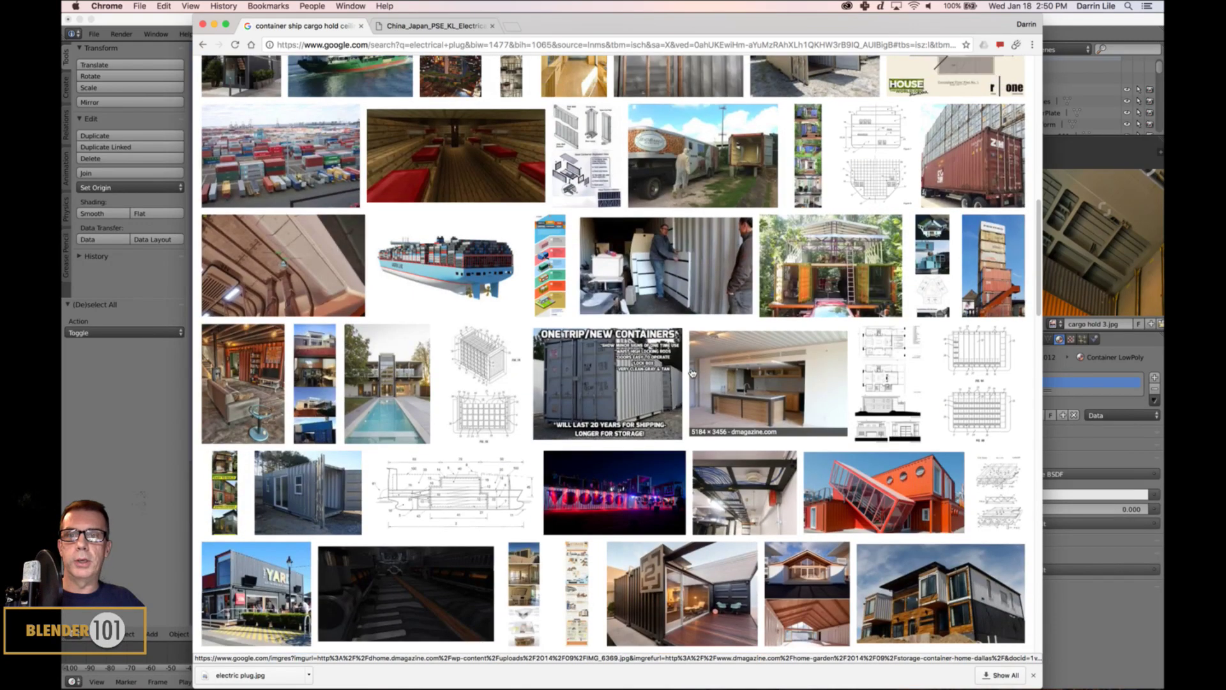
scroll(692, 372, down, 2)
scroll(692, 372, up, 15)
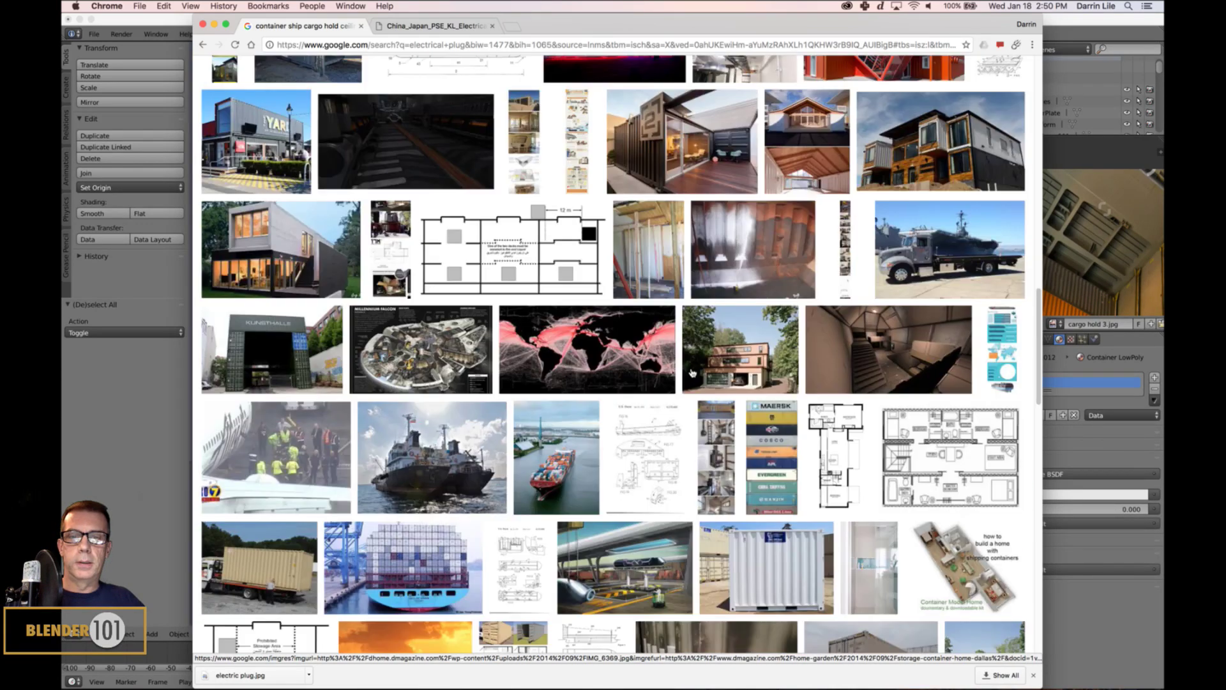
scroll(692, 373, up, 10)
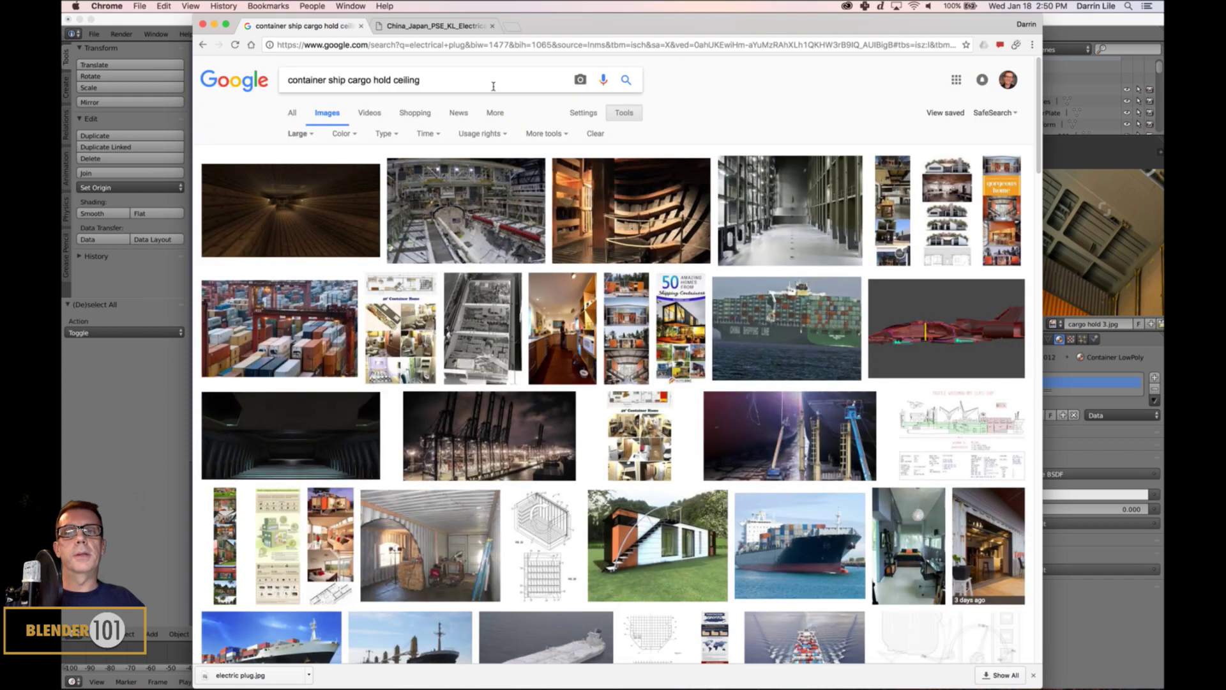
- Change the image search to "container ship cargo hold roof" and look over the results for ceiling reference
drag(432, 84, 398, 88)
text(roof)
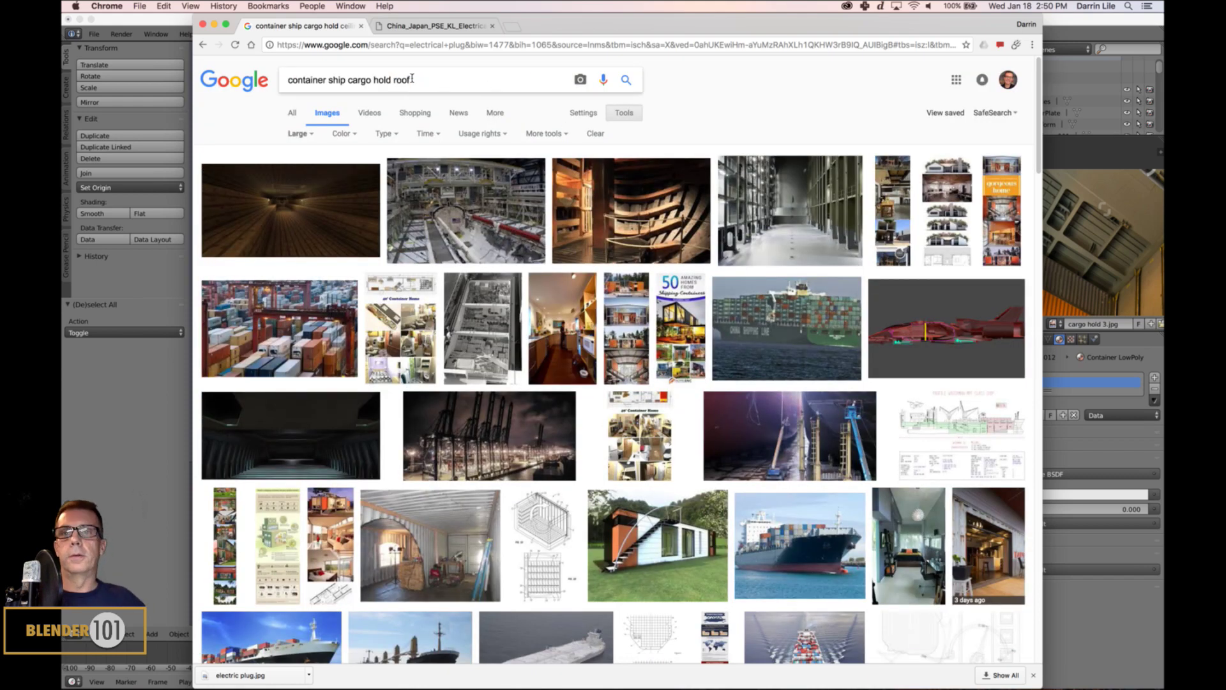
key(Return)
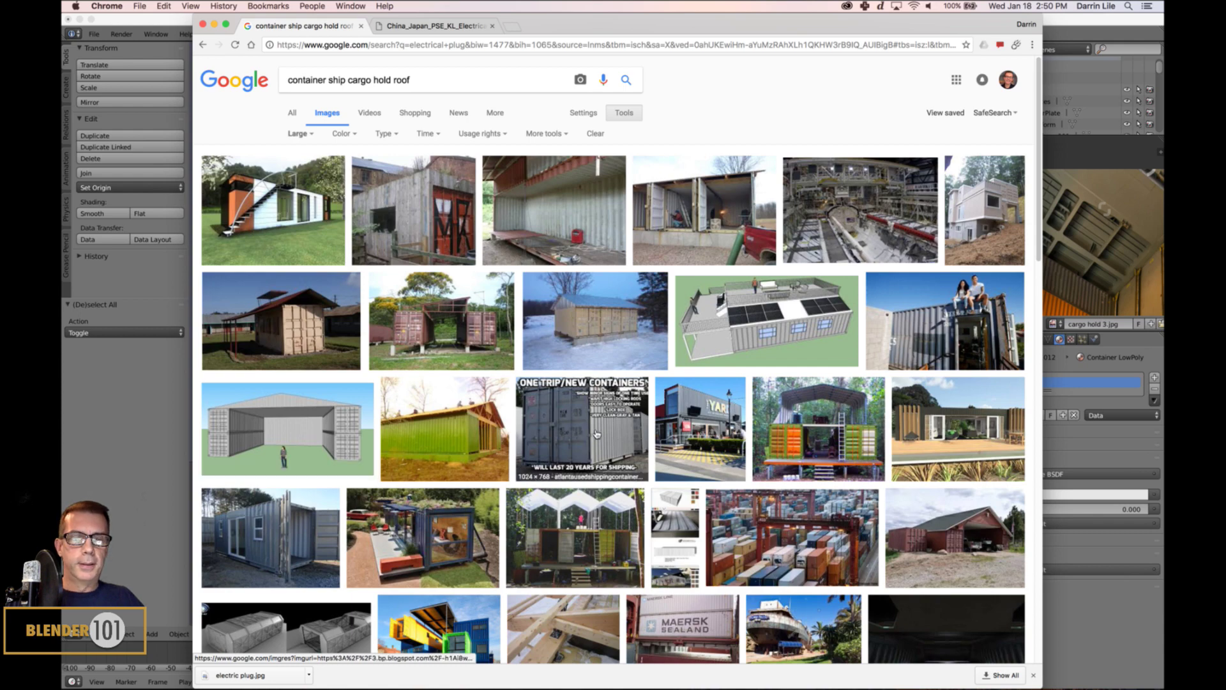
scroll(660, 476, down, 5)
scroll(659, 475, up, 5)
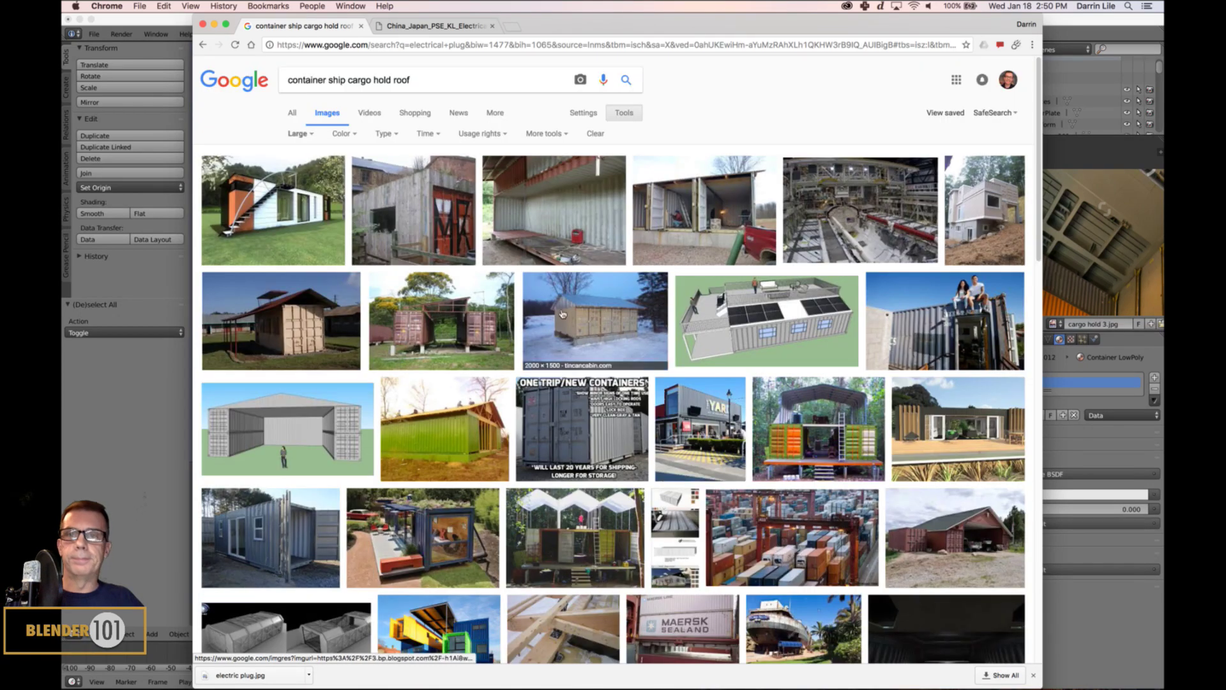
- Broaden the image search to "container ship cargo hold" by removing the word "roof"
drag(414, 84, 395, 86)
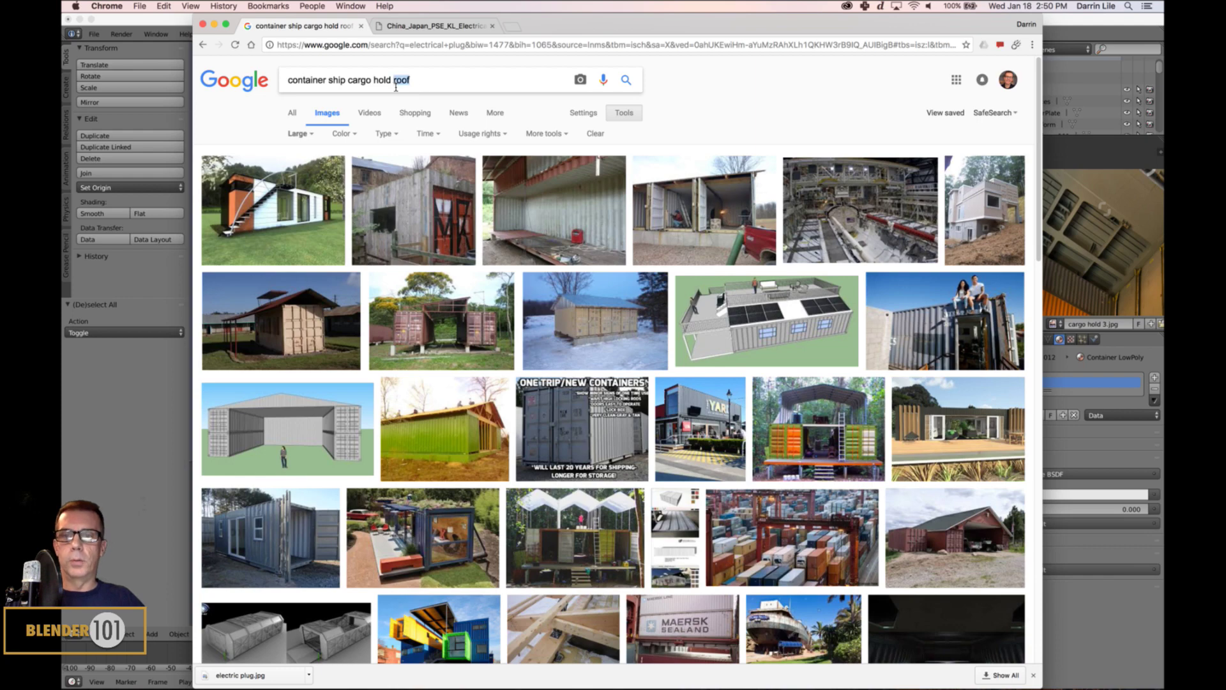
key(BackSpace)
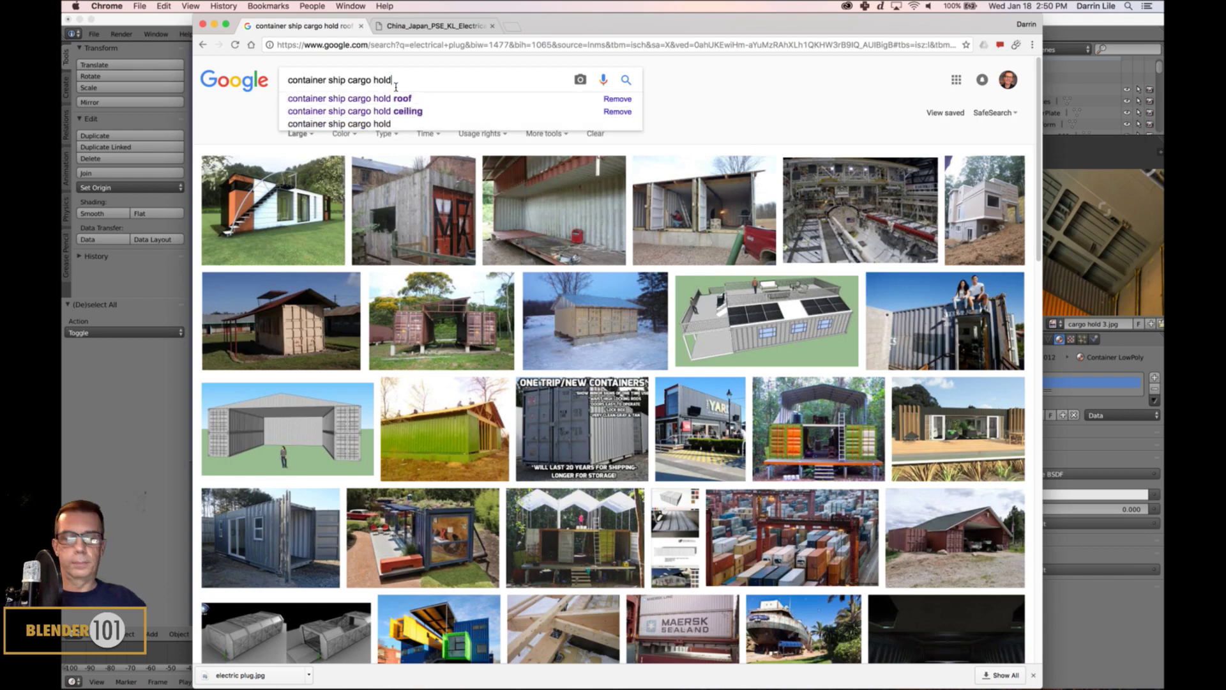
key(Escape)
key(Return)
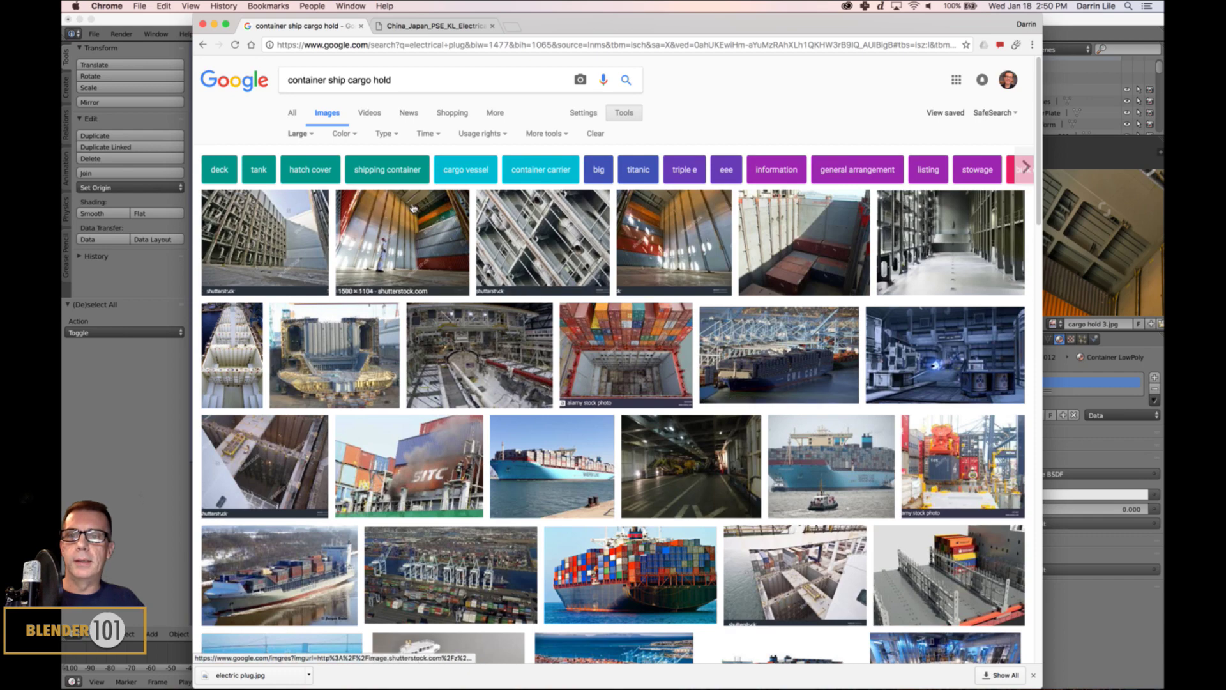
- Preview the Shutterstock cargo hold photos among the first results and compare how much ceiling detail each one shows
click(308, 239)
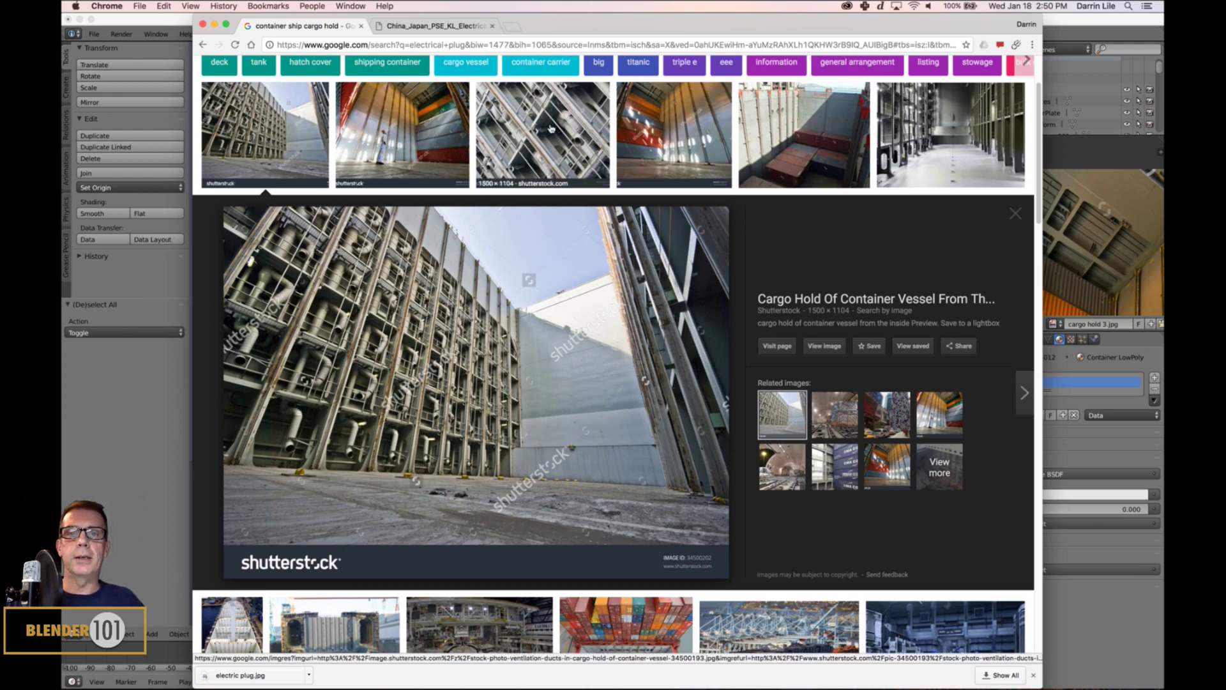
click(641, 135)
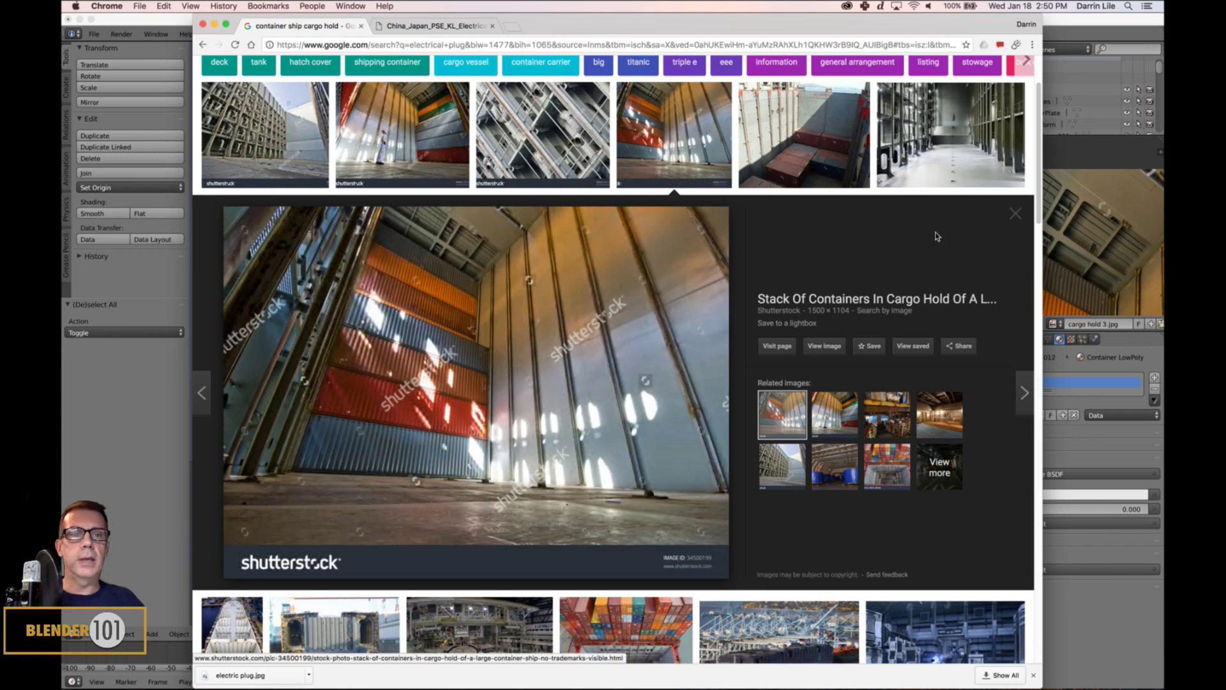
click(1013, 214)
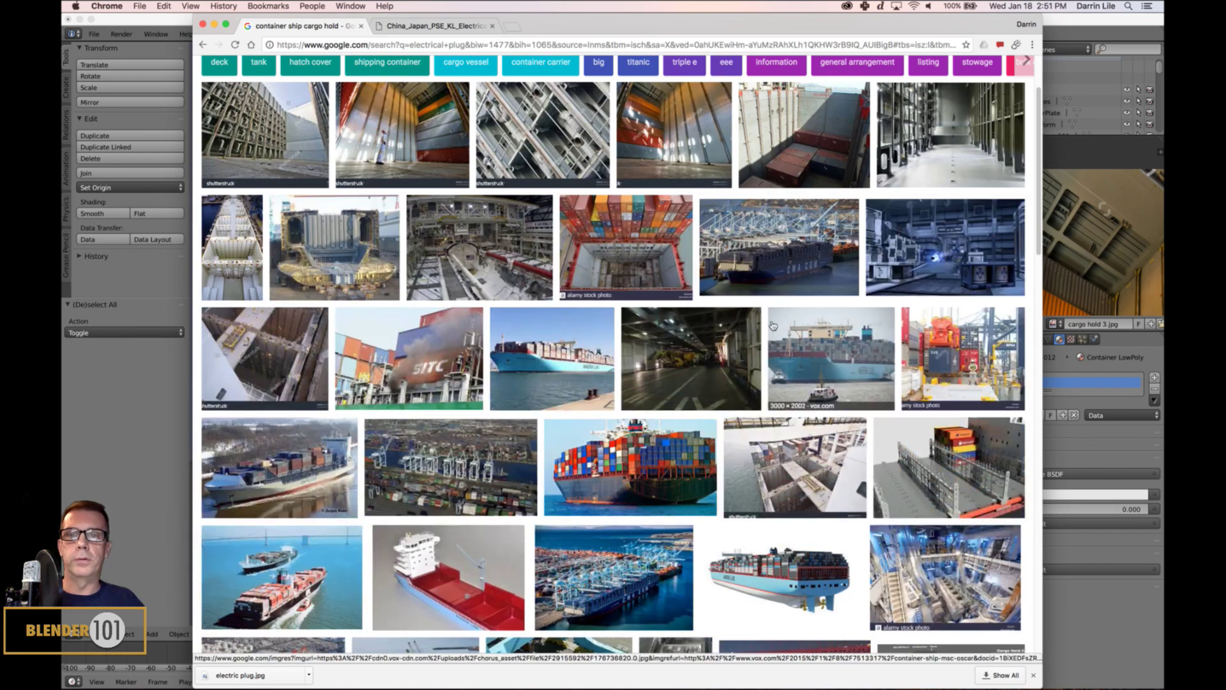
click(426, 101)
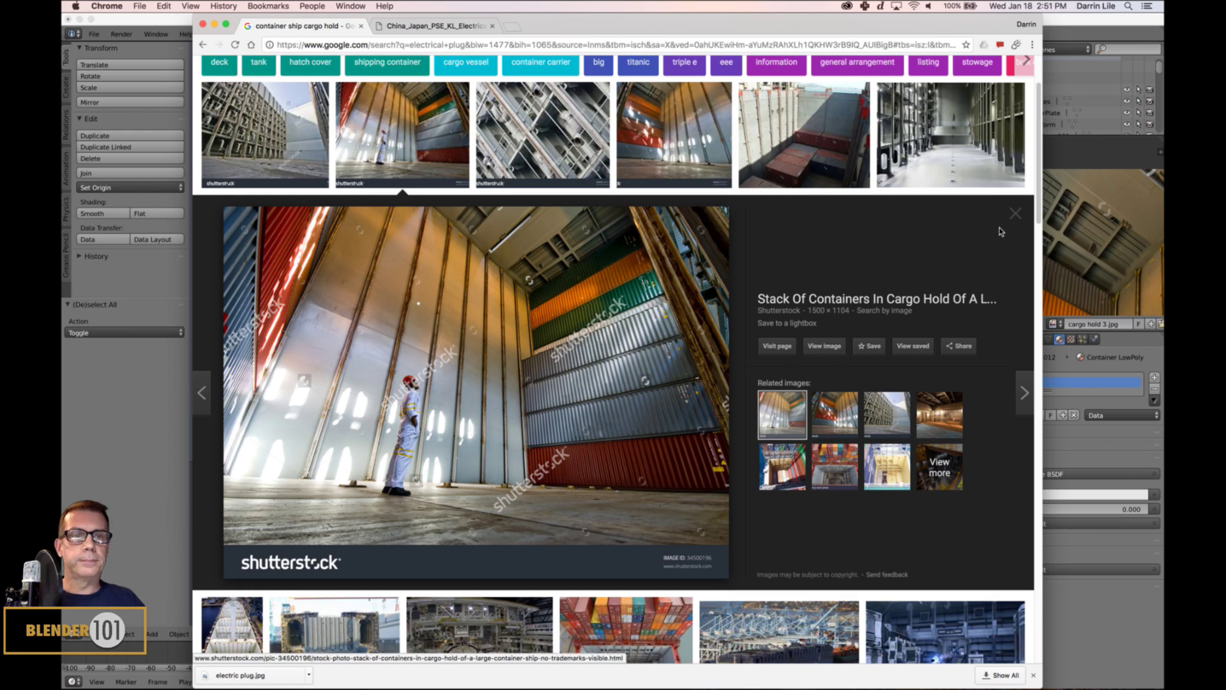
click(1017, 216)
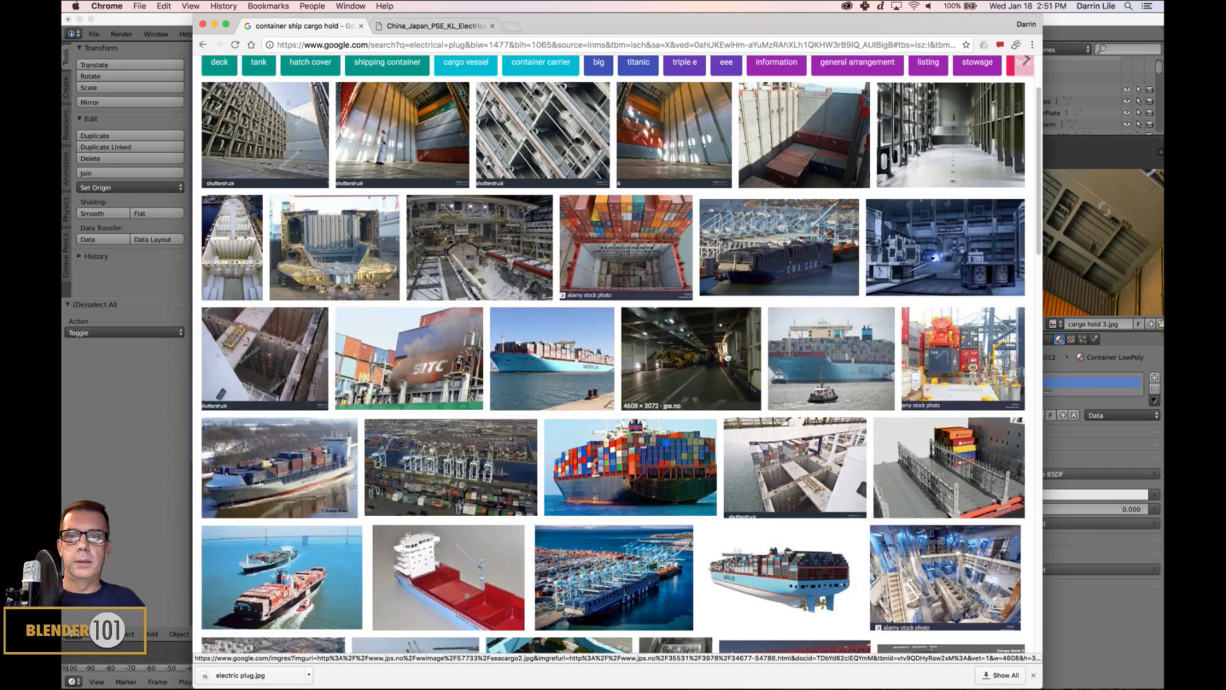
scroll(830, 208, up, 3)
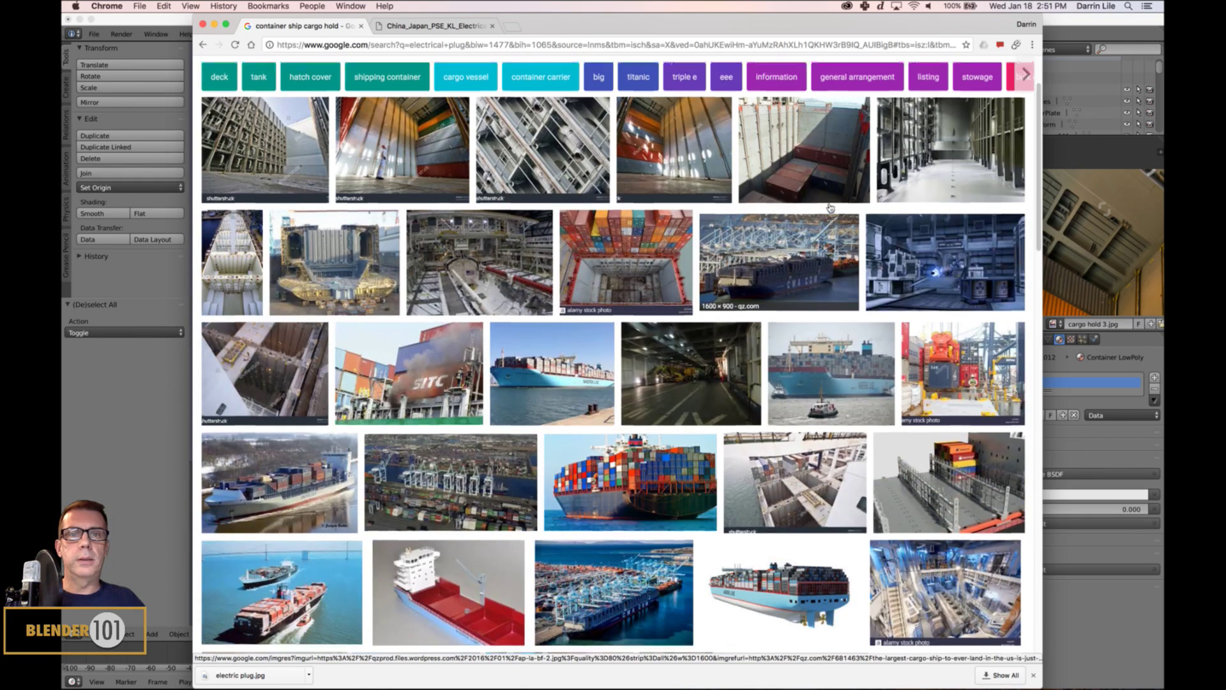
- Save the full-size photo of the worker beside stacked containers into Reference images > container ship > cargo hold, and return to the results
click(402, 238)
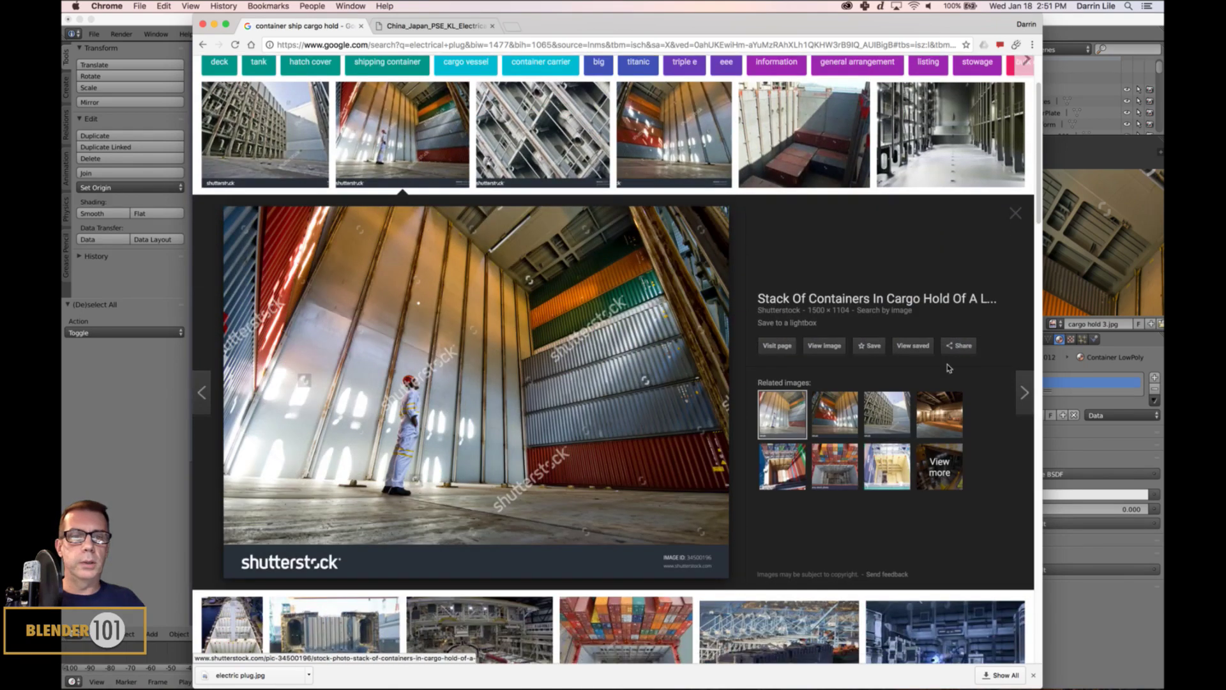
click(820, 348)
right_click(608, 329)
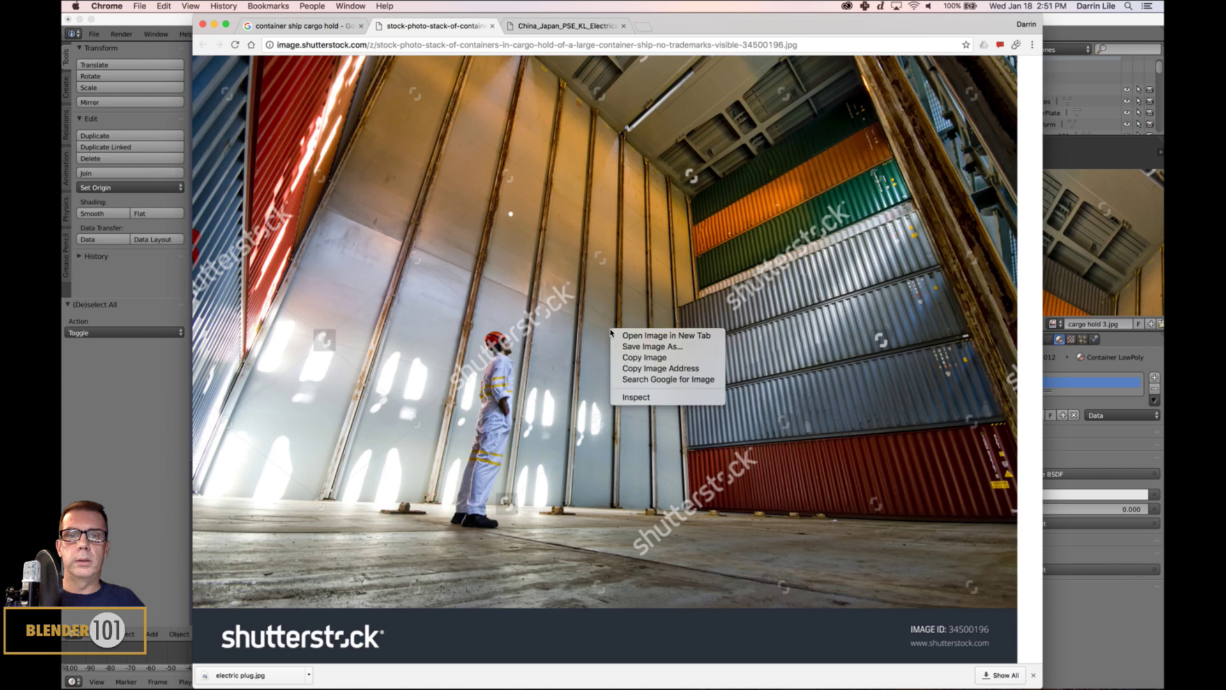
click(646, 347)
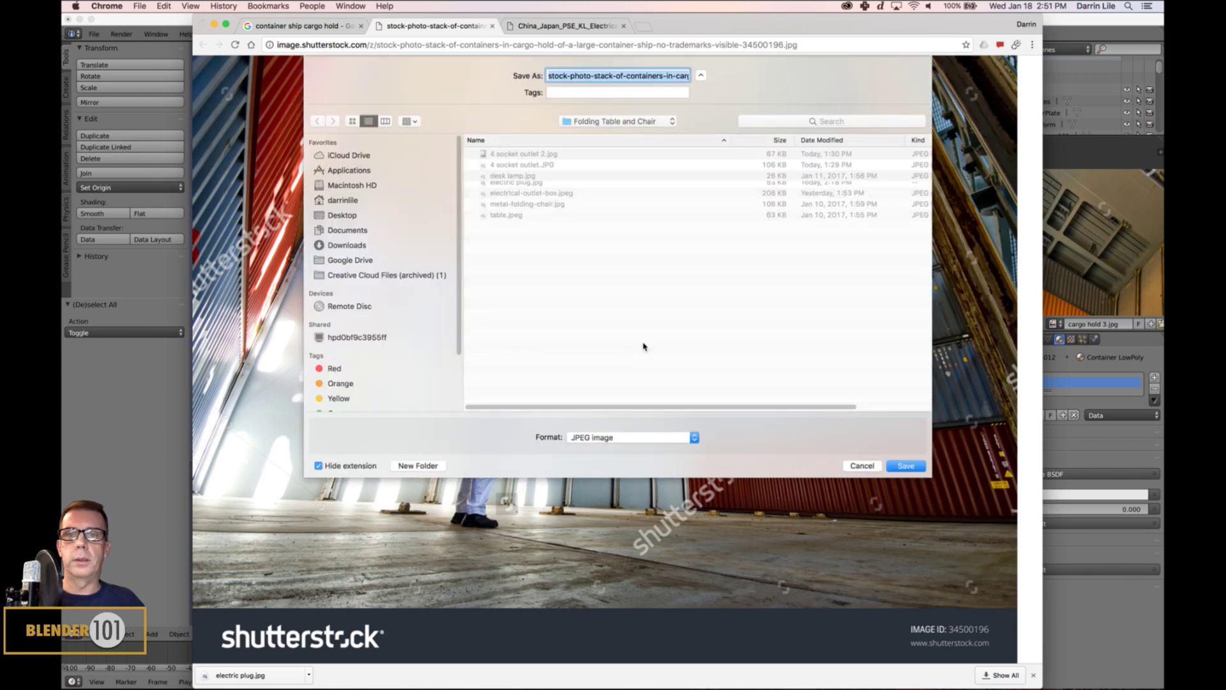
click(583, 123)
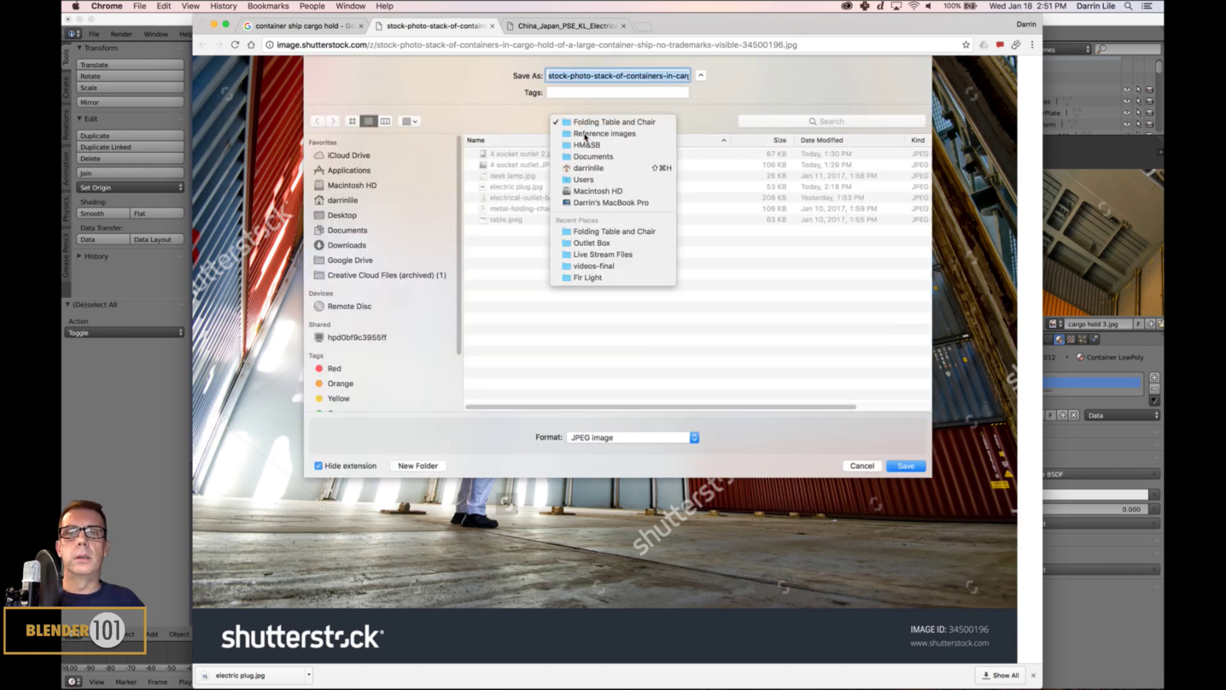
click(583, 134)
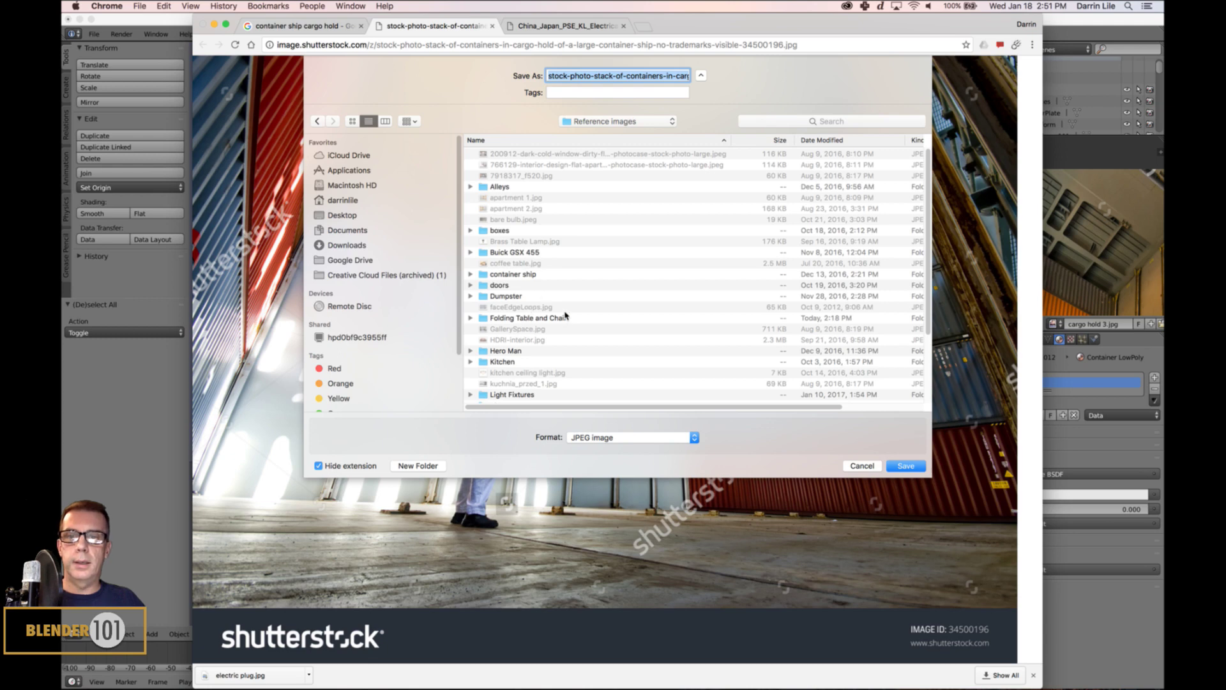
scroll(583, 281, down, 5)
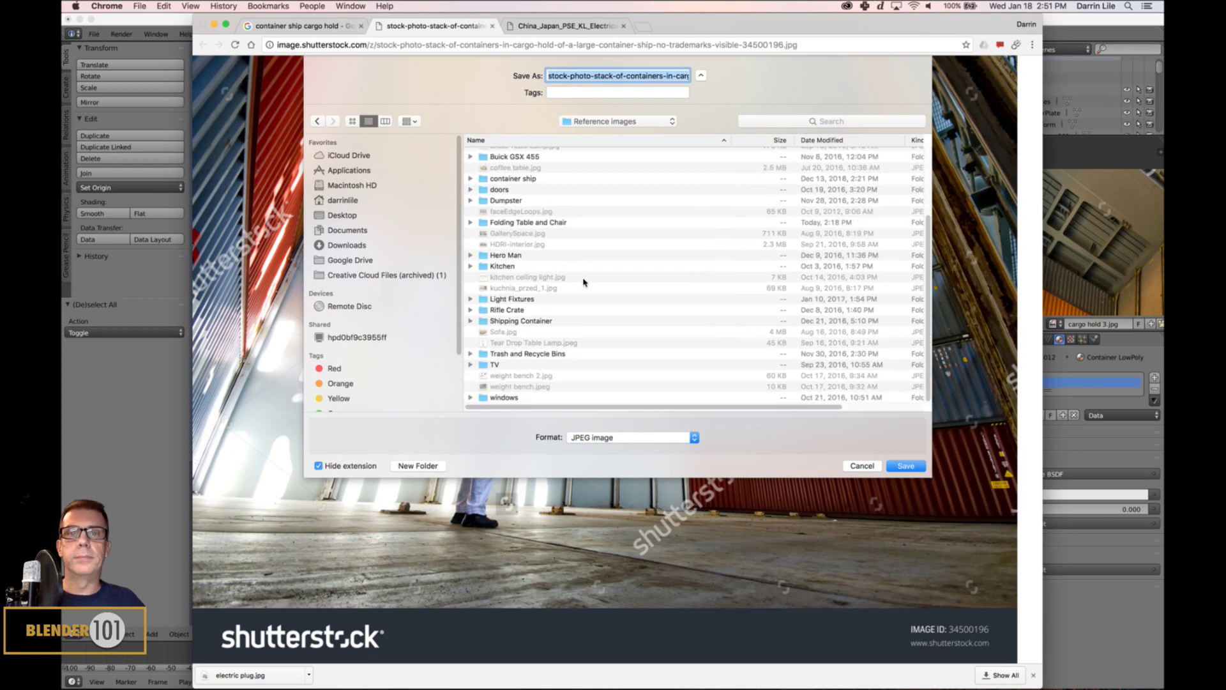
scroll(590, 282, up, 5)
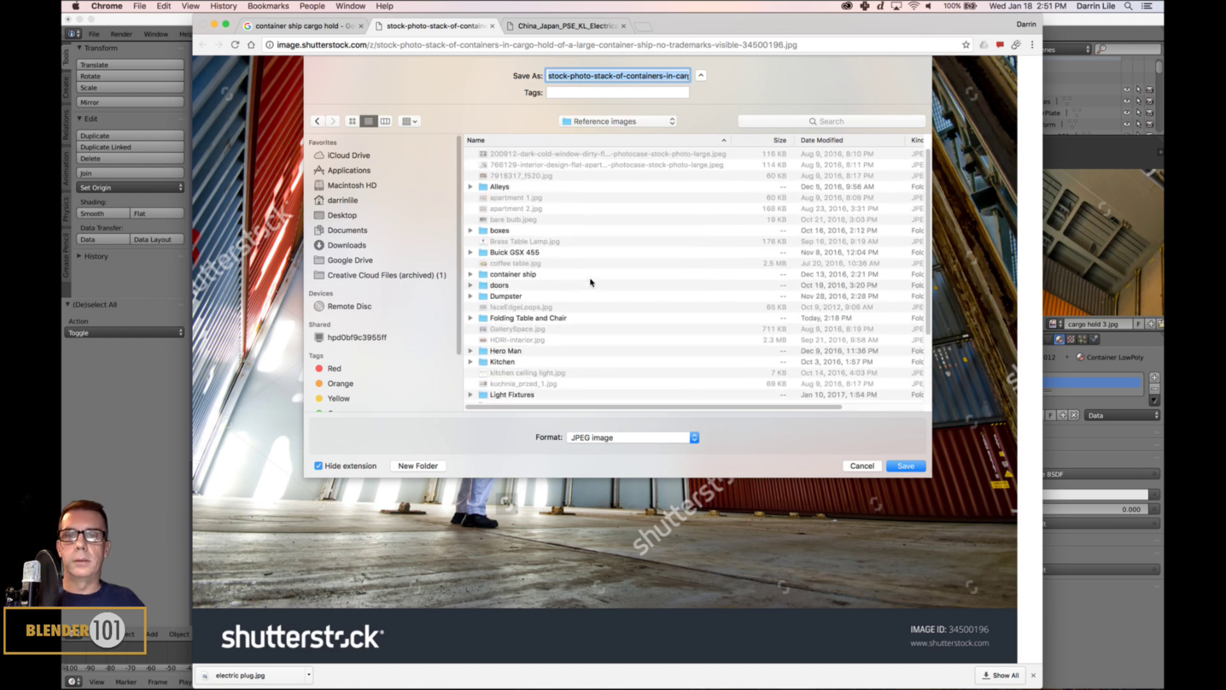
double_click(512, 274)
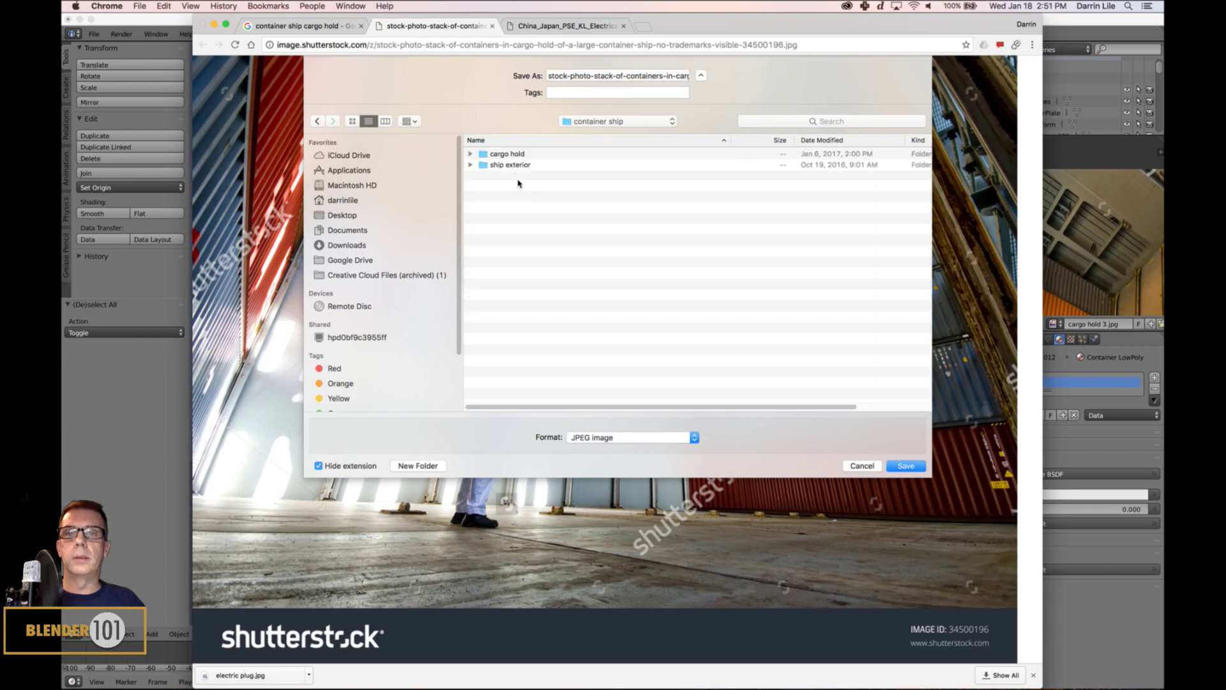
double_click(505, 153)
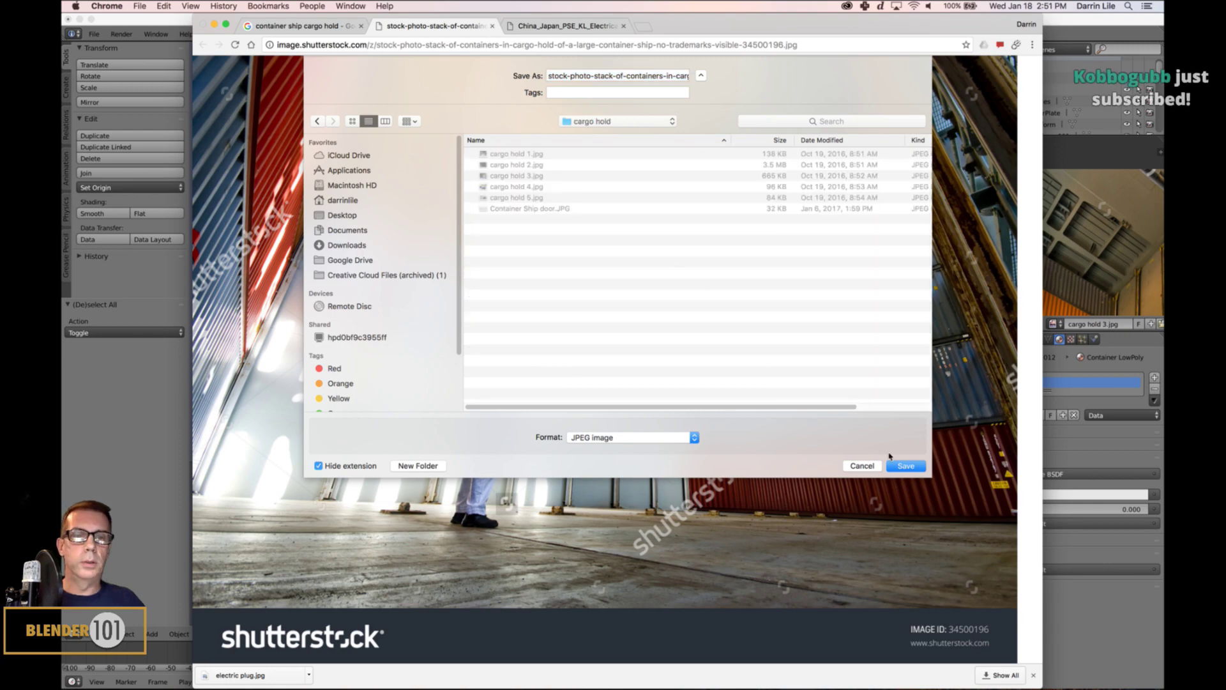
click(905, 467)
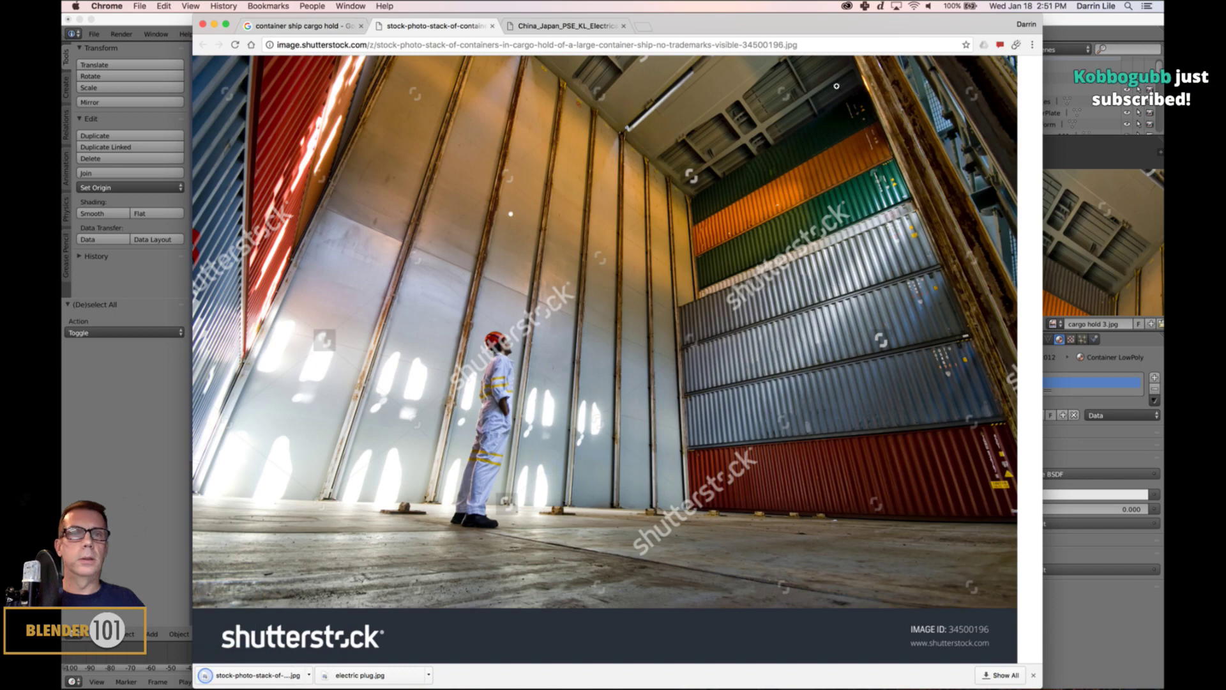
click(491, 26)
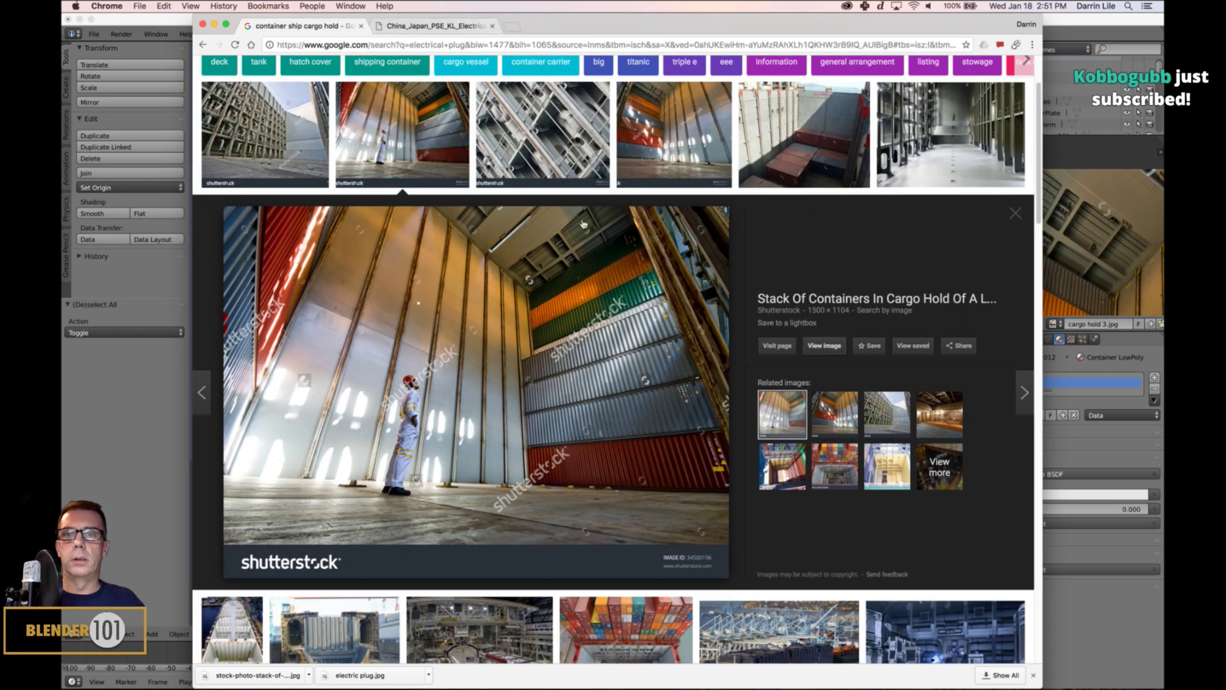
- Look through the remaining cargo hold results for more ceiling views, and examine the enlarged worker photo again
scroll(726, 402, down, 7)
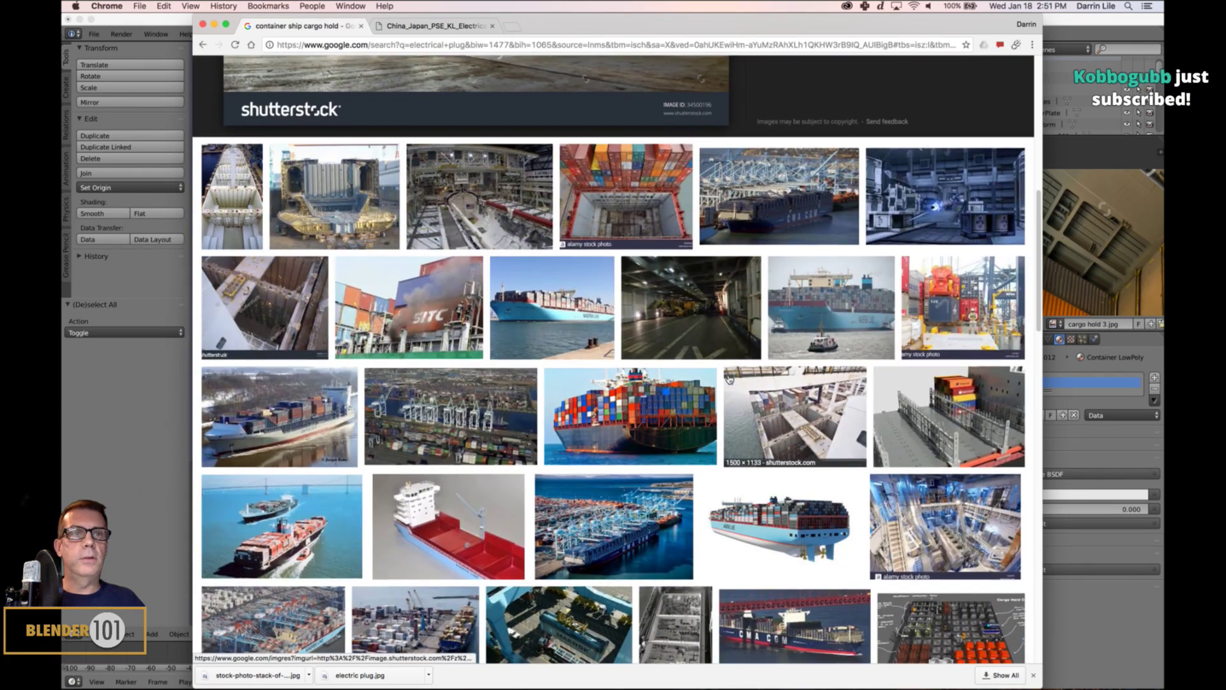
scroll(687, 384, down, 7)
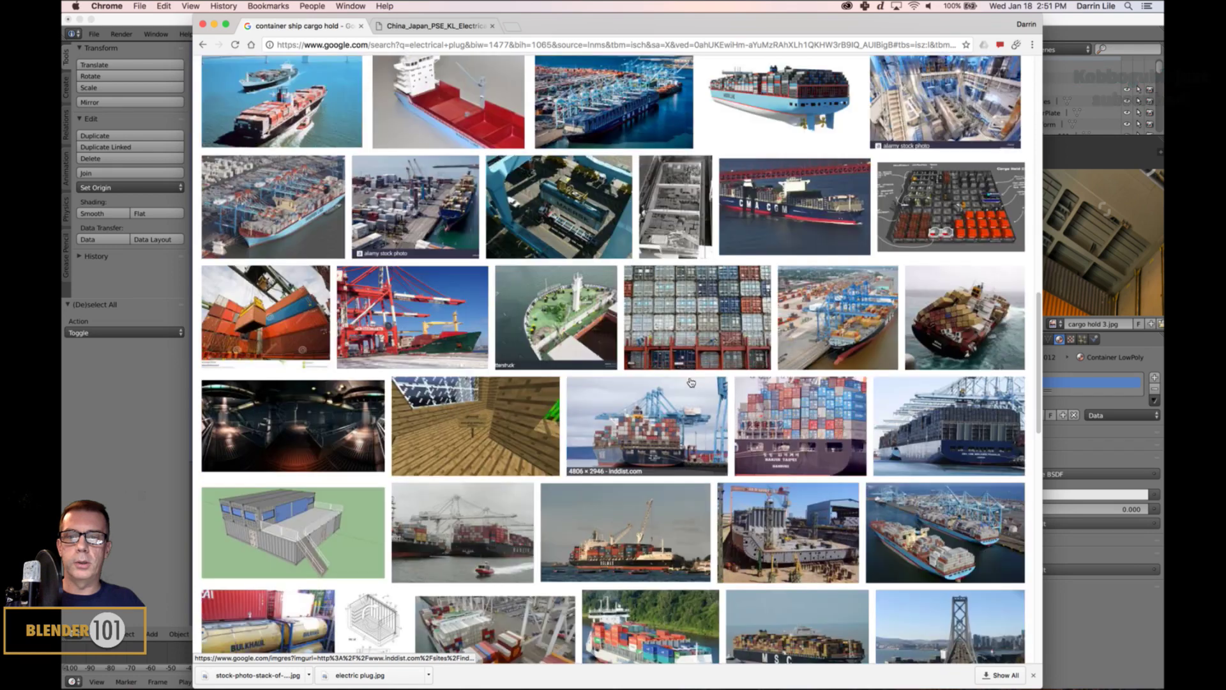
scroll(691, 381, down, 3)
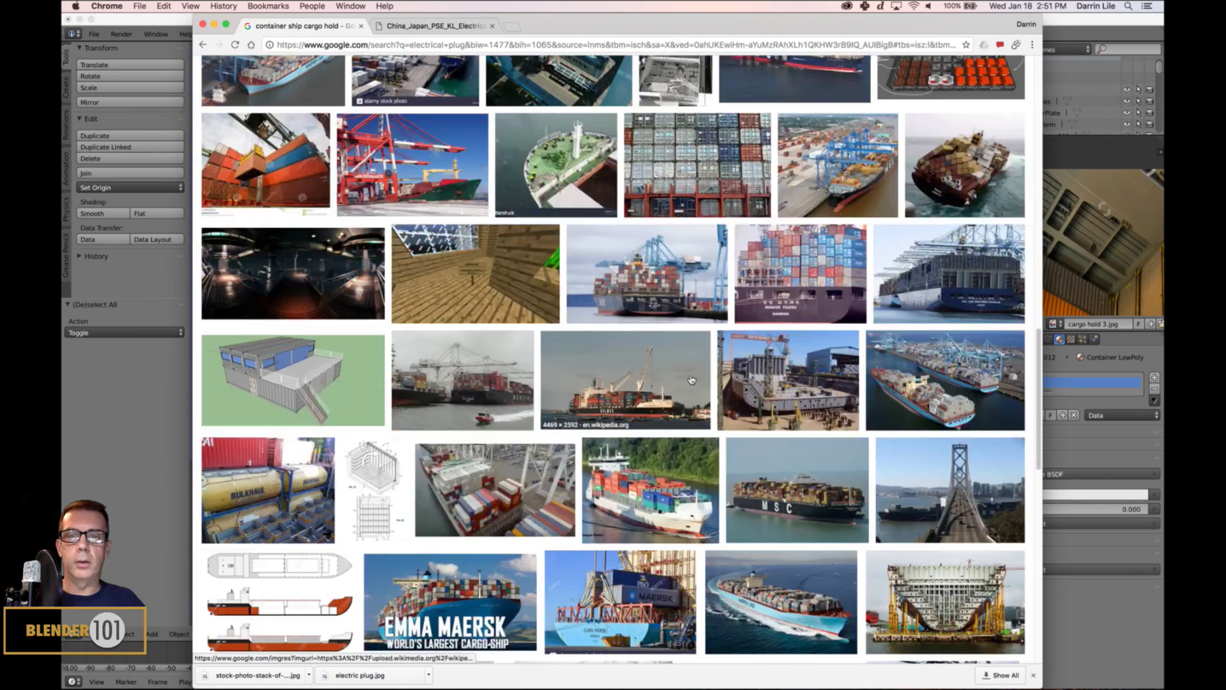
scroll(691, 380, down, 8)
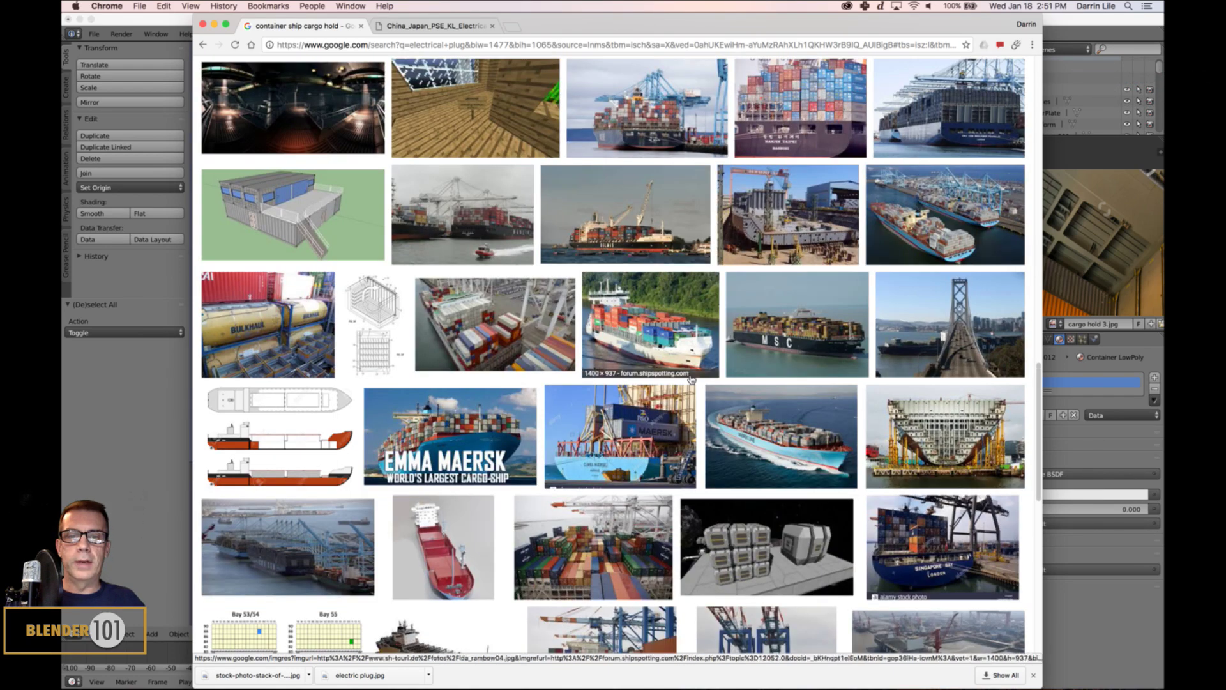
scroll(690, 379, down, 3)
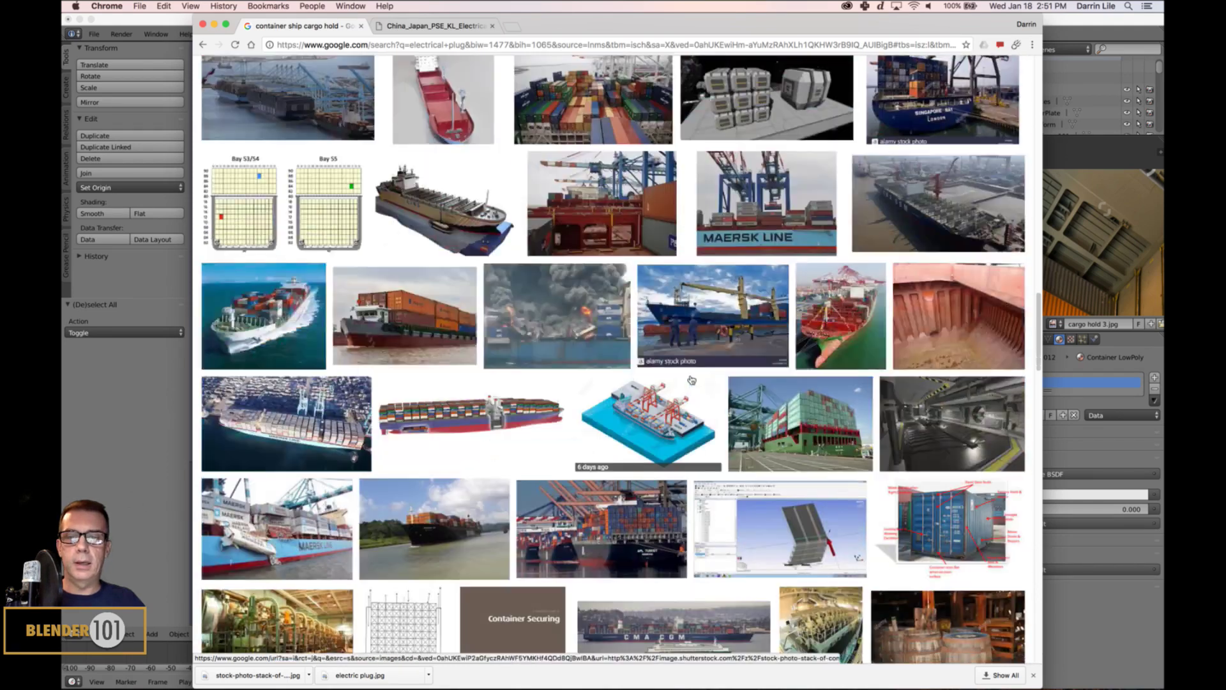
scroll(691, 380, down, 7)
scroll(691, 380, down, 6)
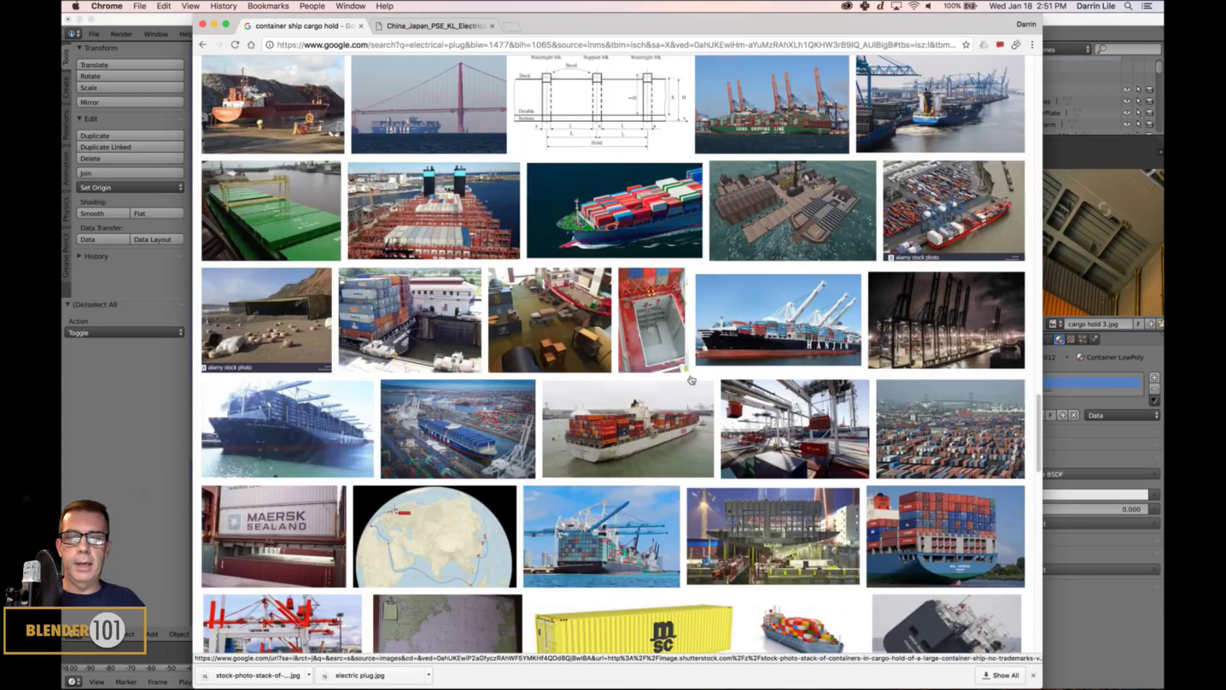
scroll(690, 380, up, 20)
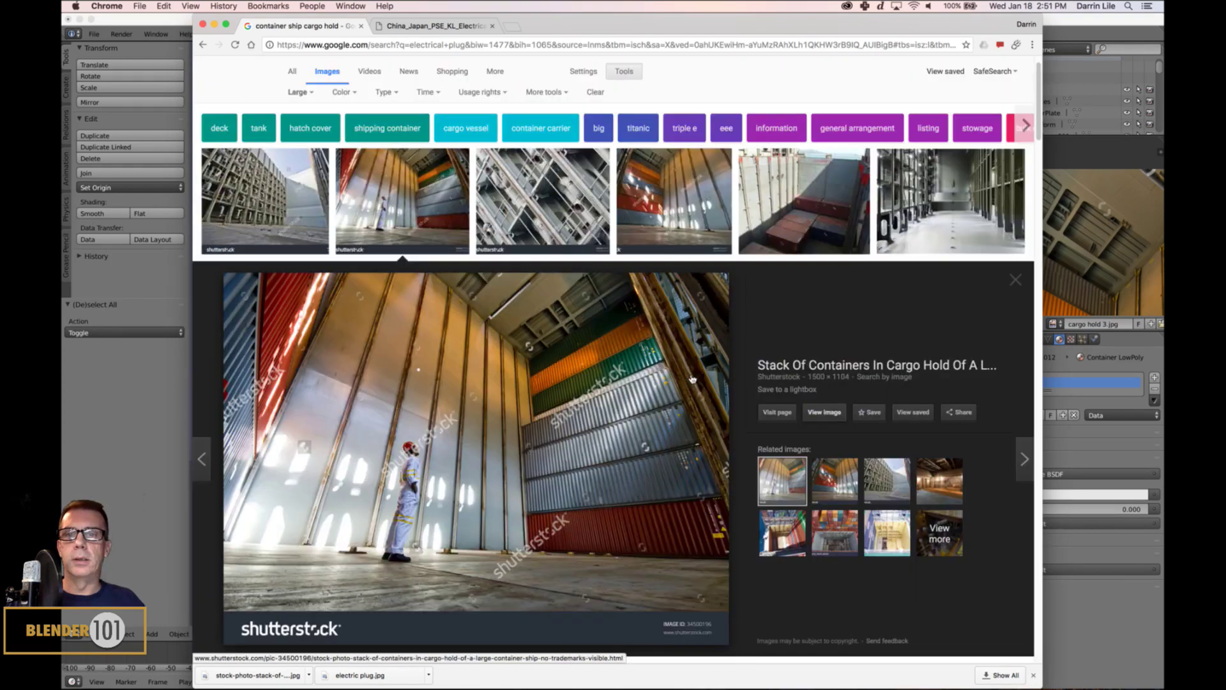
scroll(691, 379, up, 1)
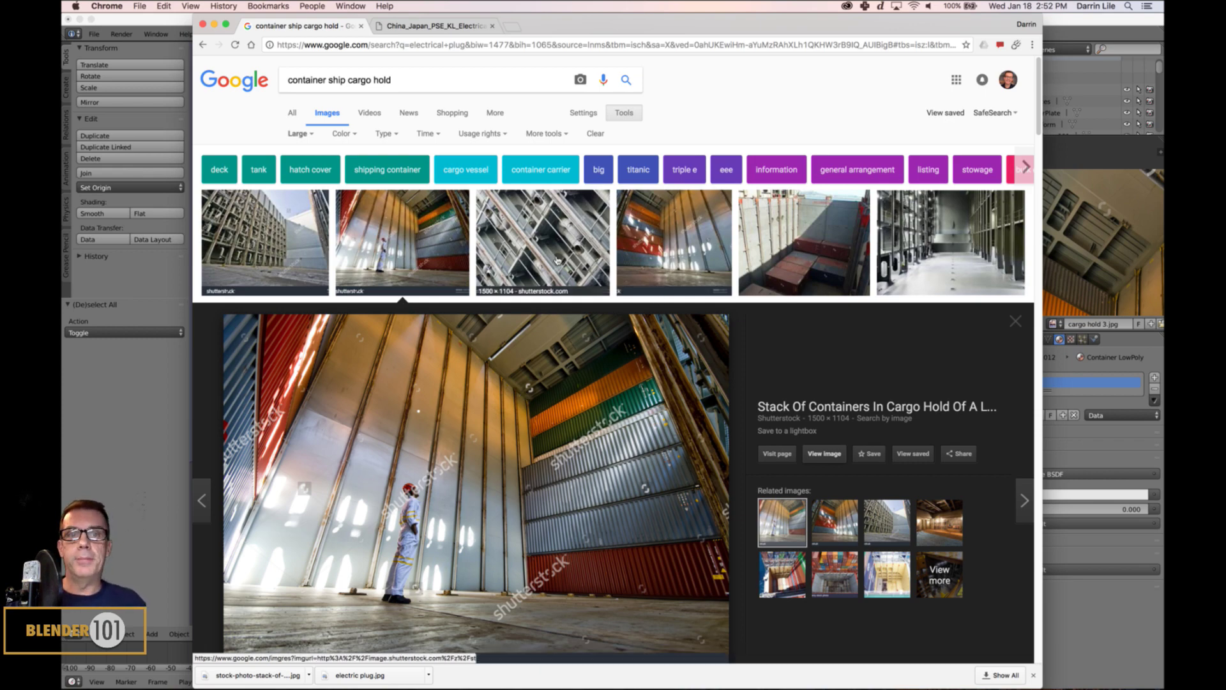
scroll(661, 475, down, 5)
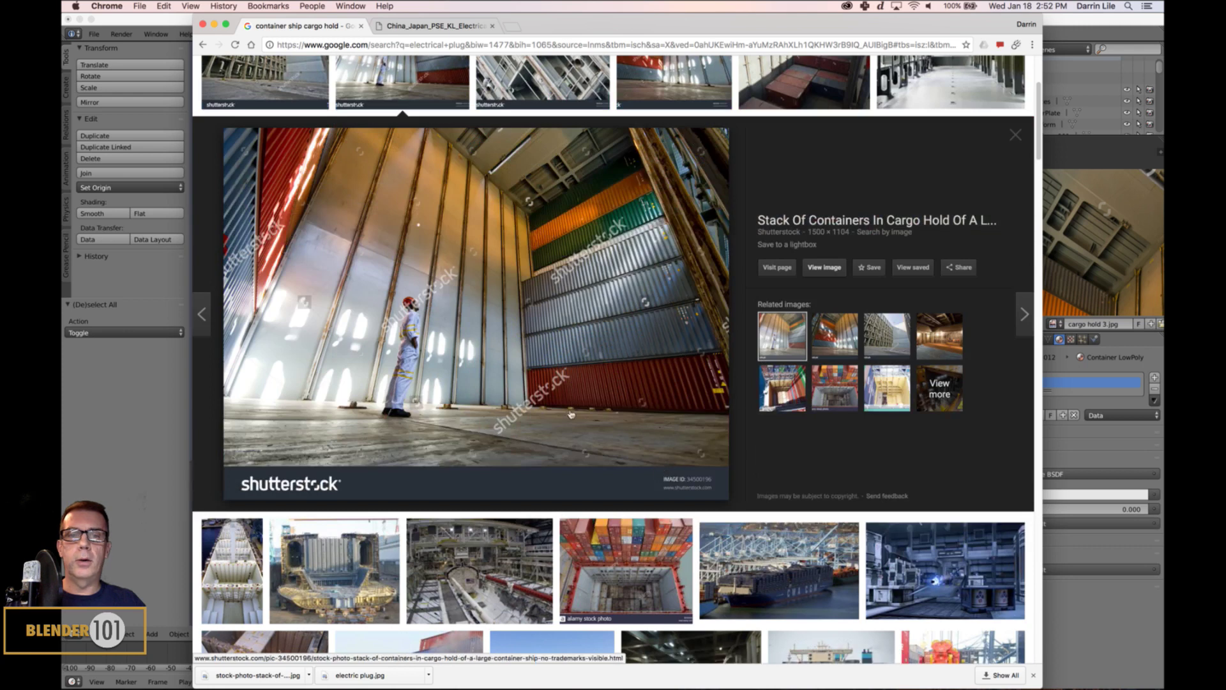
scroll(636, 382, up, 2)
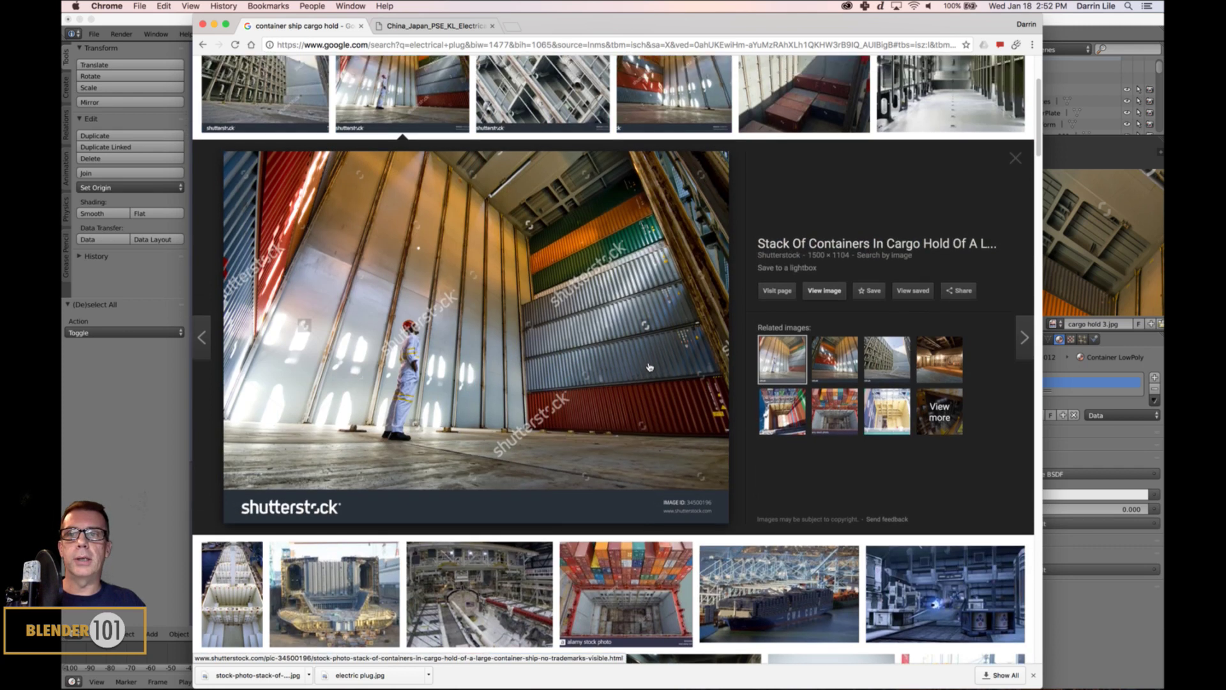
scroll(650, 366, up, 1)
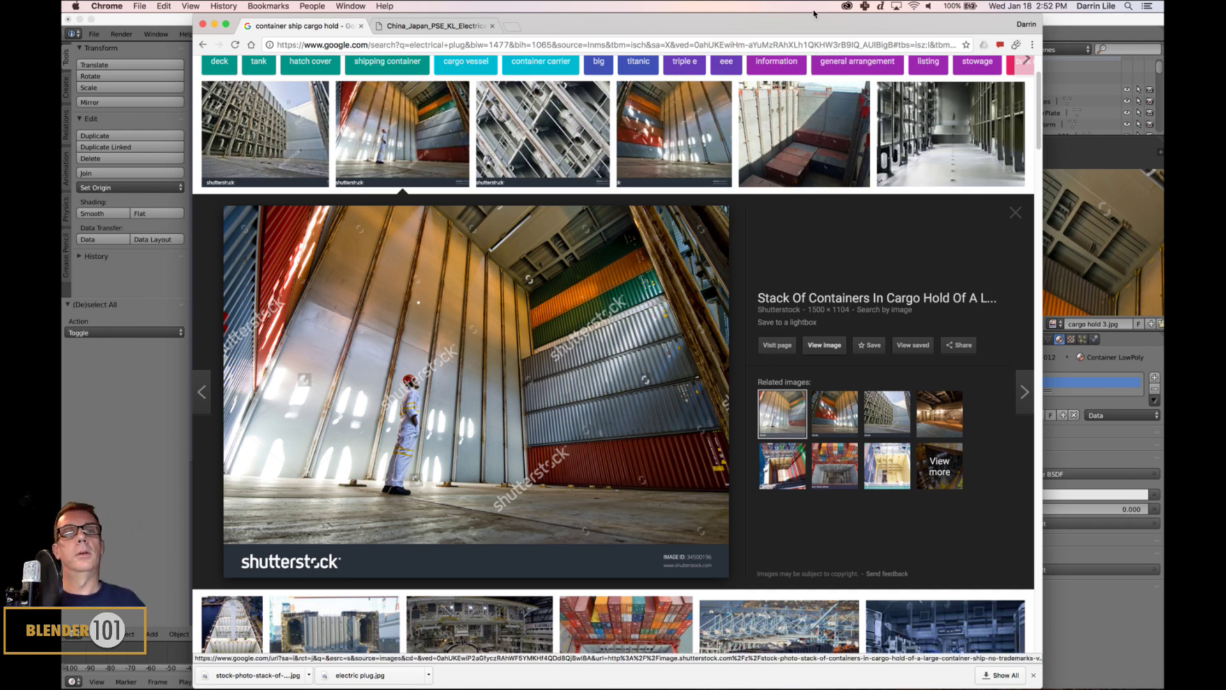
- Shift the browser window slightly sideways and close the enlarged worker photo to return to the results grid
drag(815, 15, 787, 13)
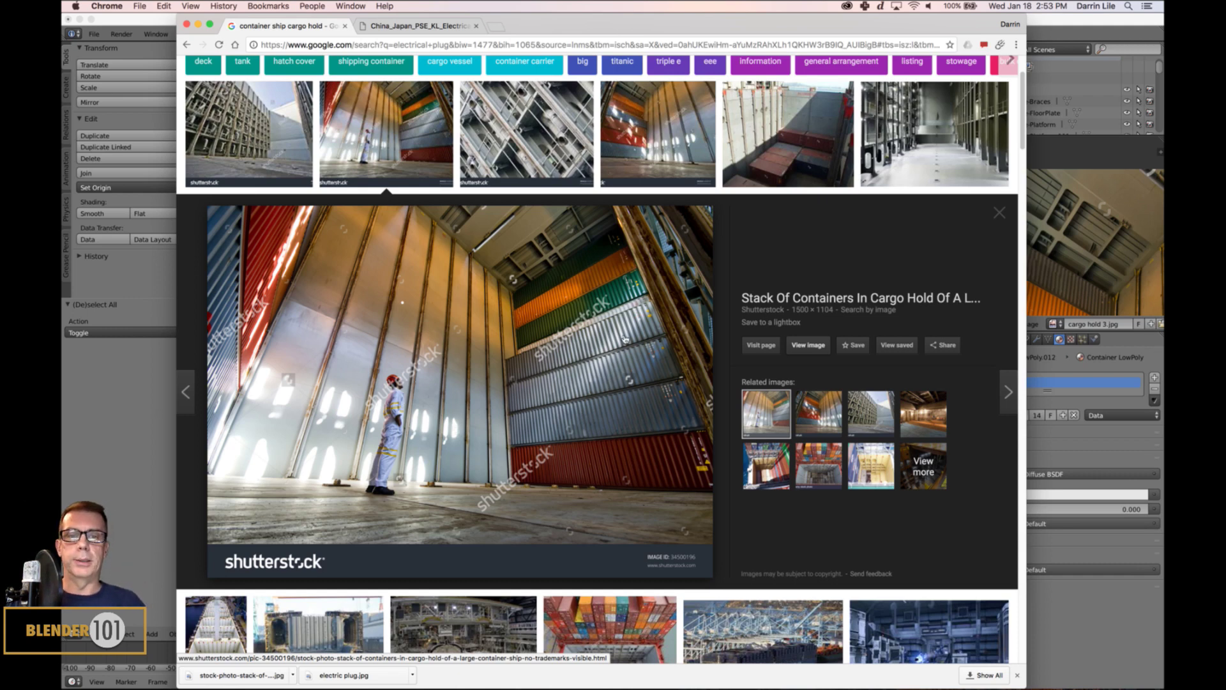
scroll(674, 359, down, 2)
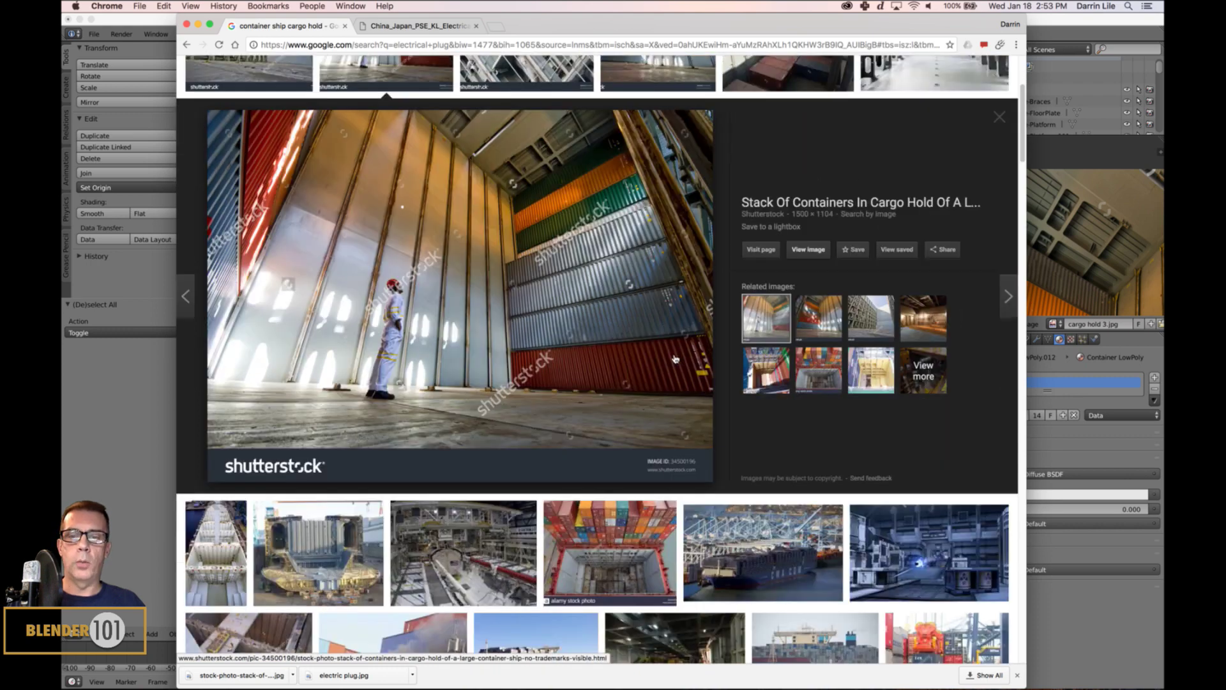
scroll(677, 357, up, 4)
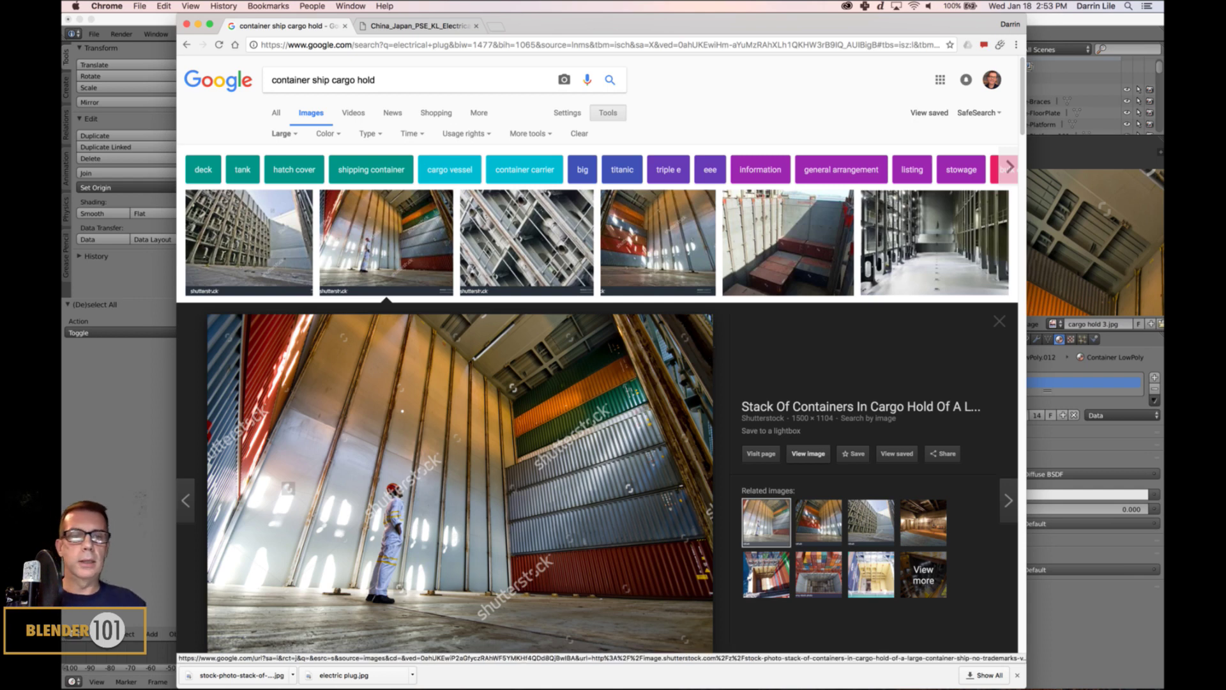
click(1000, 332)
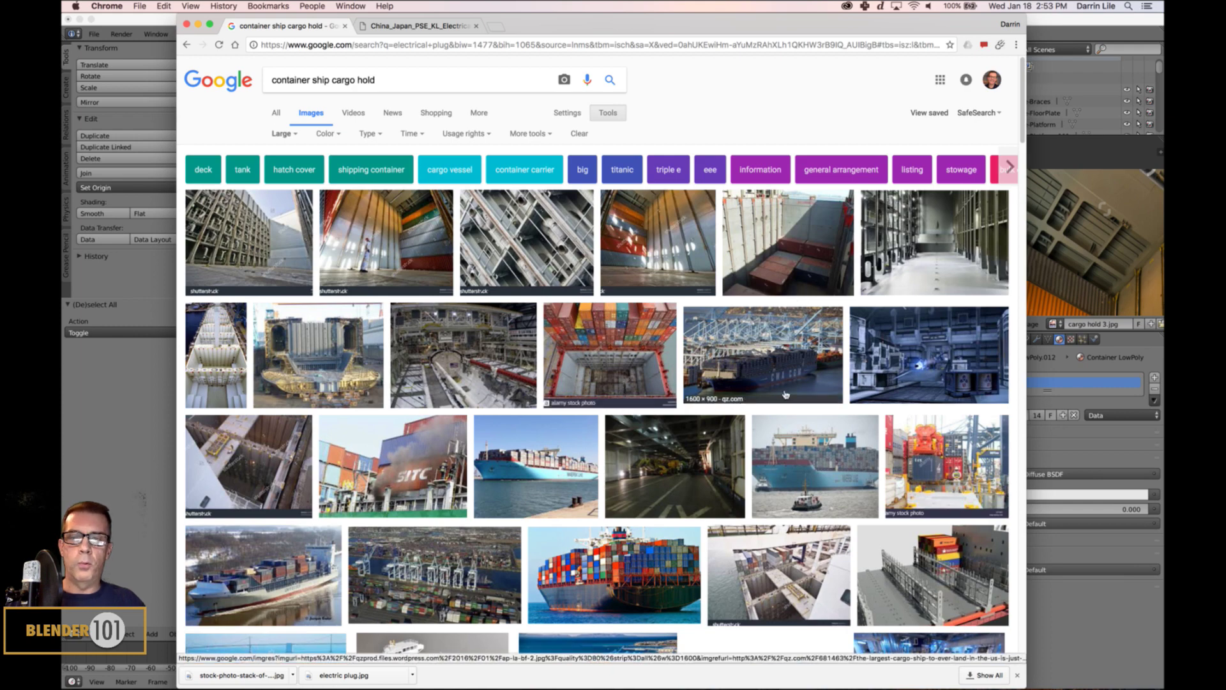
scroll(787, 392, down, 10)
scroll(787, 392, down, 5)
scroll(787, 393, up, 20)
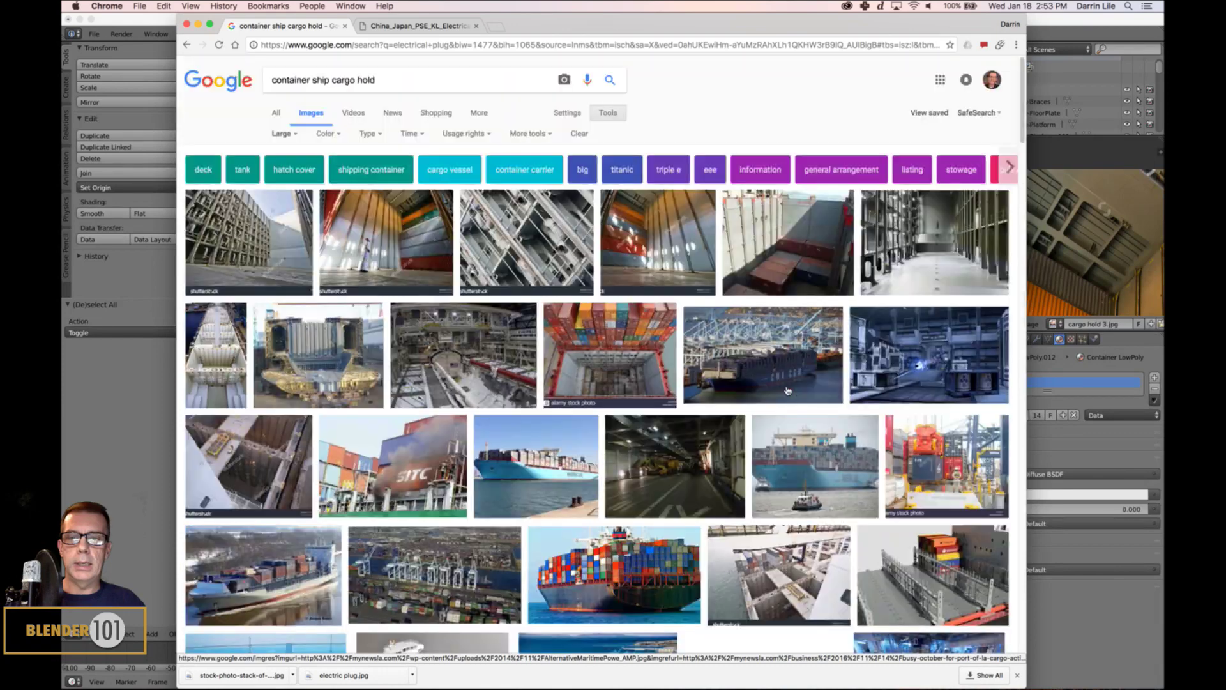
- Switch to Blender, select the folding table, and frame it in a raised view showing the lamp, chair and power box
click(119, 28)
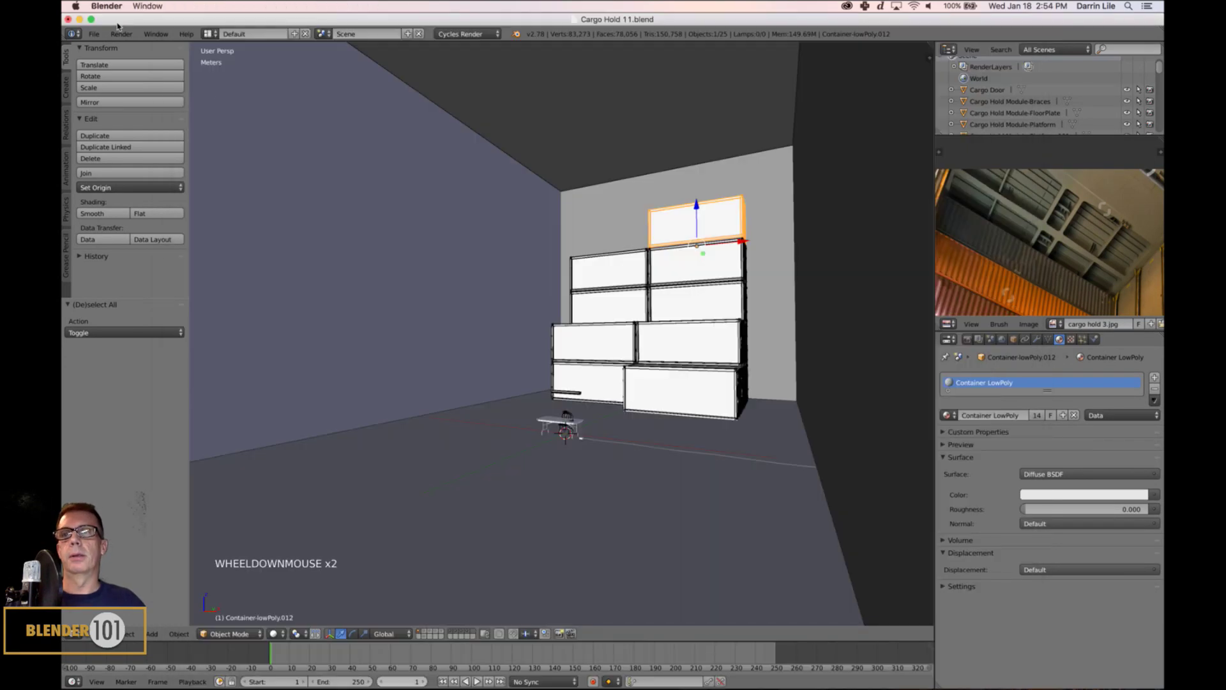
right_click(578, 426)
key(KP_Decimal)
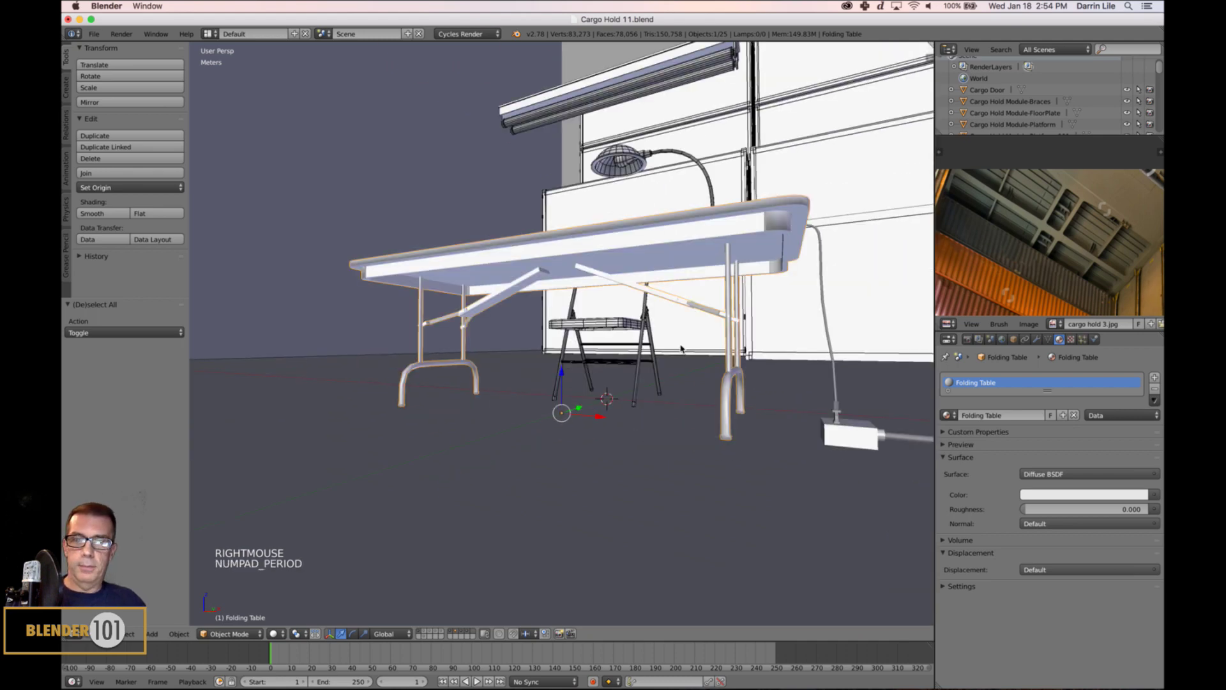
middle_drag(683, 350, 677, 309)
scroll(594, 313, down, 2)
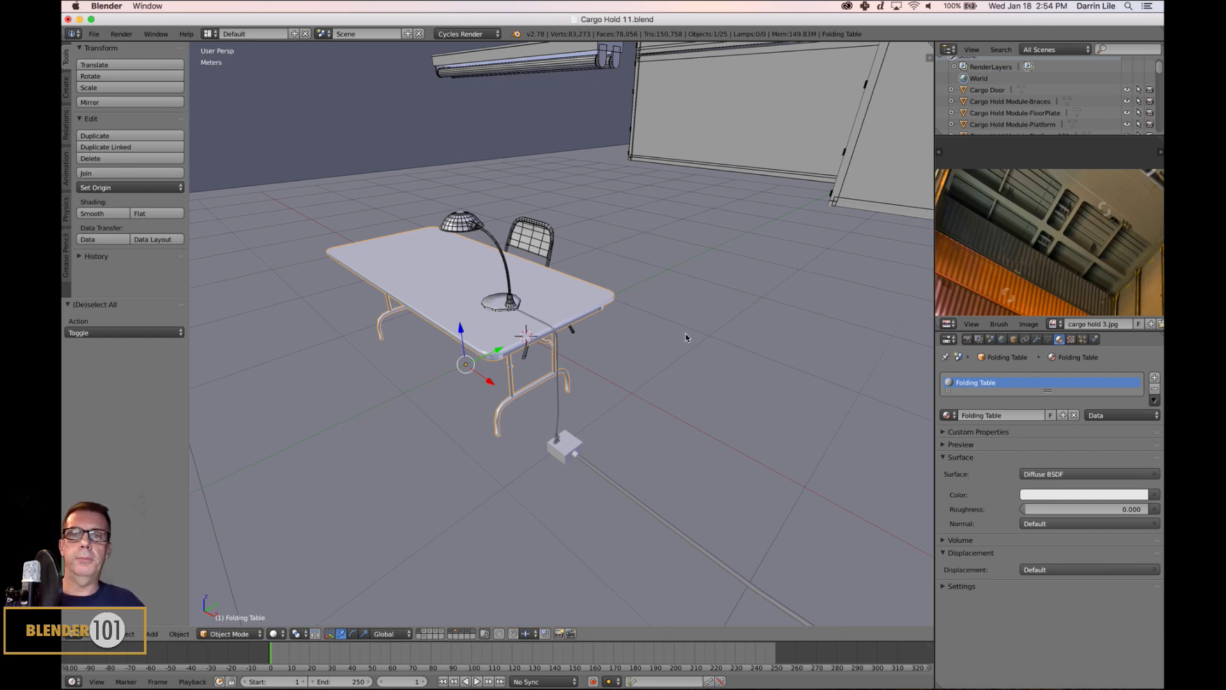
middle_drag(652, 440, 659, 438)
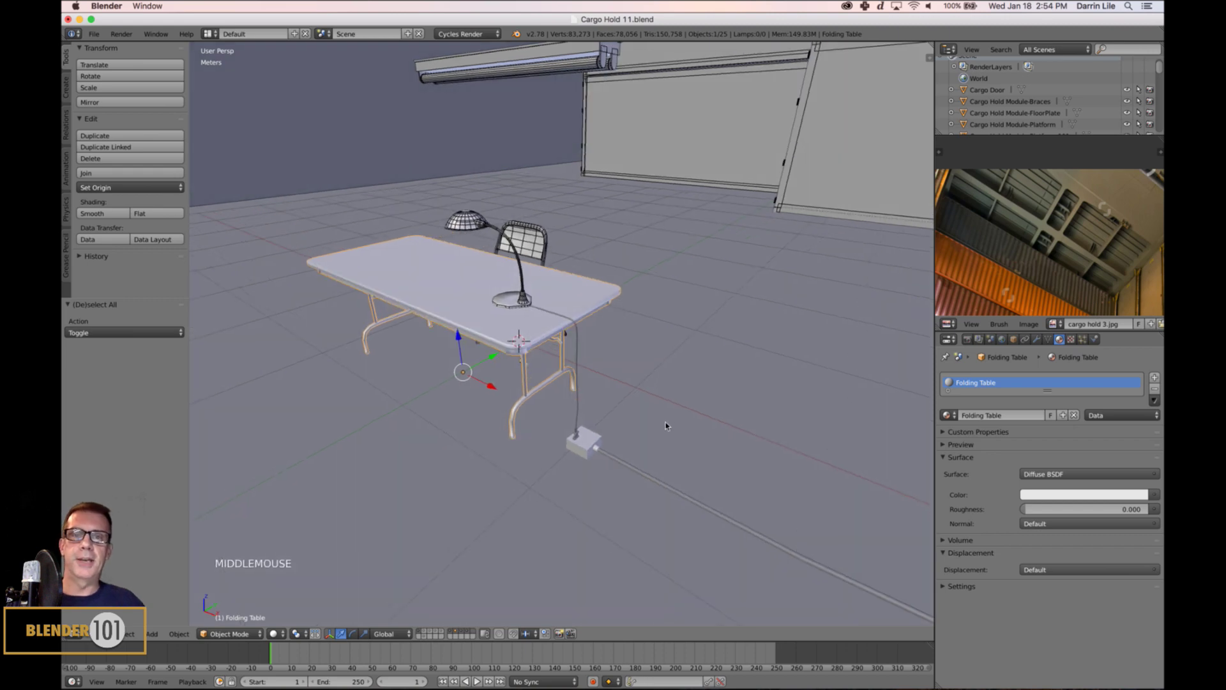
- Switch to Gameshow and transition the live stream to the End Card 3 source
mouse_move(426, 675)
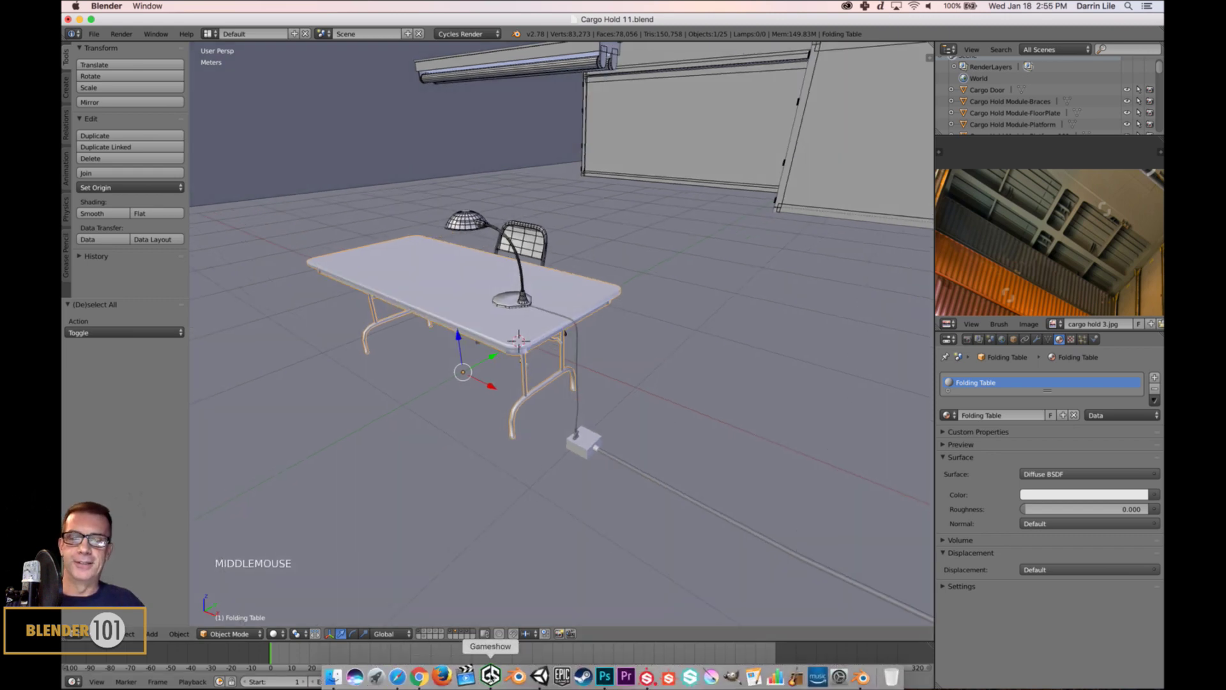
click(476, 675)
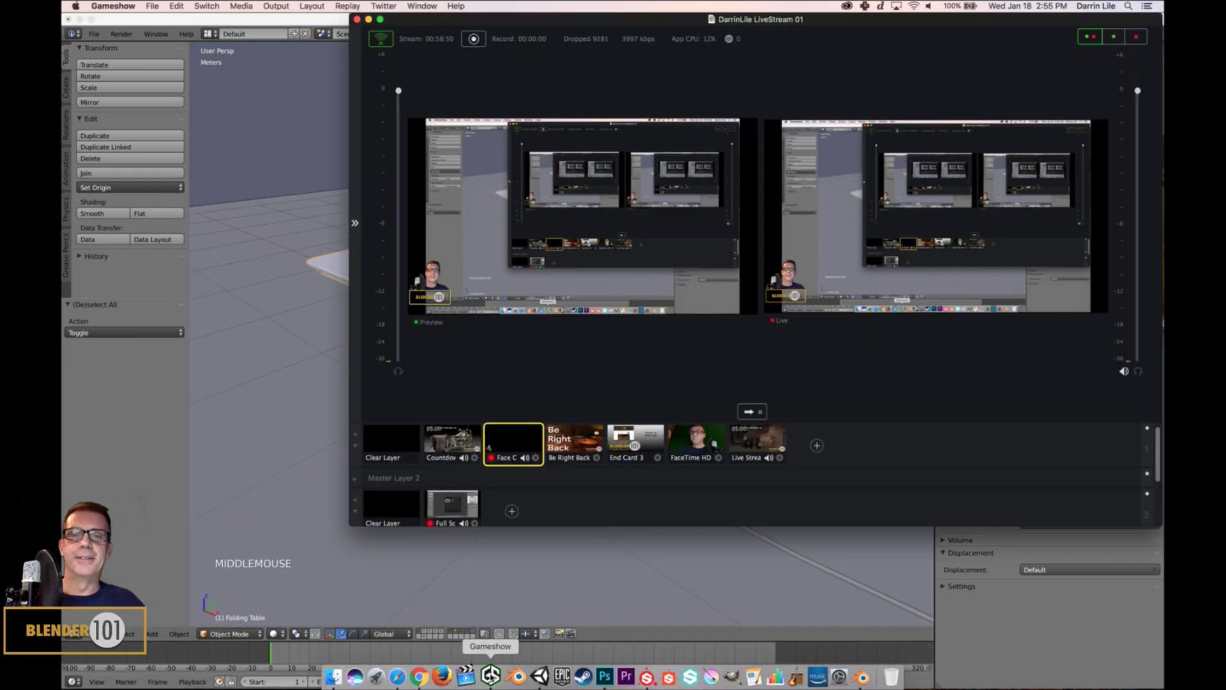
click(633, 444)
click(748, 411)
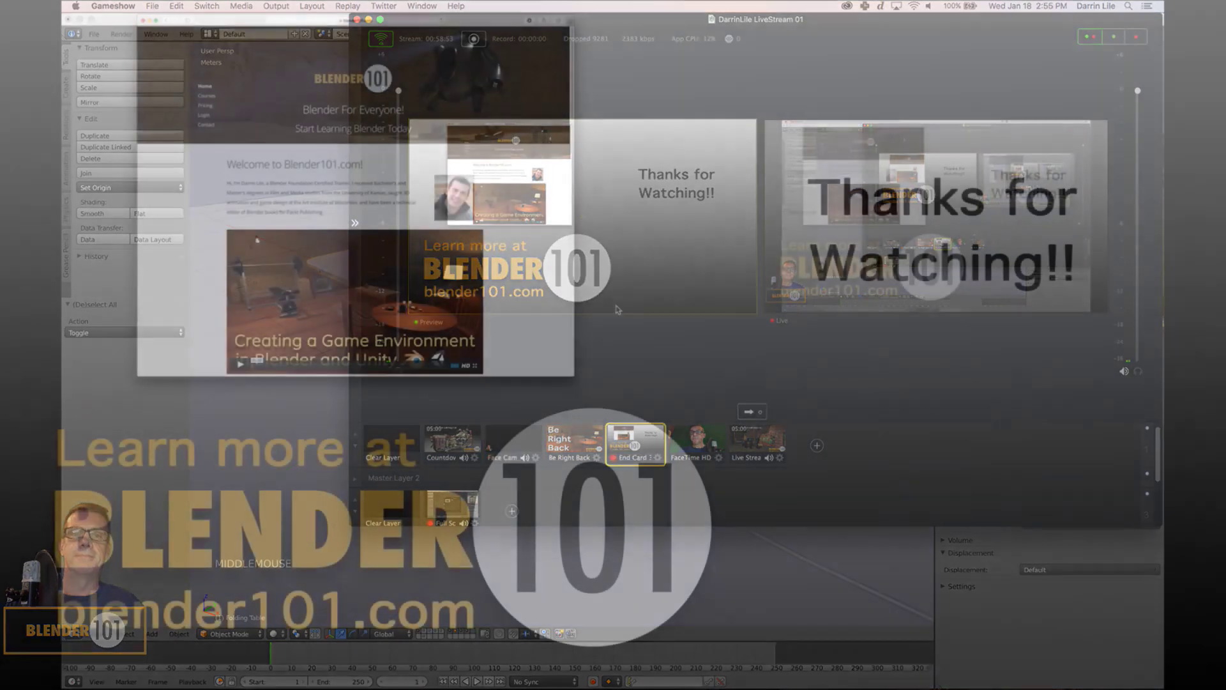